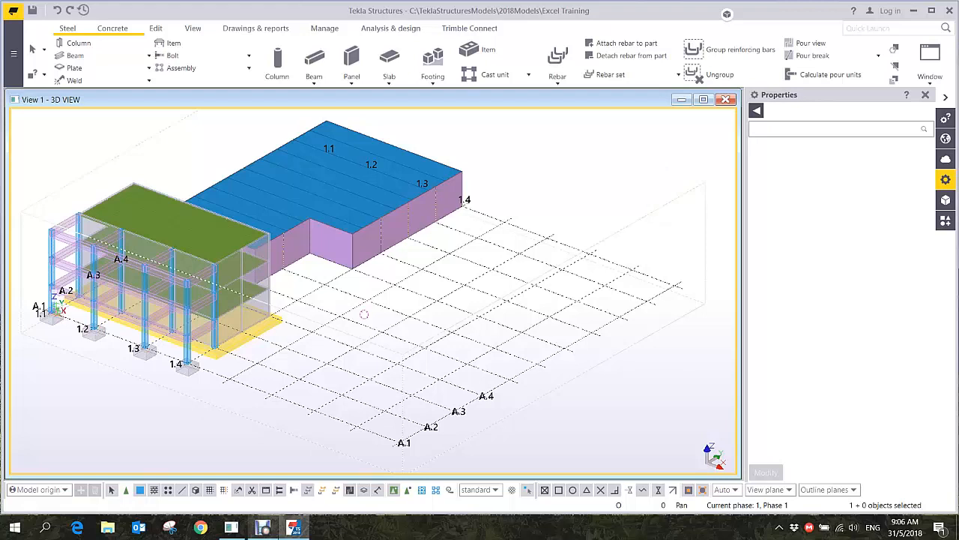
Start a new concrete beam and set its profile to 700*500
middle_click_drag(364, 314, 357, 320)
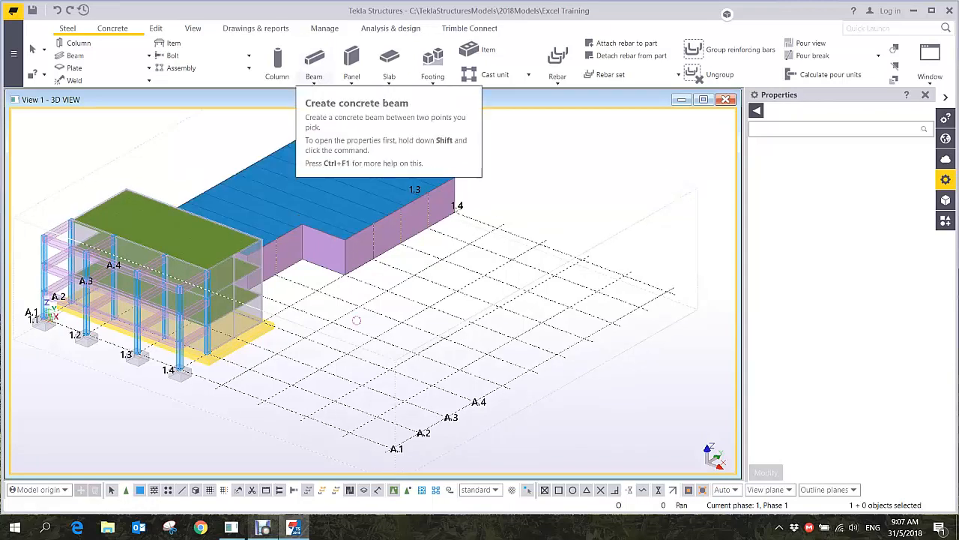
left_click(314, 81)
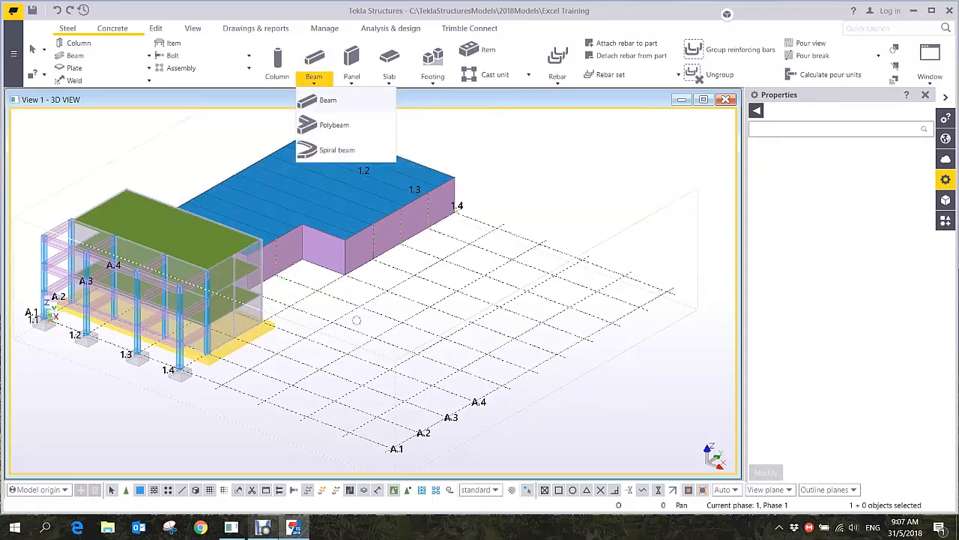
left_click(328, 101)
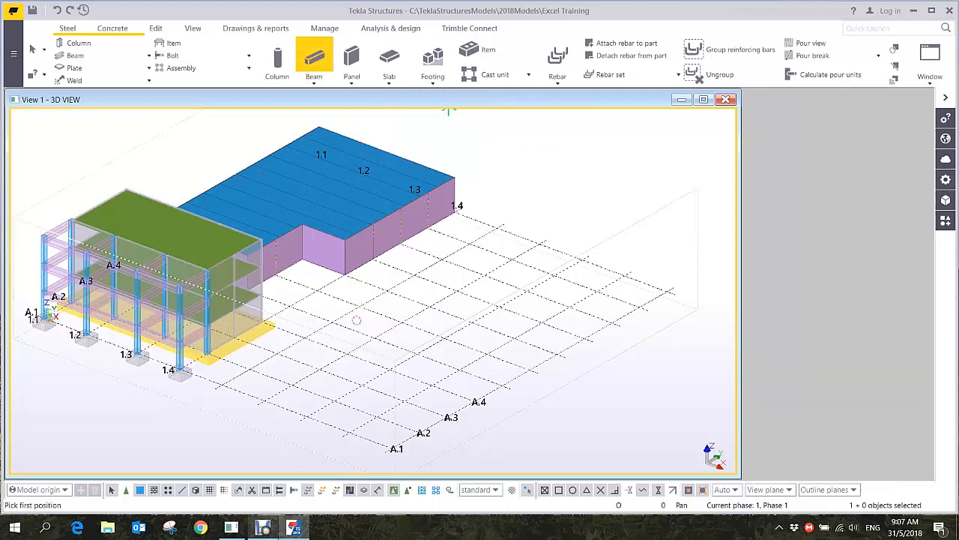
left_click(328, 77)
left_click(328, 99)
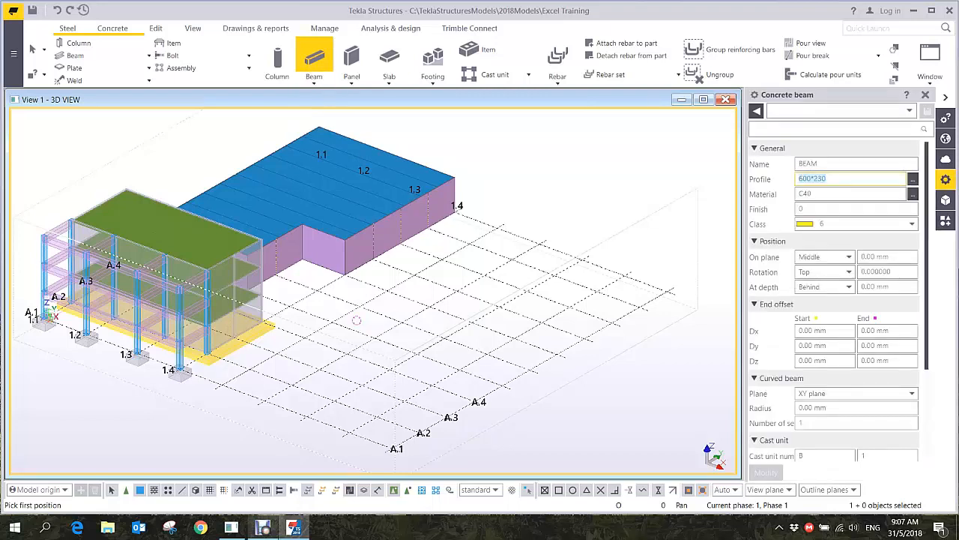
type("700*")
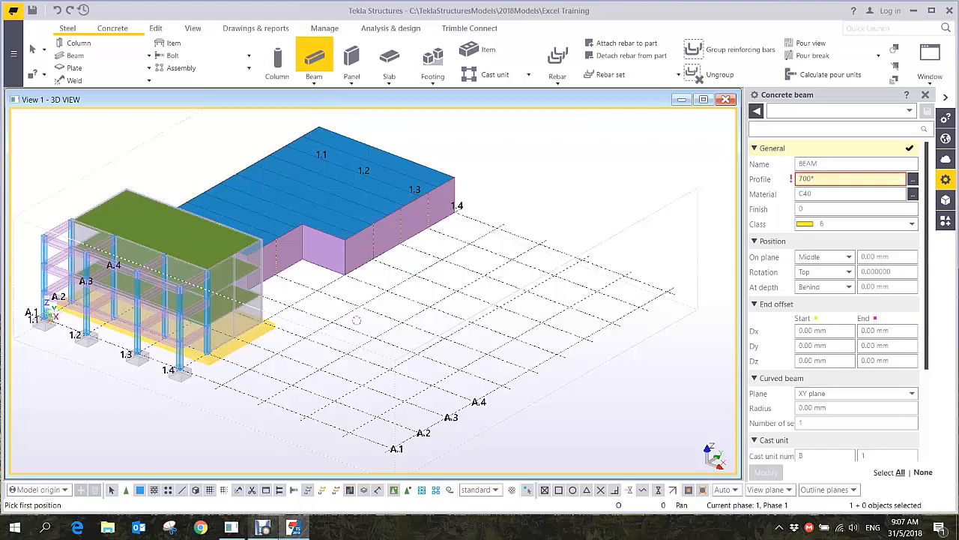
type("500")
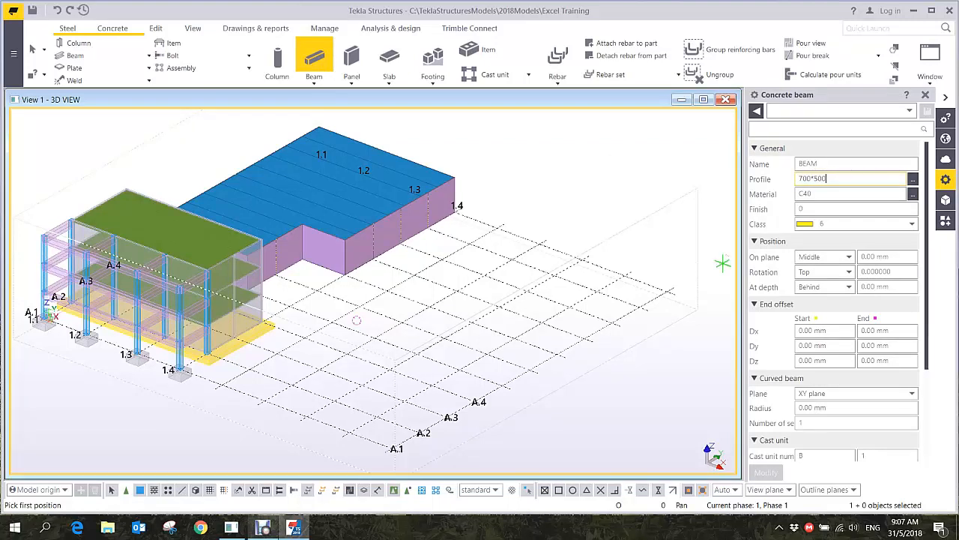
Place the beam along a grid line between two adjacent grid intersections, 4000 mm apart, and end the command
scroll(455, 353, "up", 3)
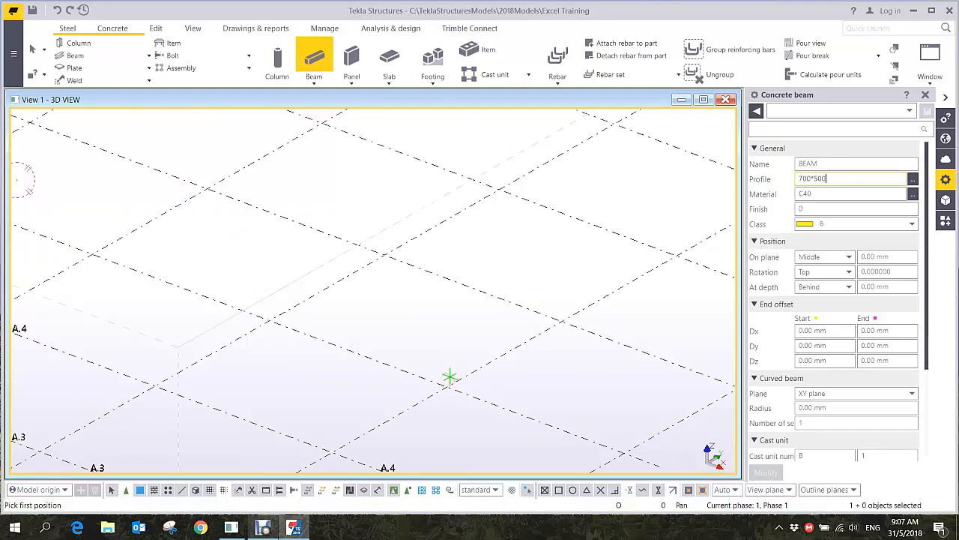
left_click(446, 386)
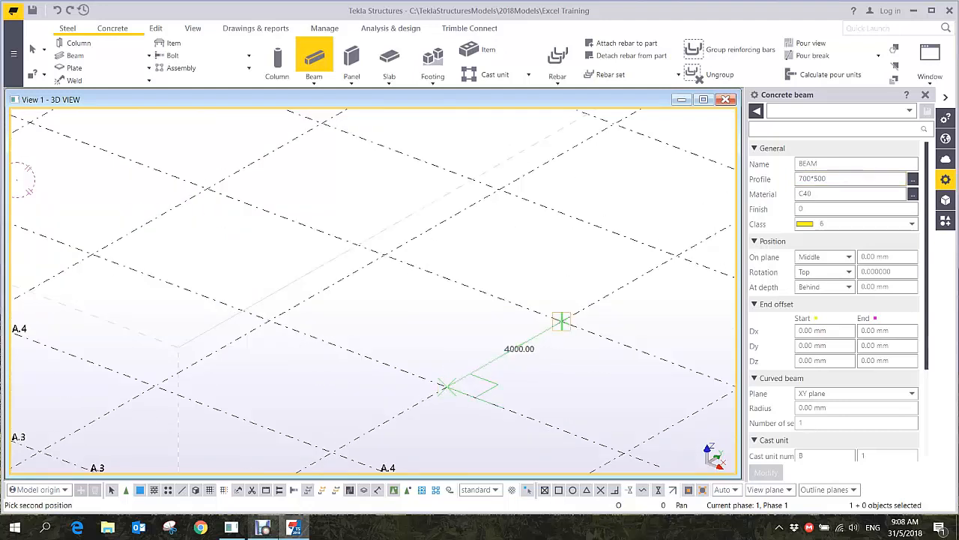
left_click(561, 321)
middle_click_drag(561, 321, 509, 222)
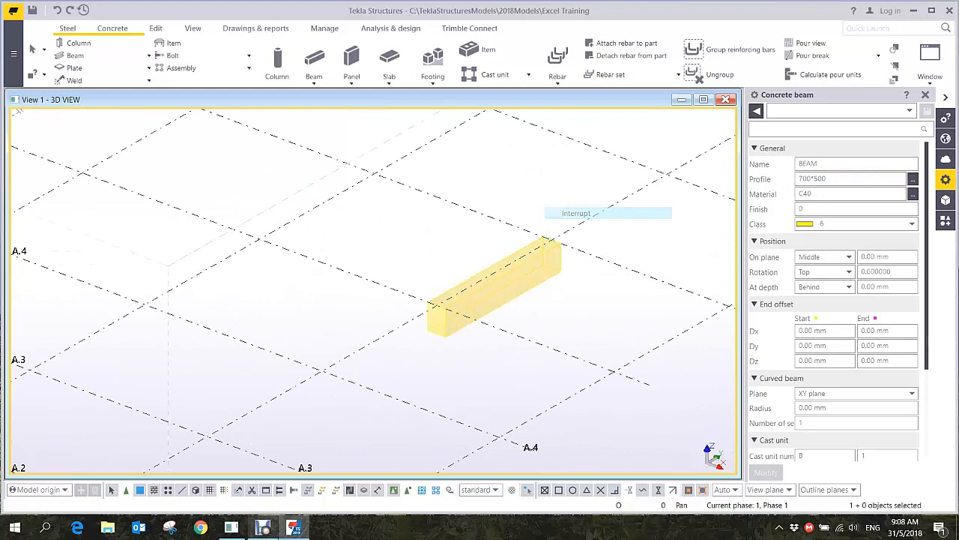
key("Escape")
Create a 3D view of the beam as a part and switch that view to a flat side elevation
scroll(548, 318, "up", 4)
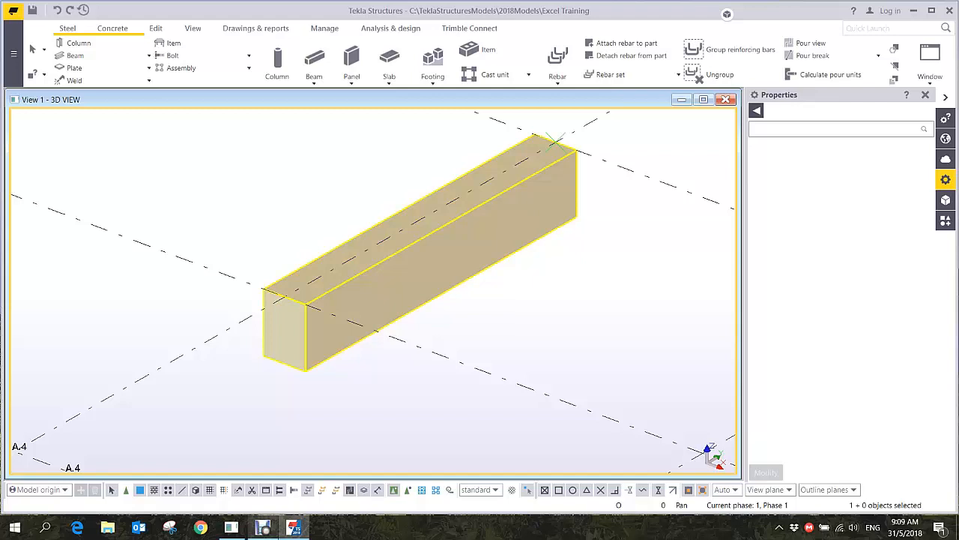
left_click(502, 204)
right_click(502, 204)
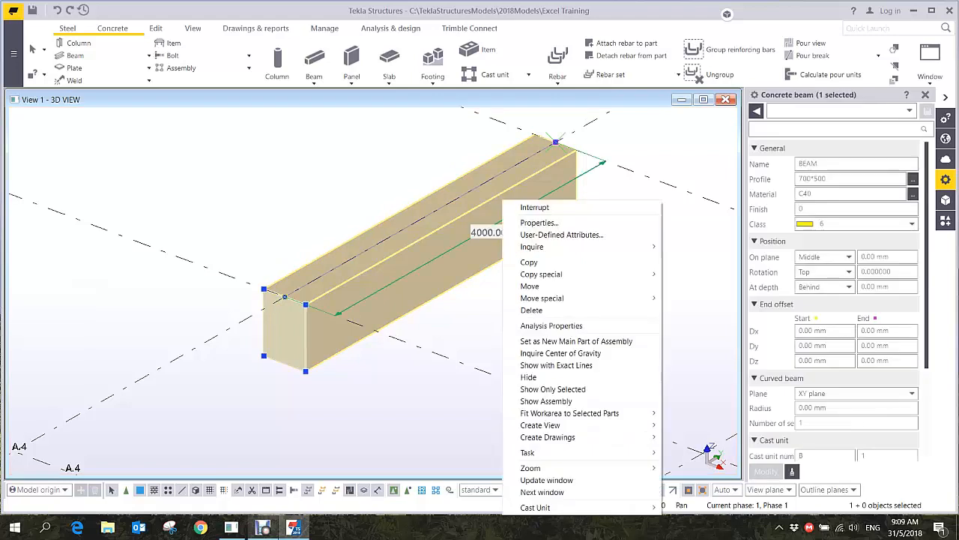
mouse_move(562, 437)
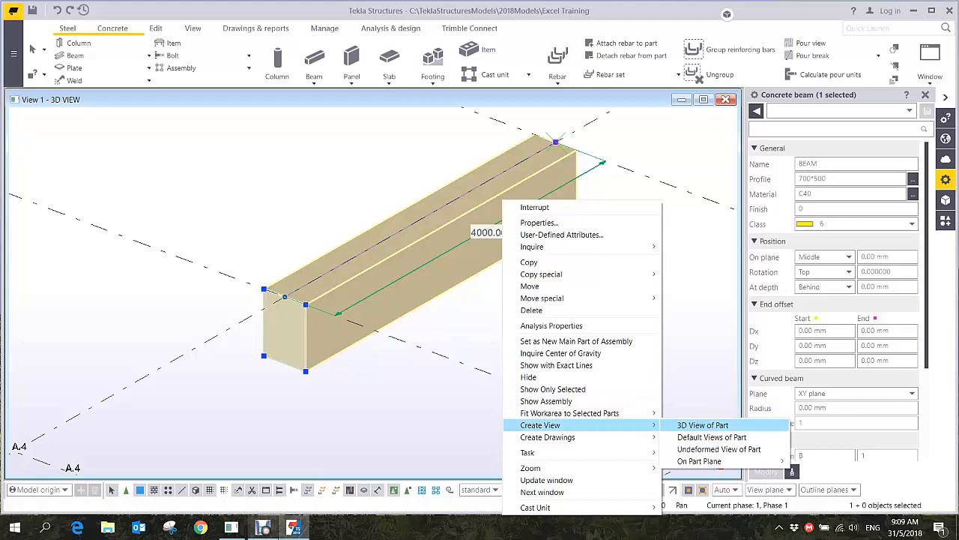
left_click(704, 425)
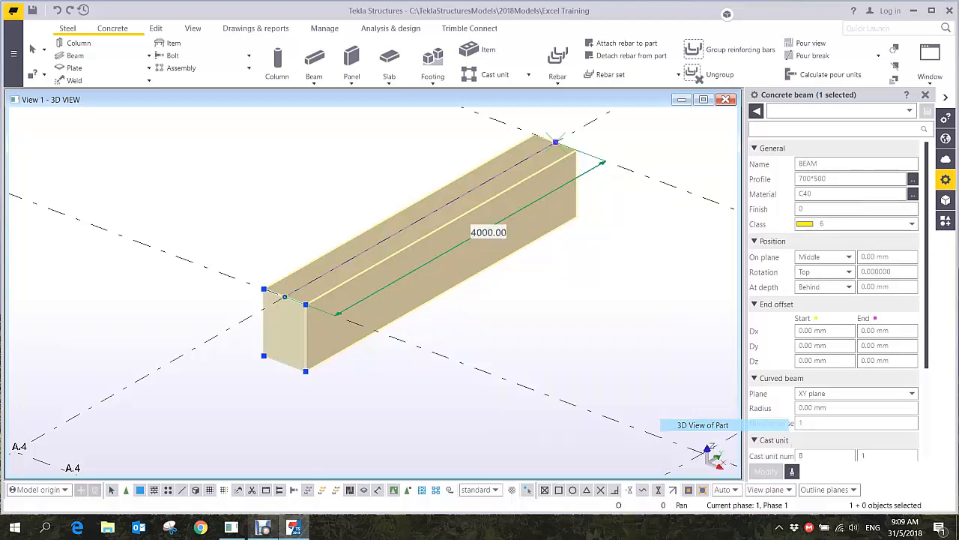
left_click_drag(237, 244, 743, 464)
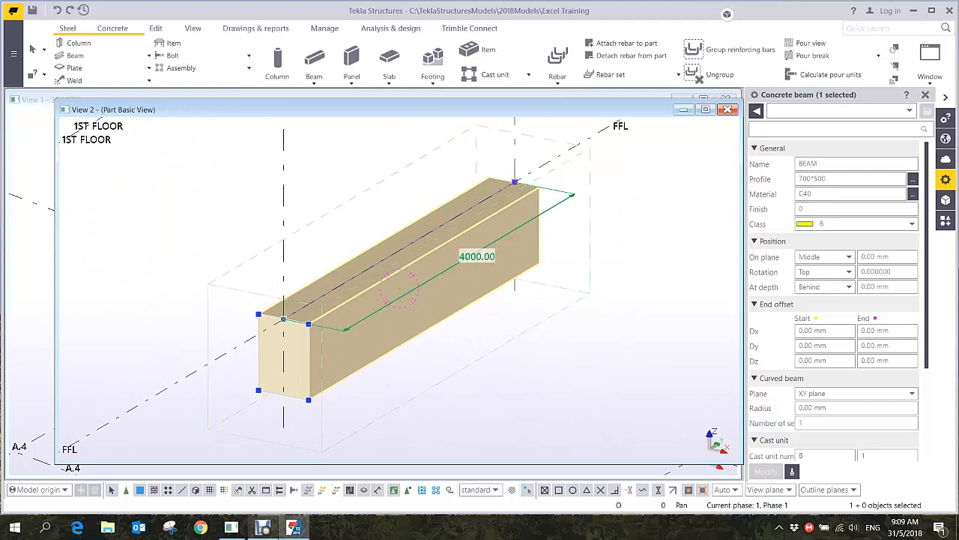
key("ctrl+p")
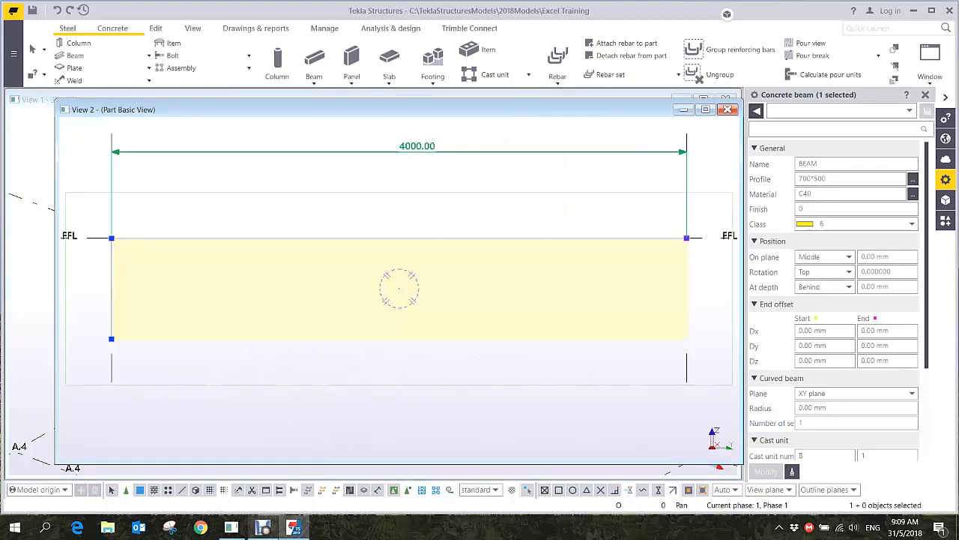
key("Escape")
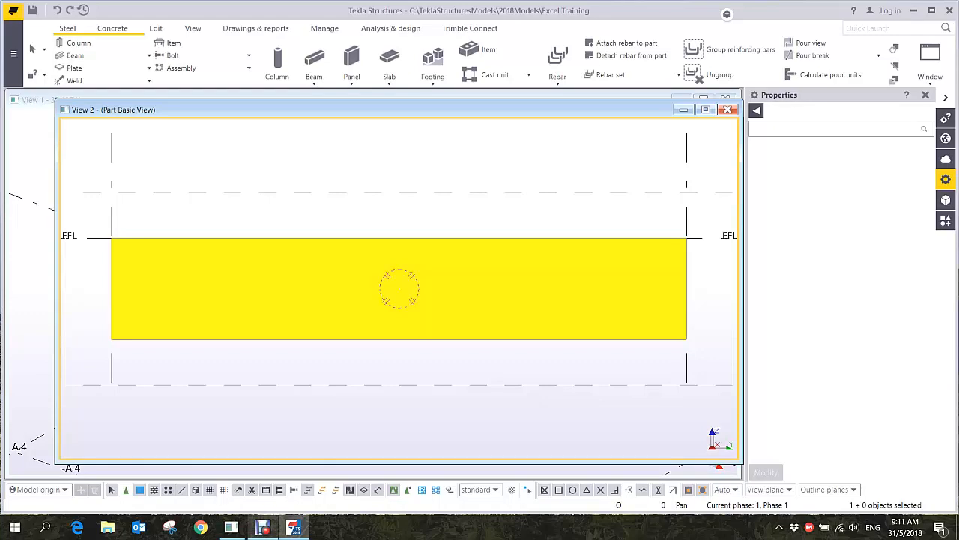
Add a pair of points parallel to the beam's left end edge at a distance of 350 mm
middle_click_drag(399, 289, 490, 273)
scroll(194, 245, "up", 1)
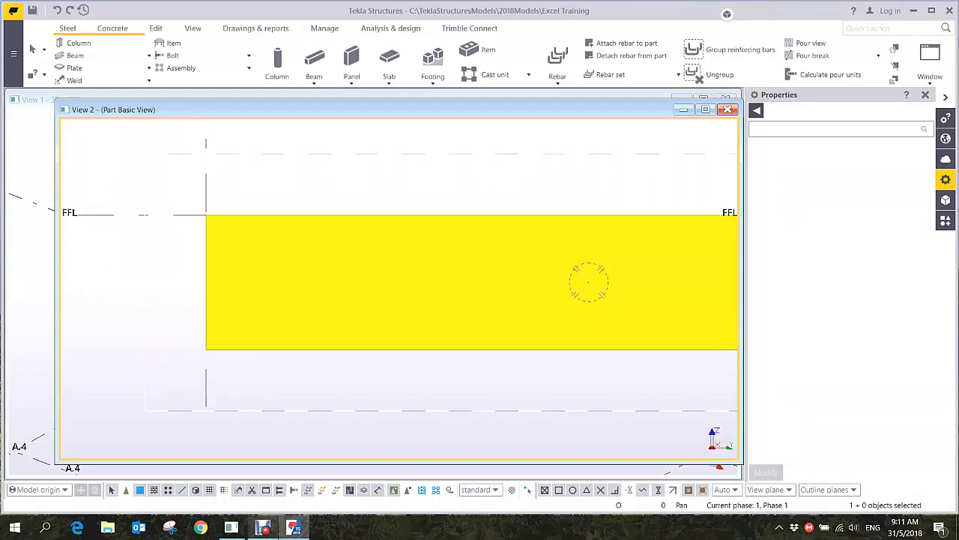
middle_click_drag(398, 289, 344, 335)
scroll(257, 271, "down", 2)
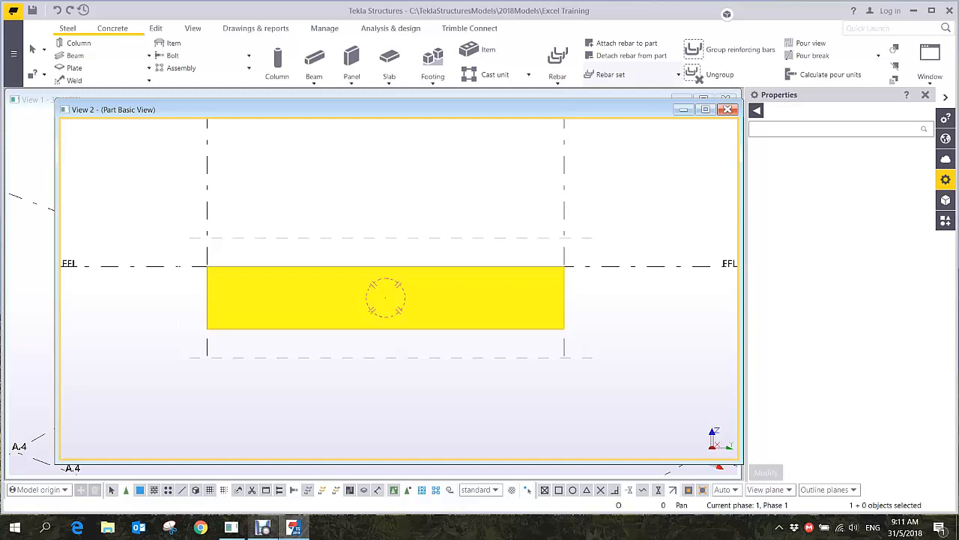
left_click(156, 29)
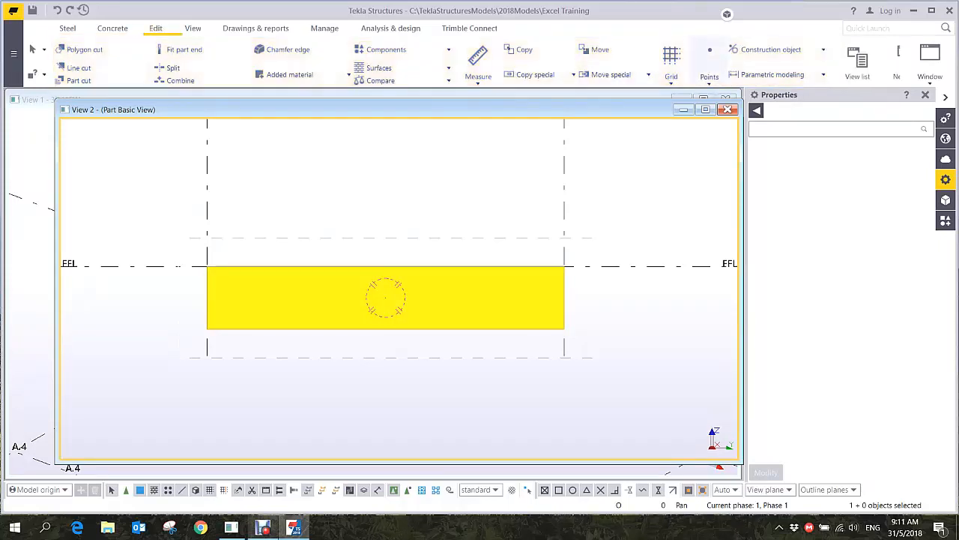
left_click(709, 64)
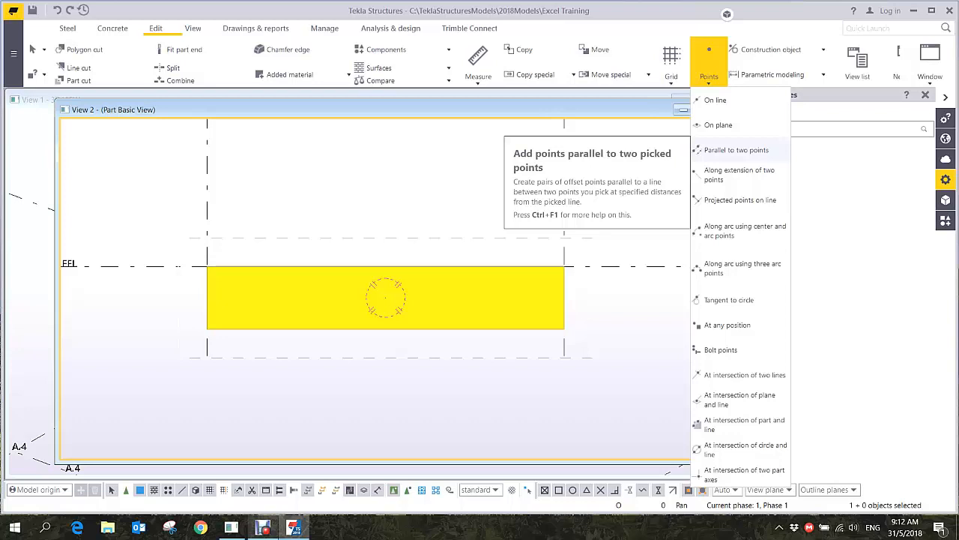
left_click(736, 149)
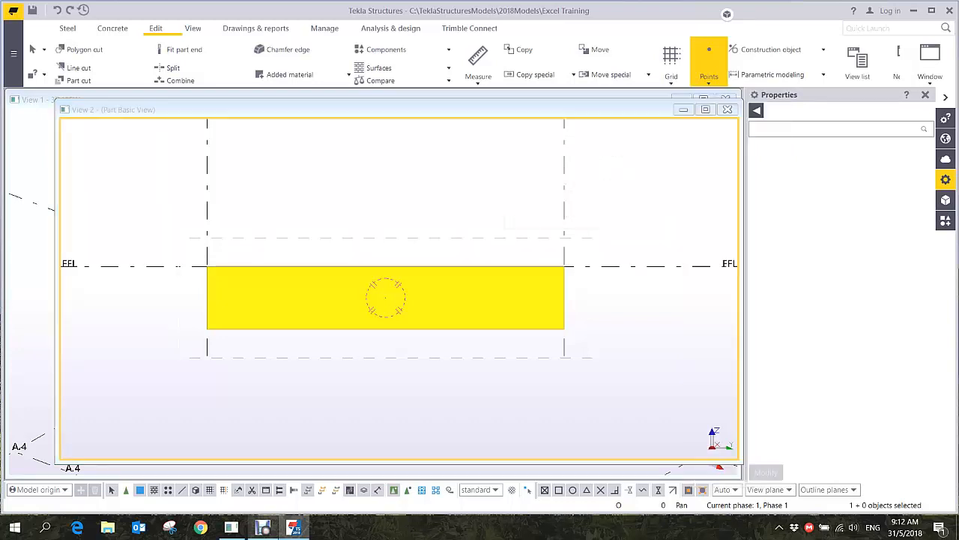
type("350")
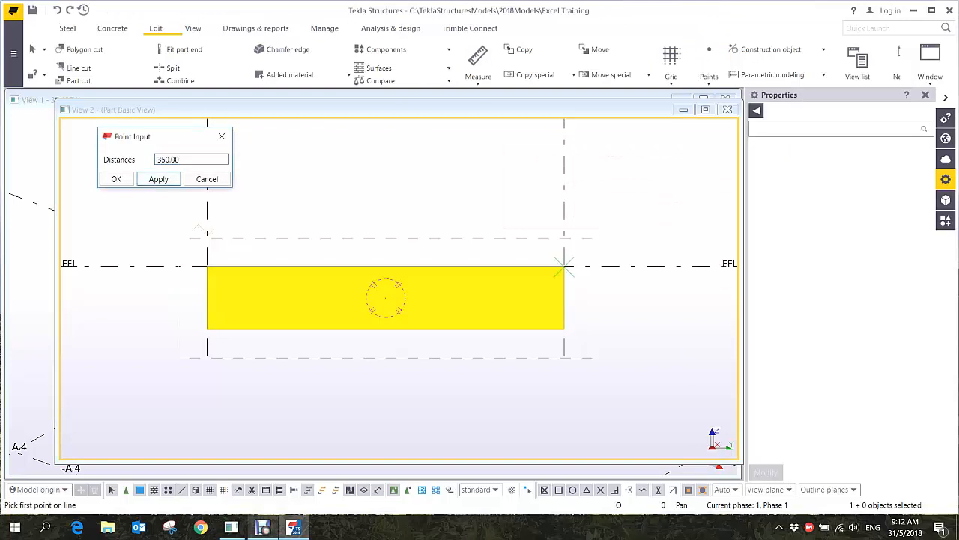
left_click(207, 263)
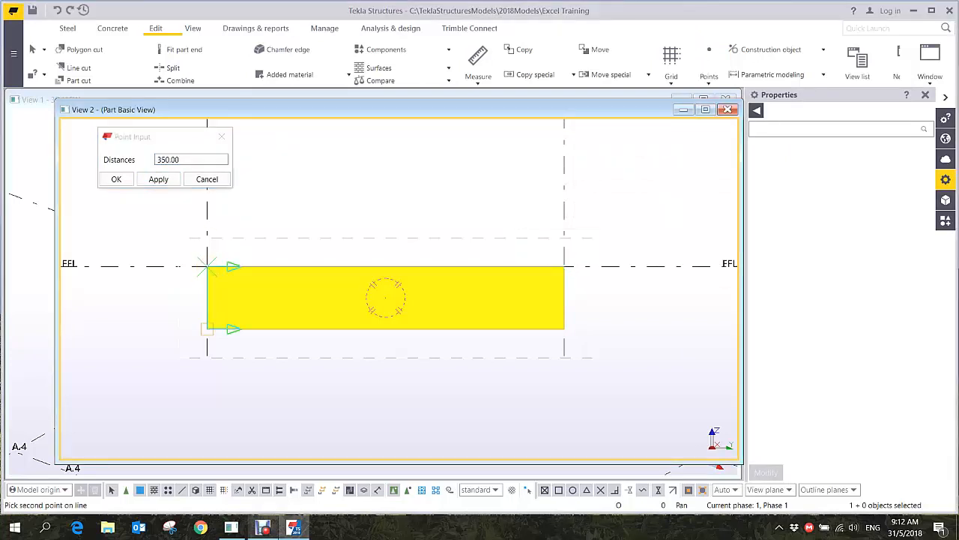
left_click(206, 328)
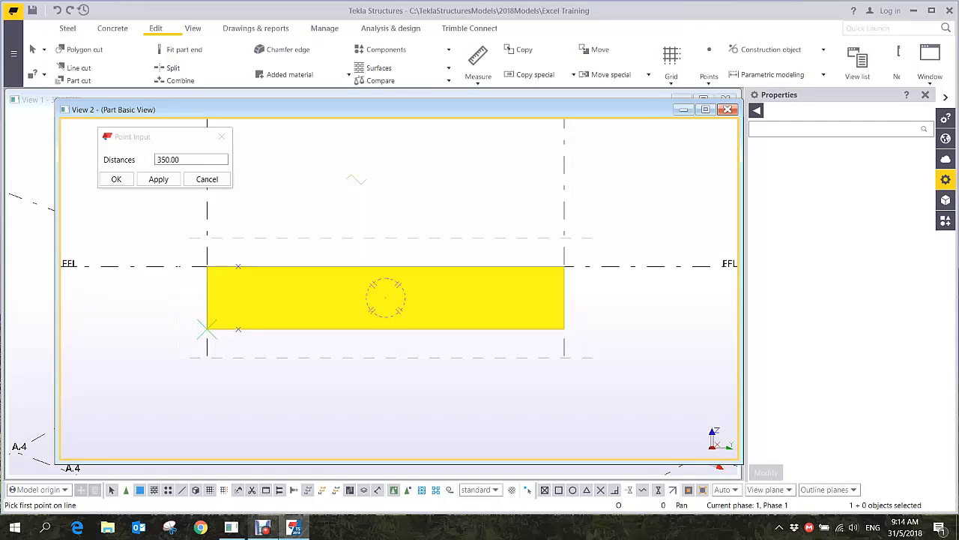
left_click(222, 136)
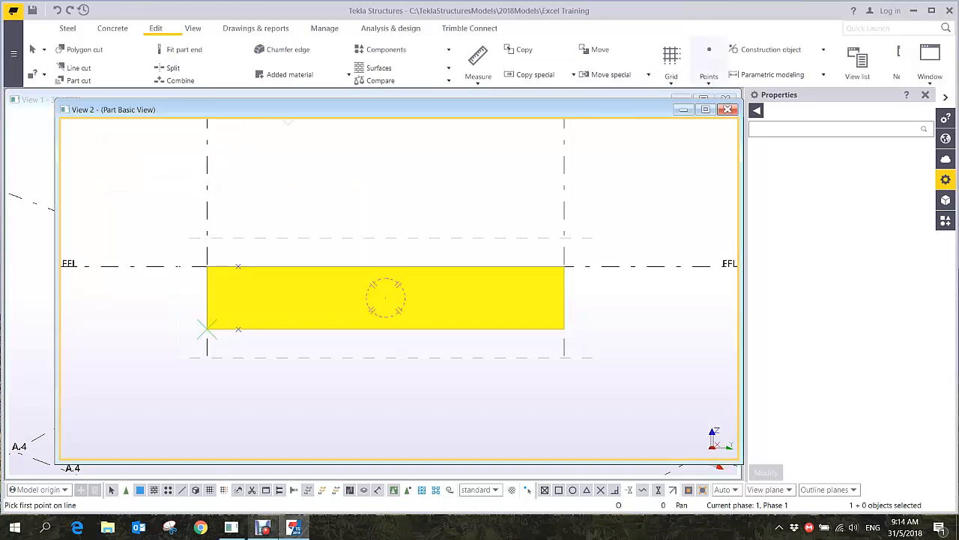
Add a point on the beam's bottom edge, 50 mm in from the right end, using an extension distance of -50
left_click(709, 60)
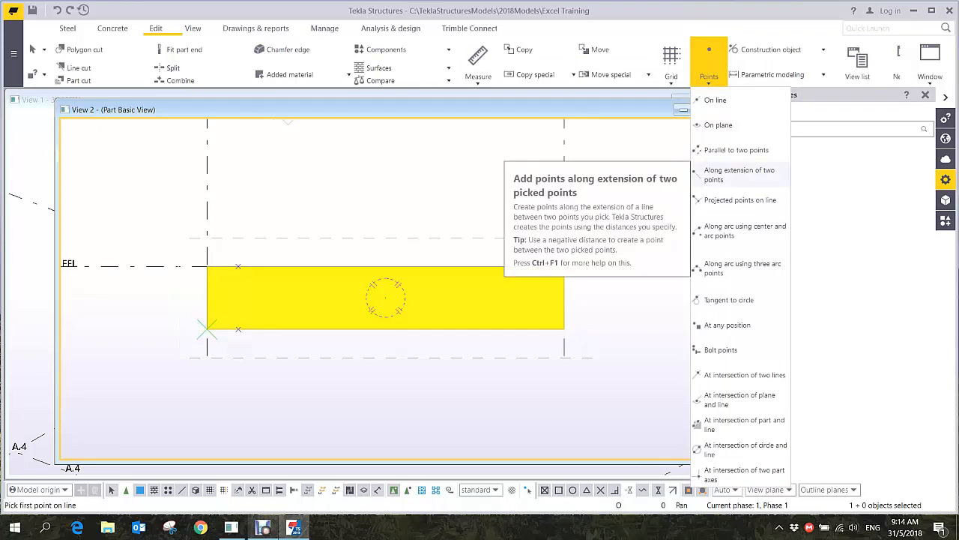
left_click(739, 173)
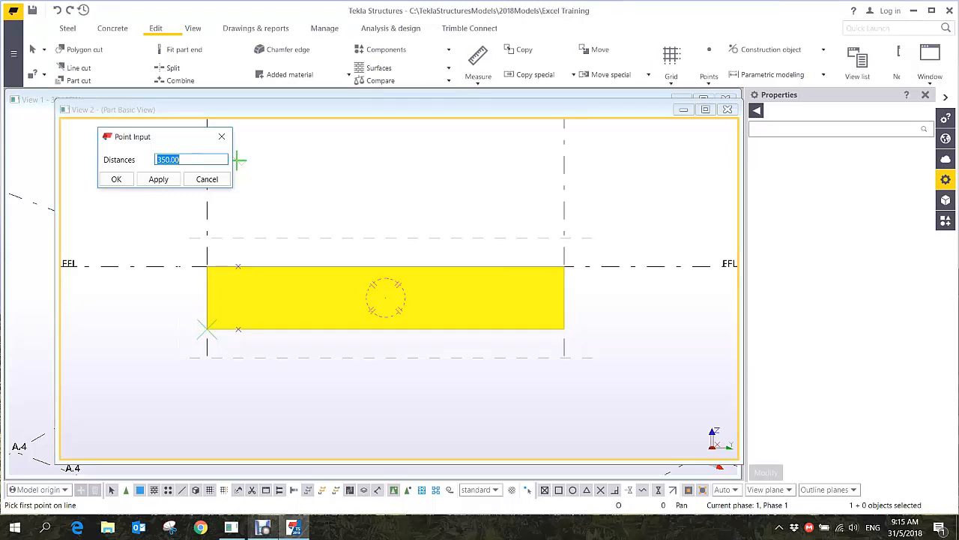
type("-50")
key("Return")
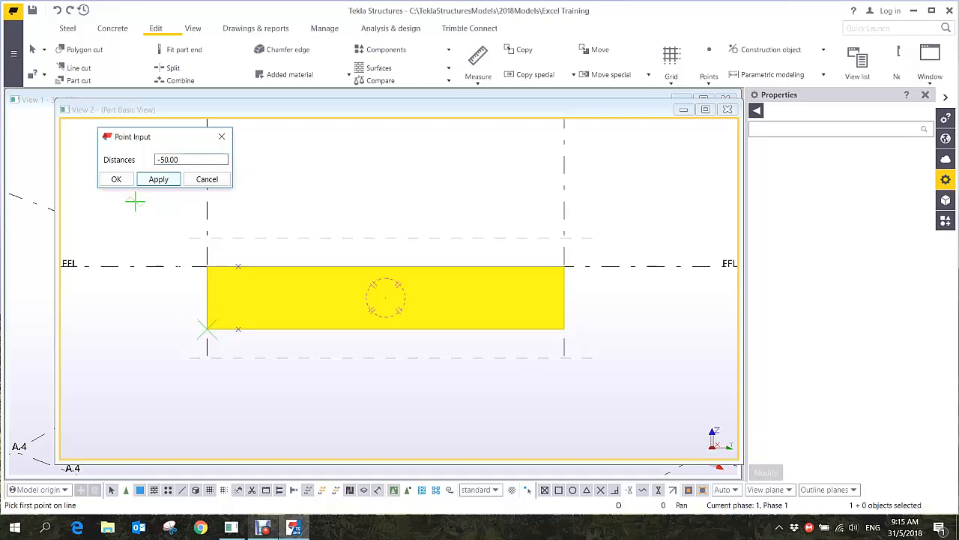
left_click(566, 297)
scroll(547, 312, "up", 3)
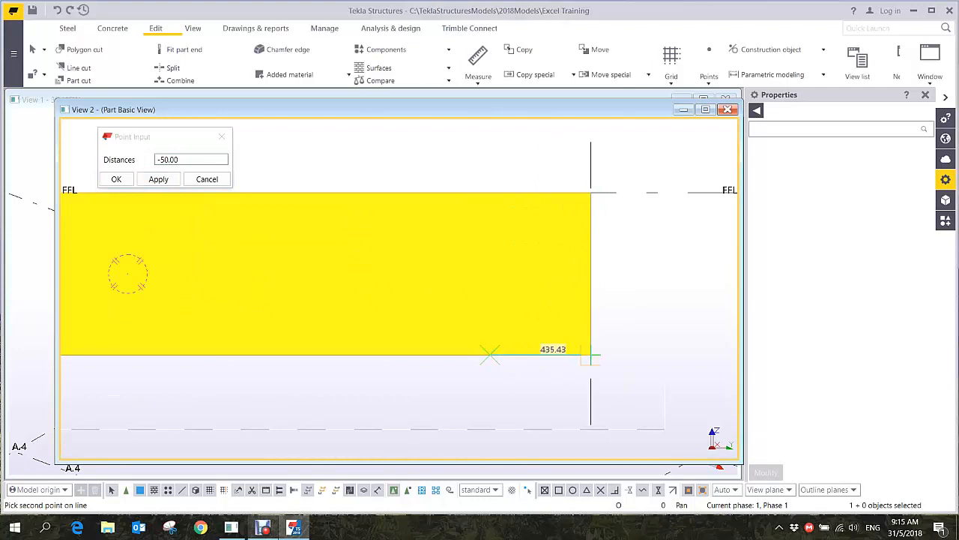
left_click(591, 355)
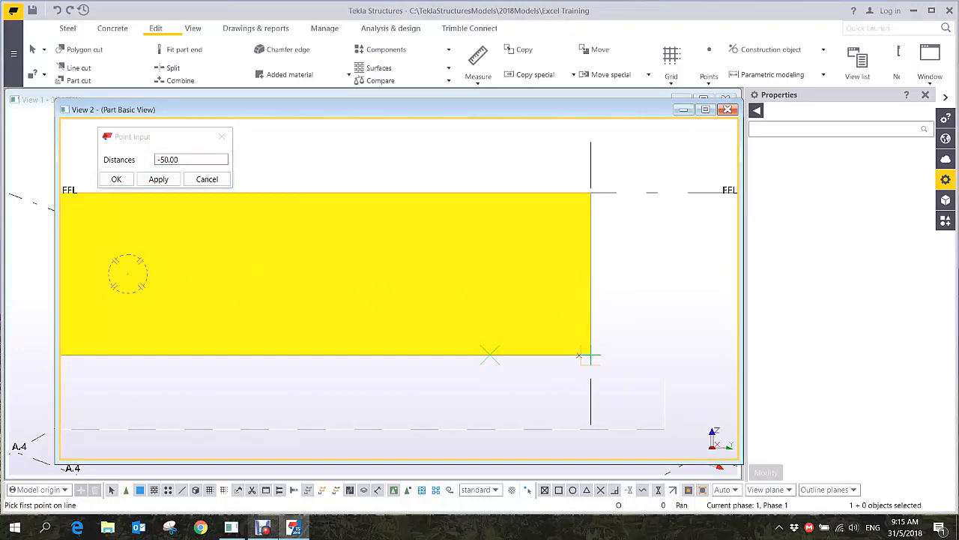
Add a point on the beam's top edge, 450 mm in from the right end, using an extension distance of 450
scroll(598, 354, "up", 3)
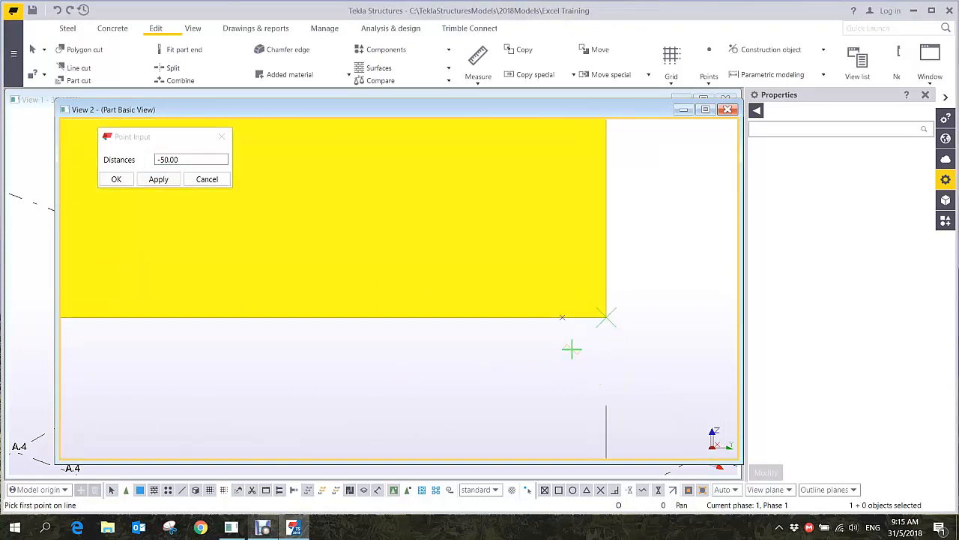
scroll(570, 341, "down", 2)
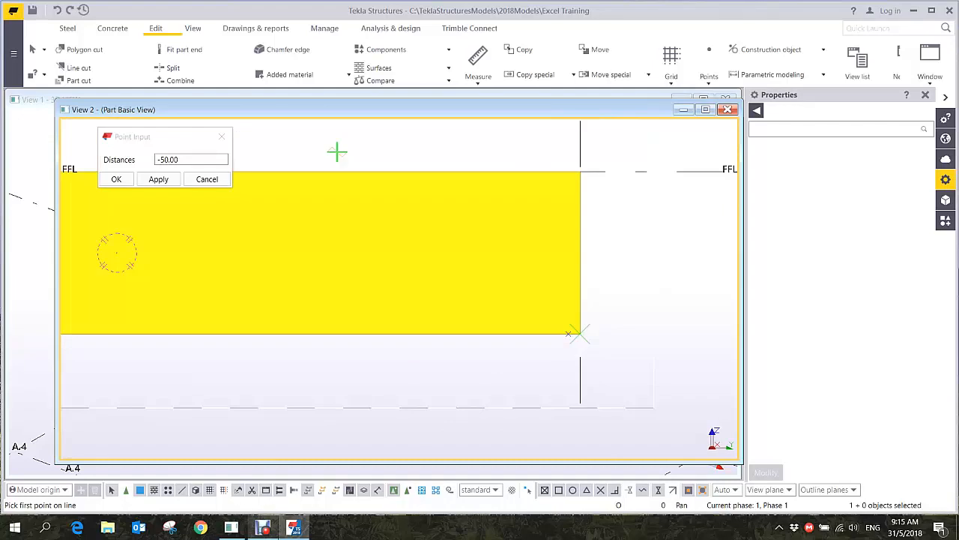
double_click(171, 159)
type("450")
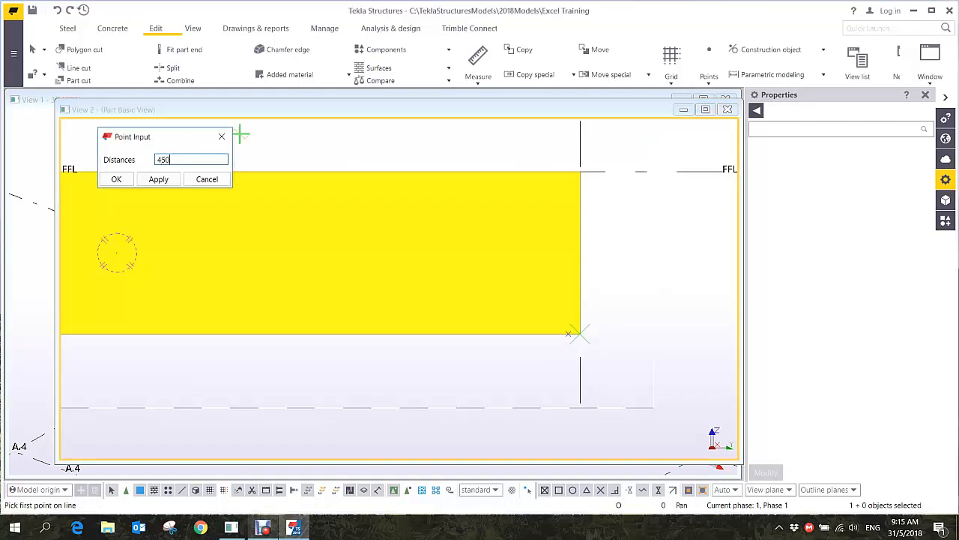
key("Tab")
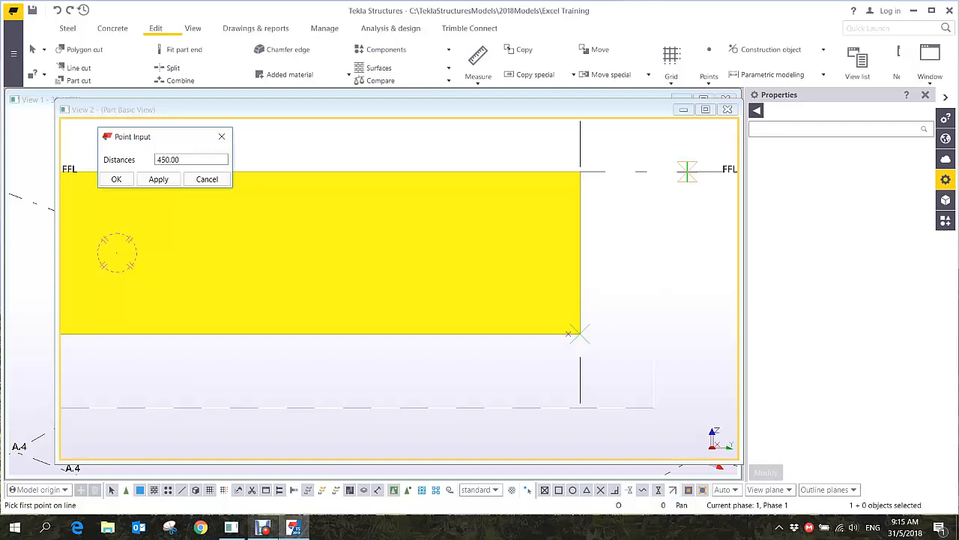
left_click(687, 172)
left_click(580, 172)
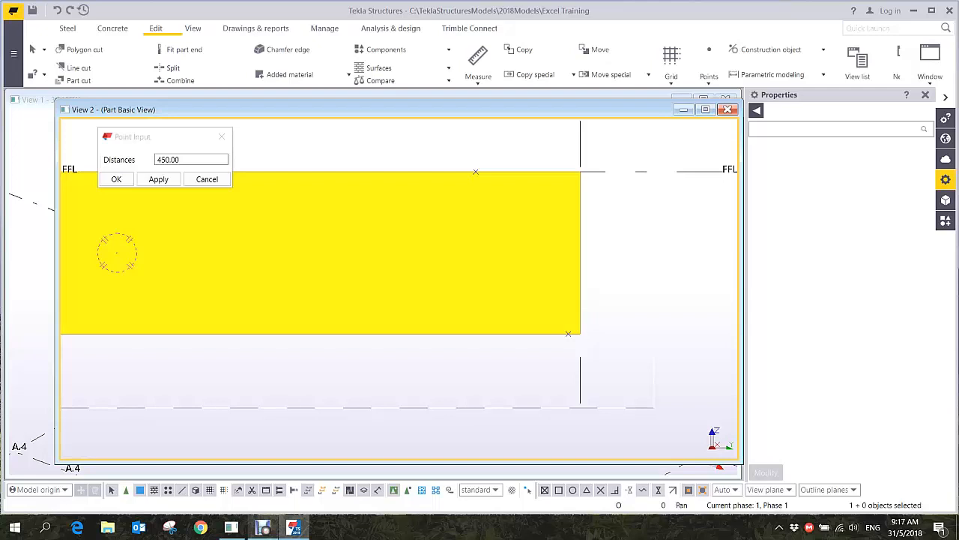
Finish adding points by closing the point distance dialog
left_click(222, 136)
middle_click_drag(315, 225, 416, 251)
scroll(553, 281, "down", 3)
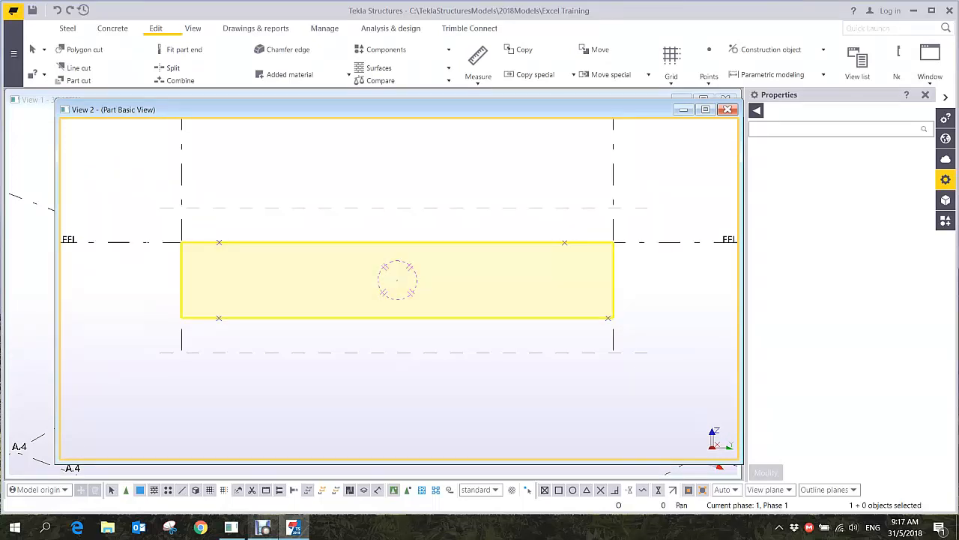
middle_click_drag(450, 285, 465, 274)
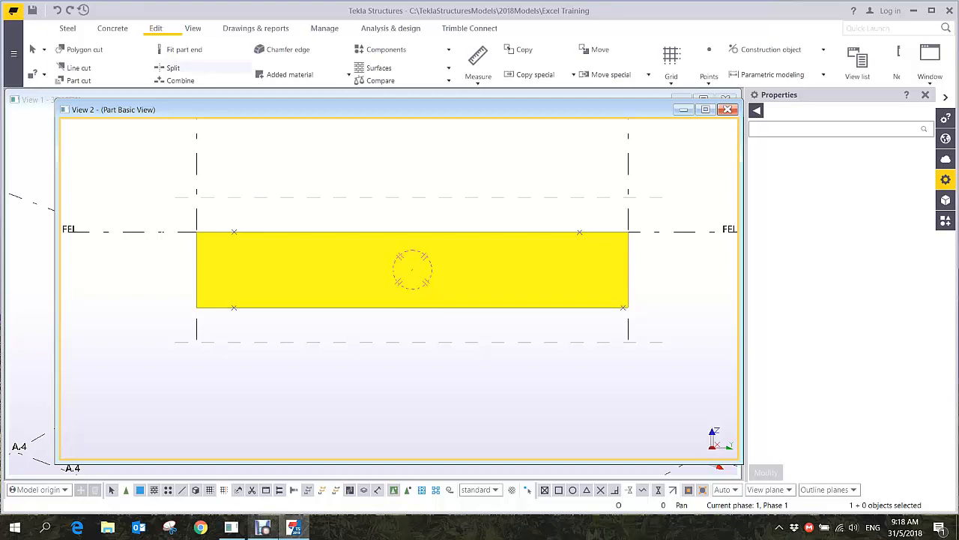
Split the beam at a point on its top edge about 1914 mm from its right end
left_click(173, 67)
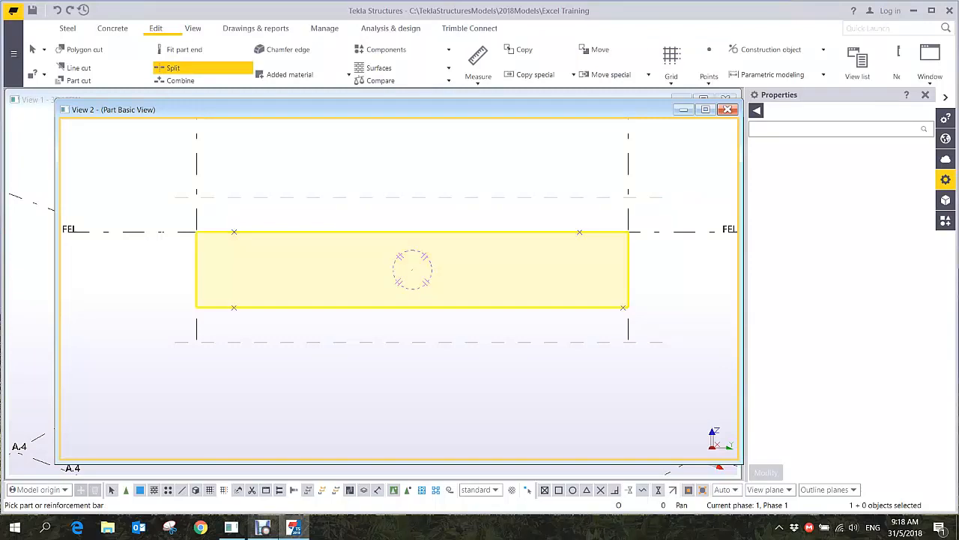
left_click(412, 239)
left_click(422, 231)
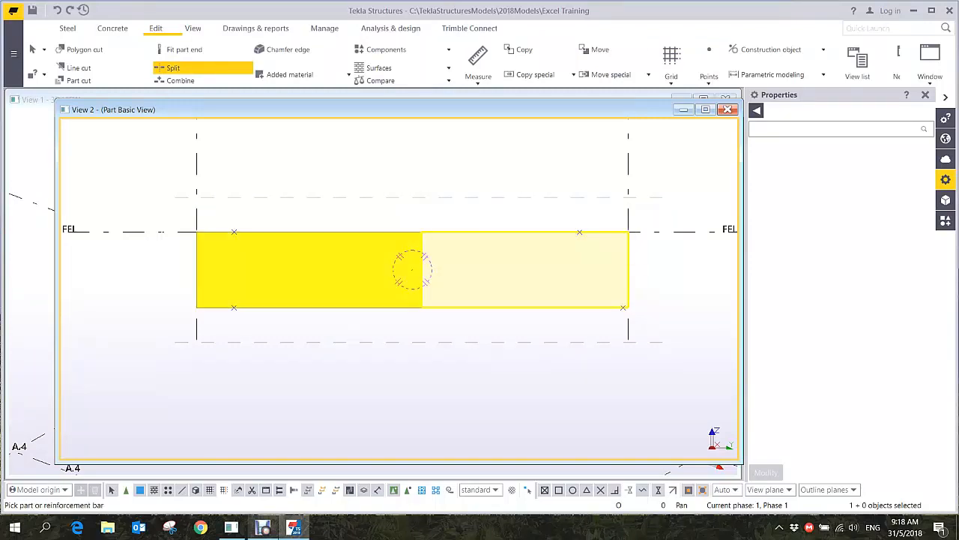
scroll(418, 293, "up", 4)
key("Escape")
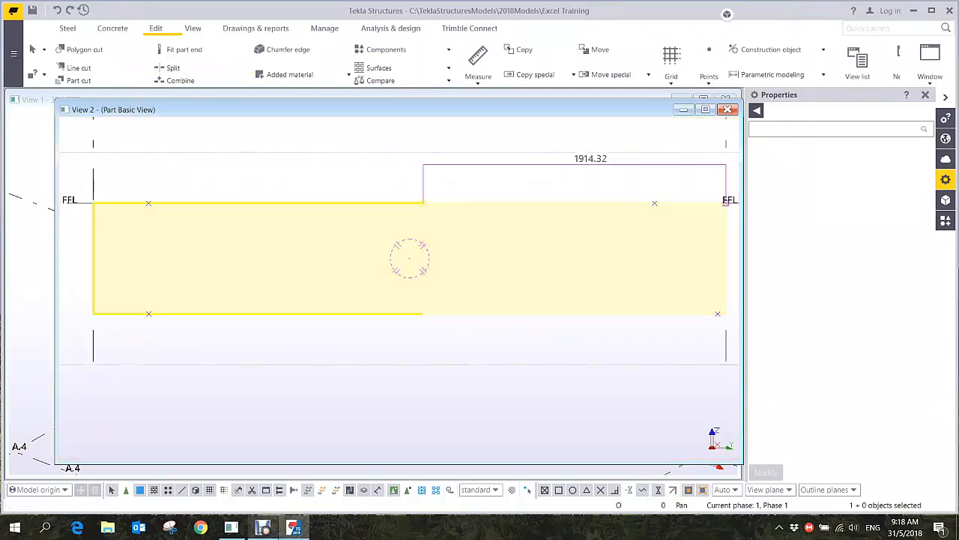
Combine the two split halves back into a single beam and end the command
left_click(180, 80)
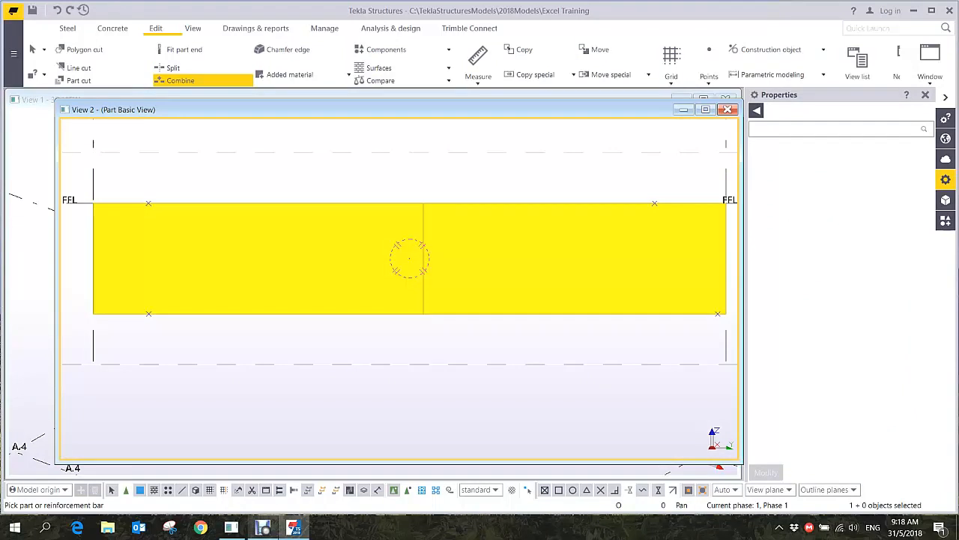
left_click(512, 259)
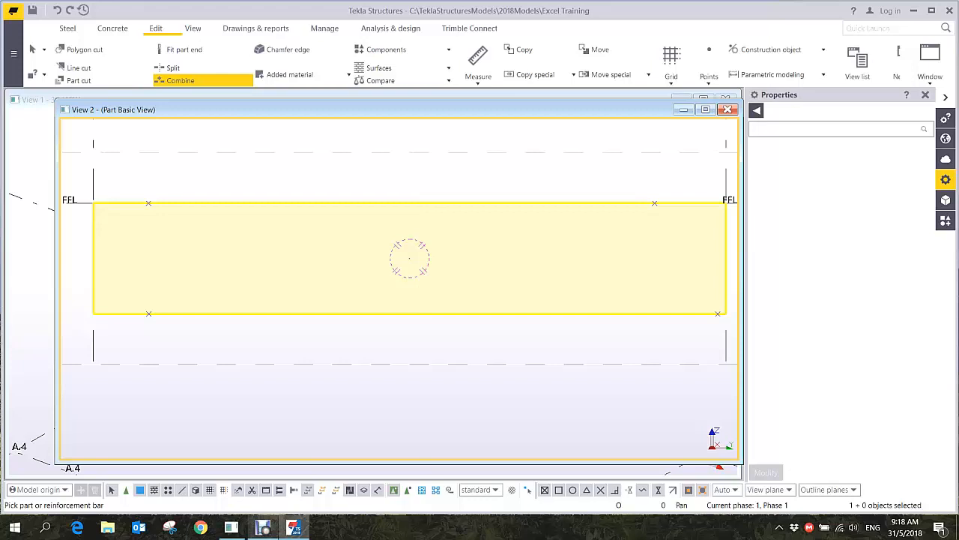
middle_click_drag(341, 214, 377, 222)
scroll(377, 222, "down", 2)
right_click(250, 170)
left_click(273, 176)
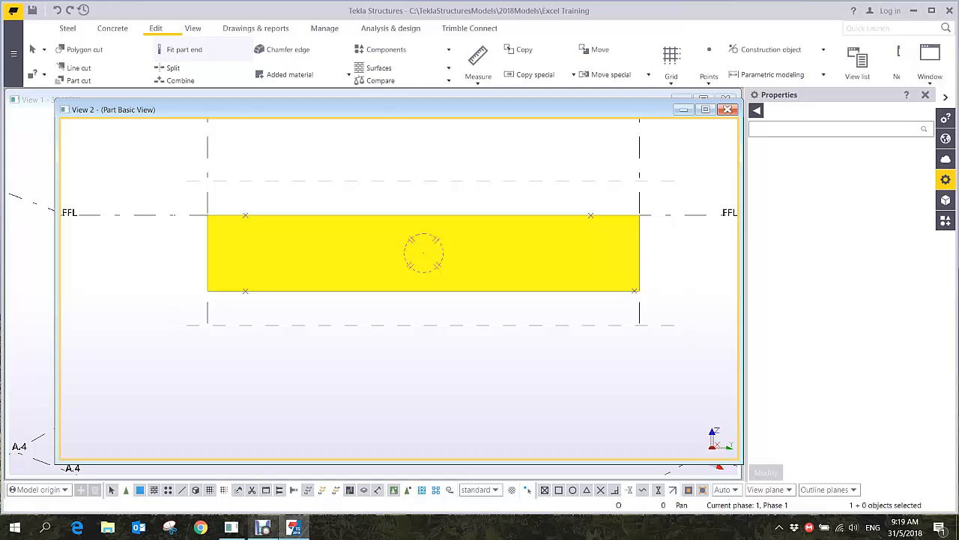
Fit the beam's left end to the vertical line through the two points placed 350 mm in
left_click(184, 50)
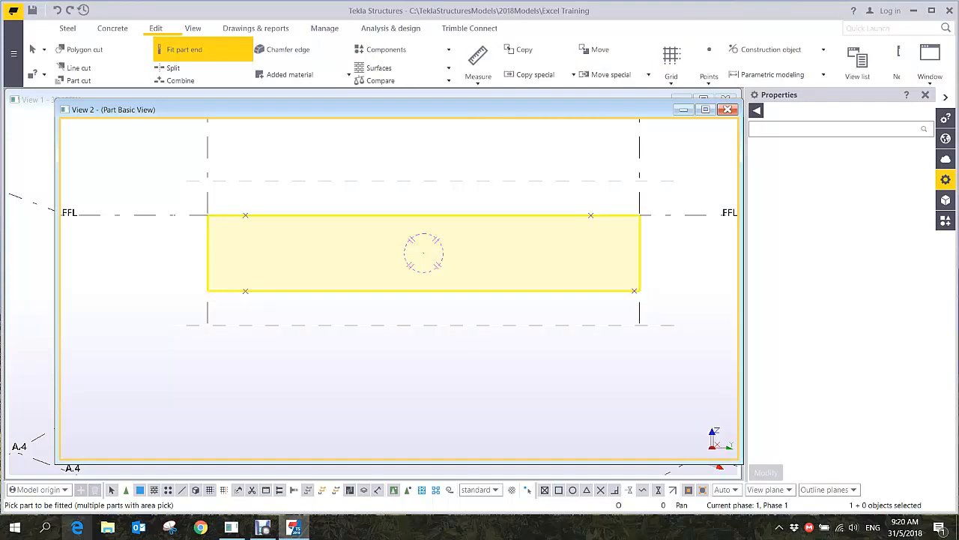
left_click(311, 260)
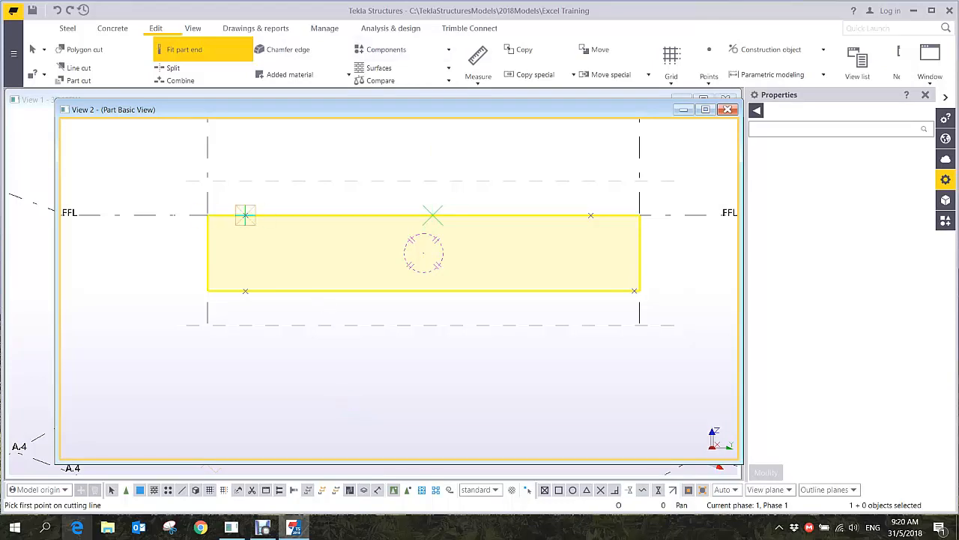
left_click(245, 215)
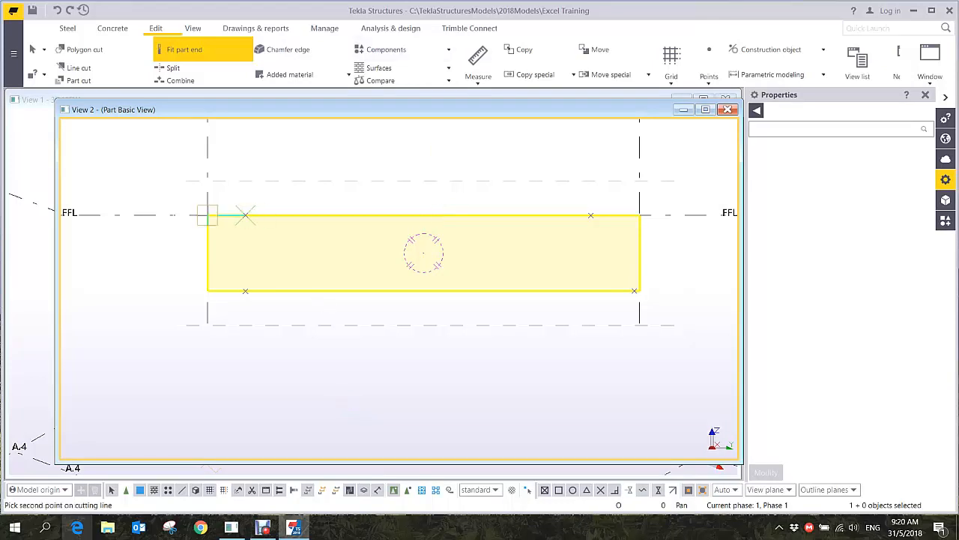
left_click(245, 291)
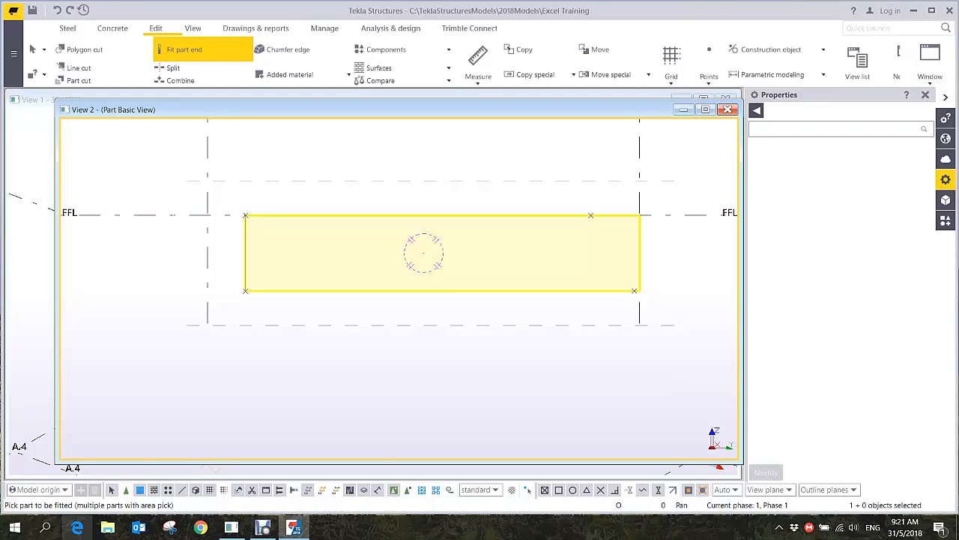
Fit the beam's right end to the sloped line from the top-edge point to the bottom-edge point
middle_click_drag(607, 242, 375, 264)
scroll(375, 264, "up", 3)
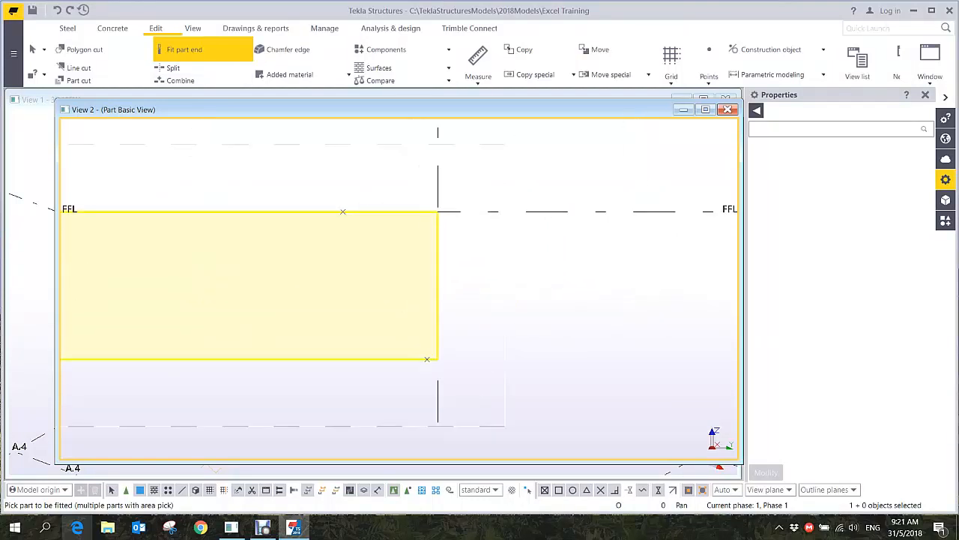
left_click(352, 242)
left_click(344, 211)
left_click(426, 359)
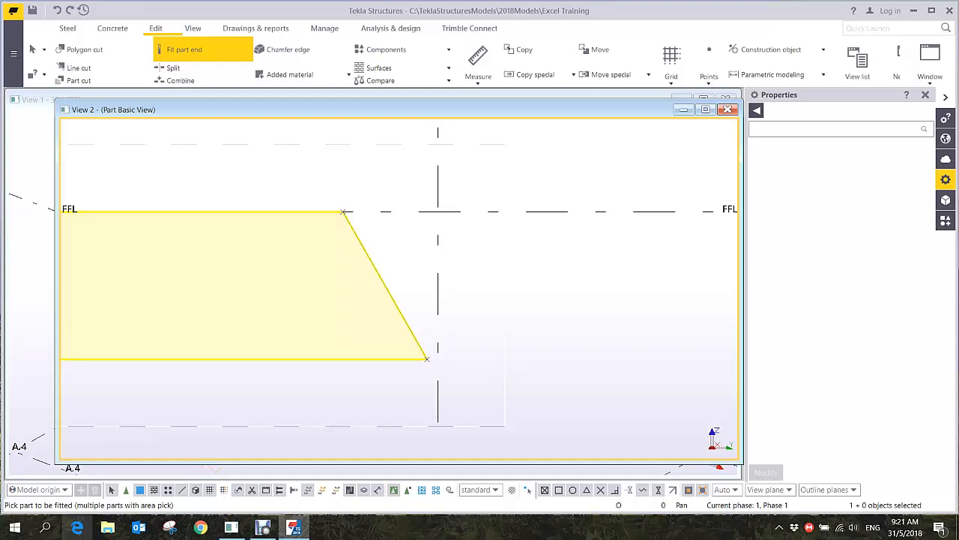
Refit the beam's right end to a freehand line slanting the opposite way across the sloped end
left_click(427, 358)
left_click(456, 245)
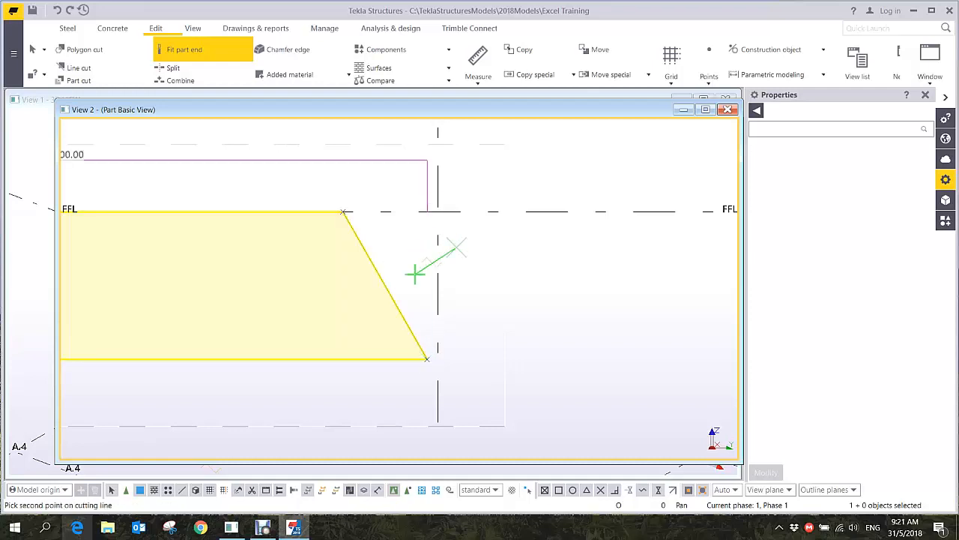
left_click(224, 388)
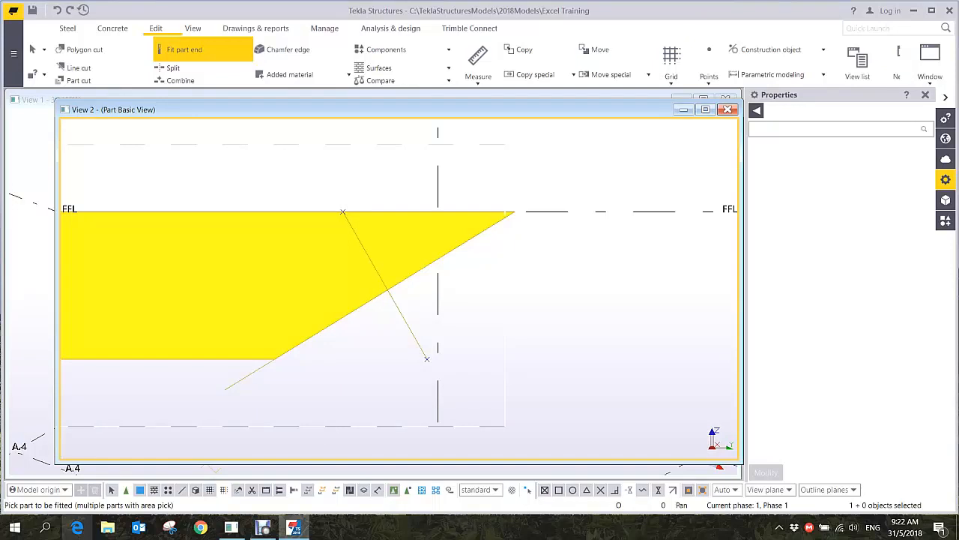
Undo all the part end fittings on both ends of the beam
key("Escape")
key("ctrl+z")
key("ctrl+z")
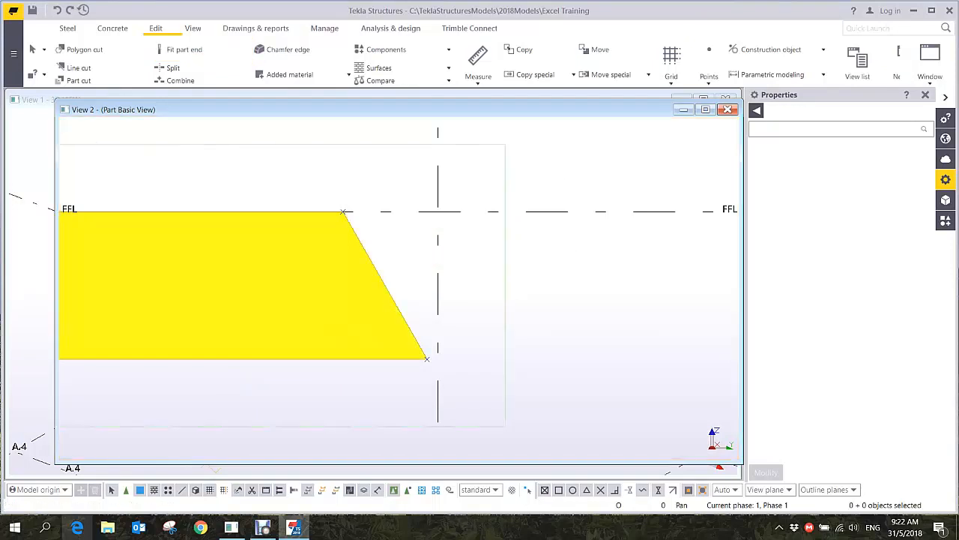
middle_click_drag(300, 351, 567, 328)
scroll(545, 360, "down", 8)
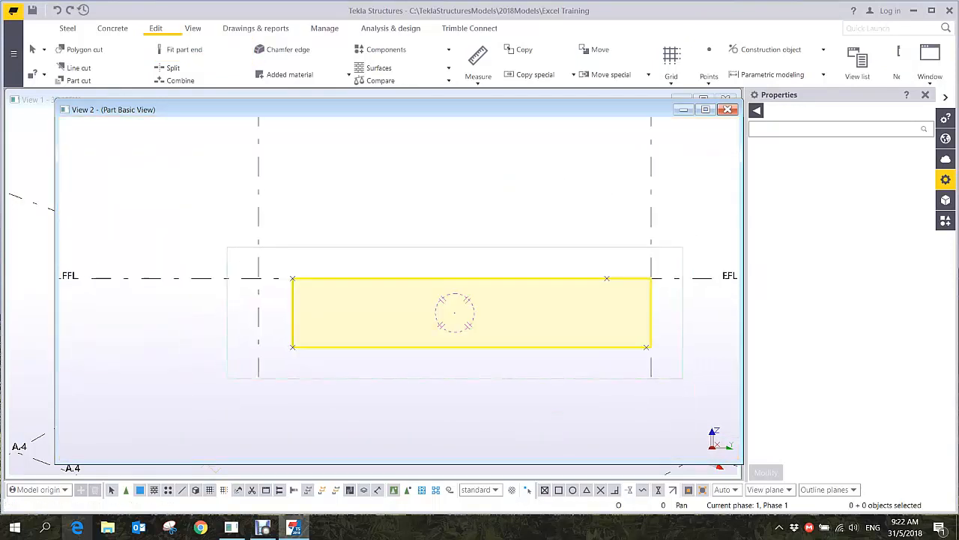
left_click(566, 327)
key("ctrl+z")
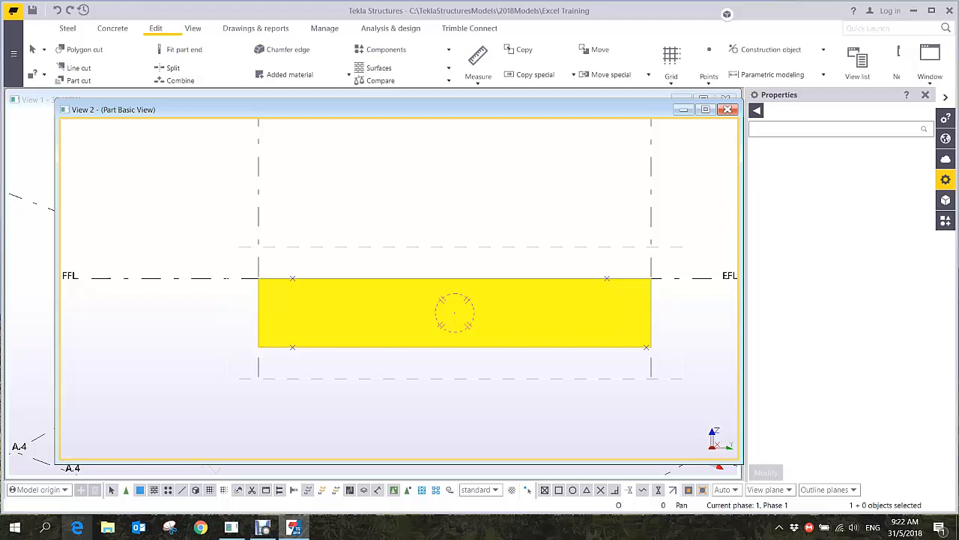
Fit the beam's left end to the line through the two points 350 mm in, and show the beam in 3D
left_click(184, 50)
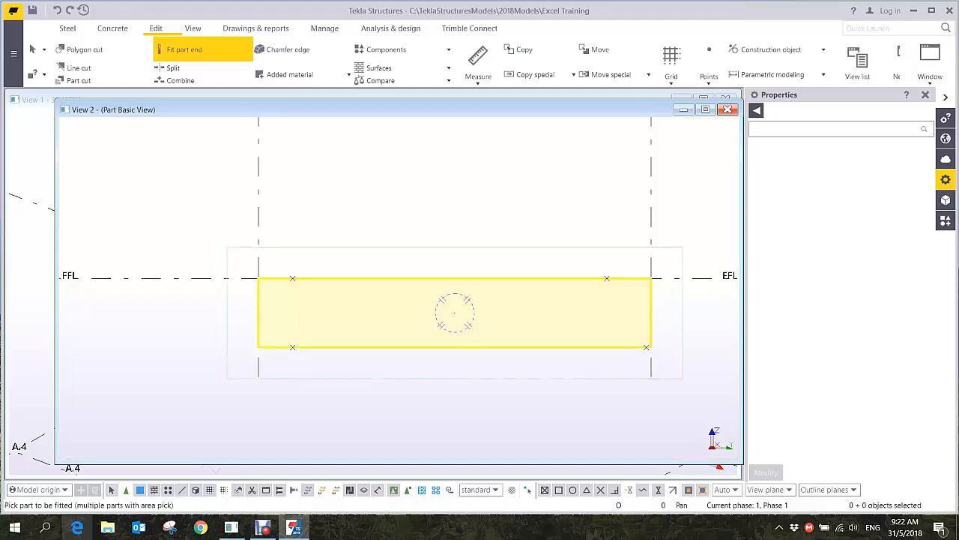
left_click(293, 347)
middle_click_drag(323, 379, 398, 387, "ctrl")
scroll(380, 324, "up", 4)
right_click(359, 354)
left_click(389, 186)
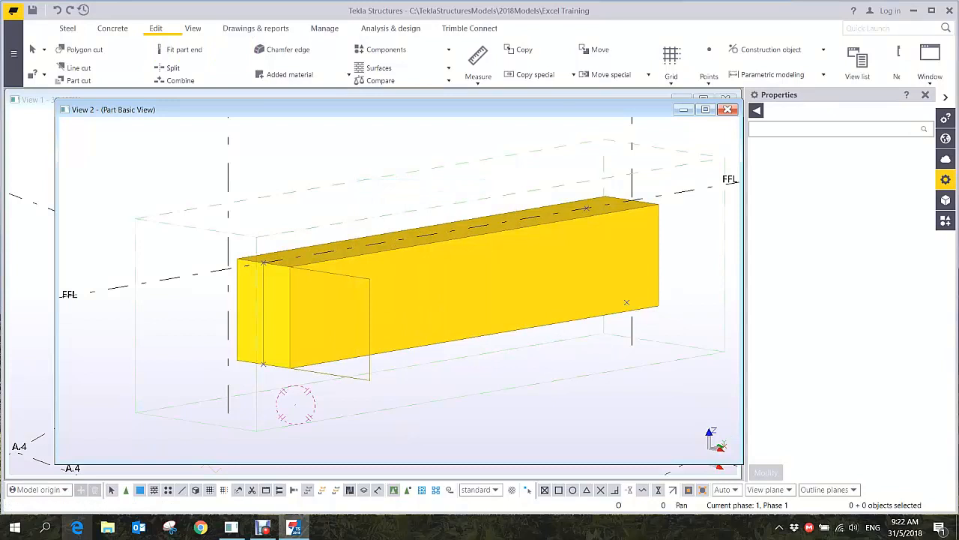
Select the fitting plane at the beam's left end, remove the fitting, and return to the flat side elevation
left_click(369, 373)
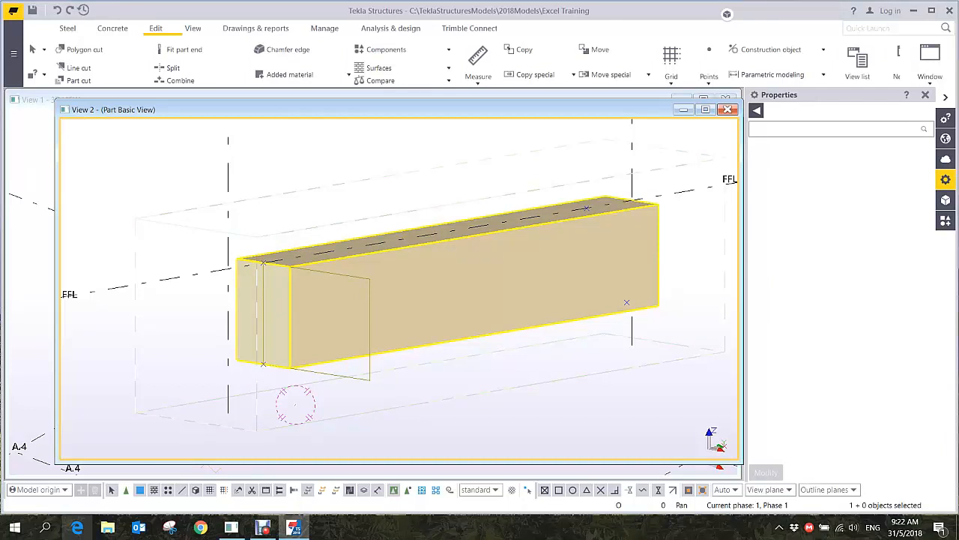
scroll(393, 293, "down", 3)
middle_click_drag(393, 293, 439, 278)
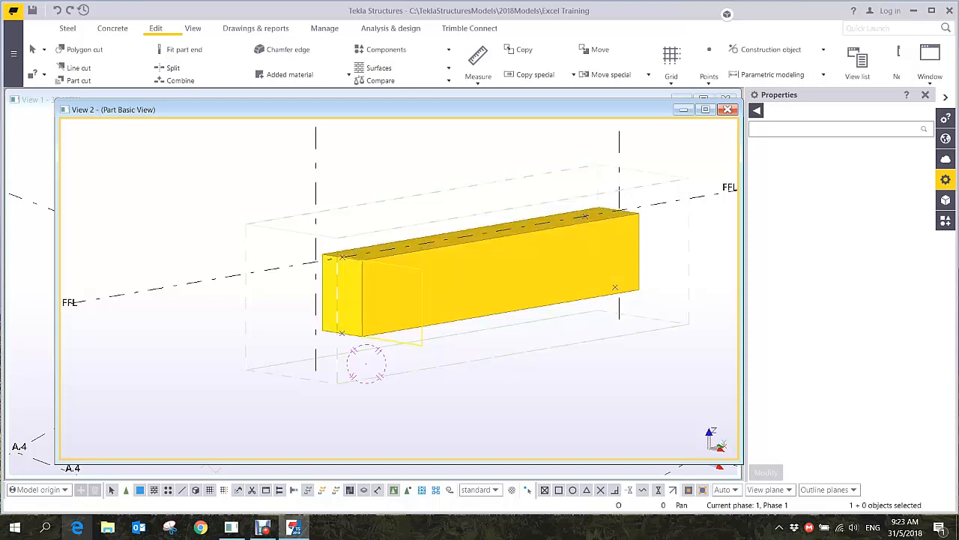
middle_click_drag(480, 285, 329, 324)
scroll(366, 316, "down", 2)
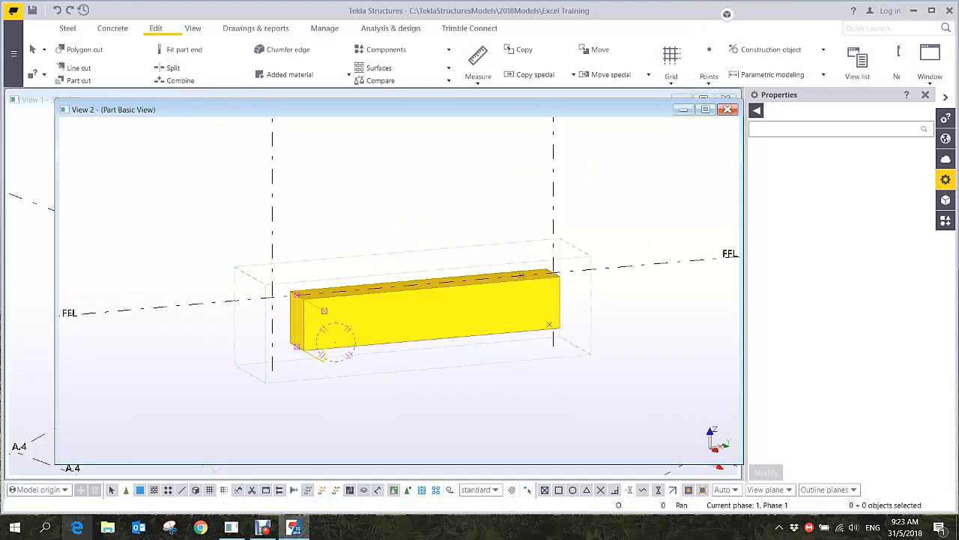
key("Escape")
key("ctrl+p")
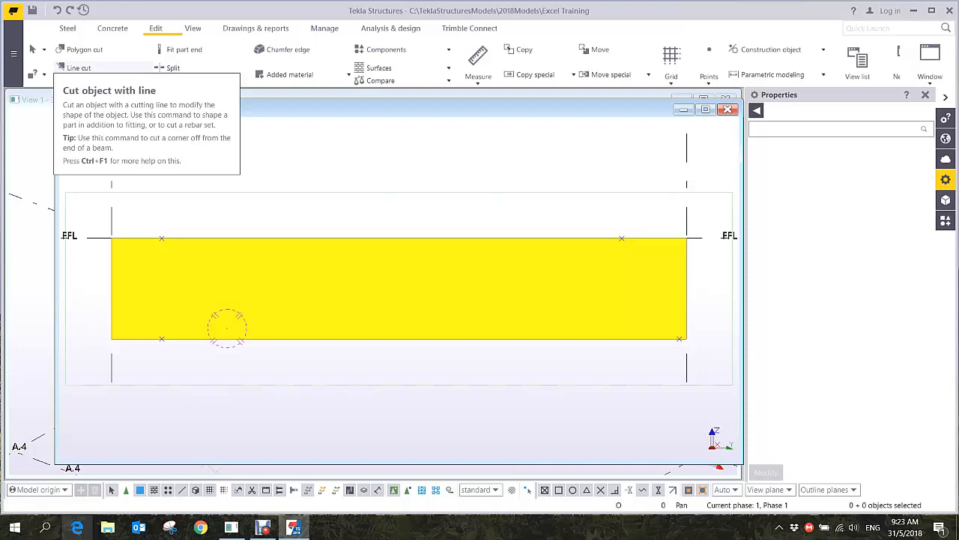
Line-cut the beam through the two points placed 350 mm in, removing the portion at its left end
left_click(78, 68)
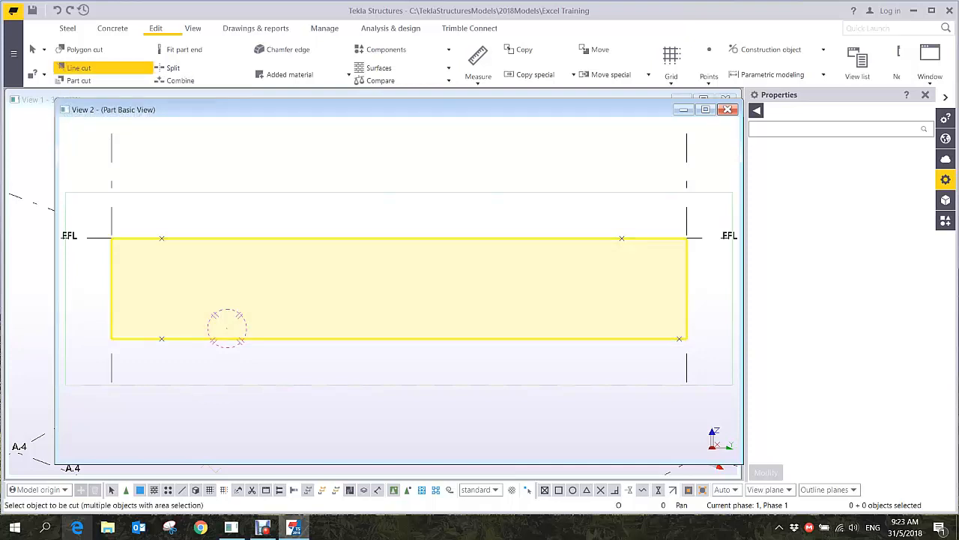
left_click(161, 338)
left_click(161, 238)
left_click(161, 338)
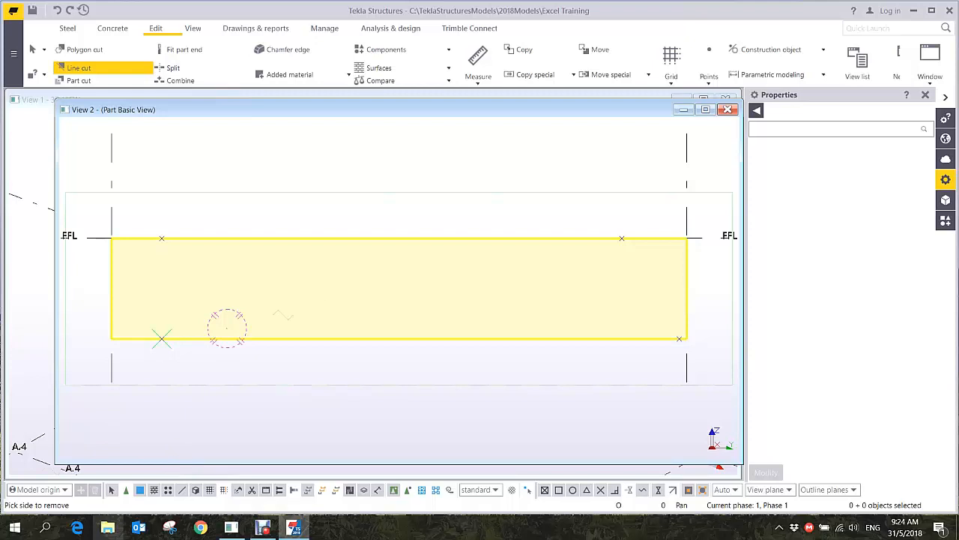
left_click(308, 298)
left_click(352, 295)
left_click(161, 238)
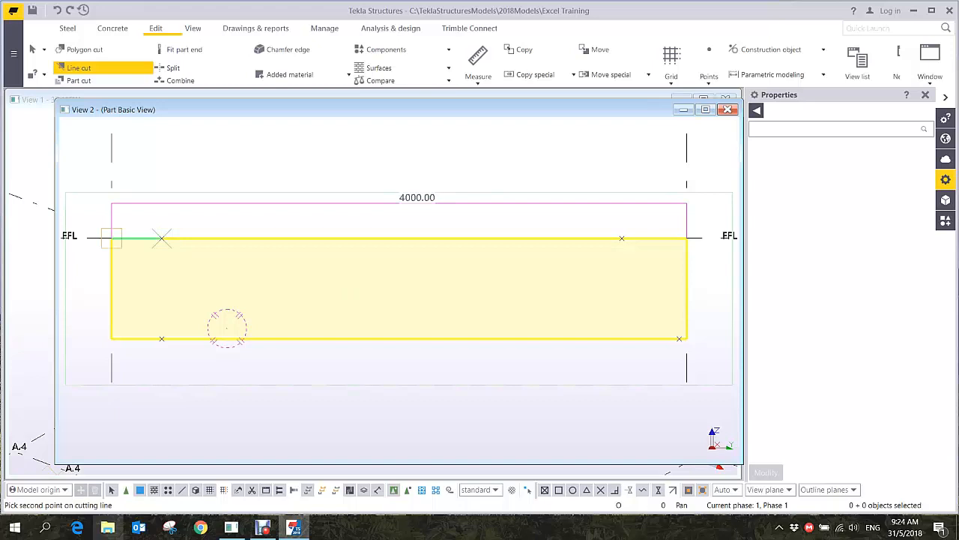
left_click(162, 339)
left_click(97, 307)
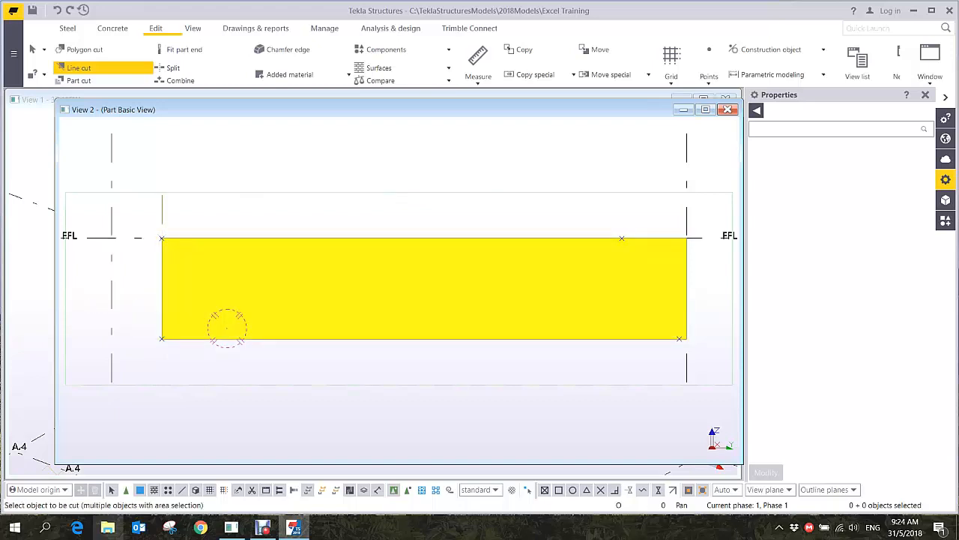
Line-cut the beam's right end from the top-edge point to the bottom-edge point, removing the outer side
scroll(599, 289, "up", 4)
middle_click_drag(600, 289, 386, 289)
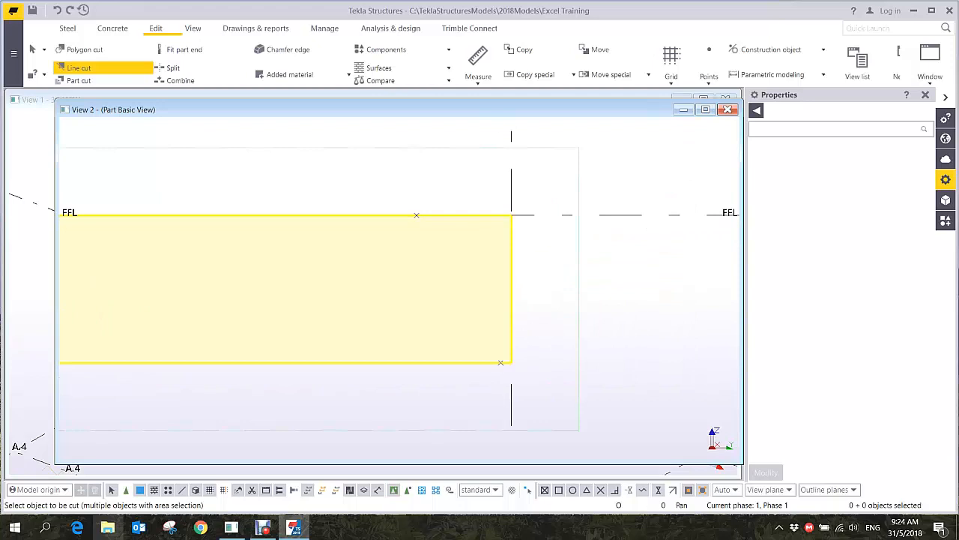
left_click(510, 219)
left_click(416, 215)
left_click(501, 363)
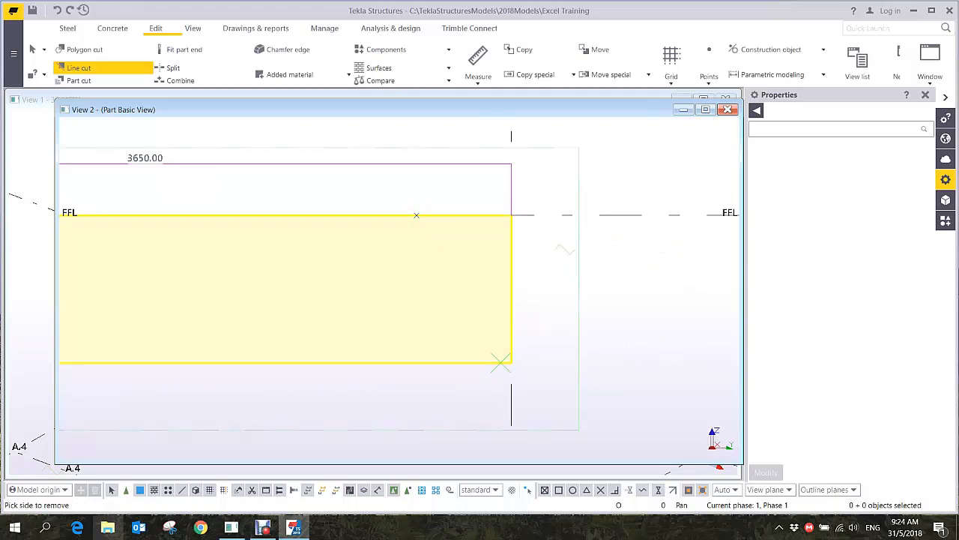
left_click(503, 356)
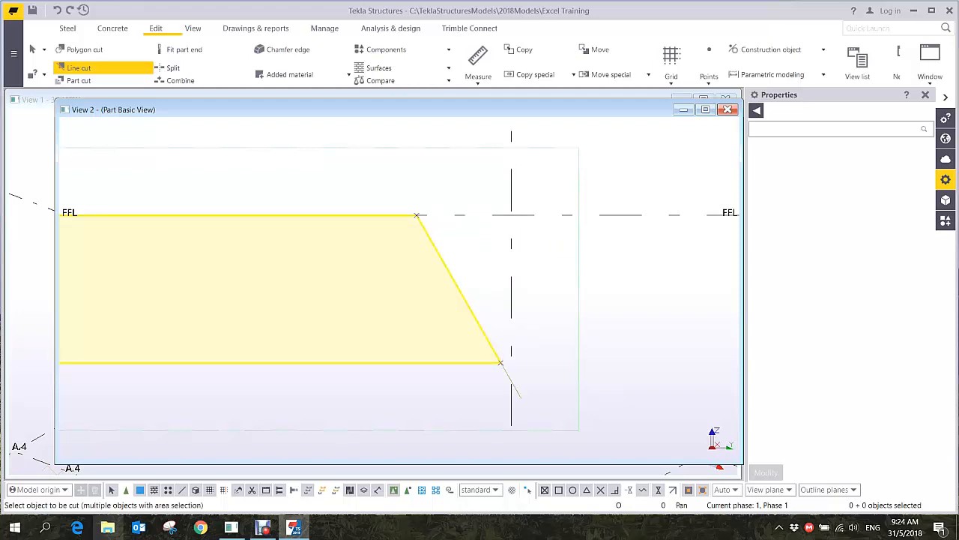
Line-cut the lower corner off the right end along a freehand slanted line crossing the sloped cut, and show the beam in 3D
left_click(535, 242)
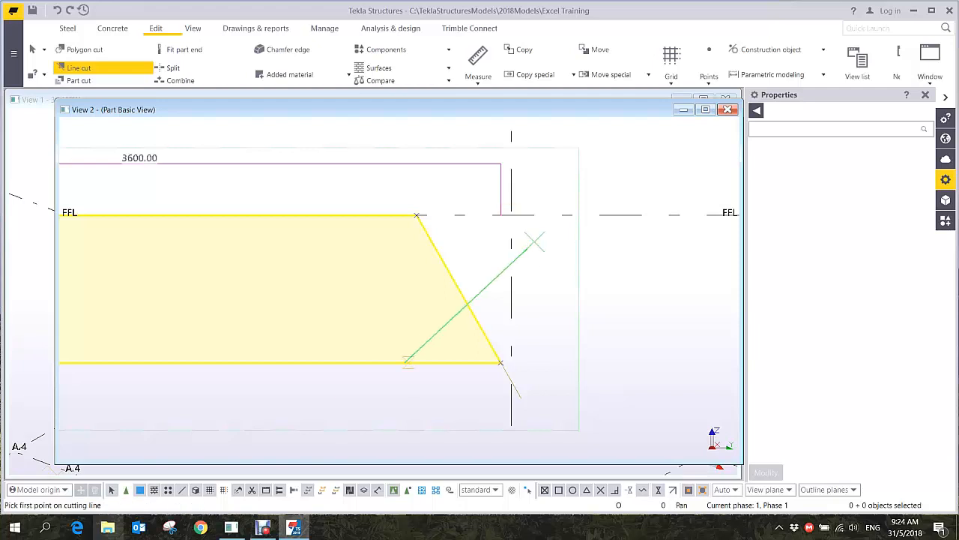
left_click(291, 418)
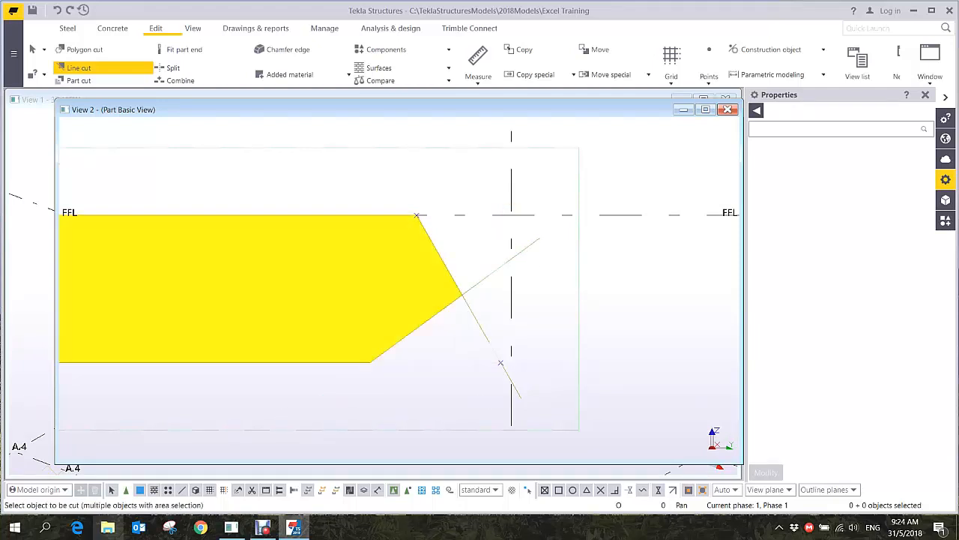
key("ctrl+p")
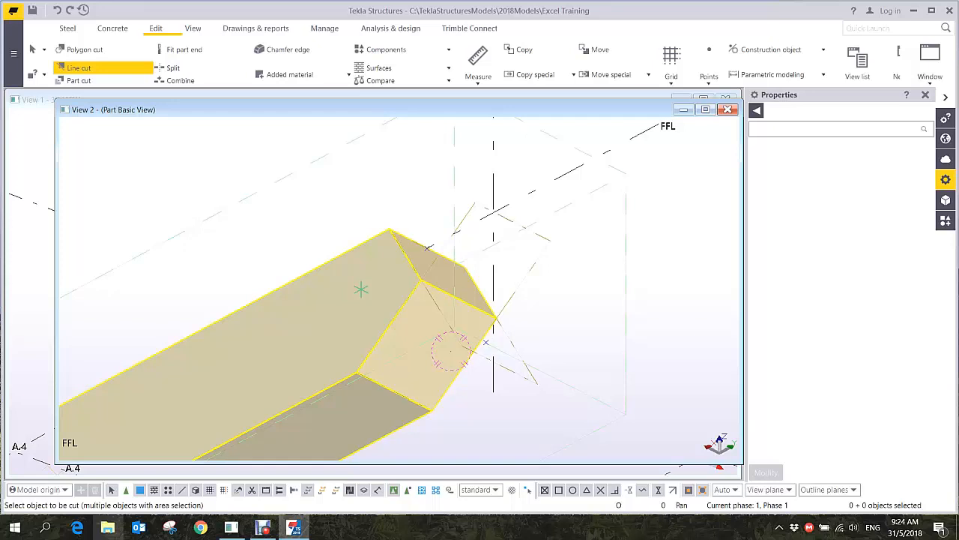
Remove both line cuts from the beam's right end and return to the flat side elevation
left_click(361, 289)
middle_click_drag(361, 290, 290, 291)
key("ctrl+p")
scroll(594, 274, "up", 4)
middle_click_drag(594, 274, 297, 263)
key("Escape")
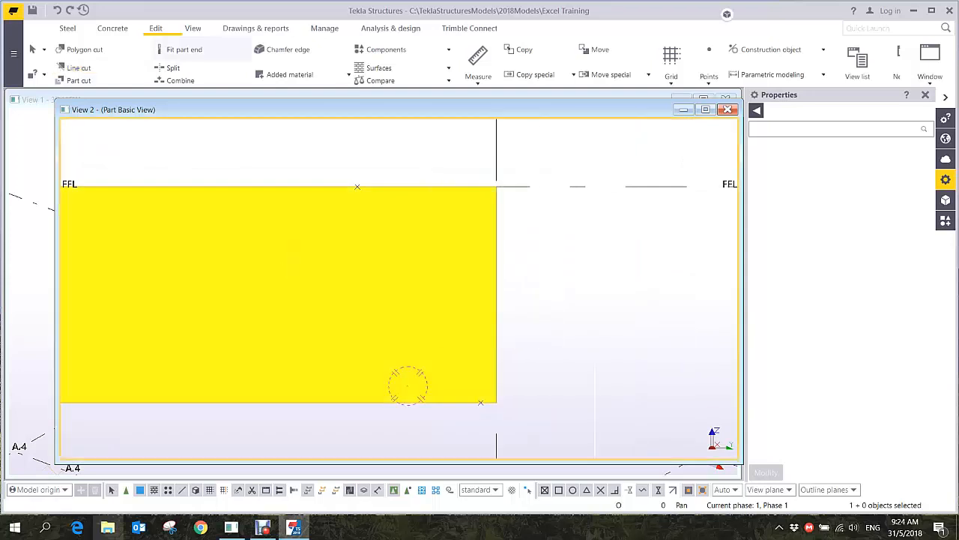
Fit the beam's right end along the line from the top-edge point to the bottom-edge point, and end the command
left_click(184, 50)
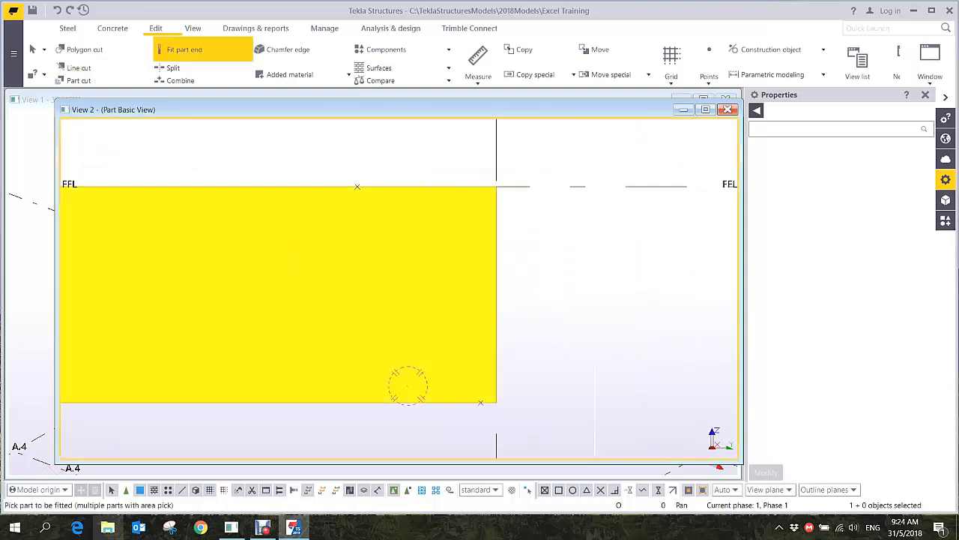
left_click(357, 187)
left_click(358, 188)
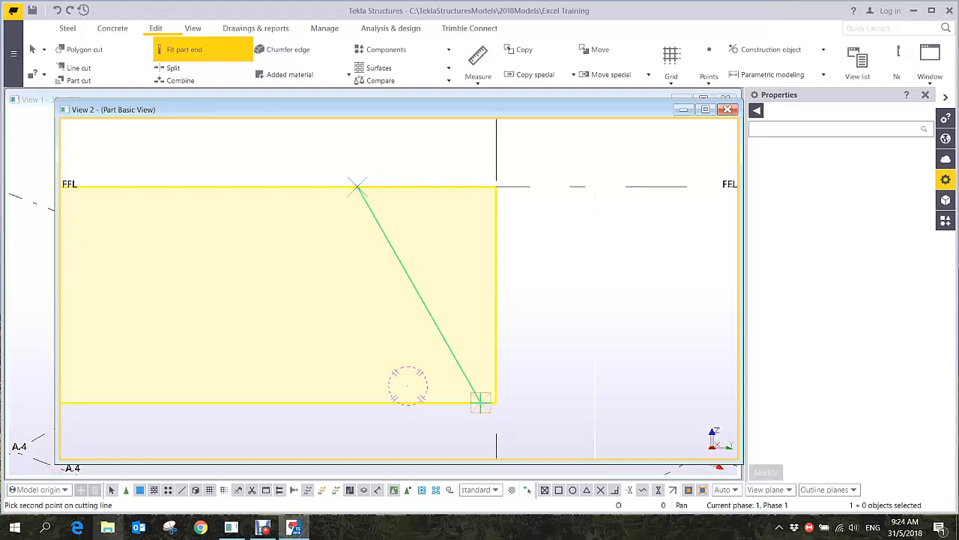
left_click(481, 402)
right_click(404, 199)
left_click(423, 205)
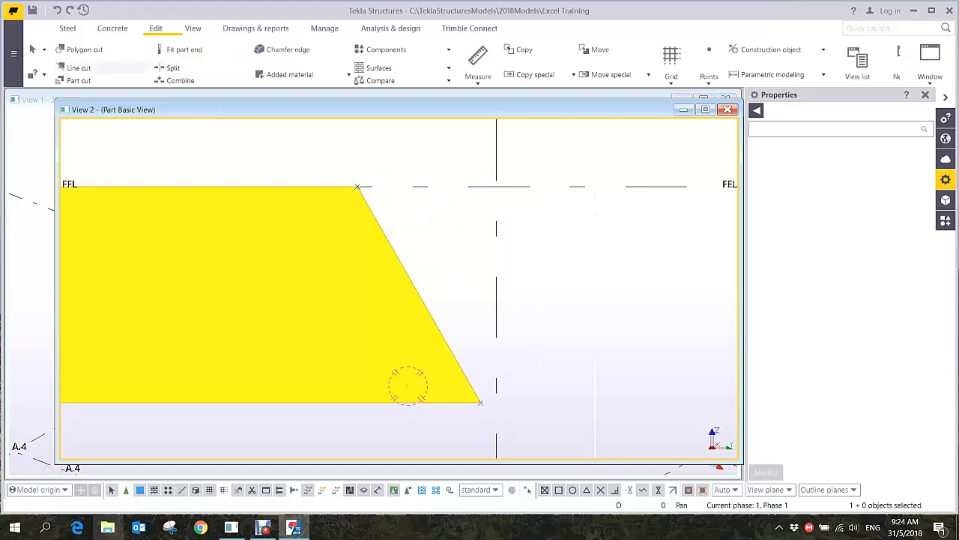
Line-cut the lower corner off the fitted right end along a freehand slanted line crossing the sloped face
left_click(81, 68)
left_click(386, 255)
left_click(480, 233)
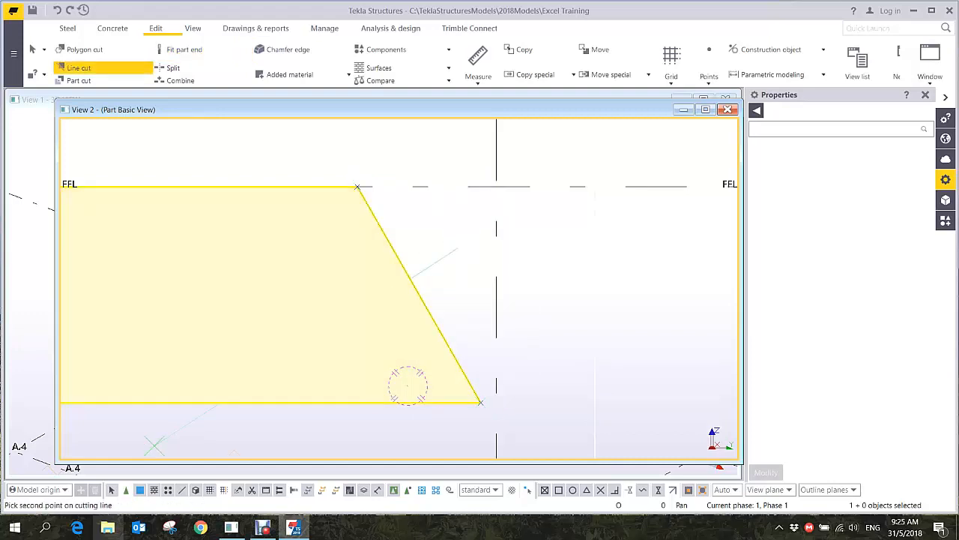
left_click(154, 445)
left_click(258, 423)
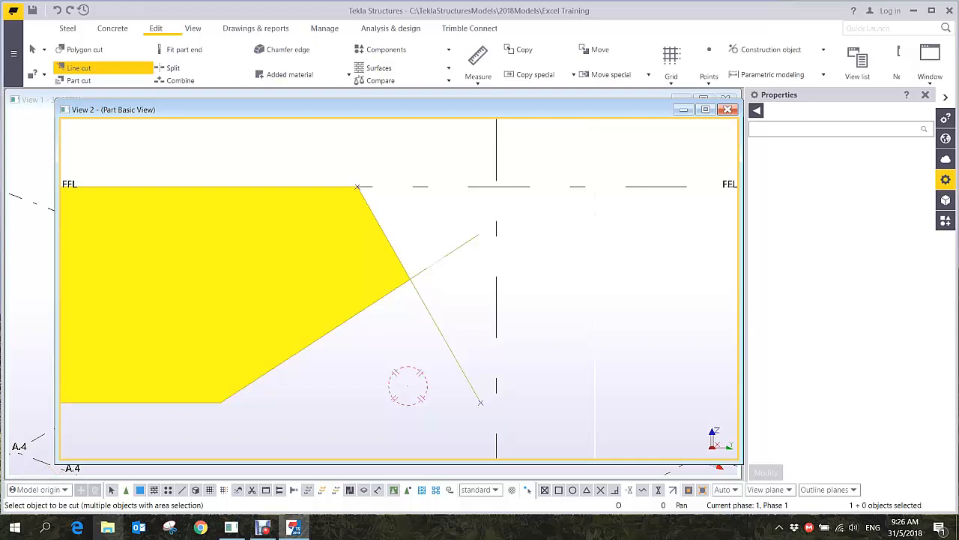
Delete the line cut, the fitting and the construction points at the beam's right end
scroll(332, 309, "down", 5)
left_click_drag(252, 197, 506, 390)
key("Delete")
scroll(358, 338, "up", 4)
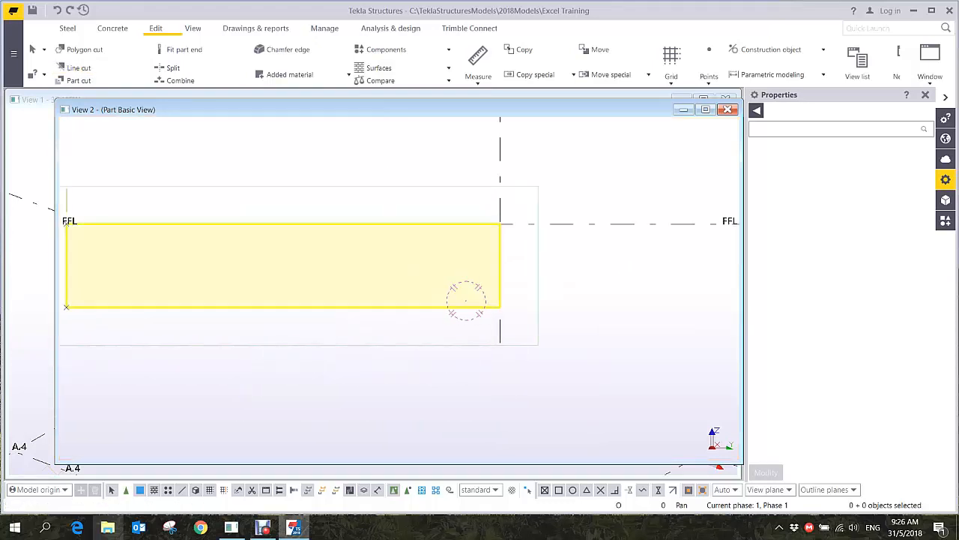
middle_click_drag(453, 334, 393, 370)
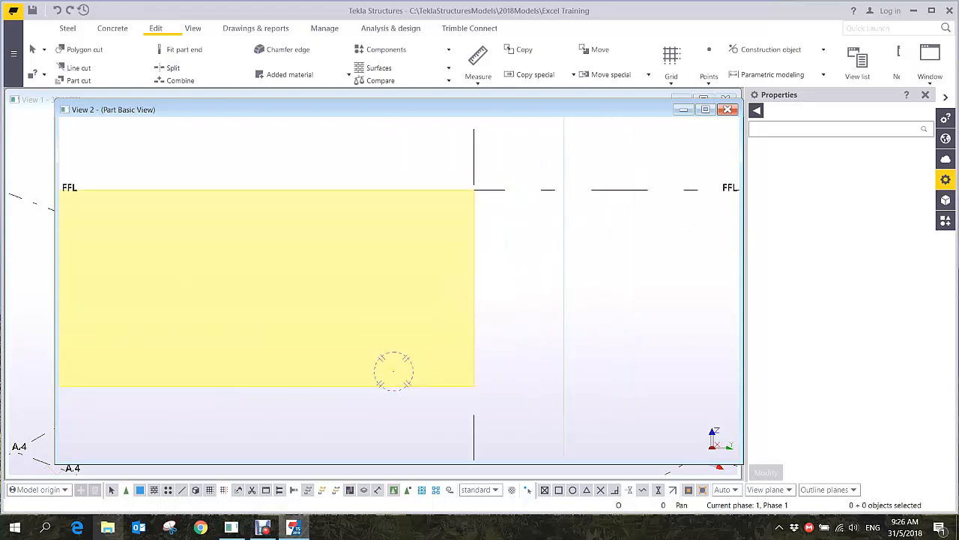
Start a steel polybeam with profile PD50*5 and its depth position set to Middle
left_click(68, 28)
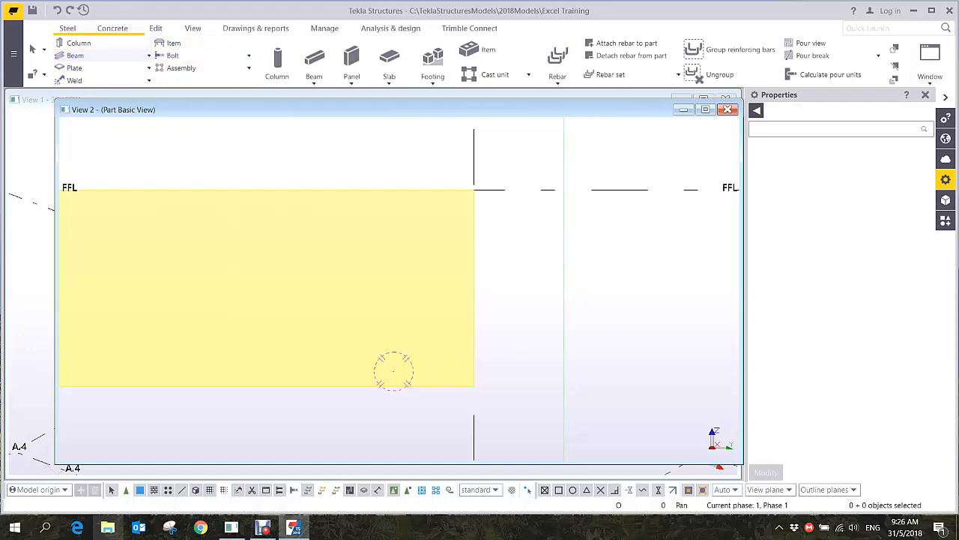
left_click(75, 55)
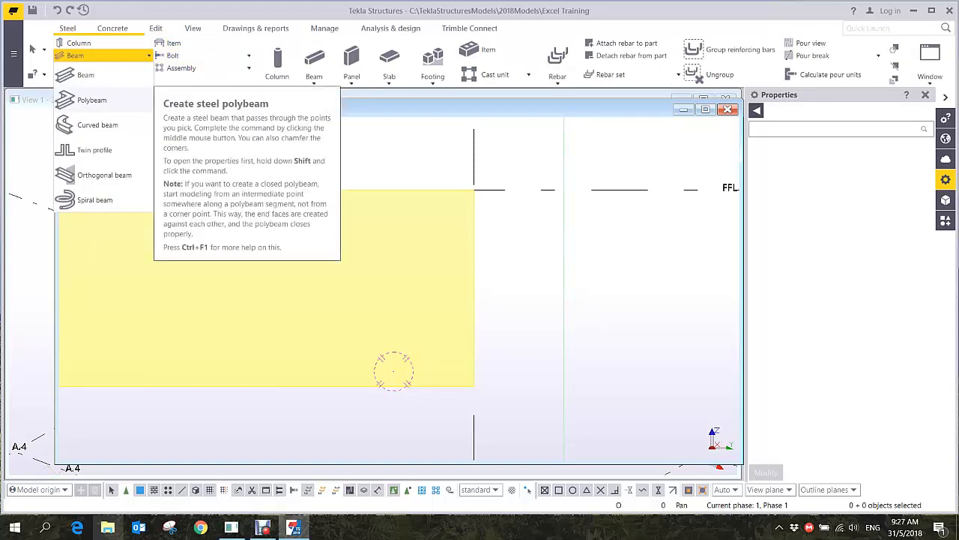
left_click(86, 100)
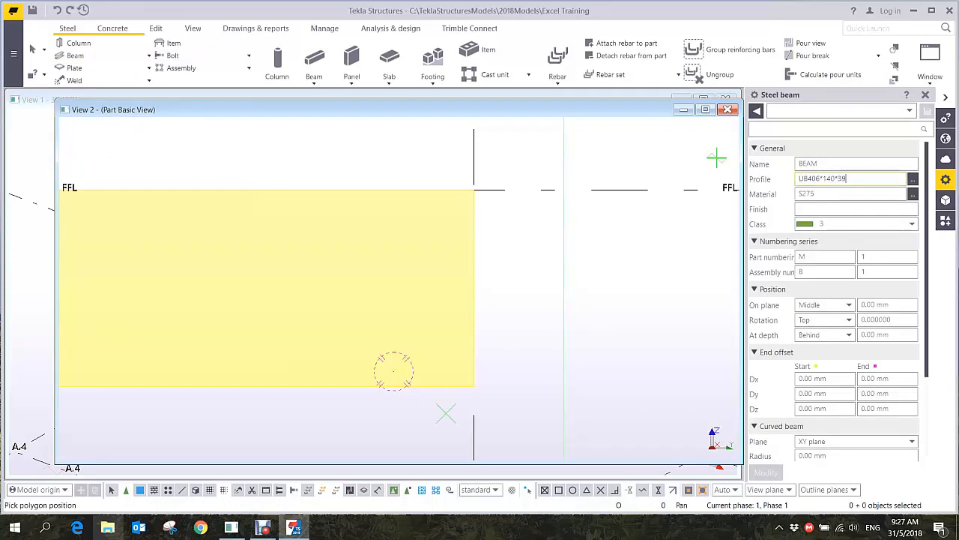
type("pd")
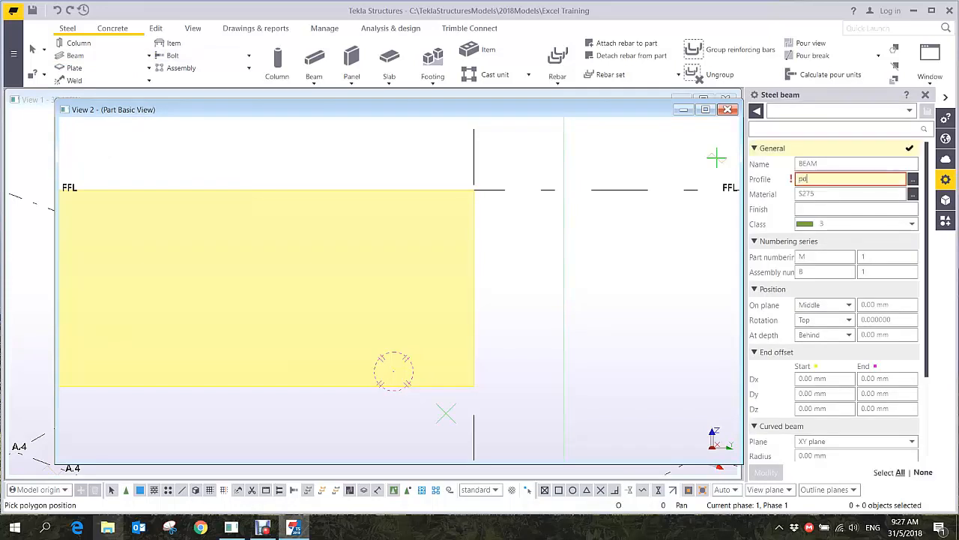
type("50*5")
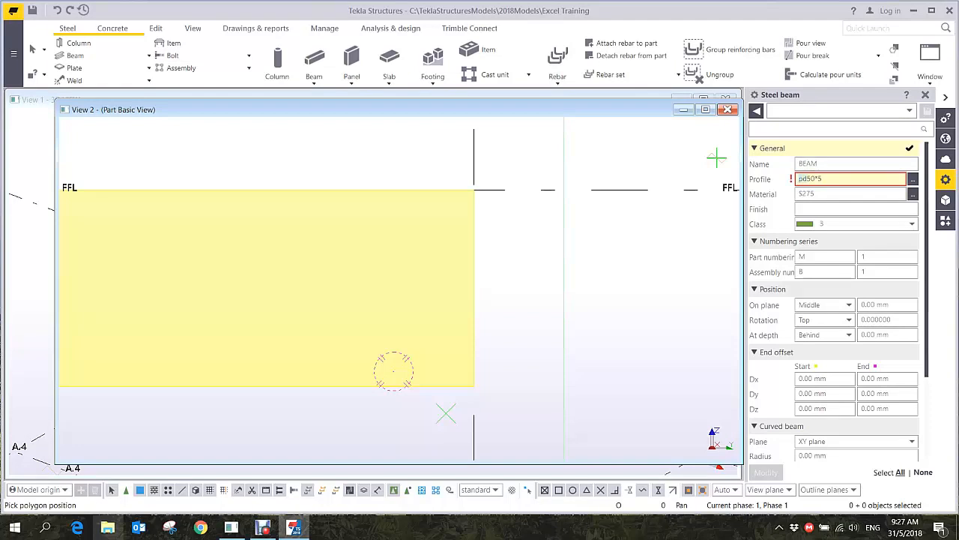
key("Return")
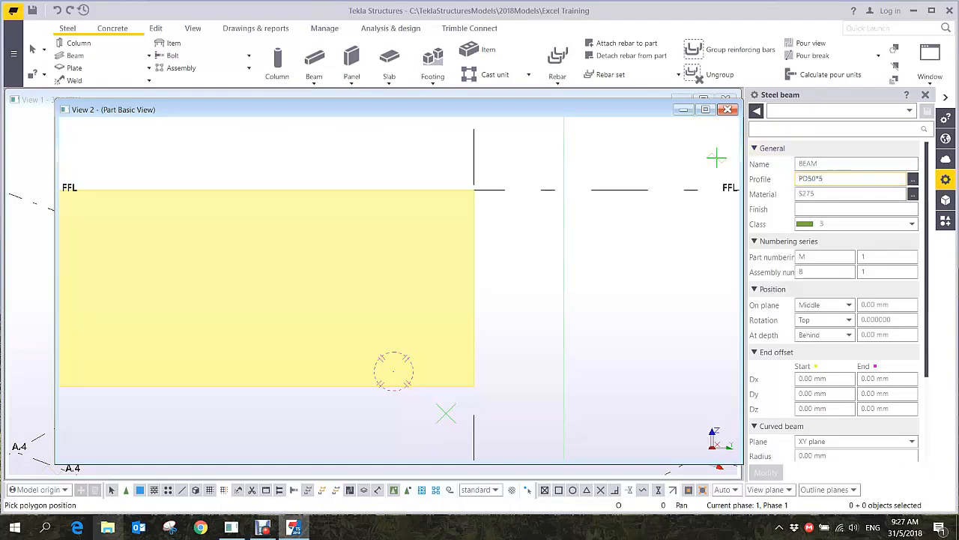
left_click(841, 335)
left_click(832, 349)
Model the pipe polybeam 400 mm up from the concrete beam's bottom edge, then slanting about 252 mm to its right end face
scroll(411, 379, "up", 3)
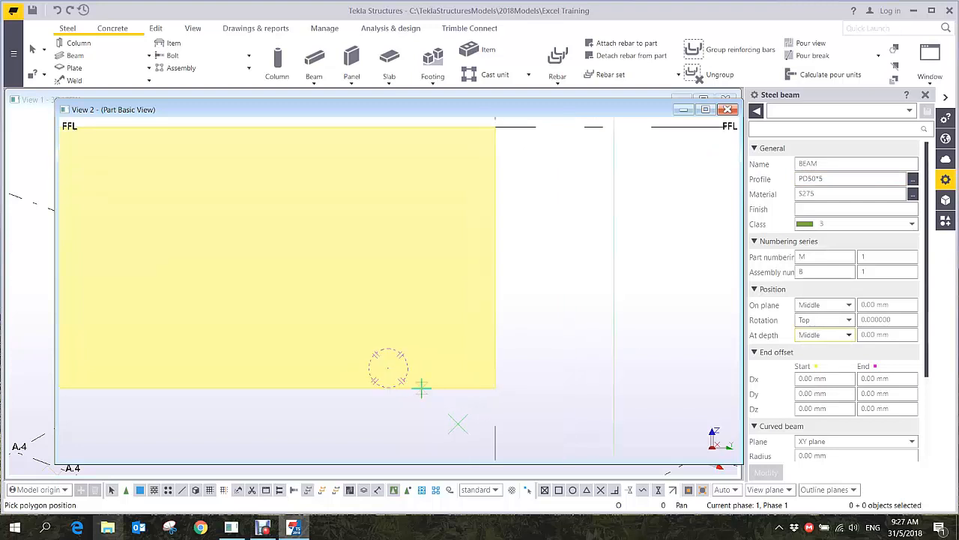
left_click(421, 387)
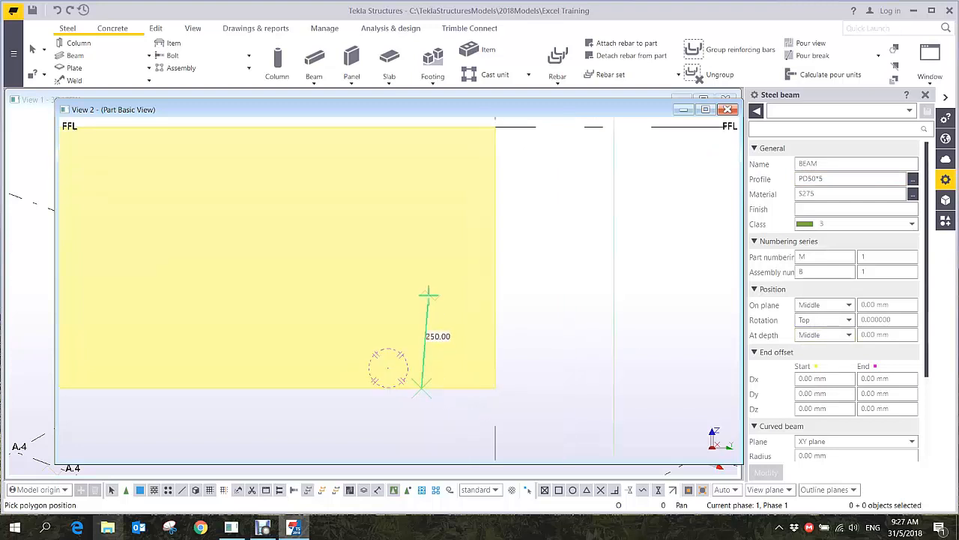
left_click(421, 238)
left_click(495, 180)
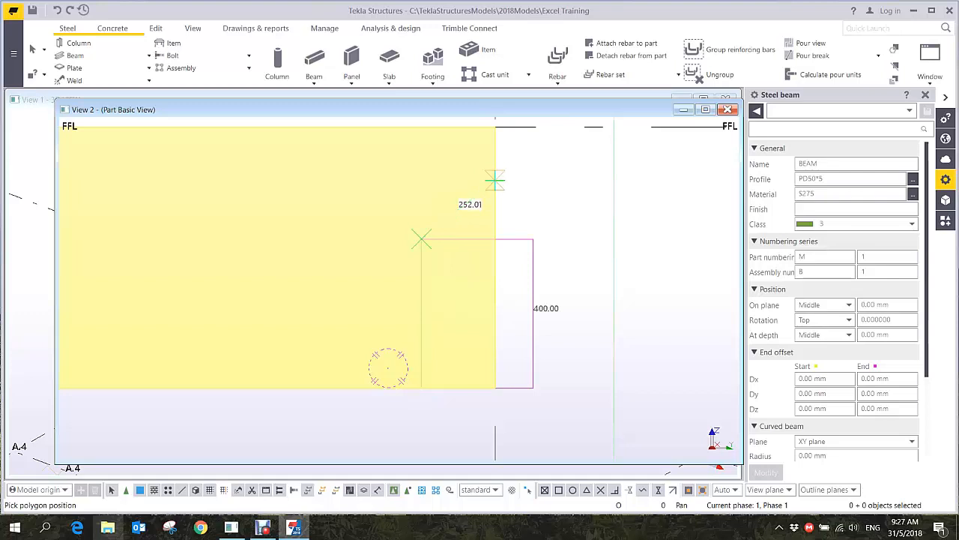
middle_click(546, 168)
right_click(543, 165)
left_click(571, 172)
scroll(538, 233, "up", 3)
scroll(537, 236, "down", 3)
middle_click_drag(479, 215, 471, 183, "ctrl")
scroll(509, 201, "up", 4)
Line-cut the pipe's upper end vertically along the concrete beam's right end face, removing the outer side, and view it in 3D
key("Home")
scroll(659, 257, "up", 5)
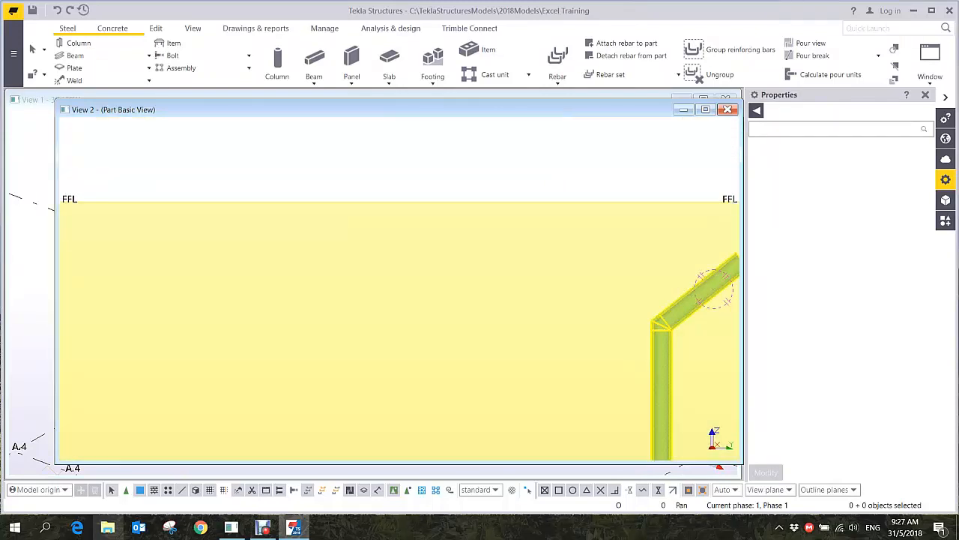
middle_click_drag(659, 257, 341, 236)
scroll(447, 251, "up", 4)
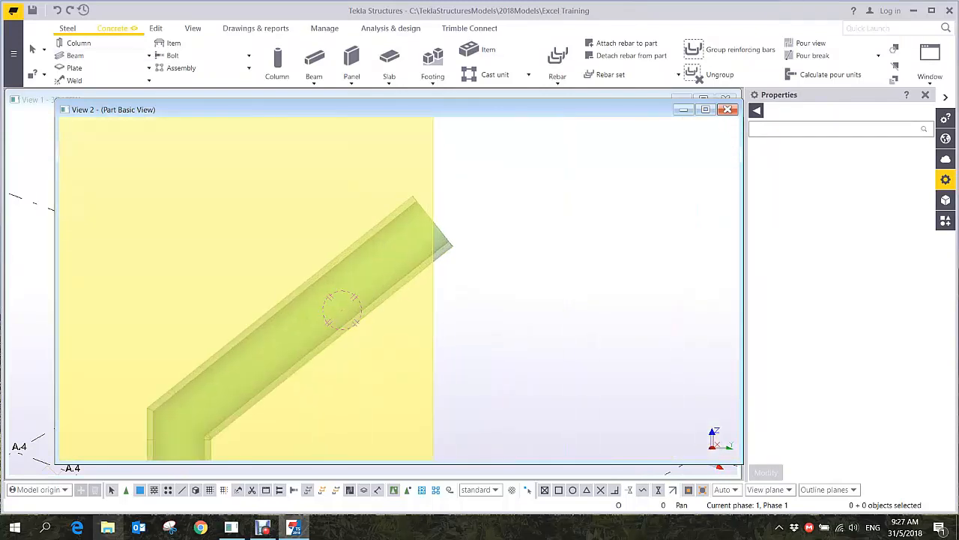
left_click(155, 28)
left_click(78, 68)
scroll(437, 224, "up", 3)
left_click(431, 216)
left_click(431, 216)
left_click(431, 282)
left_click(486, 254)
middle_click_drag(449, 231, 392, 248, "ctrl")
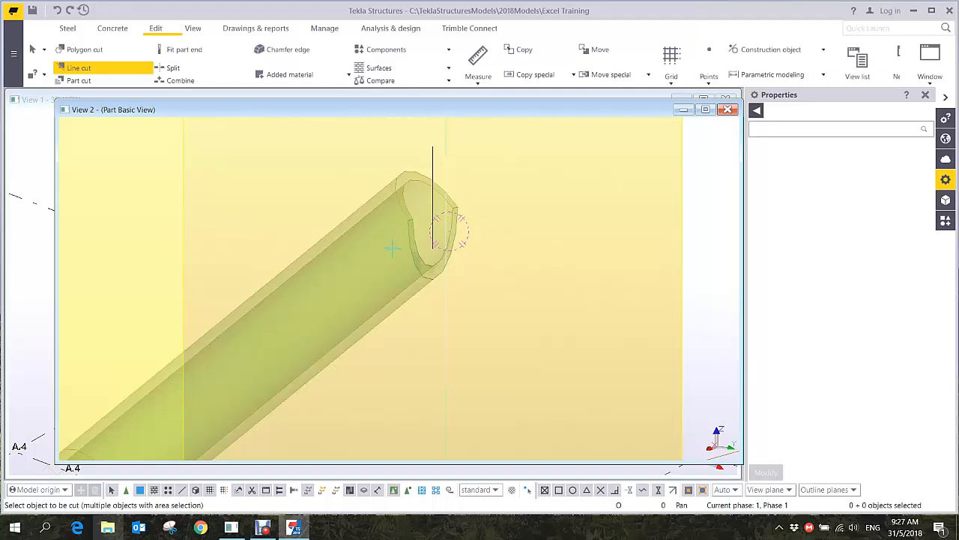
right_click(424, 226)
left_click(462, 225)
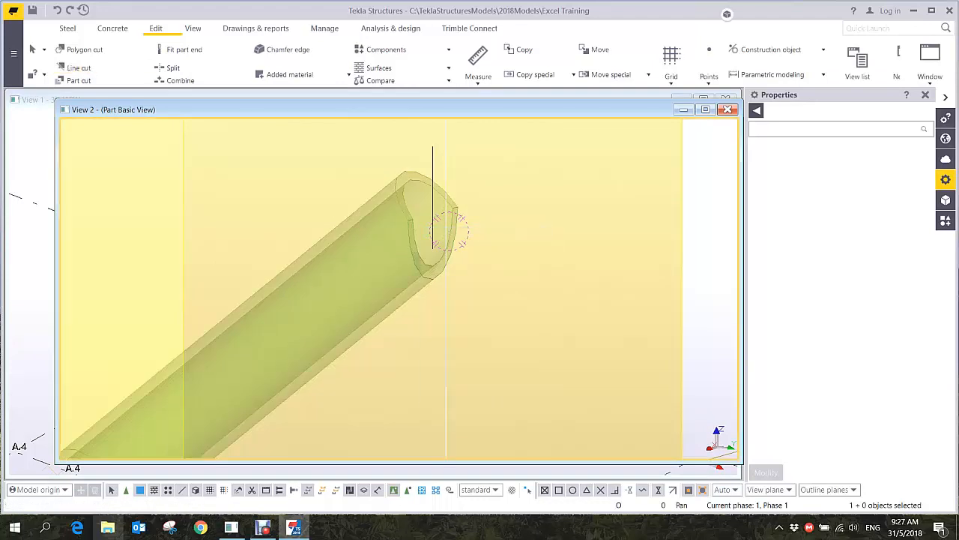
Delete the line cut from the pipe's upper end and return to the flat side elevation
key("Delete")
middle_click_drag(461, 225, 390, 231)
key("ctrl+p")
scroll(689, 263, "up", 8)
middle_click_drag(690, 264, 374, 273)
scroll(286, 227, "up", 4)
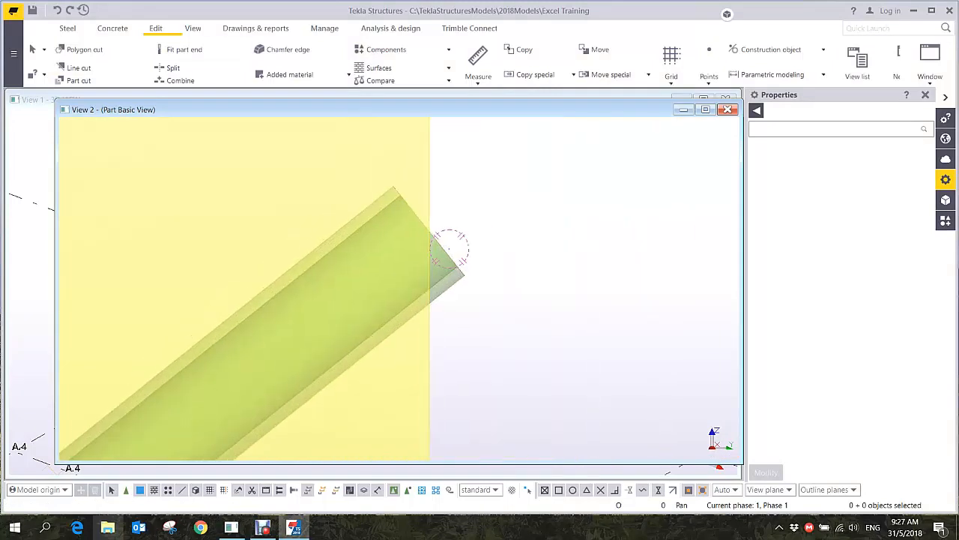
Fit the pipe's upper end vertically to the concrete beam's right end face and view the result in 3D
left_click(184, 50)
left_click(448, 264)
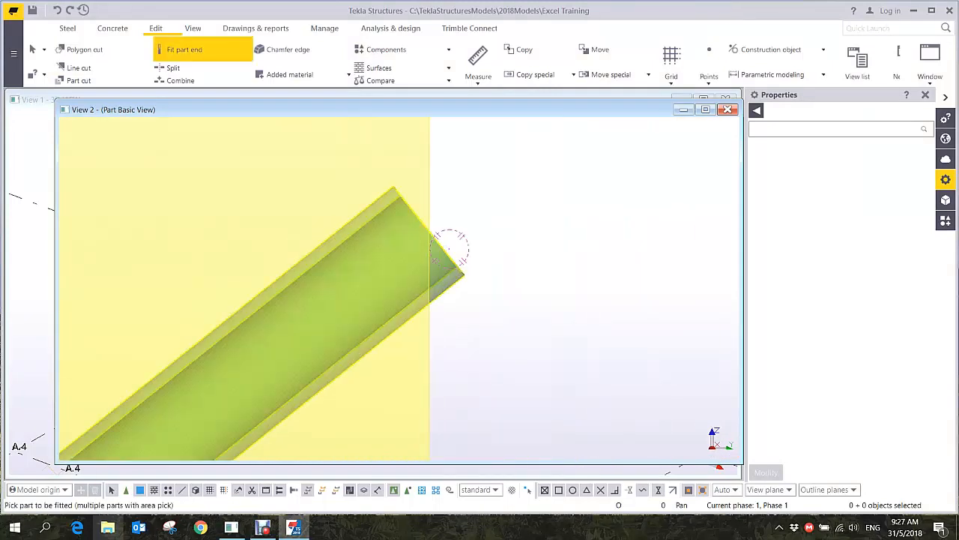
left_click(430, 239)
left_click(449, 247)
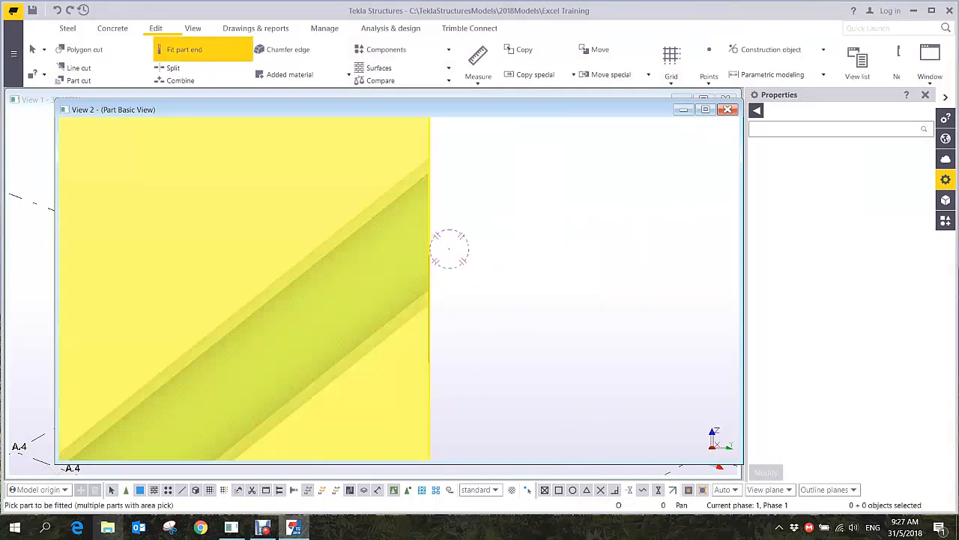
right_click(496, 252)
left_click(519, 257)
scroll(423, 298, "down", 6)
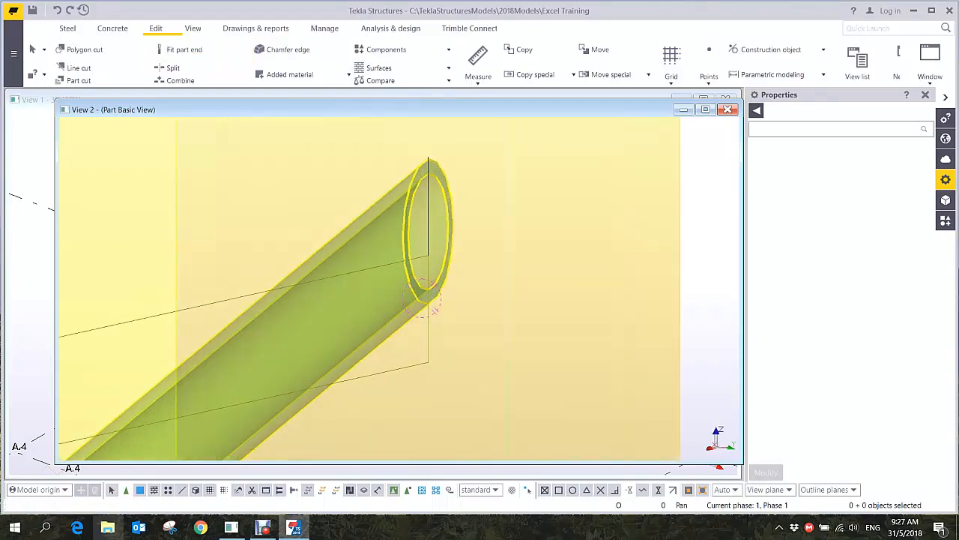
scroll(482, 154, "down", 3)
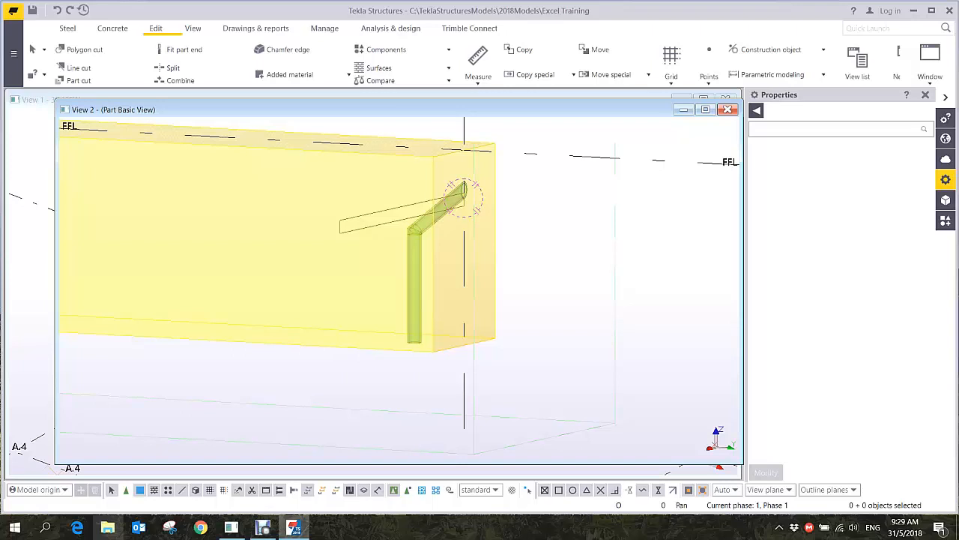
Return to the flat side elevation and delete the pipe polybeam at the concrete beam's right end
key("ctrl+p")
scroll(685, 262, "up", 5)
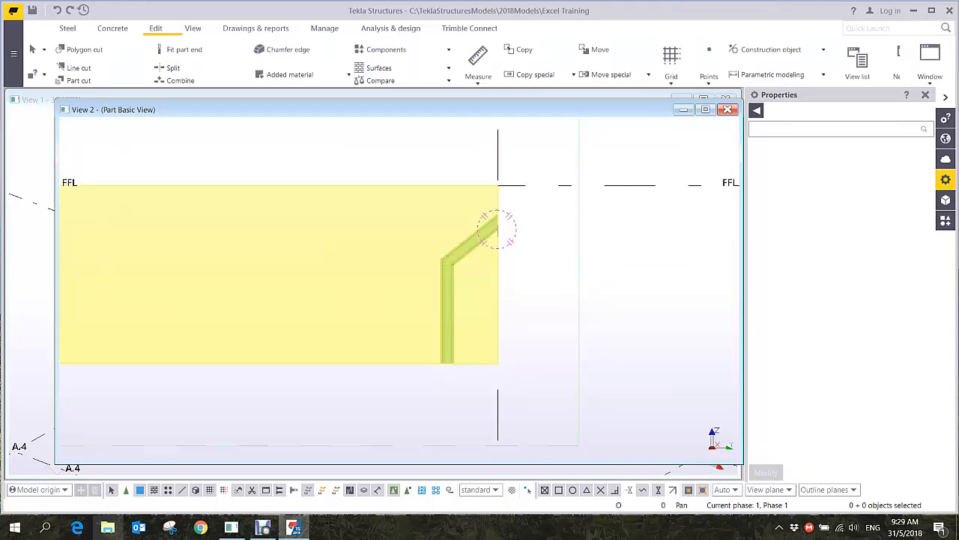
left_click(521, 169)
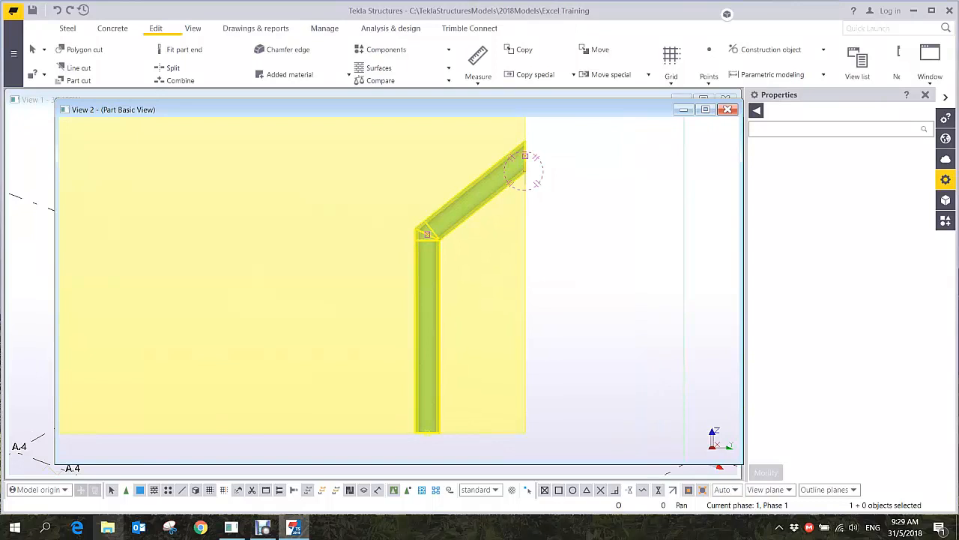
key("Delete")
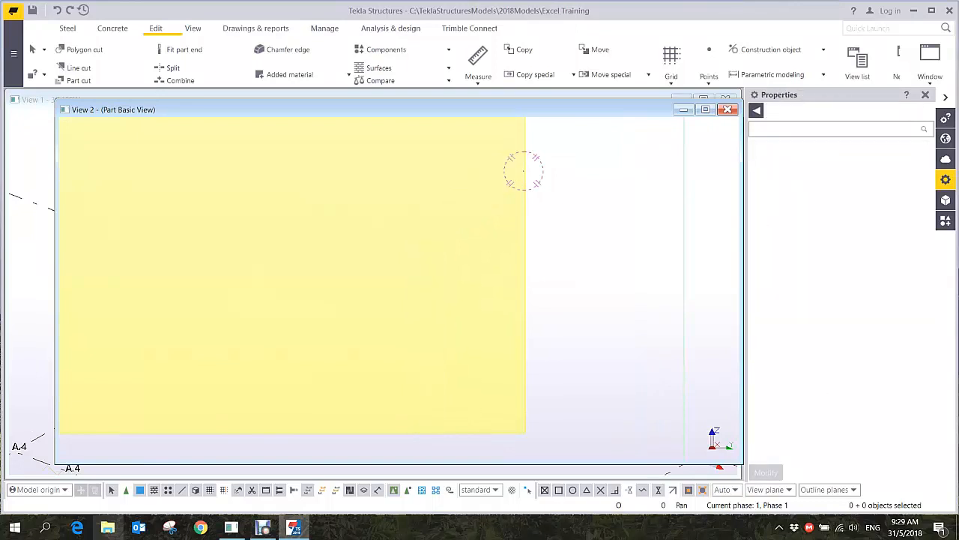
middle_click_drag(523, 171, 489, 275)
scroll(470, 322, "down", 3)
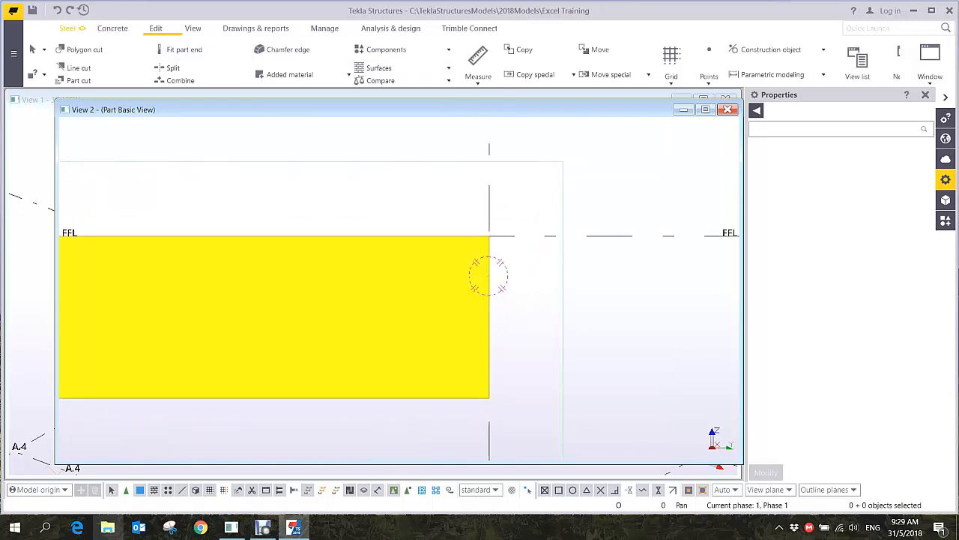
left_click(68, 29)
left_click(149, 56)
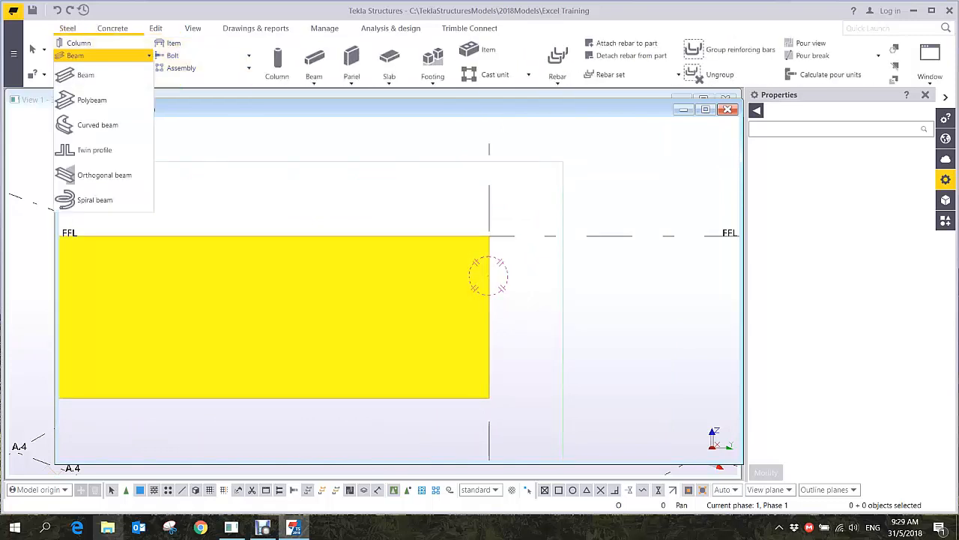
left_click(97, 99)
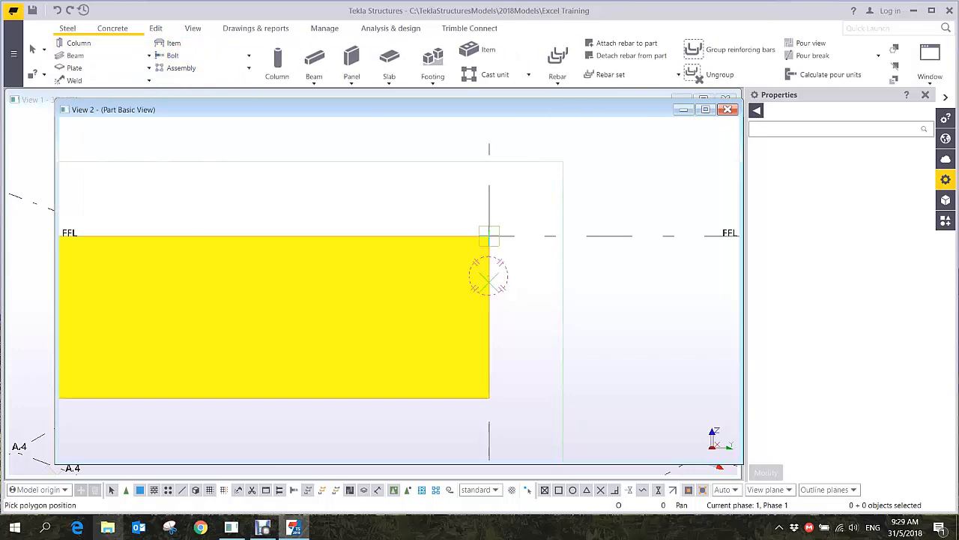
left_click(425, 398)
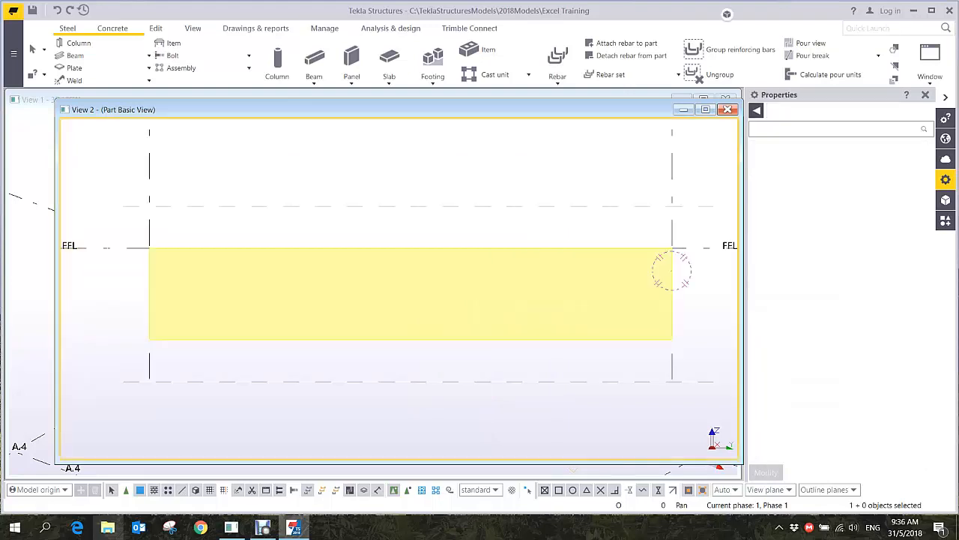
Change the concrete beam's profile to 1000*500 and clear the selection
middle_click_drag(524, 311, 527, 309)
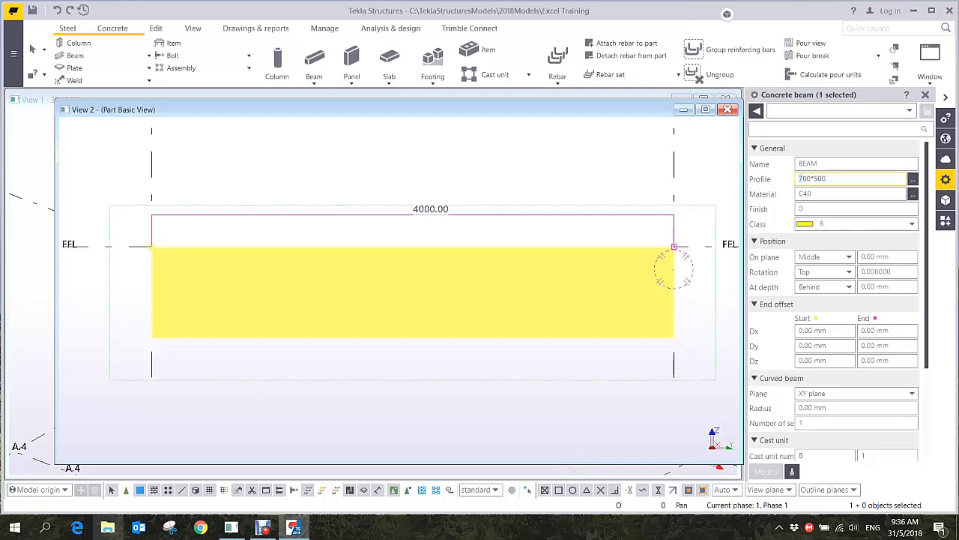
key("BackSpace")
type("10")
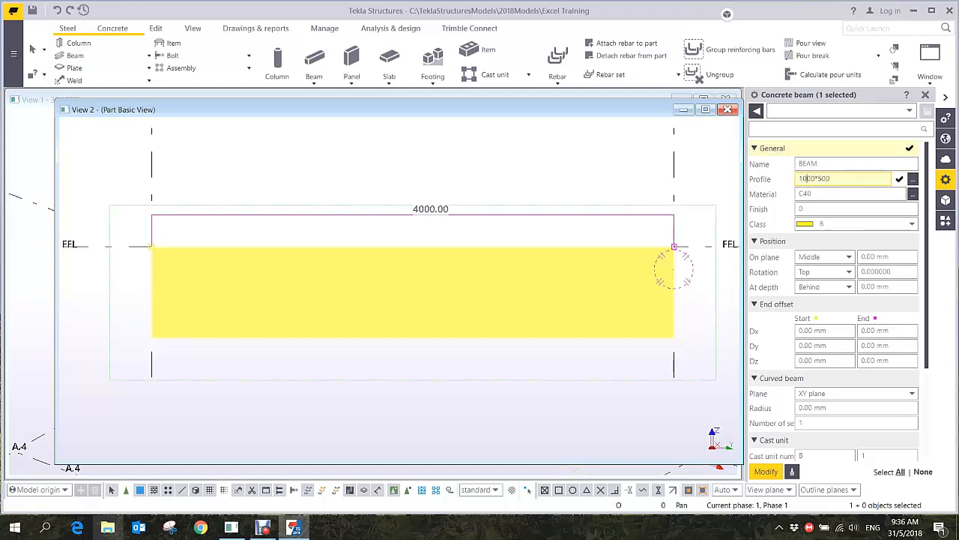
key("Return")
scroll(405, 218, "down", 4)
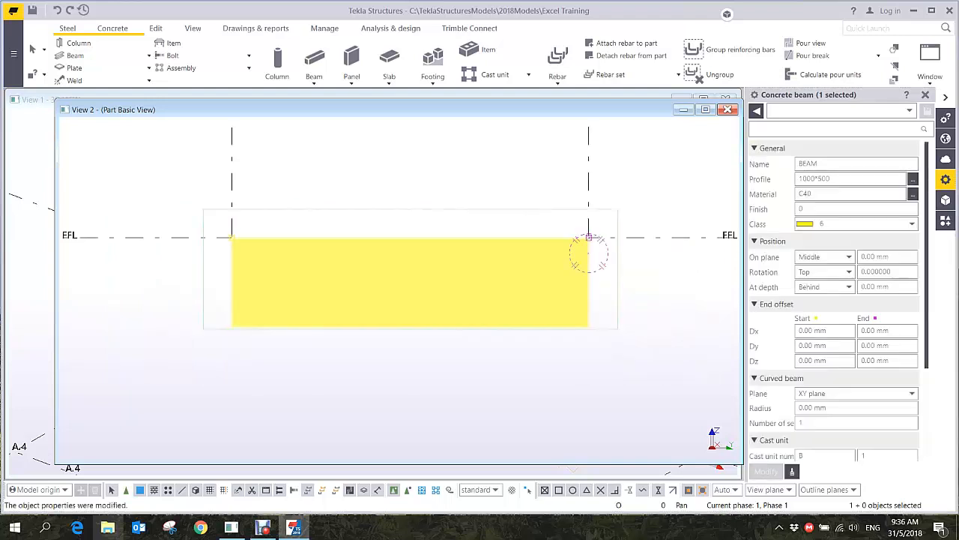
scroll(424, 278, "up", 1)
left_click(405, 165)
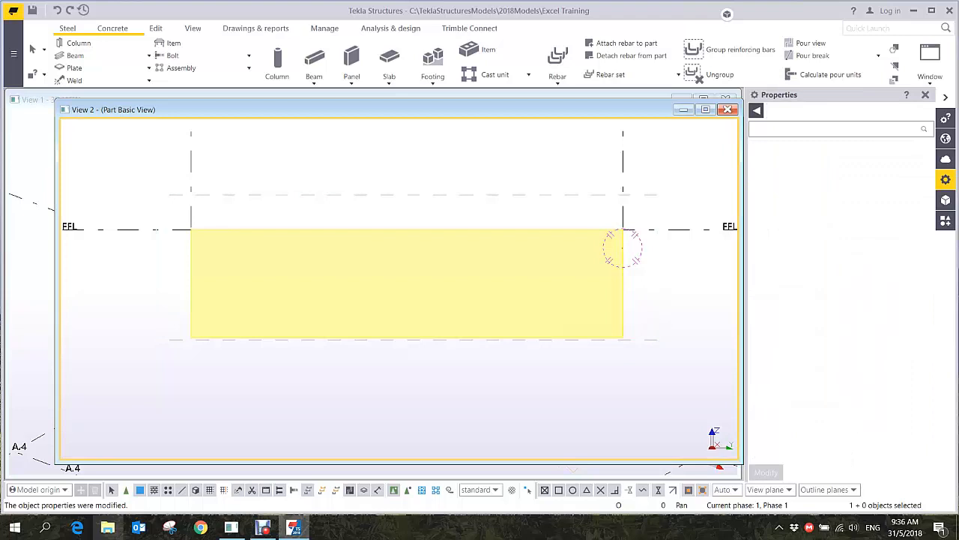
Cut a rectangular notch 1950 mm long and about 550 mm deep from the beam's upper left corner with Polygon cut
left_click(155, 28)
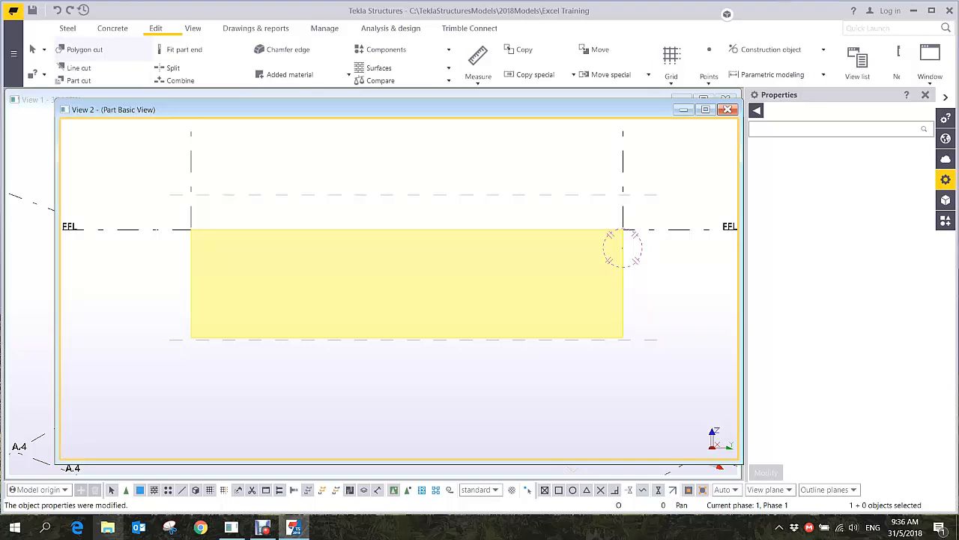
left_click(84, 49)
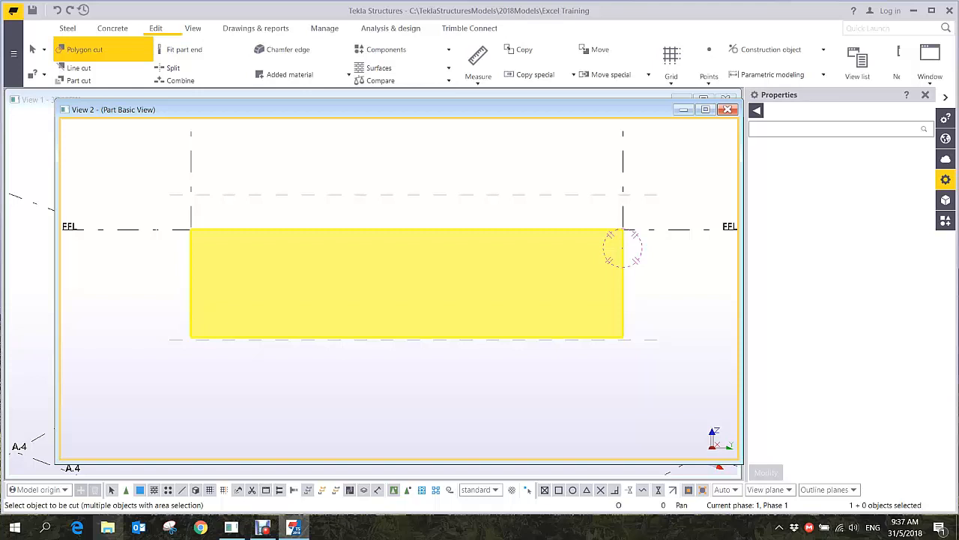
left_click(592, 305)
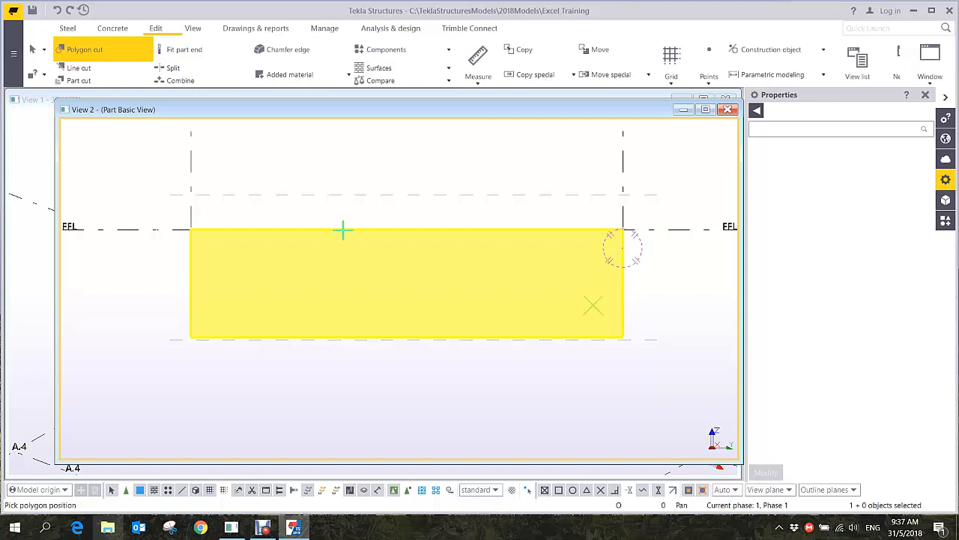
scroll(191, 255, "up", 2)
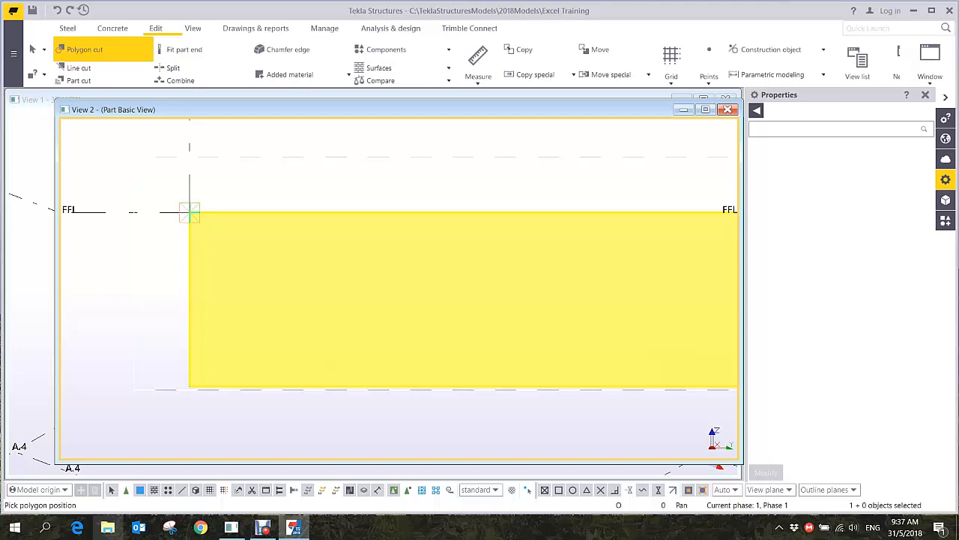
left_click(190, 212)
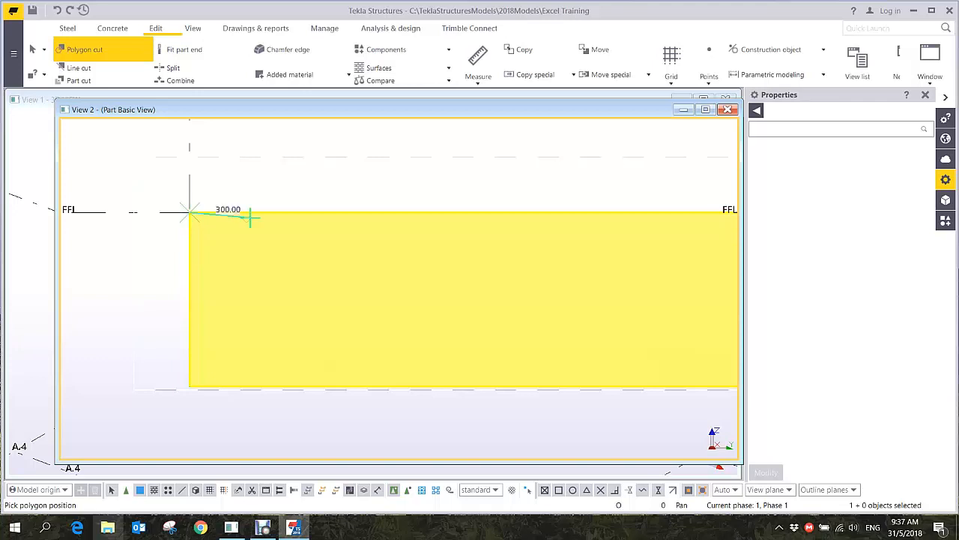
left_click(502, 213)
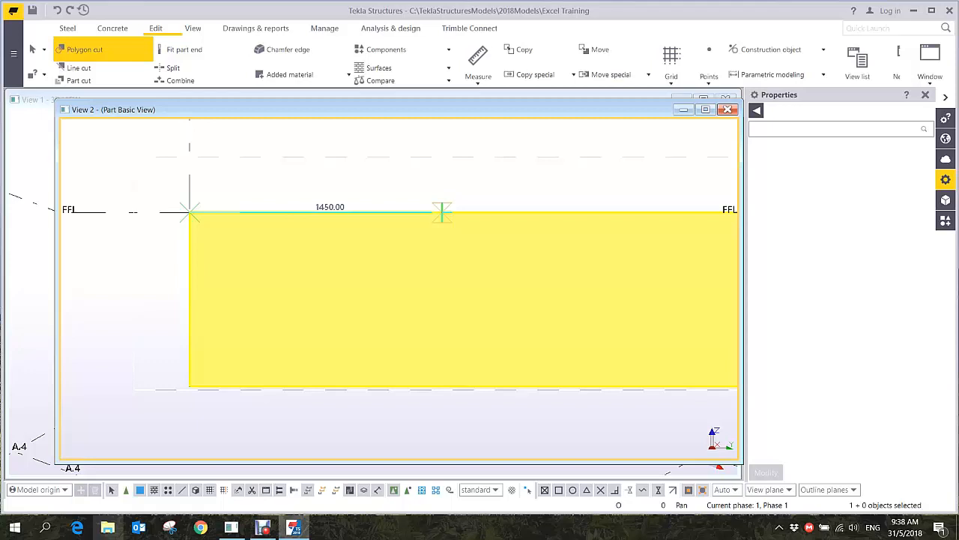
type("1950")
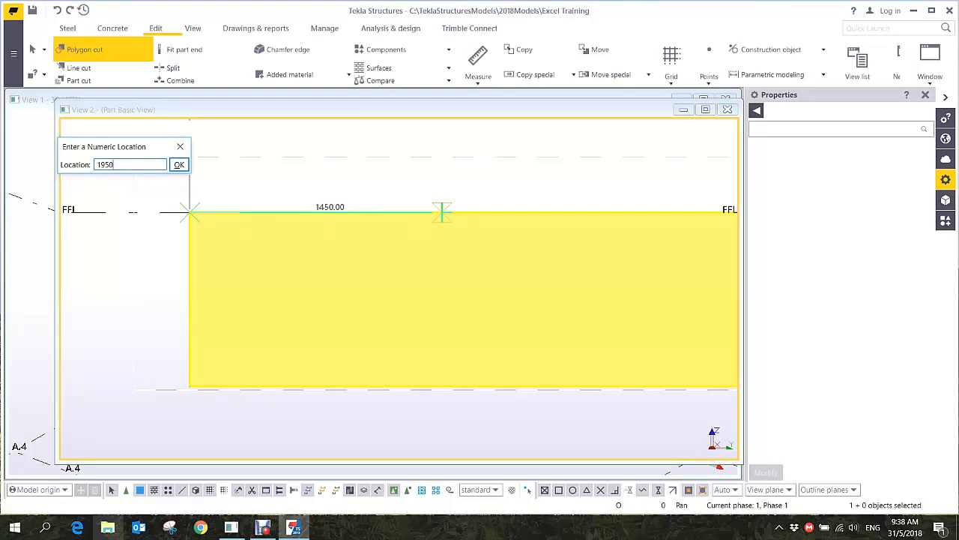
key("Return")
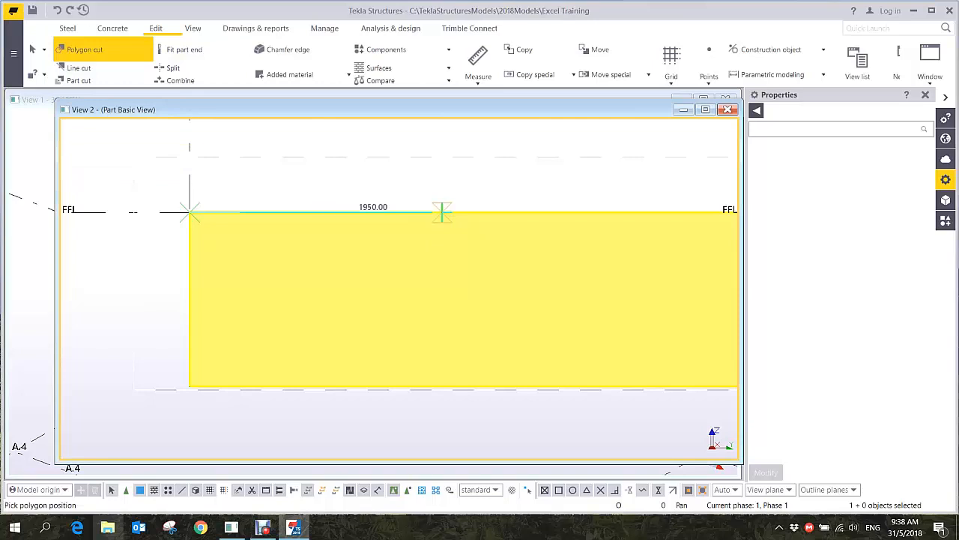
left_click(530, 212)
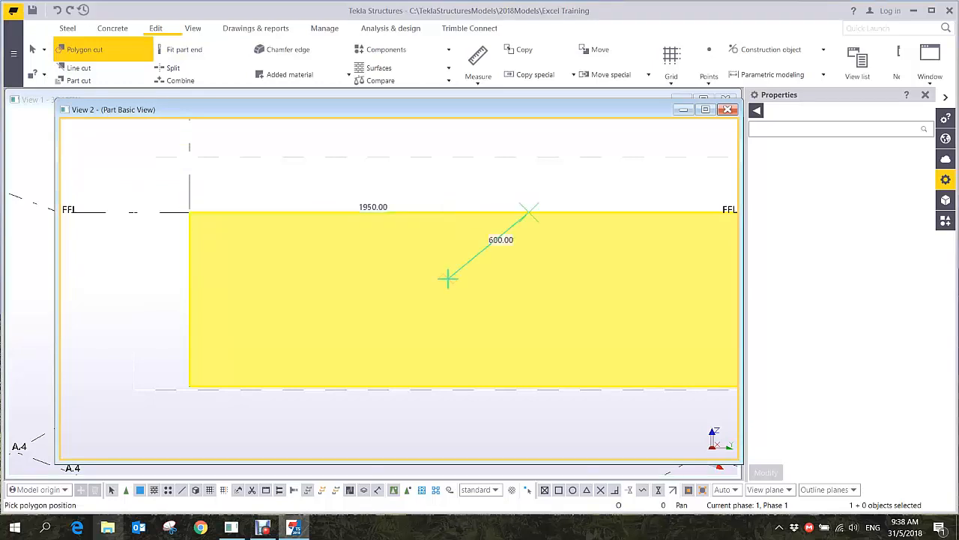
left_click(529, 309)
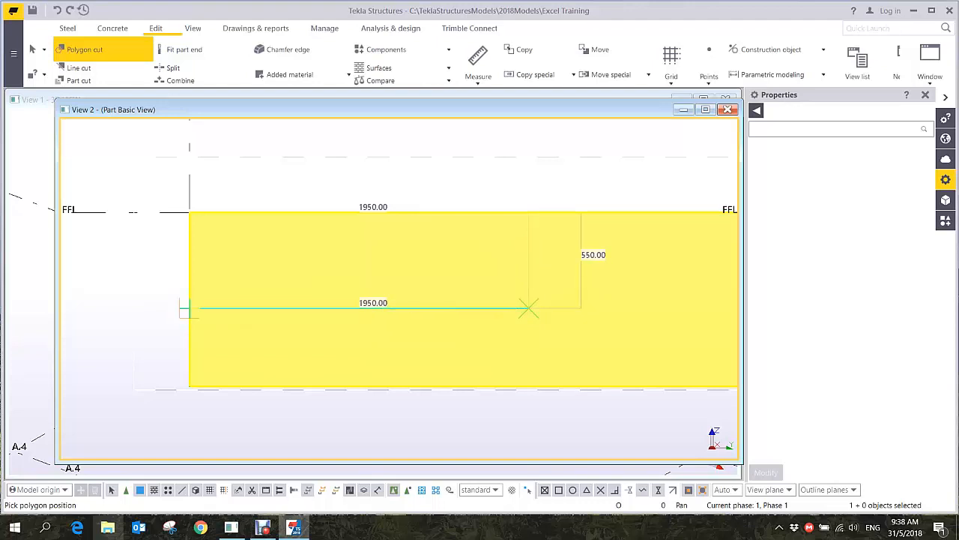
left_click(188, 309)
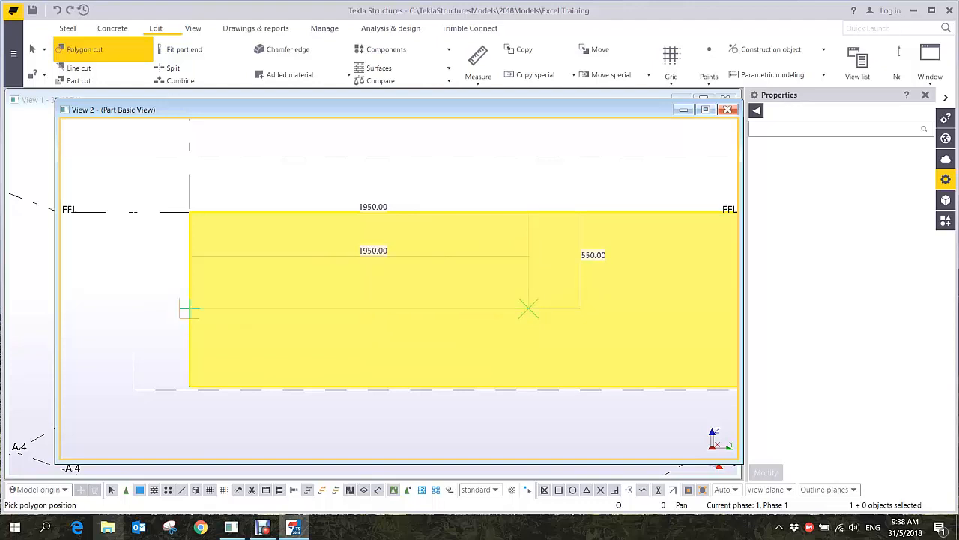
left_click(127, 195)
middle_click(127, 194)
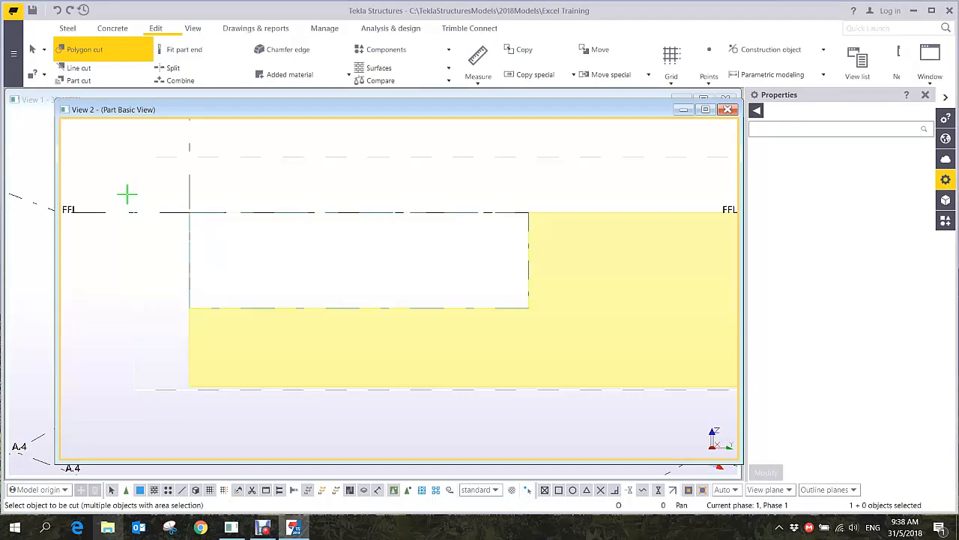
End the Polygon cut command and delete the rectangular notch from the beam's upper left corner
right_click(291, 174)
left_click(322, 181)
left_click_drag(374, 173, 171, 252)
left_click_drag(373, 252, 563, 315)
key("Delete")
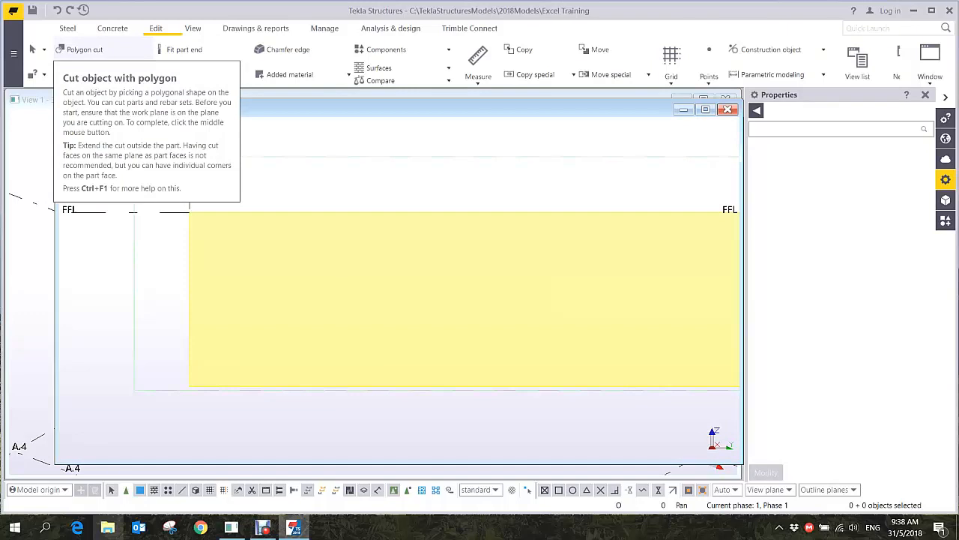
Polygon-cut a rectangular notch about 1750 mm long and 600 mm deep from the concrete beam's upper left corner
left_click(85, 49)
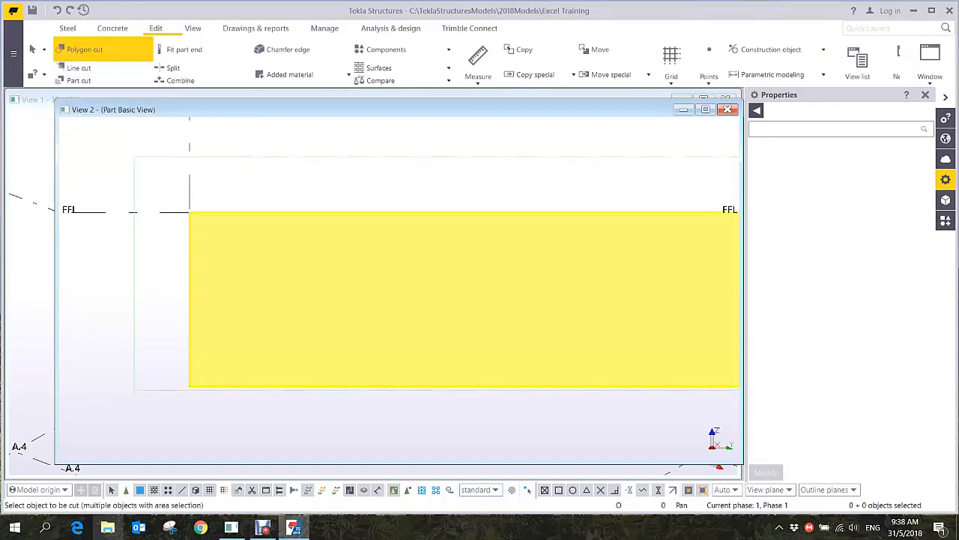
left_click(242, 217)
left_click(190, 212)
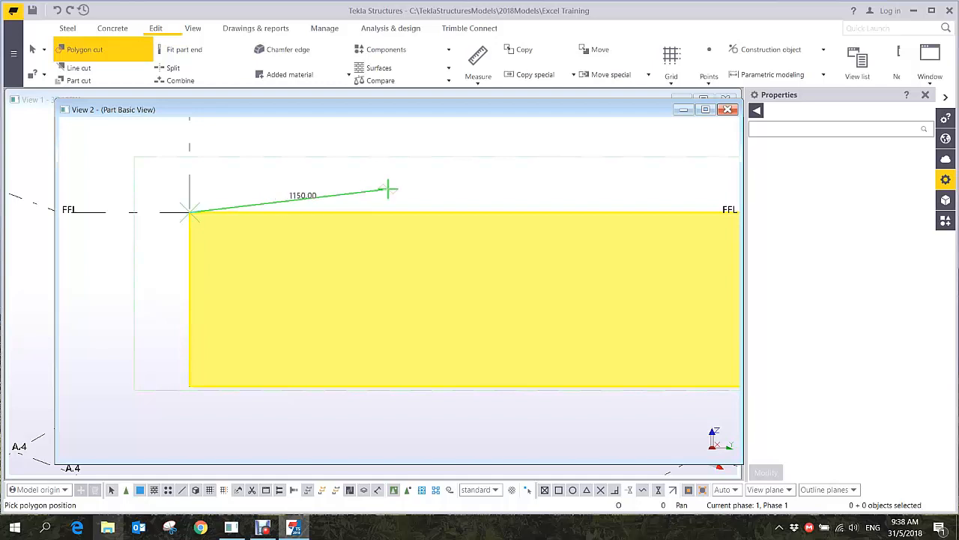
left_click(494, 212)
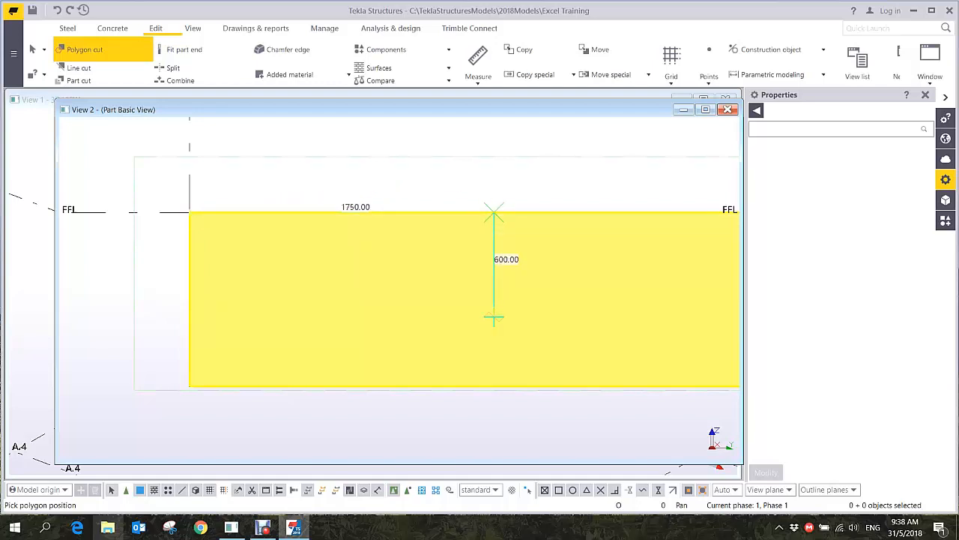
left_click(494, 316)
left_click(189, 317)
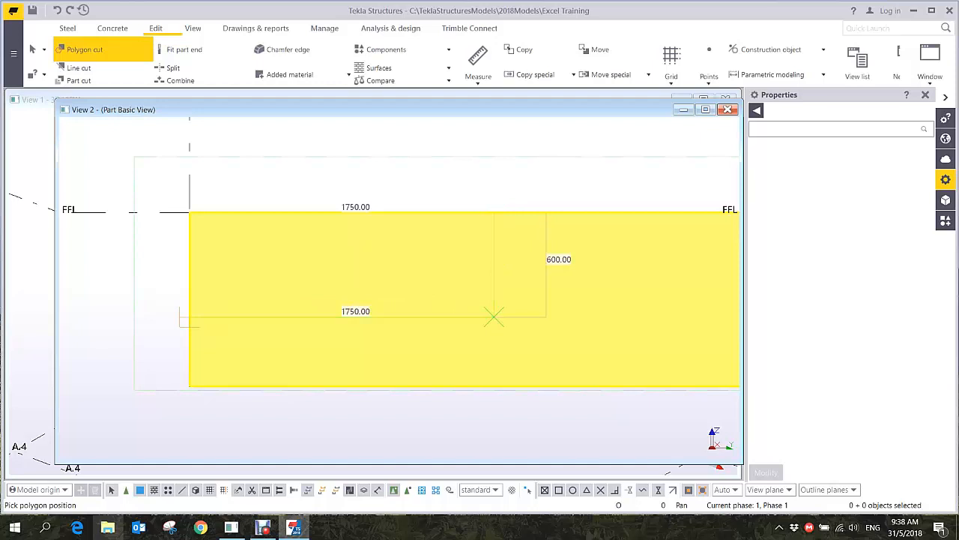
middle_click(137, 177)
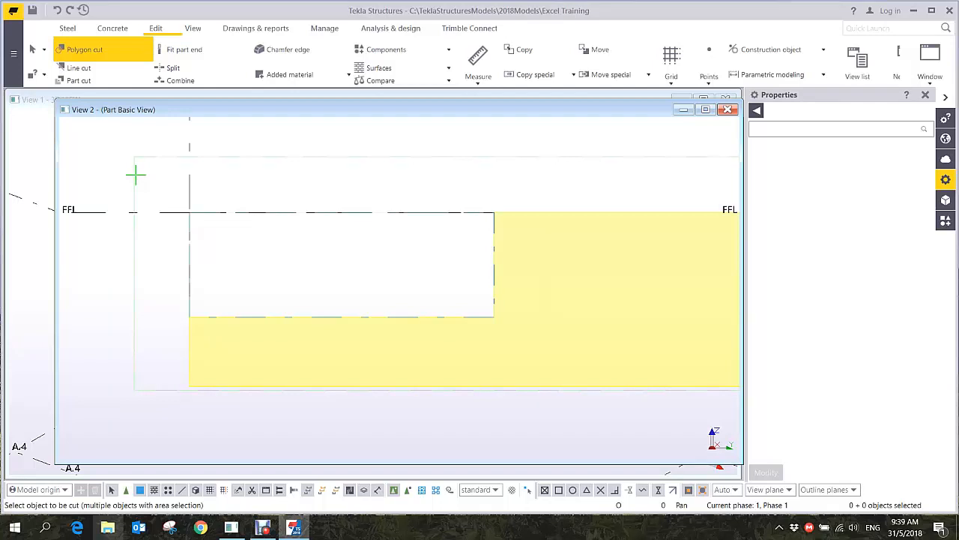
middle_click_drag(552, 218, 436, 209)
scroll(383, 207, "up", 1)
left_click(378, 202)
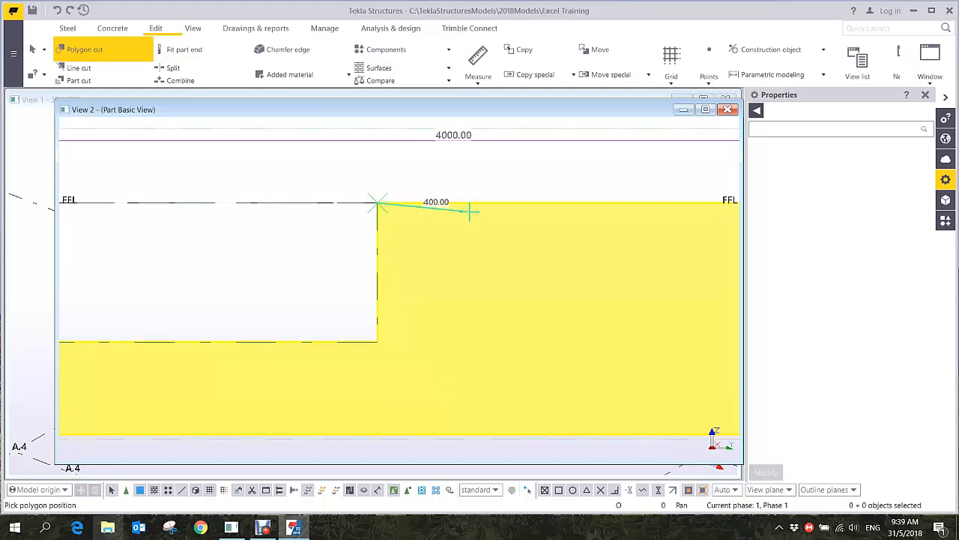
scroll(529, 198, "up", 5)
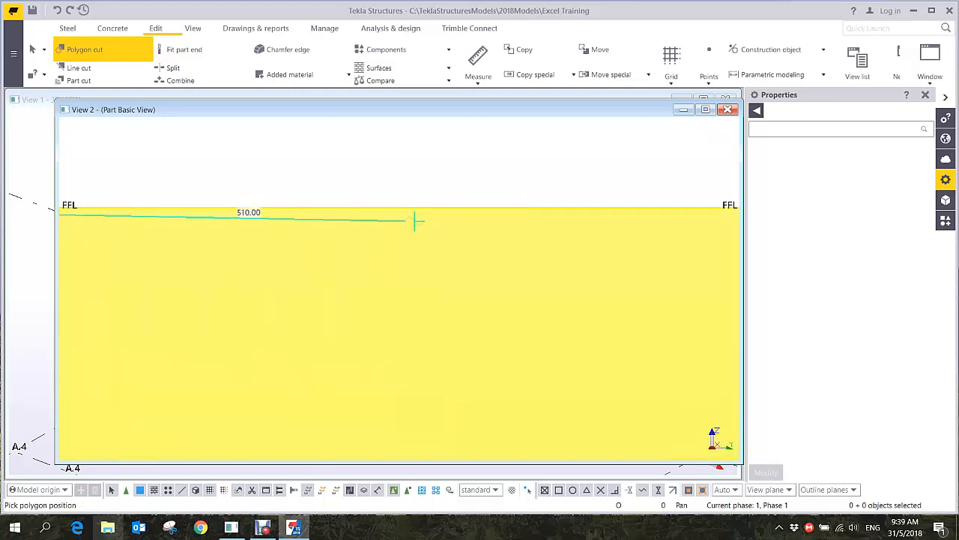
middle_click_drag(577, 225, 628, 220)
middle_click_drag(388, 208, 610, 213)
middle_click_drag(383, 237, 614, 231)
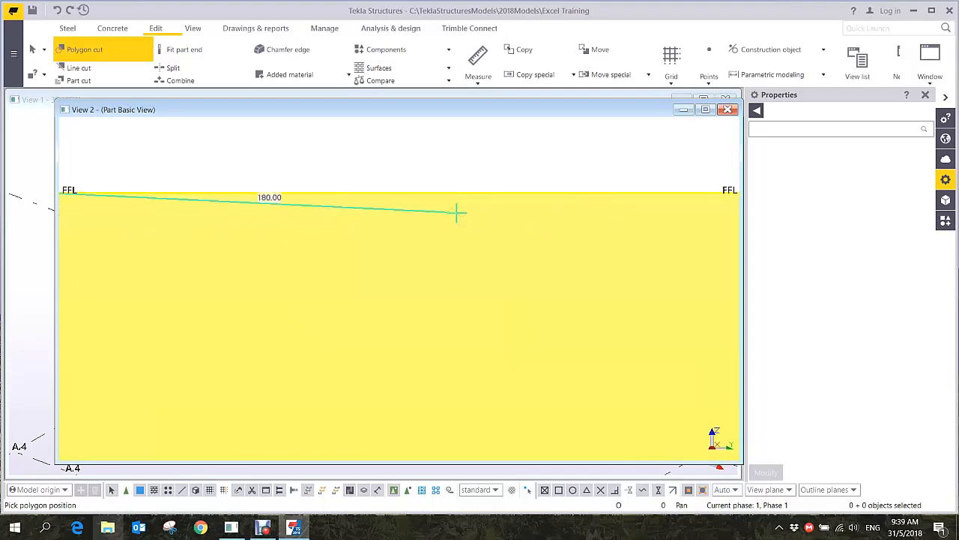
middle_click_drag(378, 213, 539, 185)
scroll(584, 165, "up", 3)
scroll(605, 170, "up", 3)
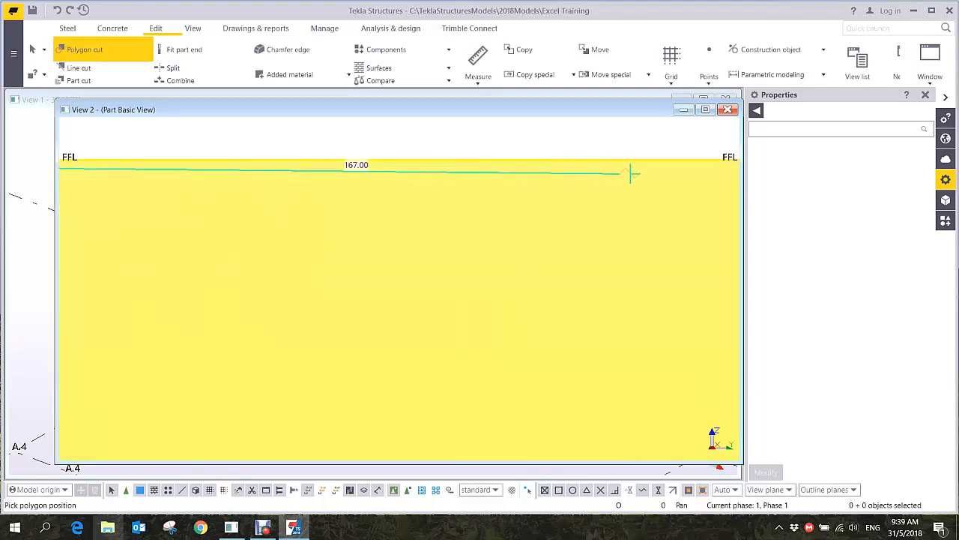
middle_click_drag(632, 174, 515, 207)
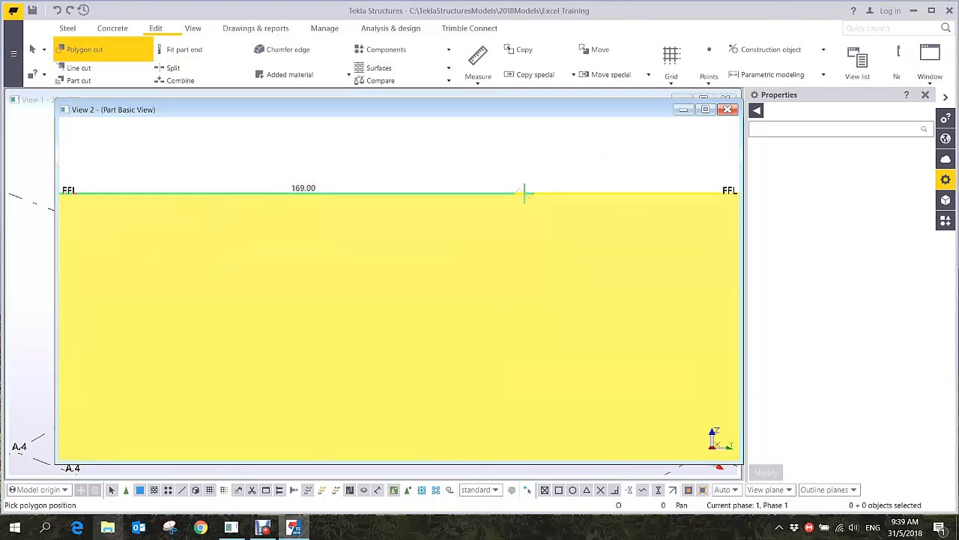
scroll(516, 196, "down", 3)
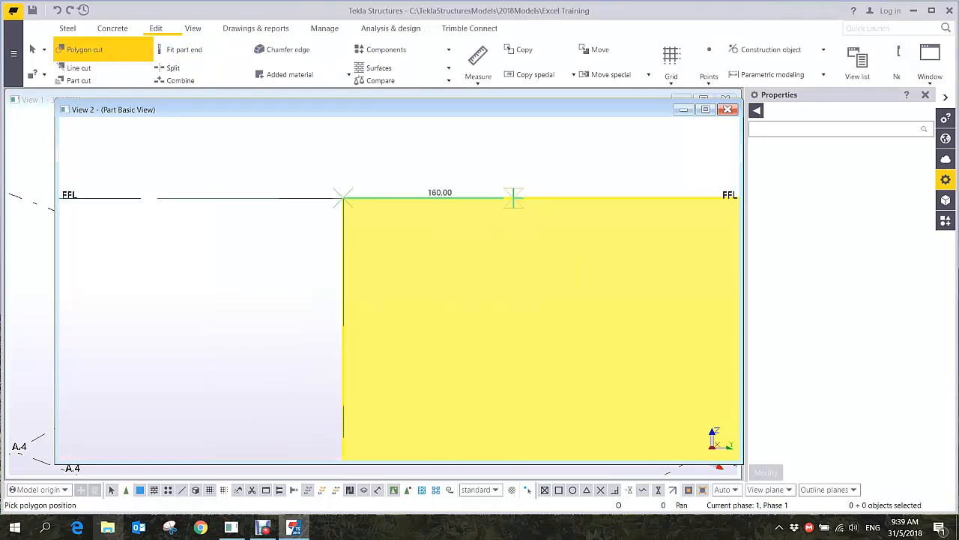
scroll(568, 196, "up", 3)
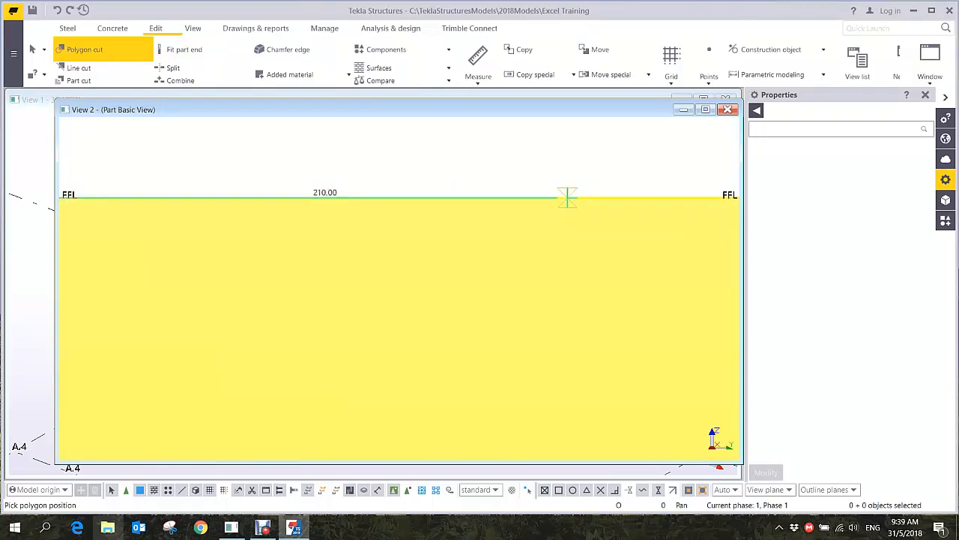
scroll(567, 197, "down", 4)
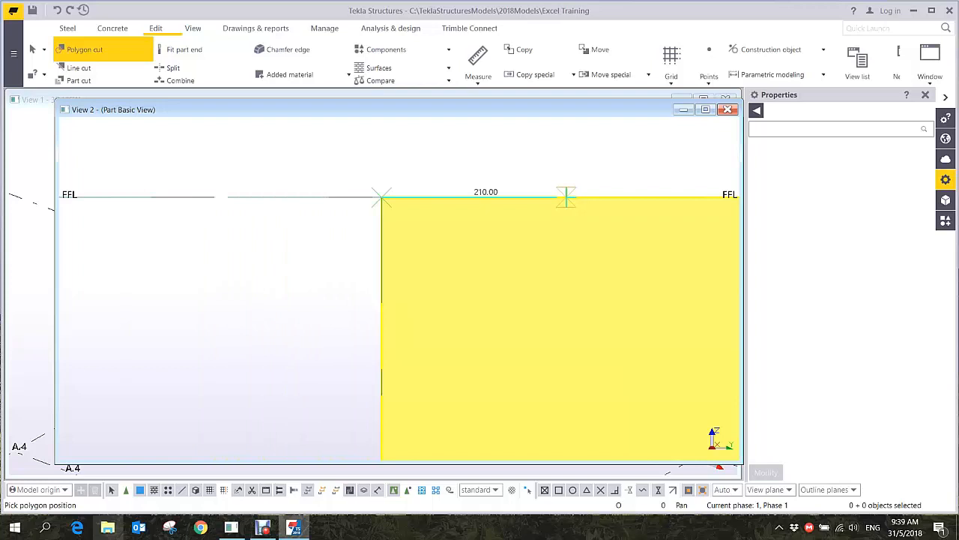
scroll(567, 196, "down", 3)
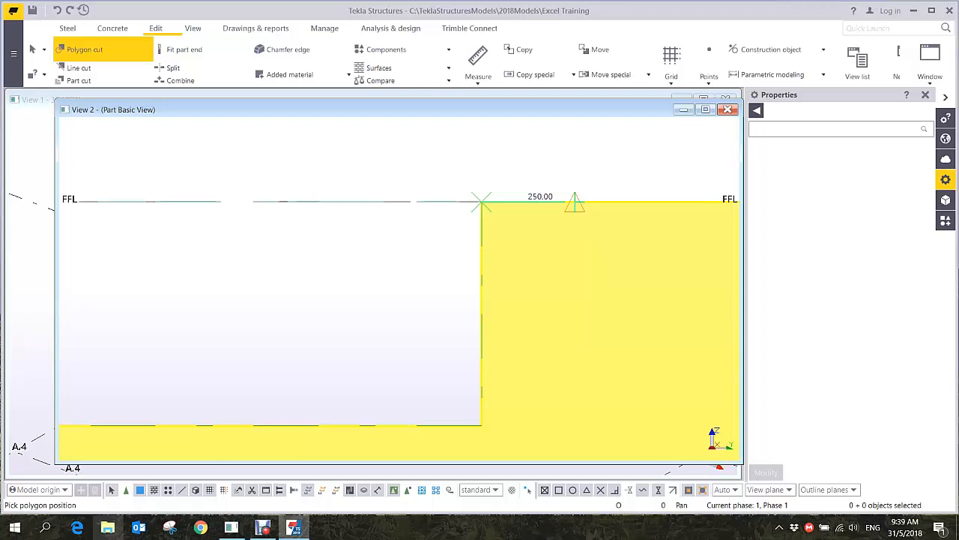
type("123")
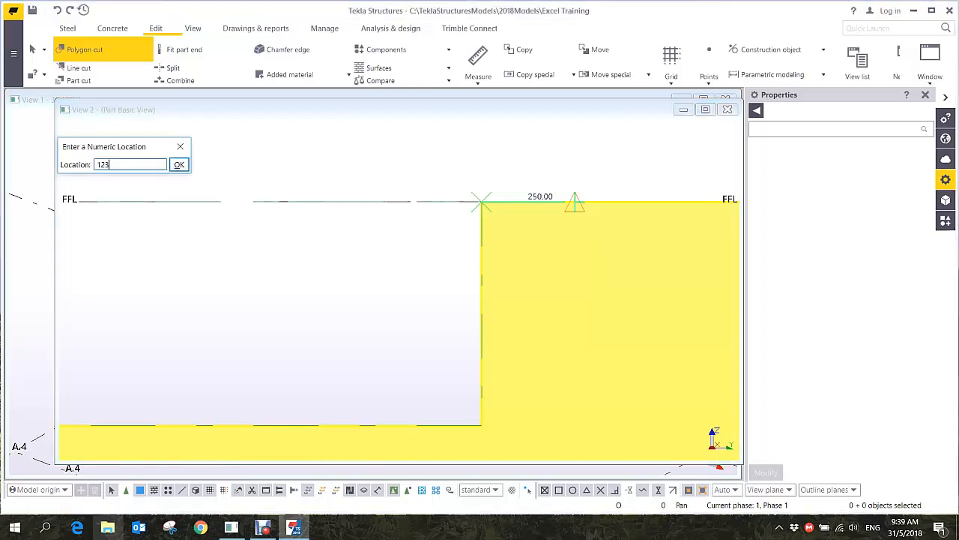
key("Return")
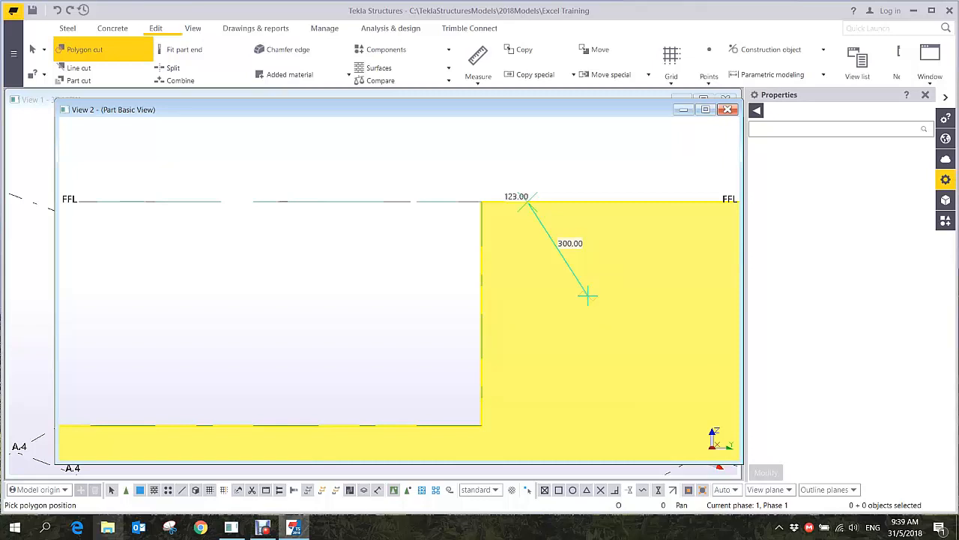
right_click(565, 159)
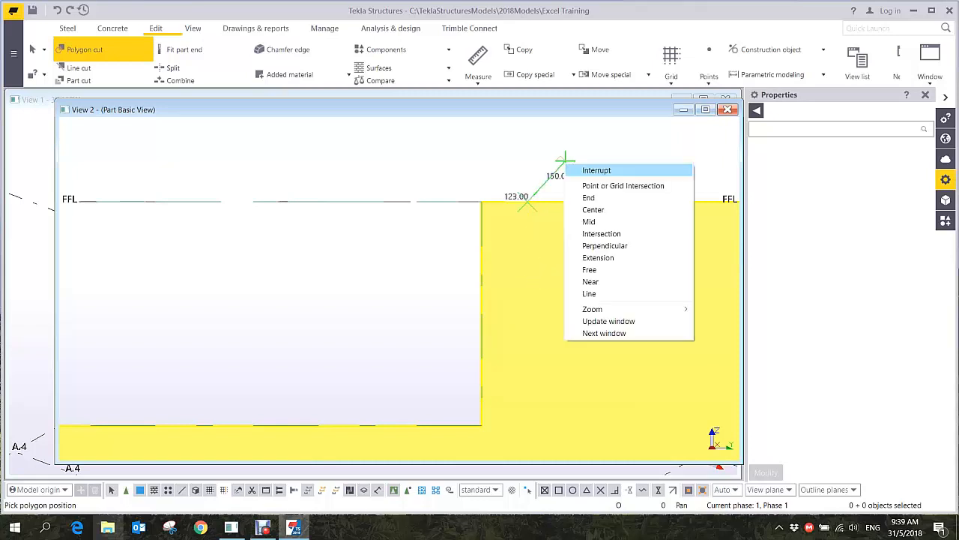
left_click(596, 170)
scroll(234, 218, "down", 5)
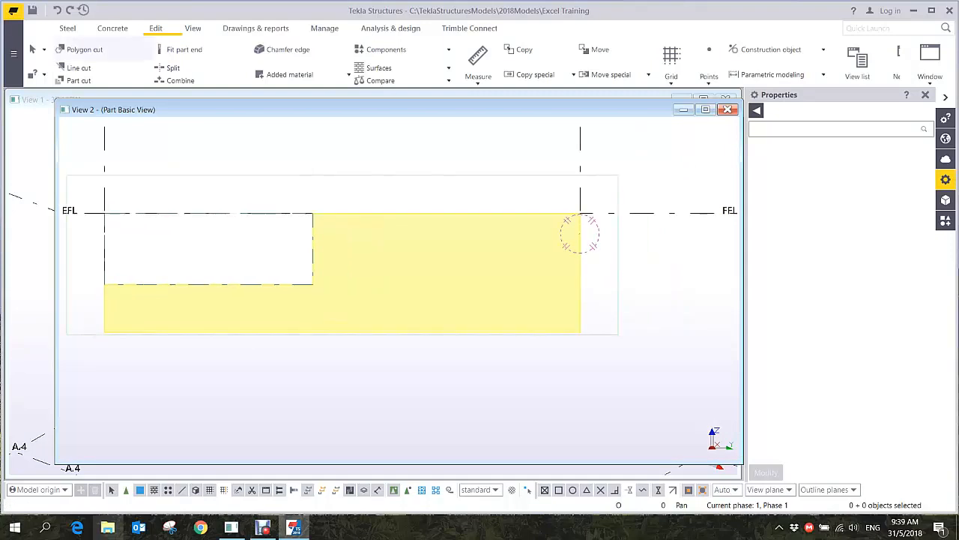
Polygon-cut a 400 by 400 mm square opening through the concrete beam between the notch and its right end
left_click(85, 50)
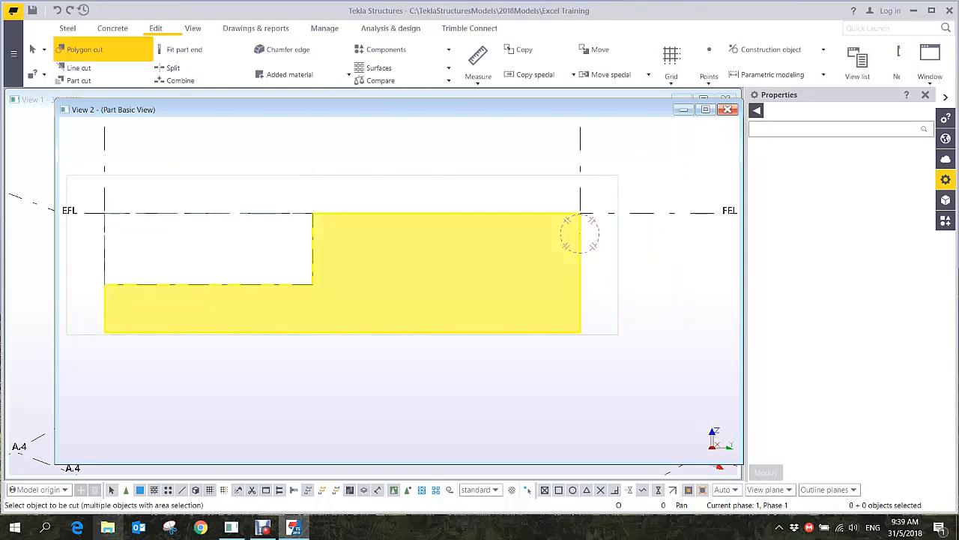
left_click(402, 239)
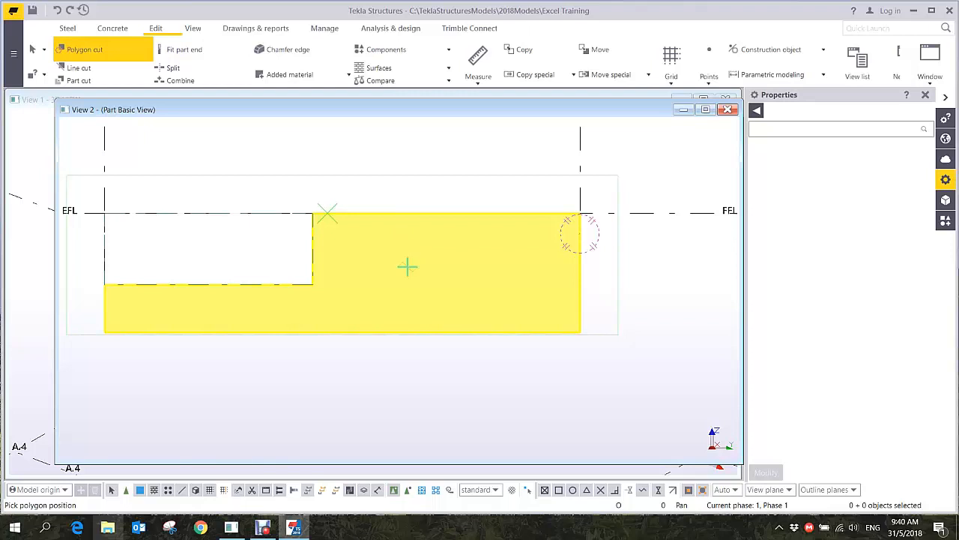
left_click(407, 266)
scroll(434, 255, "up", 5)
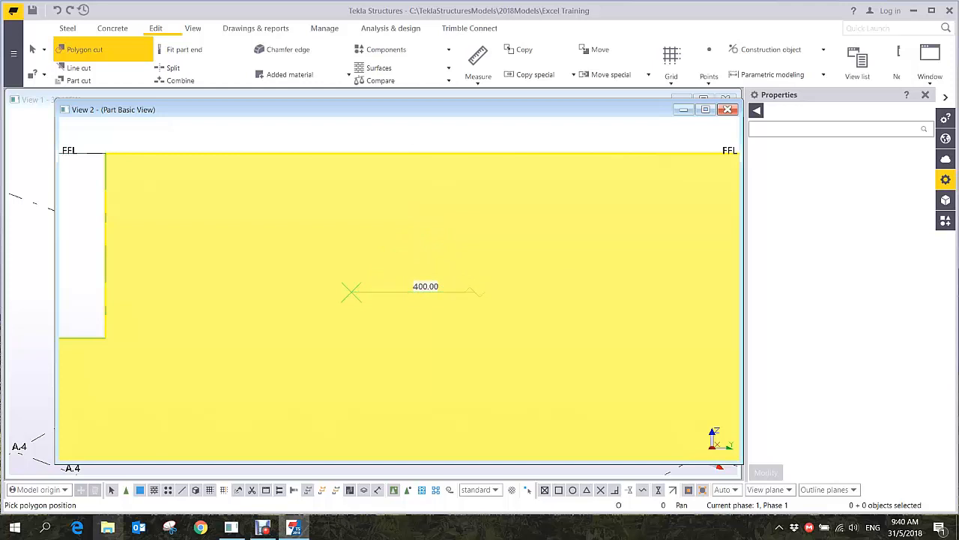
left_click(474, 293)
middle_click_drag(474, 323, 503, 233)
left_click(503, 201)
left_click(503, 324)
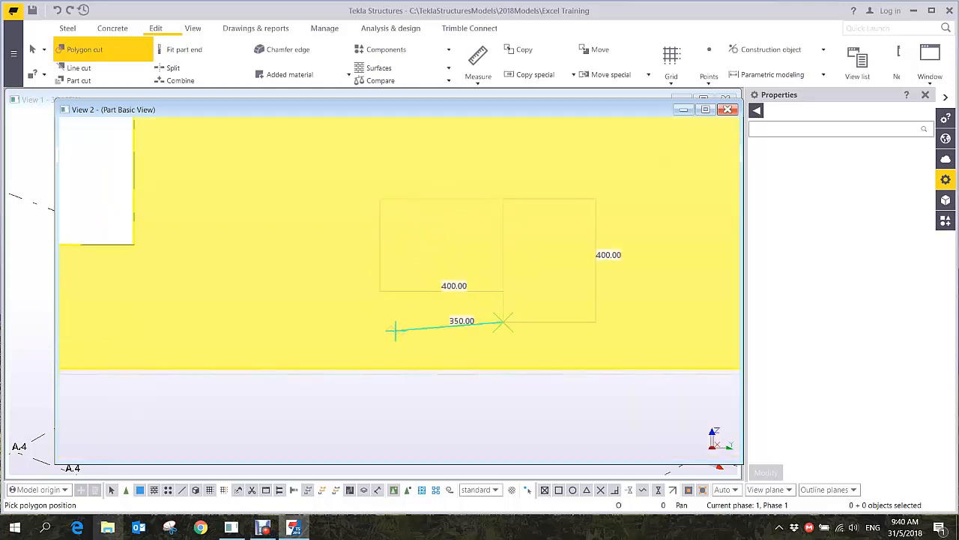
left_click(380, 321)
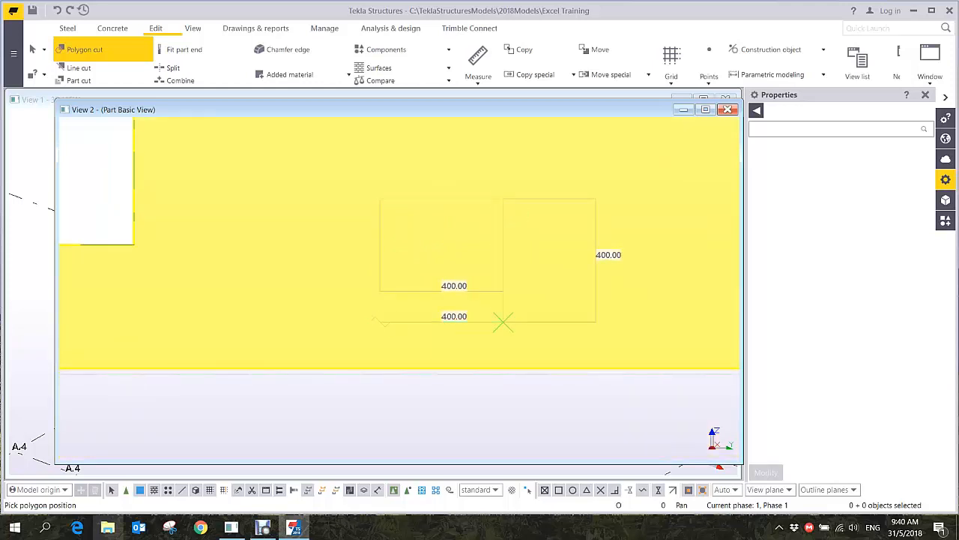
middle_click(336, 259)
right_click(336, 260)
left_click(377, 240)
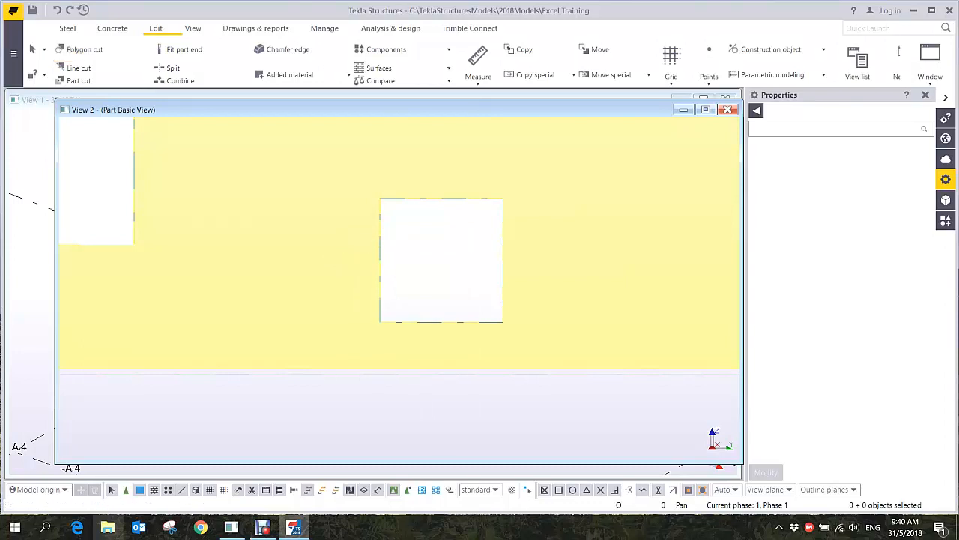
Move the square opening upward and toward the beam's right end
middle_click_drag(477, 258, 462, 237)
scroll(462, 237, "down", 4)
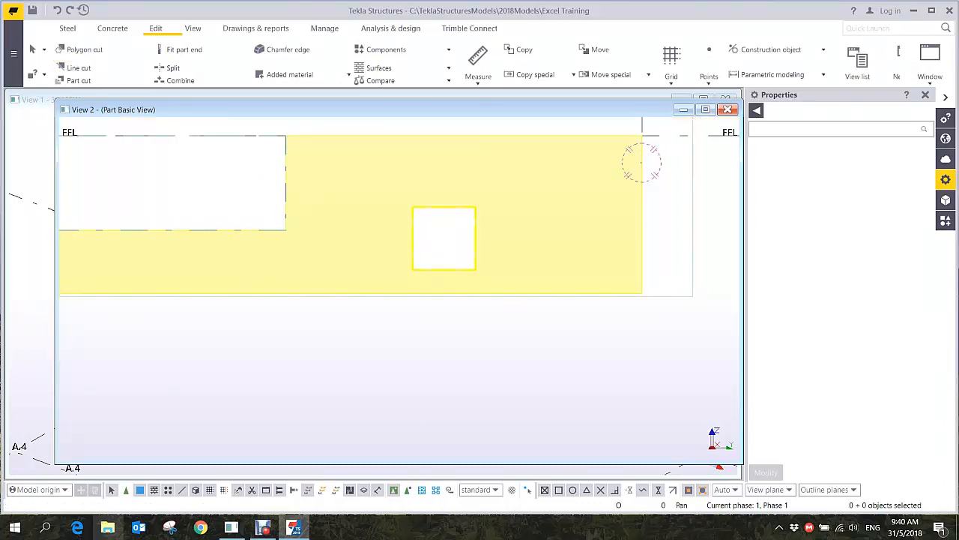
right_click(476, 223)
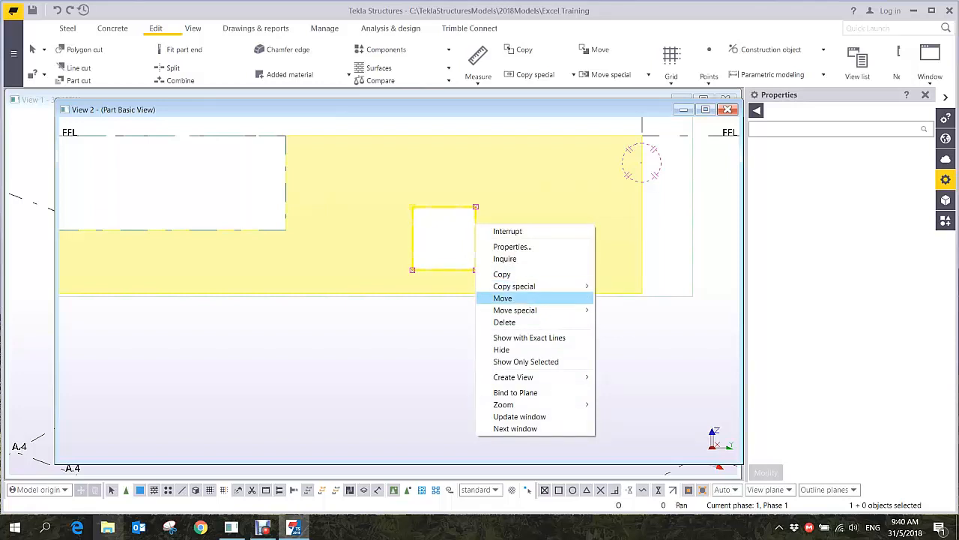
left_click(502, 298)
left_click(412, 269)
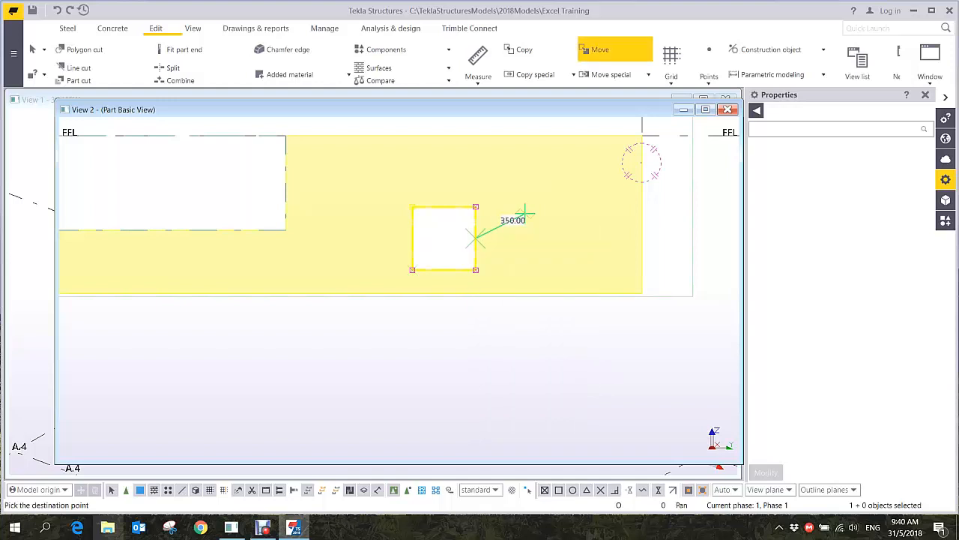
left_click(470, 243)
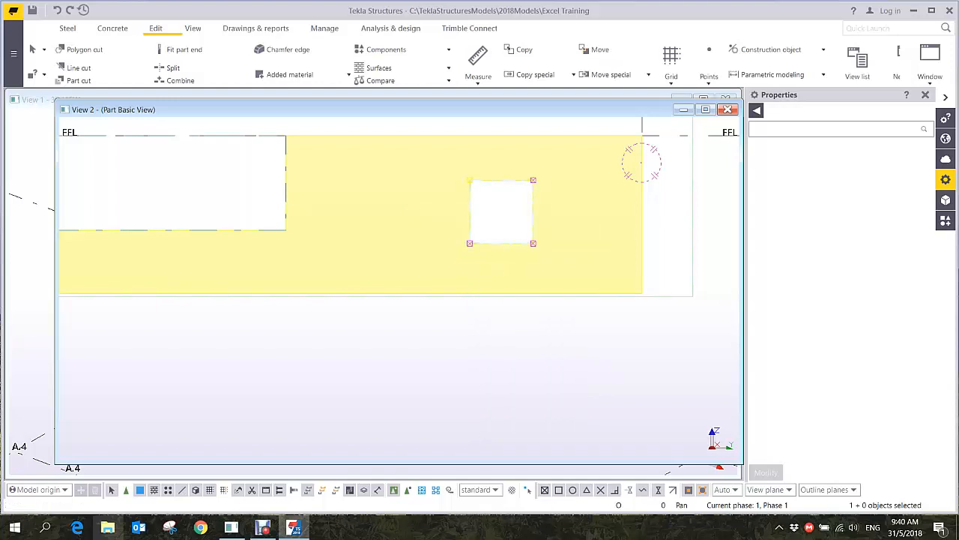
Set arc point chamfers on the square opening's upper right and lower left corners to turn it into a circular hole
left_click(553, 324)
scroll(548, 185, "up", 5)
middle_click_drag(521, 224, 518, 257)
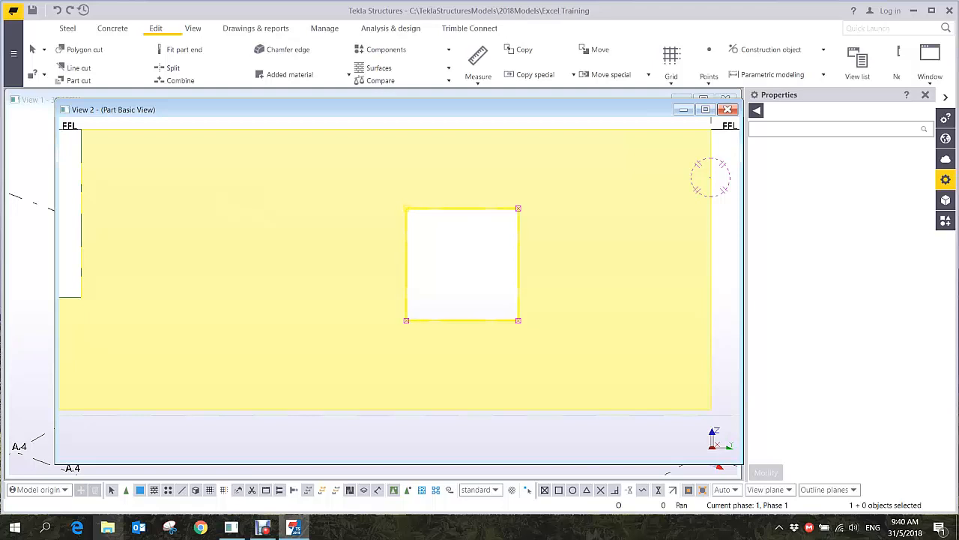
double_click(518, 208)
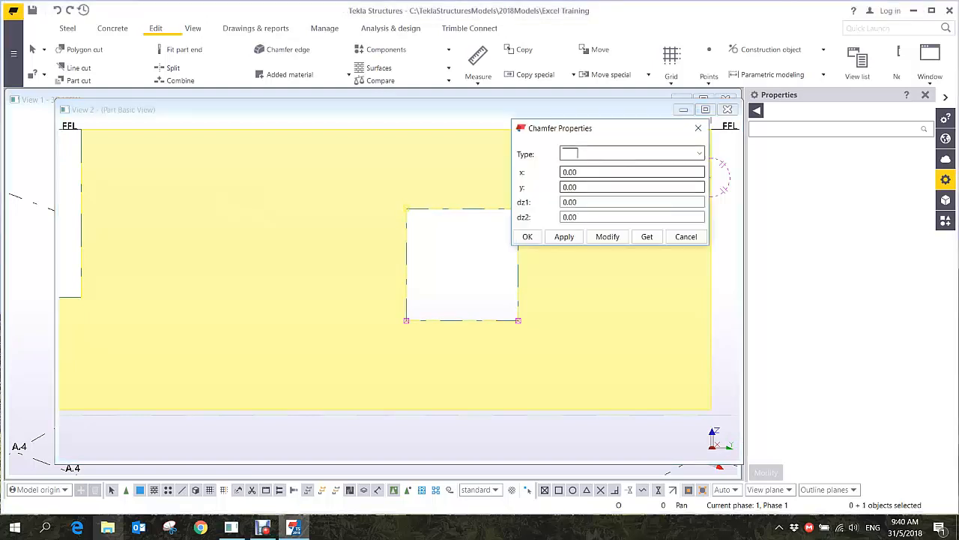
left_click(637, 154)
left_click(570, 216)
left_click(608, 236)
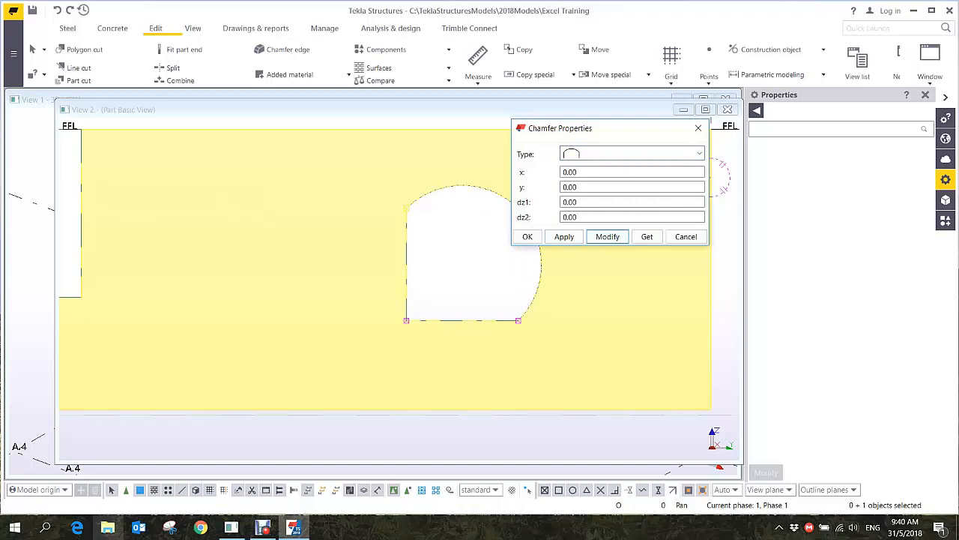
left_click(607, 236)
Examine the circular hole and the notch in 3D, and return to the plane view of the beam
middle_click_drag(563, 333, 508, 345)
scroll(425, 349, "down", 2)
left_click(442, 428)
scroll(562, 371, "down", 2)
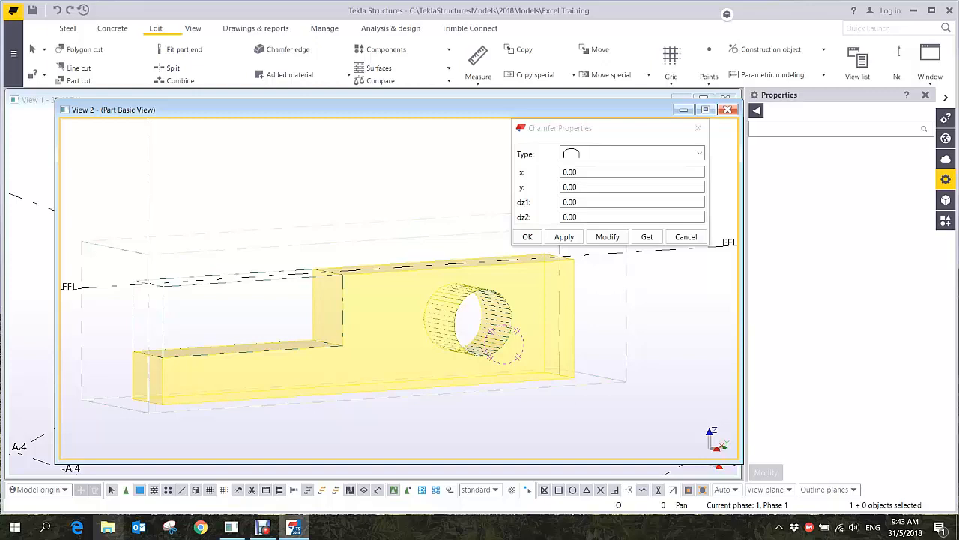
middle_click_drag(480, 323, 404, 315, "ctrl")
key("ctrl+p")
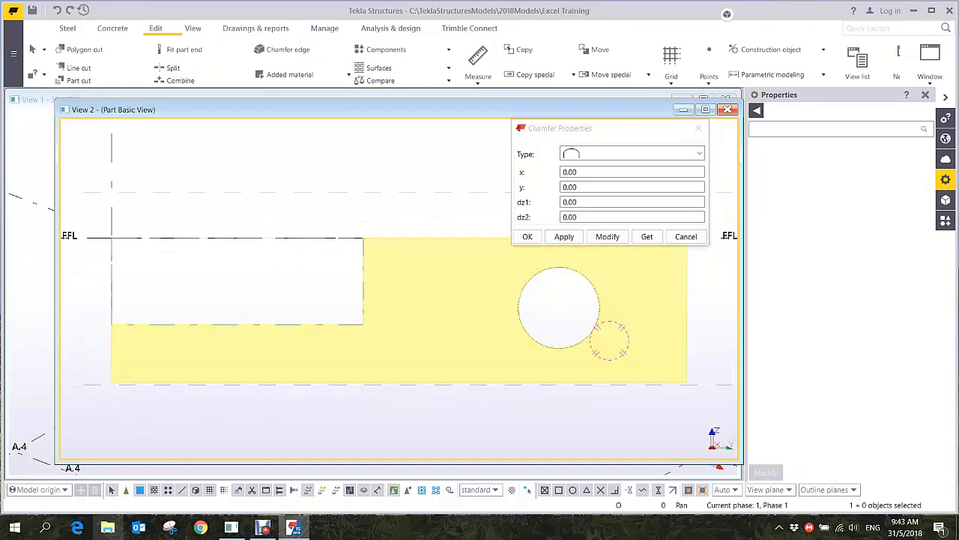
middle_click_drag(559, 306, 367, 296)
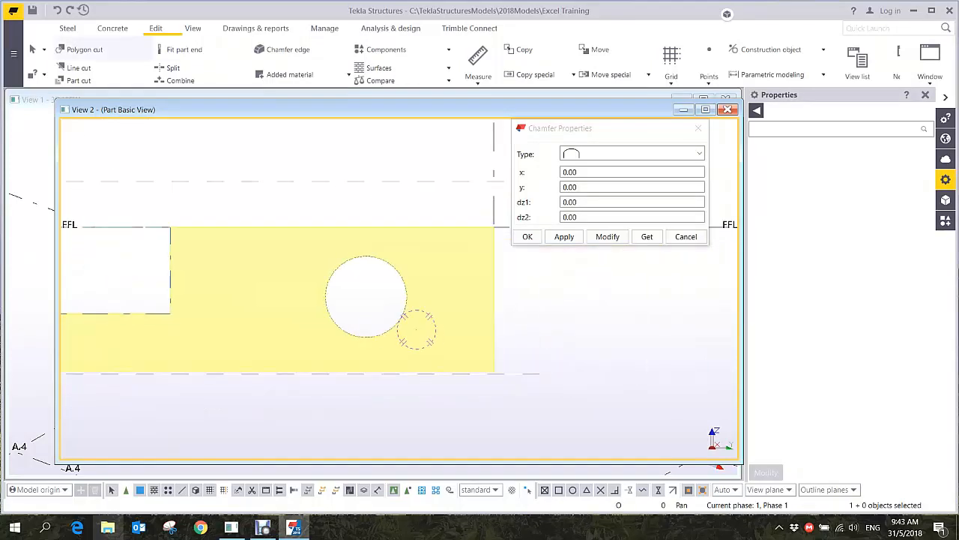
left_click(83, 50)
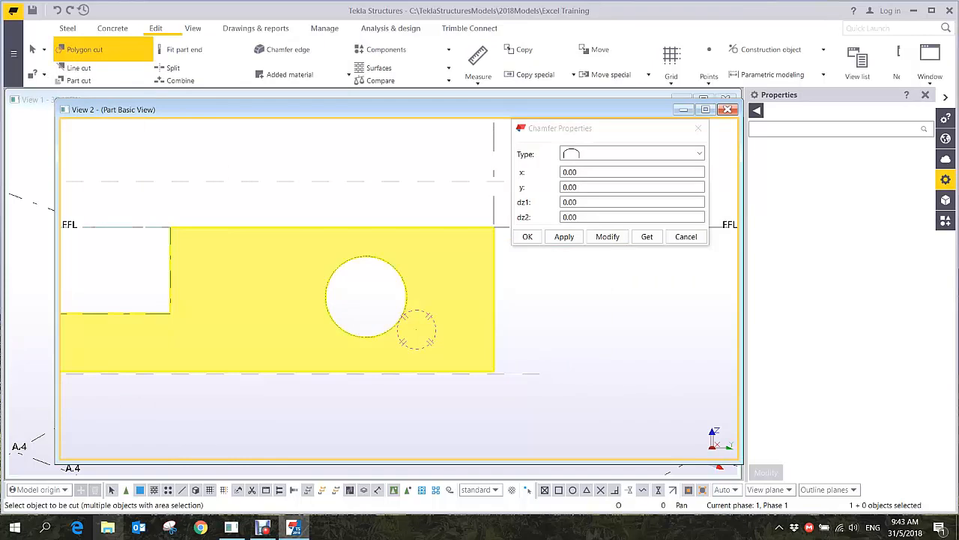
left_click(234, 228)
scroll(225, 277, "up", 1)
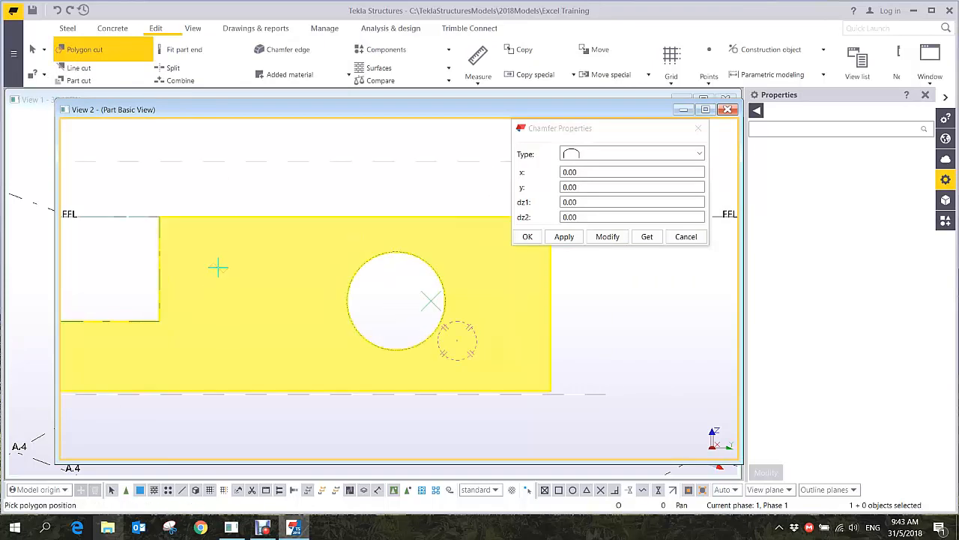
left_click(218, 267)
left_click(276, 284)
left_click(276, 335)
left_click(212, 361)
scroll(203, 320, "up", 1)
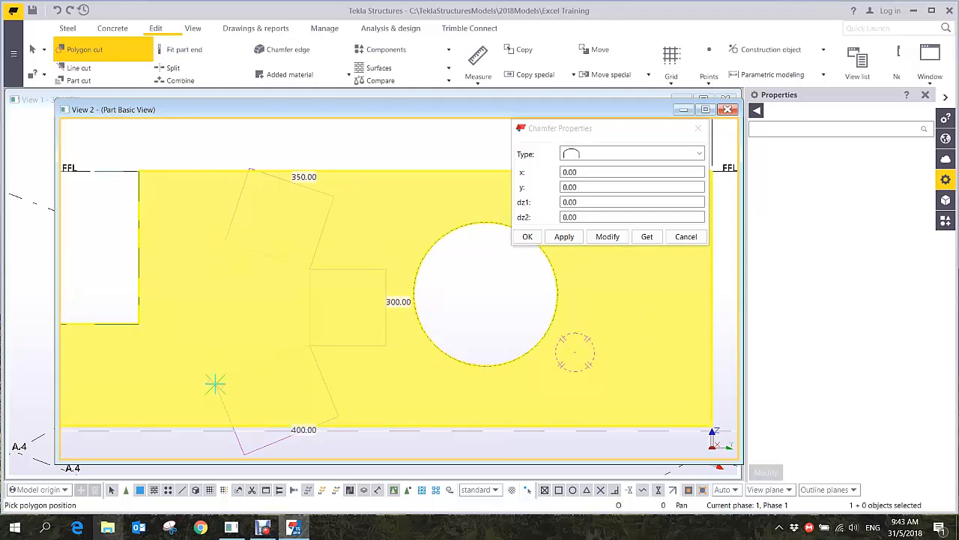
right_click(217, 377)
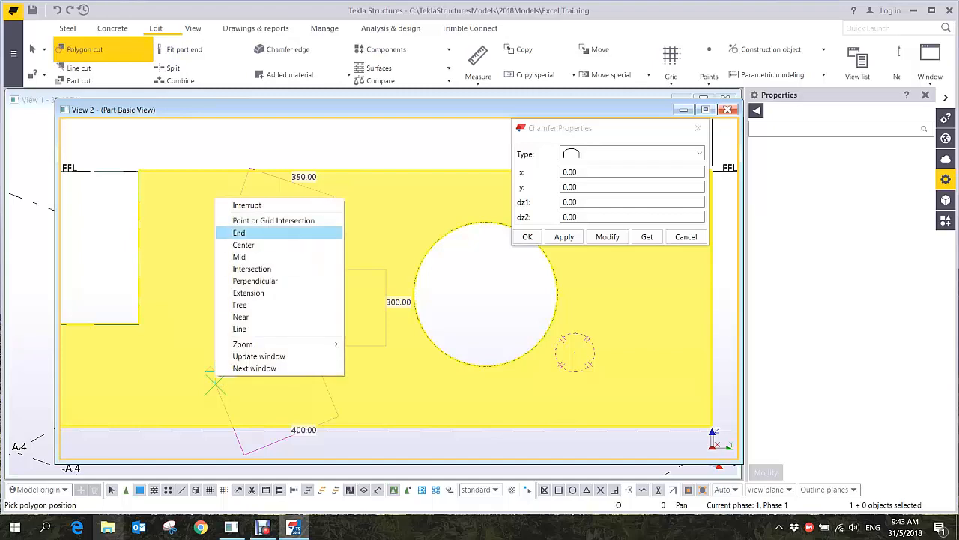
left_click(247, 205)
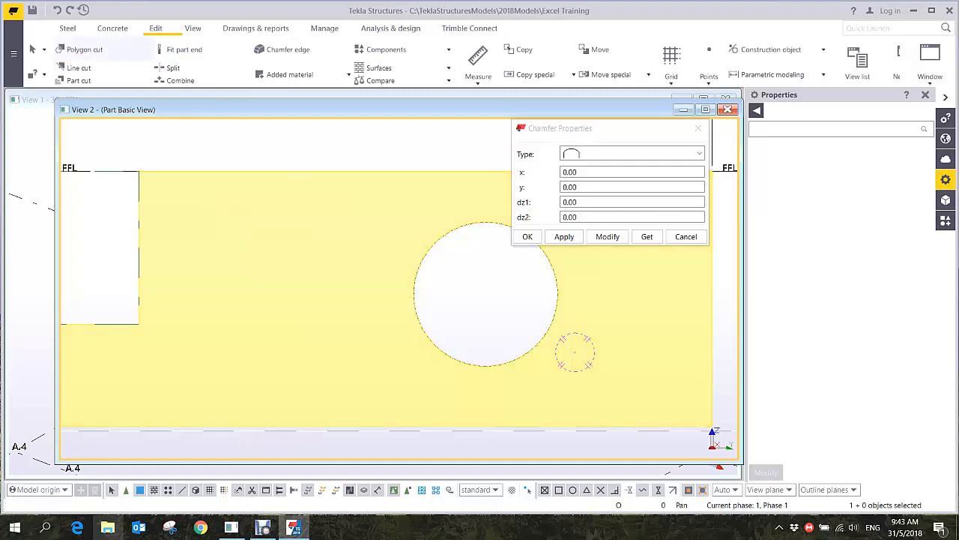
left_click(216, 383)
left_click(224, 230)
left_click(287, 369)
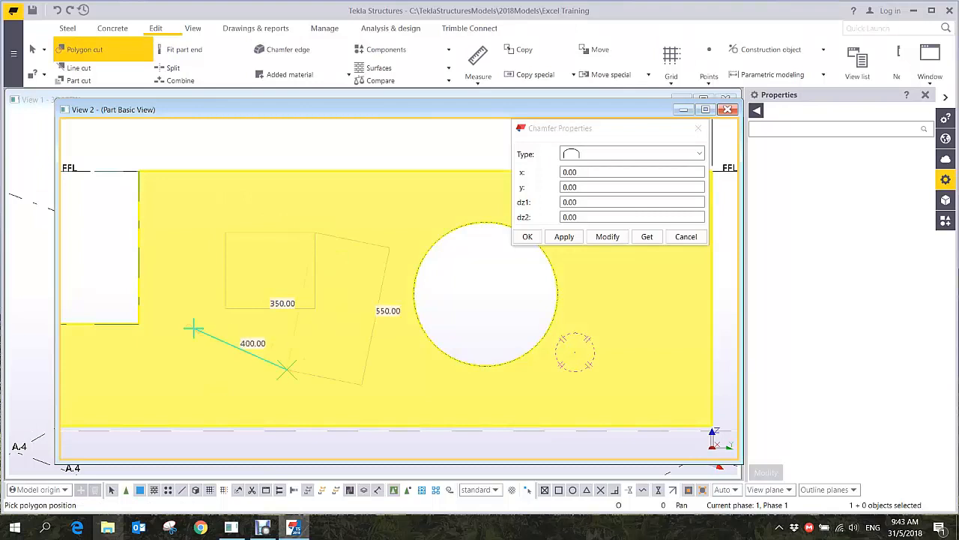
left_click(194, 328)
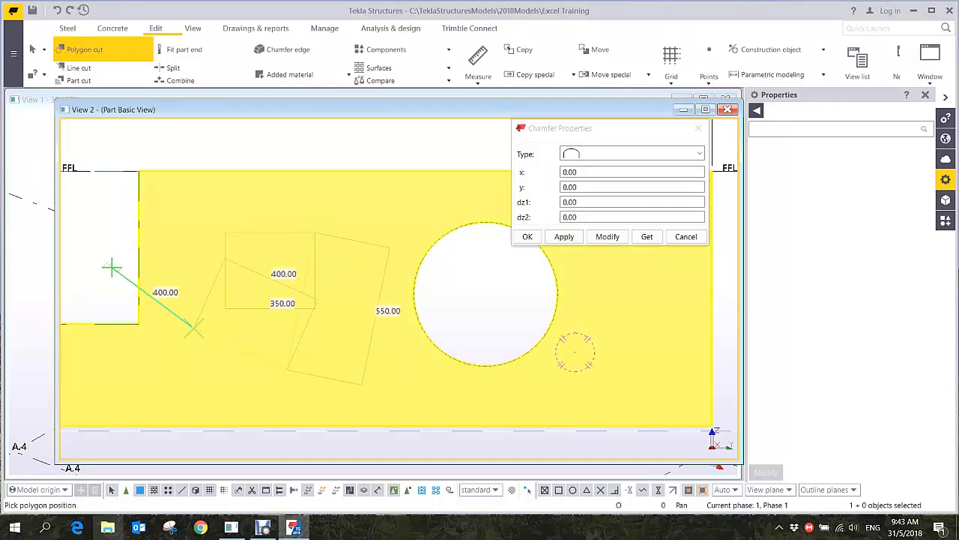
key("BackSpace")
key("BackSpace")
key("BackSpace")
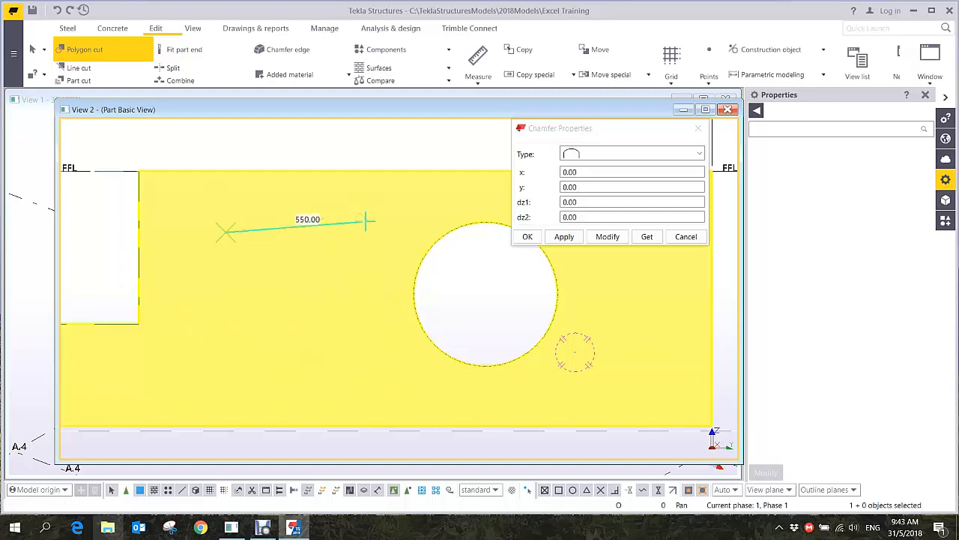
left_click(340, 232)
left_click(340, 308)
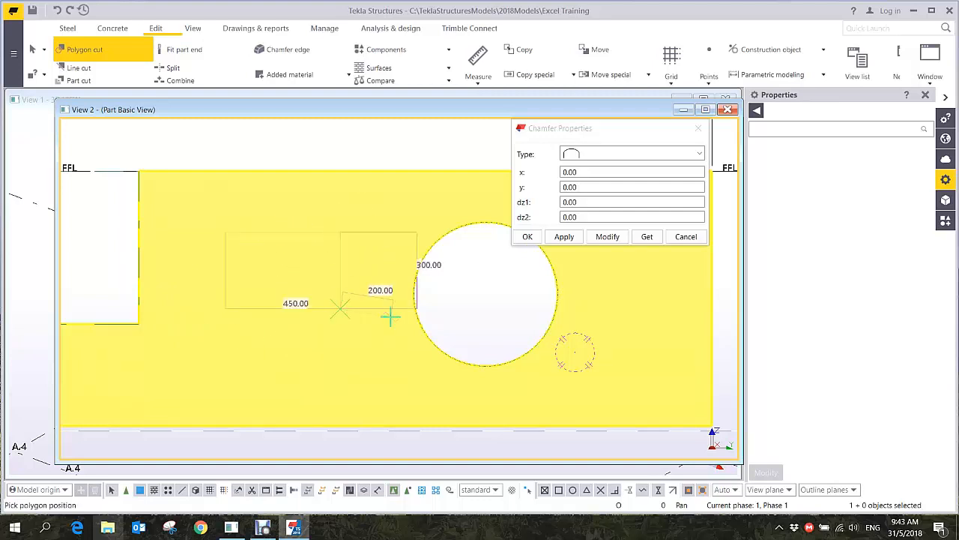
key("BackSpace")
key("BackSpace")
key("Escape")
right_click(316, 147)
left_click(347, 154)
Select the circular hole's cut in the concrete beam and delete it
middle_click_drag(390, 217, 303, 207)
left_click(349, 234)
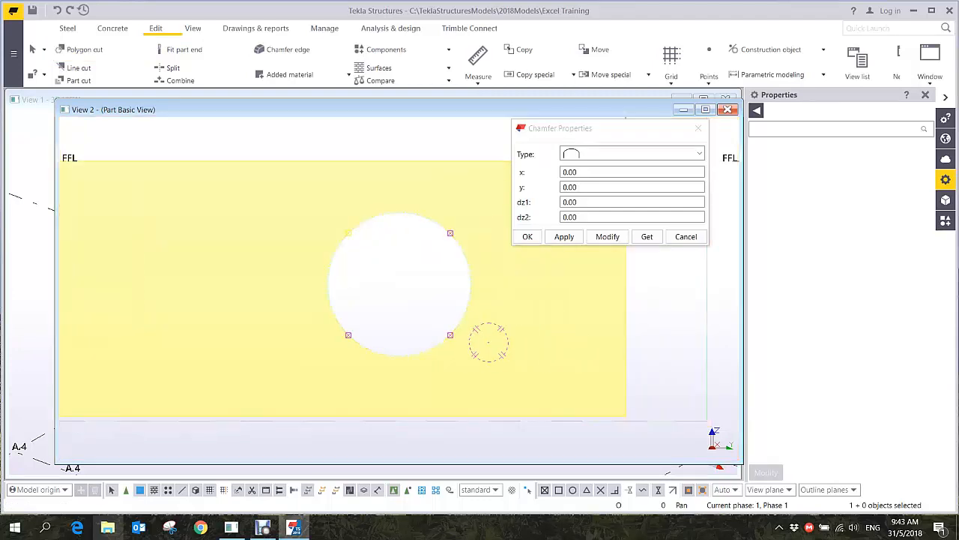
key("Delete")
Polygon-cut a smaller square opening in the upper half of the beam, midway between the notch and the right end
left_click(84, 49)
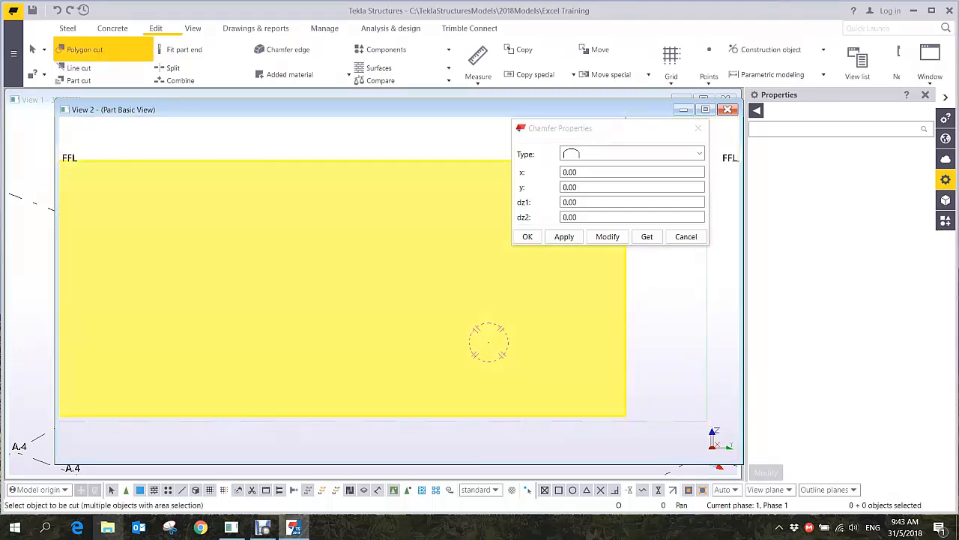
left_click(304, 306)
scroll(368, 251, "down", 2)
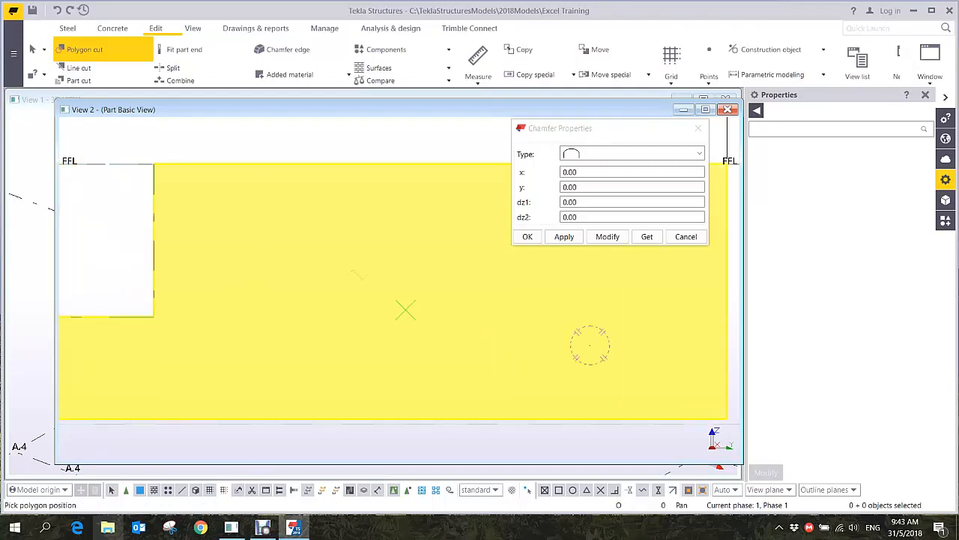
middle_click_drag(380, 257, 304, 237)
scroll(305, 236, "up", 2)
left_click(303, 225)
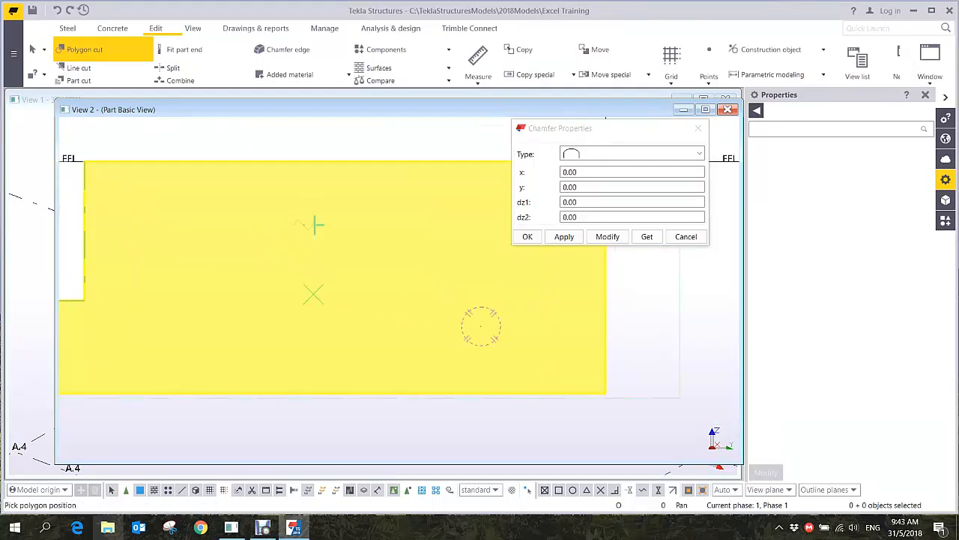
left_click(362, 224)
left_click(361, 283)
left_click(304, 283)
middle_click(276, 251)
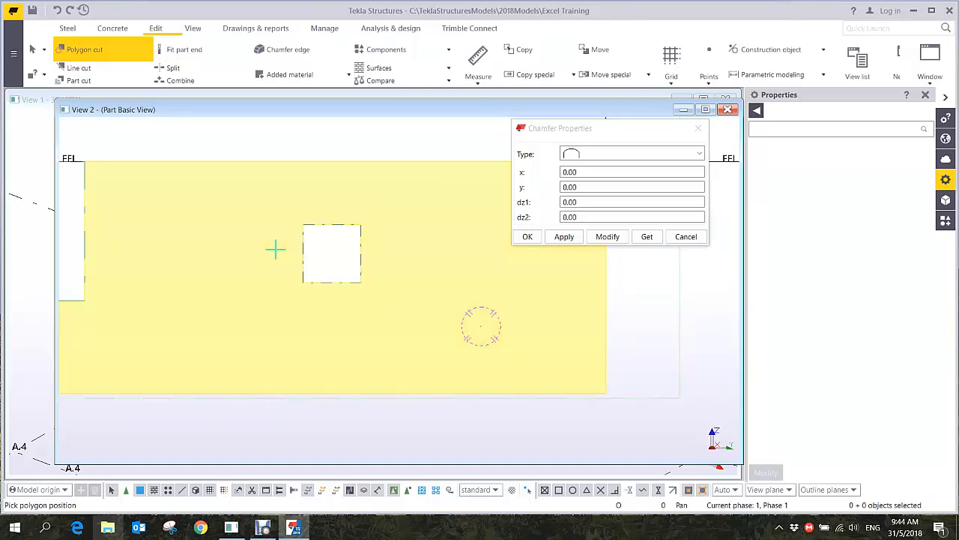
Set arc point chamfers on the small square opening's upper right and lower left corners to make it circular
left_click(361, 255)
left_click(528, 236)
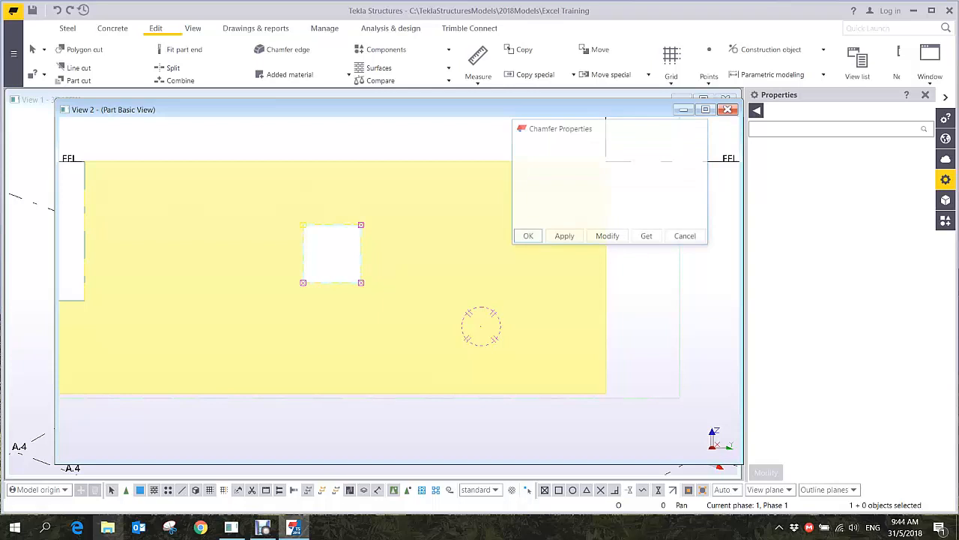
double_click(360, 225)
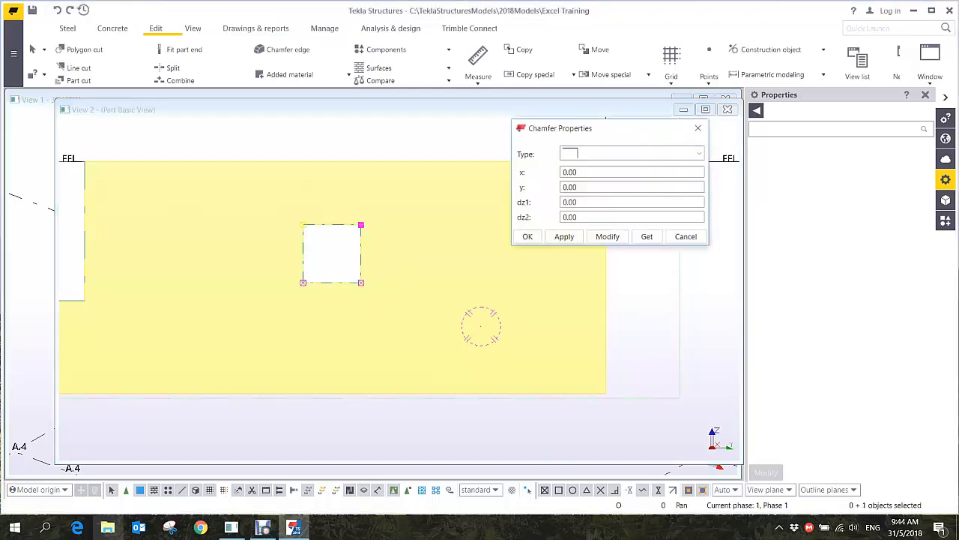
left_click(645, 153)
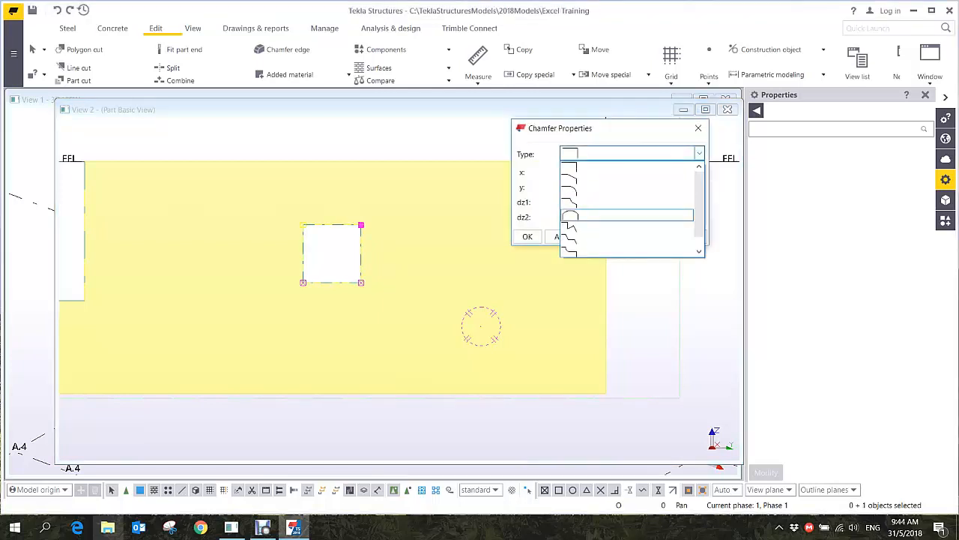
left_click(569, 218)
left_click(608, 236)
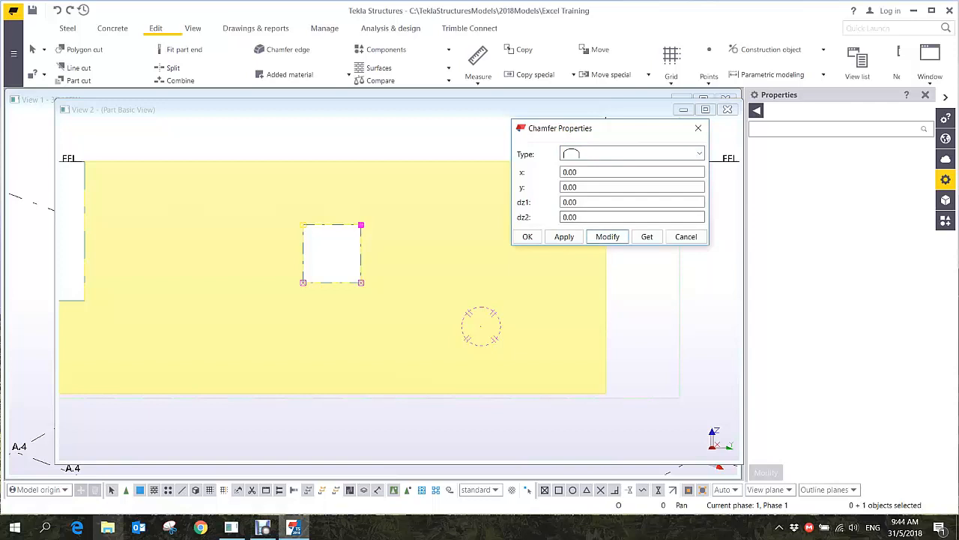
left_click(303, 282)
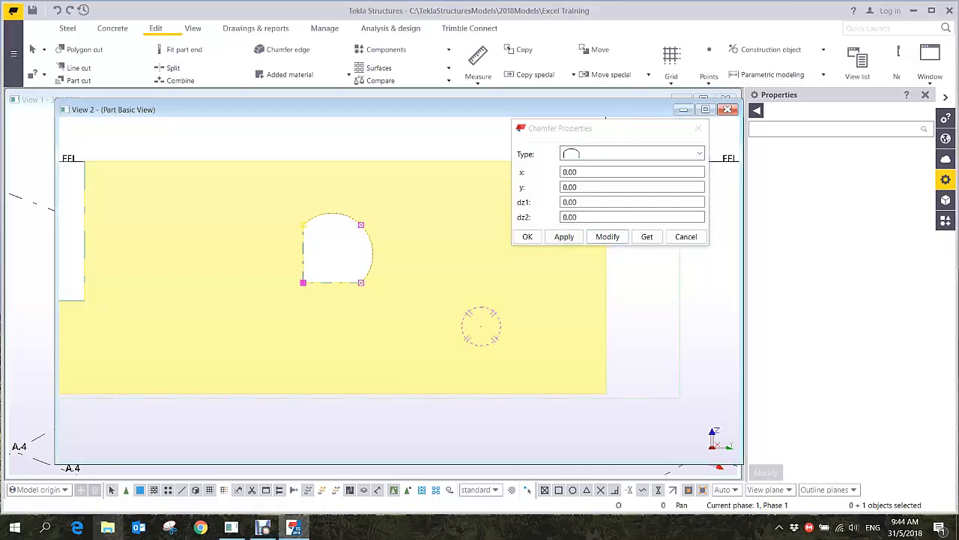
left_click(608, 236)
left_click(449, 259)
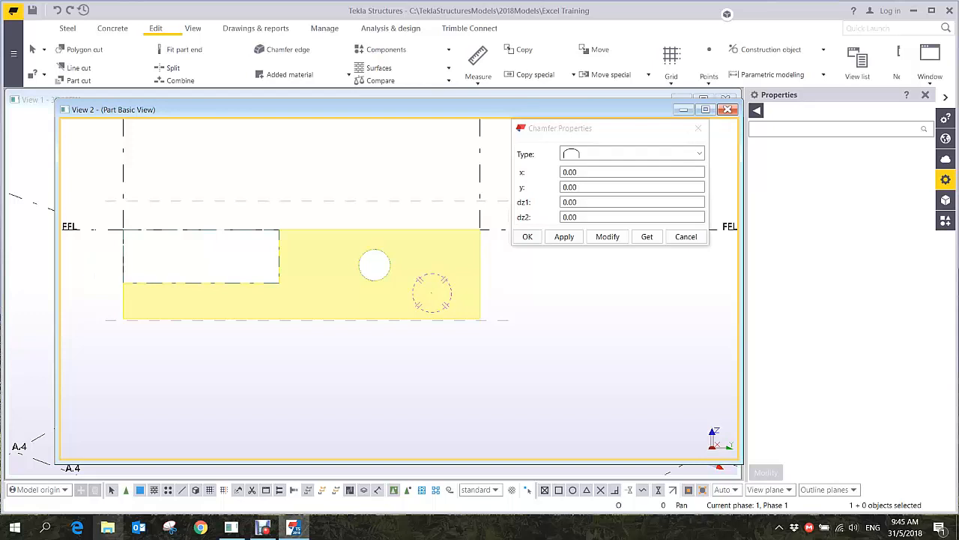
Show the beam's part view in 3D, open its object visibility settings and redraw the view
key("ctrl+p")
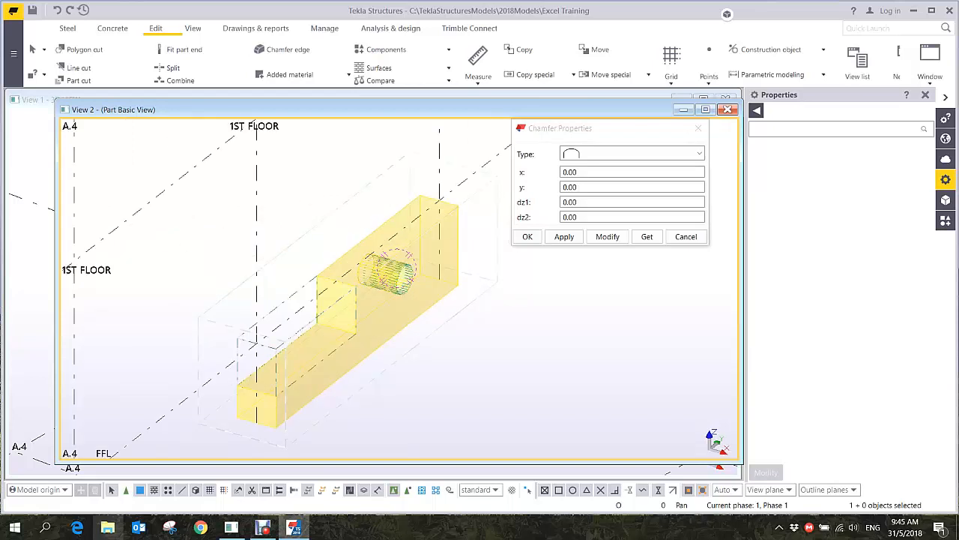
scroll(433, 321, "up", 4)
middle_click_drag(450, 307, 589, 326, "ctrl")
left_click(686, 237)
scroll(589, 326, "down", 3)
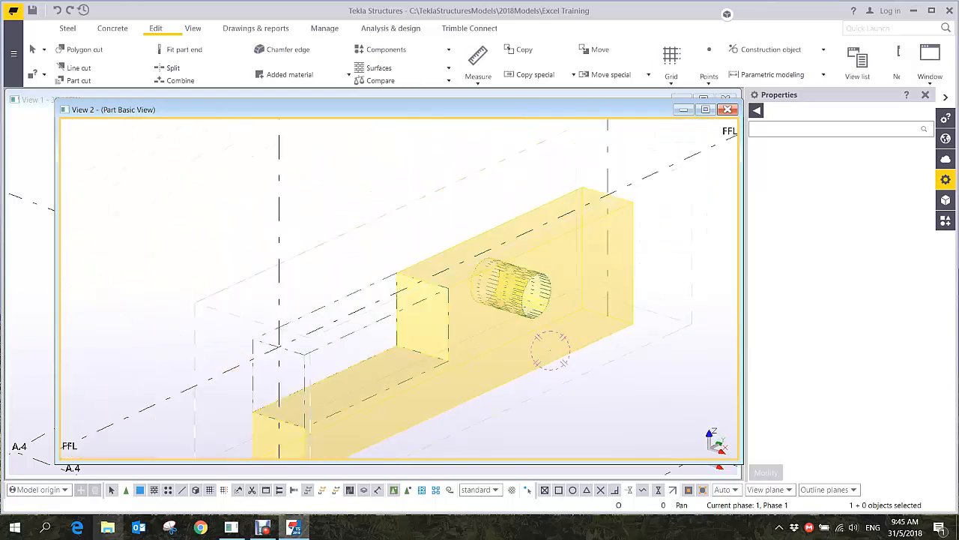
double_click(465, 188)
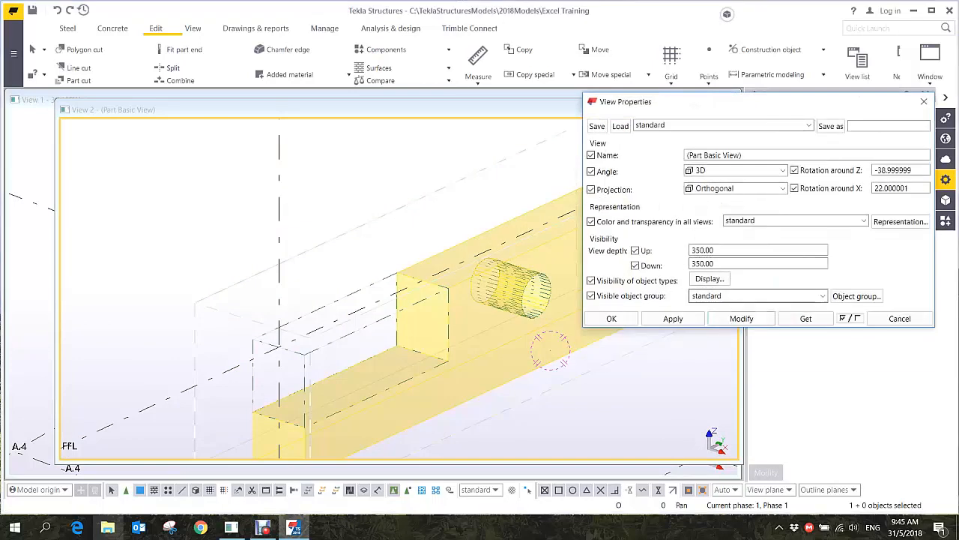
left_click(709, 278)
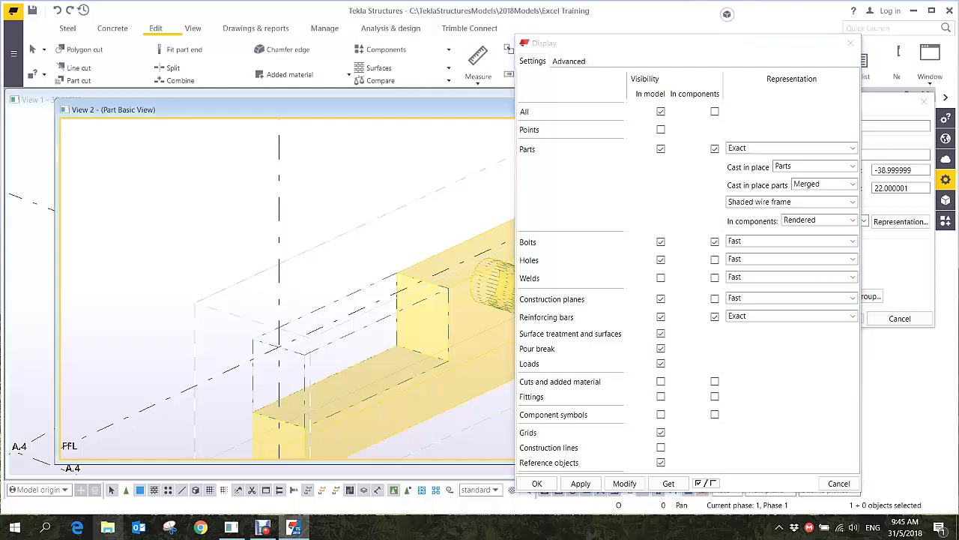
middle_click_drag(450, 320, 349, 290)
right_click(418, 376)
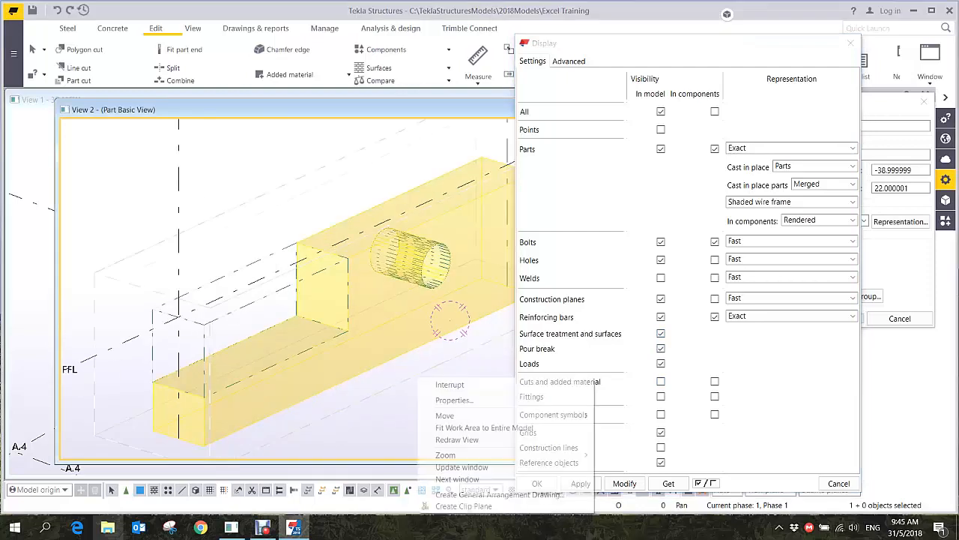
left_click(458, 440)
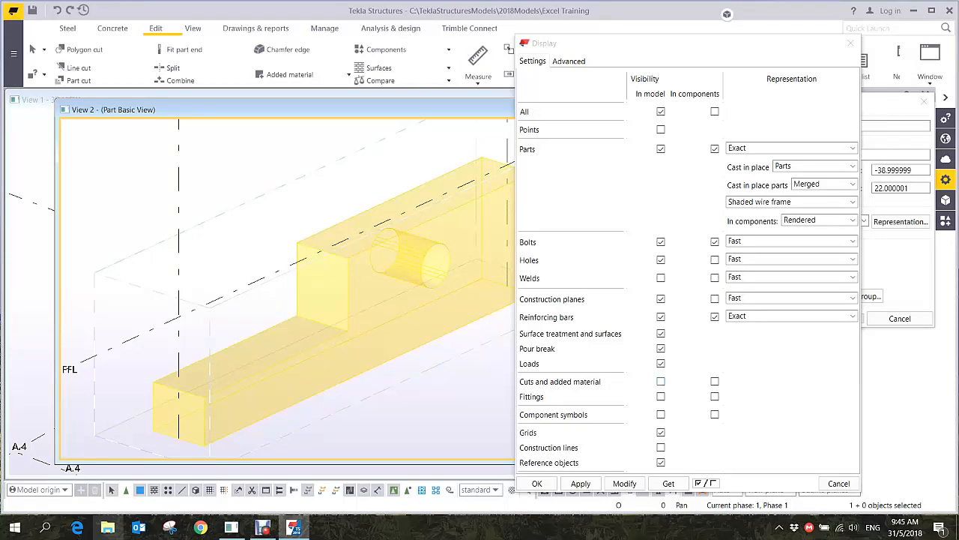
Turn on in-model visibility of cuts and added material and of fittings for the part view
left_click(661, 382)
left_click(661, 396)
left_click(624, 483)
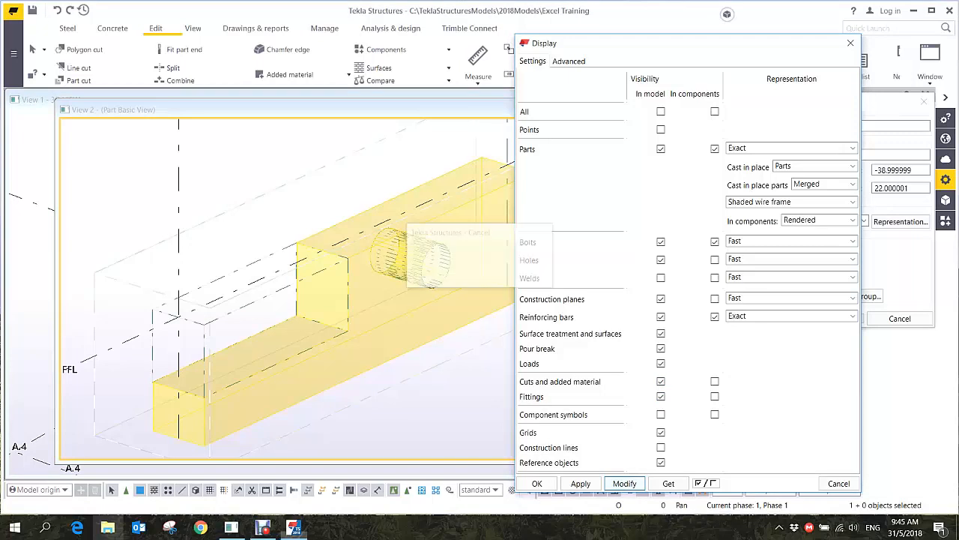
left_click(537, 483)
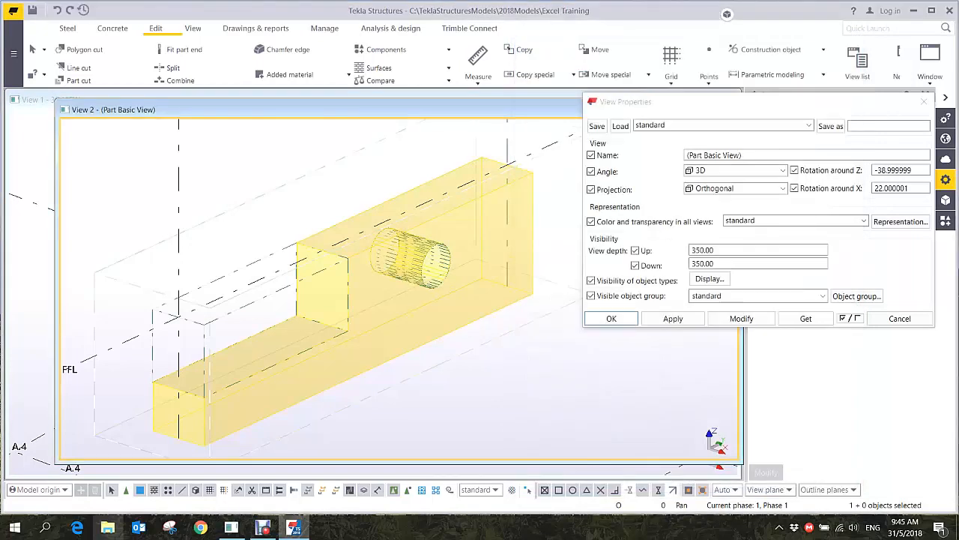
left_click(612, 318)
Try to move the circular hole's cut sideways in 3D from its upper corner handle to the beam's near face
middle_click_drag(480, 300, 509, 276)
scroll(486, 236, "up", 3)
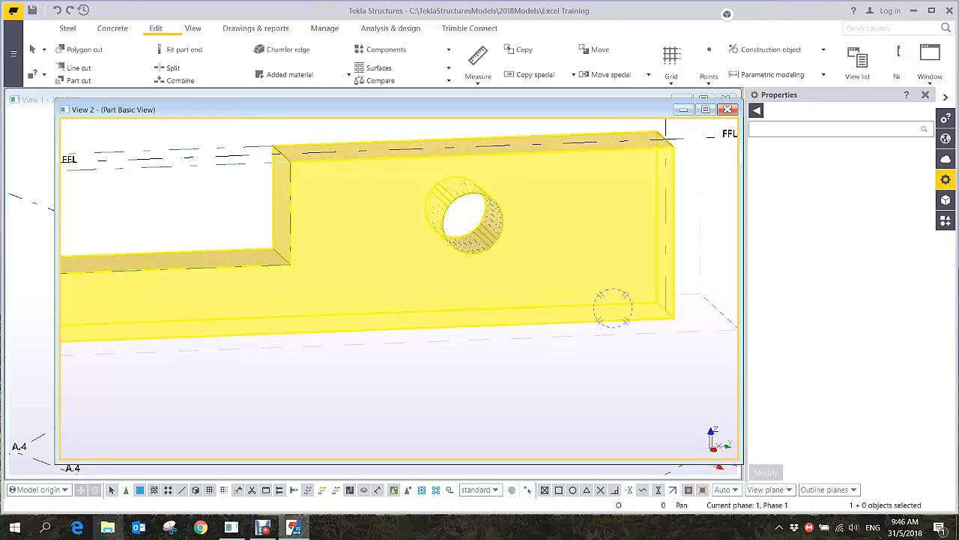
scroll(493, 311, "down", 2)
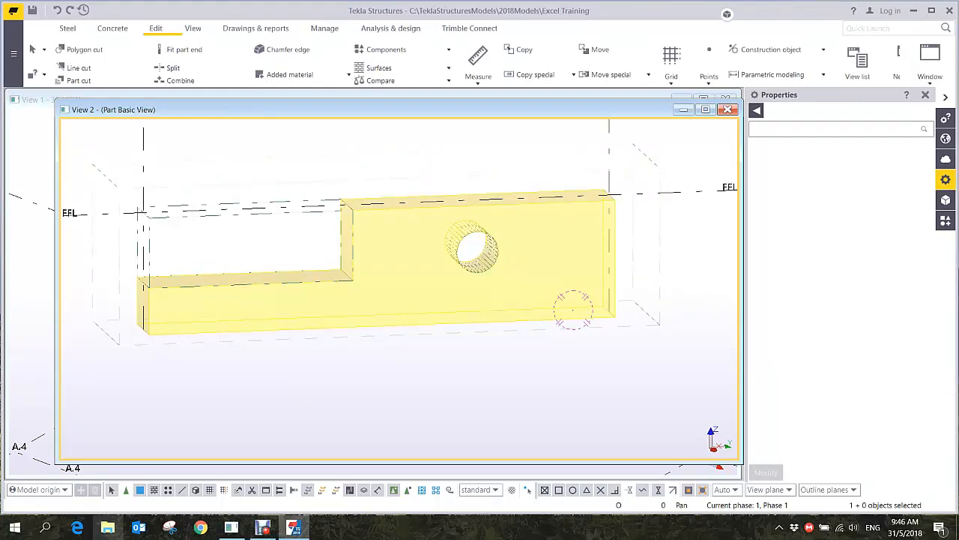
middle_click_drag(573, 309, 496, 254, "ctrl")
scroll(479, 254, "up", 2)
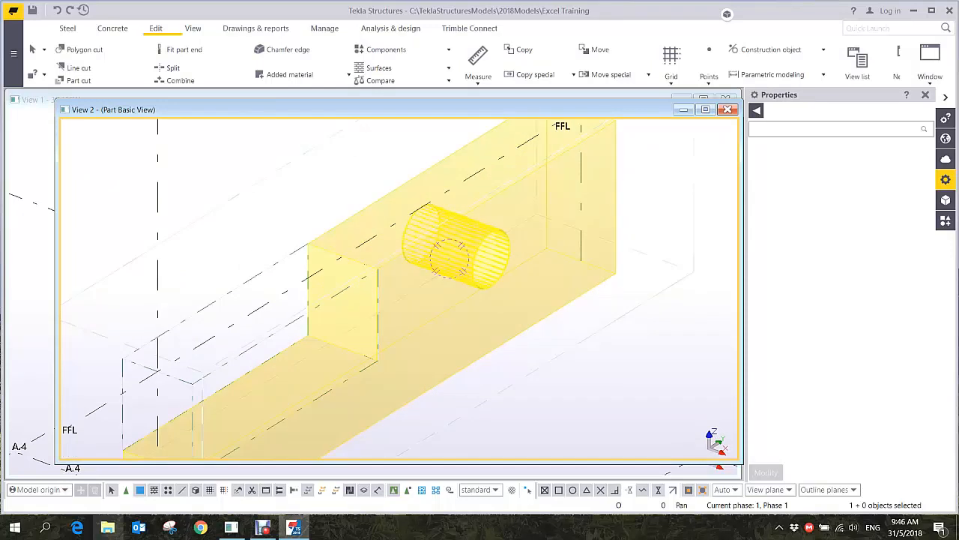
scroll(484, 227, "up", 2)
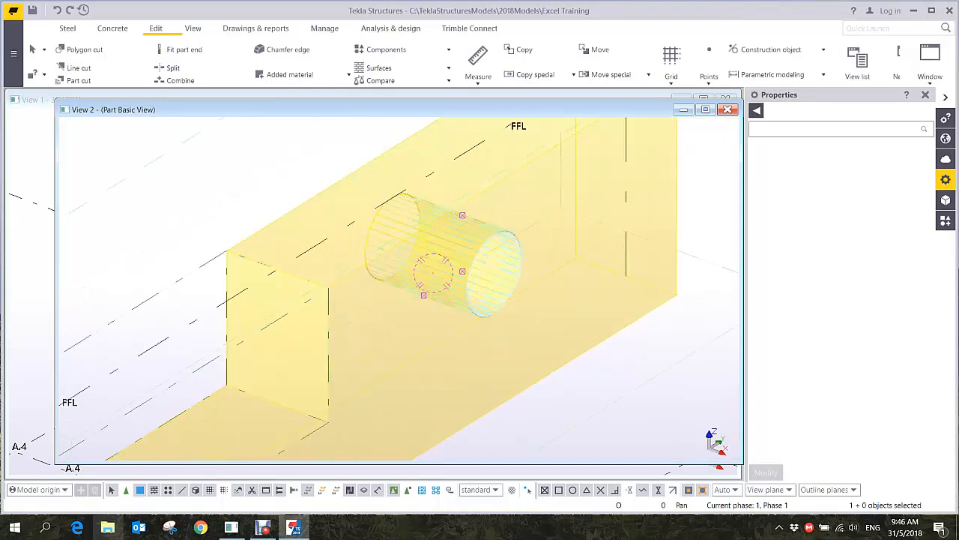
right_click(485, 223)
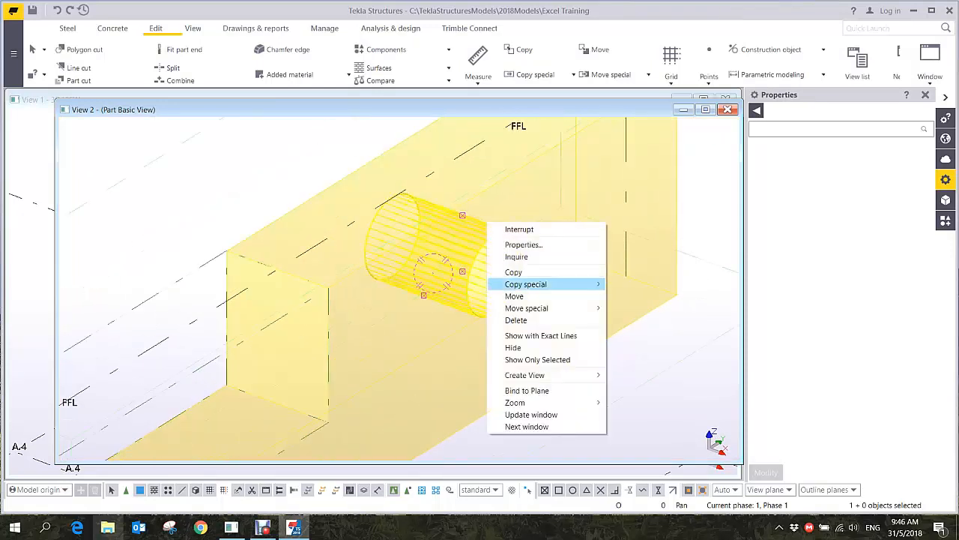
left_click(515, 296)
left_click(463, 215)
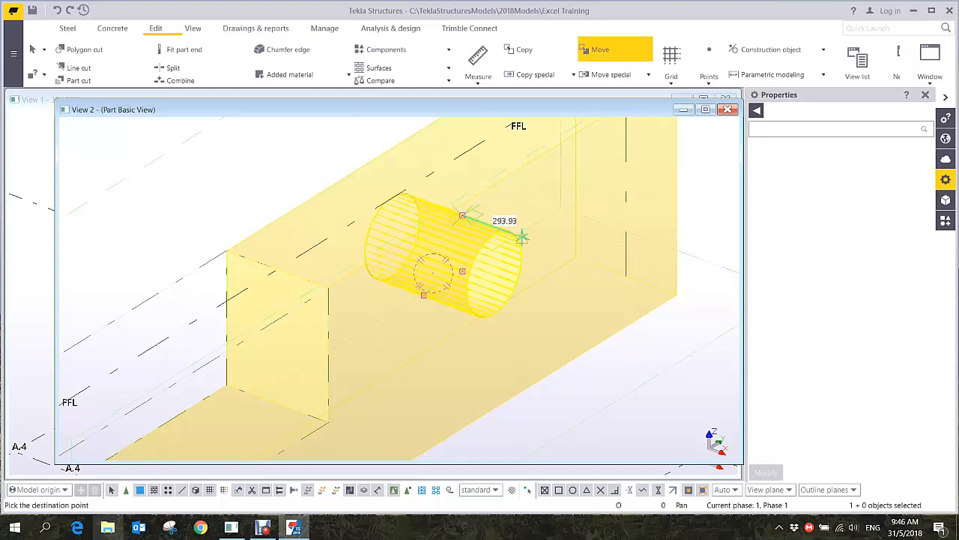
left_click(509, 233)
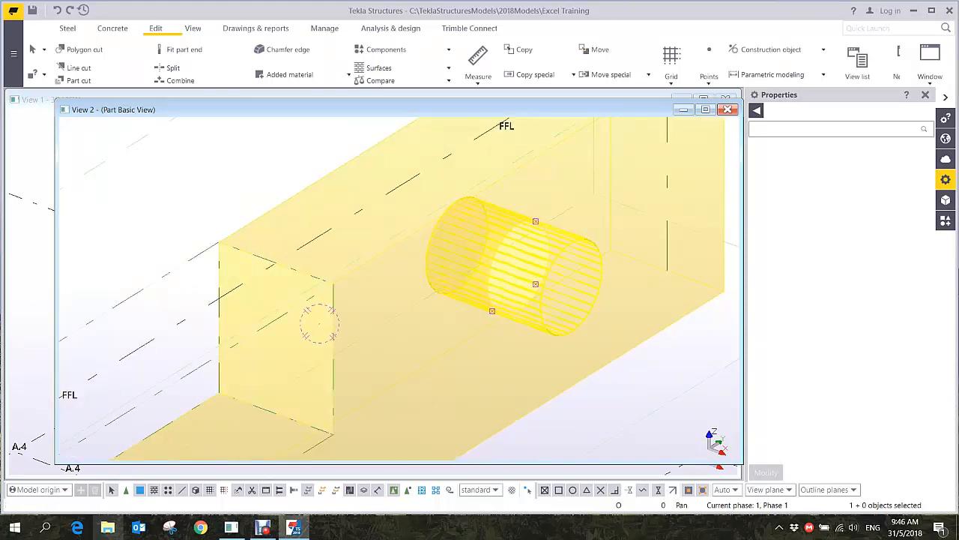
Deselect the cut and close the beam's part basic view
middle_click_drag(318, 322, 435, 247, "ctrl")
scroll(544, 368, "down", 2)
left_click(545, 368)
scroll(434, 248, "up", 2)
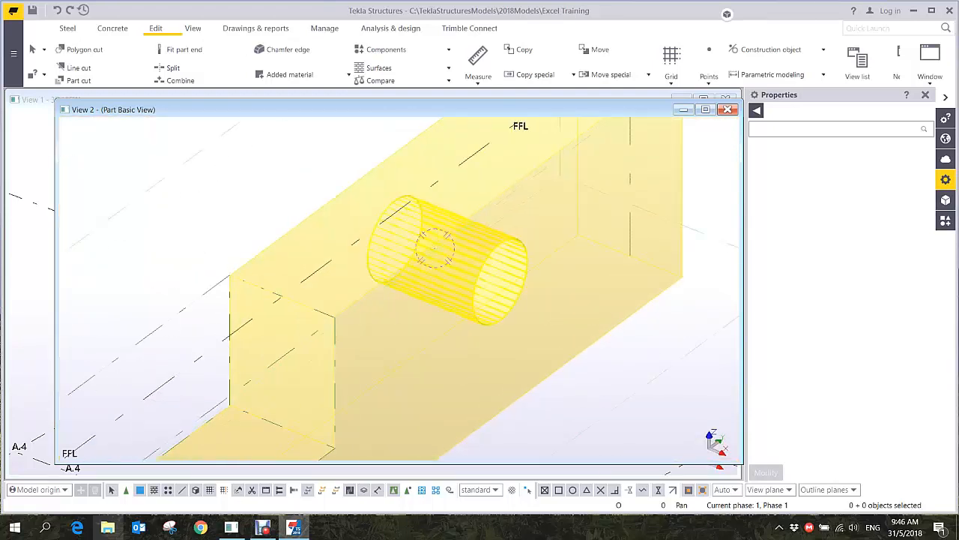
scroll(522, 276, "down", 2)
left_click(727, 110)
In plan, move the circular hole's cut horizontally from the beam's centreline to its right face
middle_click_drag(513, 280, 494, 306)
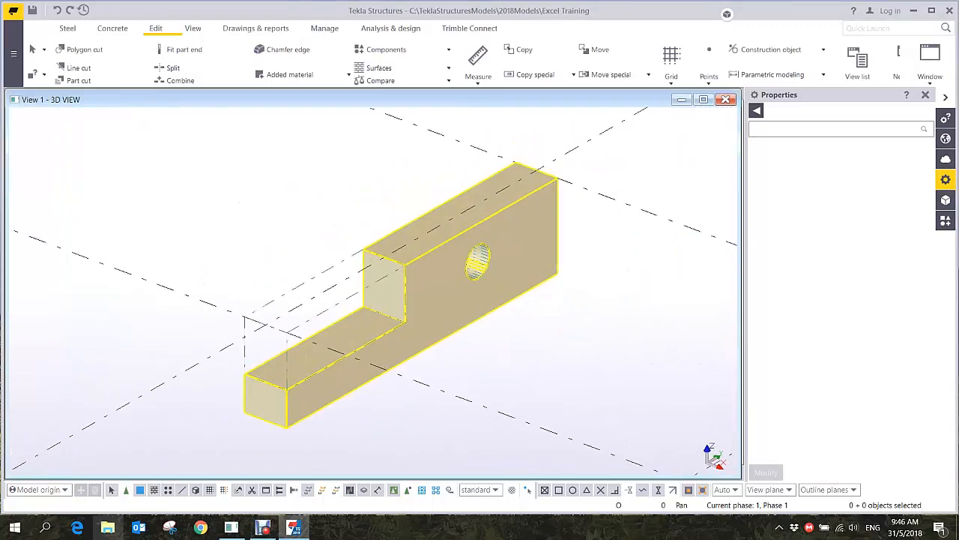
key("ctrl+p")
scroll(495, 306, "up", 6)
scroll(480, 256, "up", 5)
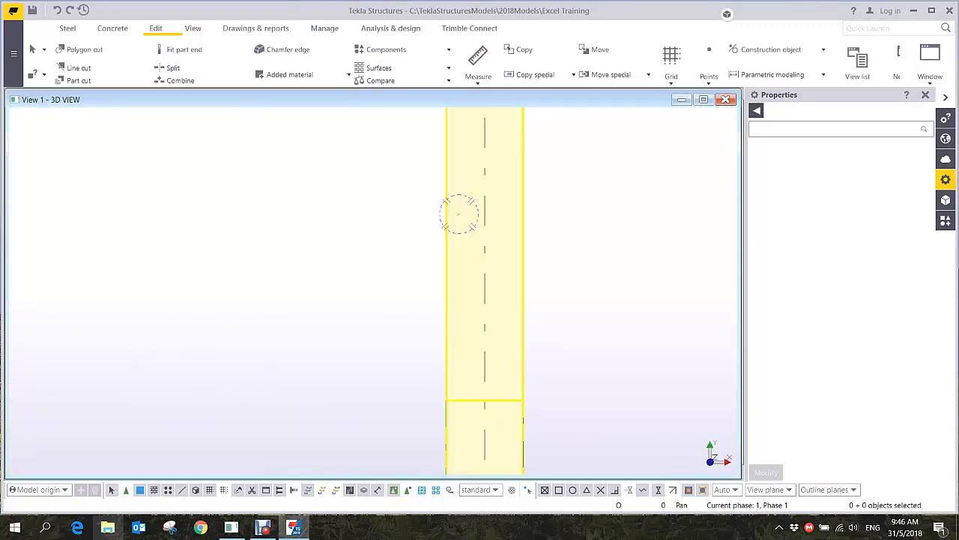
scroll(542, 247, "down", 2)
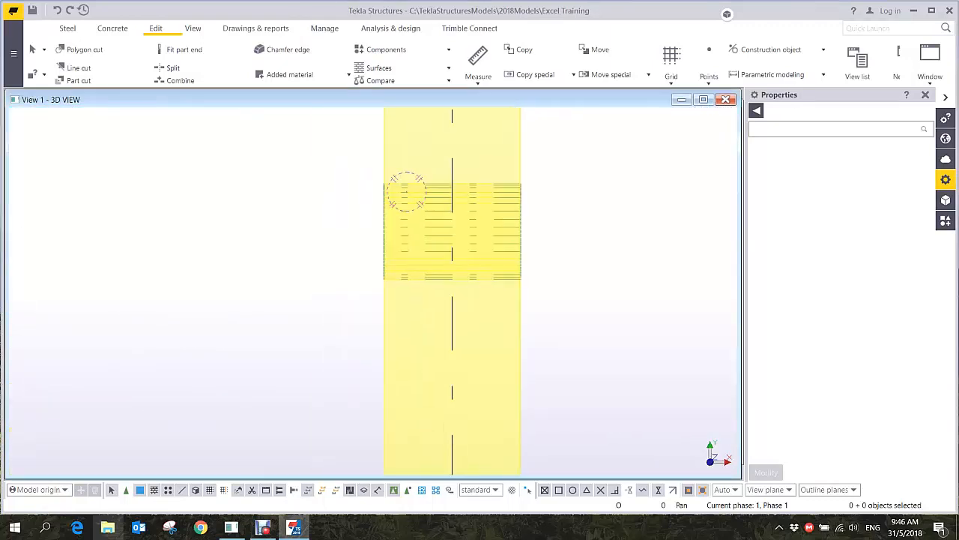
scroll(352, 210, "down", 4)
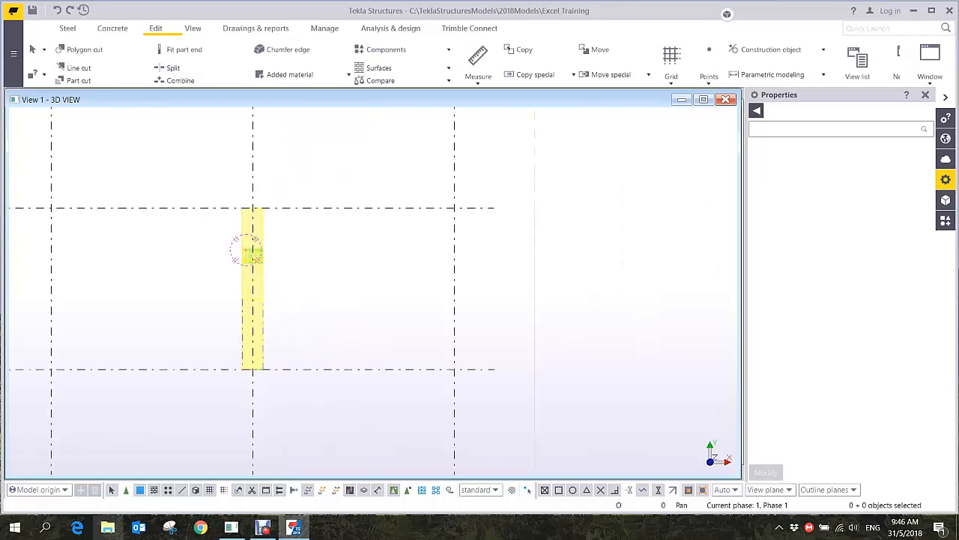
scroll(253, 243, "up", 5)
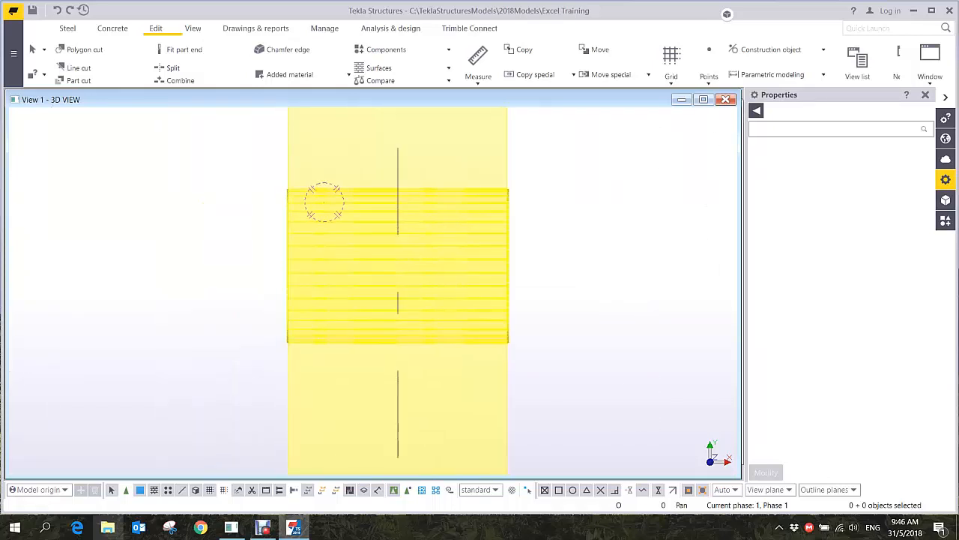
left_click(398, 211)
right_click(431, 219)
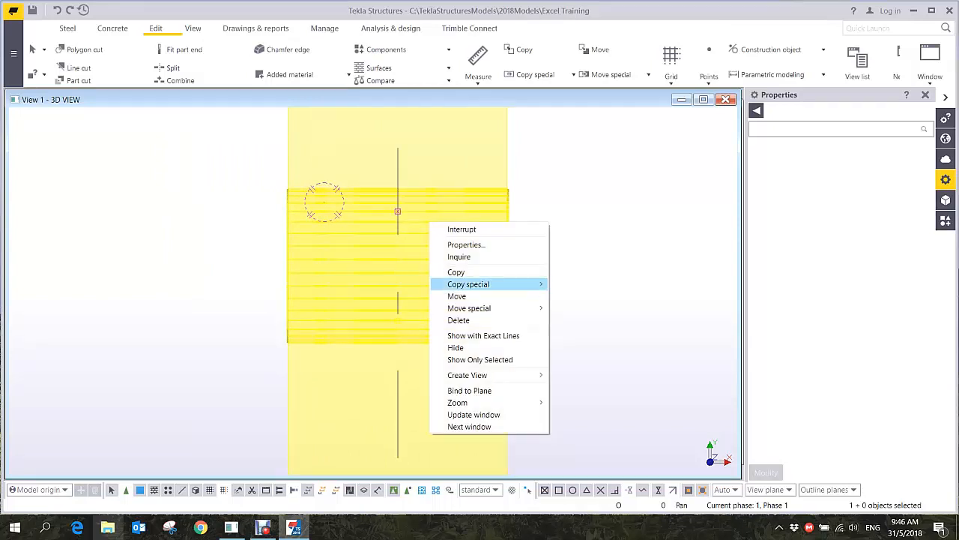
left_click(453, 295)
left_click(397, 211)
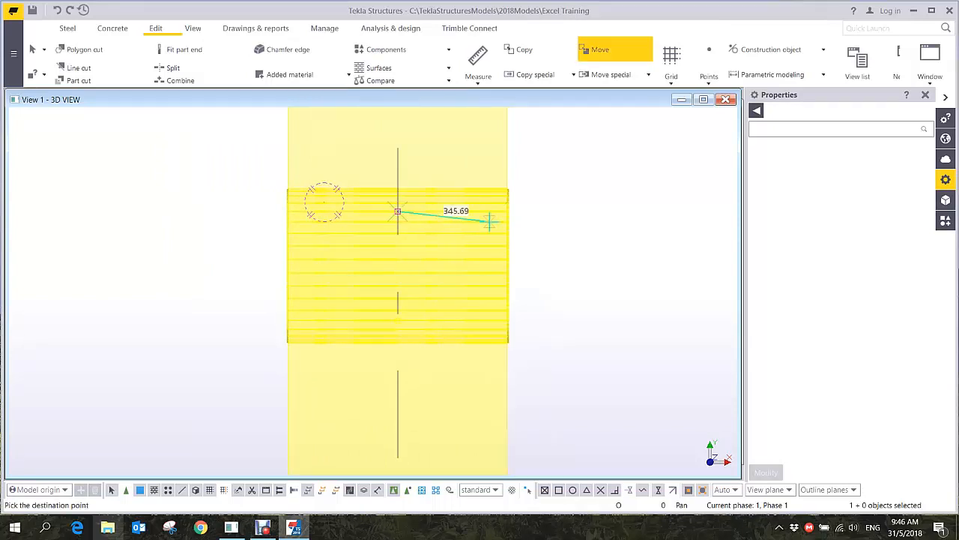
left_click(508, 211)
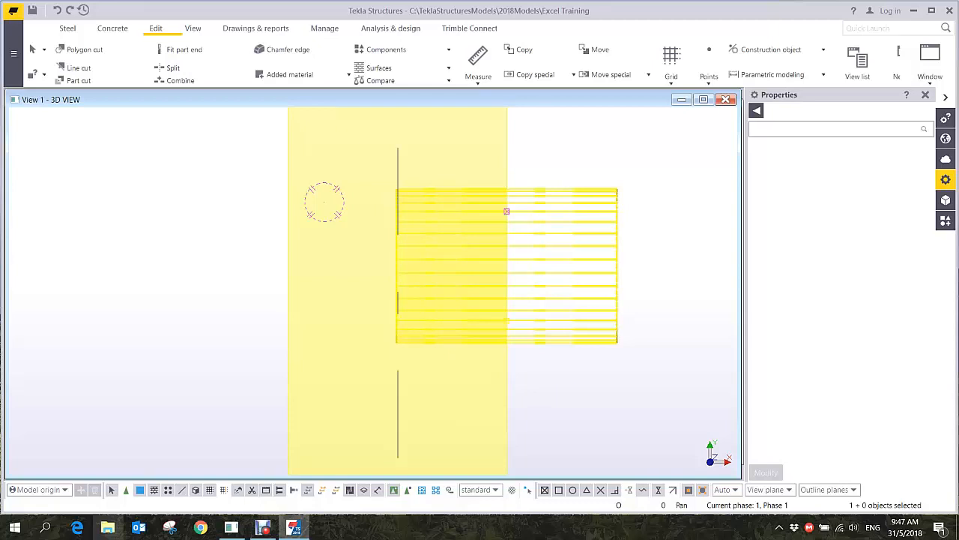
Set the circular cut's at-depth position to Front so it extends through the beam
double_click(525, 259)
middle_click_drag(525, 259, 392, 263)
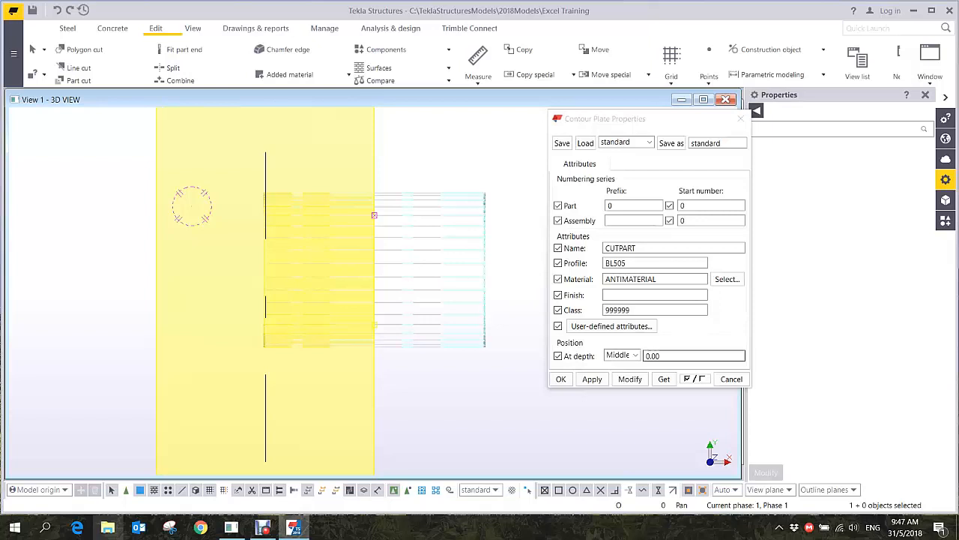
left_click(622, 355)
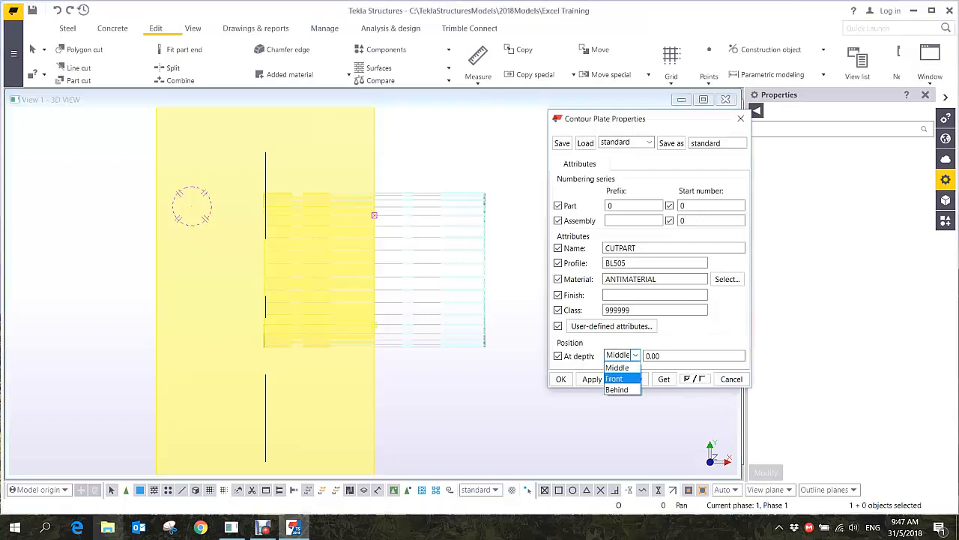
left_click(614, 379)
left_click(629, 379)
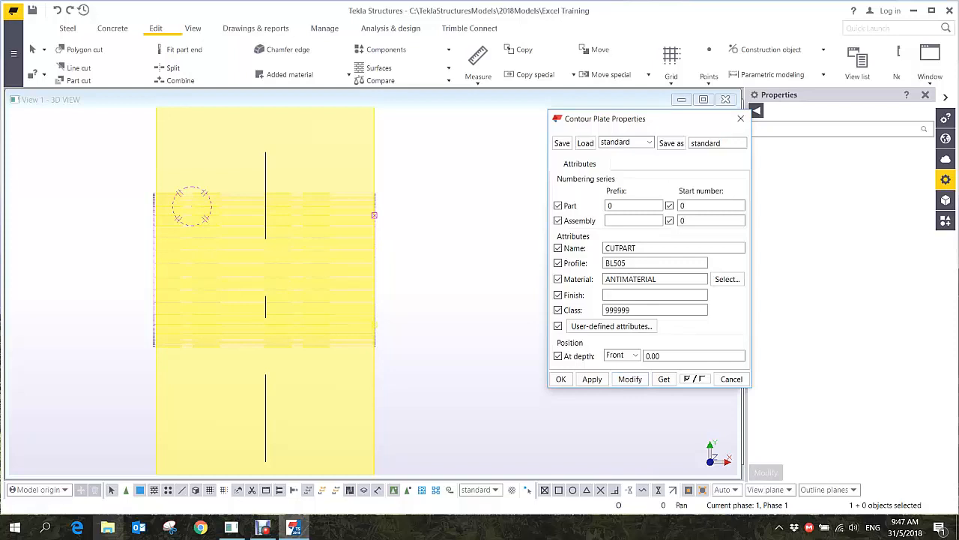
Compare the cut's at-depth positions by applying Middle, Front and Behind in turn, finishing with Front
left_click(622, 355)
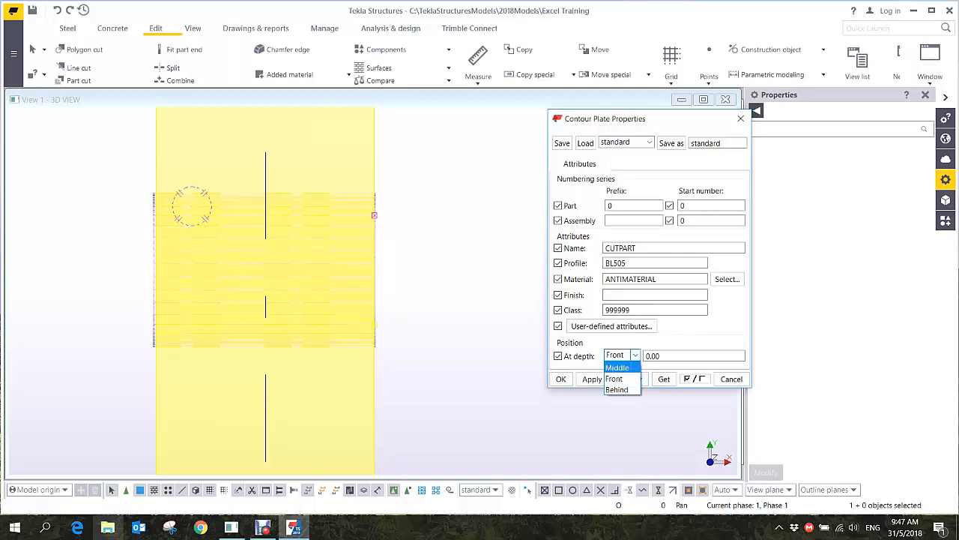
left_click(613, 366)
left_click(630, 378)
left_click(622, 355)
left_click(613, 376)
left_click(630, 379)
left_click(622, 354)
left_click(613, 385)
left_click(630, 378)
left_click(622, 355)
left_click(613, 375)
left_click(629, 379)
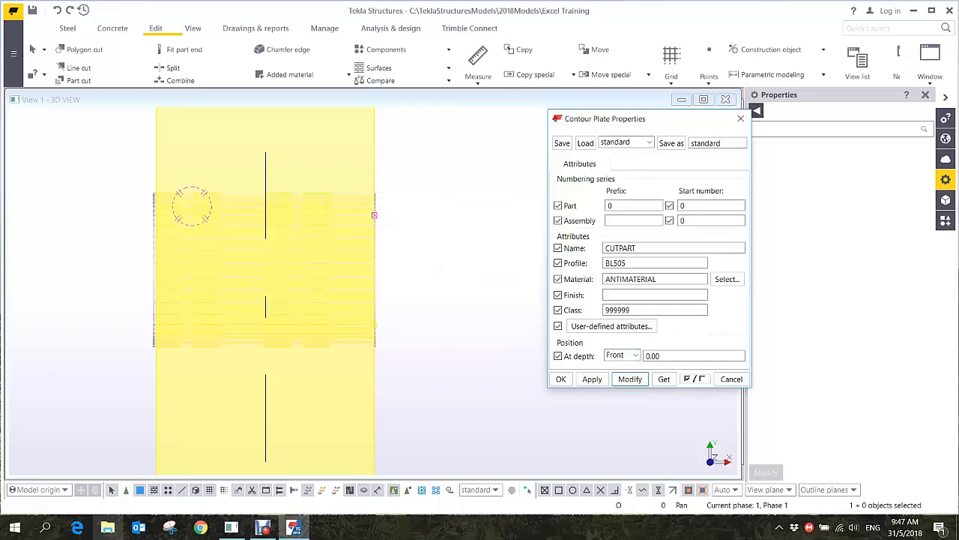
Set the circular cut's profile to BL50 in the contour plate properties and modify the cut
left_click_drag(626, 262, 613, 262)
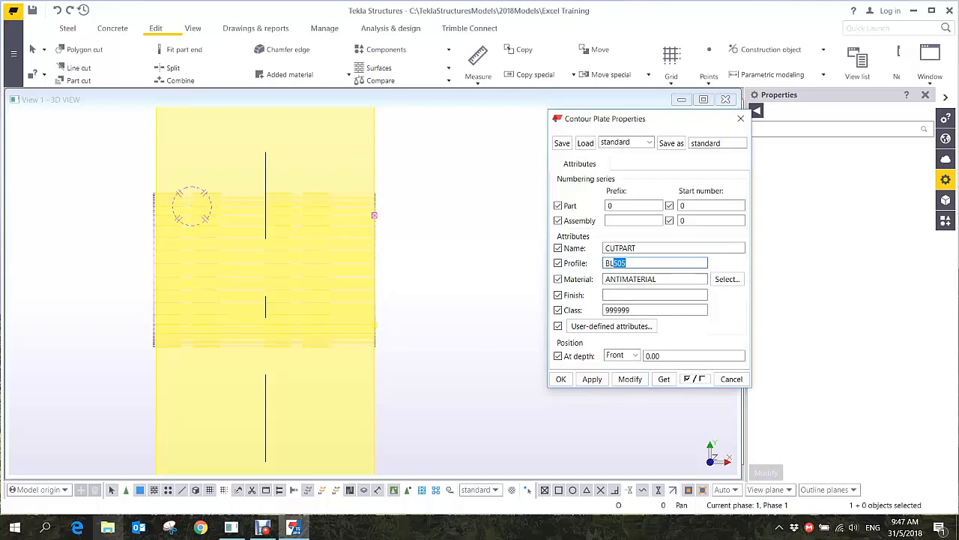
type("50")
left_click(630, 378)
left_click(373, 249)
left_click(629, 379)
left_click(404, 302)
Examine the shallow circular recess in the beam's side face in 3D and in plan, selecting the cut to check its depth
scroll(400, 304, "up", 1)
middle_click_drag(400, 304, 727, 15, "ctrl")
middle_click_drag(433, 347, 398, 328, "ctrl")
scroll(398, 328, "down", 3)
left_click(401, 411)
middle_click_drag(401, 411, 435, 426, "ctrl")
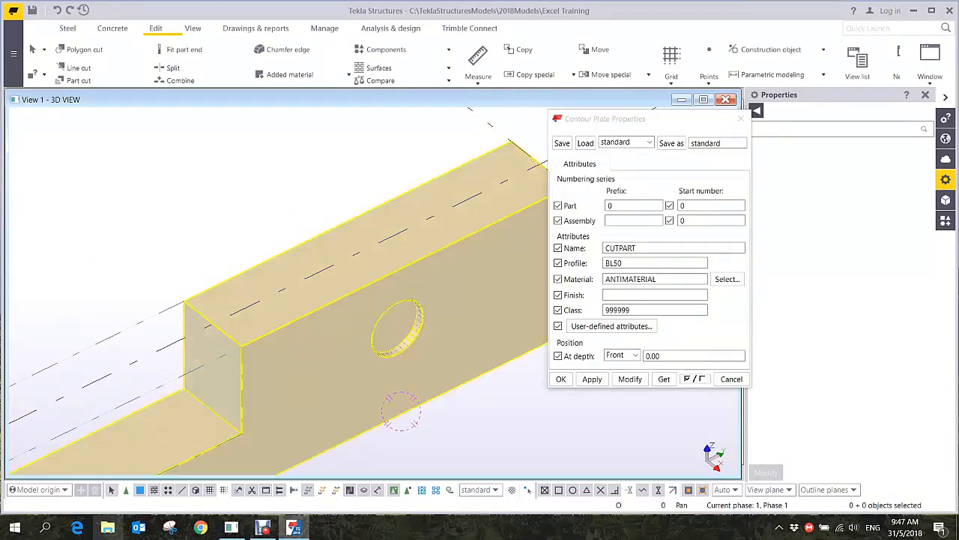
middle_click_drag(409, 391, 407, 376)
scroll(407, 376, "down", 3)
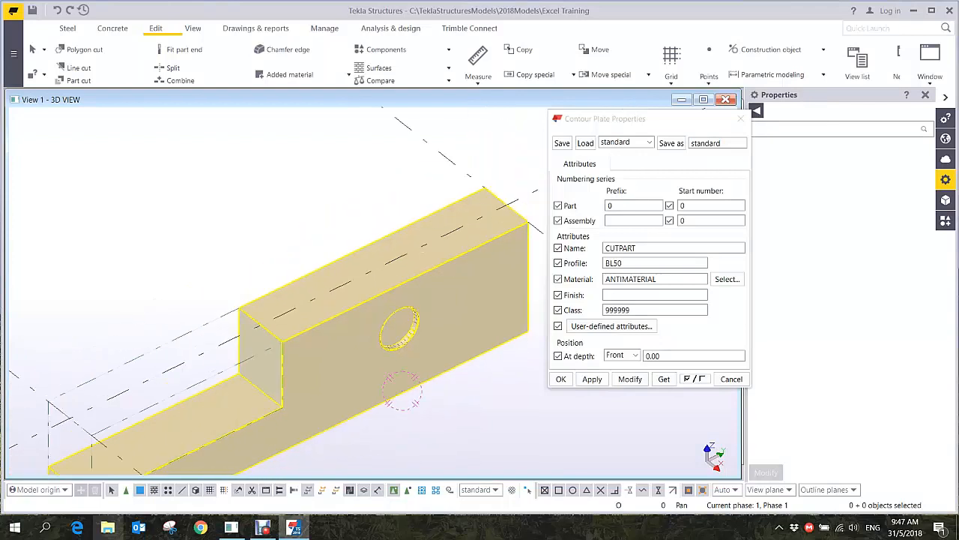
key("ctrl+p")
scroll(498, 300, "up", 10)
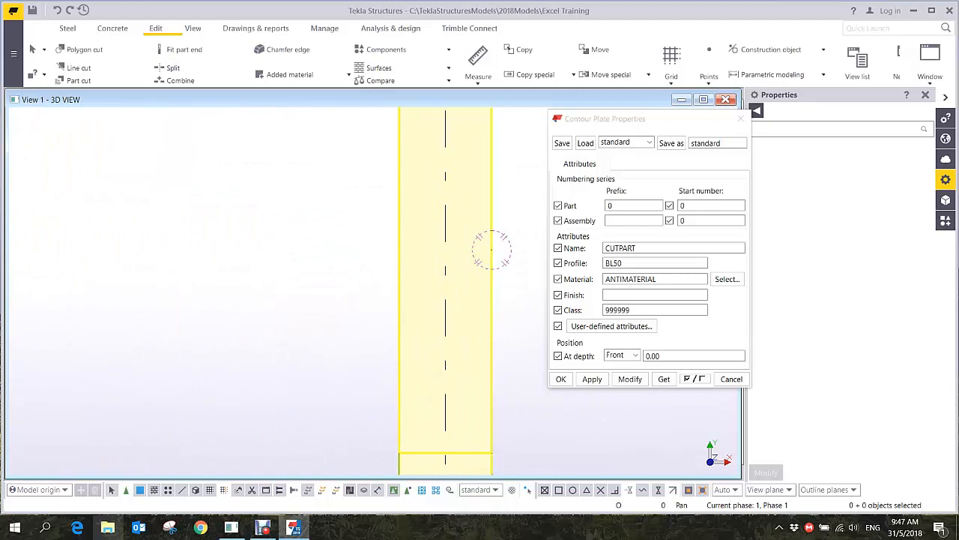
scroll(494, 251, "up", 4)
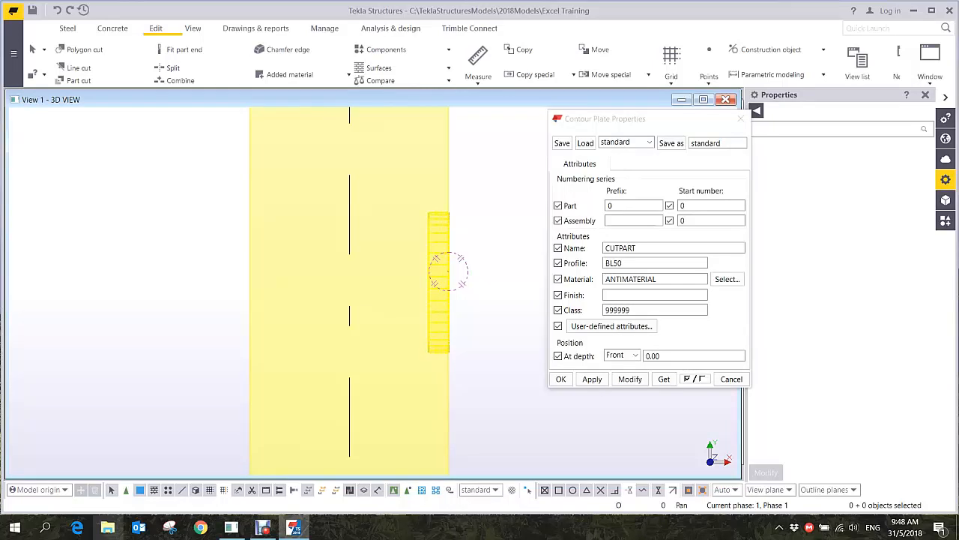
left_click(448, 232)
middle_click_drag(427, 279, 342, 216, "ctrl")
scroll(345, 218, "down", 3)
scroll(390, 257, "up", 4)
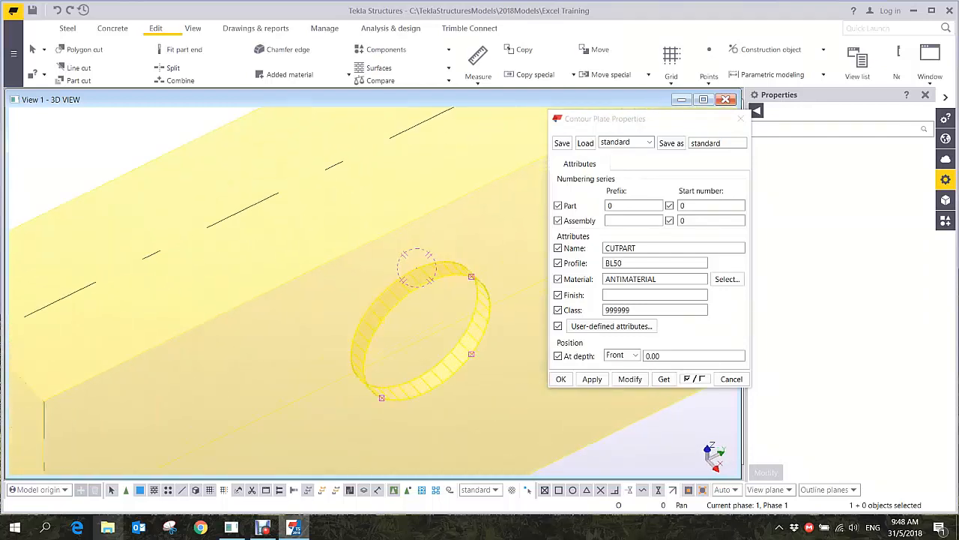
scroll(420, 270, "down", 2)
middle_click_drag(422, 272, 358, 249)
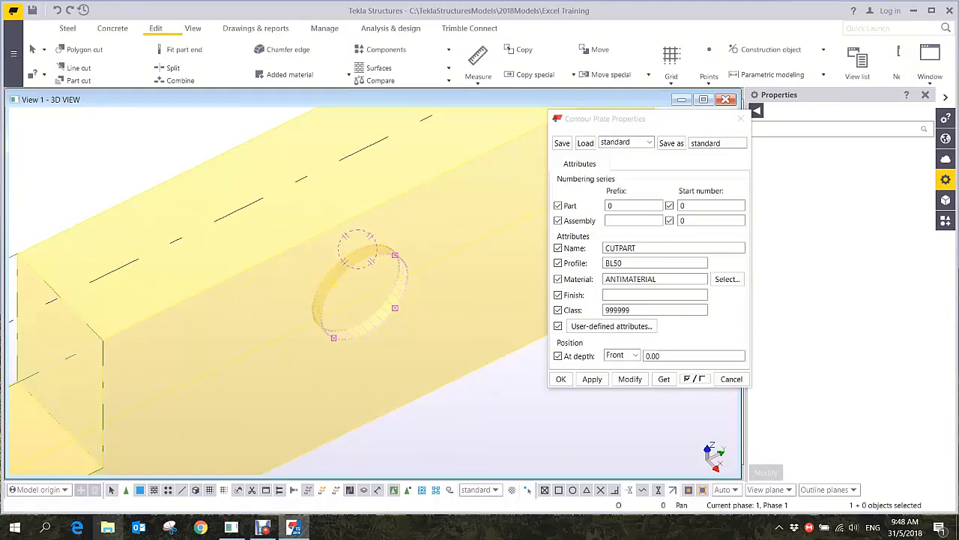
scroll(365, 253, "down", 3)
In the part basic view's elevation, make a four-point polygon cut about 110 mm wide and high inside the circular recess
key("ctrl+Tab")
scroll(420, 270, "down", 2)
middle_click_drag(450, 270, 329, 268)
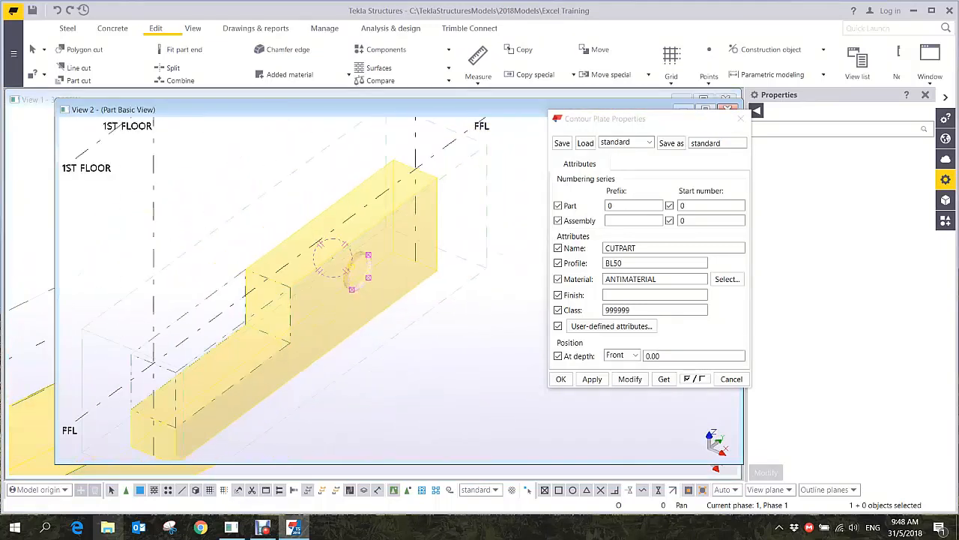
key("ctrl+p")
middle_click_drag(419, 269, 361, 267)
scroll(458, 268, "up", 4)
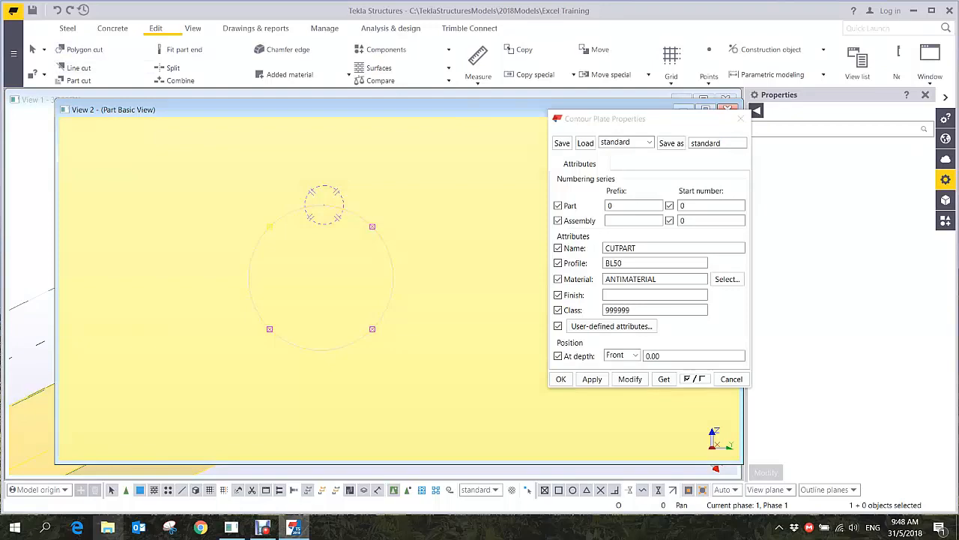
left_click(84, 50)
middle_click_drag(304, 148, 357, 214)
scroll(357, 213, "down", 2)
left_click(368, 289)
scroll(368, 289, "up", 4)
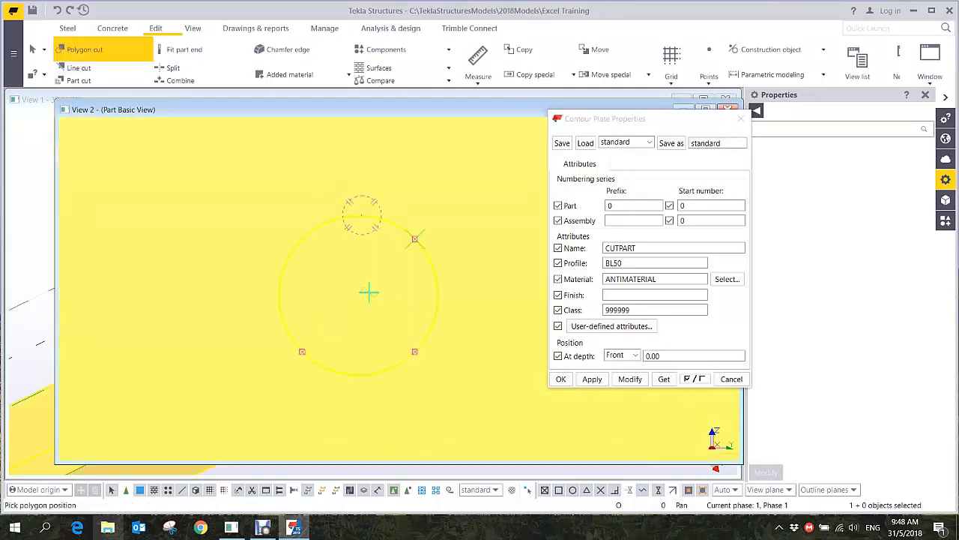
left_click(323, 266)
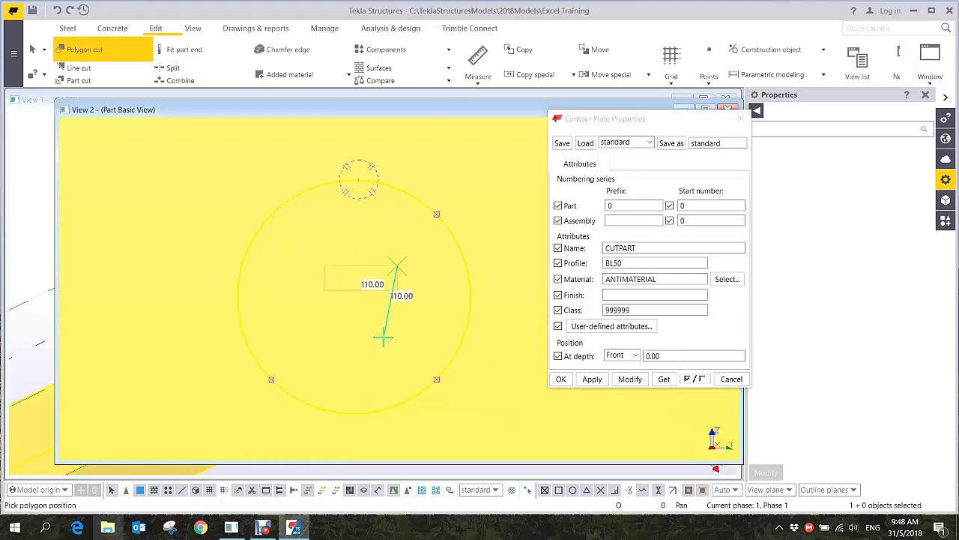
left_click(398, 339)
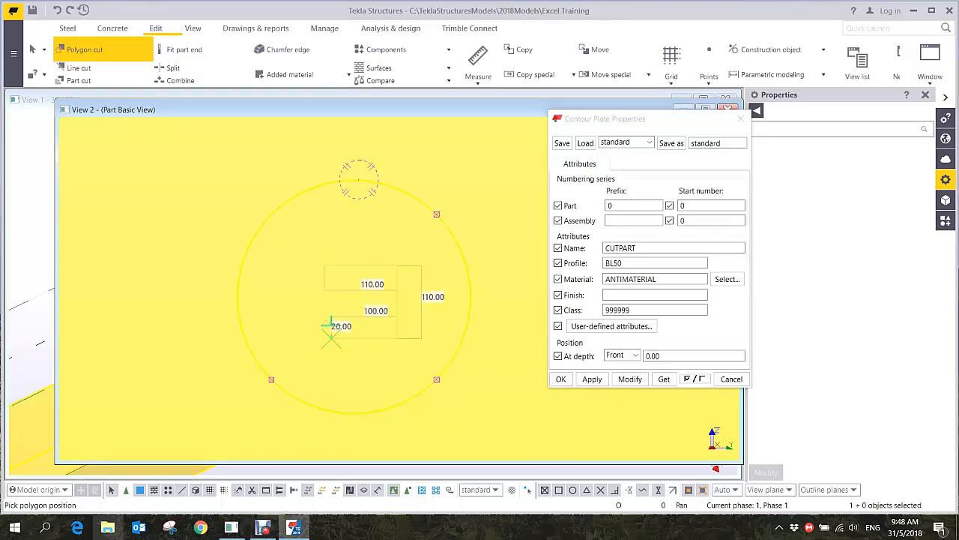
left_click(330, 339)
middle_click(330, 339)
left_click(330, 339)
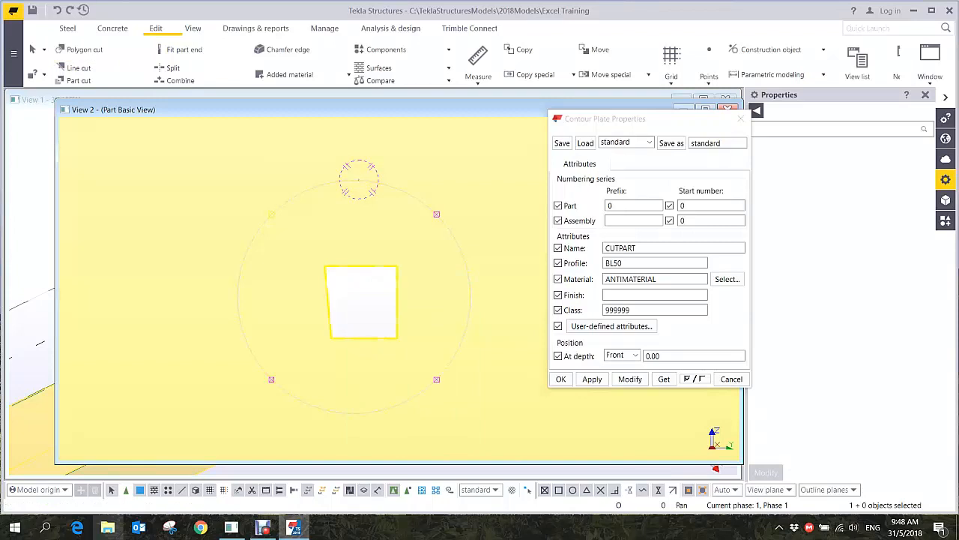
Move the small cut's lower-left corner horizontally to line up below its upper-left corner, making the opening square
scroll(334, 337, "up", 2)
right_click(334, 126)
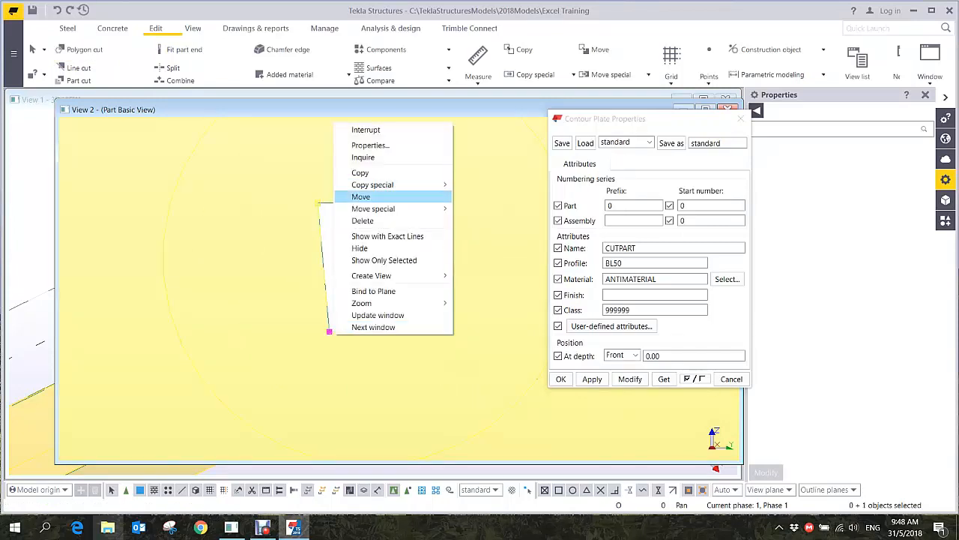
left_click(362, 196)
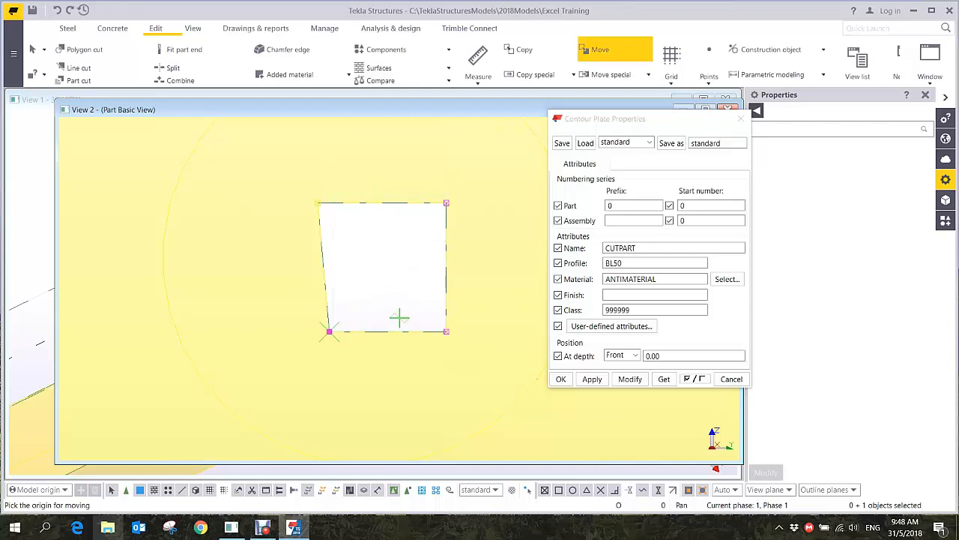
scroll(385, 332, "up", 2)
left_click(293, 328)
left_click(275, 329)
scroll(281, 332, "down", 4)
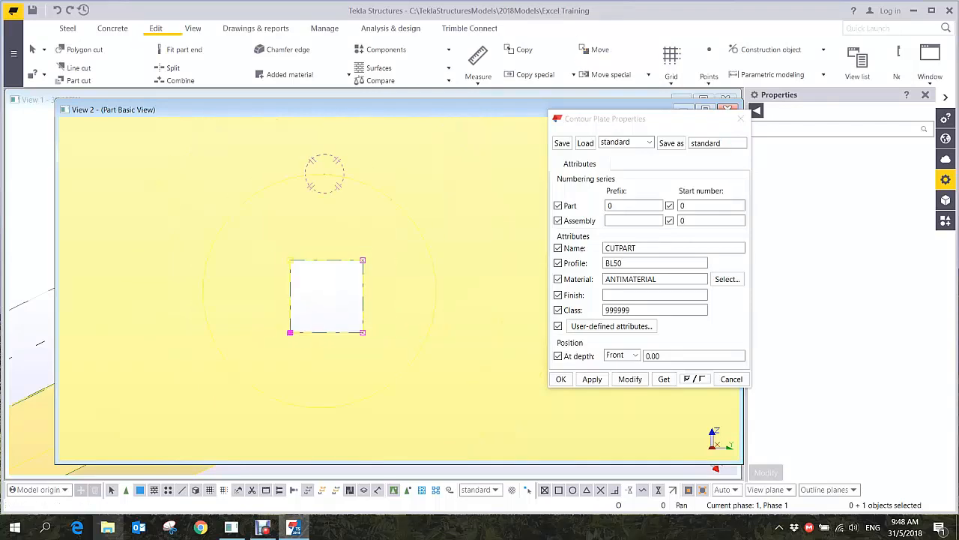
left_click(397, 345)
Change the square cut's lower-right and upper-left corners to the arc point chamfer type to make the opening circular
middle_click_drag(397, 345, 383, 282)
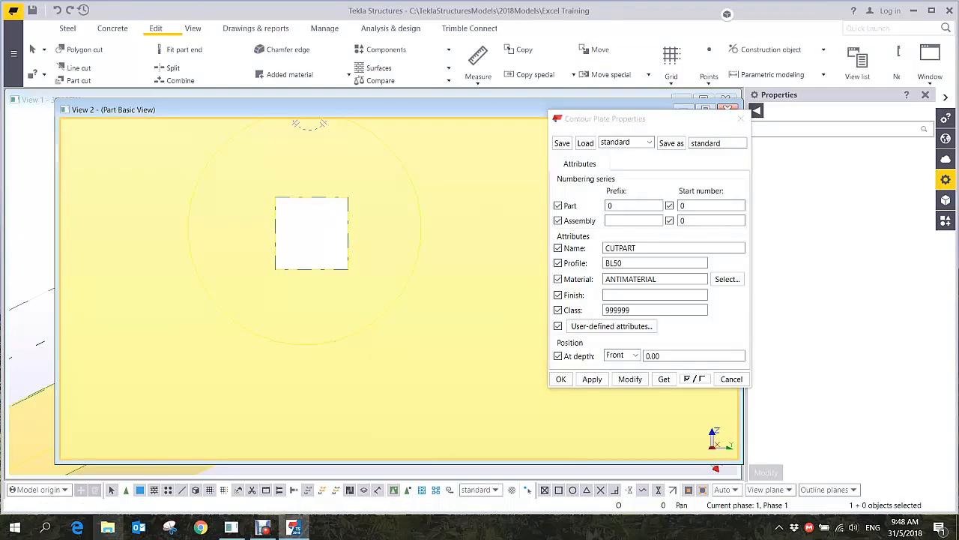
scroll(327, 280, "up", 2)
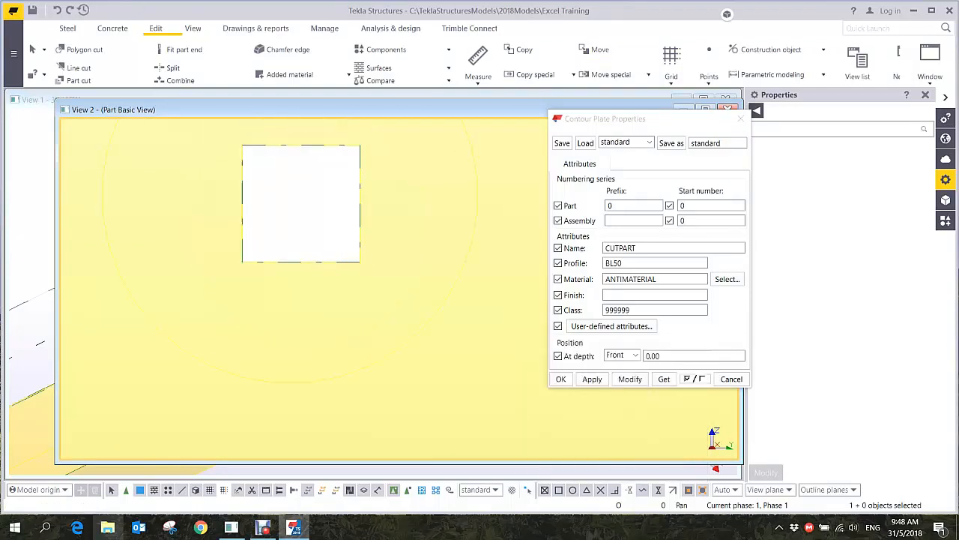
left_click(346, 263)
double_click(360, 262)
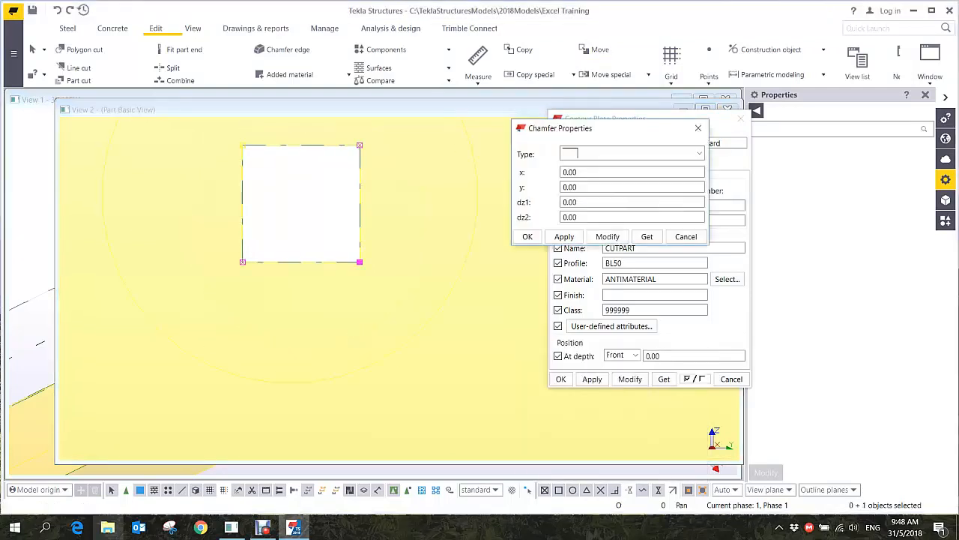
left_click(633, 154)
left_click(628, 215)
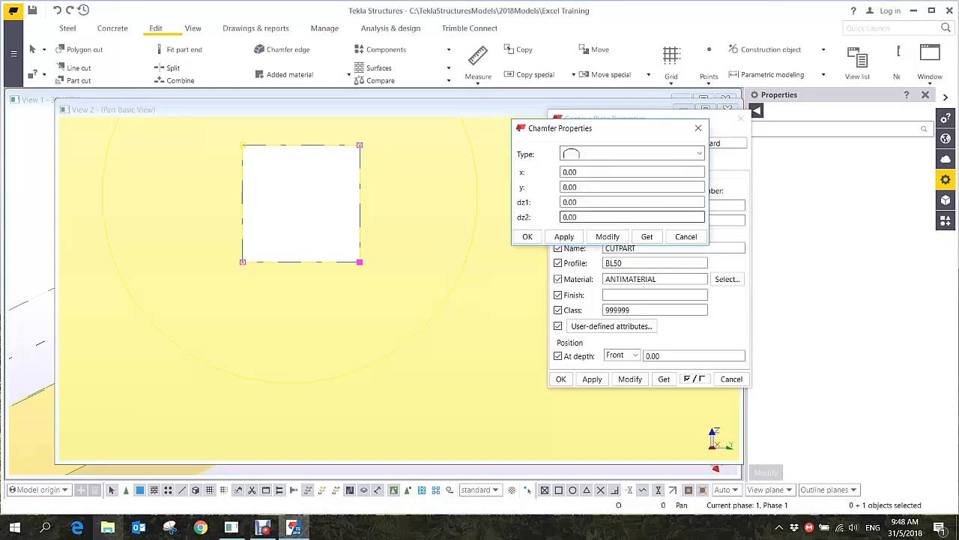
left_click(242, 144, "shift")
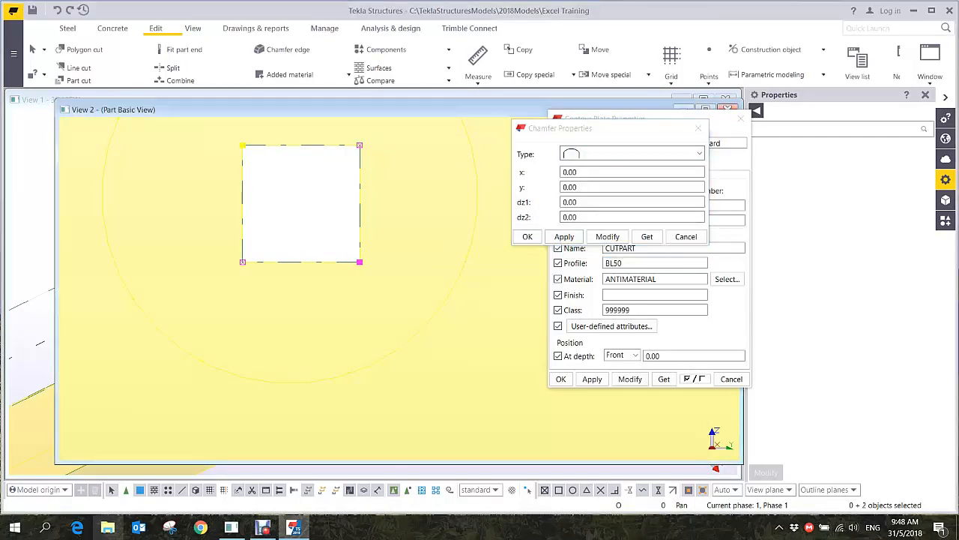
left_click(608, 236)
scroll(299, 292, "down", 4)
left_click(361, 258)
Examine the small round hole inside the circular recess in 3D, using transparent and shaded part rendering
scroll(352, 257, "down", 4)
middle_click_drag(353, 257, 434, 300, "ctrl")
scroll(420, 300, "up", 2)
left_click(395, 337)
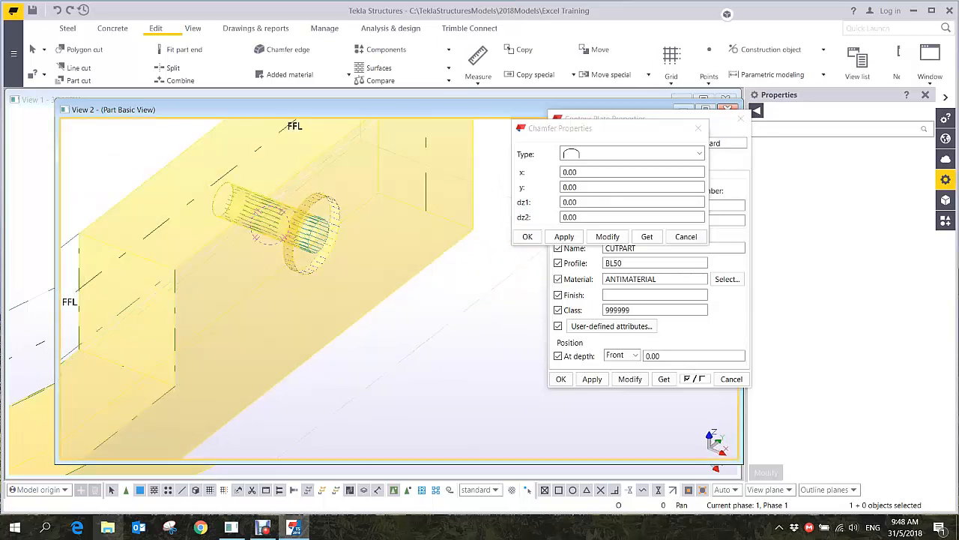
key("ctrl+4")
scroll(395, 337, "up", 2)
scroll(311, 227, "up", 2)
key("ctrl+2")
middle_click_drag(310, 227, 365, 294, "ctrl")
key("ctrl+4")
scroll(367, 326, "down", 2)
scroll(364, 294, "down", 2)
scroll(366, 297, "down", 3)
scroll(366, 297, "up", 5)
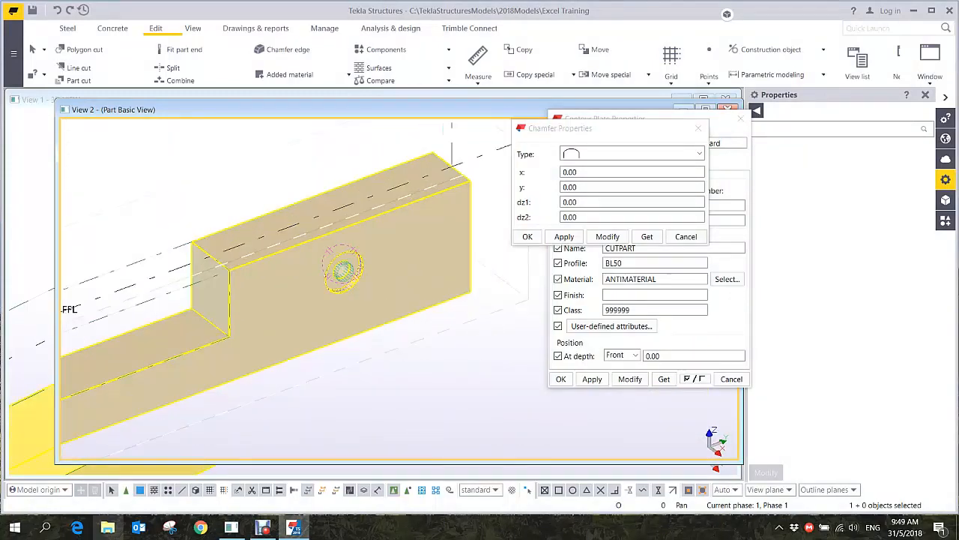
Close the Chamfer Properties and Contour Plate Properties dialogs
left_click(686, 236)
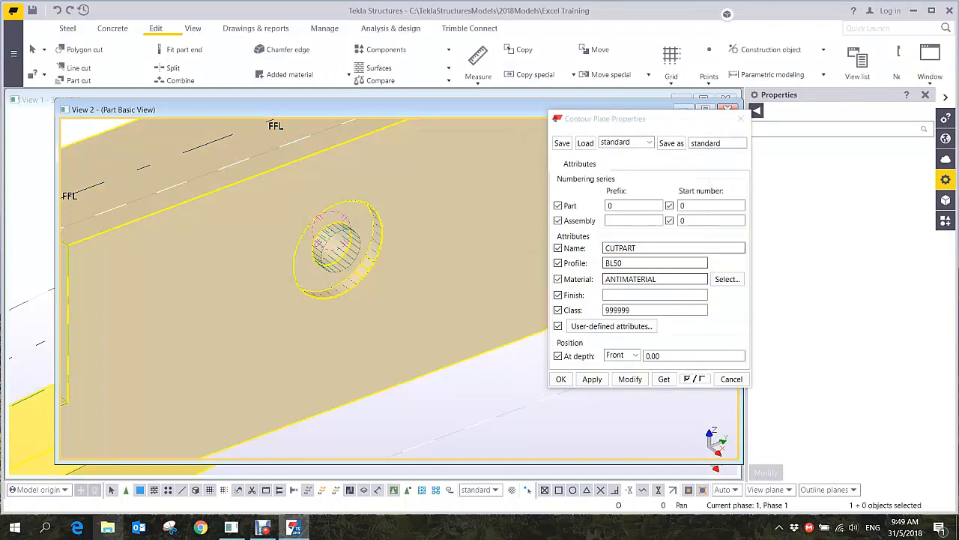
left_click(731, 379)
scroll(525, 240, "down", 4)
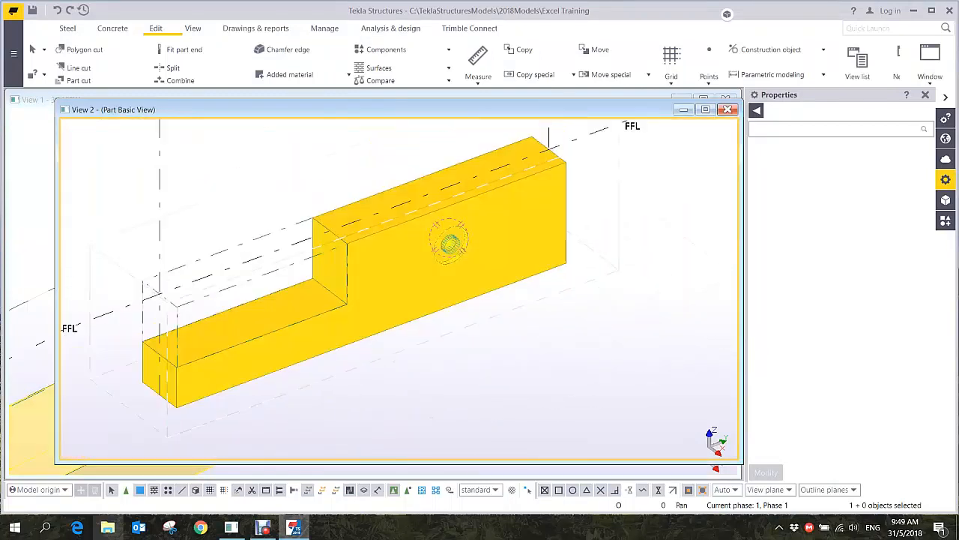
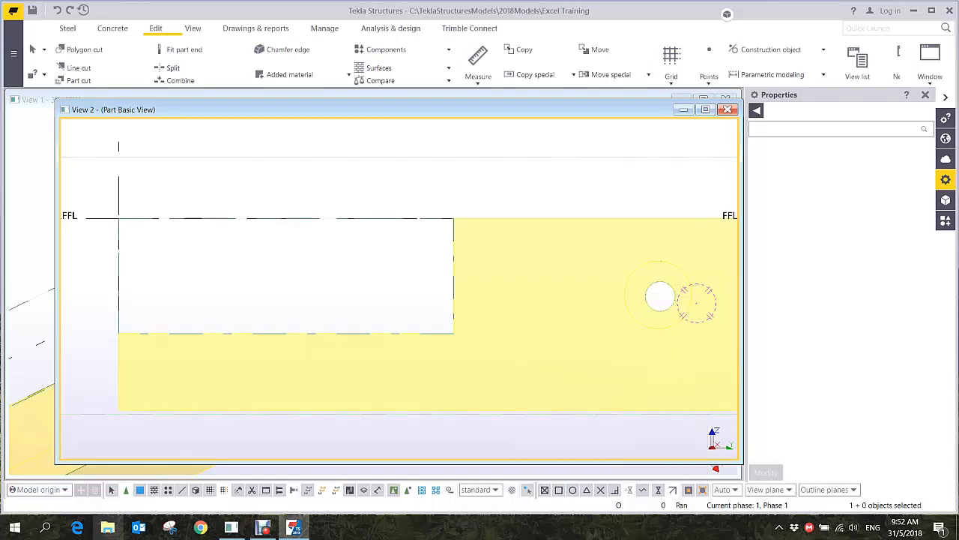
Add points on the end notch's right and bottom edges, 350 mm and 925 mm from their shared corner, and pull that corner inward
left_click(434, 333)
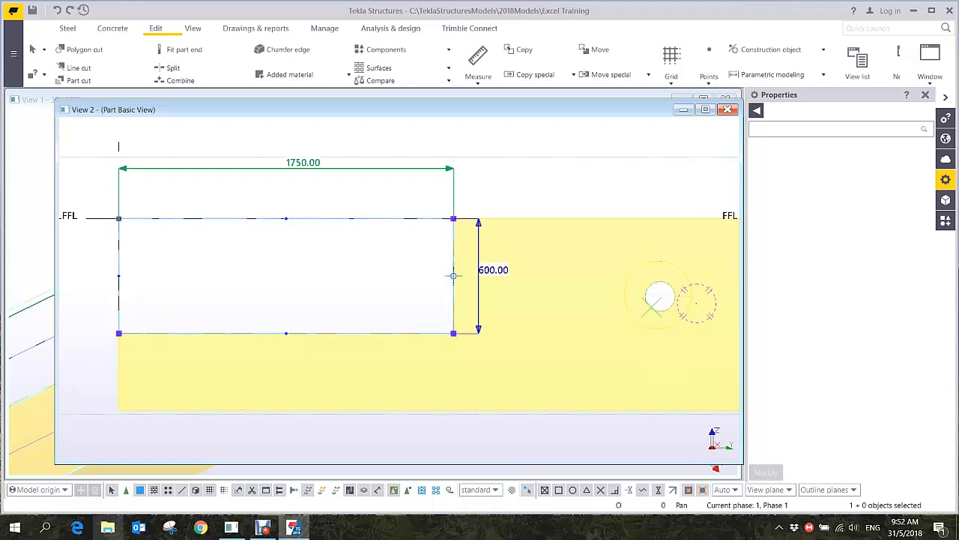
left_click_drag(453, 275, 454, 267)
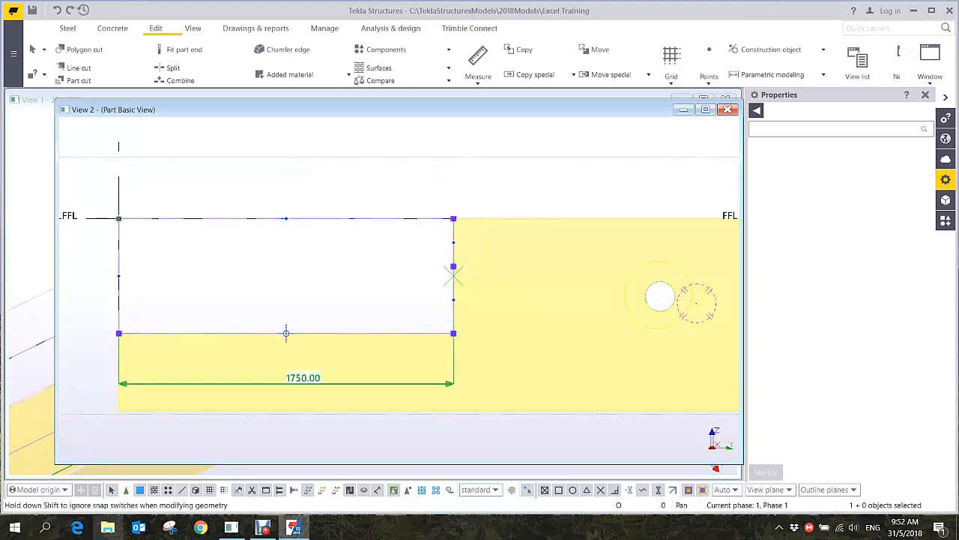
left_click_drag(286, 333, 276, 333)
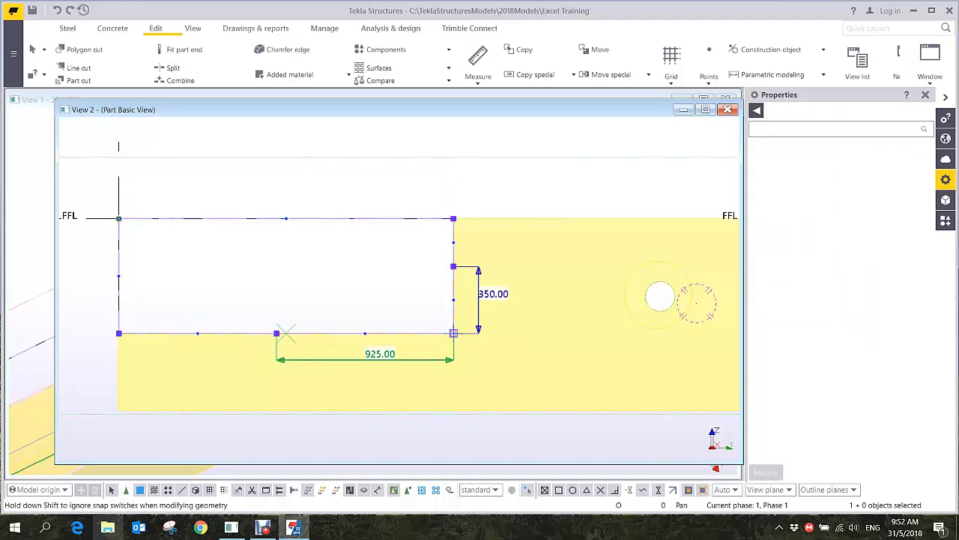
left_click_drag(454, 332, 280, 267)
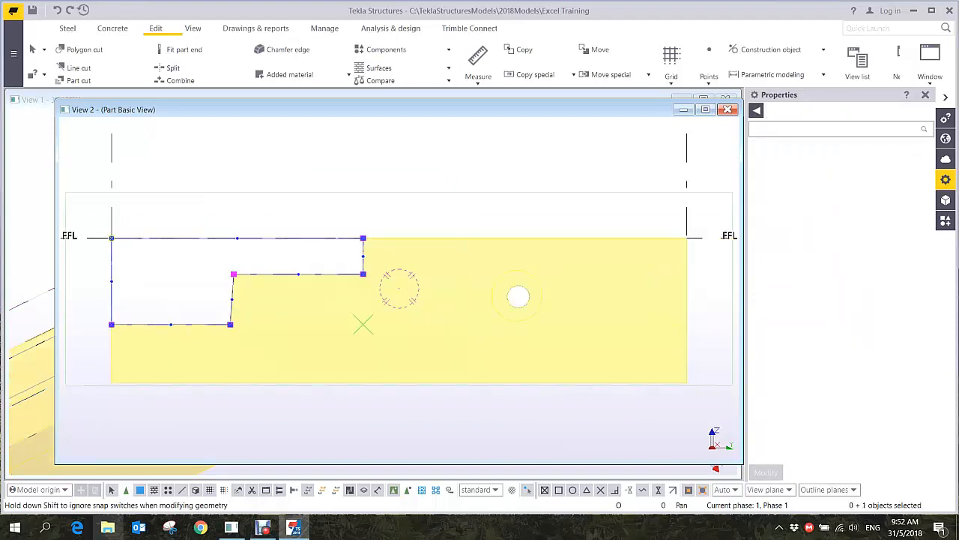
Shift the stepped notch's inner corner slightly left to straighten its vertical edge and check the alignment
middle_click_drag(234, 275, 347, 285)
scroll(347, 285, "up", 4)
scroll(347, 284, "up", 1)
left_click_drag(347, 284, 335, 284)
scroll(339, 307, "down", 4)
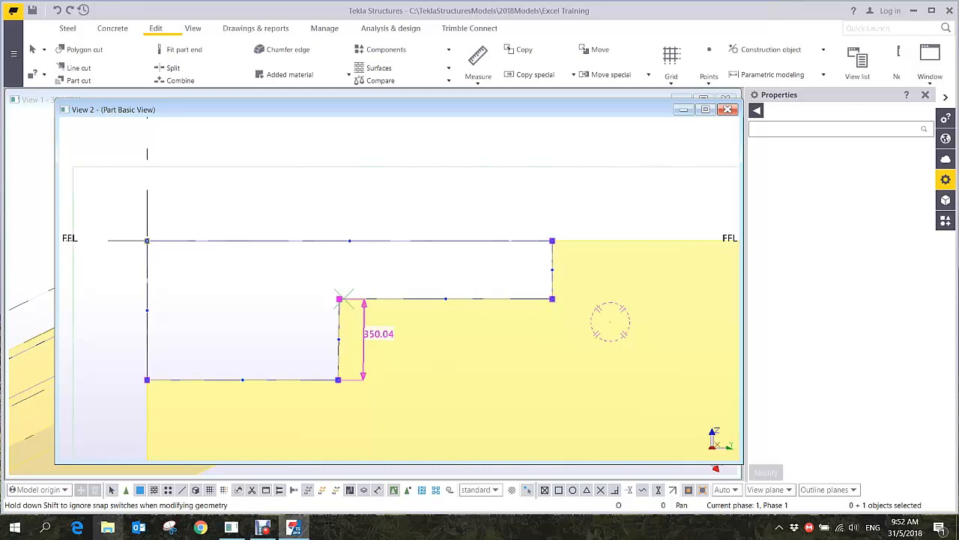
scroll(340, 389, "up", 2)
scroll(338, 360, "up", 2)
scroll(338, 360, "down", 3)
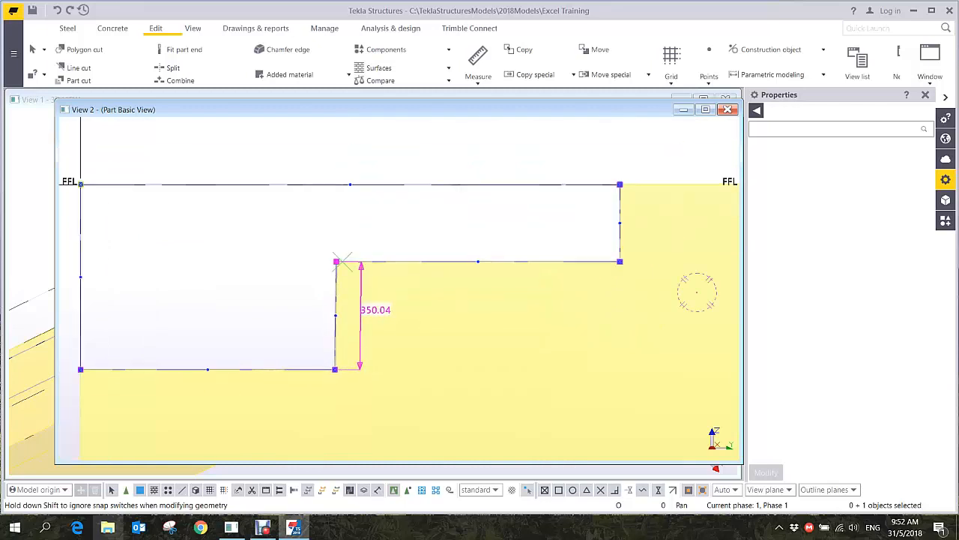
scroll(339, 259, "down", 1)
scroll(337, 260, "up", 1)
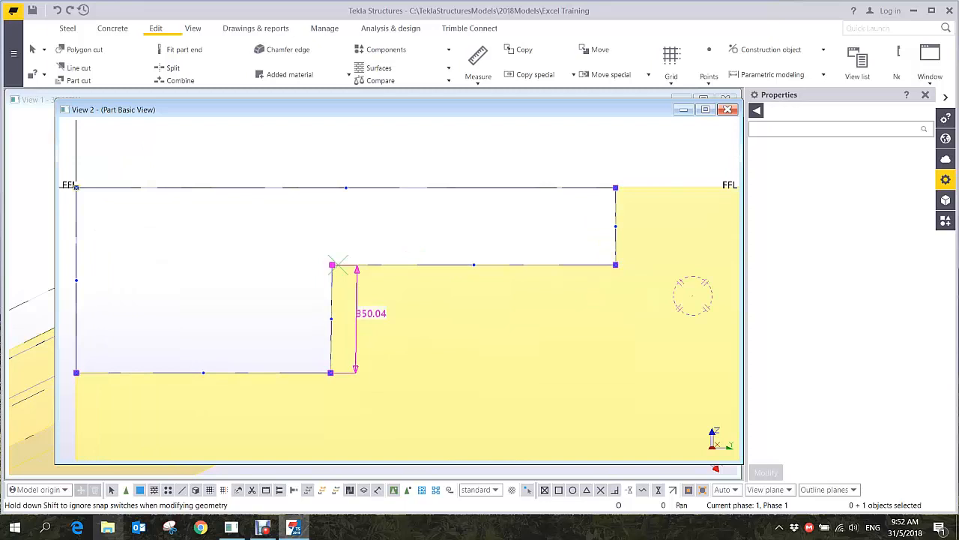
Undo the handle edits to the end notch to restore its rectangular shape, and deselect the cut
key("ctrl+z")
key("ctrl+z")
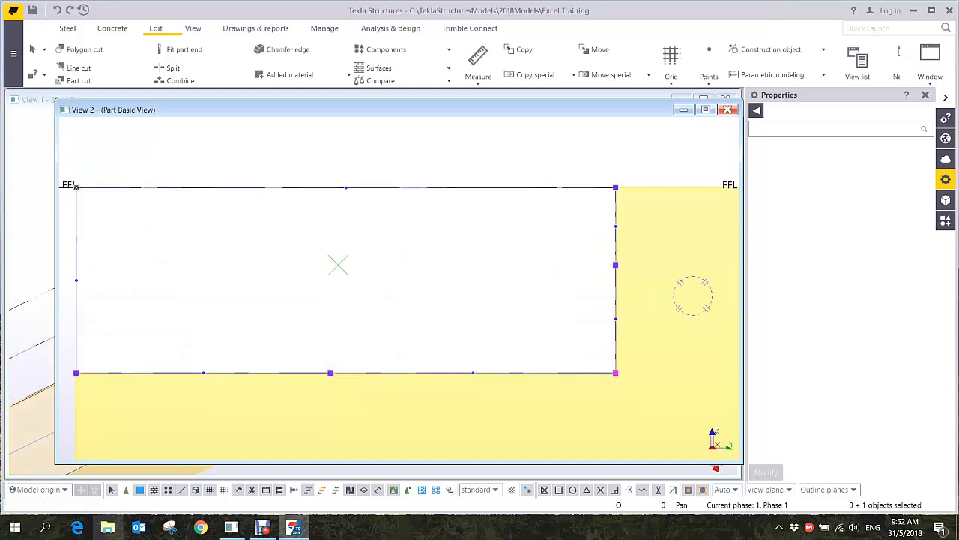
key("ctrl+z")
key("ctrl+z")
left_click(339, 260)
scroll(384, 312, "down", 1)
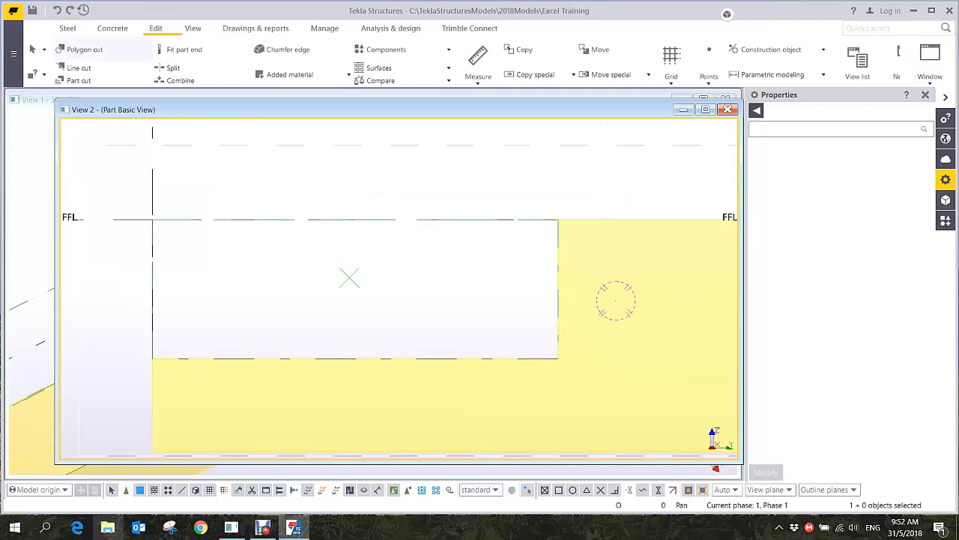
Polygon-cut the end notch's cutting object with a 700 by 300 mm rectangle at its lower inner corner, and delete that cut
left_click(85, 49)
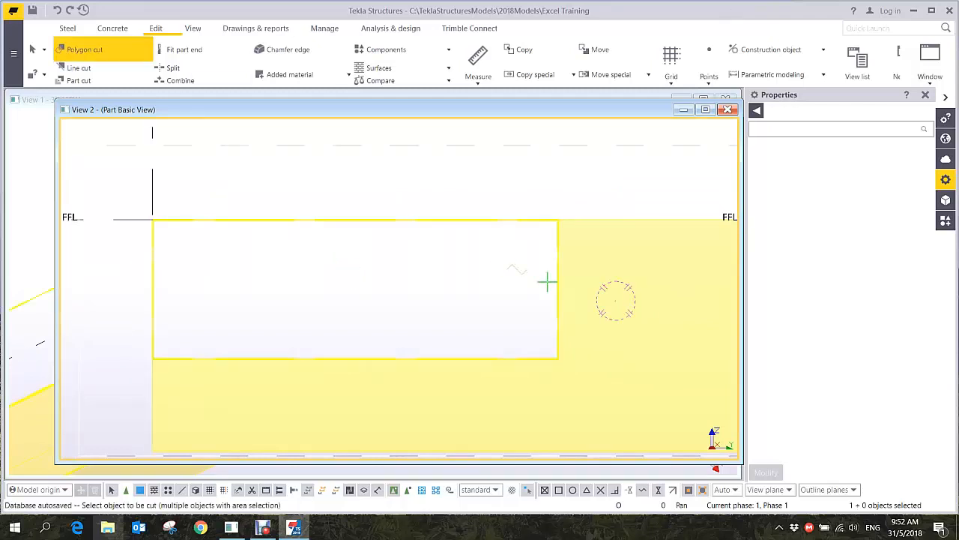
left_click(557, 358)
left_click(396, 358)
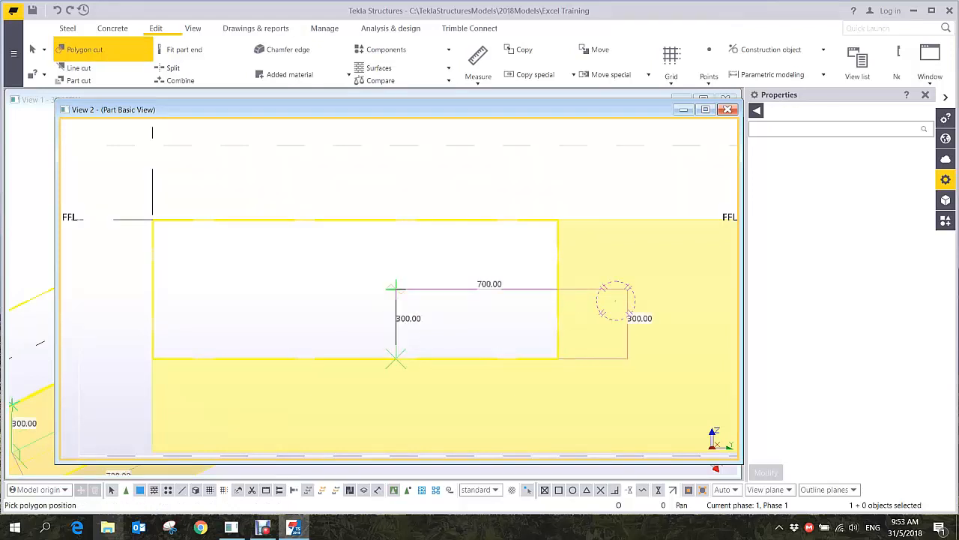
left_click(396, 287)
middle_click(392, 287)
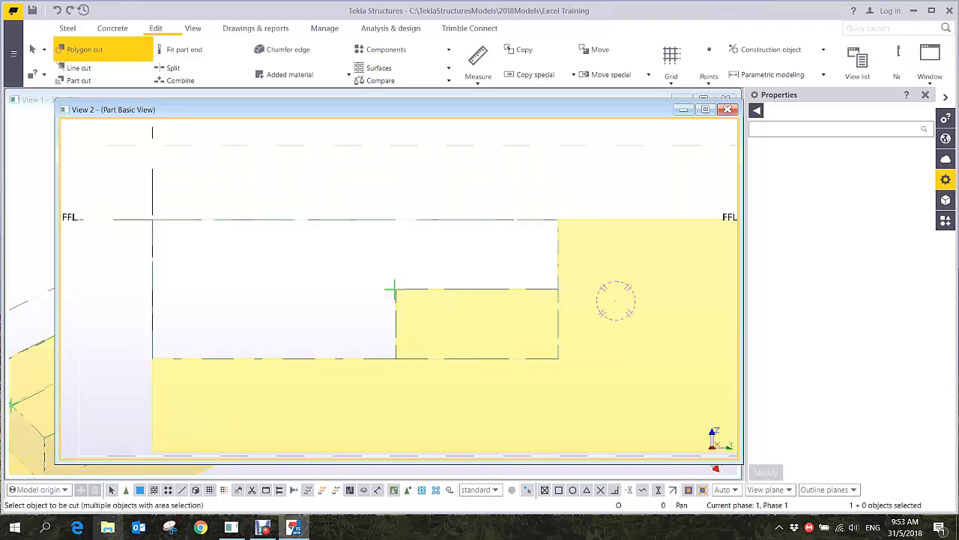
right_click(515, 173)
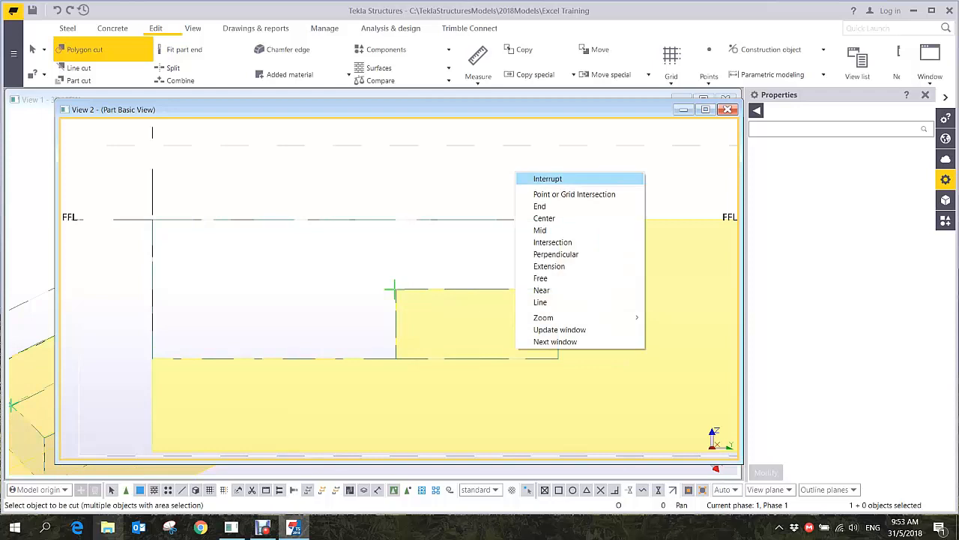
left_click(547, 179)
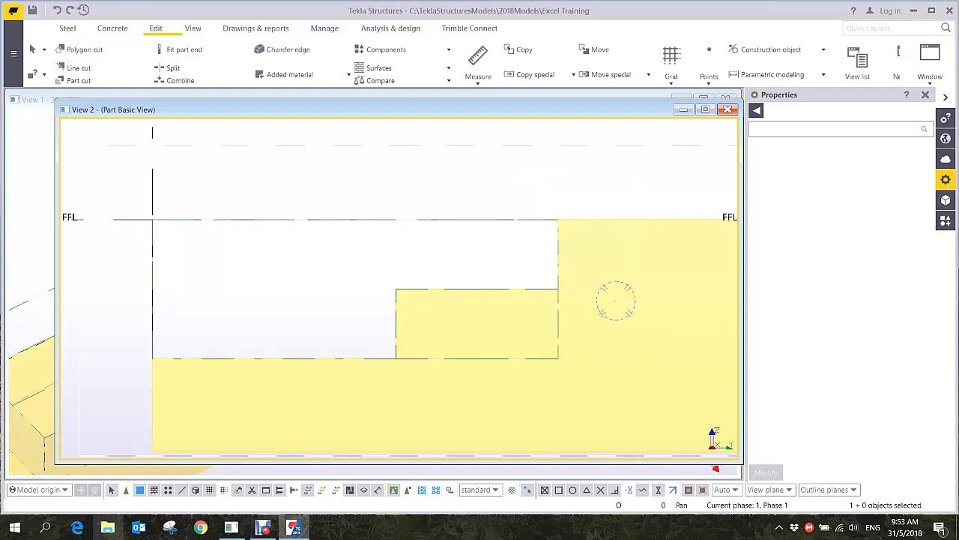
key("Delete")
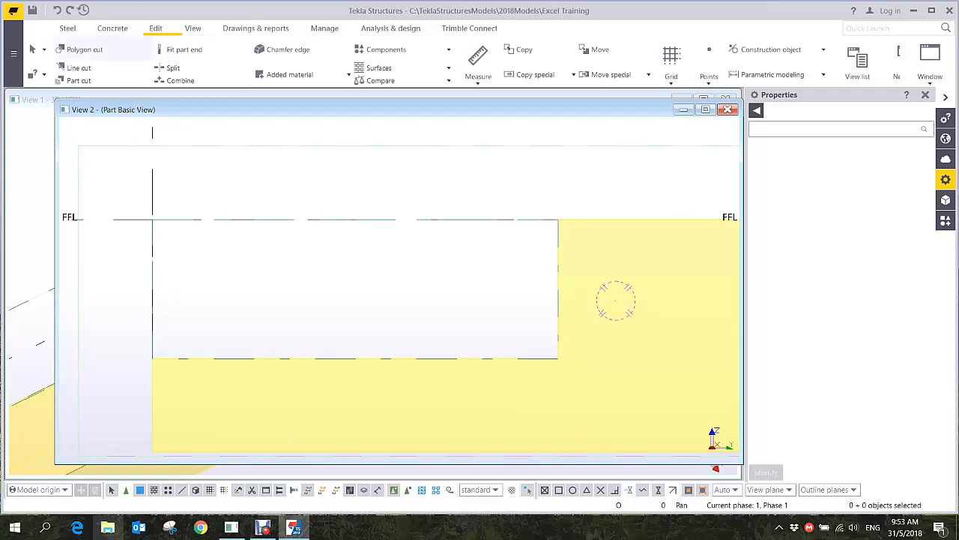
Polygon-cut the end notch's cutting object to restore a 1050 by 300 mm block with a 300 by 150 mm opening at its base
left_click(84, 50)
left_click(388, 220)
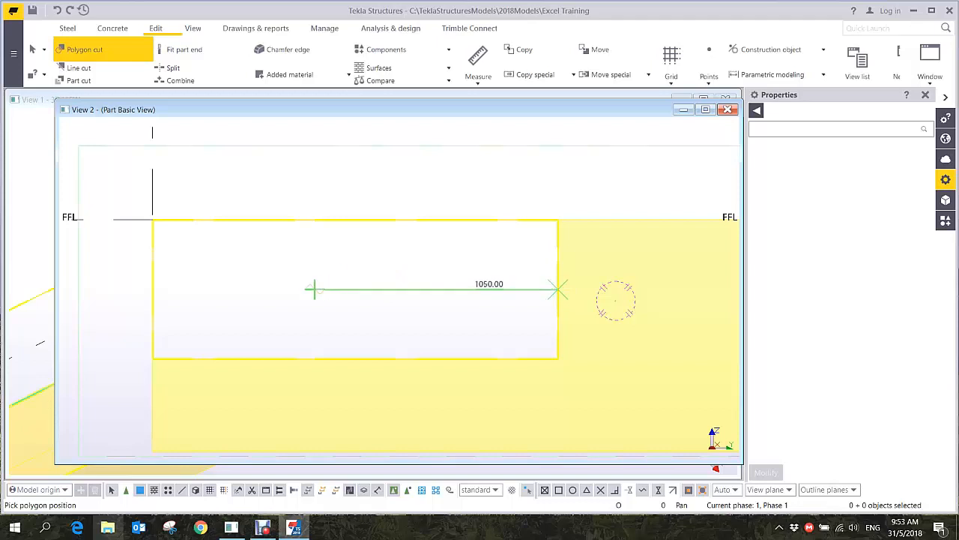
left_click(315, 358)
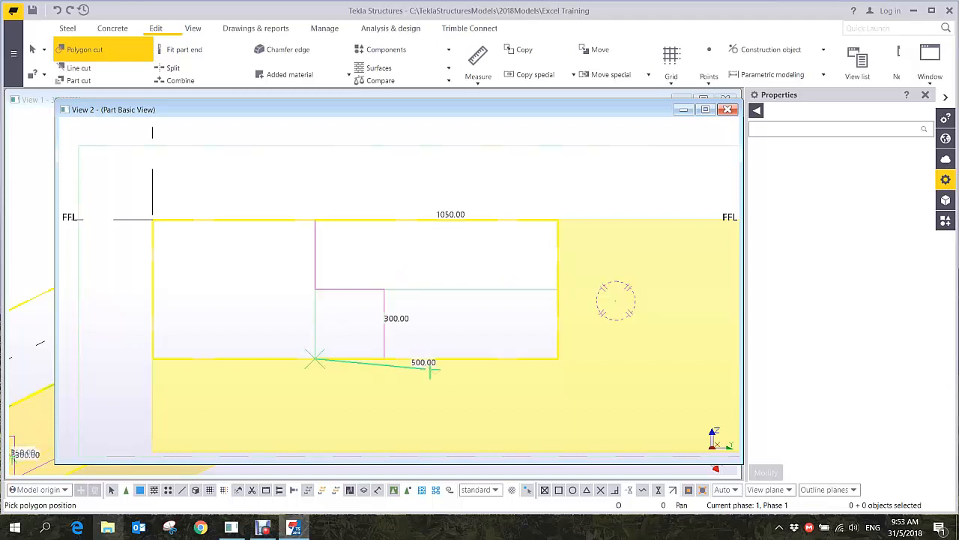
left_click(407, 358)
left_click(407, 324)
left_click(477, 325)
left_click(477, 359)
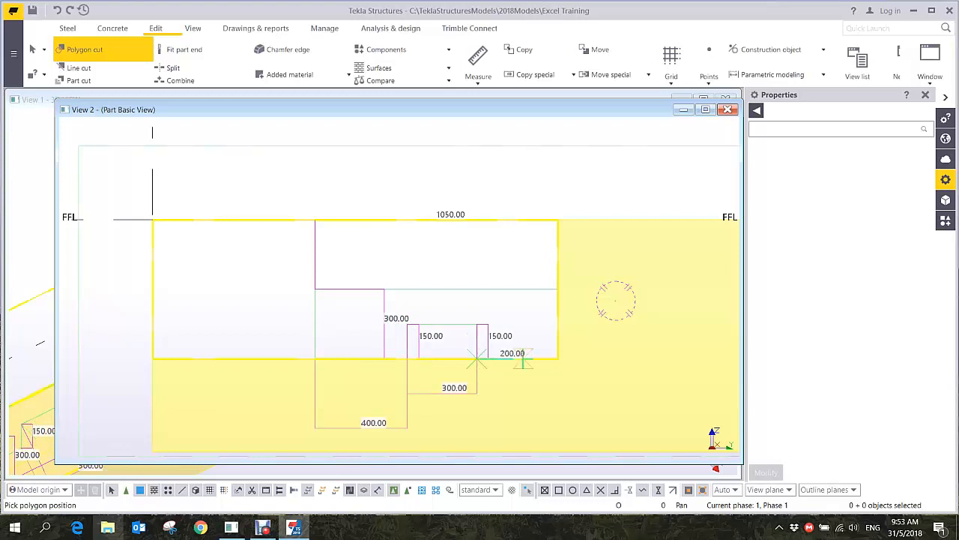
left_click(558, 358)
middle_click(621, 194)
right_click(621, 194)
left_click(621, 194)
middle_click_drag(616, 301, 463, 374, "ctrl")
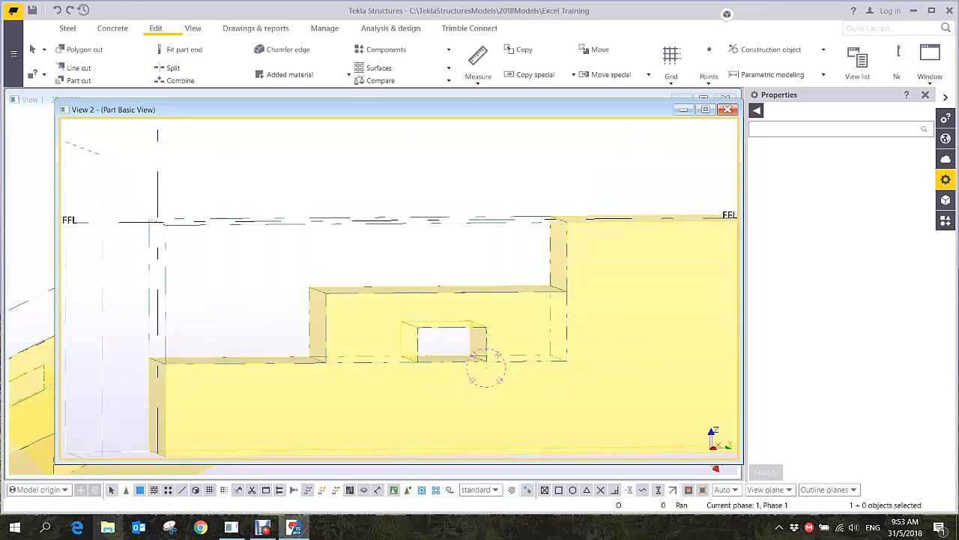
middle_click_drag(486, 367, 420, 281, "ctrl")
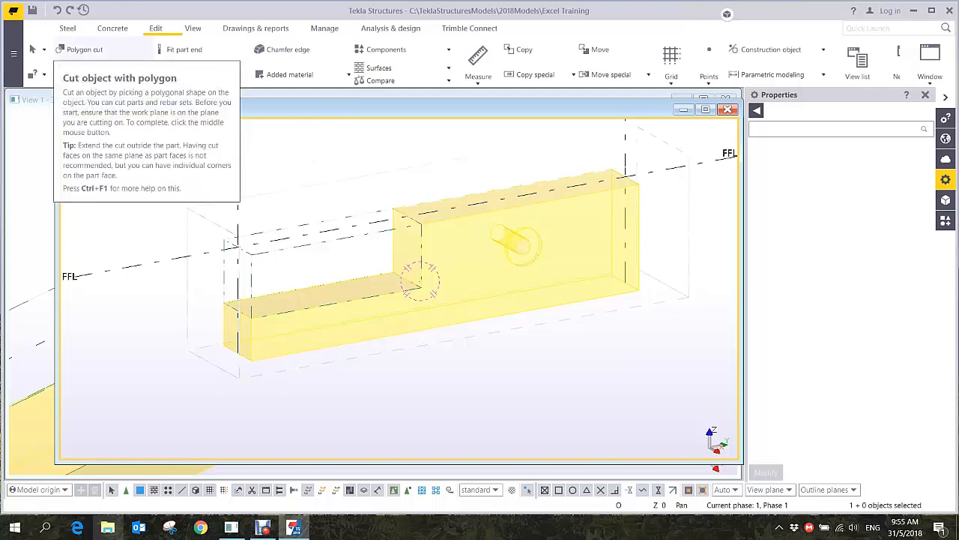
In the 3D view, start a concrete beam with profile D100 and its depth position set to Middle
middle_click_drag(420, 281, 324, 269)
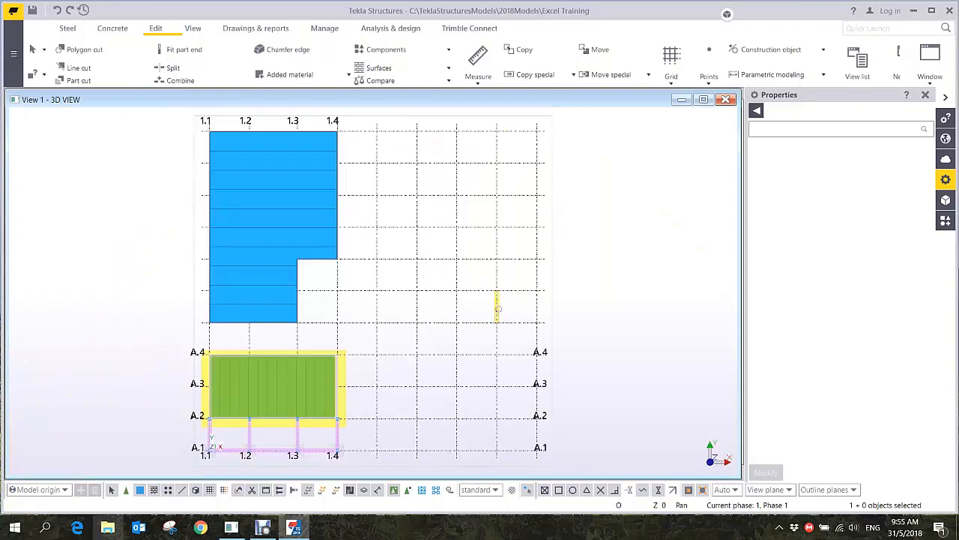
scroll(497, 308, "up", 10)
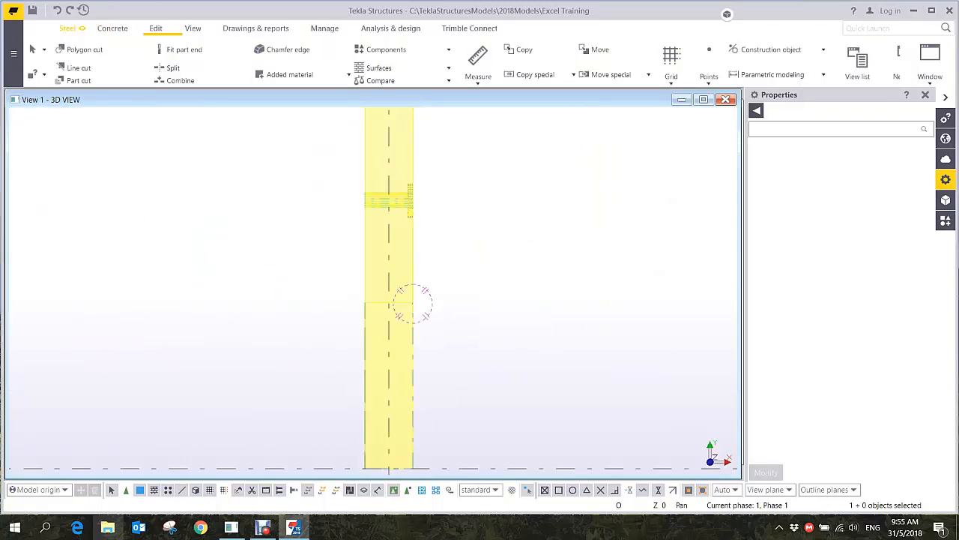
left_click(112, 28)
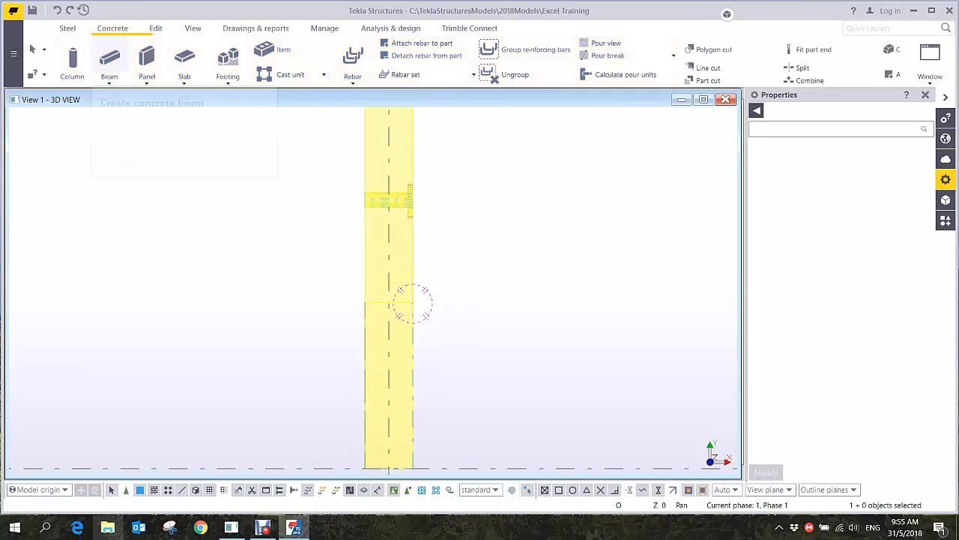
left_click(110, 59)
left_click(110, 83)
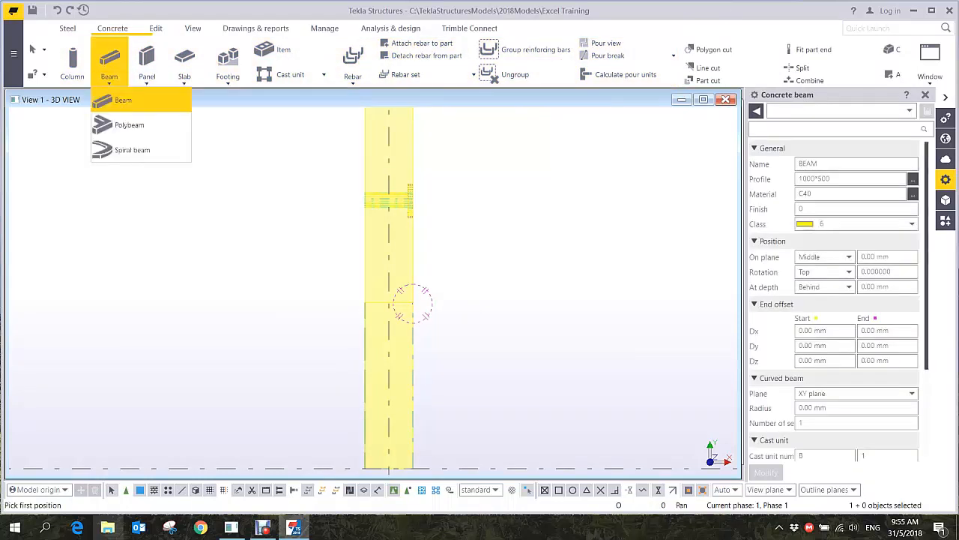
left_click(121, 99)
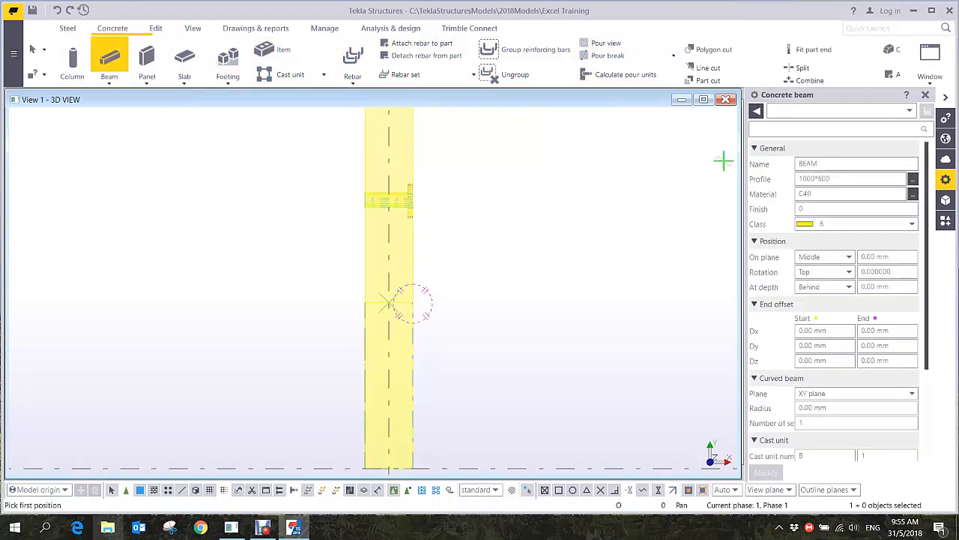
left_click(839, 179)
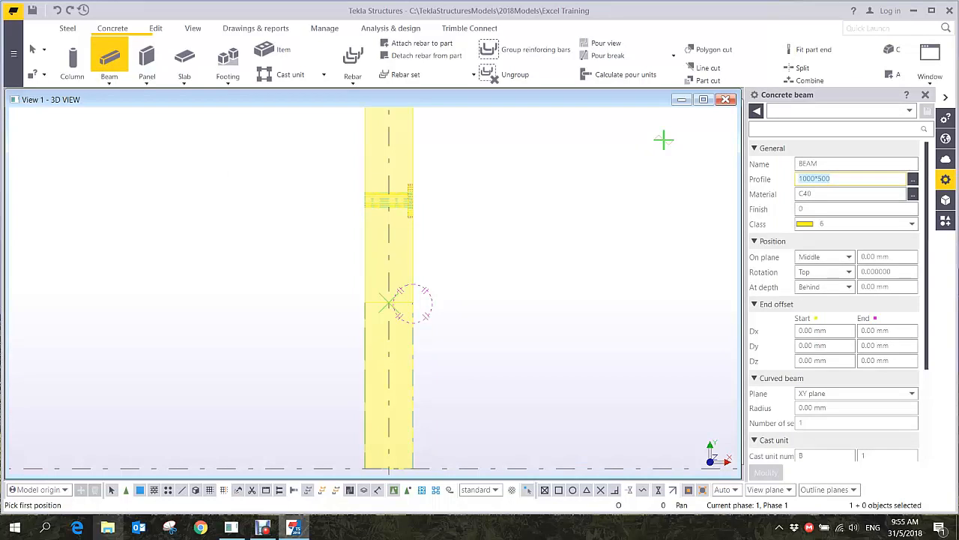
type("D100")
left_click(849, 287)
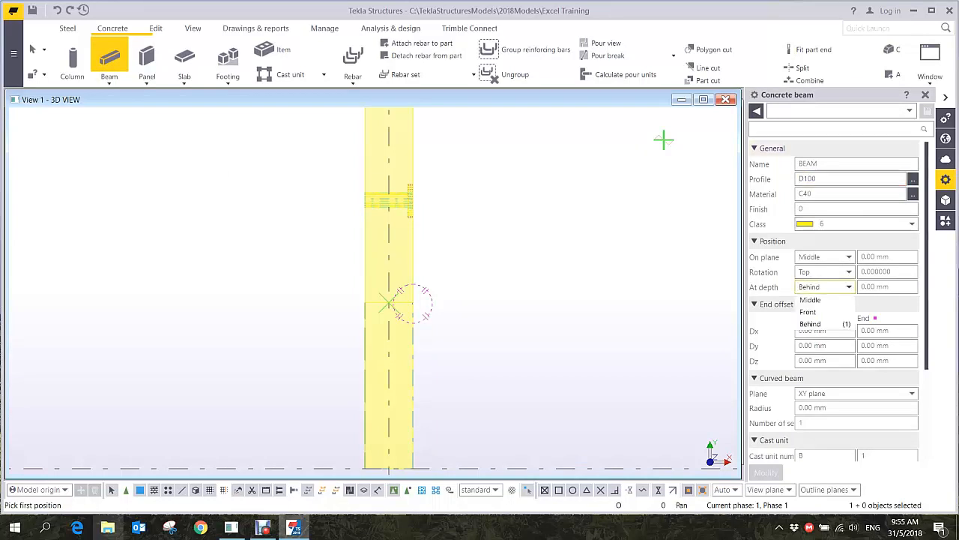
left_click(813, 299)
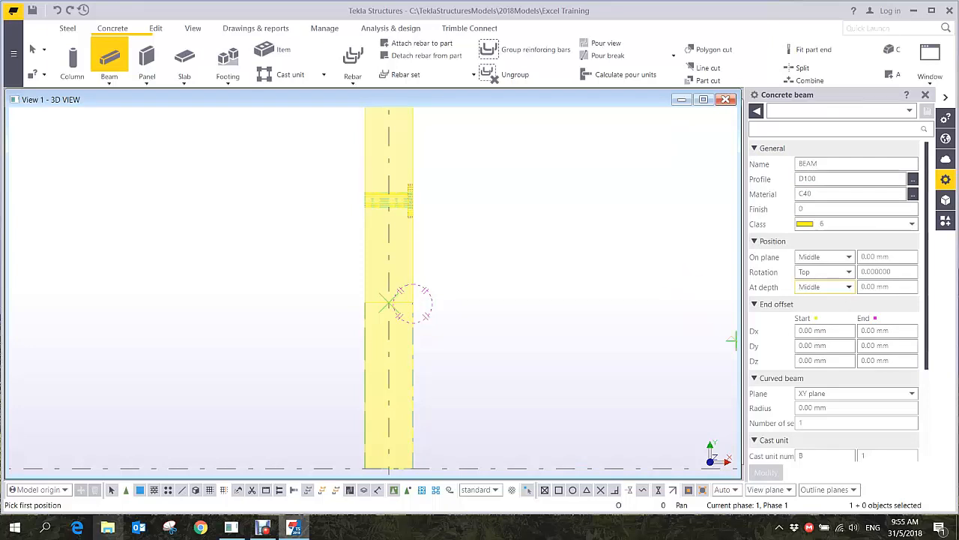
Place the round beam diagonally across the concrete beam's intact end, about 1400 mm long, and end the command
middle_click_drag(394, 215, 382, 276)
scroll(385, 277, "down", 1)
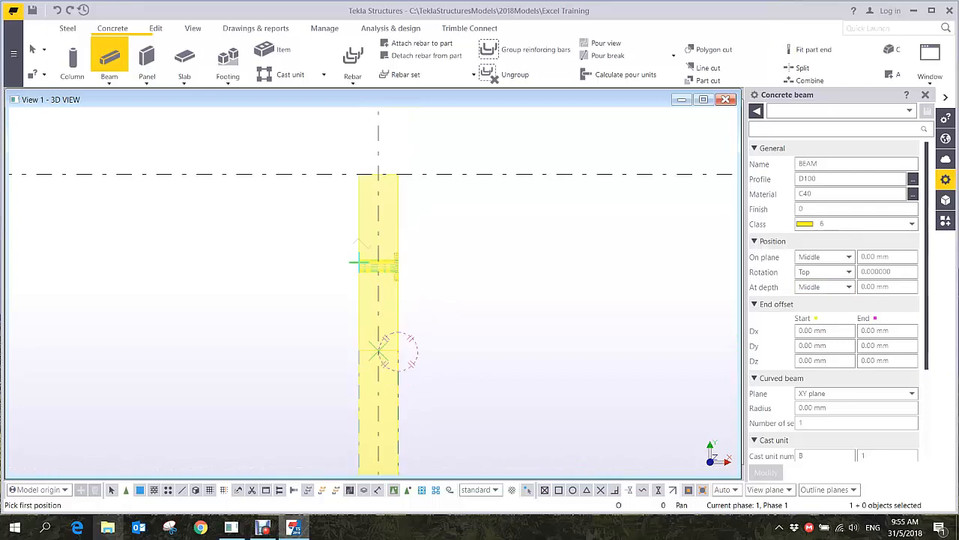
left_click(328, 195)
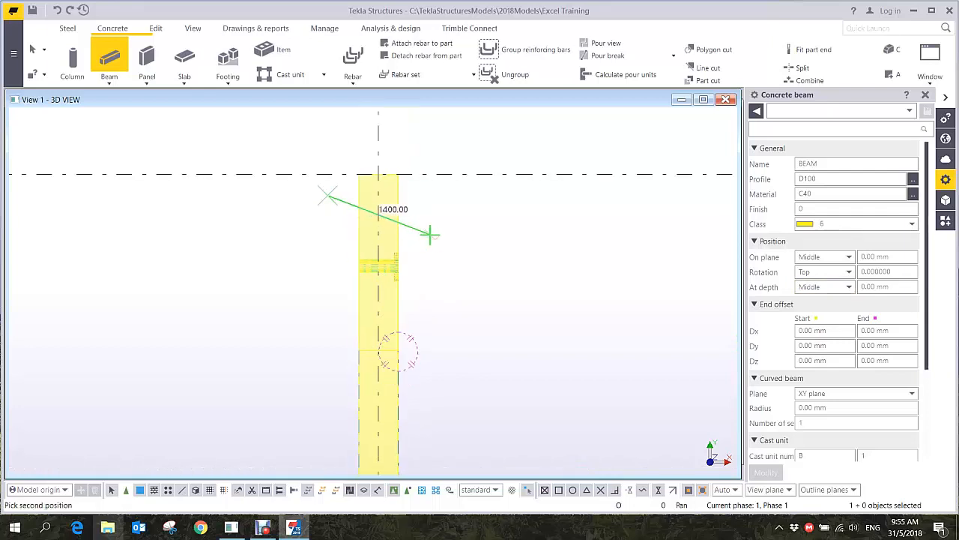
left_click(430, 235)
right_click(443, 196)
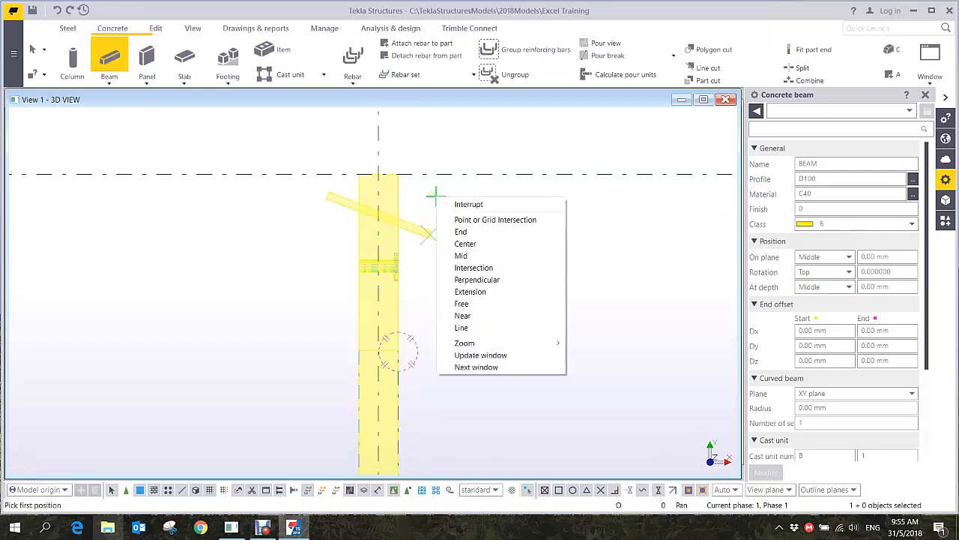
left_click(458, 200)
Change the diagonal round beam's class to 2
scroll(418, 216, "up", 2)
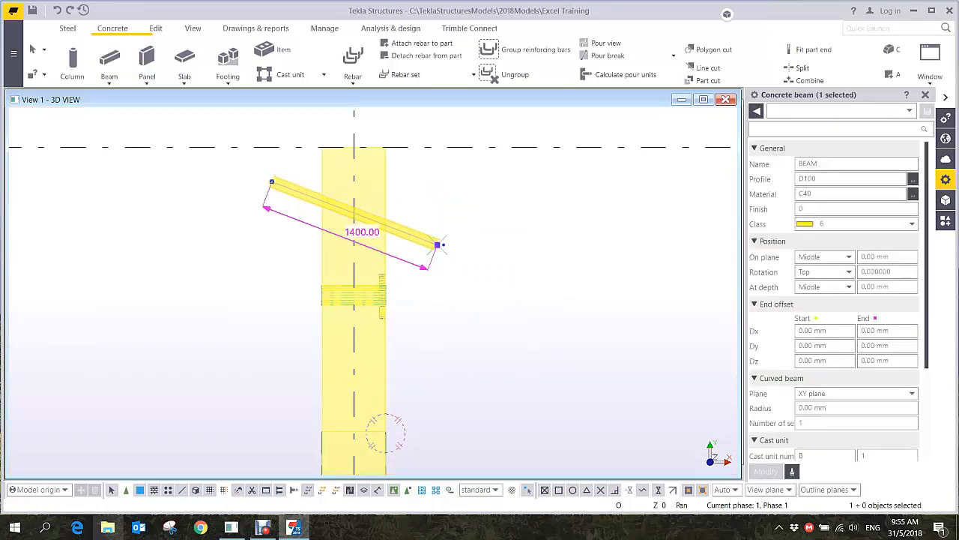
left_click(820, 223)
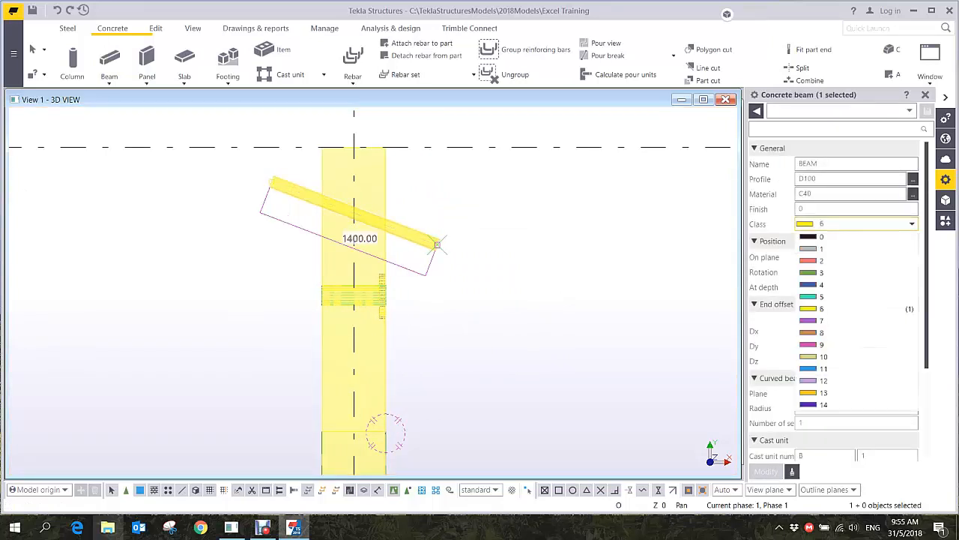
left_click(822, 261)
left_click(766, 472)
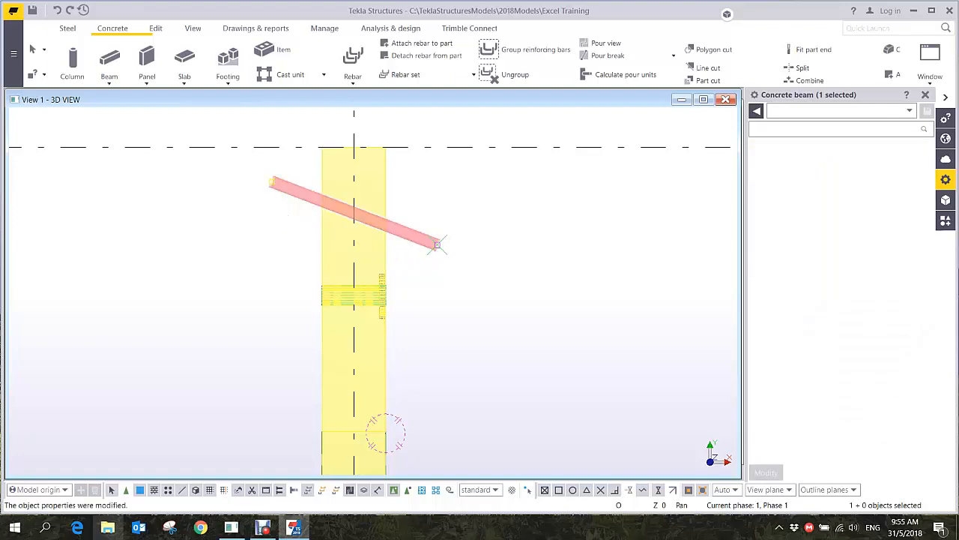
In the part view, move the round beam linearly by dZ -200 mm and expand the work area to include it
key("ctrl+Tab")
scroll(324, 268, "up", 3)
middle_click_drag(325, 269, 455, 272, "ctrl")
scroll(409, 349, "down", 2)
scroll(367, 271, "up", 2)
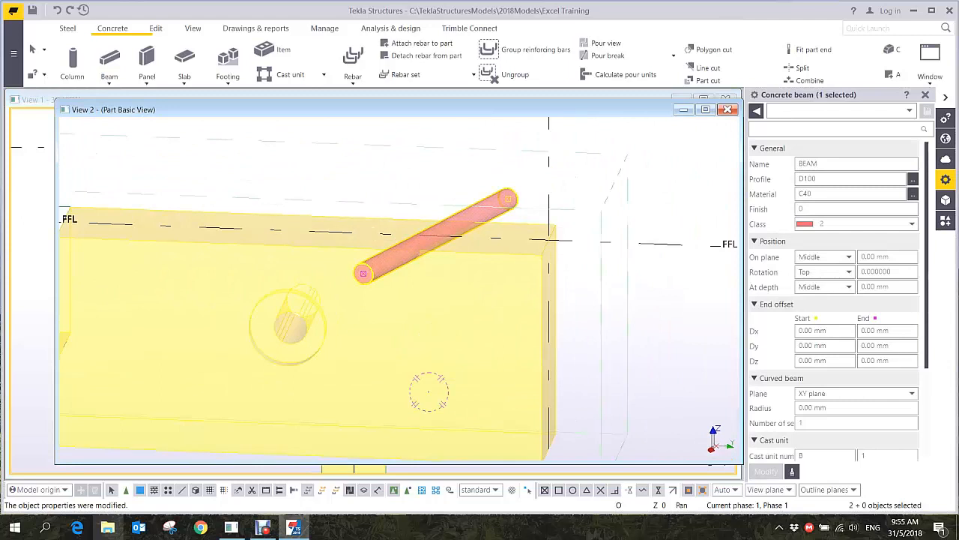
right_click(374, 201)
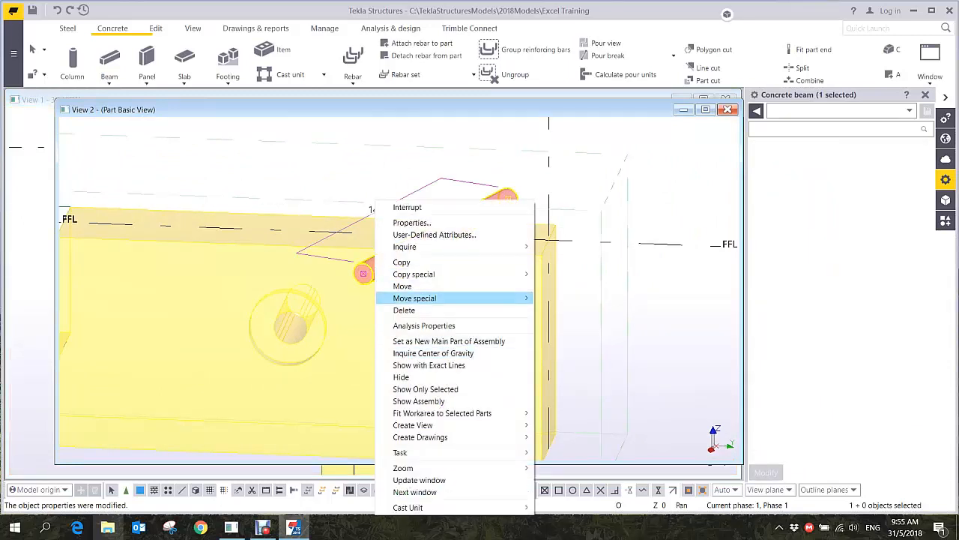
mouse_move(414, 298)
left_click(562, 297)
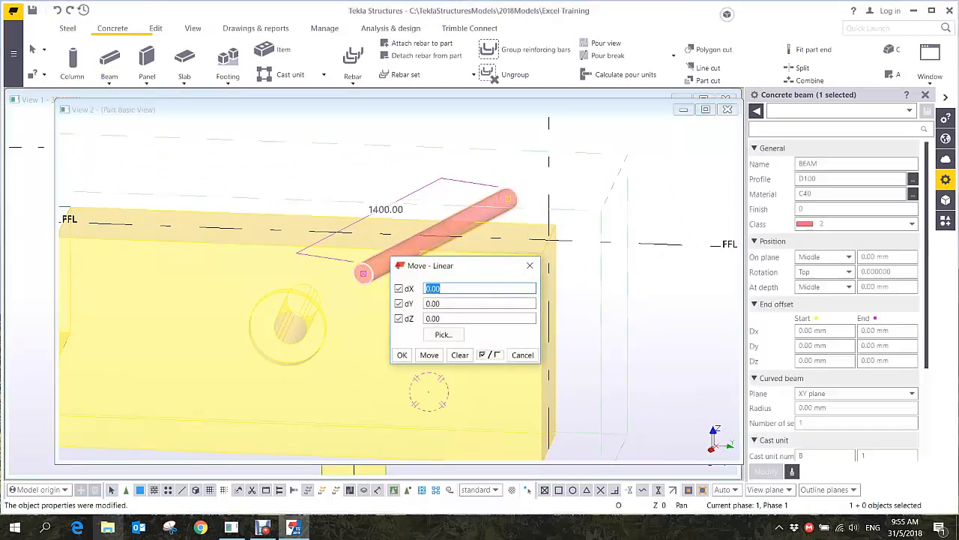
key("Tab")
key("Tab")
type("-200")
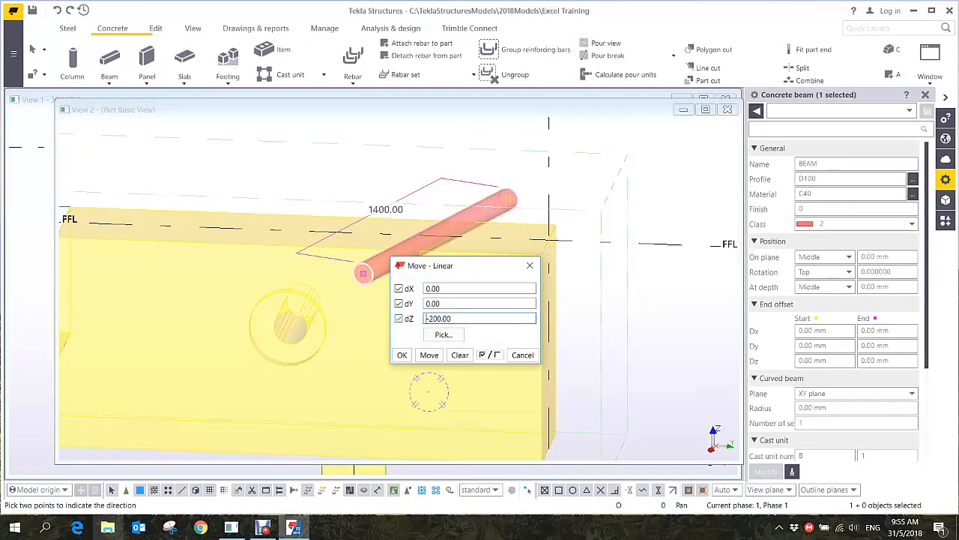
left_click(429, 355)
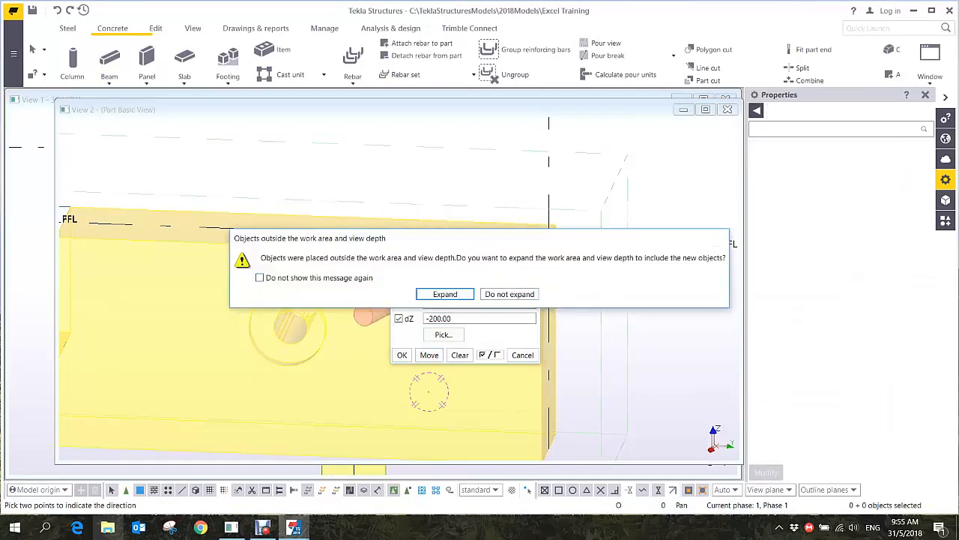
key("Return")
scroll(487, 202, "down", 2)
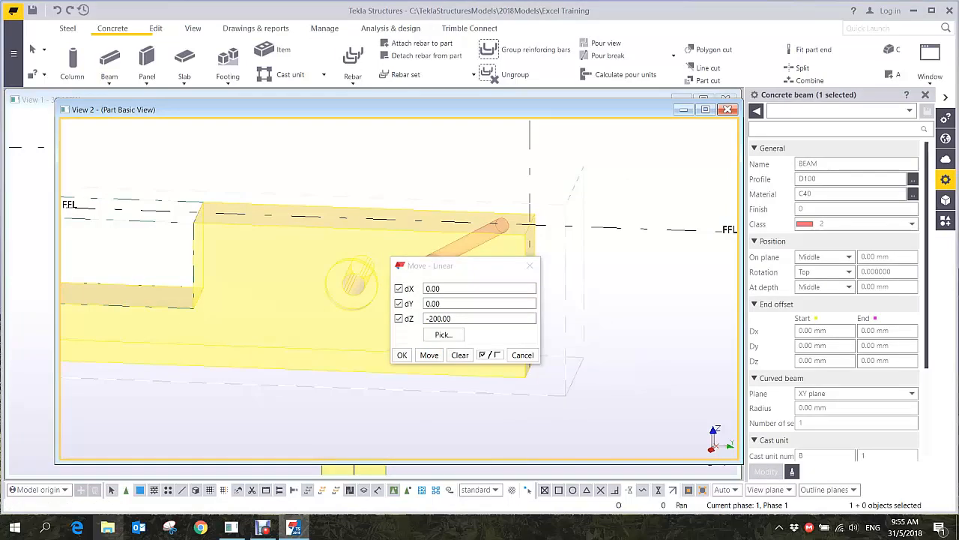
left_click(529, 265)
Cut the concrete beam with the diagonal round beam using Part cut and end the command
scroll(447, 328, "up", 3)
mouse_move(465, 359)
middle_mouse_down("ctrl")
mouse_move(438, 281)
mouse_move(407, 310)
middle_mouse_up("ctrl")
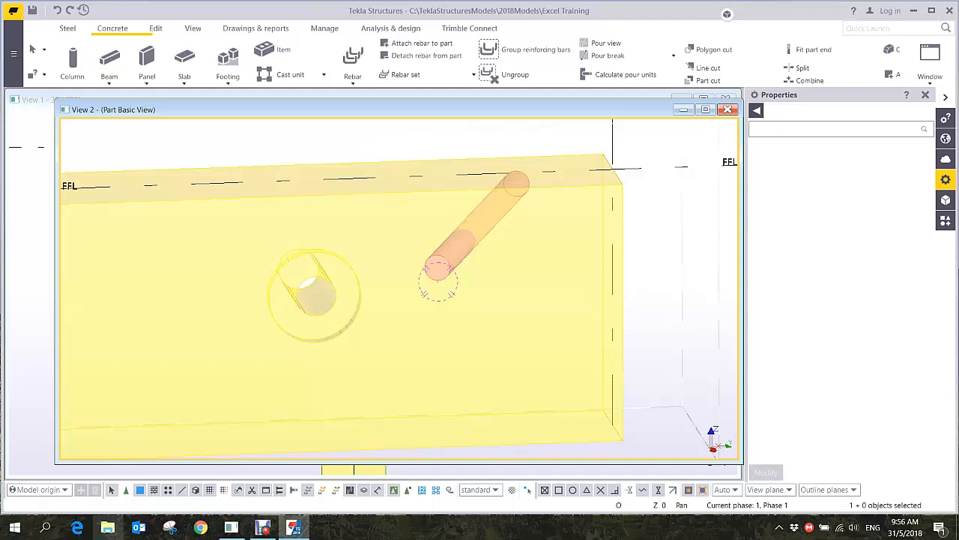
left_click(156, 29)
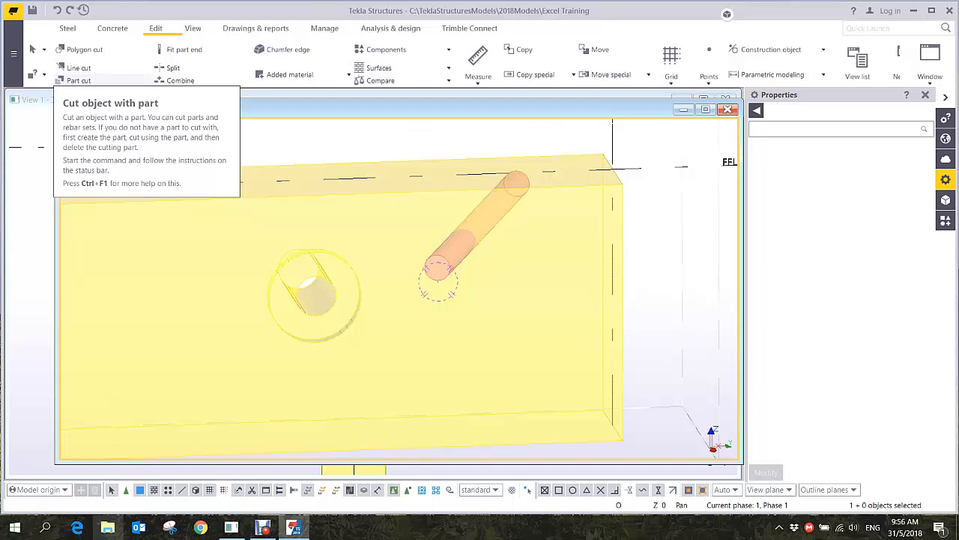
left_click(78, 80)
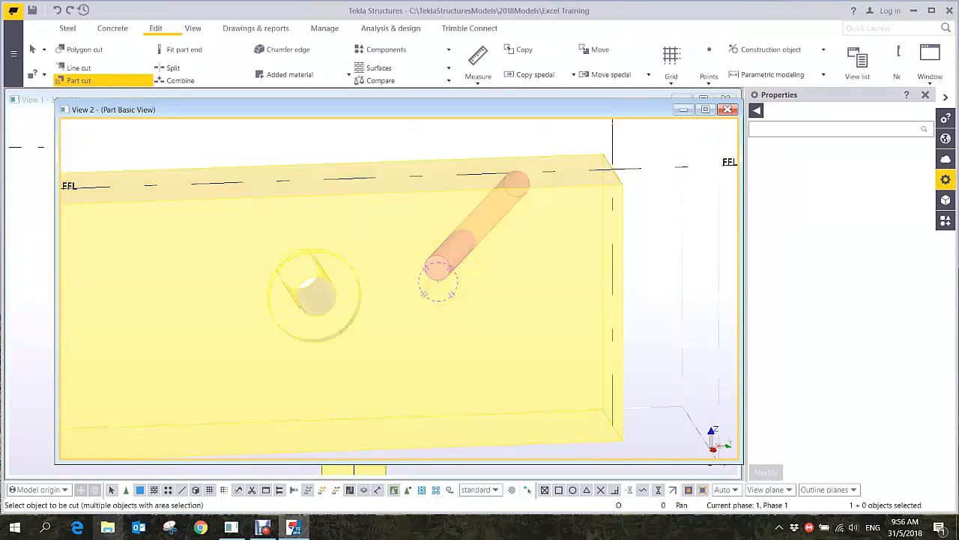
left_click(390, 337)
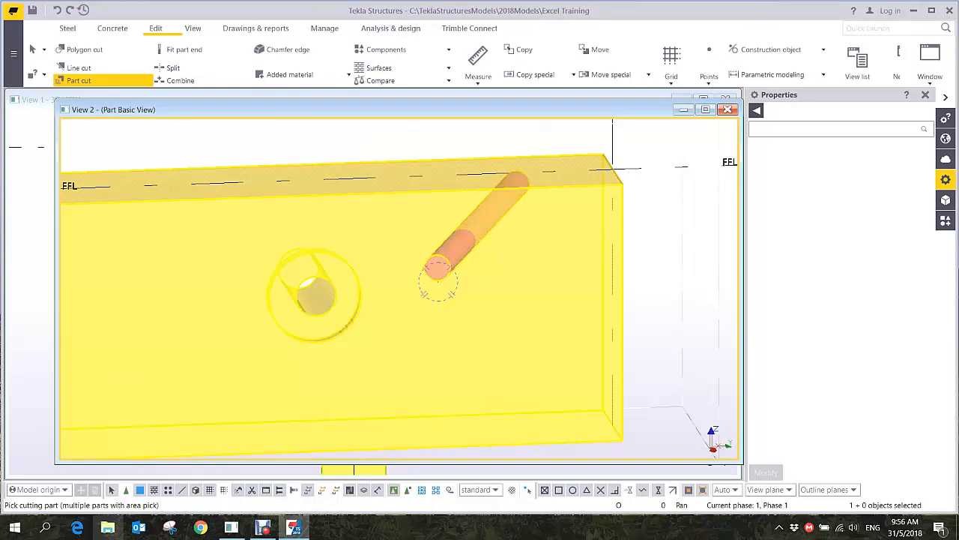
left_click(467, 239)
right_click(422, 122)
left_click(450, 128)
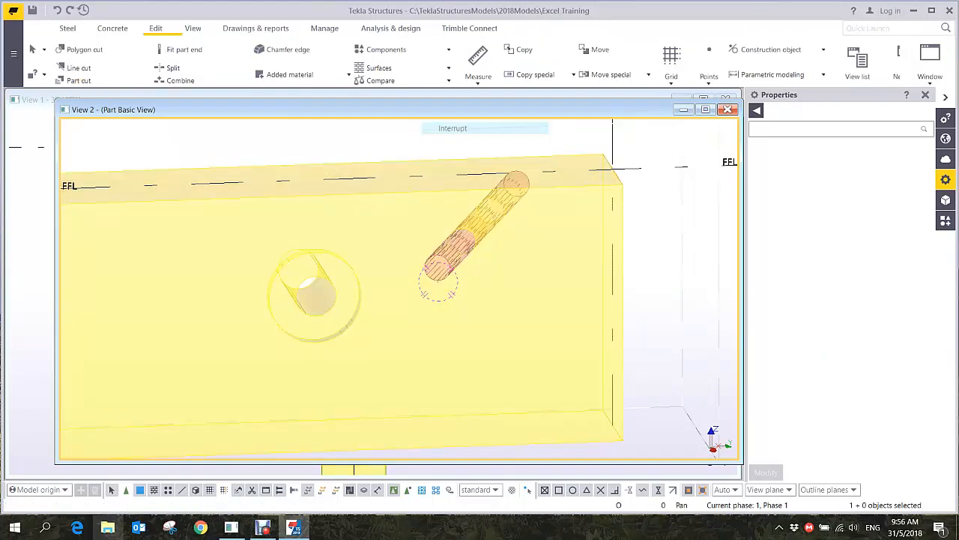
Hide the diagonal round beam and look through the resulting round opening
scroll(613, 226, "up", 2)
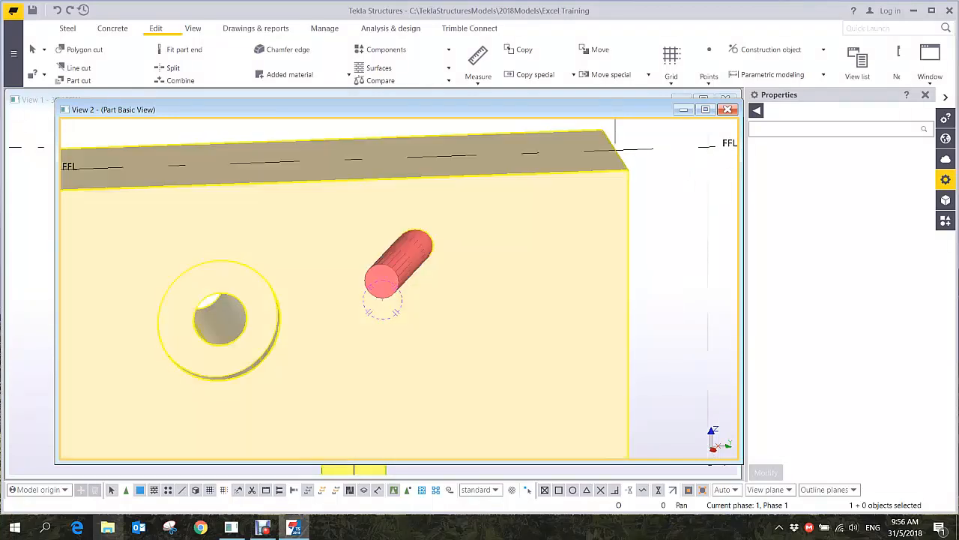
scroll(440, 292, "up", 1)
right_click(352, 200)
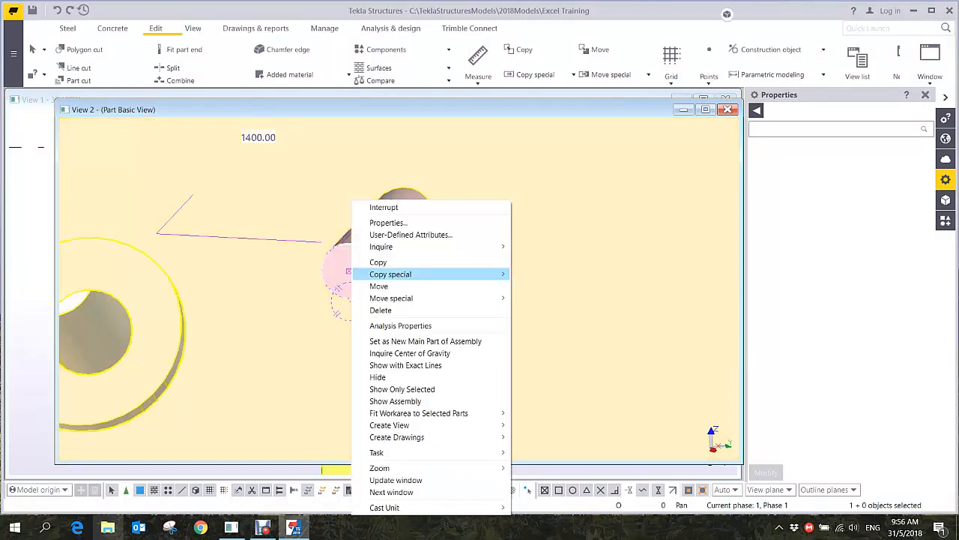
left_click(378, 377)
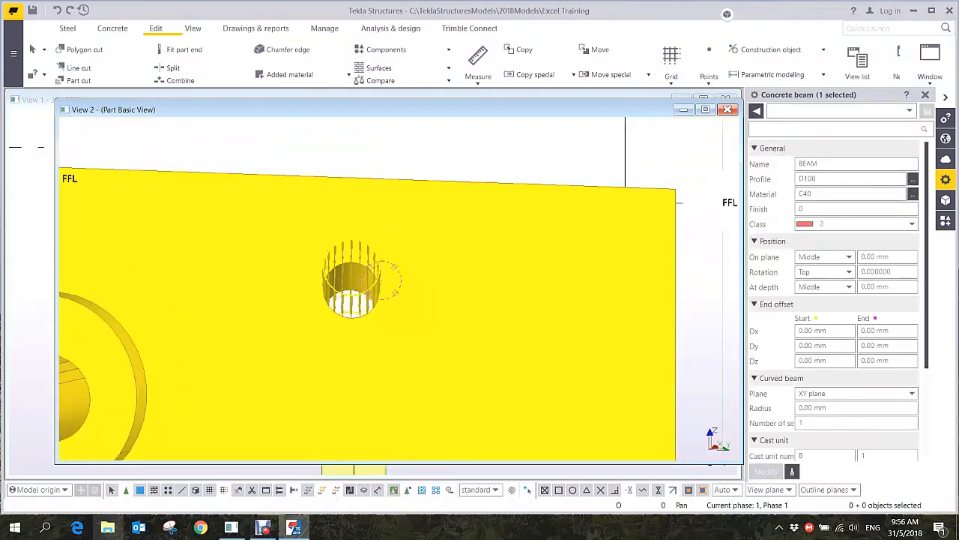
mouse_move(383, 280)
middle_mouse_down("ctrl")
mouse_move(363, 289)
mouse_move(382, 280)
middle_mouse_up("ctrl")
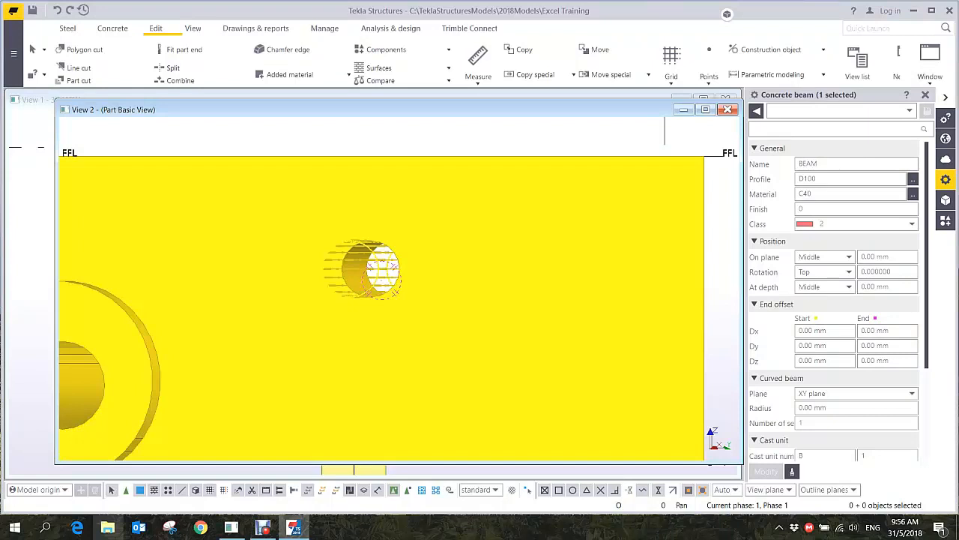
Set the diagonal round cut's profile to D200 and bring the hidden round beam back in the part view
double_click(350, 268)
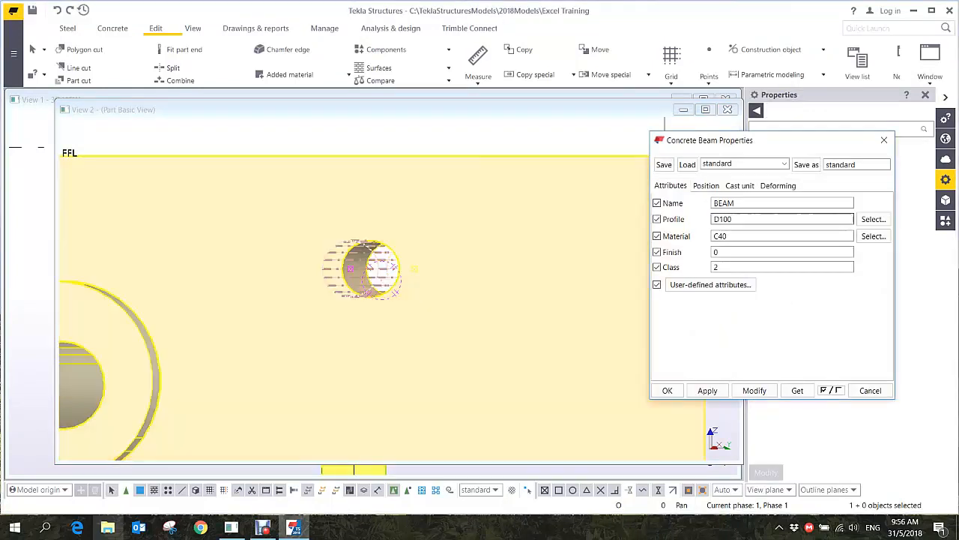
left_click_drag(734, 220, 719, 219)
type("200")
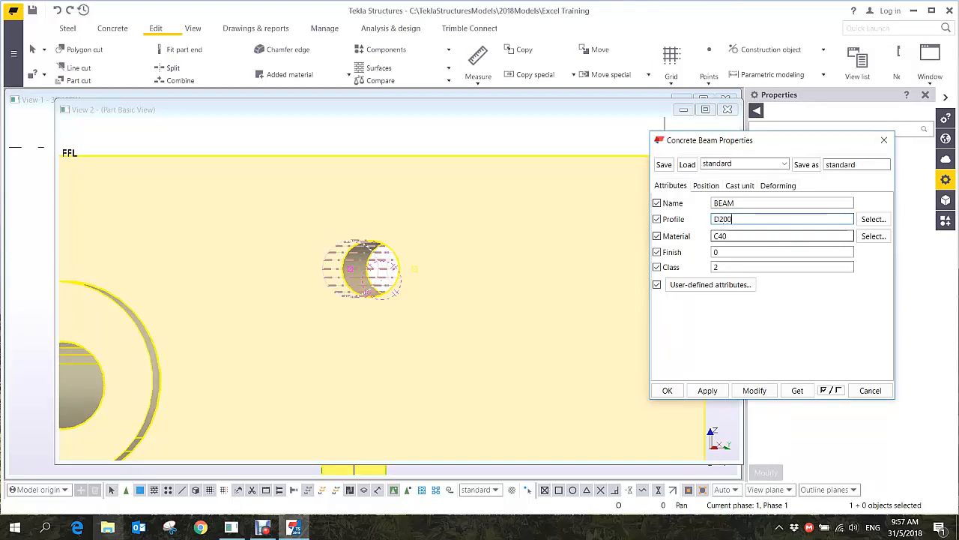
left_click(754, 390)
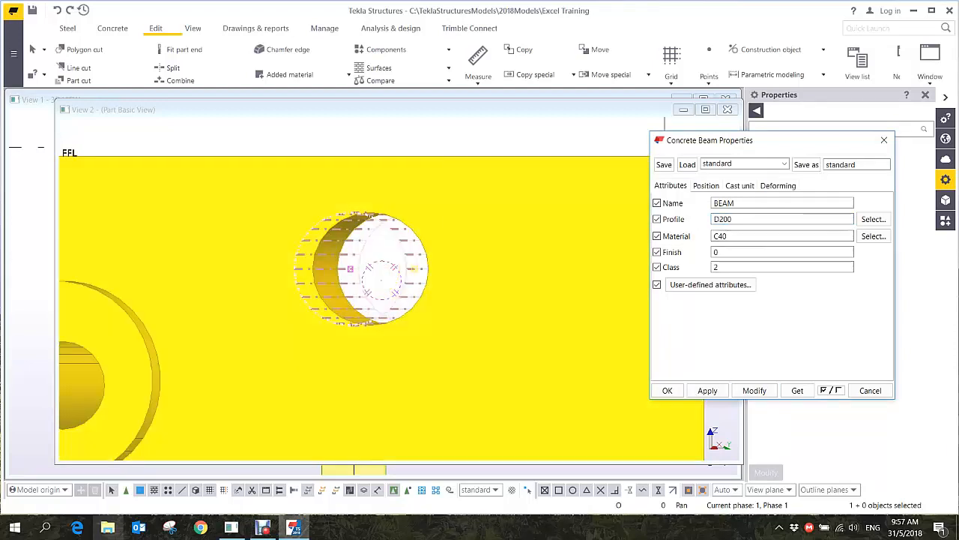
right_click(448, 149)
left_click(480, 201)
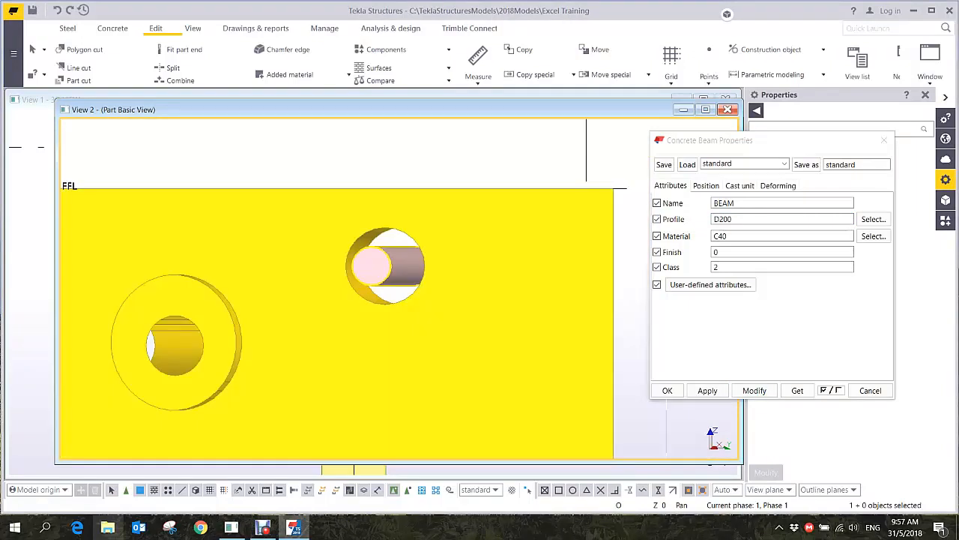
Check the round beam inside the enlarged opening, close the beam properties, and display the parts as transparent
middle_click_drag(420, 330, 450, 311, "ctrl")
left_click(403, 277)
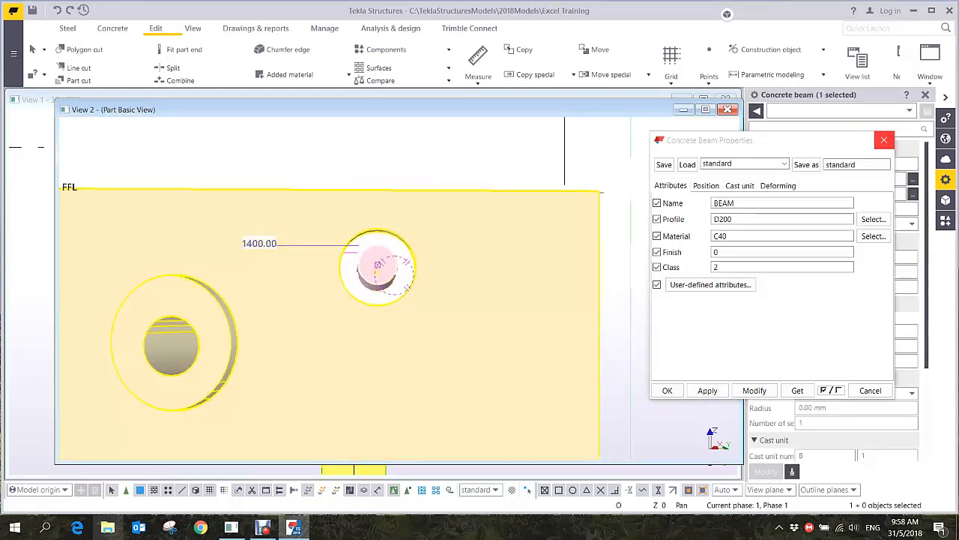
left_click(884, 140)
middle_click_drag(378, 277, 405, 243, "ctrl")
scroll(465, 261, "down", 6)
key("ctrl+2")
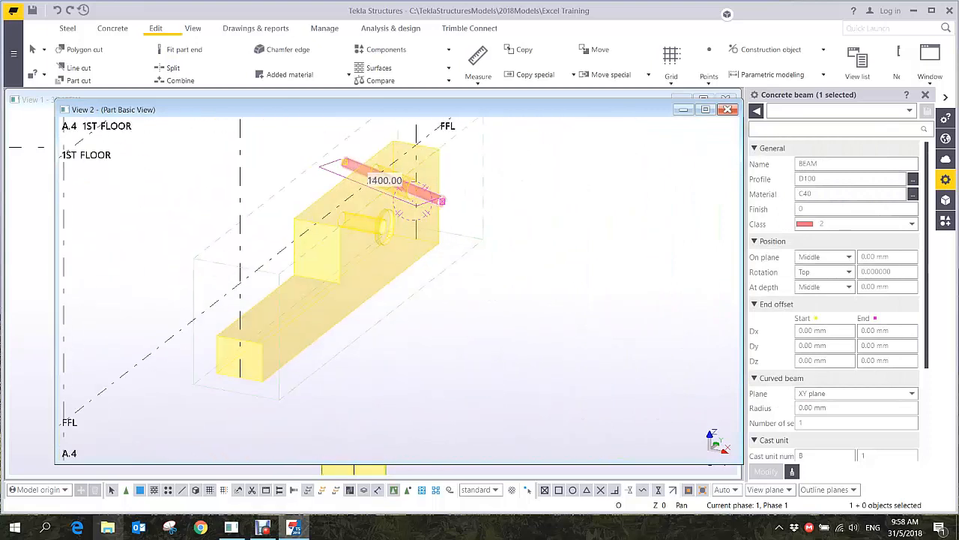
Create a D100 concrete polybeam about 2150 mm along the beam from its lowered end and 1200 mm diagonally upward, without expanding the work area
left_click(113, 27)
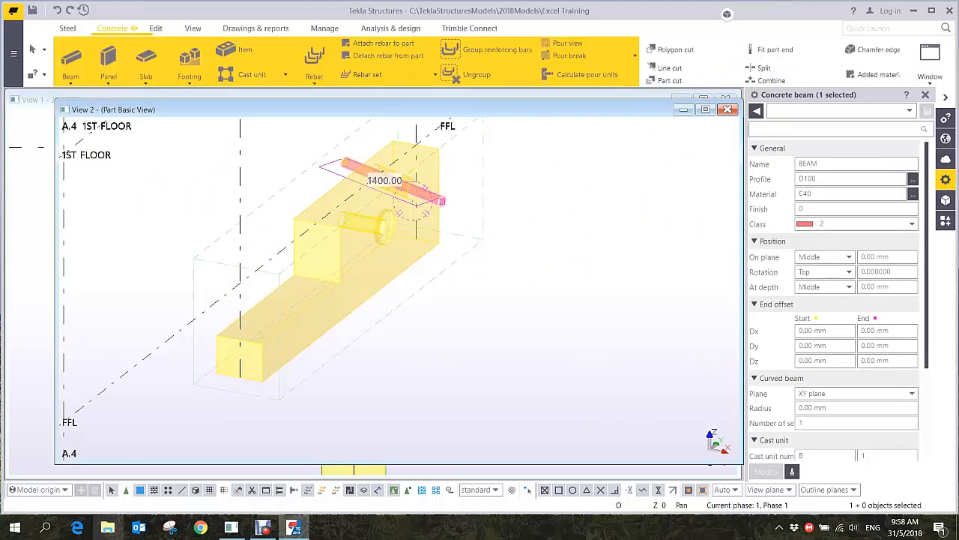
left_click(109, 82)
left_click(127, 122)
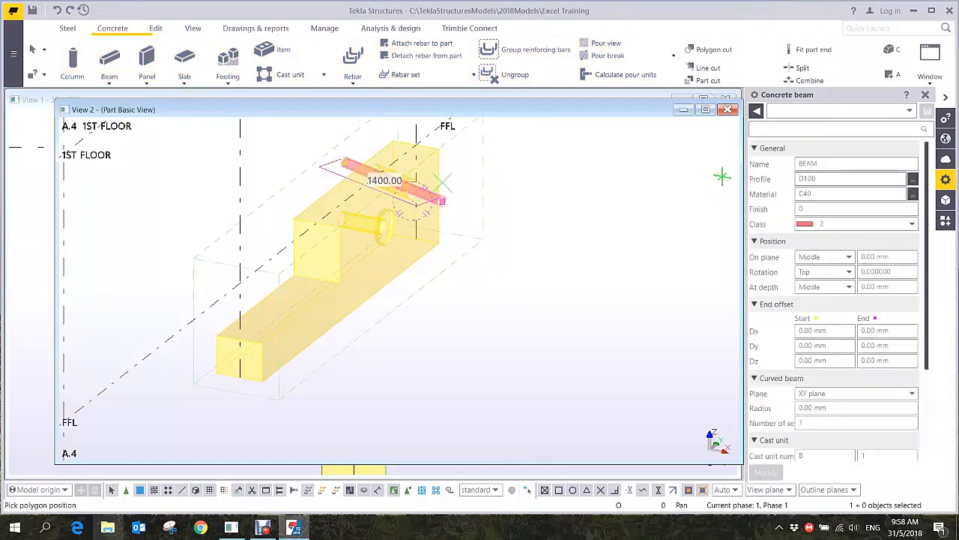
scroll(392, 325, "up", 5)
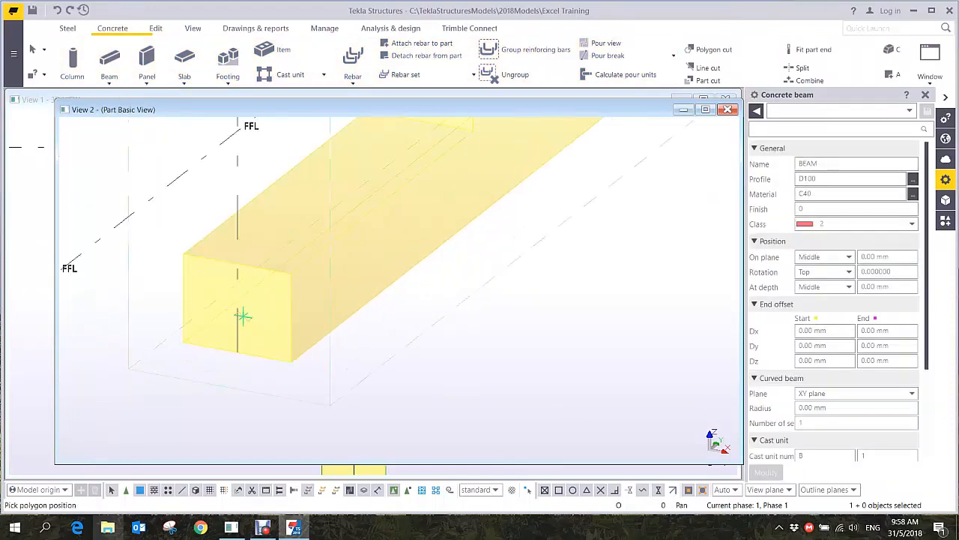
left_click(237, 315)
scroll(349, 287, "down", 3)
middle_click_drag(434, 238, 395, 298, "ctrl")
left_click(431, 233)
scroll(409, 226, "down", 2)
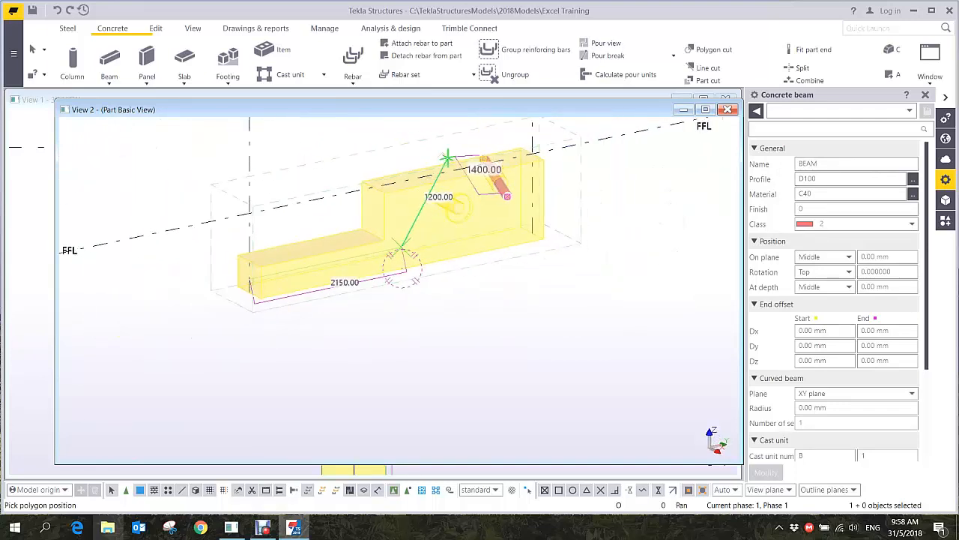
middle_click(412, 154)
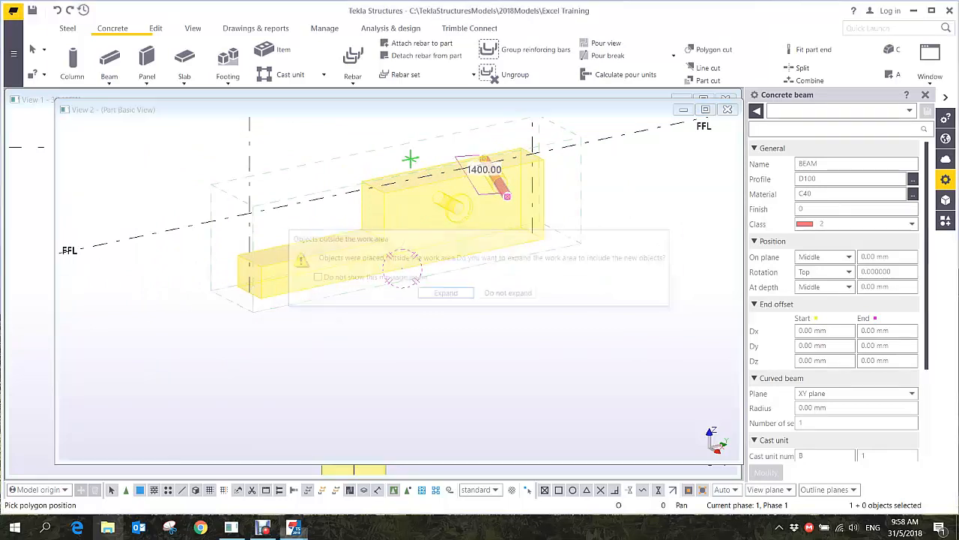
left_click(510, 294)
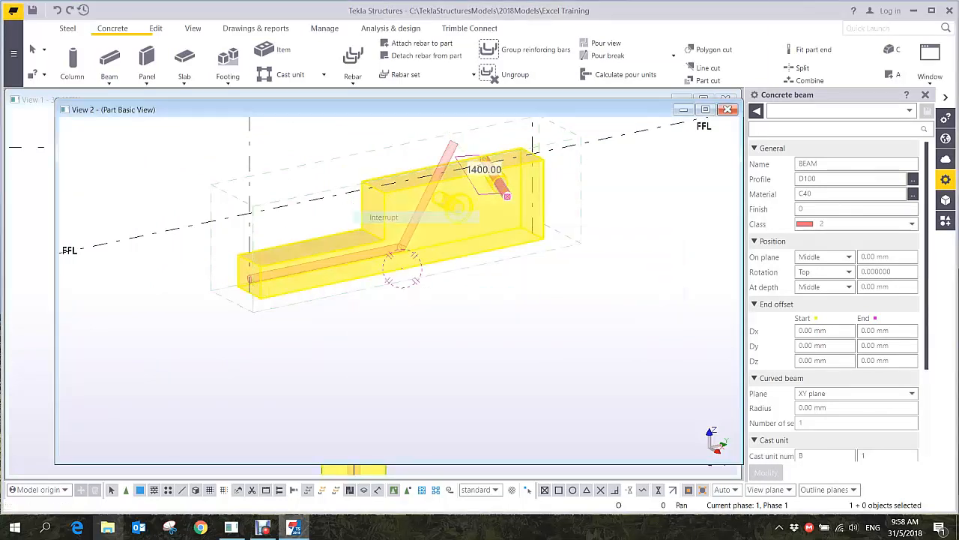
Apply a rounded chamfer with x 500 to the polybeam's bend point
middle_click_drag(402, 269, 412, 237, "ctrl")
scroll(412, 238, "up", 5)
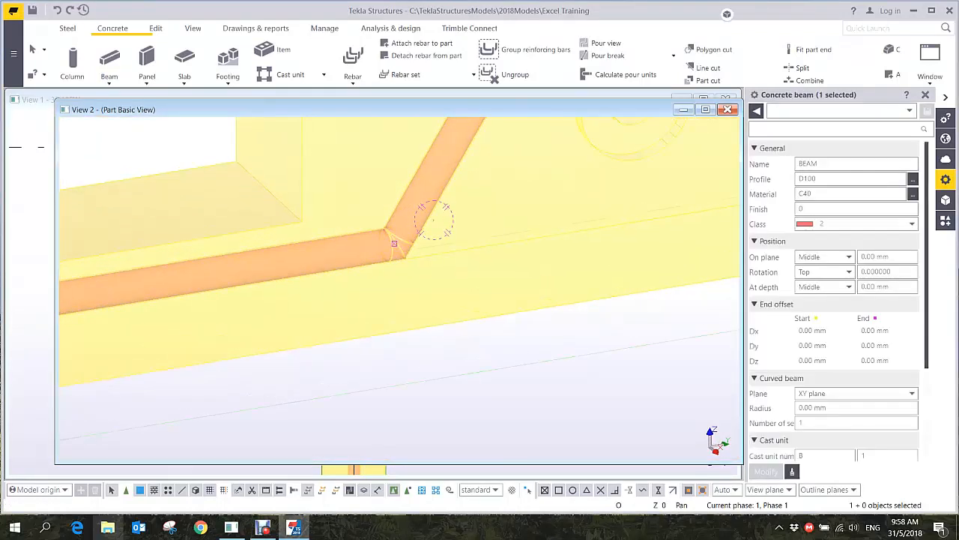
double_click(395, 244)
left_click(699, 153)
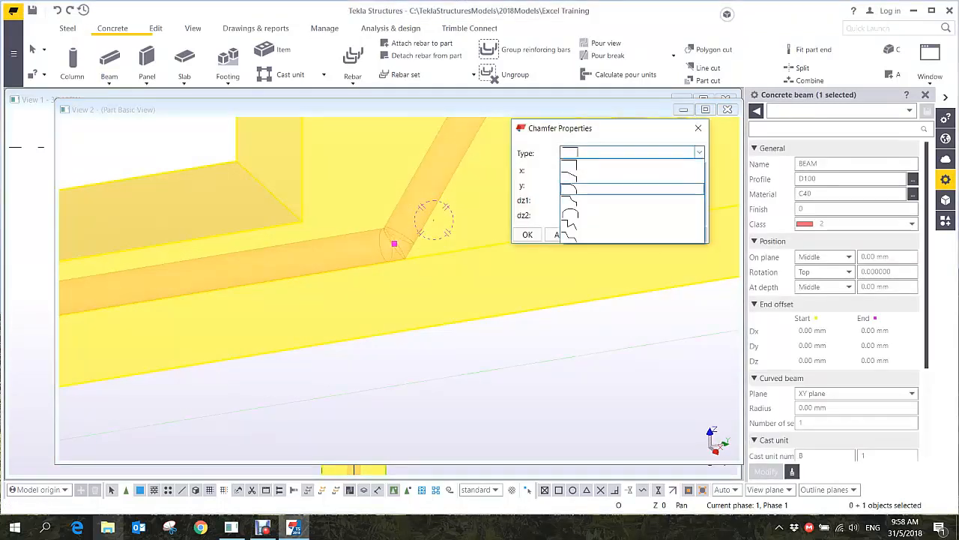
left_click(569, 217)
key("Tab")
type("500")
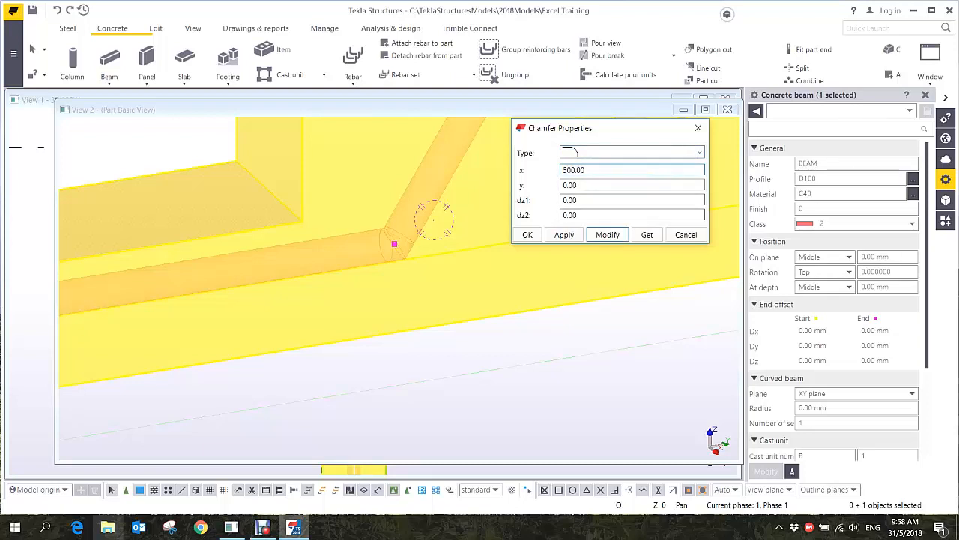
left_click(607, 234)
Move the polybeam's start point outward so it projects beyond the concrete beam's lowered end
scroll(443, 220, "down", 5)
middle_click_drag(434, 219, 459, 293)
scroll(398, 300, "up", 3)
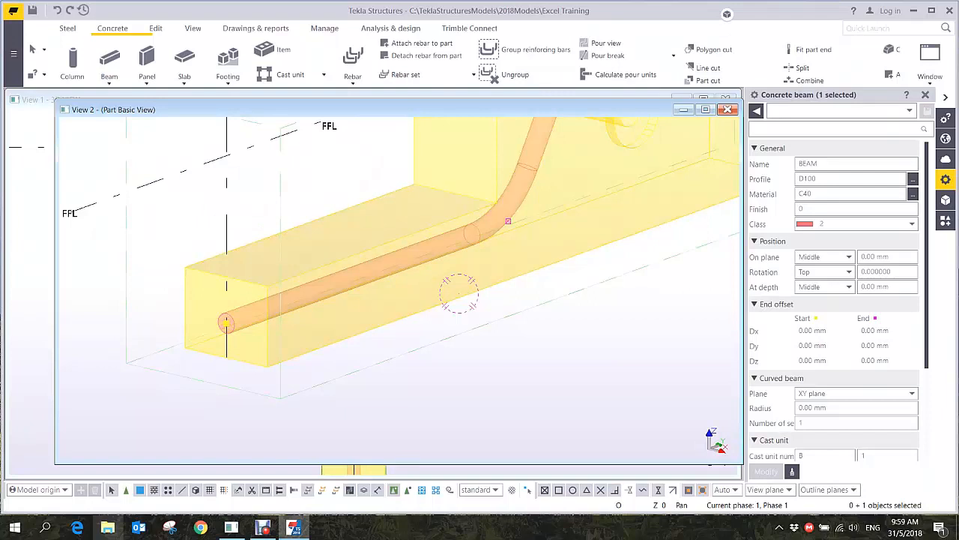
middle_click_drag(223, 330, 166, 338, "ctrl")
right_click(165, 338)
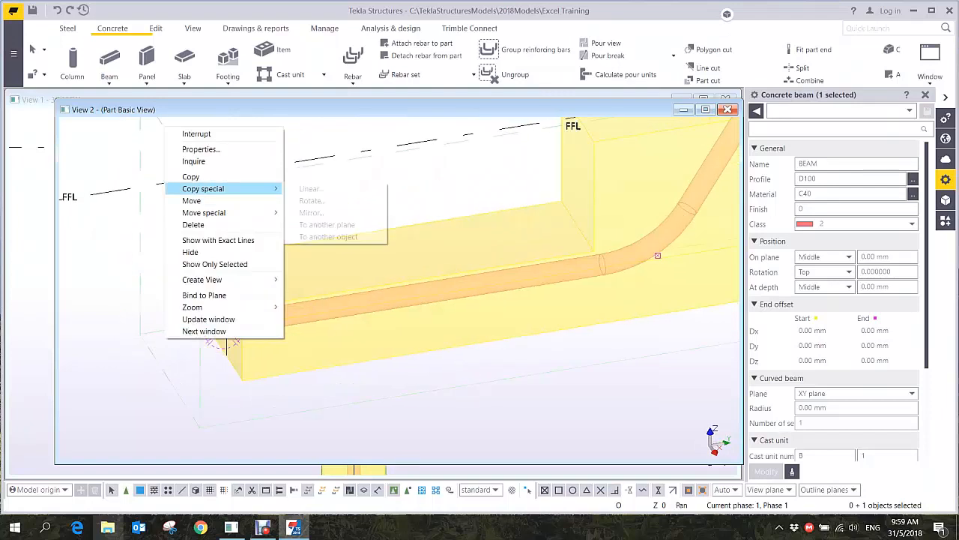
left_click(193, 200)
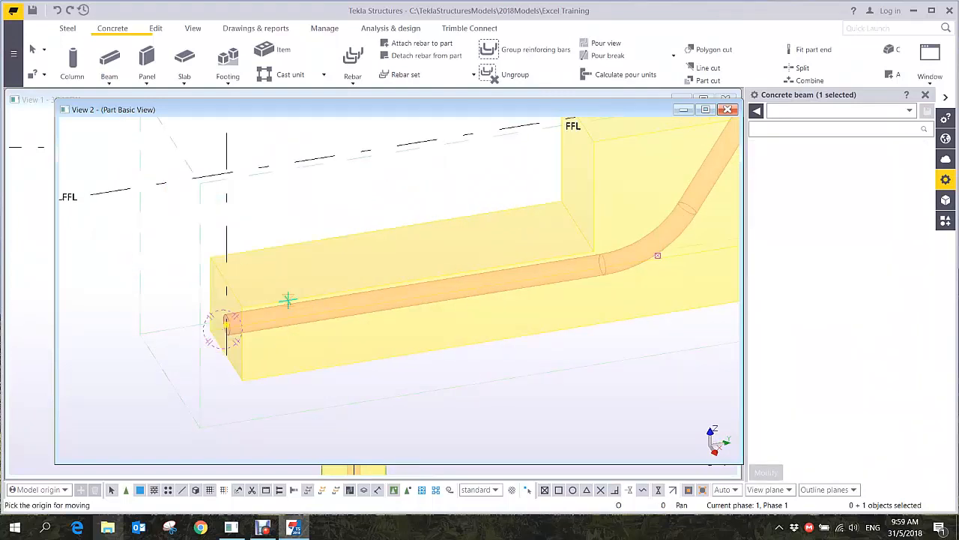
left_click(287, 299)
left_click(242, 308)
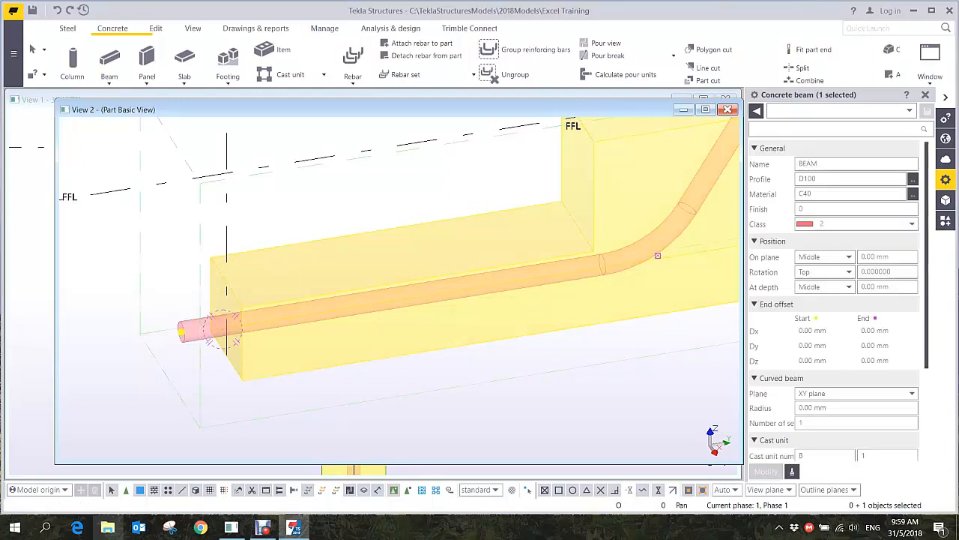
Cut the concrete beam with the bent round polybeam using Part cut
scroll(328, 247, "down", 3)
middle_click_drag(403, 238, 462, 237, "ctrl")
left_click(157, 27)
left_click(75, 80)
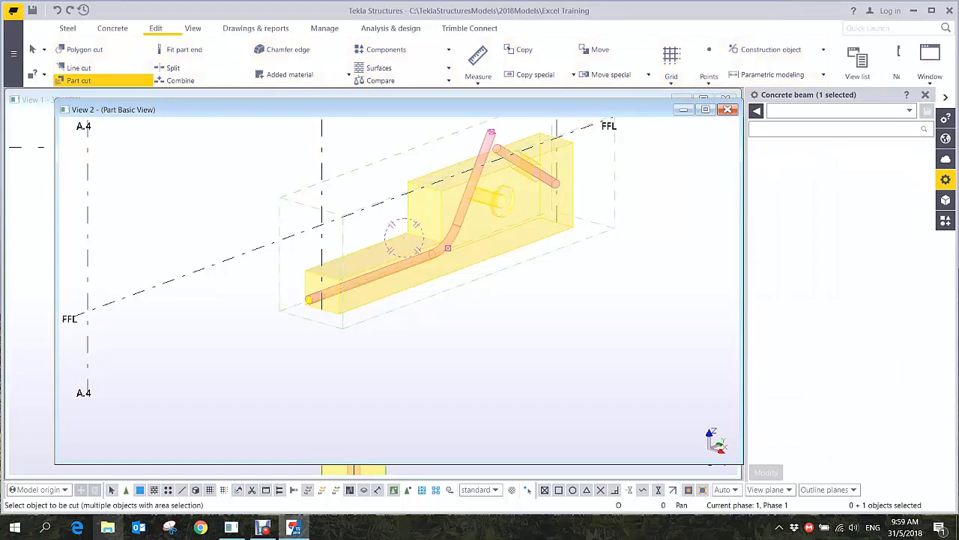
scroll(310, 246, "up", 2)
left_click(459, 231)
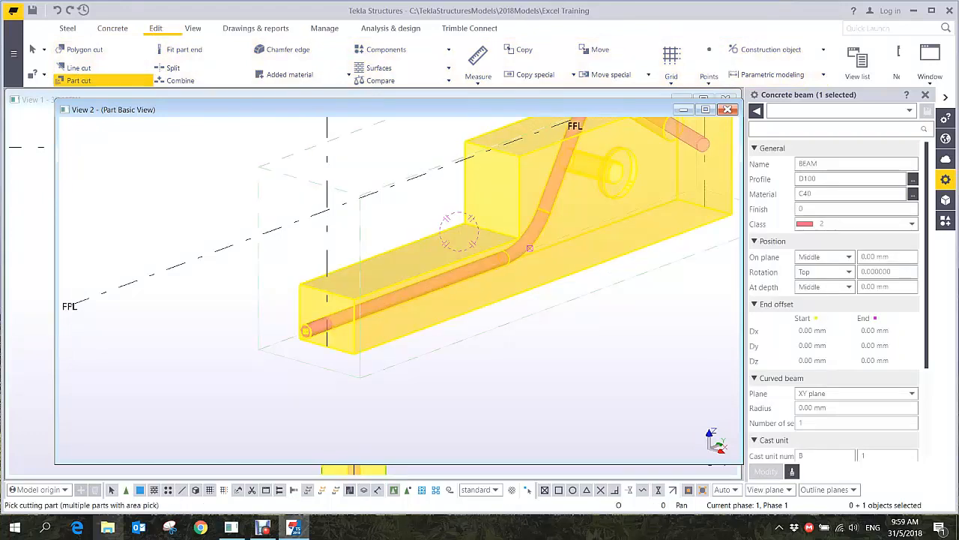
left_click(459, 231)
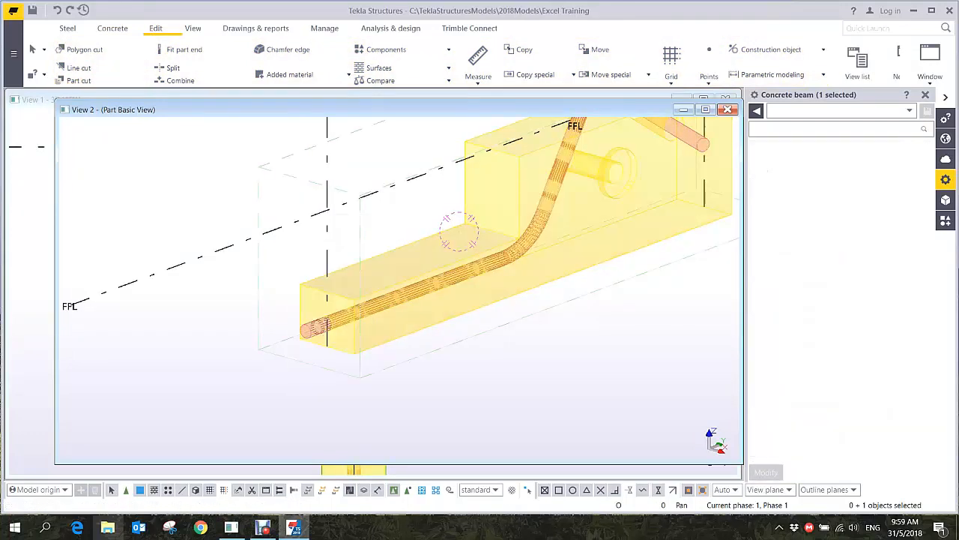
Change the profile of the bent round cut in the concrete beam to D200, leaving the duct itself unmodified
scroll(311, 255, "up", 5)
left_click(322, 430)
middle_click_drag(325, 438, 382, 266)
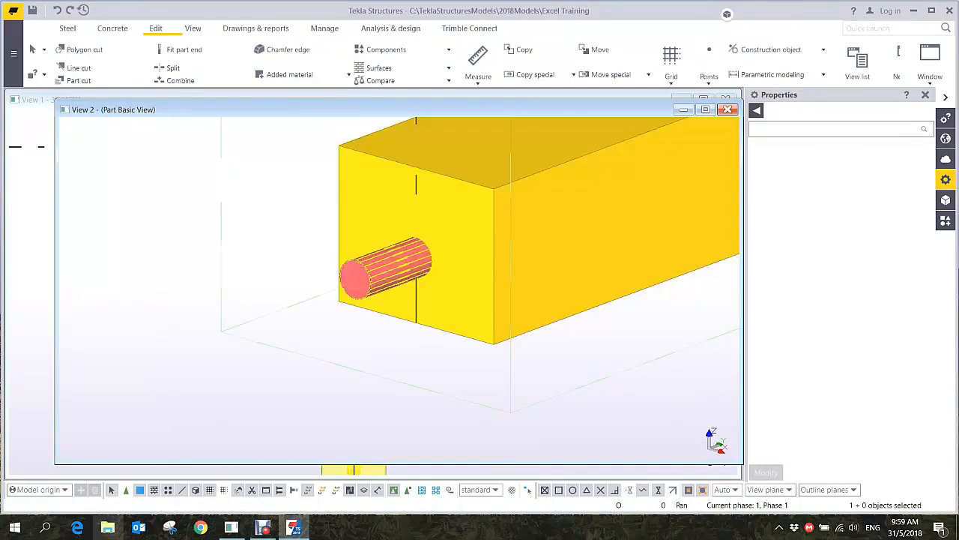
double_click(355, 280)
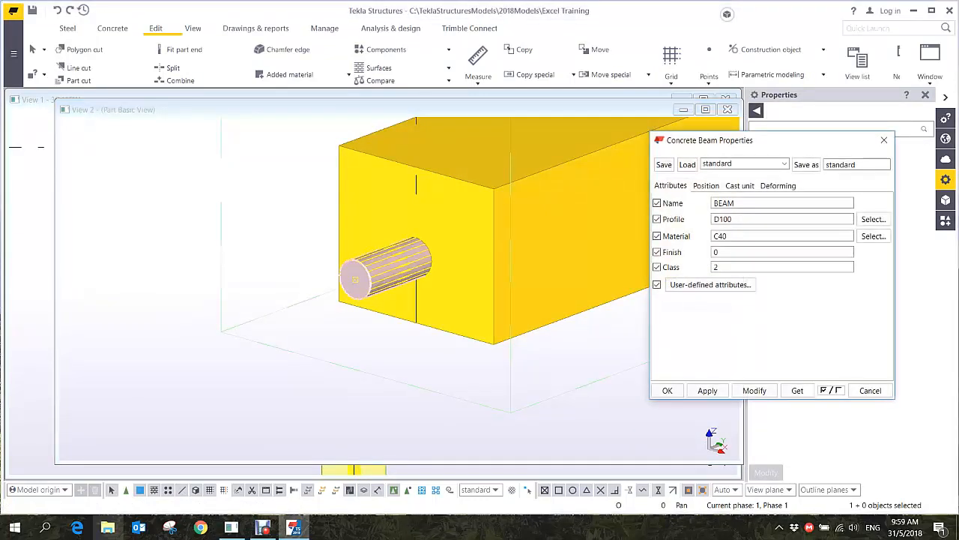
left_click(355, 280)
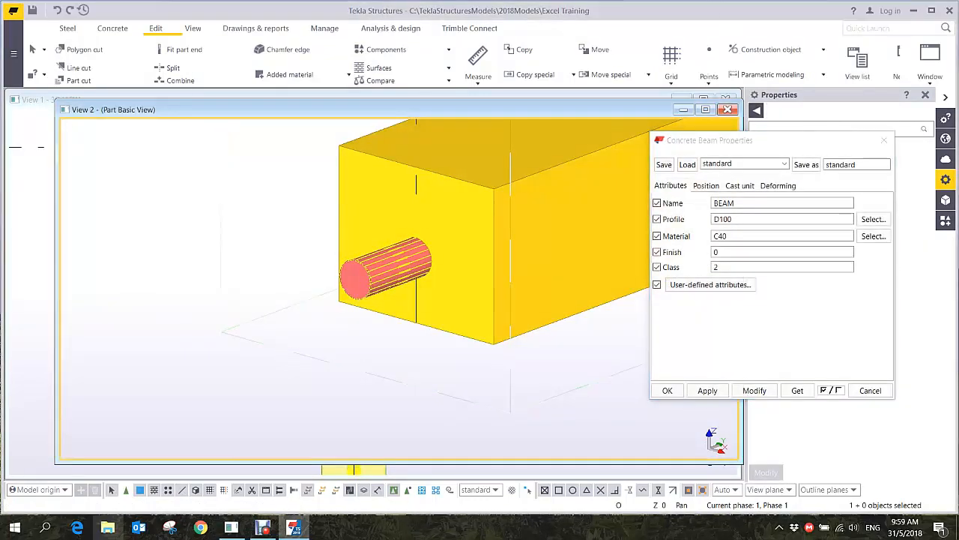
left_click(755, 390)
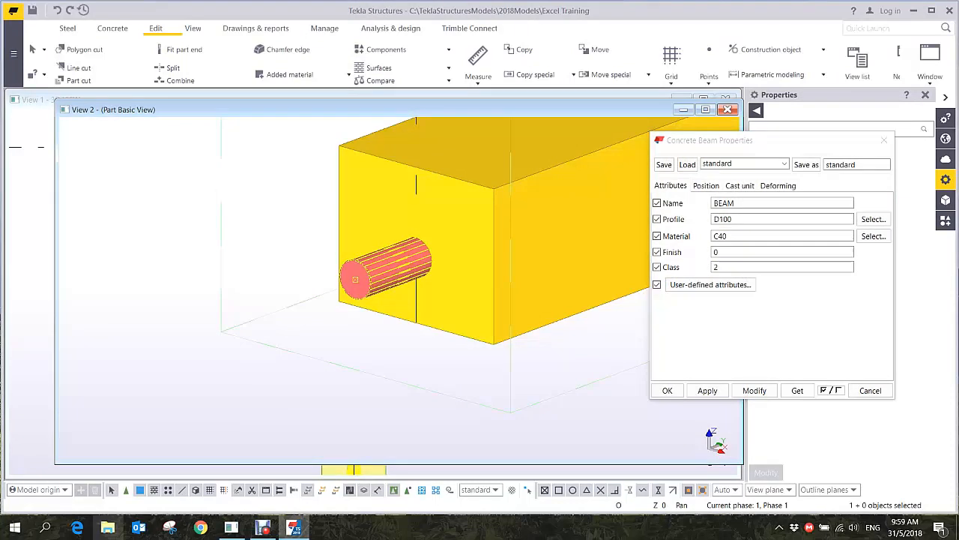
left_click(721, 218)
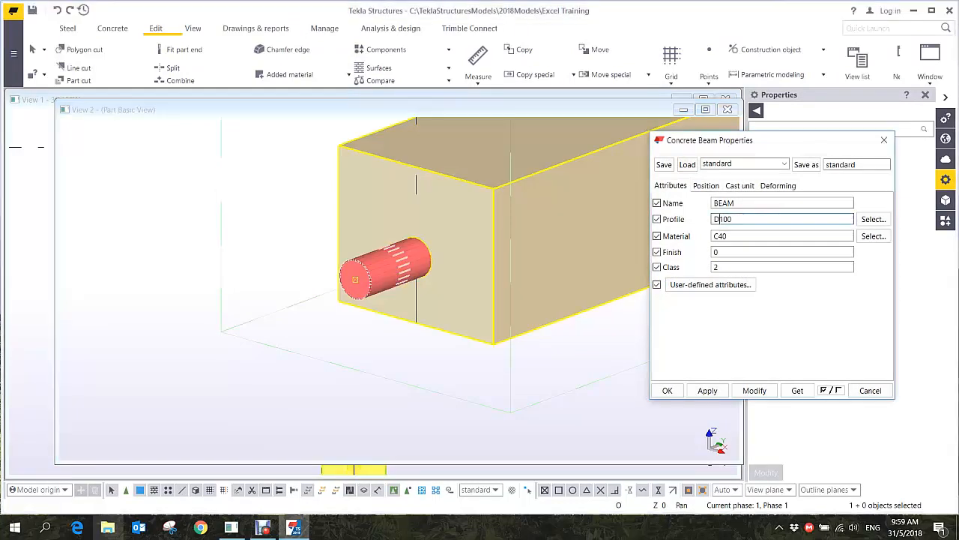
type("2")
key("Delete")
left_click(754, 391)
Examine the enlarged round opening around the duct at the beam's lowered end from several angles
scroll(440, 308, "down", 6)
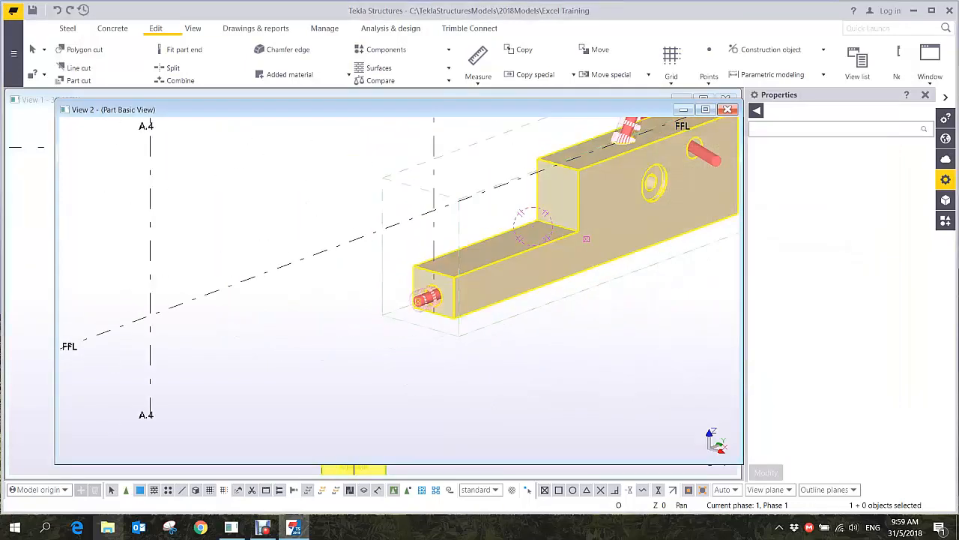
scroll(375, 300, "up", 2)
scroll(522, 237, "up", 4)
scroll(504, 258, "down", 6)
middle_click_drag(475, 371, 584, 221)
scroll(427, 360, "up", 8)
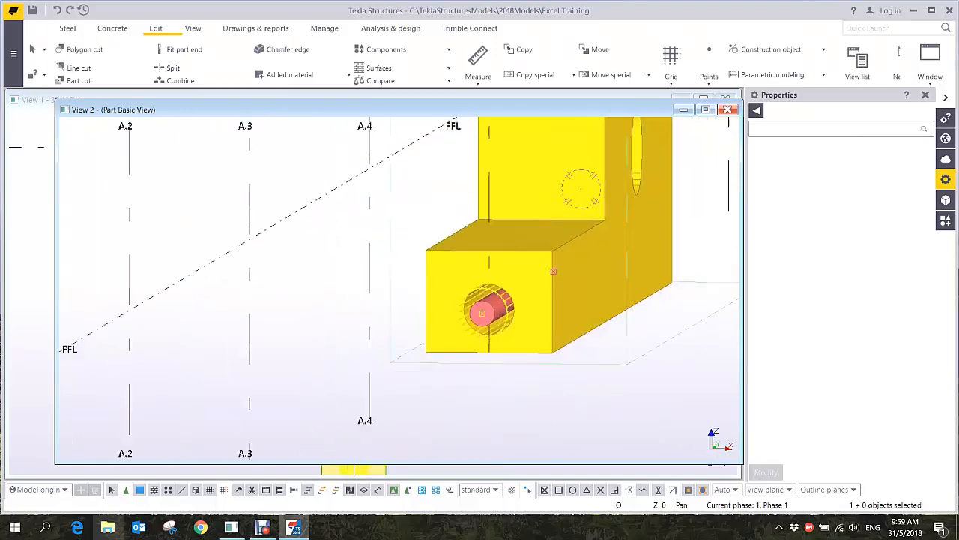
middle_click_drag(507, 278, 287, 374, "ctrl")
scroll(508, 286, "down", 5)
Switch the part view's projection to Perspective and fly around the beam to inspect its cuts
double_click(555, 375)
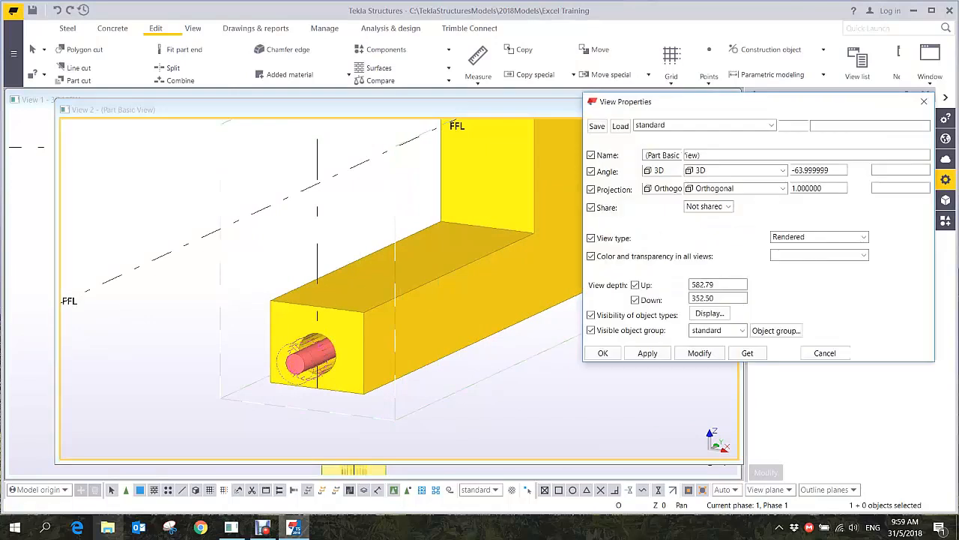
left_click(782, 189)
left_click(712, 206)
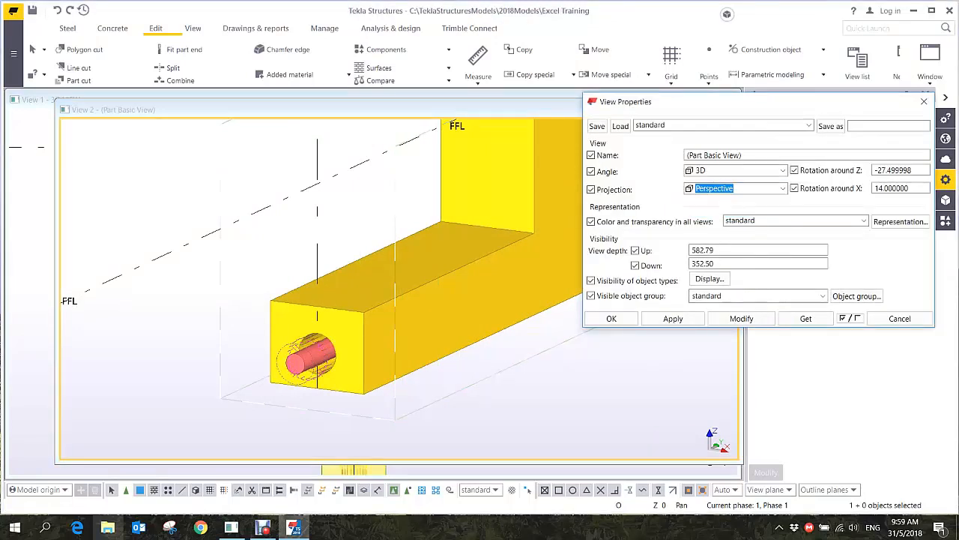
left_click(741, 319)
left_click(612, 318)
scroll(412, 281, "up", 10)
scroll(457, 270, "up", 2)
middle_click_drag(458, 247, 452, 398)
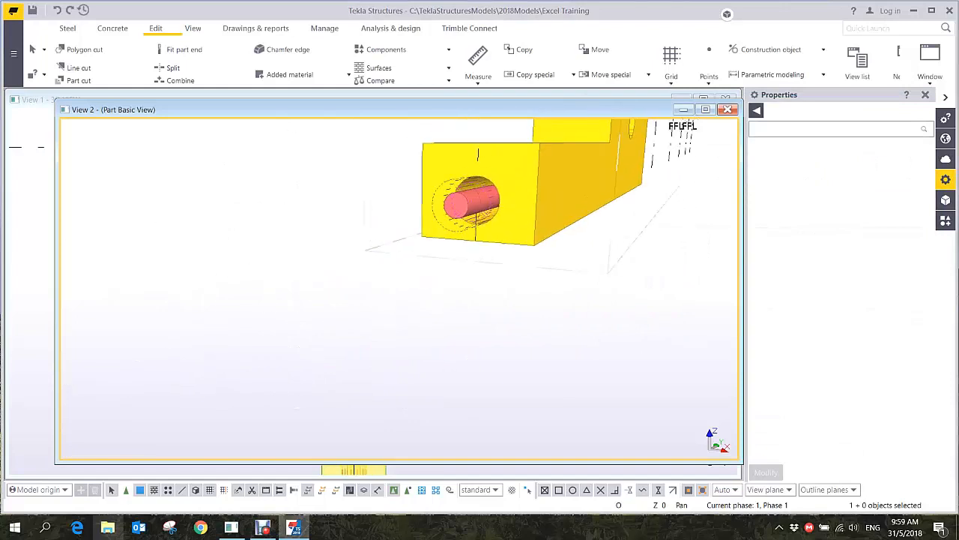
left_click(442, 285)
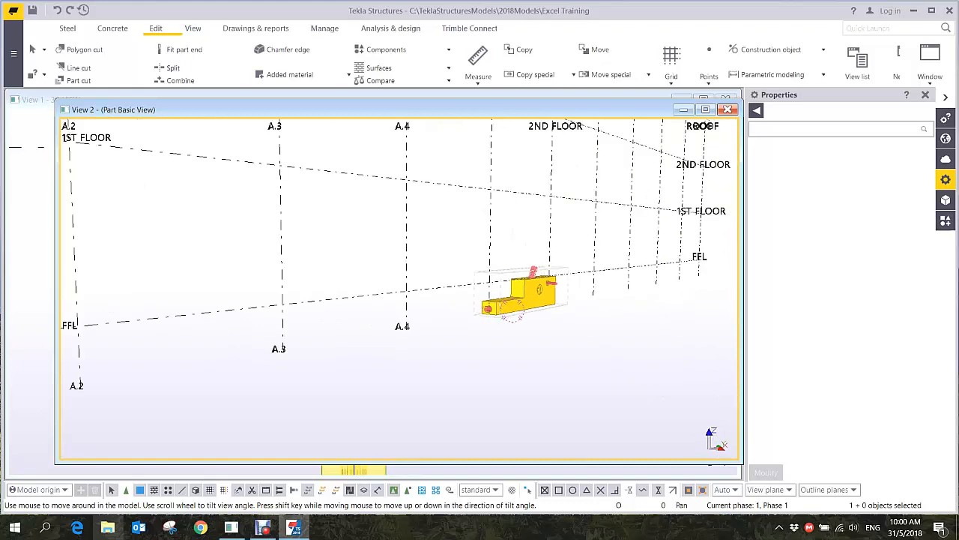
right_click(467, 212)
left_click(467, 220)
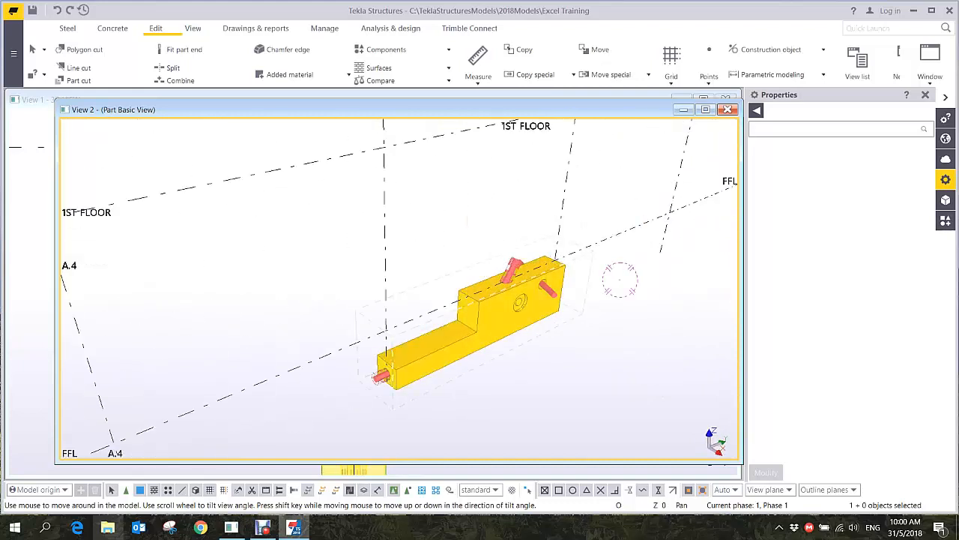
Set the part view's projection back to Orthogonal
double_click(467, 220)
left_click(749, 188)
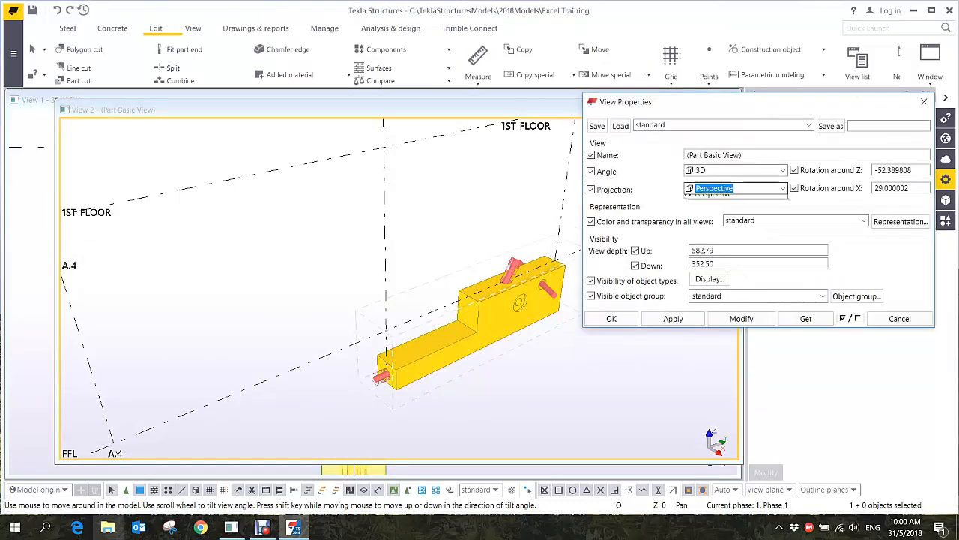
left_click(713, 201)
left_click(741, 318)
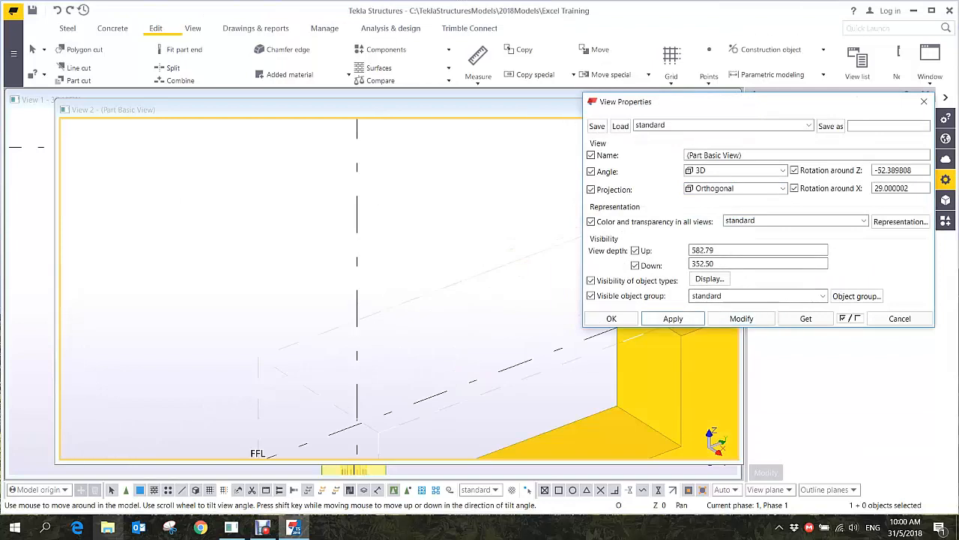
left_click(612, 319)
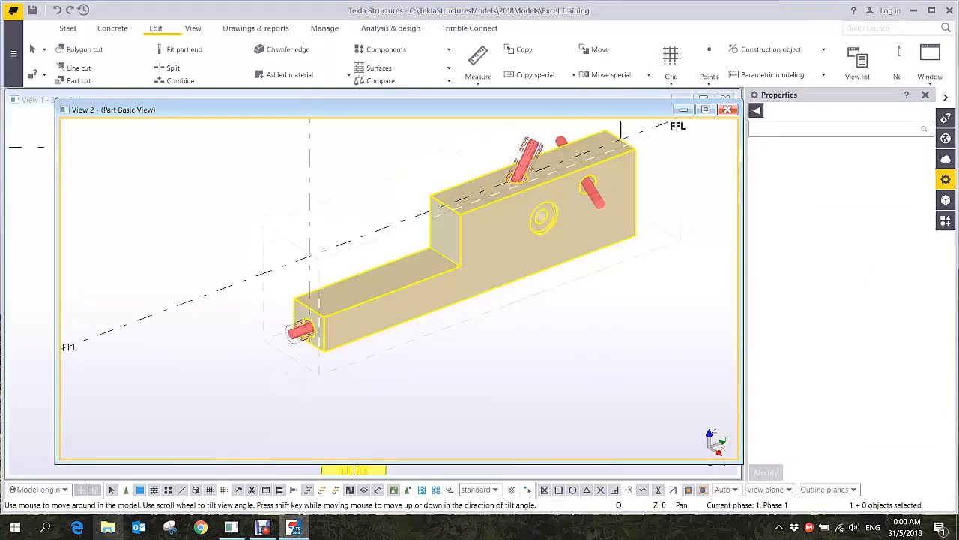
key("ctrl+2")
scroll(426, 338, "up", 2)
scroll(438, 405, "down", 2)
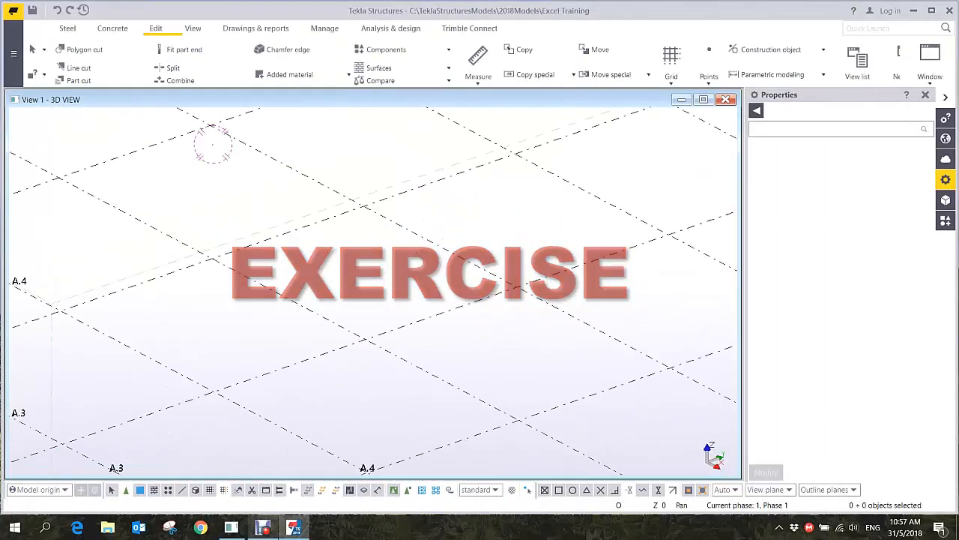
Create a concrete panel with profile 3000*150, on plane Middle, spanning 4000 mm between two adjacent grid intersections
middle_click_drag(374, 292, 319, 287)
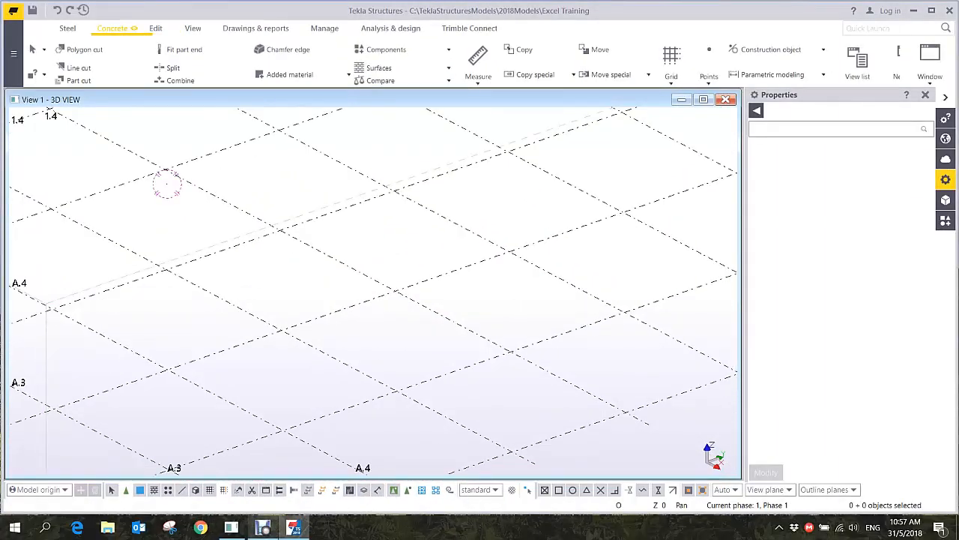
left_click(112, 28)
left_click(147, 57)
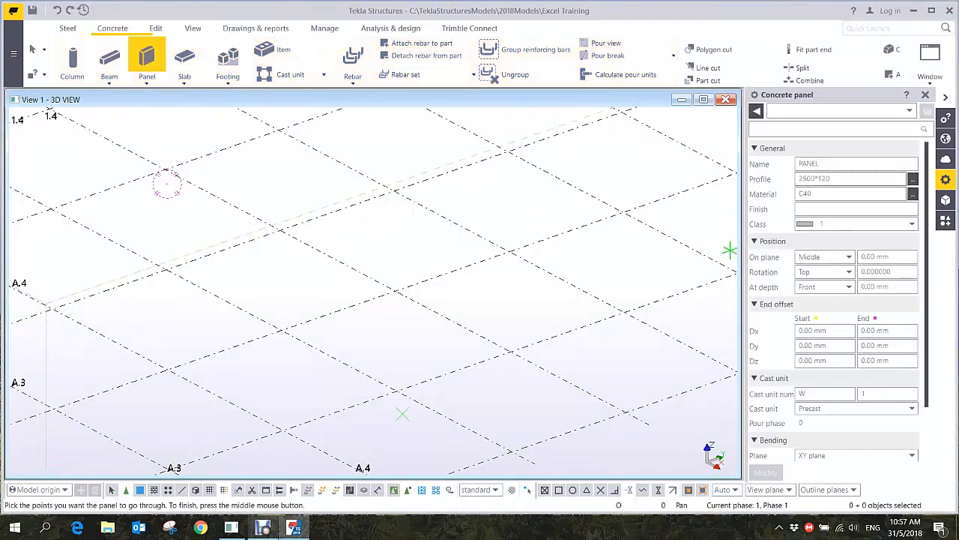
type("3000*")
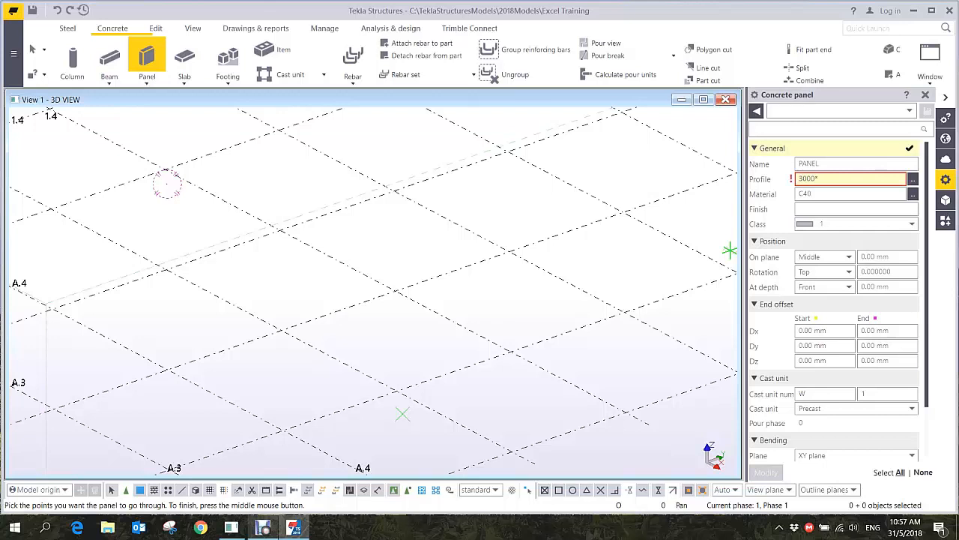
type("150")
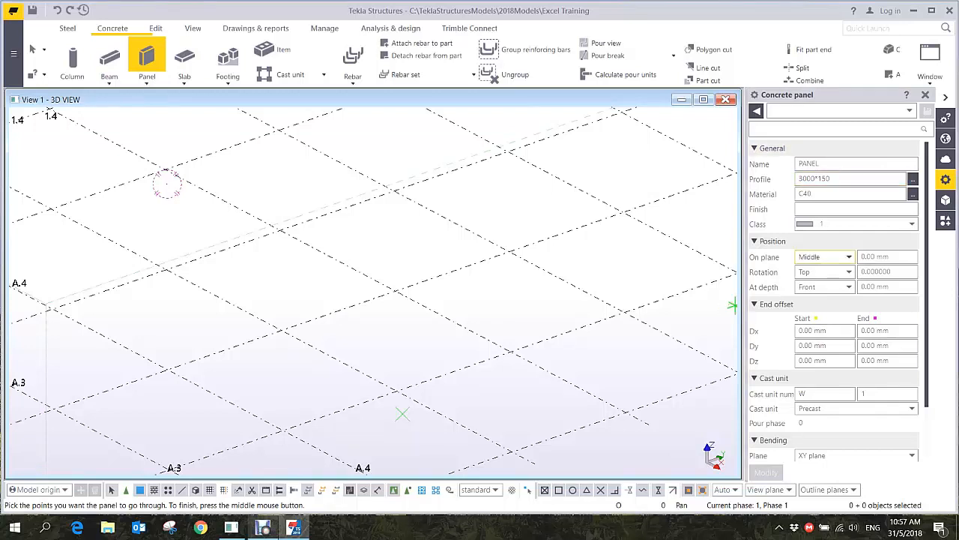
left_click(825, 256)
left_click(824, 257)
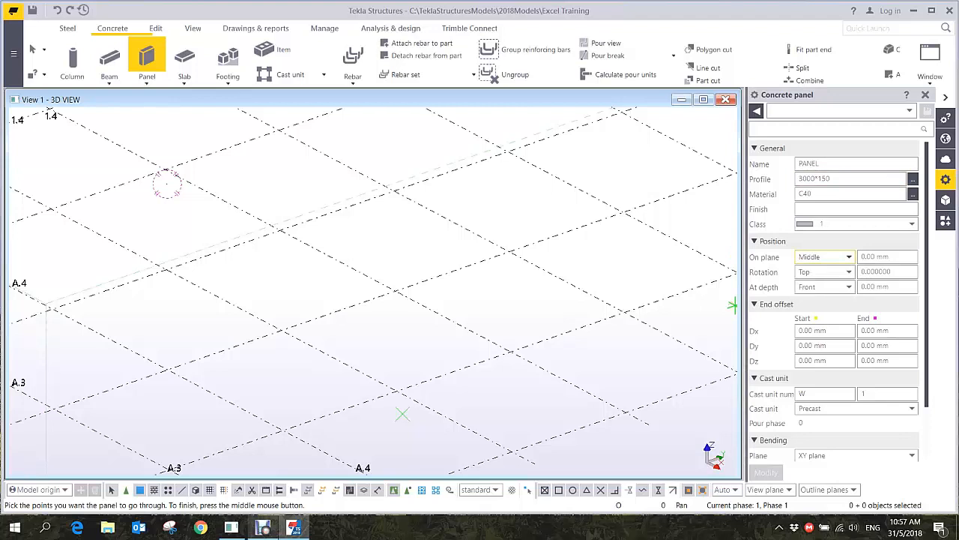
left_click(397, 391)
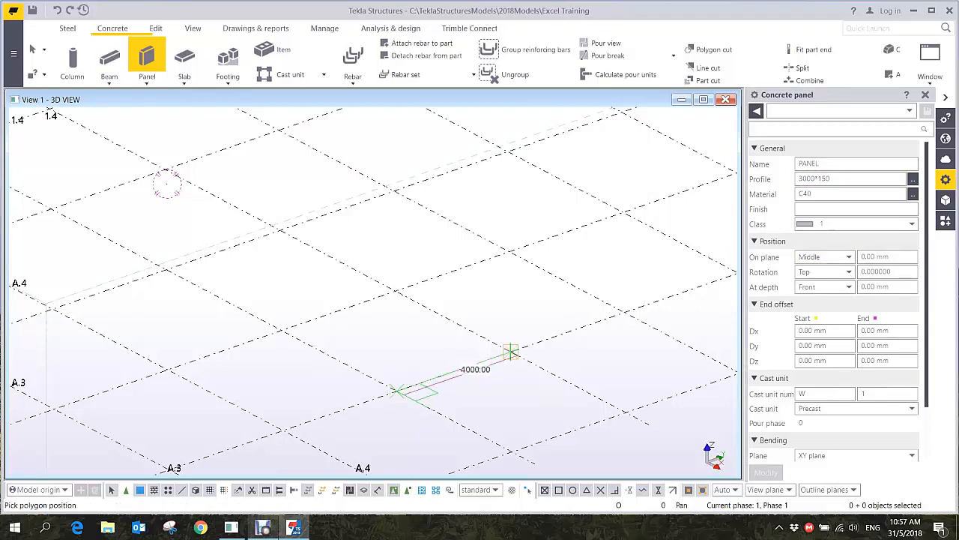
left_click(511, 352)
middle_click(491, 269)
right_click(492, 267)
left_click(508, 275)
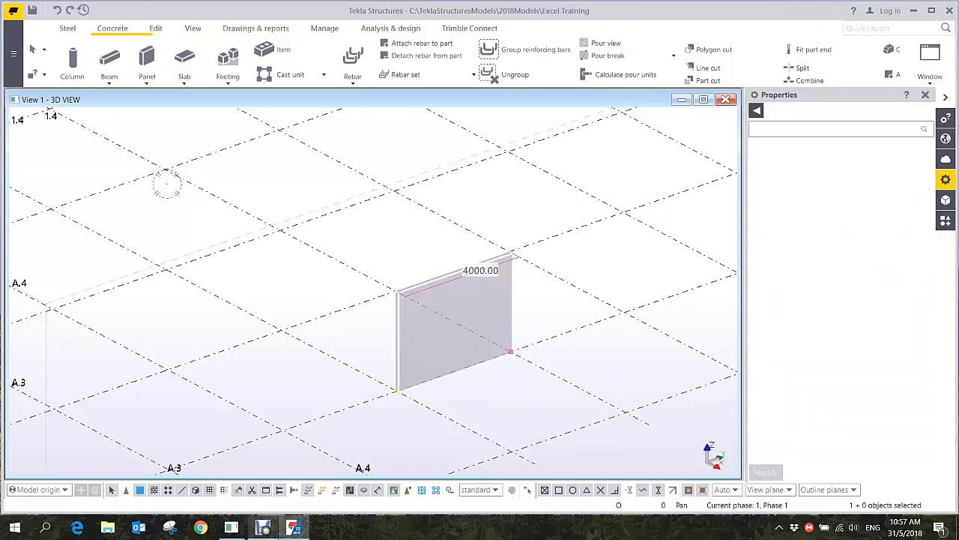
Create a 3D part view of the new concrete panel and enlarge its window
scroll(505, 299, "up", 5)
middle_click_drag(517, 348, 503, 275)
right_click(503, 275)
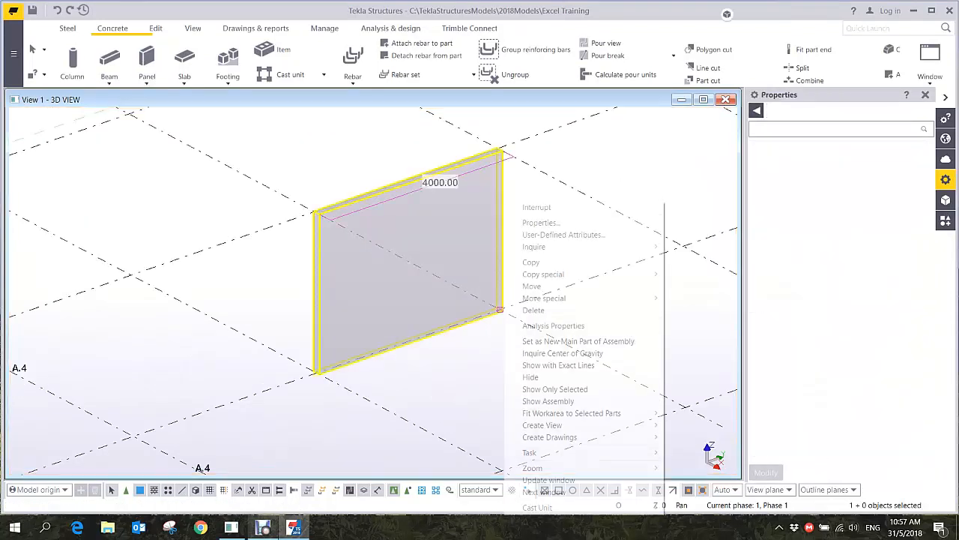
mouse_move(542, 425)
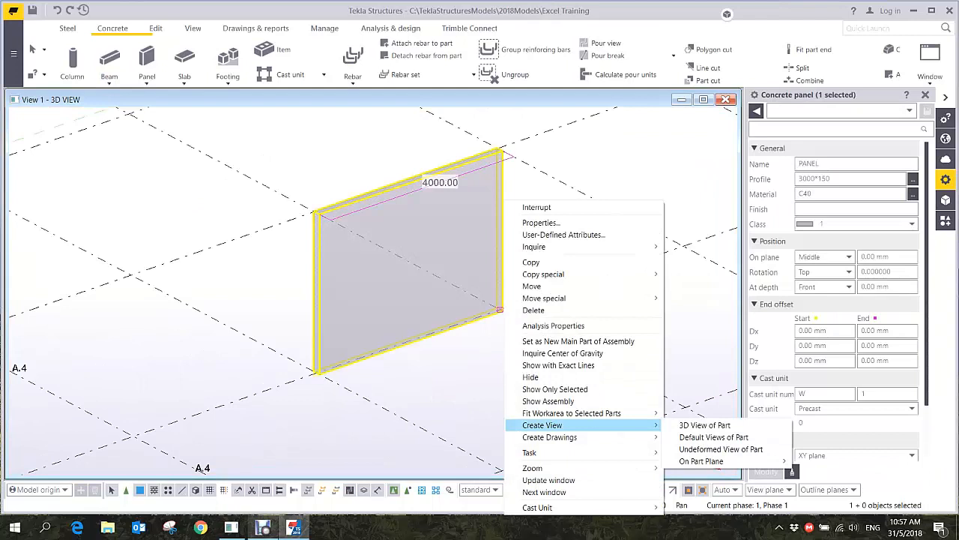
left_click(685, 425)
left_click_drag(237, 245, 727, 471)
middle_click_drag(487, 386, 467, 378)
scroll(466, 378, "up", 2)
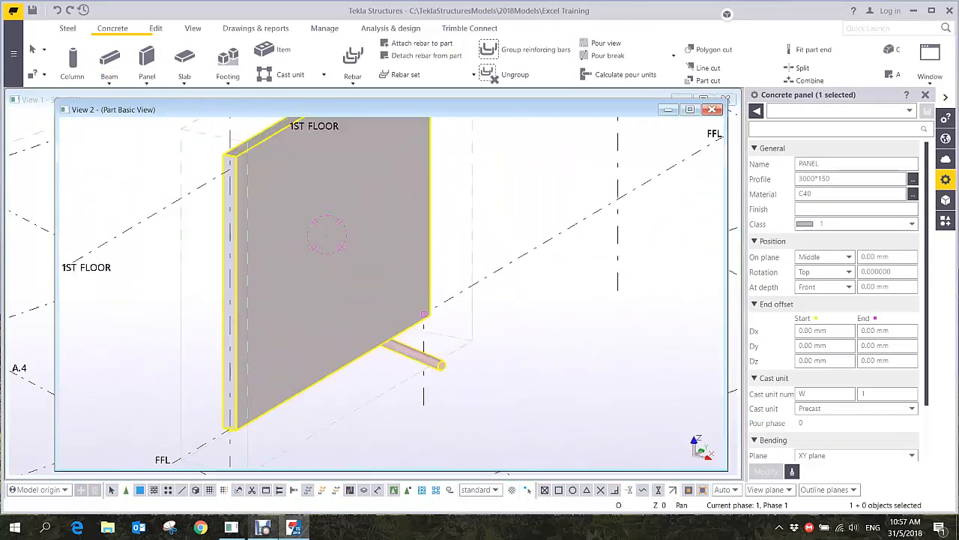
Delete the stray round part beneath the concrete panel
left_click(413, 354)
key("Delete")
scroll(526, 374, "down", 2)
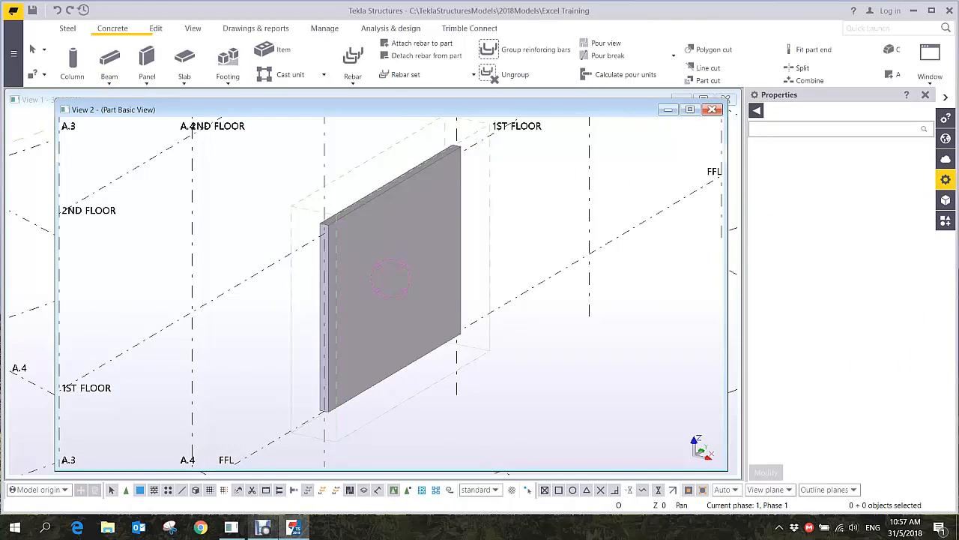
Switch the concrete panel's part view from 3D to plane view
key("ctrl+p")
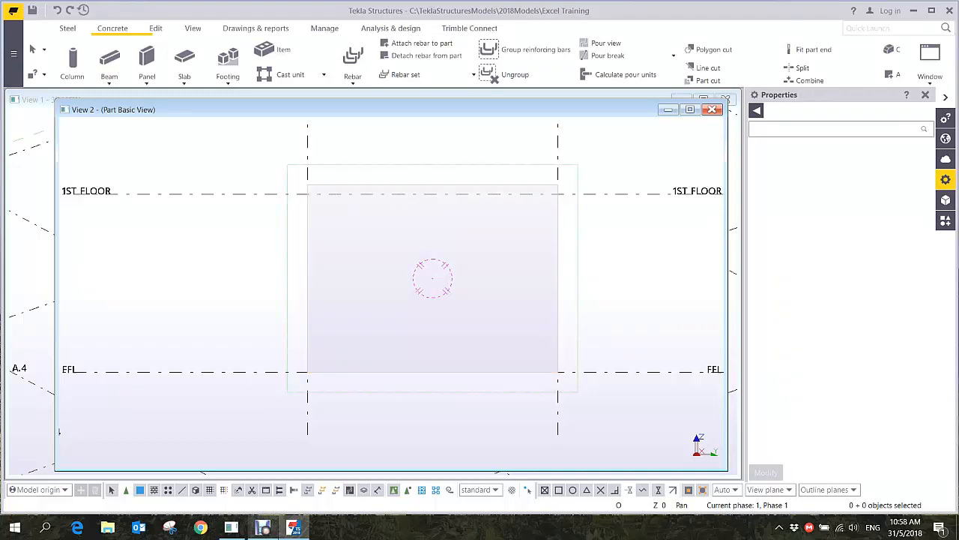
Start a polygon cut on the panel with its first corner 800 mm above and 1000 mm in from the panel's lower-left corner
left_click(155, 27)
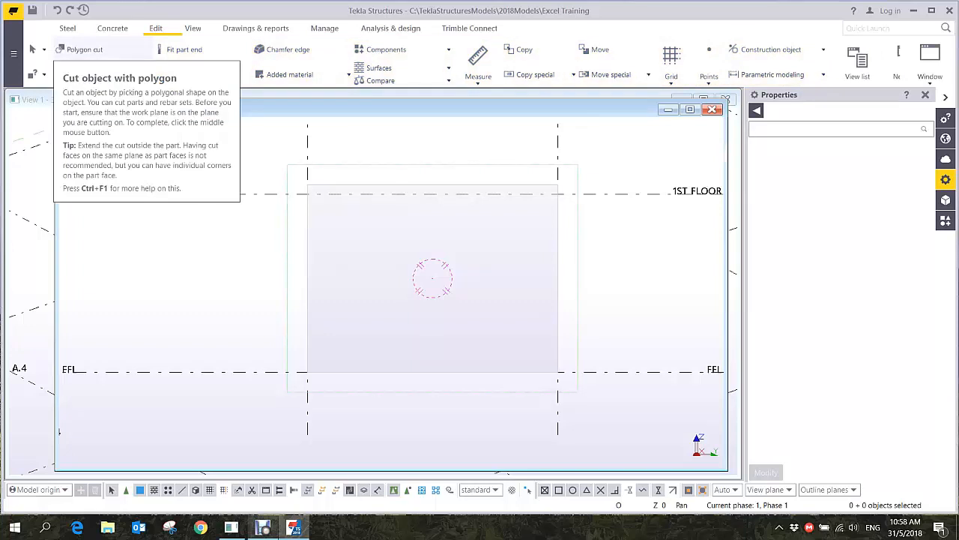
left_click(84, 49)
scroll(255, 337, "up", 1)
middle_click_drag(255, 337, 251, 234)
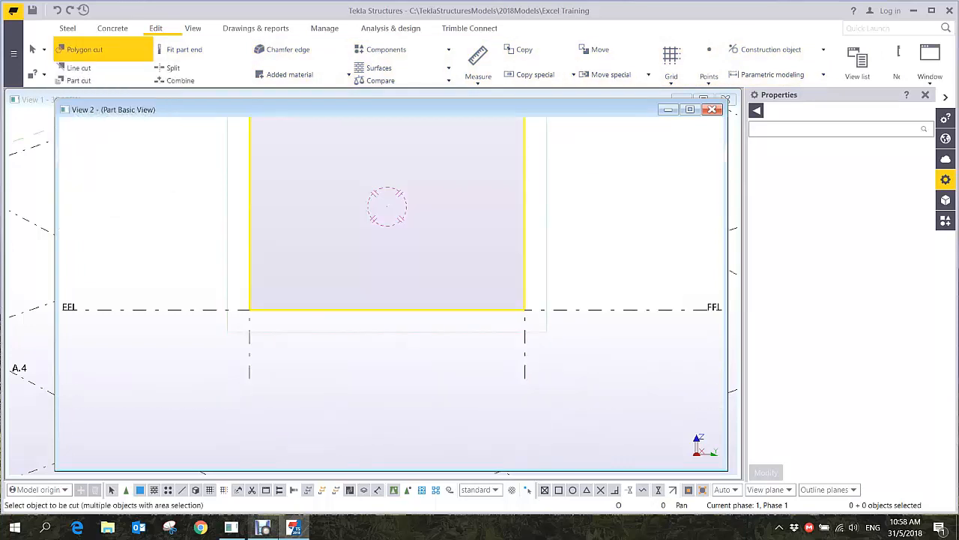
middle_click_drag(337, 225, 388, 303)
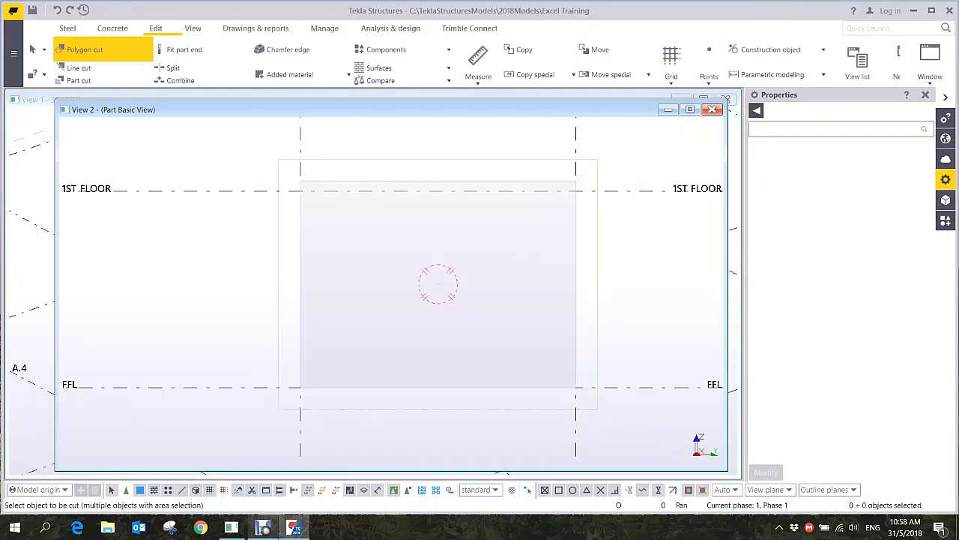
left_click(301, 320)
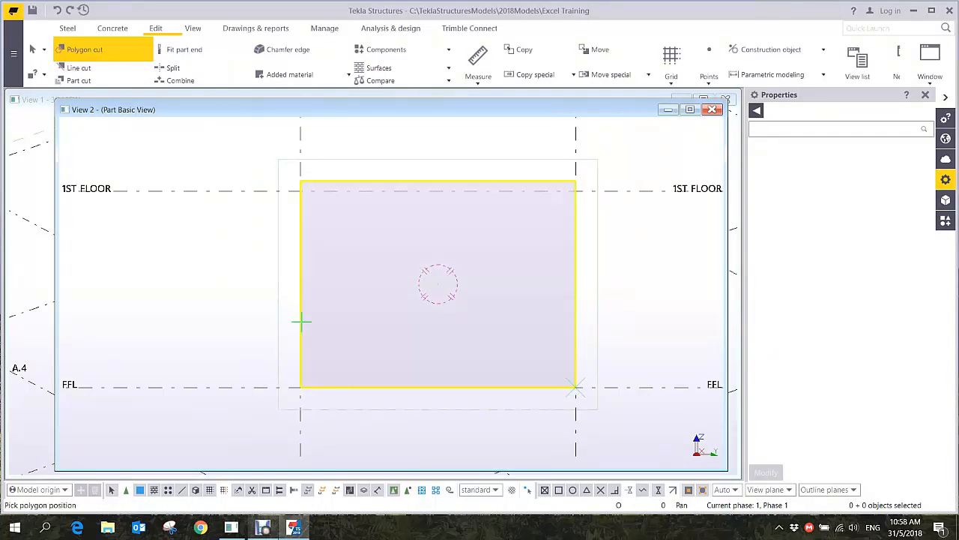
scroll(292, 318, "up", 2)
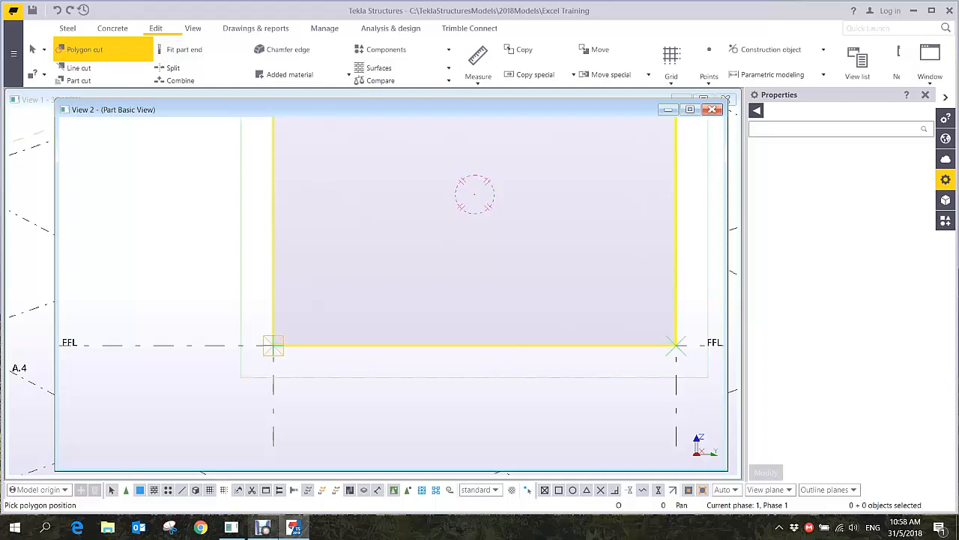
left_click(272, 346)
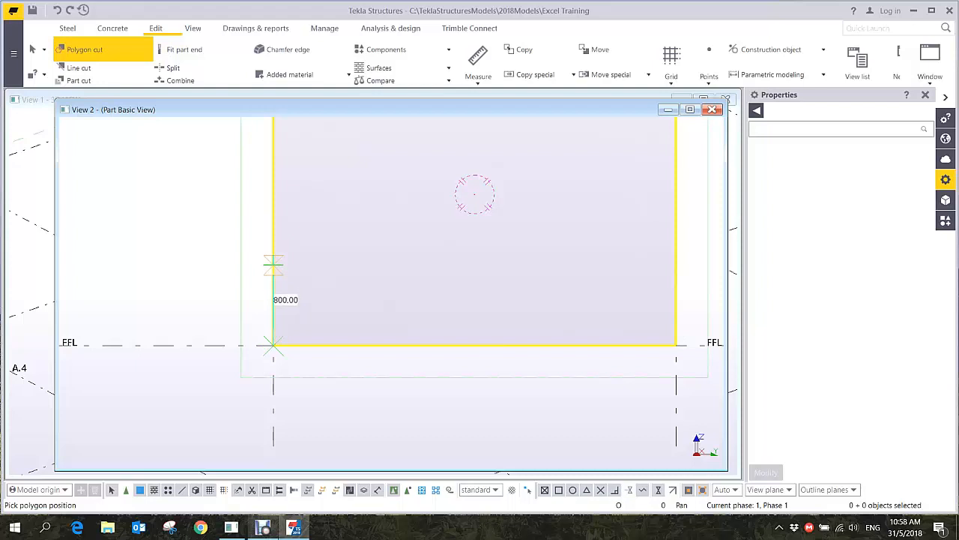
left_click(273, 264)
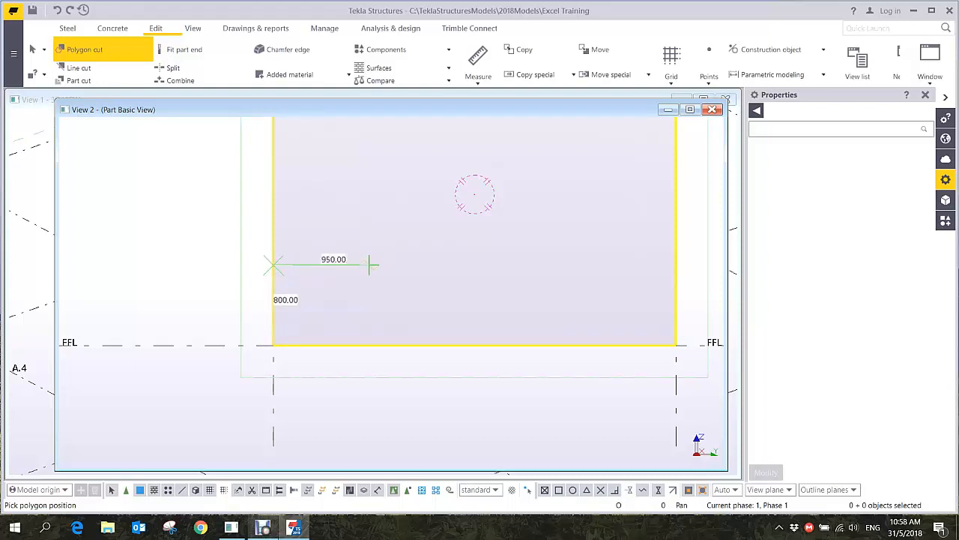
left_click(375, 265)
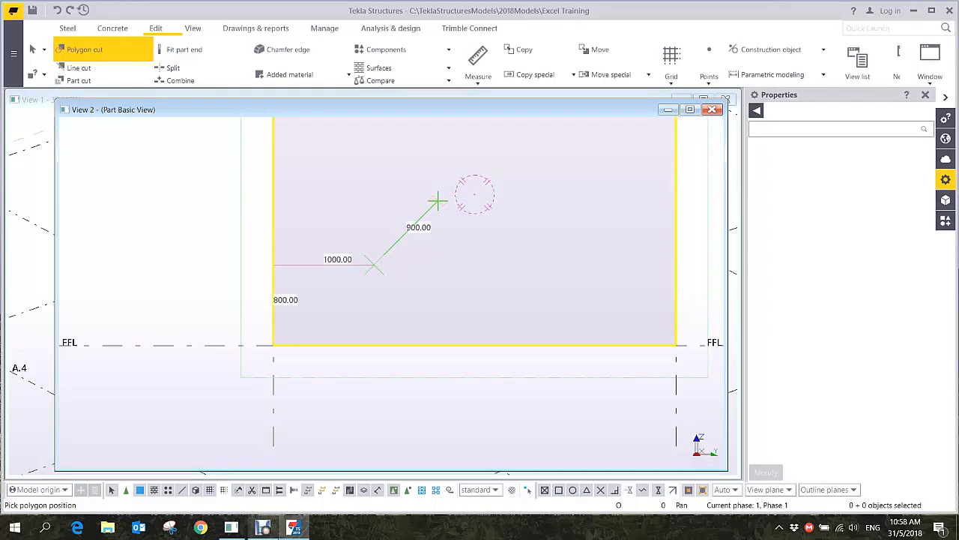
Complete the polygon cut as a rectangular opening 1650 mm high and about 2000 mm wide
middle_click_drag(437, 200, 420, 244)
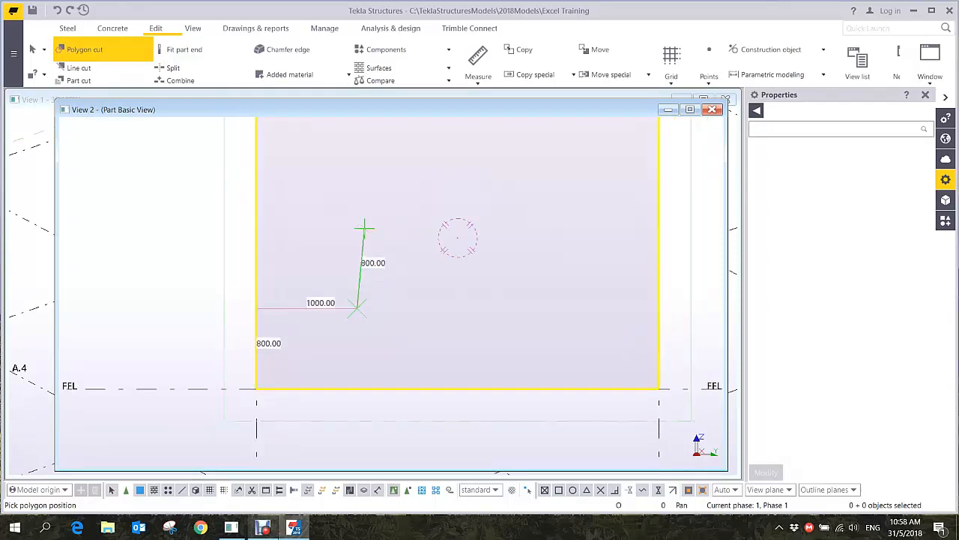
left_click(358, 141)
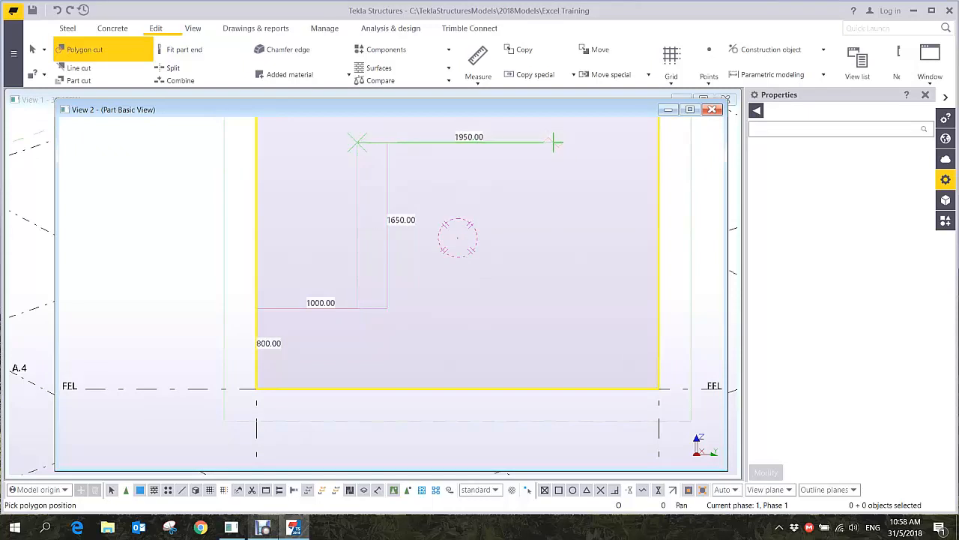
left_click(558, 142)
left_click(558, 308)
middle_click(579, 288)
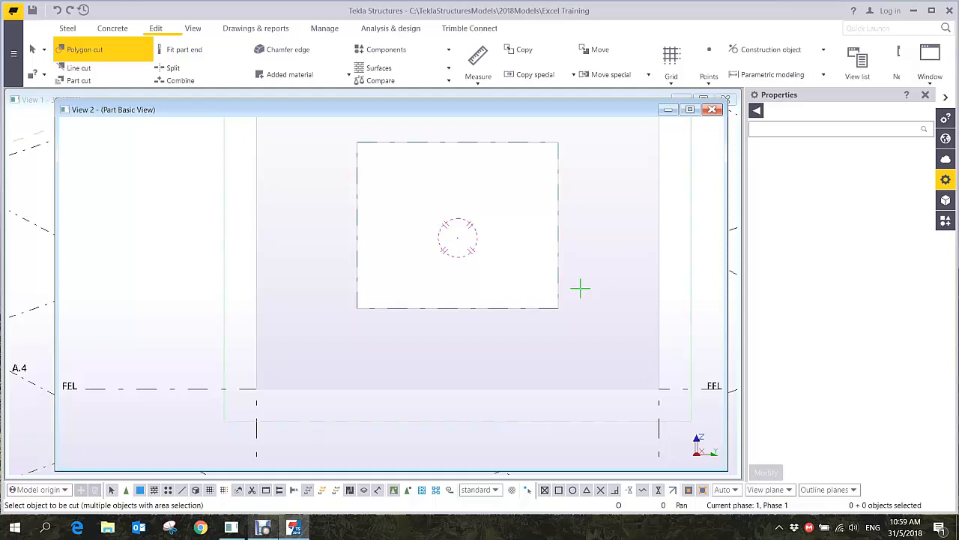
scroll(545, 342, "down", 2)
middle_click_drag(581, 288, 530, 338)
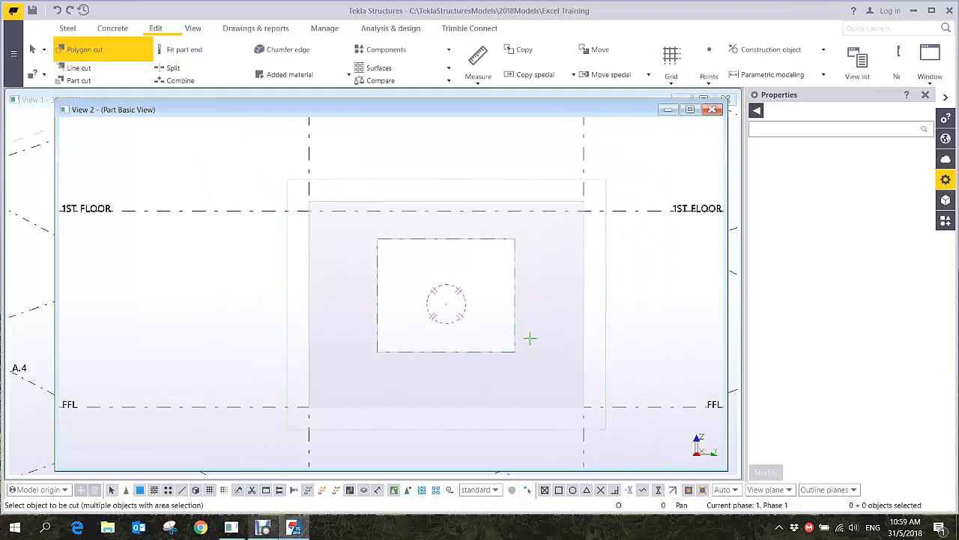
Delete the rectangular opening cut from the panel
left_click(516, 337)
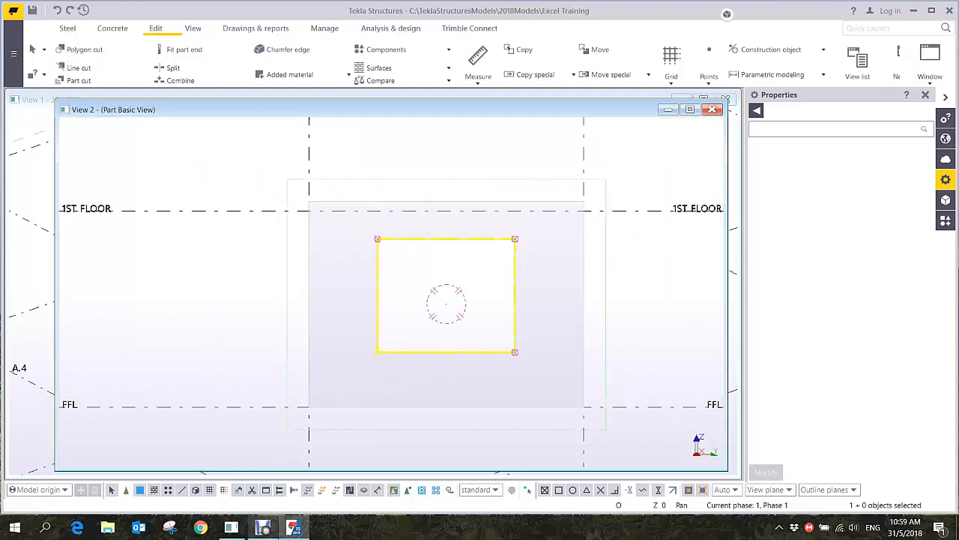
key("Delete")
middle_click_drag(516, 338, 498, 279)
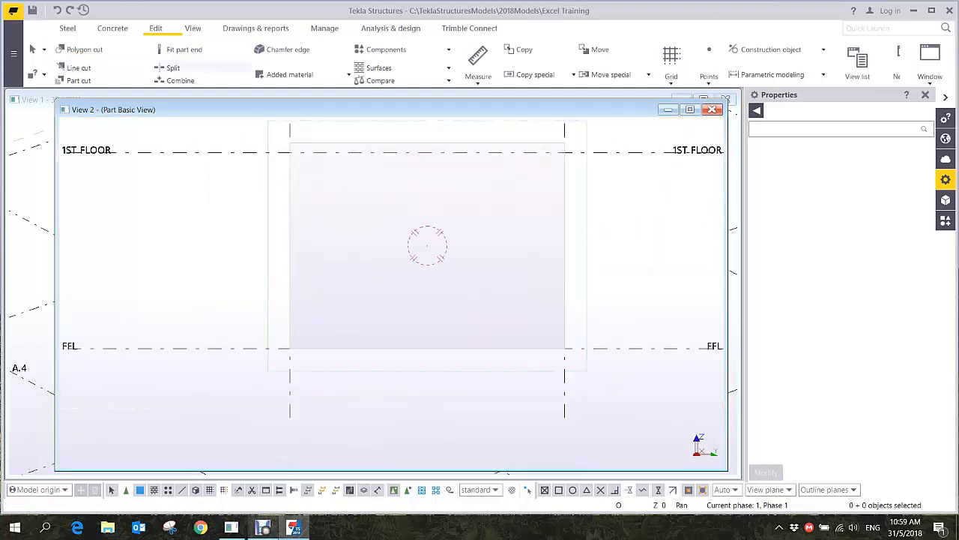
Polygon-cut a 2000 mm wide, 1650 mm high opening in the panel, starting 1000 mm in from and 800 mm above its lower-left corner
left_click(84, 49)
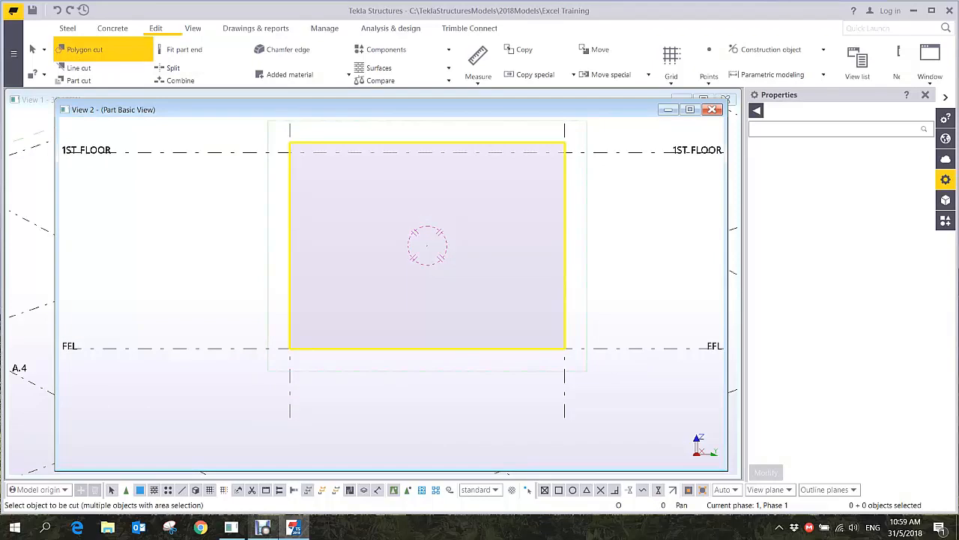
left_click(496, 294)
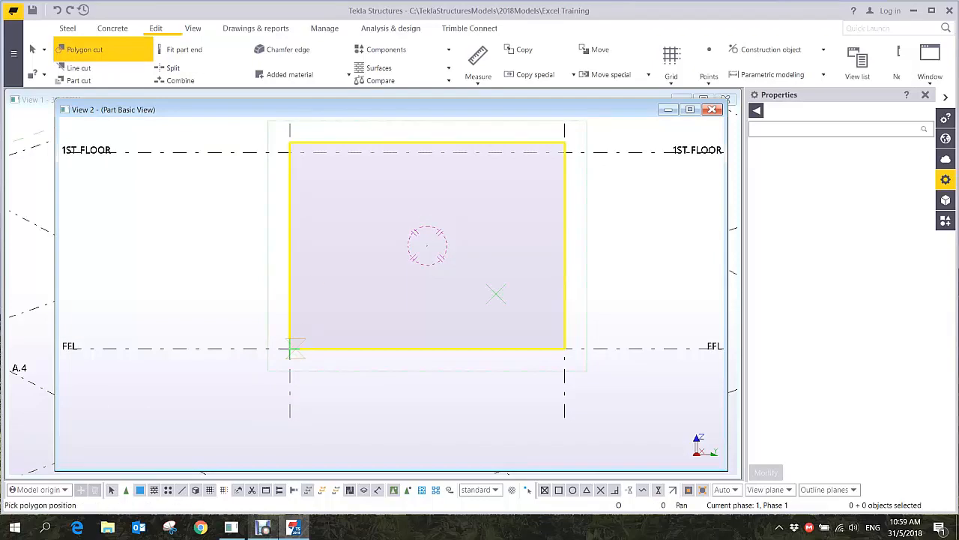
left_click(290, 348)
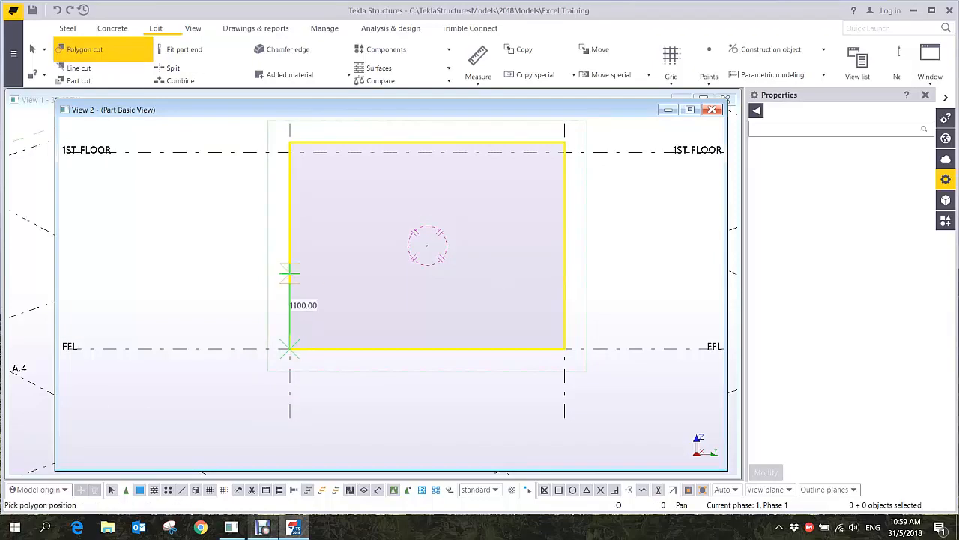
left_click(290, 293)
left_click(359, 294)
type("@0,1650")
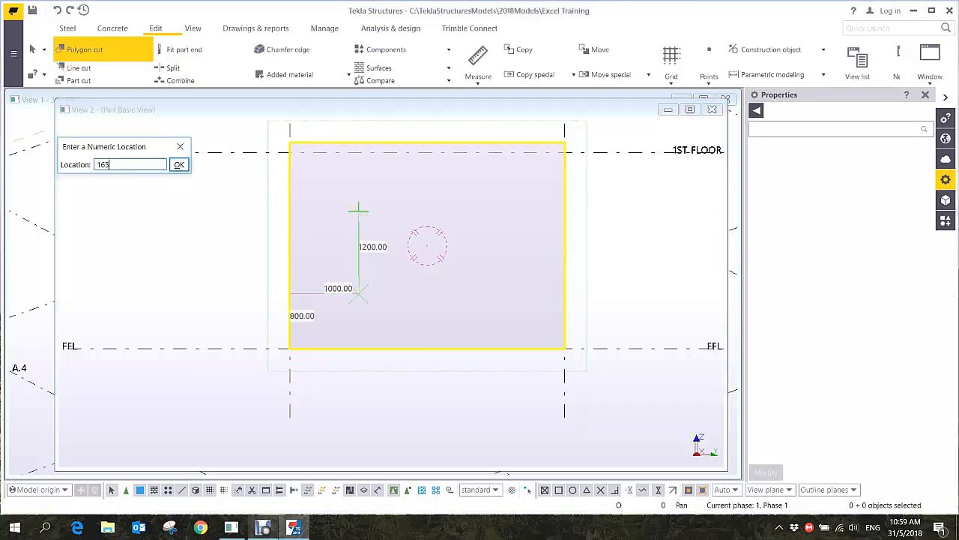
key("Return")
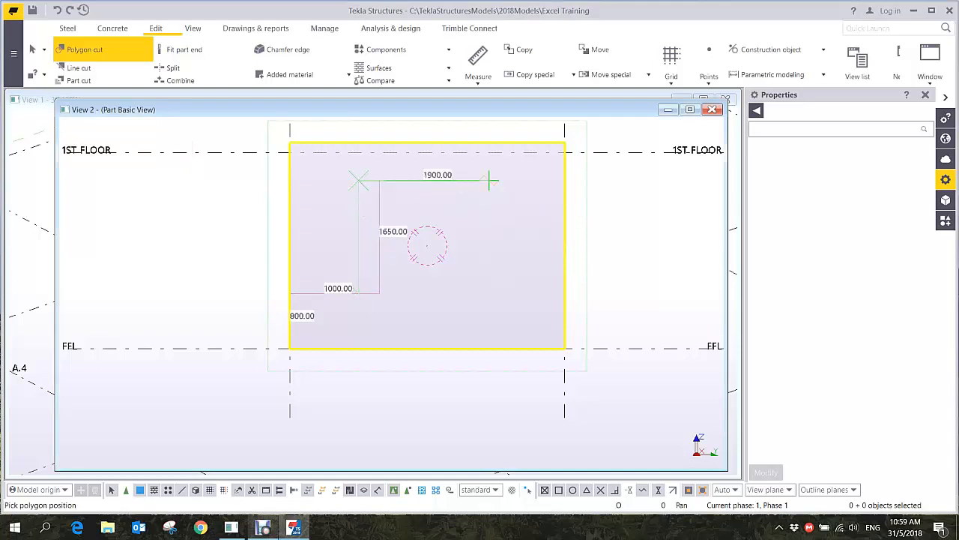
type("@2000,0")
key("Return")
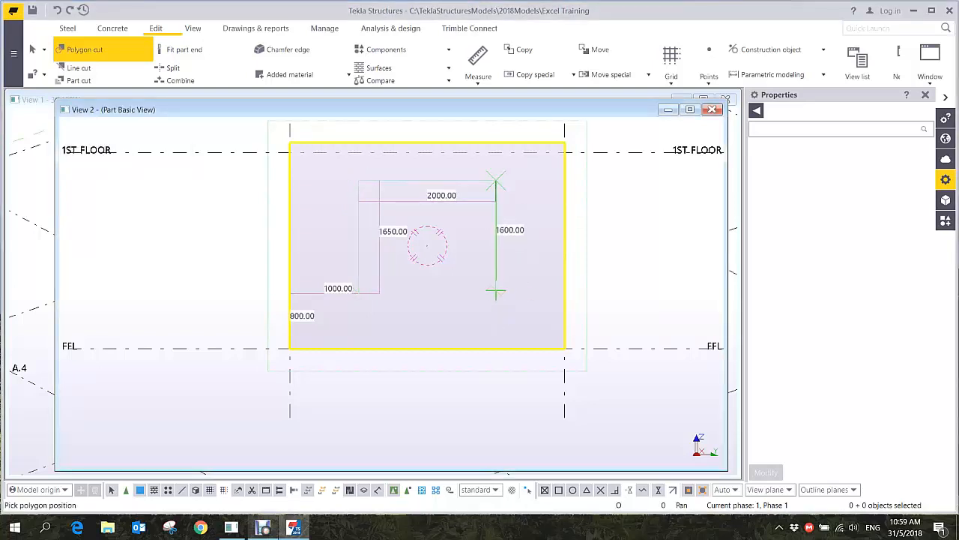
type("@0,-1650")
key("Return")
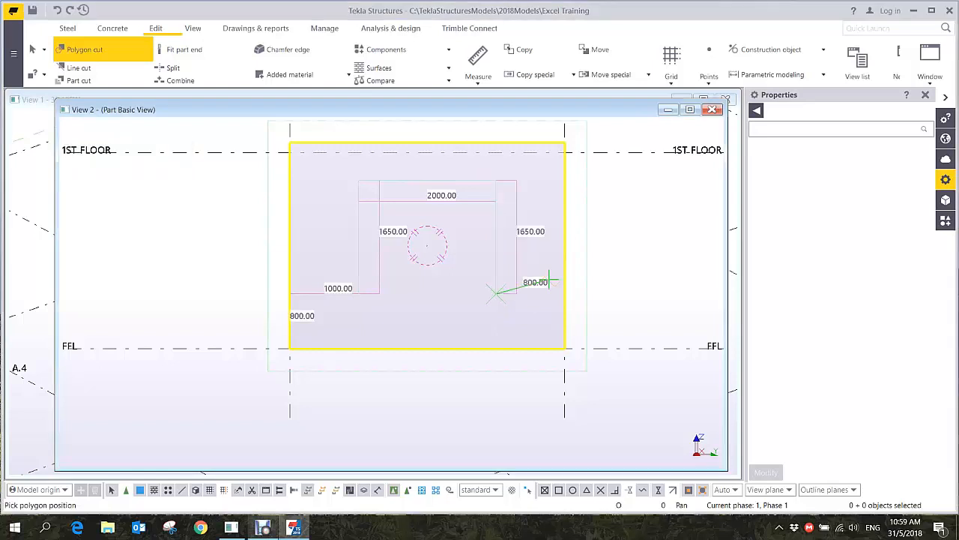
middle_click(595, 235)
middle_click_drag(595, 235, 594, 263)
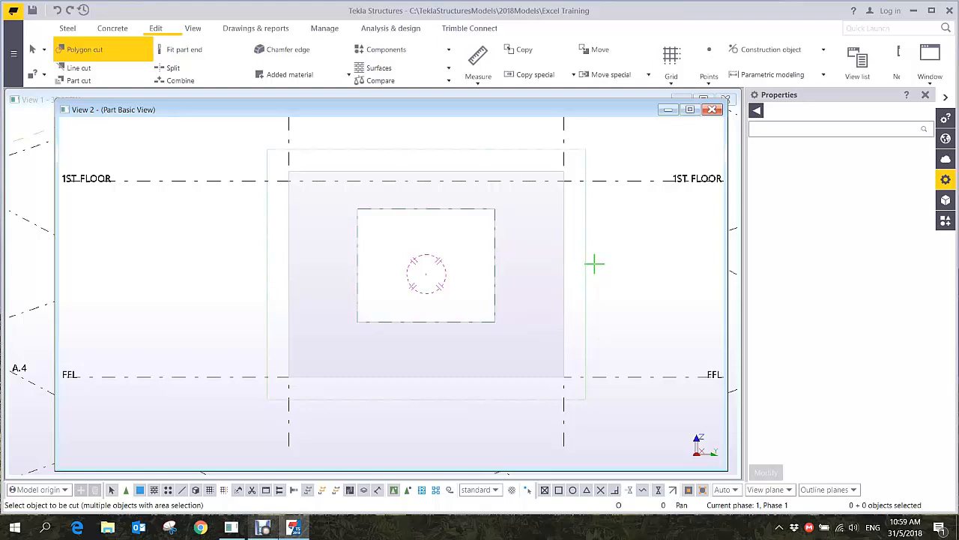
Polygon-cut a notch 500 mm wide and 400 mm high out of the panel's upper-left corner
middle_click_drag(595, 263, 627, 272)
scroll(322, 187, "up", 6)
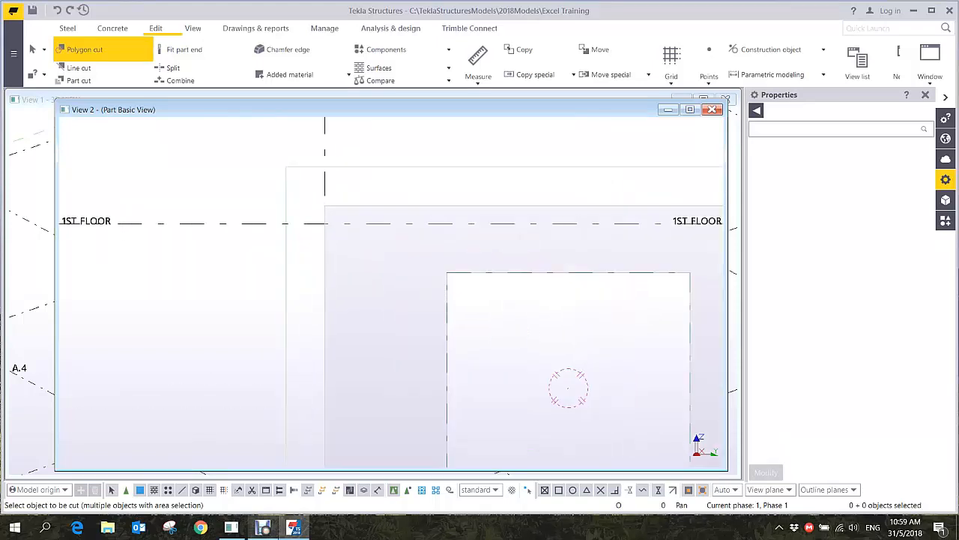
left_click(321, 195)
left_click(311, 184)
type("500")
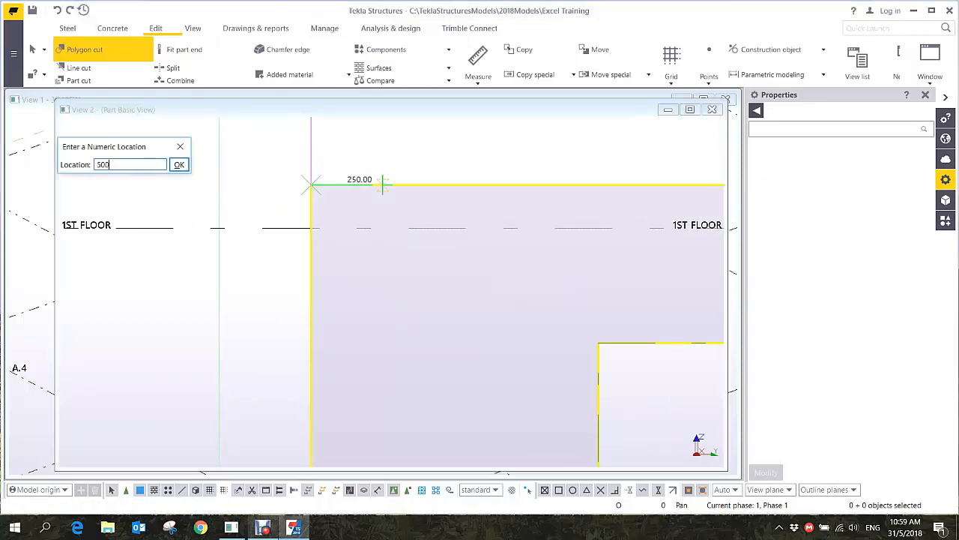
key("Return")
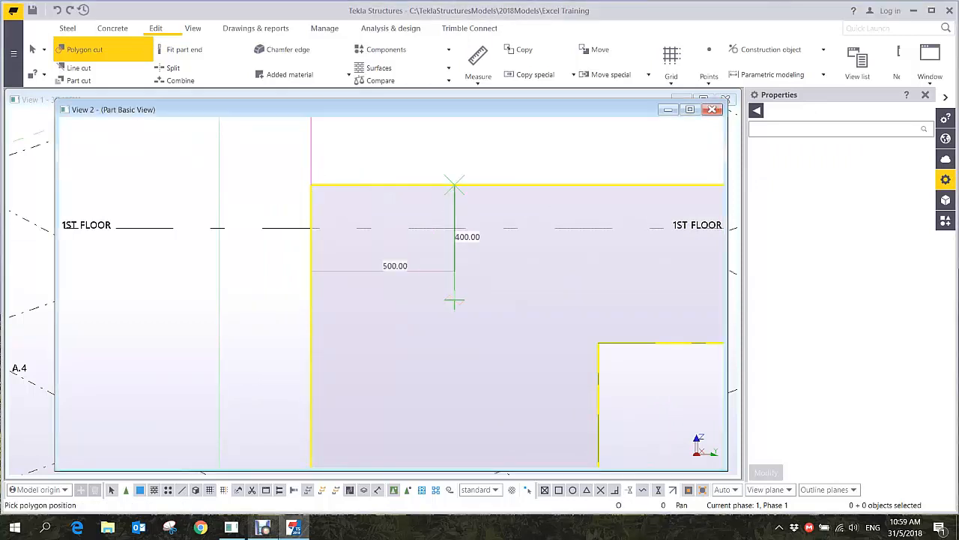
left_click(454, 299)
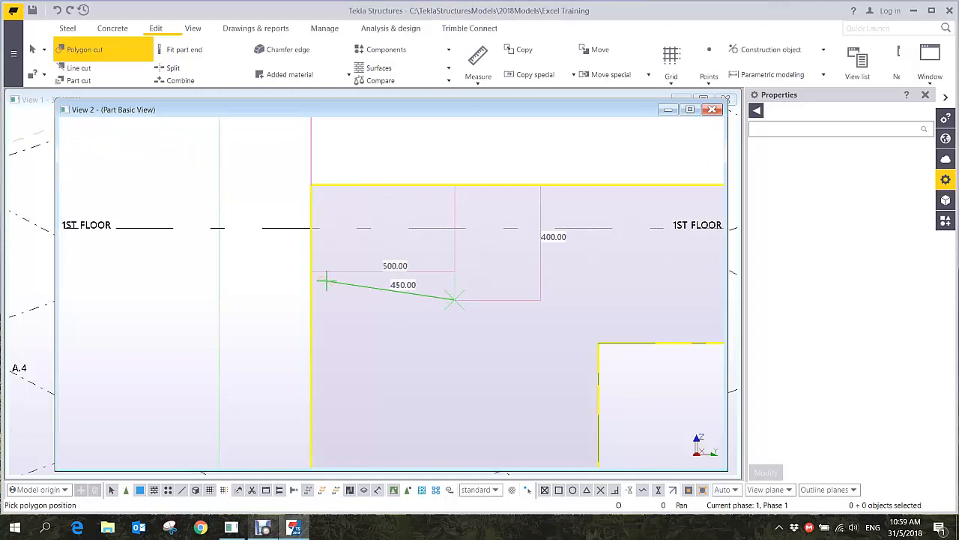
left_click(311, 299)
middle_click(268, 280)
right_click(296, 180)
Copy the corner notch cut 3500 mm along the top edge to the panel's upper-right corner
left_click(324, 186)
right_click(361, 187)
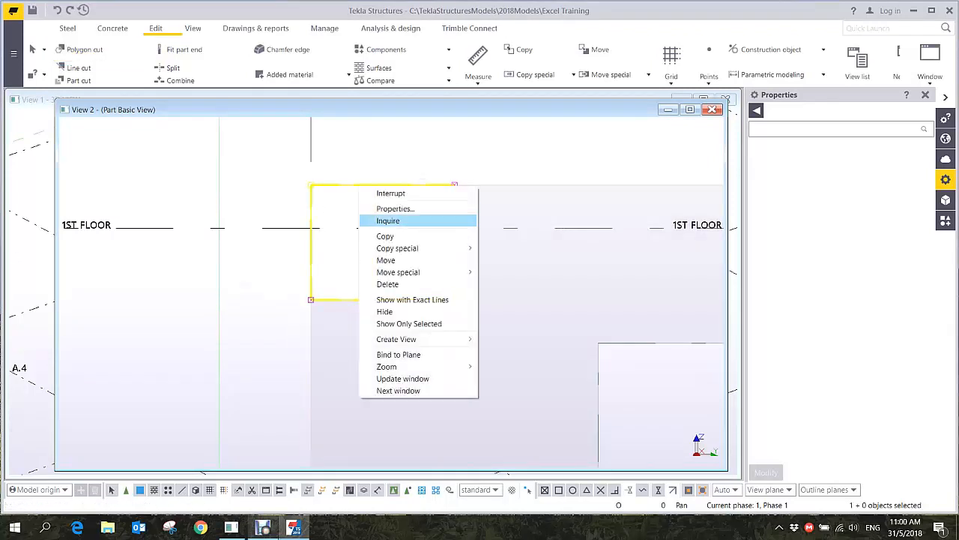
left_click(385, 236)
left_click(455, 185)
middle_click_drag(495, 202, 317, 217)
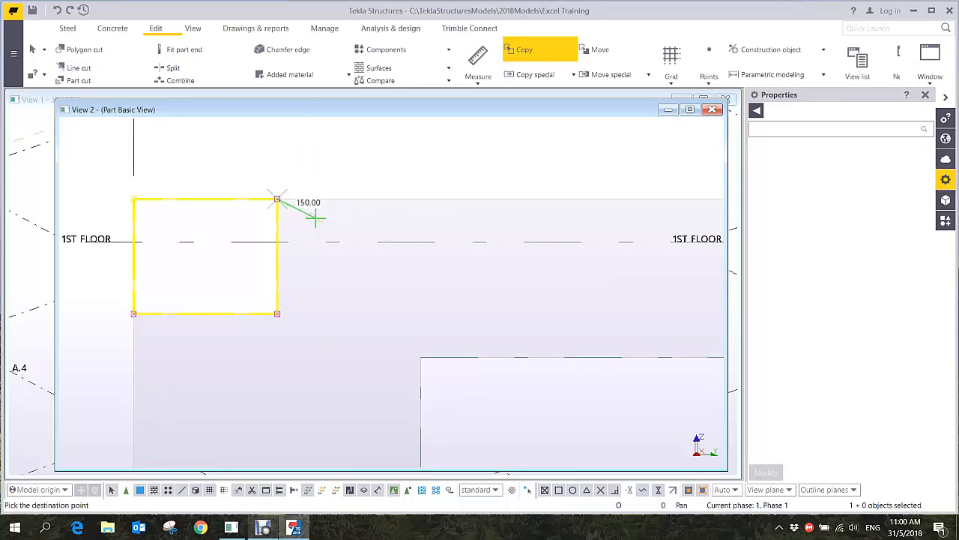
scroll(349, 211, "down", 3)
middle_click_drag(623, 201, 452, 194)
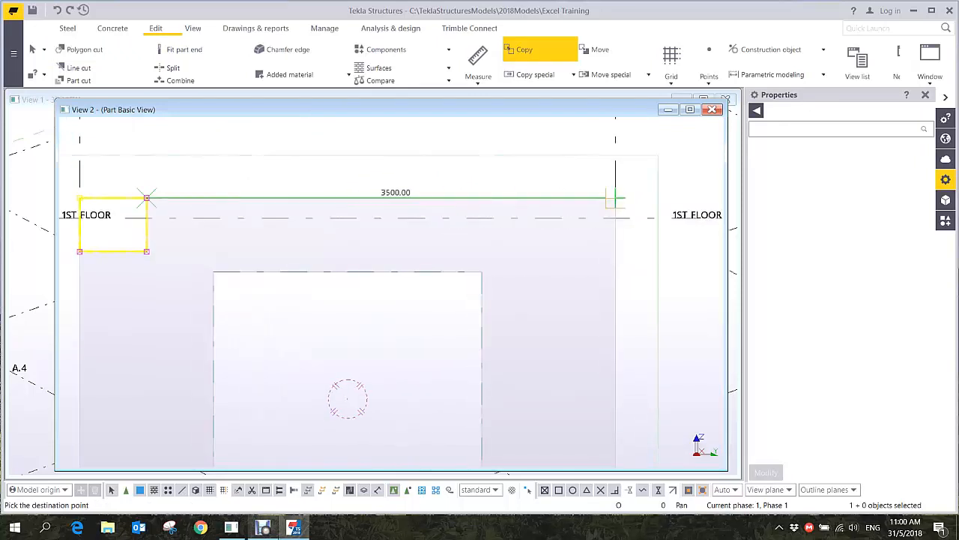
left_click(616, 199)
key("Escape")
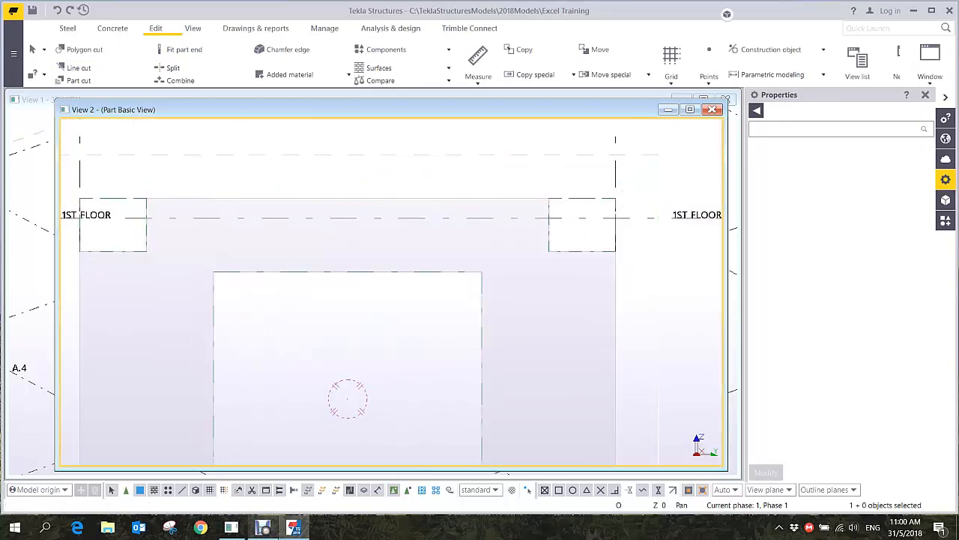
Cut a 200 x 200 mm square through the panel, offset 400 mm from its right edge and 1000 mm above FFL with Polygon cut
middle_click_drag(470, 238, 487, 193)
scroll(486, 192, "down", 4)
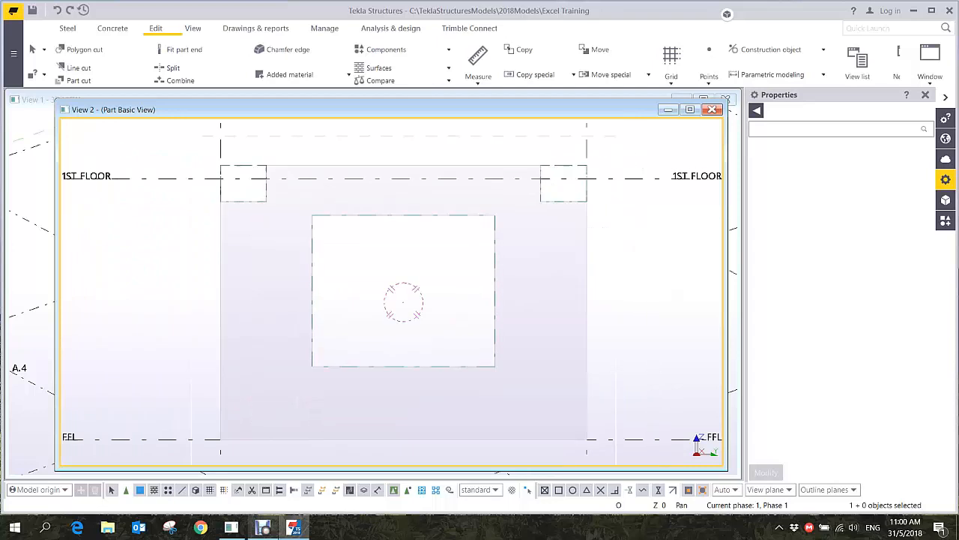
middle_click_drag(521, 344, 468, 318)
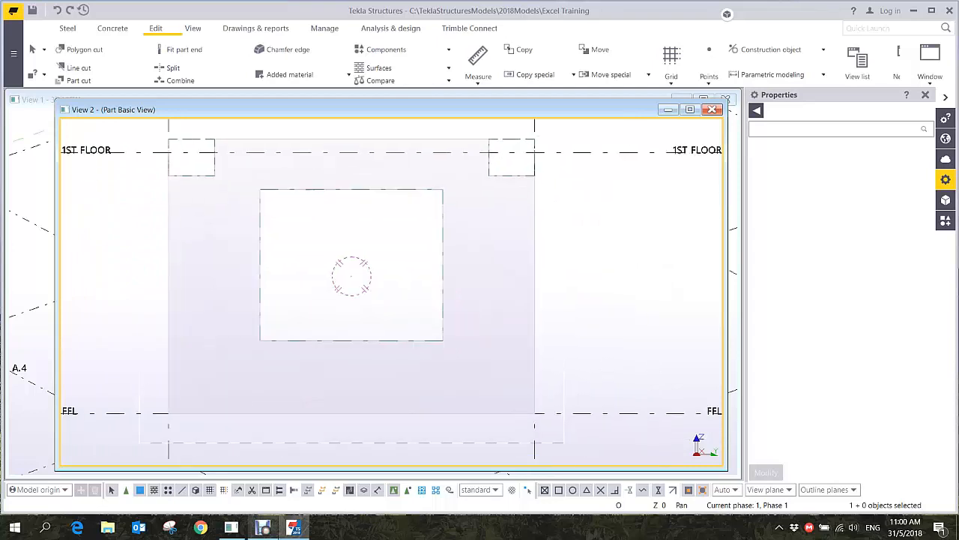
scroll(468, 317, "up", 3)
middle_click_drag(518, 341, 465, 268)
scroll(465, 268, "down", 2)
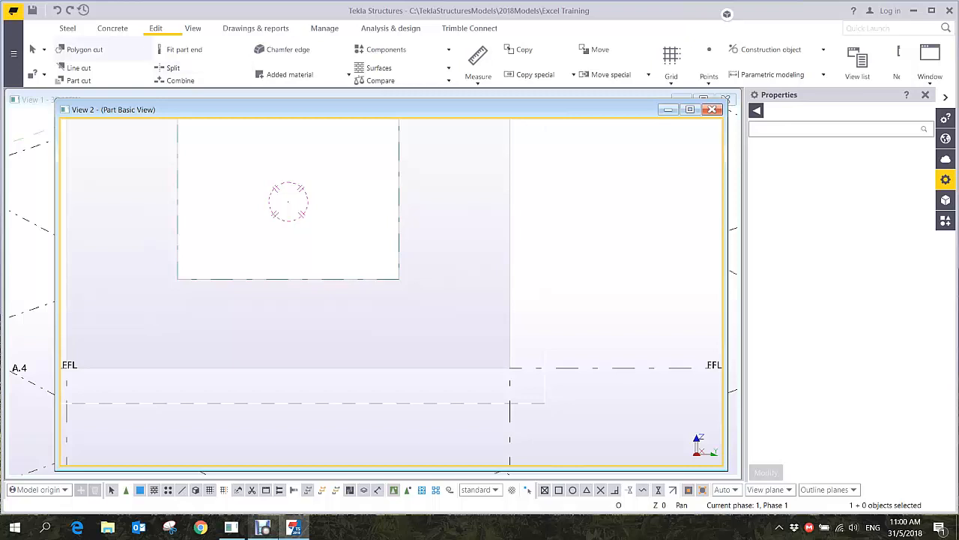
left_click(84, 49)
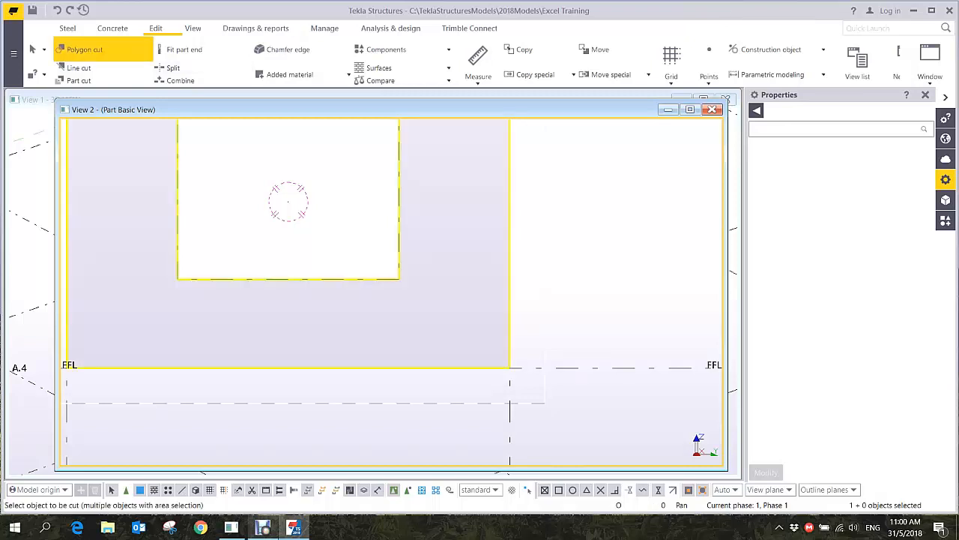
left_click(457, 330)
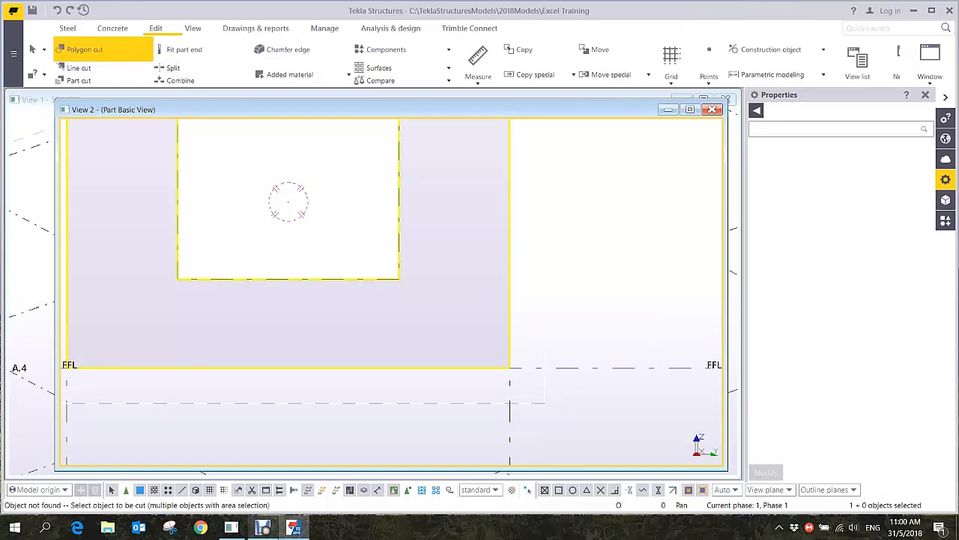
left_click(510, 367)
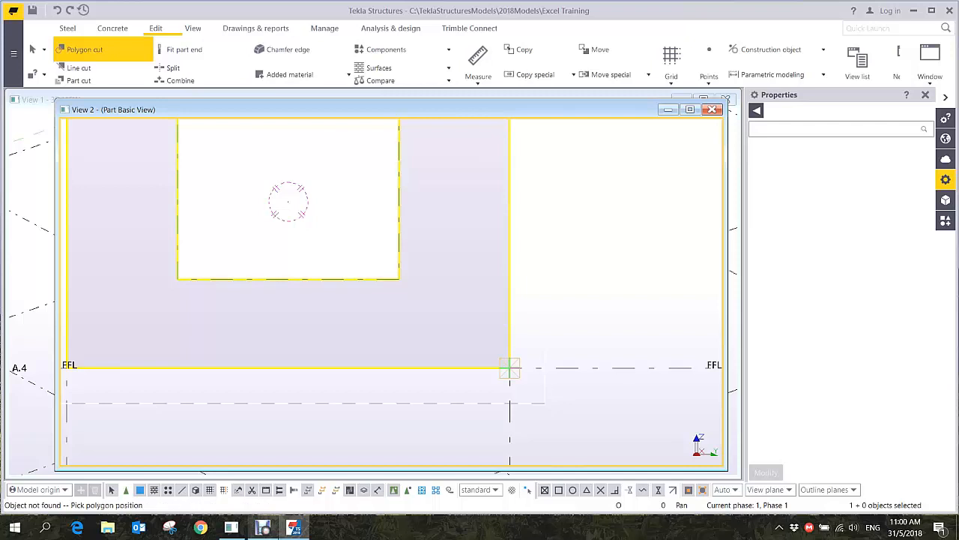
left_click(509, 367)
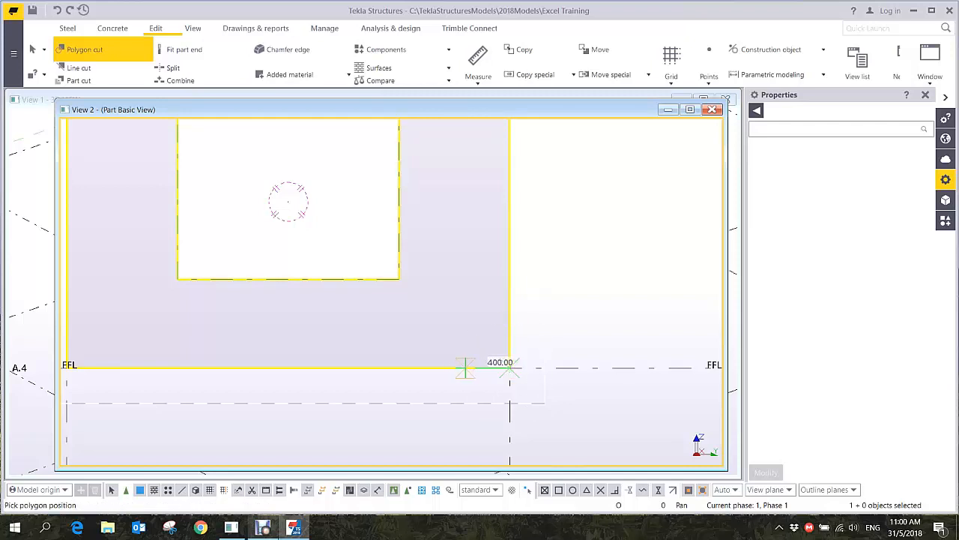
left_click(465, 367)
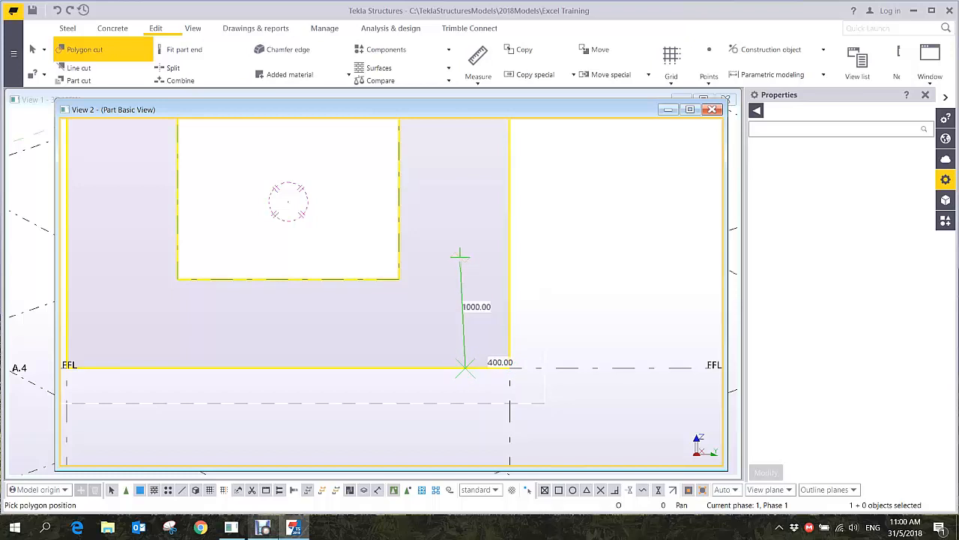
left_click(465, 257)
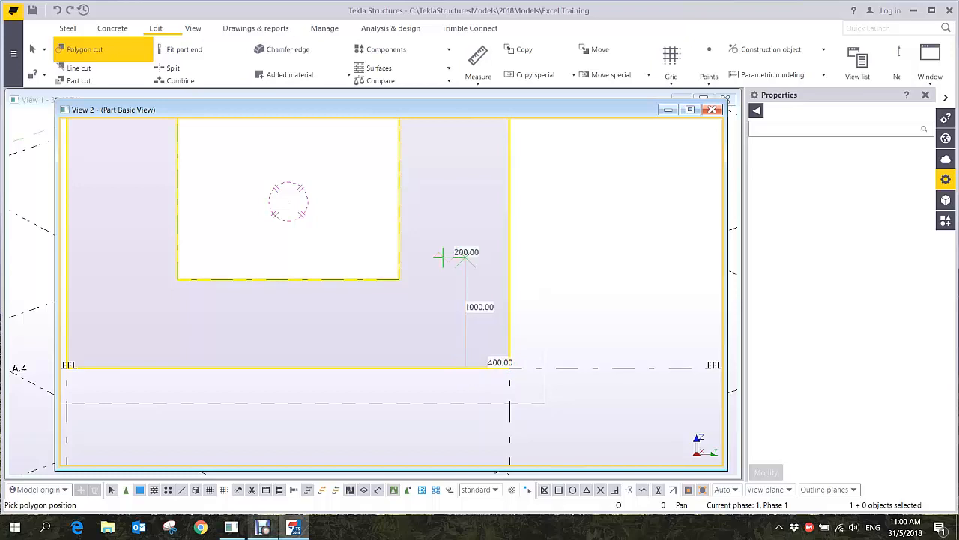
left_click(442, 257)
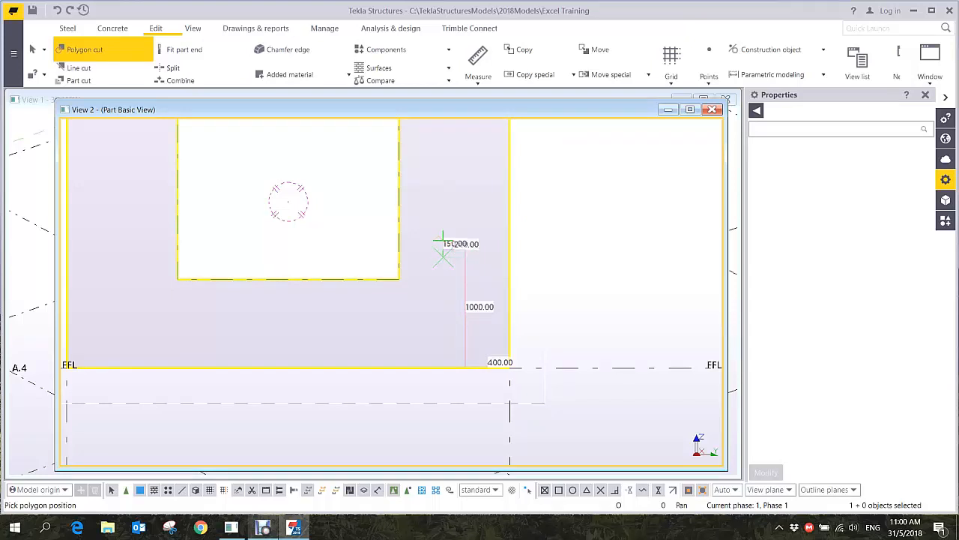
scroll(443, 244, "up", 2)
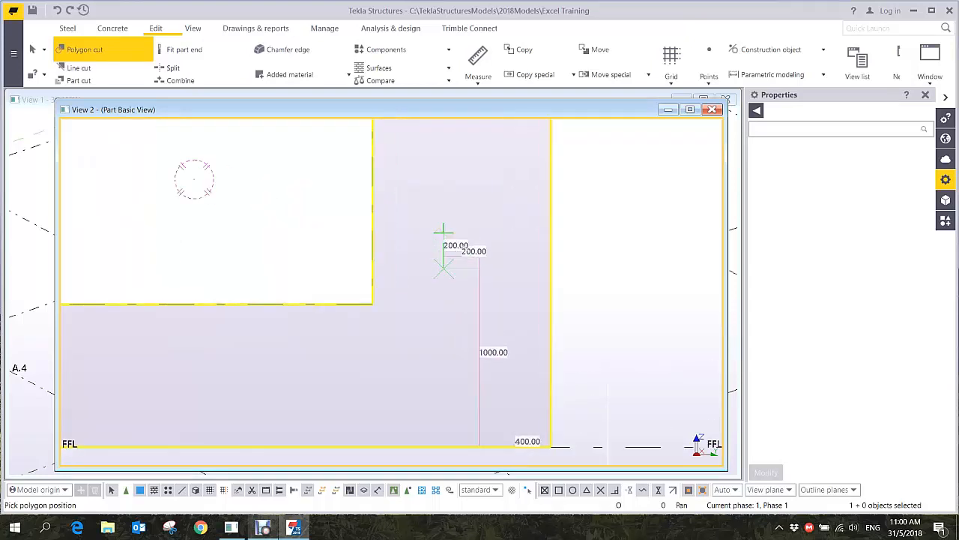
left_click(480, 233)
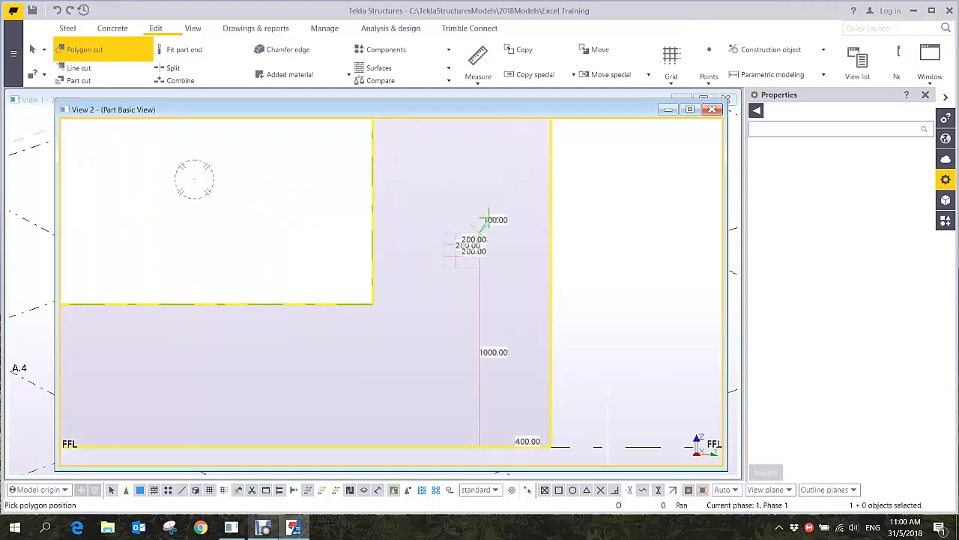
middle_click(488, 218)
right_click(488, 218)
left_click(495, 218)
Move the small square cut from its mid-thickness handle to the panel's face
middle_click_drag(490, 248, 466, 256, "ctrl")
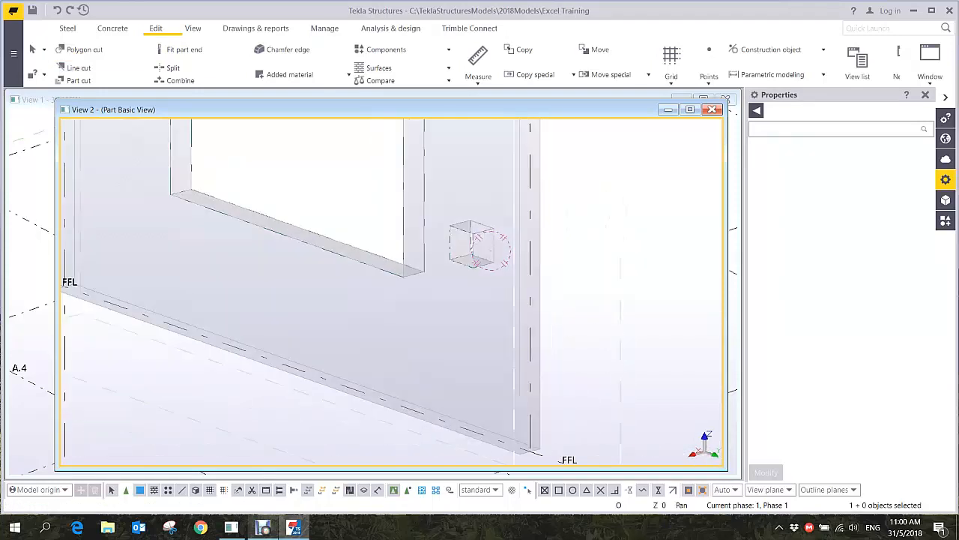
scroll(468, 234, "up", 2)
left_click(472, 232)
scroll(472, 251, "up", 2)
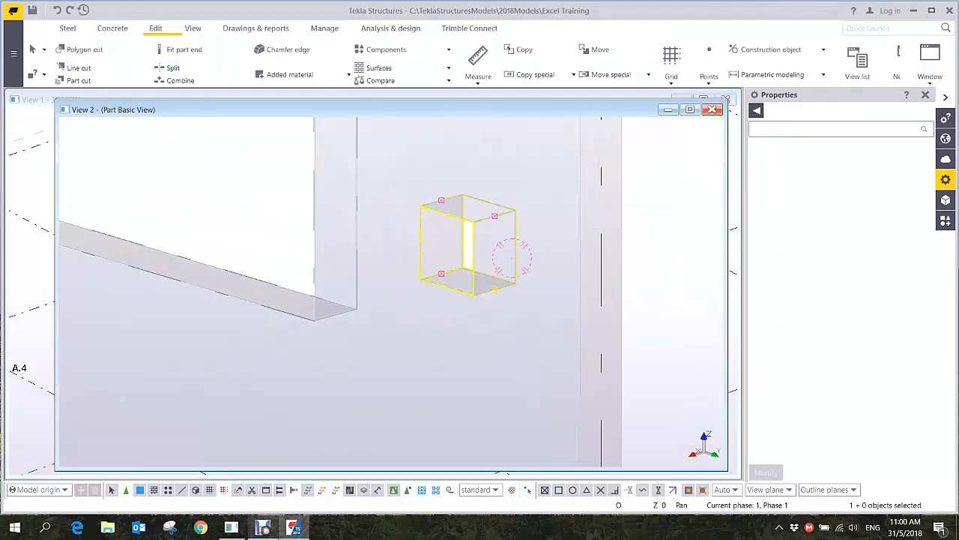
right_click(512, 216)
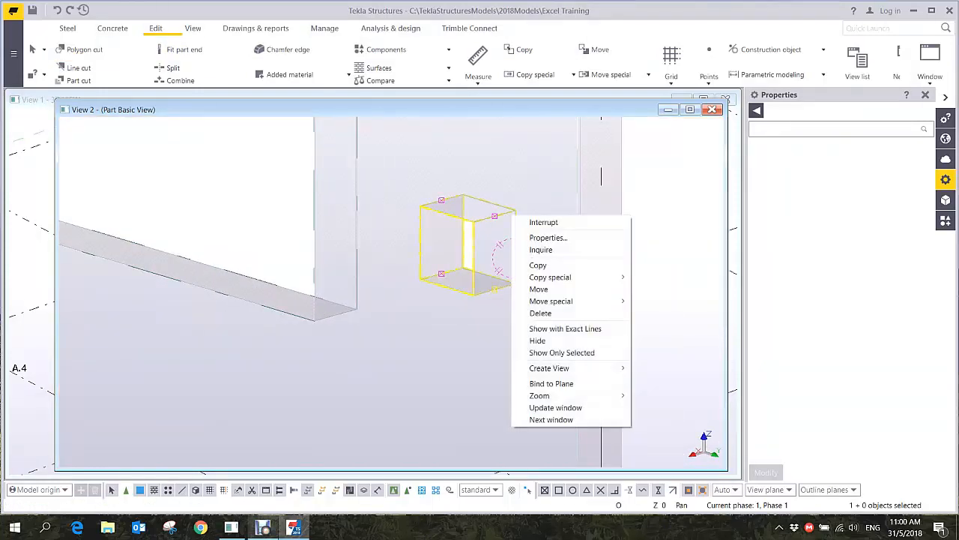
left_click(538, 288)
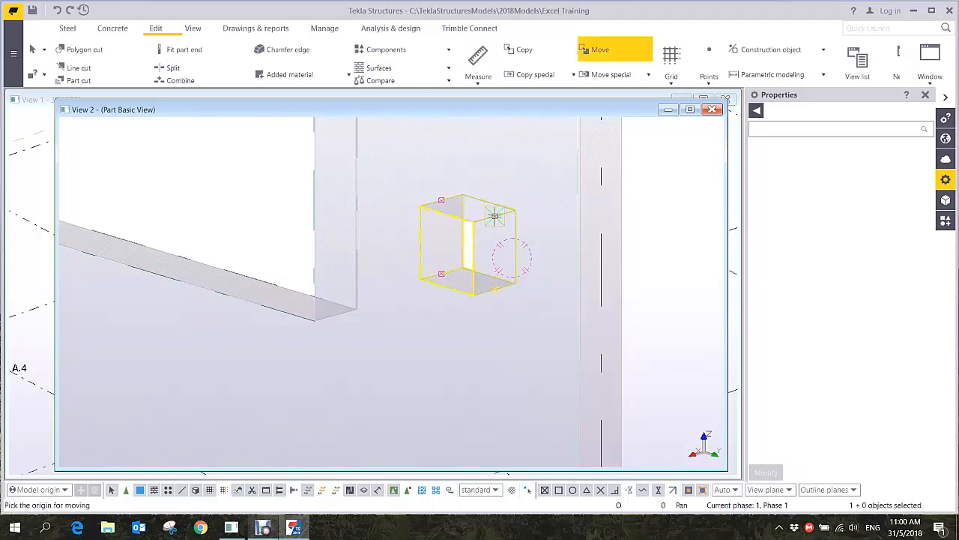
left_click(494, 216)
left_click(473, 221)
right_click(473, 188)
left_click(492, 193)
Set the square cut's profile to BL50 and its depth position to Front, apply the change and close the properties
double_click(487, 217)
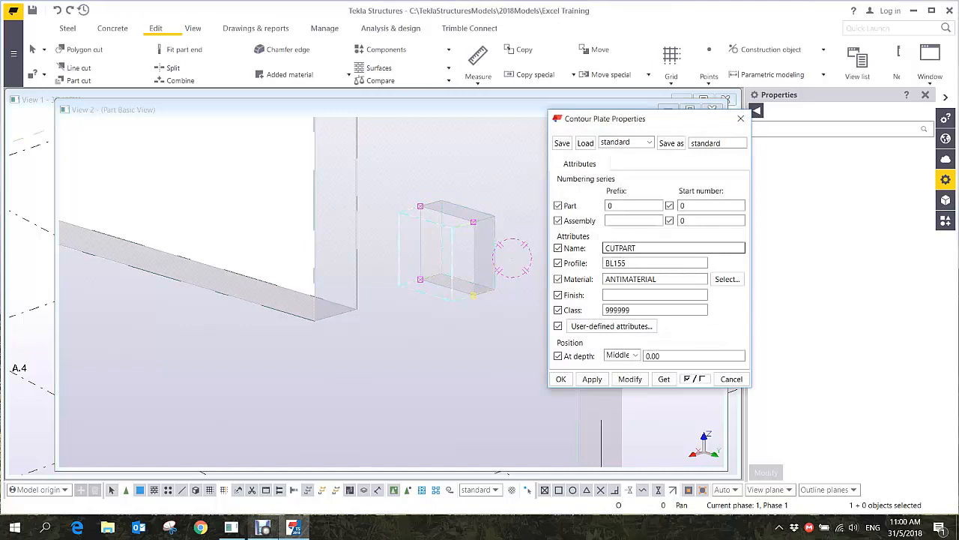
left_click_drag(627, 263, 614, 263)
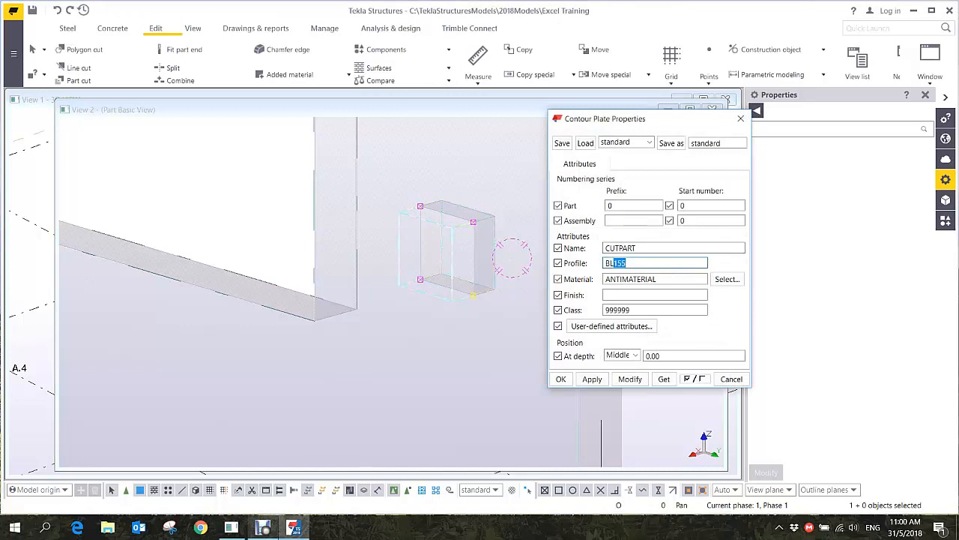
type("50")
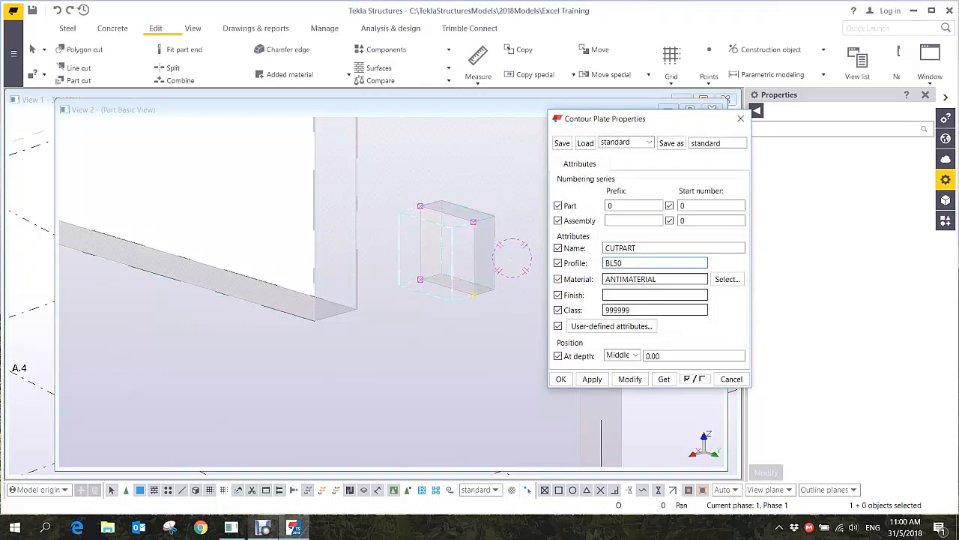
left_click(635, 355)
left_click(613, 379)
left_click(630, 379)
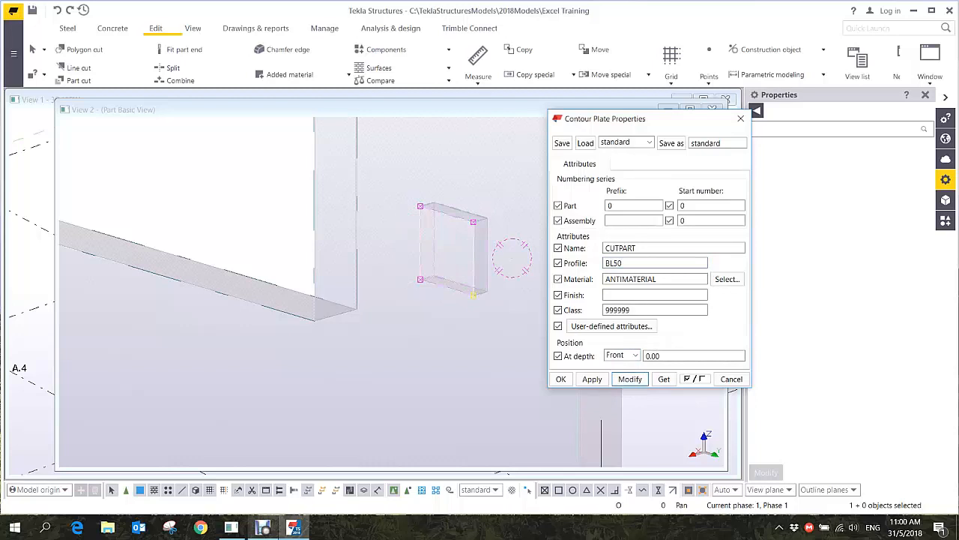
scroll(448, 323, "down", 3)
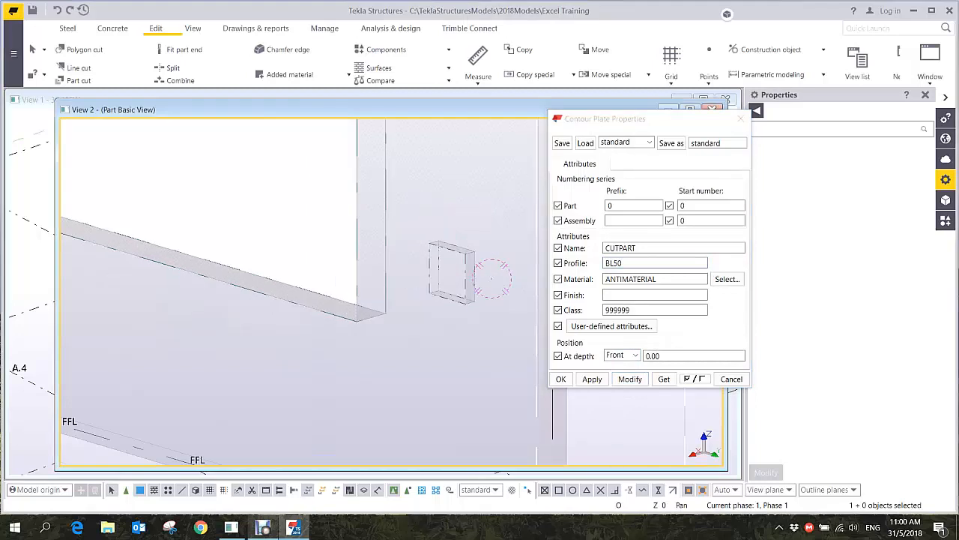
middle_click_drag(399, 338, 536, 343, "ctrl")
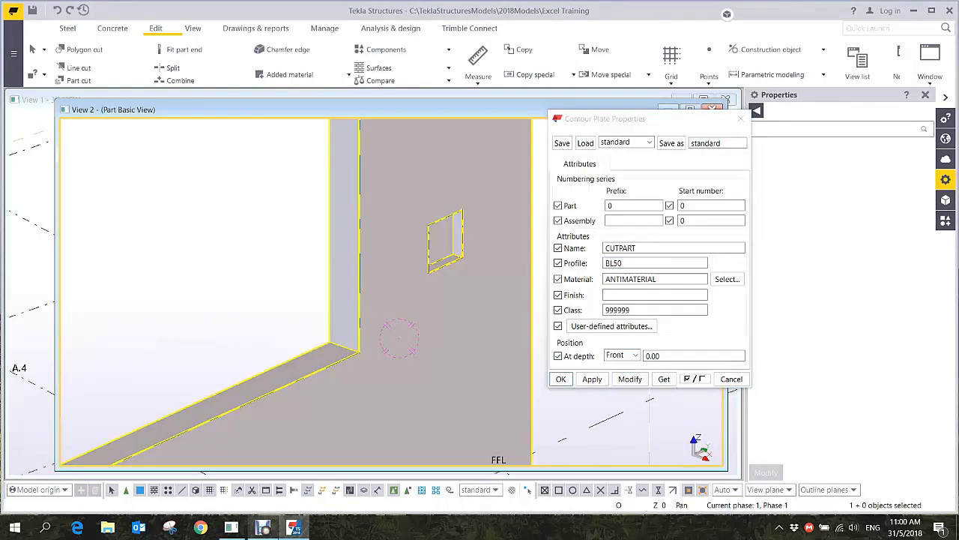
left_click(560, 379)
left_click(263, 331)
Create the default part views of the wall panel and enlarge the part end view
middle_click_drag(267, 329, 408, 283)
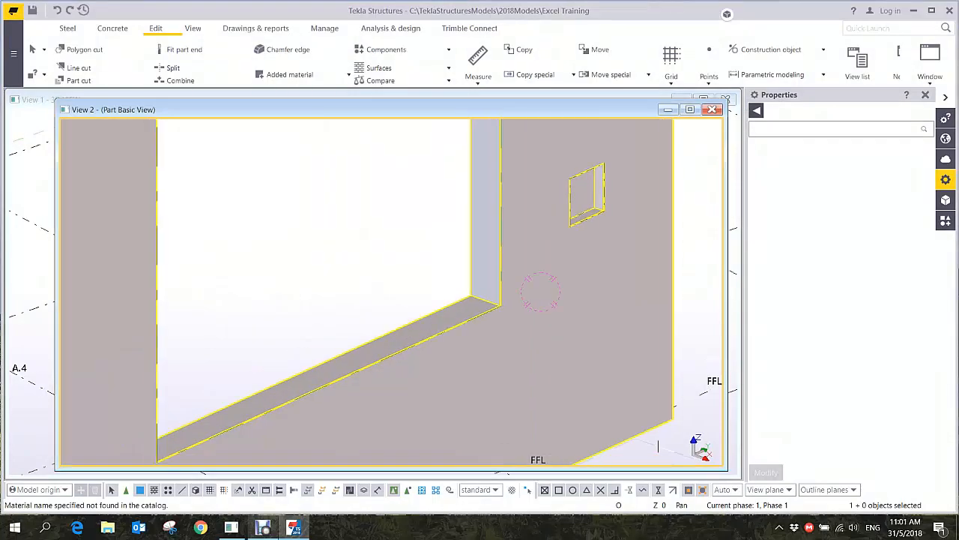
scroll(481, 308, "down", 5)
middle_click_drag(481, 307, 412, 298, "ctrl")
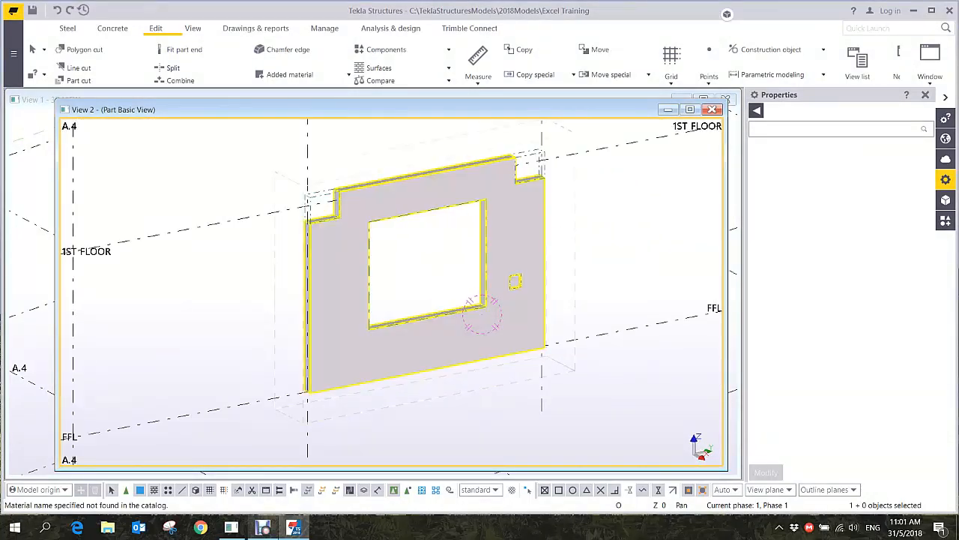
right_click(482, 315)
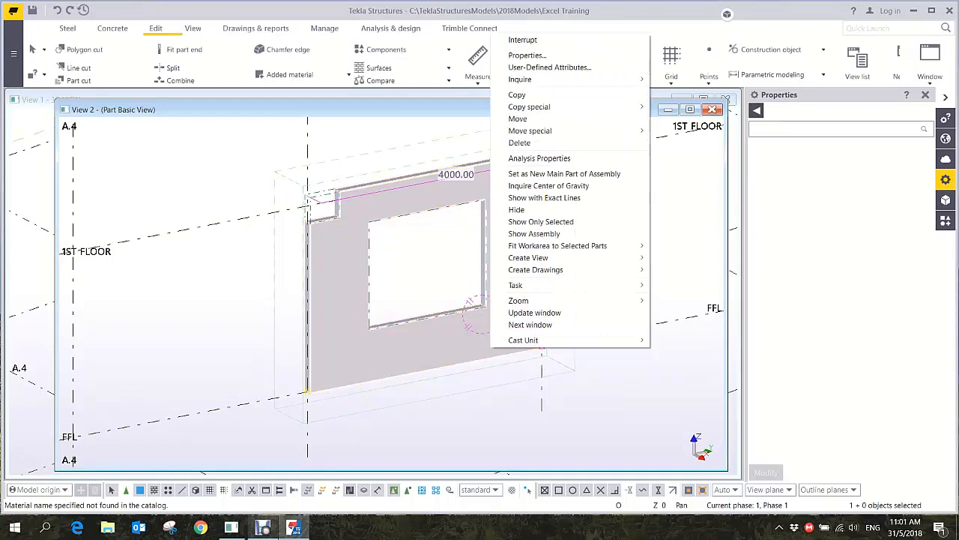
mouse_move(529, 257)
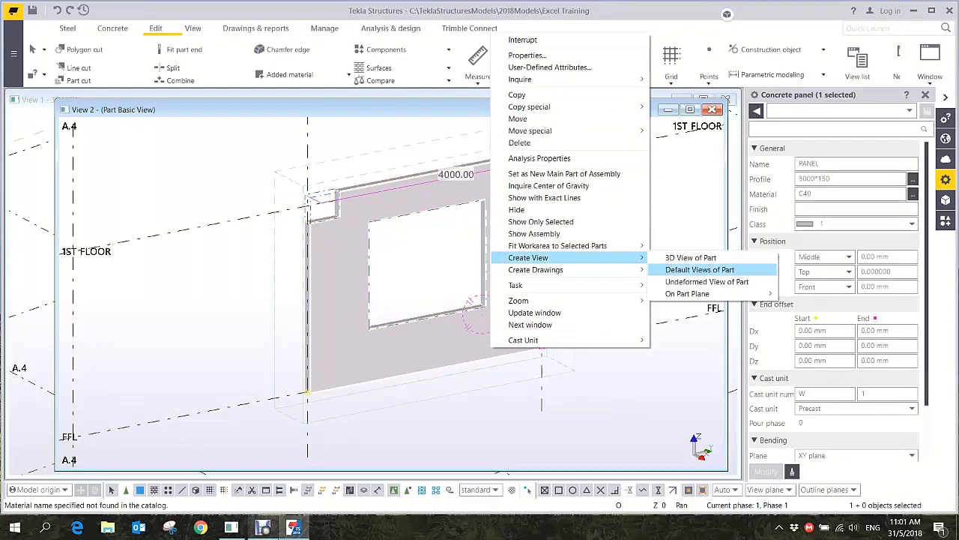
left_click(686, 275)
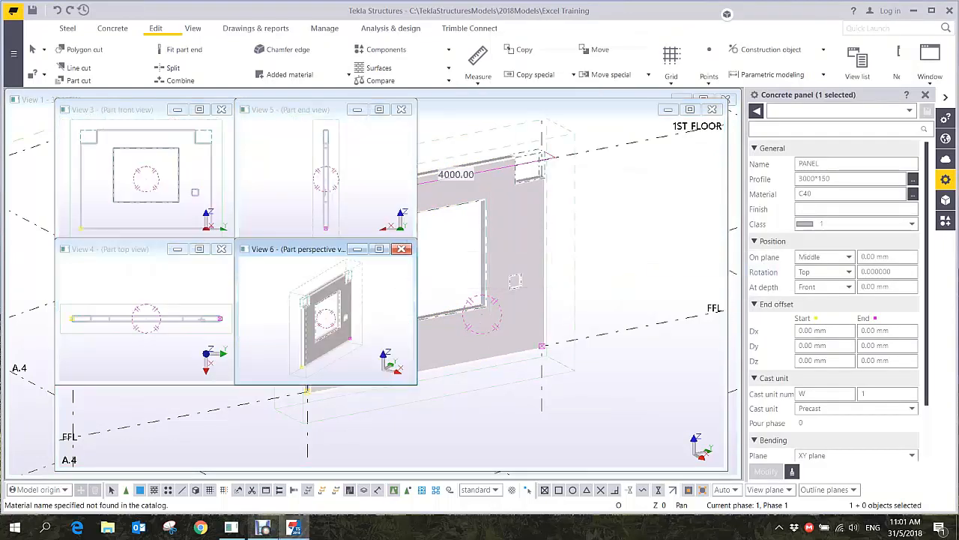
left_click_drag(416, 244, 718, 470)
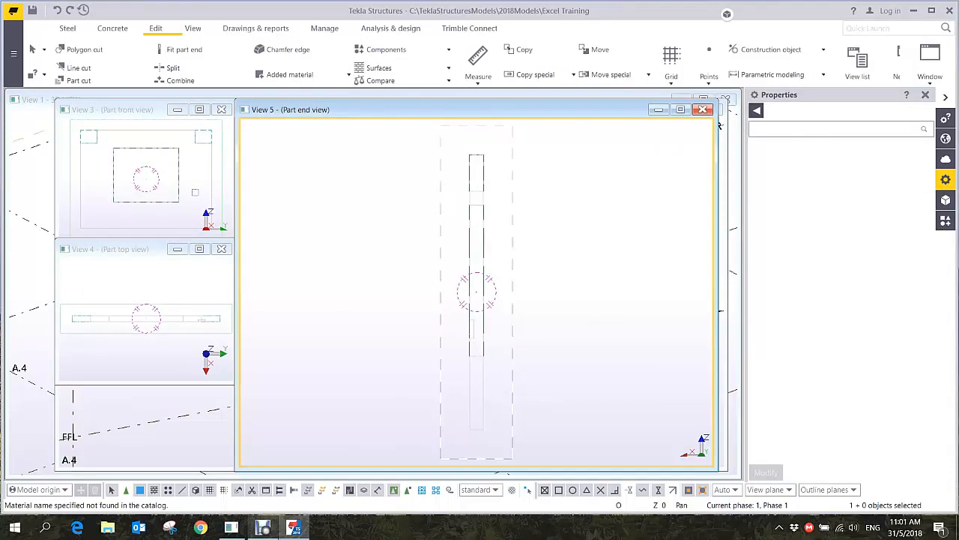
Cut a rectangular groove into the panel's top edge in the part end view, starting 50 mm from one face, with Polygon cut
scroll(504, 180, "up", 3)
middle_click_drag(501, 177, 484, 238)
scroll(486, 250, "up", 2)
scroll(477, 236, "up", 2)
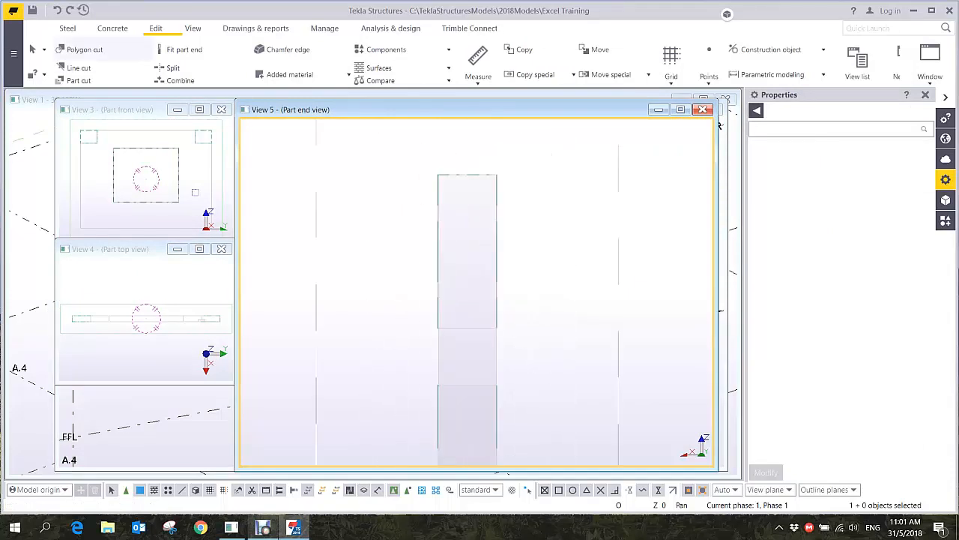
left_click(83, 49)
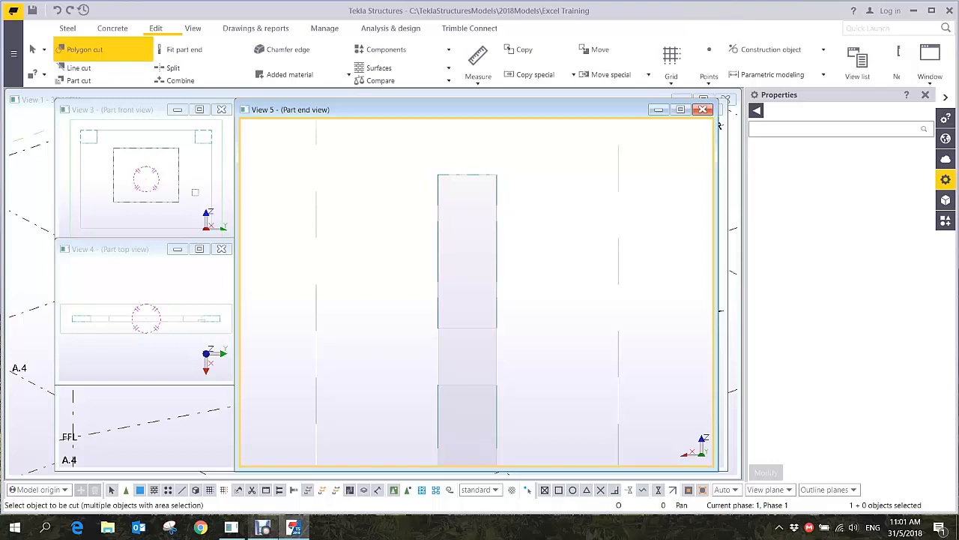
left_click(440, 360)
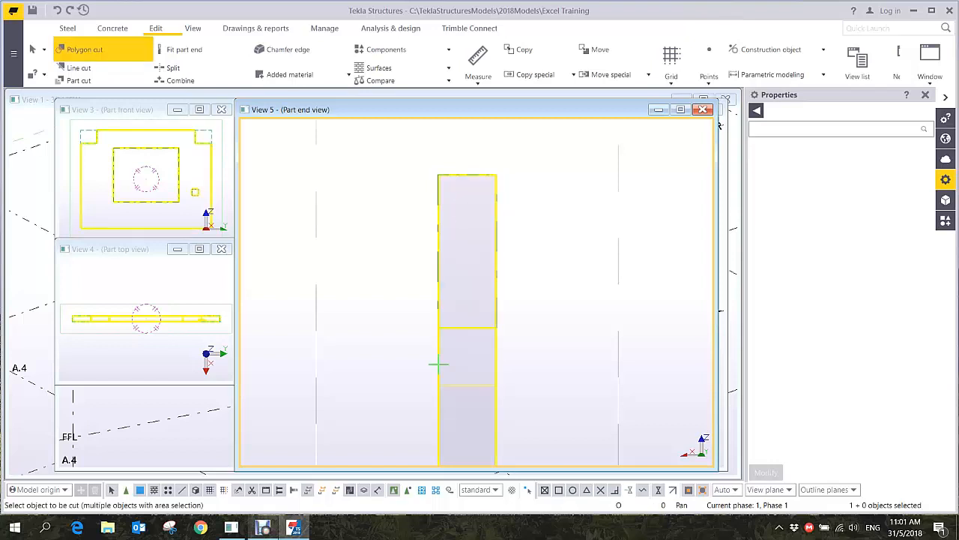
scroll(439, 195, "up", 3)
scroll(445, 178, "up", 2)
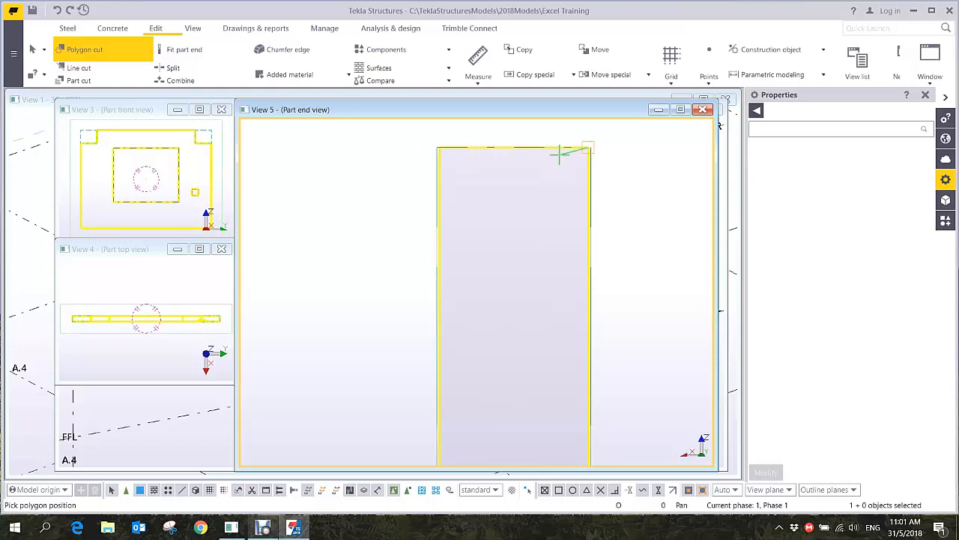
scroll(549, 147, "up", 3)
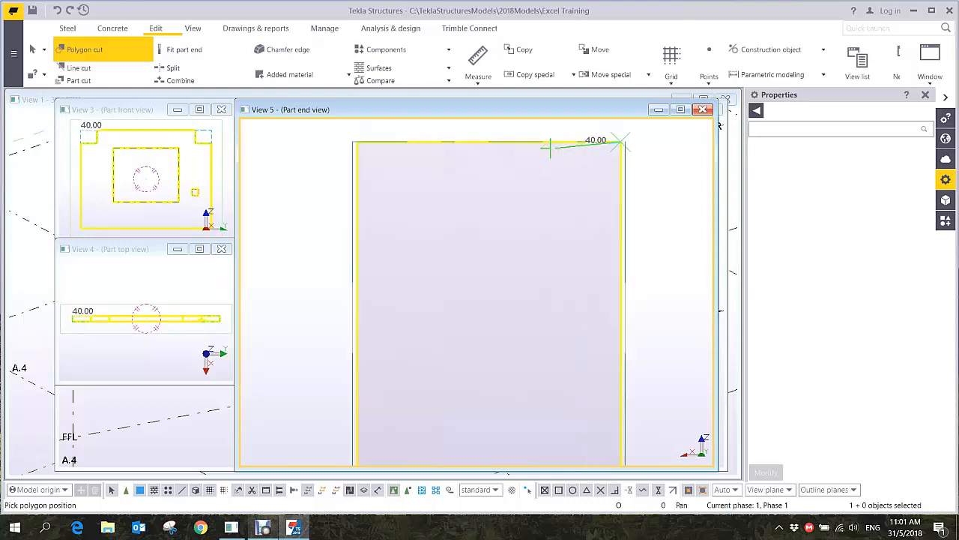
left_click(533, 142)
scroll(546, 257, "down", 4)
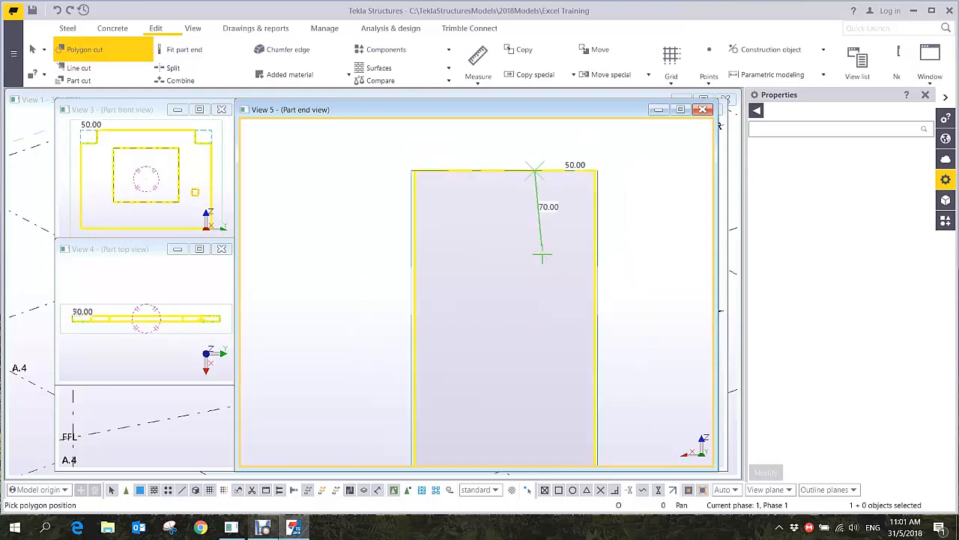
left_click(535, 368)
left_click(454, 368)
left_click(453, 204)
middle_click(438, 179)
right_click(437, 179)
left_click(444, 177)
Cut a trapezoidal groove into the panel's bottom edge with Polygon cut, 40 mm from one face, 40 mm deep, 50 mm wide inside, each side flaring 10 mm
scroll(492, 278, "down", 6)
middle_click_drag(493, 451, 498, 136)
scroll(501, 359, "up", 7)
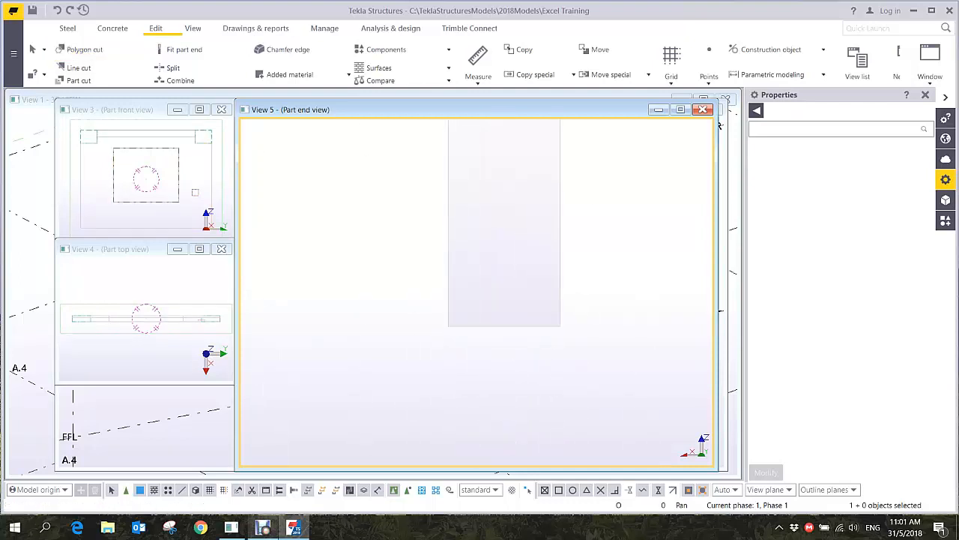
scroll(519, 340, "up", 3)
left_click(84, 49)
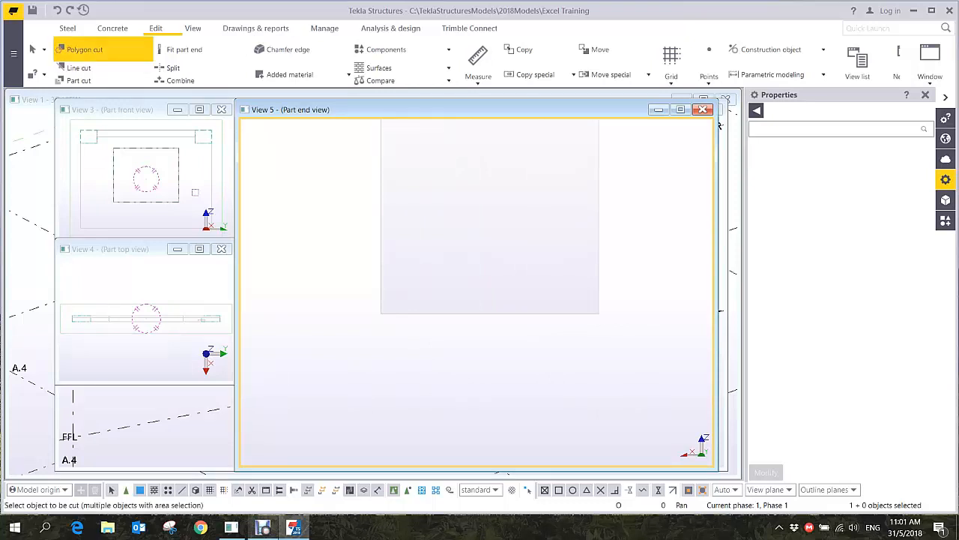
left_click(406, 303)
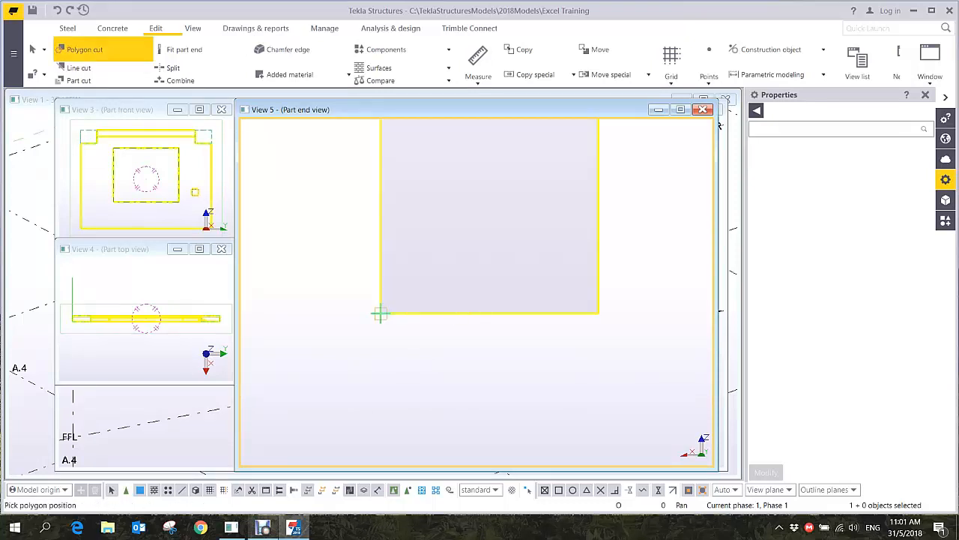
left_click(380, 313)
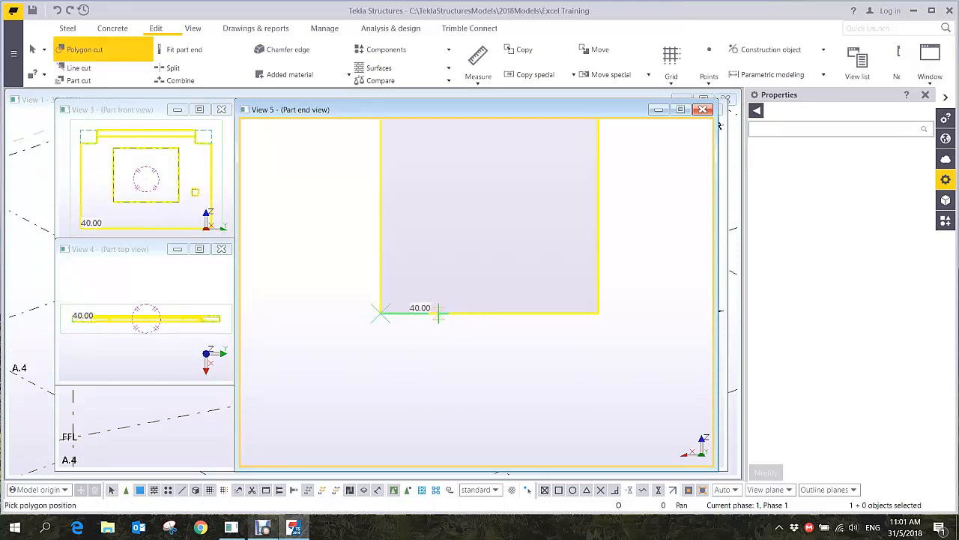
left_click(438, 313)
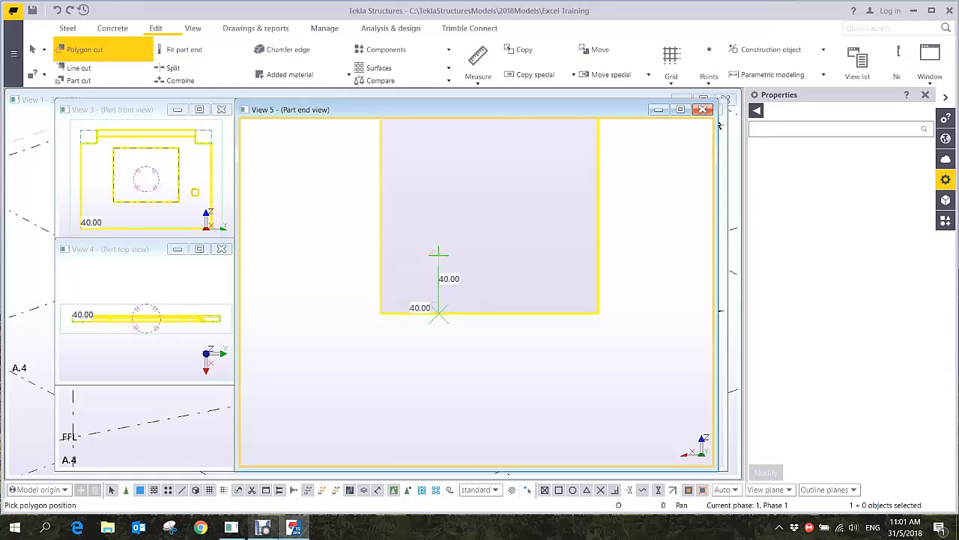
left_click(439, 255)
left_click(452, 255)
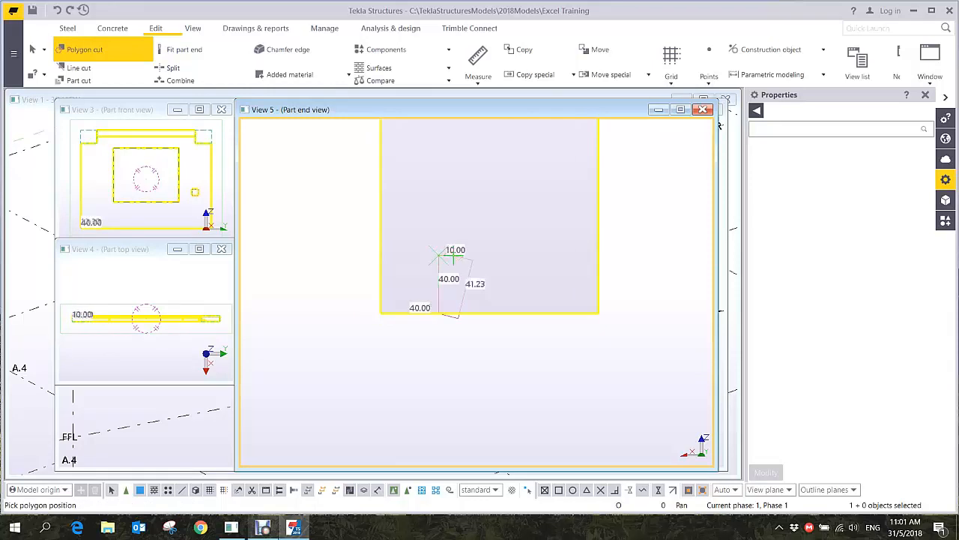
left_click(526, 256)
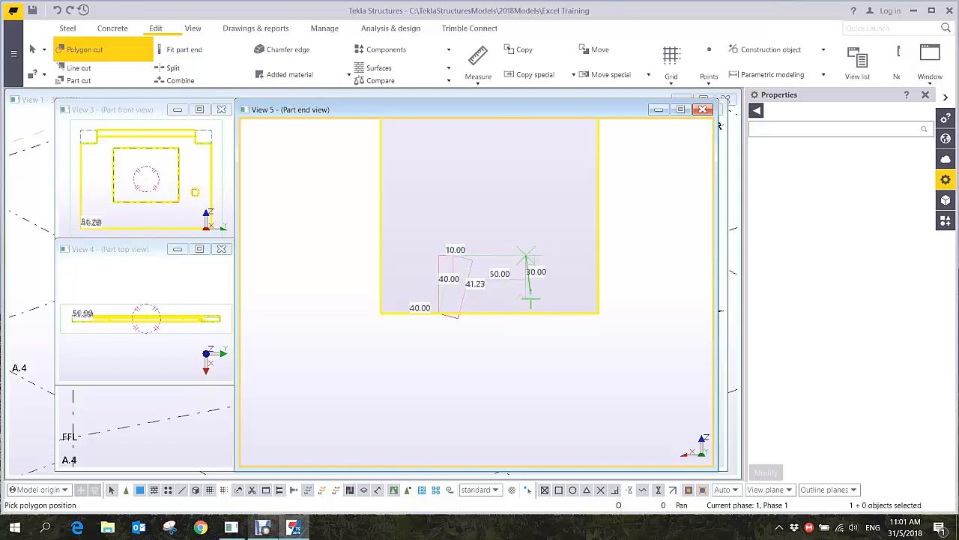
left_click(524, 314)
left_click(539, 314)
middle_click(632, 302)
right_click(644, 242)
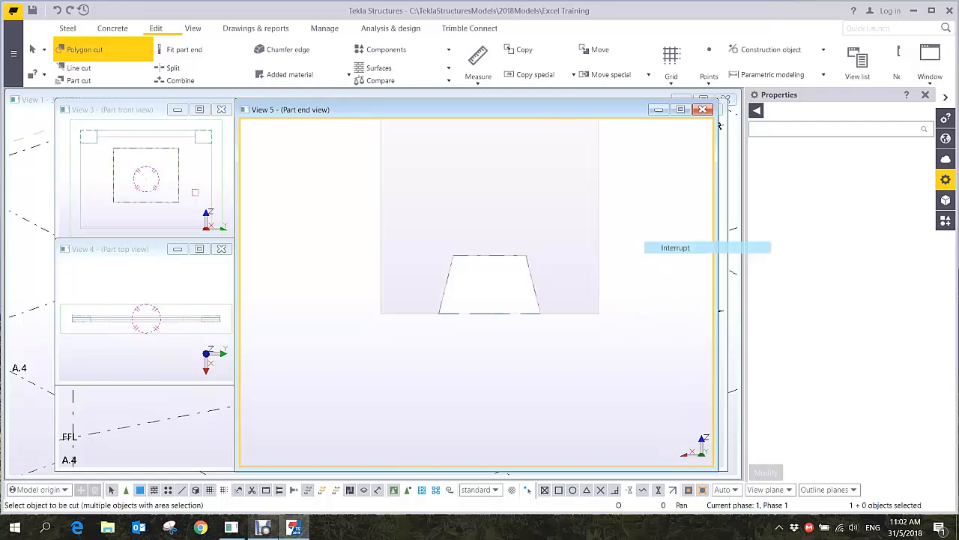
left_click(675, 248)
Enlarge the part top view window and frame one end of the panel in plan orientation
scroll(570, 337, "down", 6)
middle_click_drag(570, 338, 568, 336)
left_click_drag(112, 249, 80, 108)
left_click_drag(206, 244, 712, 457)
scroll(455, 292, "up", 5)
scroll(633, 282, "up", 6)
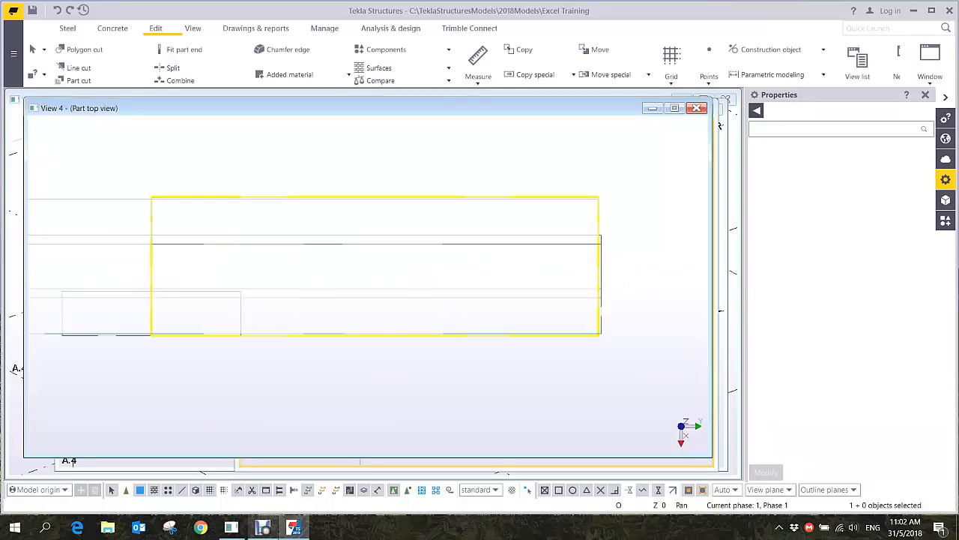
middle_click_drag(609, 258, 562, 221, "ctrl")
scroll(563, 264, "down", 6)
middle_click_drag(564, 264, 550, 344)
scroll(523, 193, "up", 2)
middle_click_drag(491, 210, 492, 251, "ctrl")
key("ctrl+p")
middle_click_drag(653, 284, 437, 285)
scroll(437, 285, "up", 7)
middle_click_drag(231, 371, 263, 354)
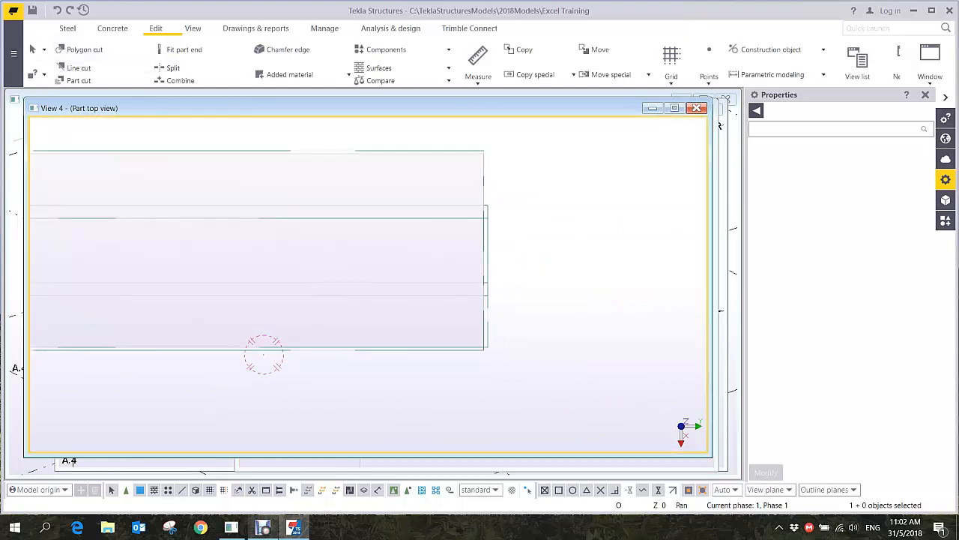
Turn off the in-model visibility of cuts and added material in the part top view's display settings and close the view properties
double_click(263, 354)
right_click(533, 242)
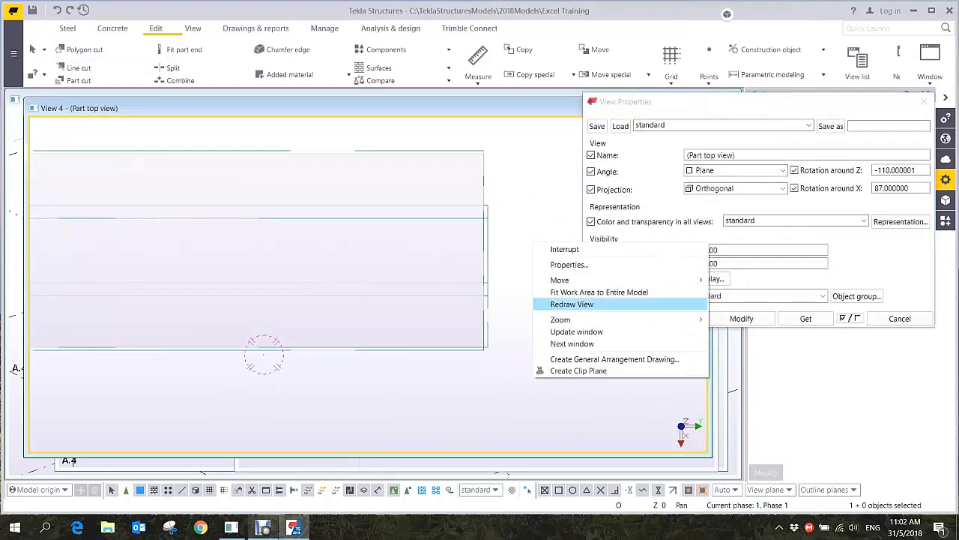
left_click(573, 304)
left_click(709, 278)
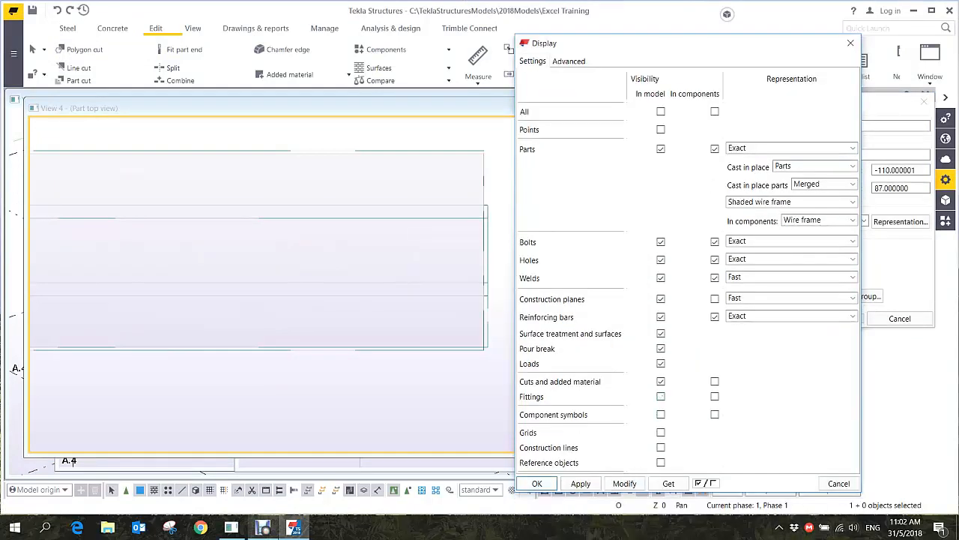
left_click(537, 483)
left_click(710, 279)
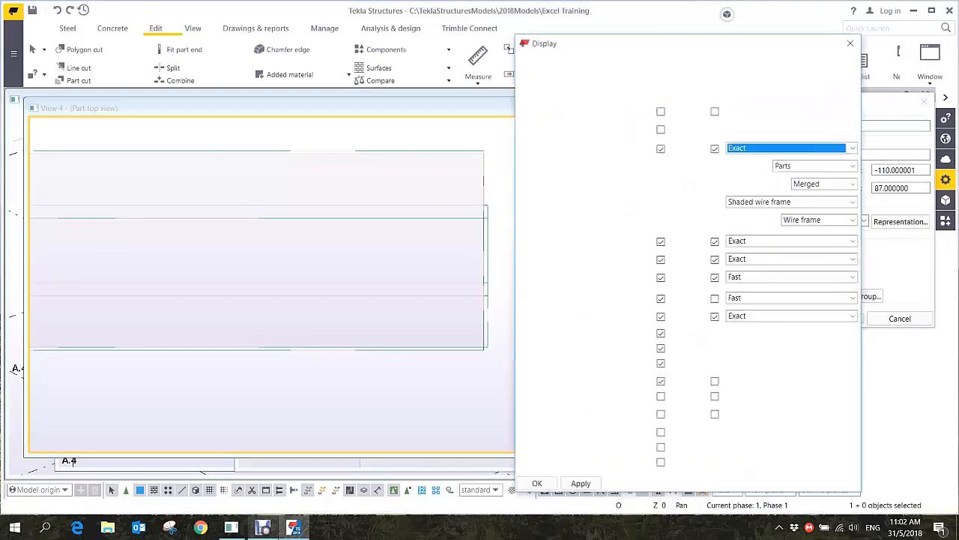
left_click(661, 382)
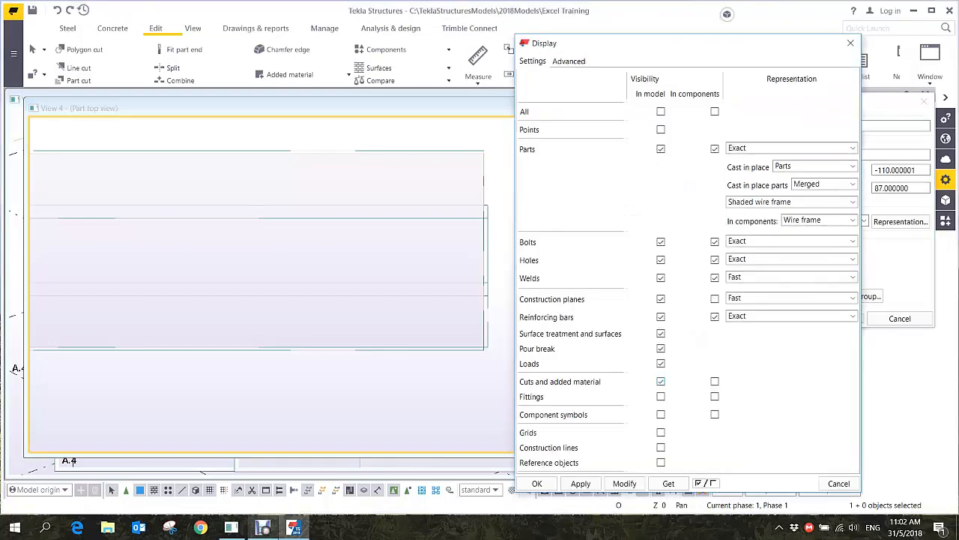
left_click(624, 483)
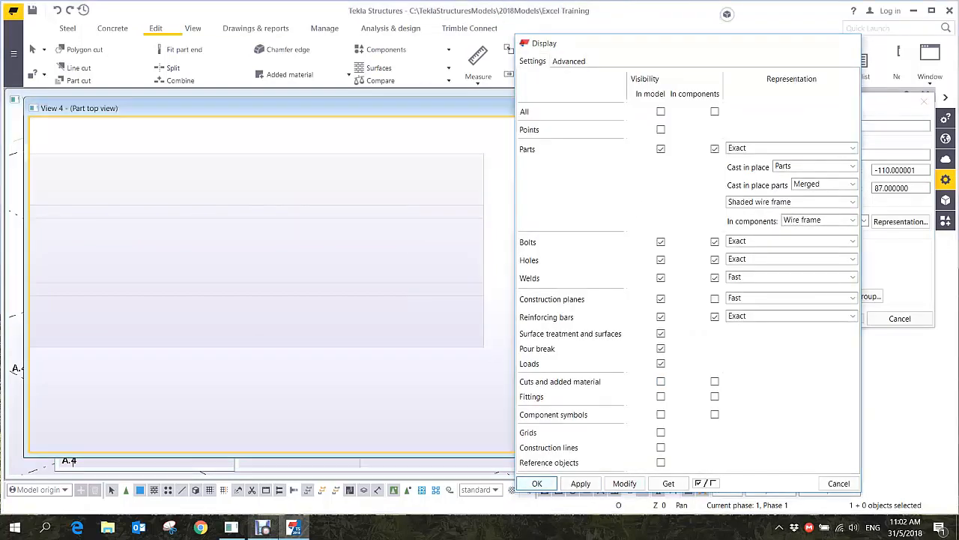
left_click(537, 483)
left_click(612, 318)
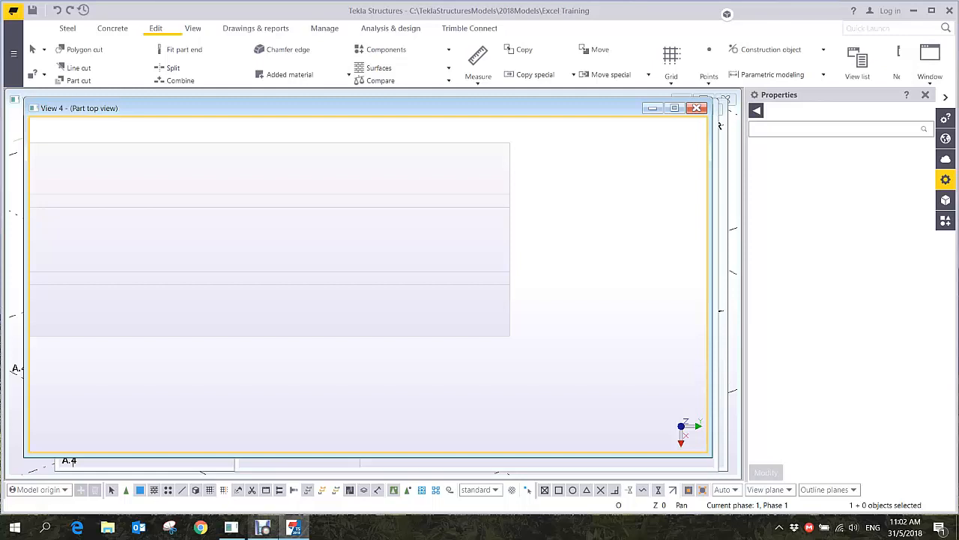
Cut a tapered notch into the panel's end in the top view with Polygon cut, 90 mm deep and 120 mm long, widening 10 mm at the face
middle_click_drag(515, 212, 510, 235)
scroll(511, 234, "up", 1)
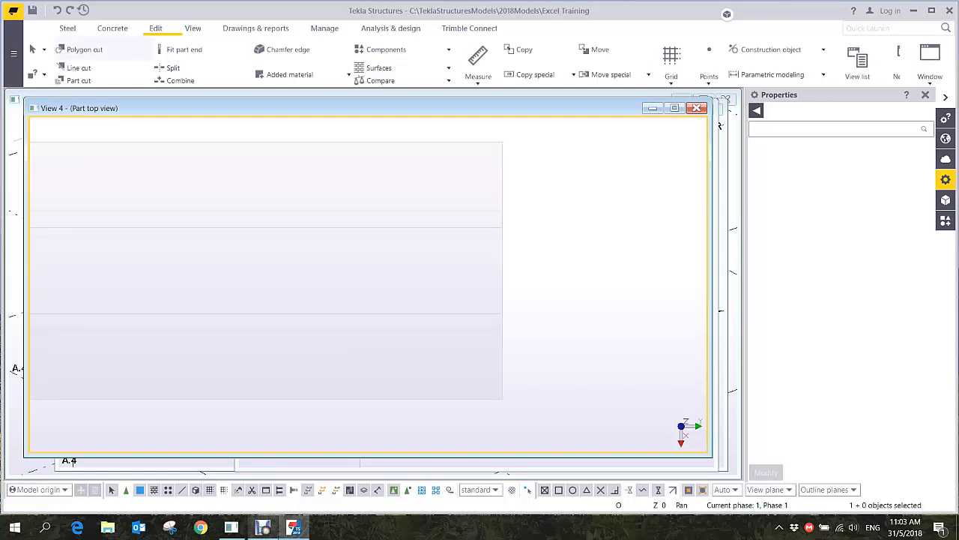
left_click(82, 49)
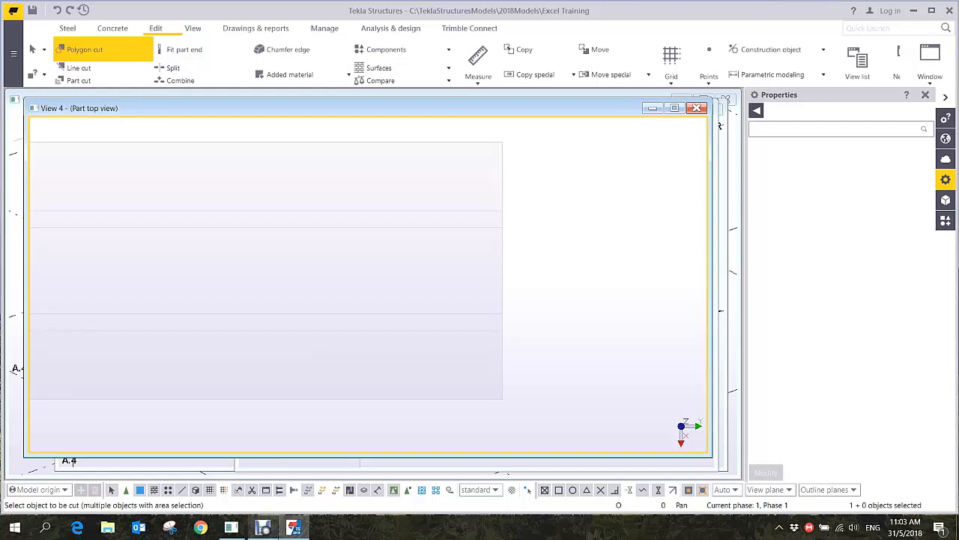
left_click(502, 398)
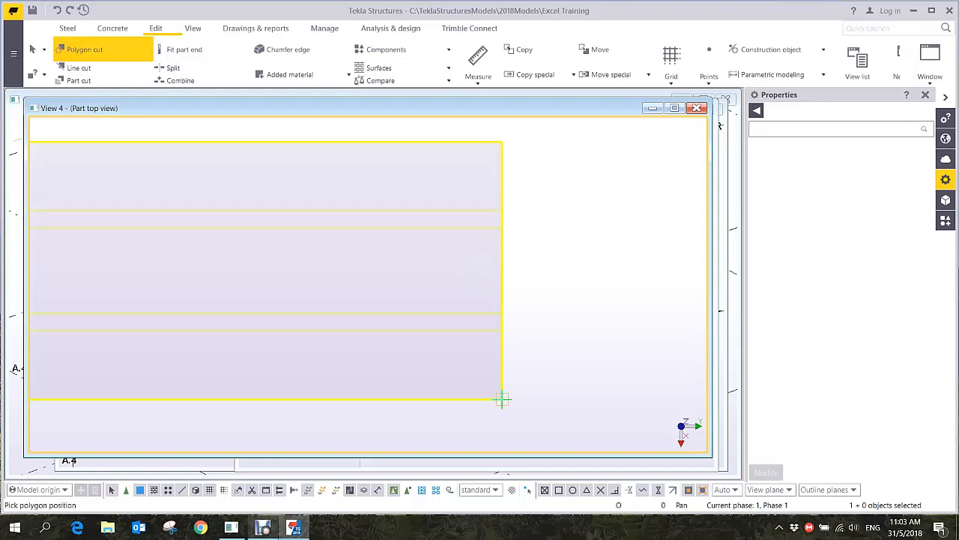
left_click(502, 399)
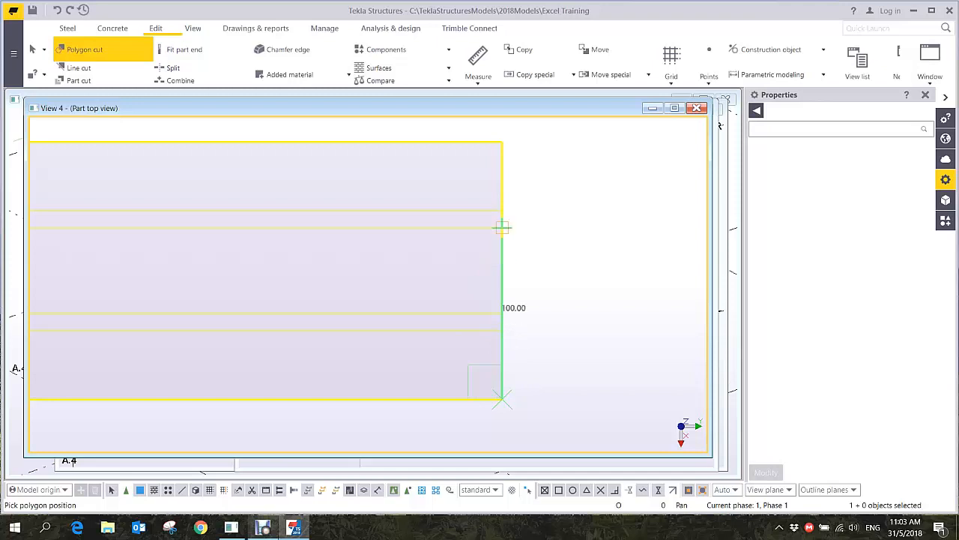
scroll(502, 224, "up", 2)
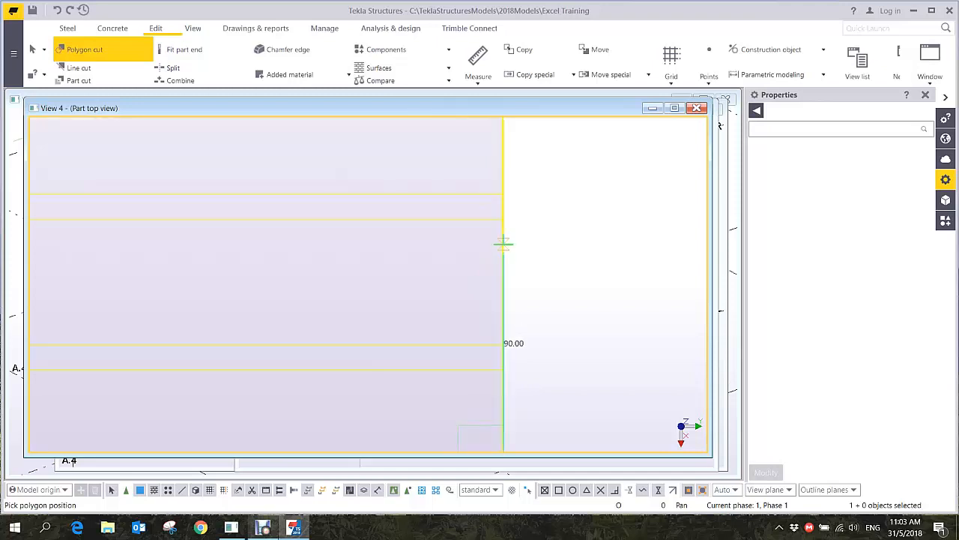
left_click(504, 243)
middle_click_drag(225, 254, 444, 252)
scroll(444, 252, "down", 2)
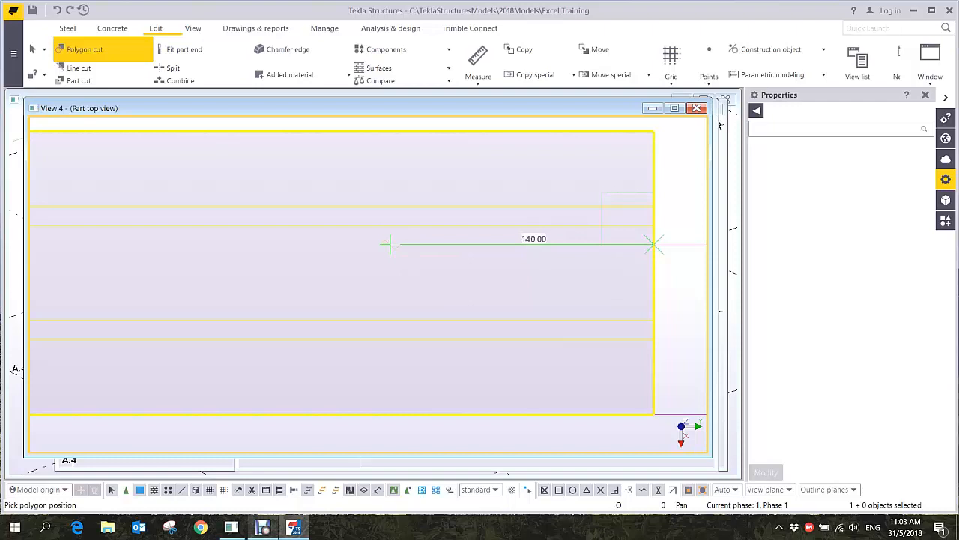
left_click(427, 244)
left_click(427, 416)
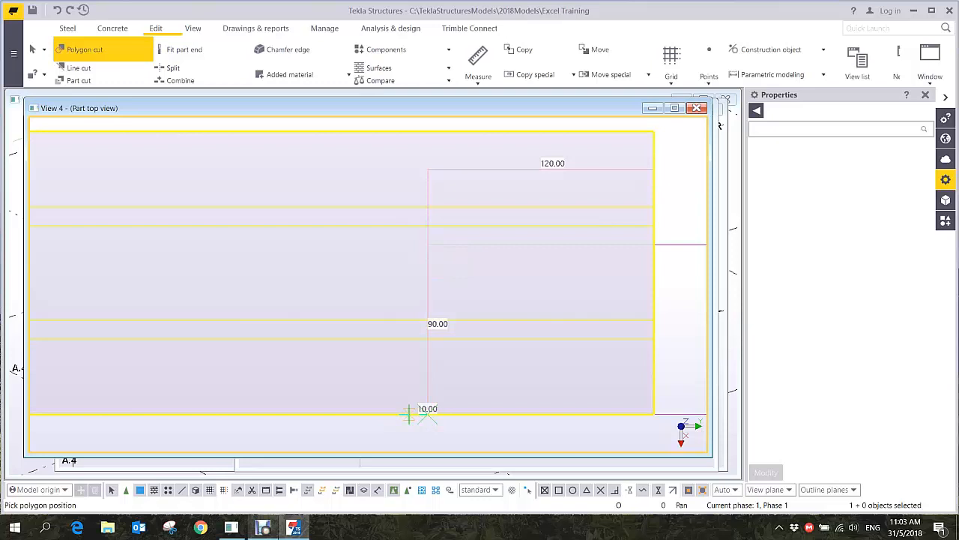
left_click(409, 414)
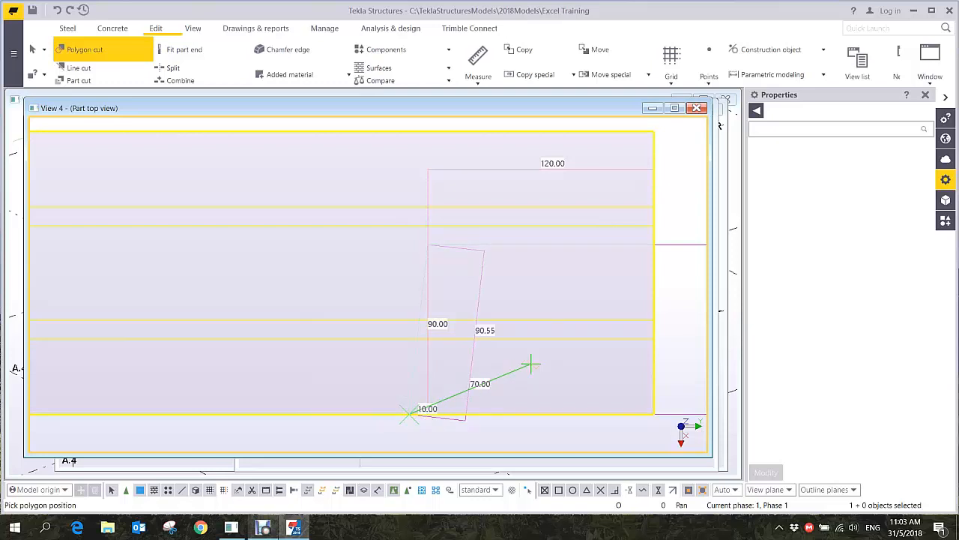
middle_click(523, 366)
scroll(523, 367, "down", 2)
right_click(520, 302)
left_click(532, 311)
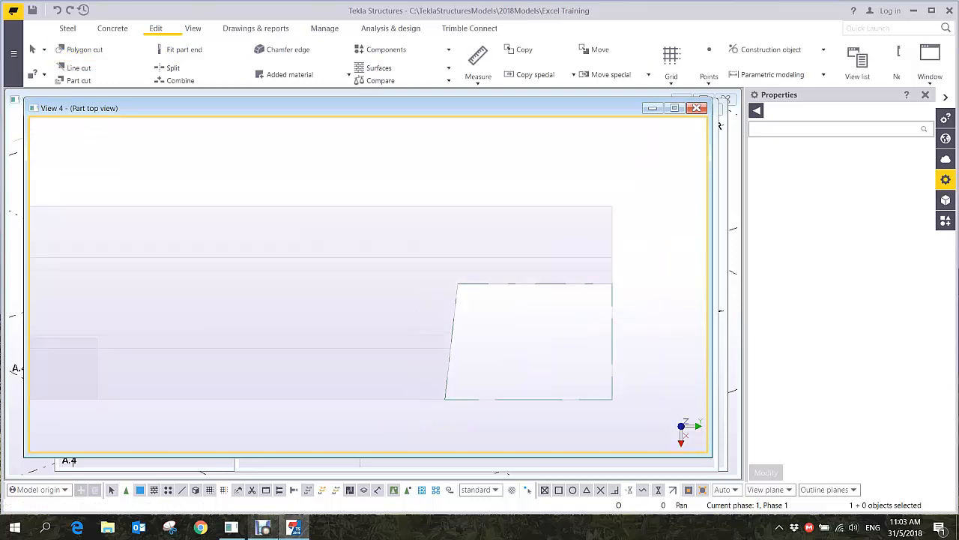
Copy-mirror the tapered end cut to the panel's opposite end about a line through the panel's middle, perpendicular to its face
left_click(536, 284)
right_click(556, 183)
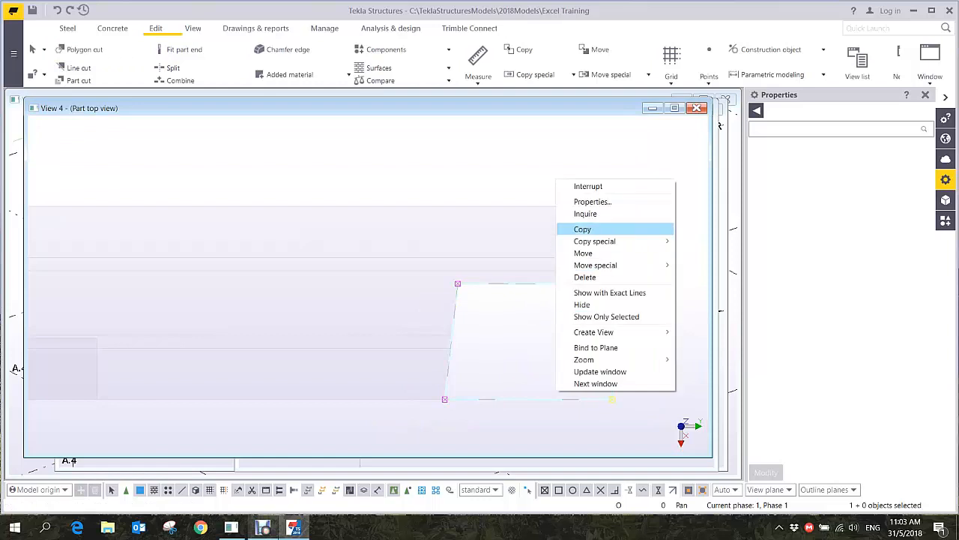
mouse_move(615, 240)
left_click(703, 265)
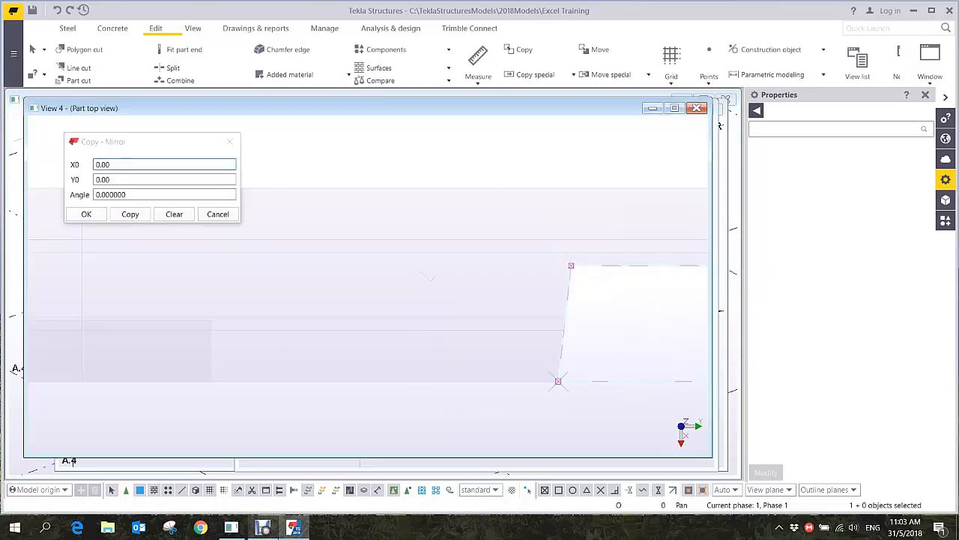
scroll(420, 302, "down", 2)
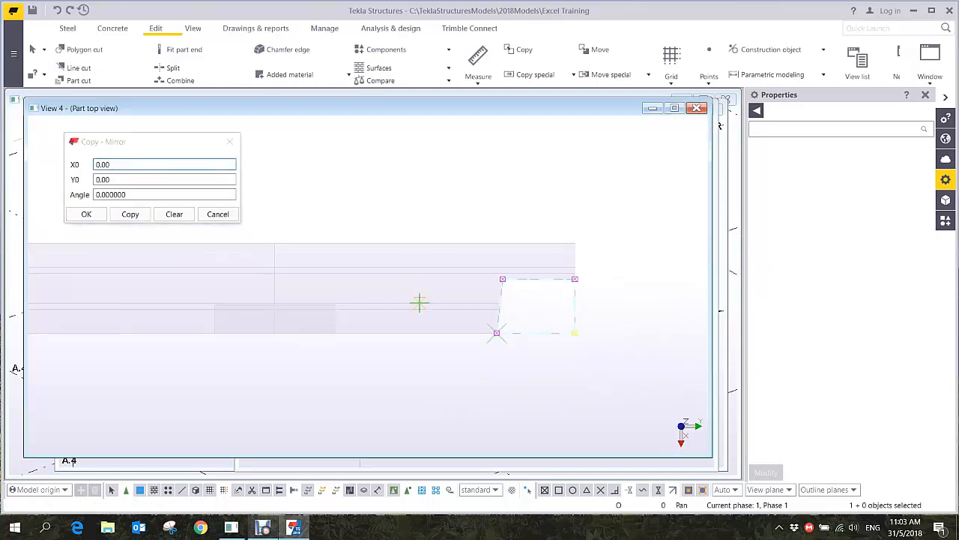
scroll(419, 302, "down", 4)
middle_click_drag(318, 332, 525, 347)
scroll(524, 347, "down", 1)
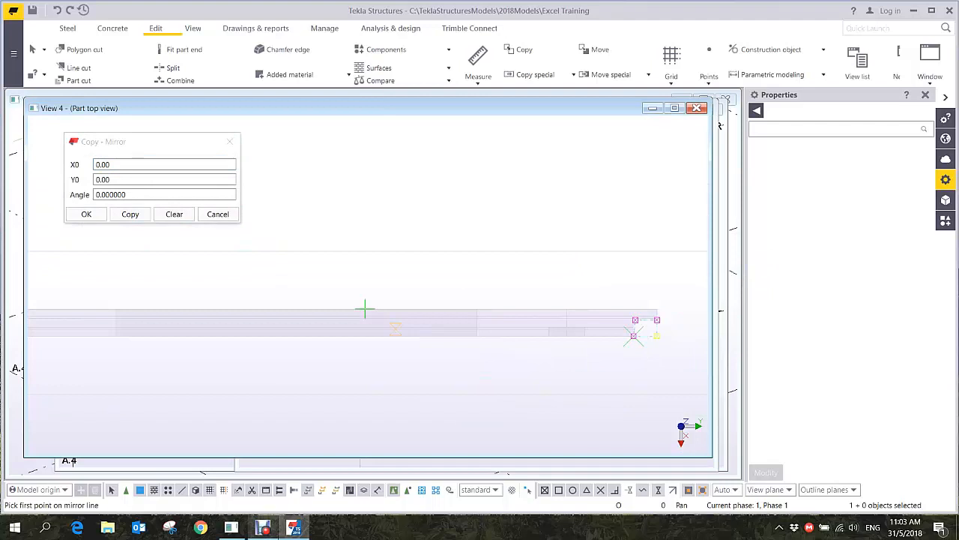
left_click(296, 308)
left_click(296, 235)
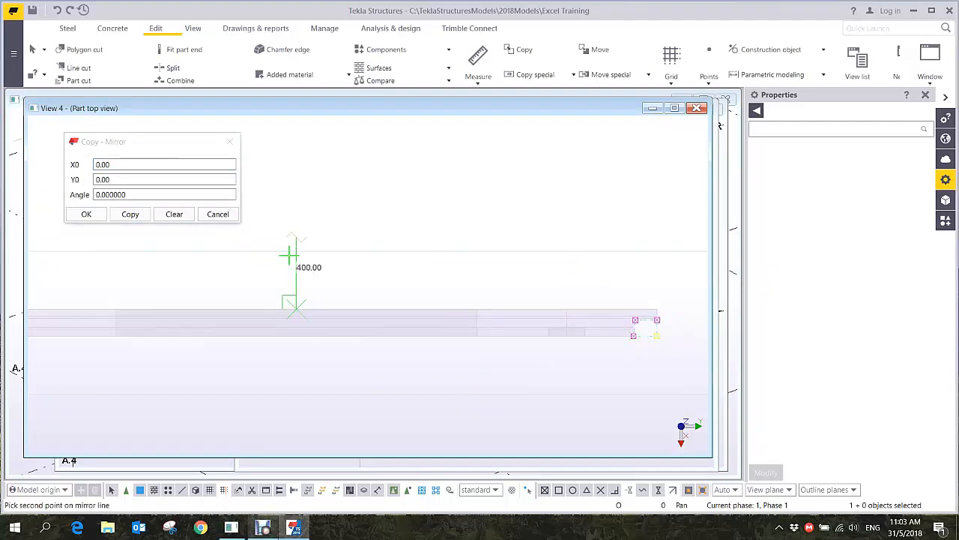
middle_click_drag(233, 337, 430, 330)
left_click(131, 214)
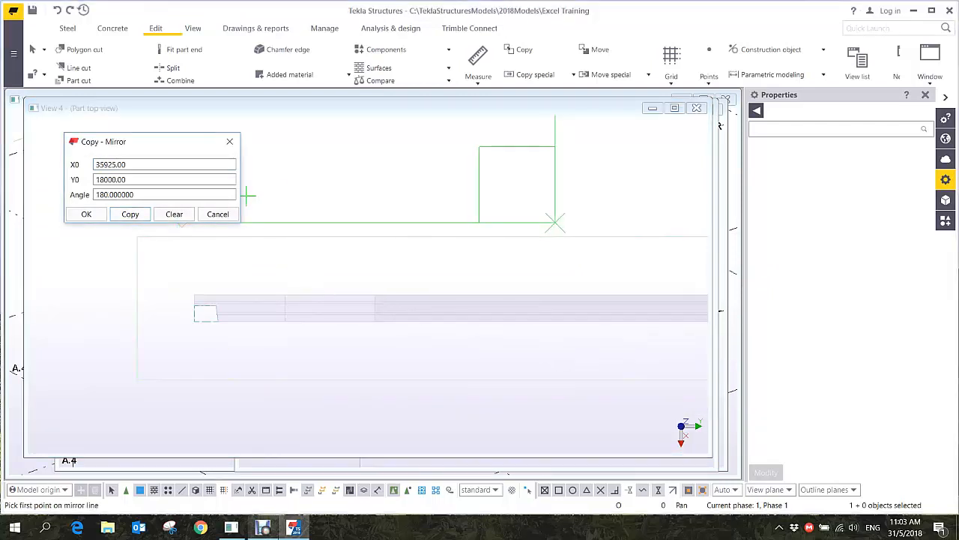
right_click(330, 162)
left_click(355, 172)
left_click(229, 142)
scroll(307, 250, "down", 2)
middle_click_drag(425, 281, 402, 198, "ctrl")
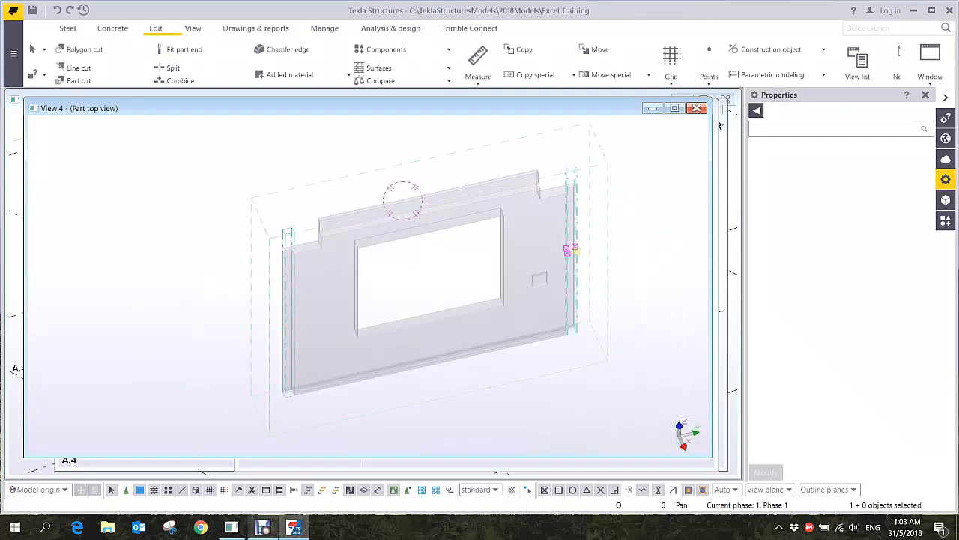
Close the part top view, the part basic view and the part front view, keeping the part end view open
left_click(697, 108)
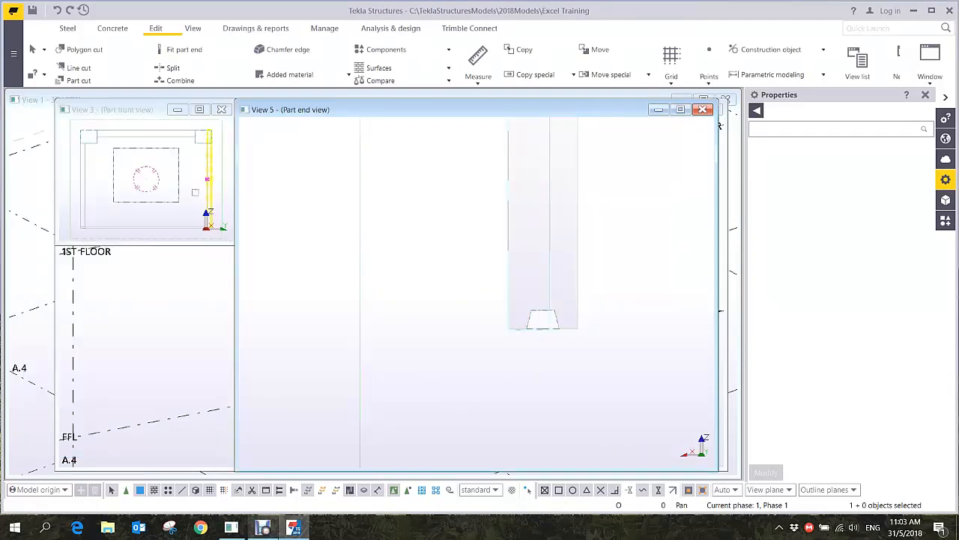
left_click(173, 213)
left_click(183, 296)
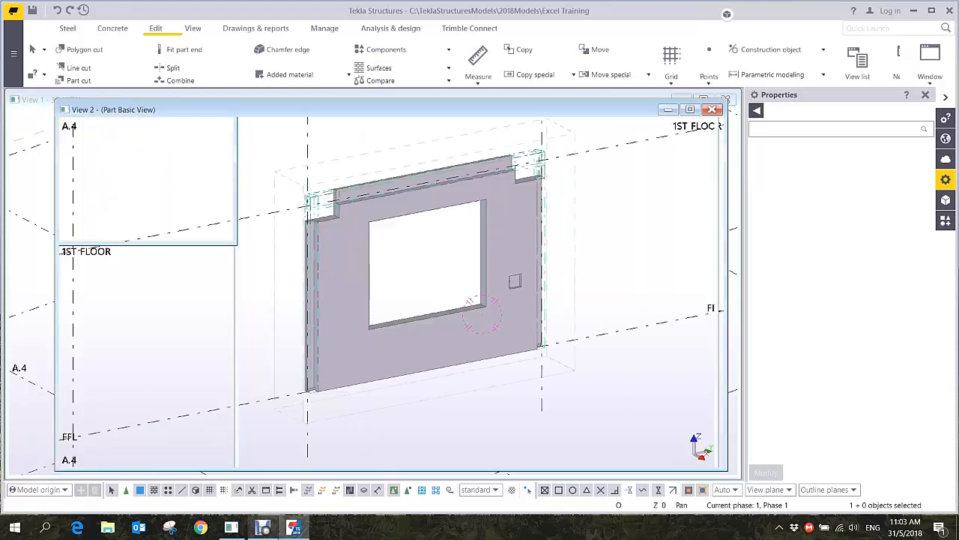
left_click(712, 110)
left_click(222, 109)
middle_click_drag(564, 183, 482, 290)
scroll(481, 289, "down", 4)
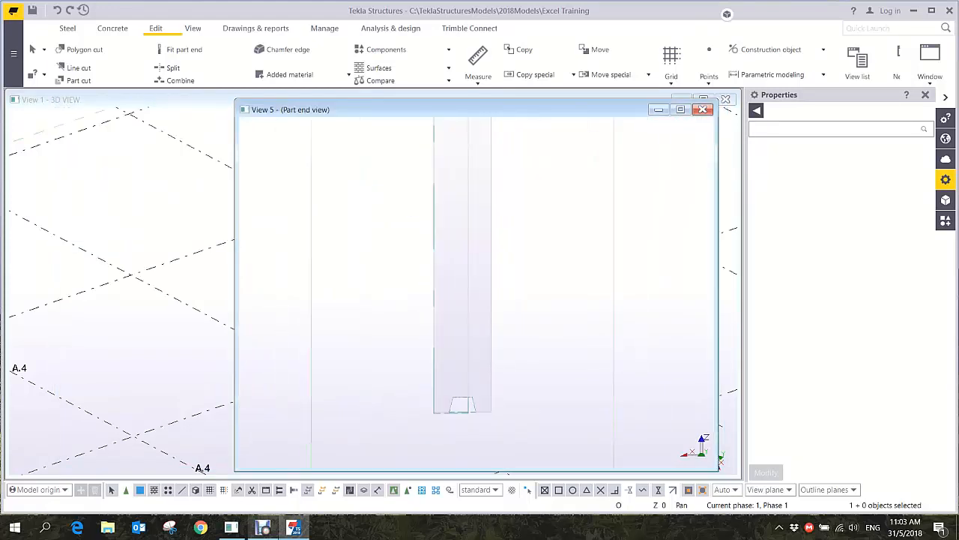
Model a D80 concrete beam 50 mm long, running down from a point 75 mm along the upper notch's bottom edge in the part end view
middle_click_drag(480, 188, 484, 300)
middle_click_drag(480, 158, 487, 352)
middle_click_drag(483, 180, 496, 330)
scroll(508, 205, "up", 5)
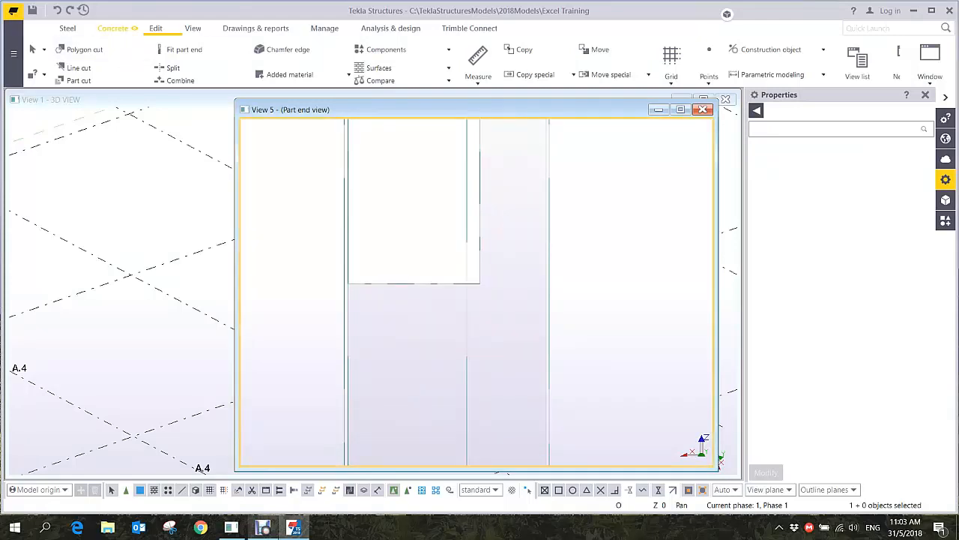
left_click(112, 28)
left_click(109, 60)
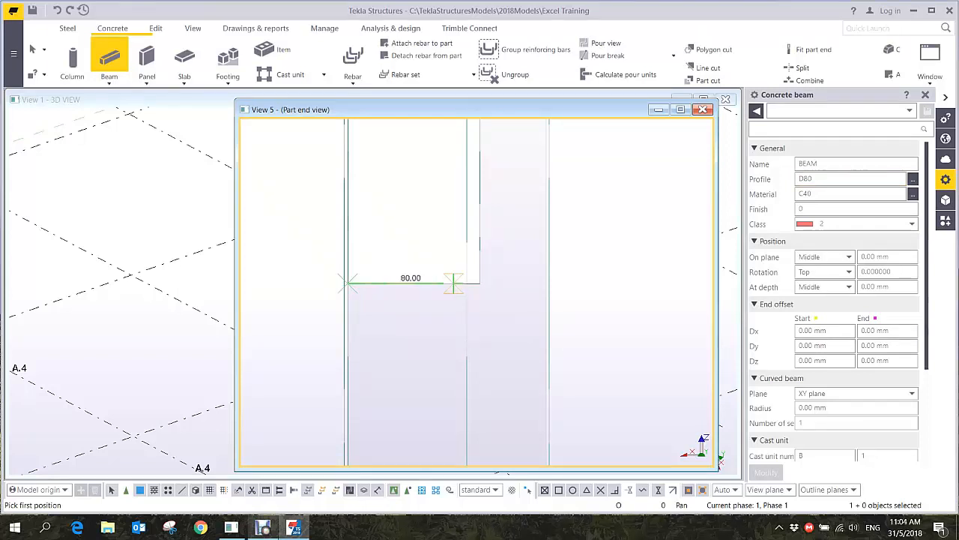
type("75")
key("Return")
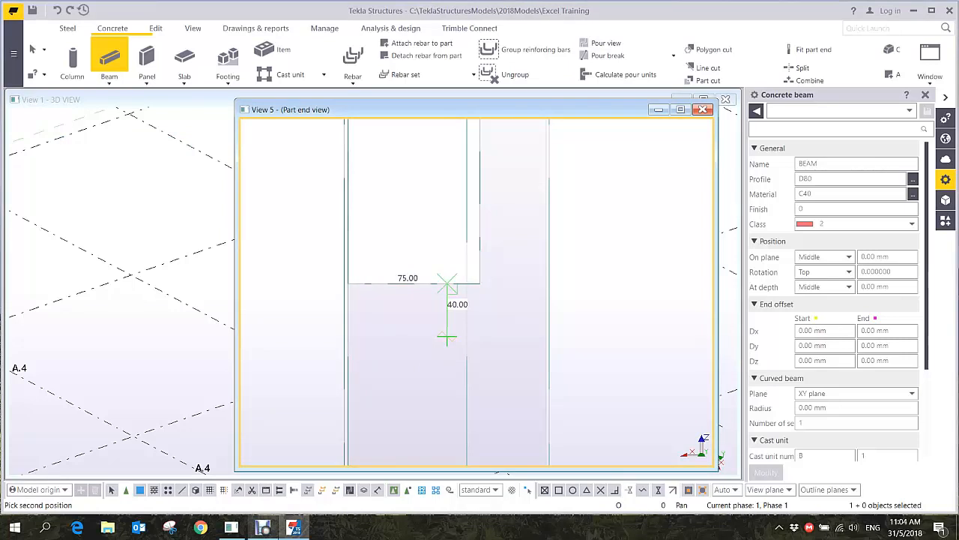
left_click(447, 339)
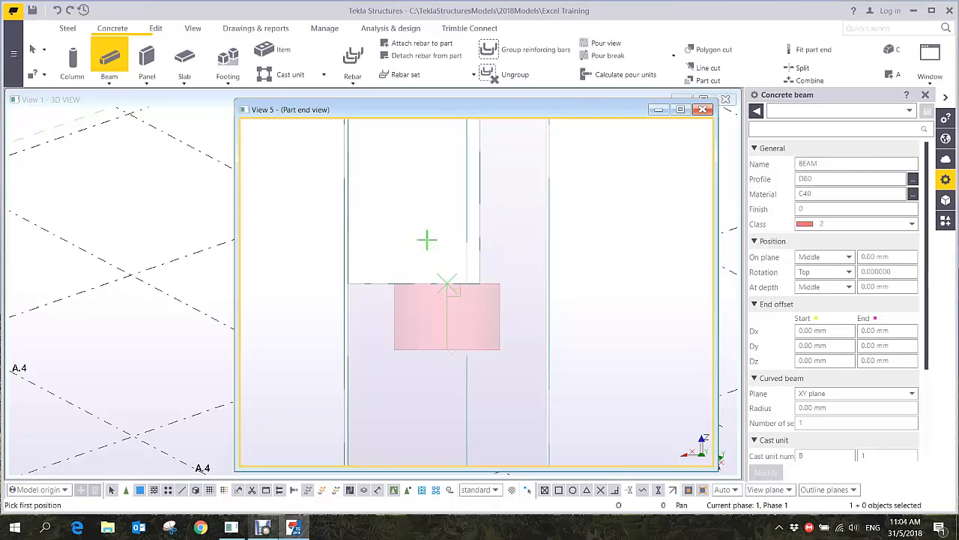
key("Escape")
scroll(437, 323, "up", 2)
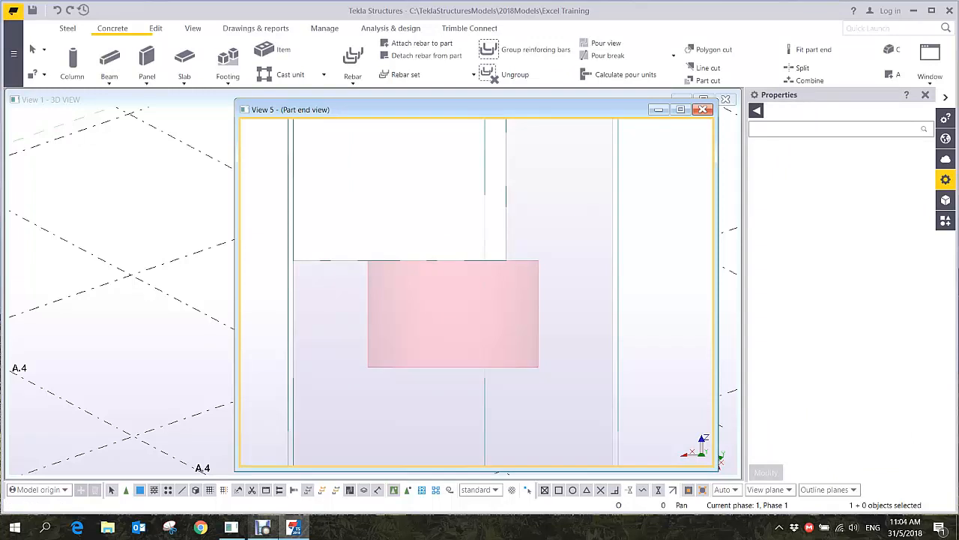
Move the round D80 beam about 800 mm along the panel's length in the part top view
scroll(430, 329, "down", 1)
scroll(429, 328, "down", 3)
middle_click_drag(427, 329, 547, 352, "ctrl")
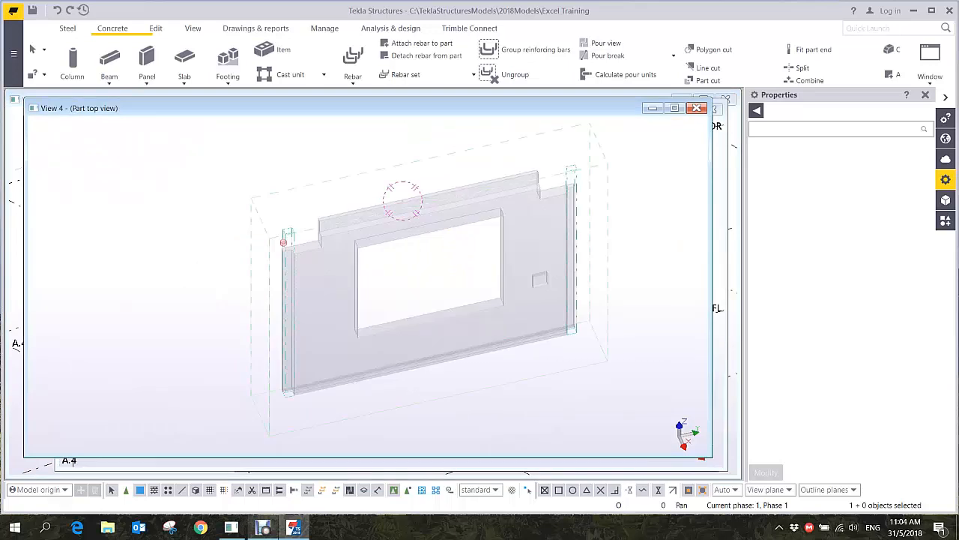
key("ctrl+p")
scroll(82, 284, "up", 6)
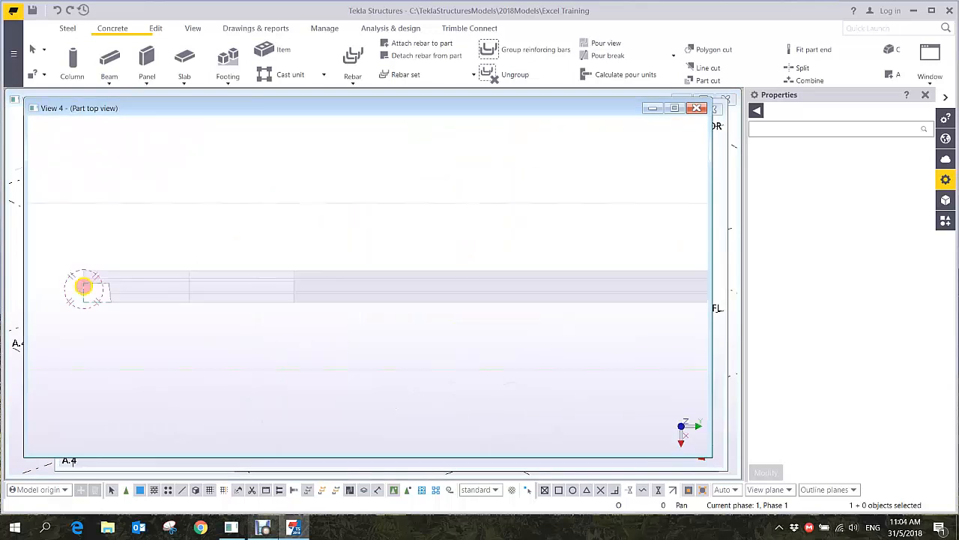
right_click(91, 284)
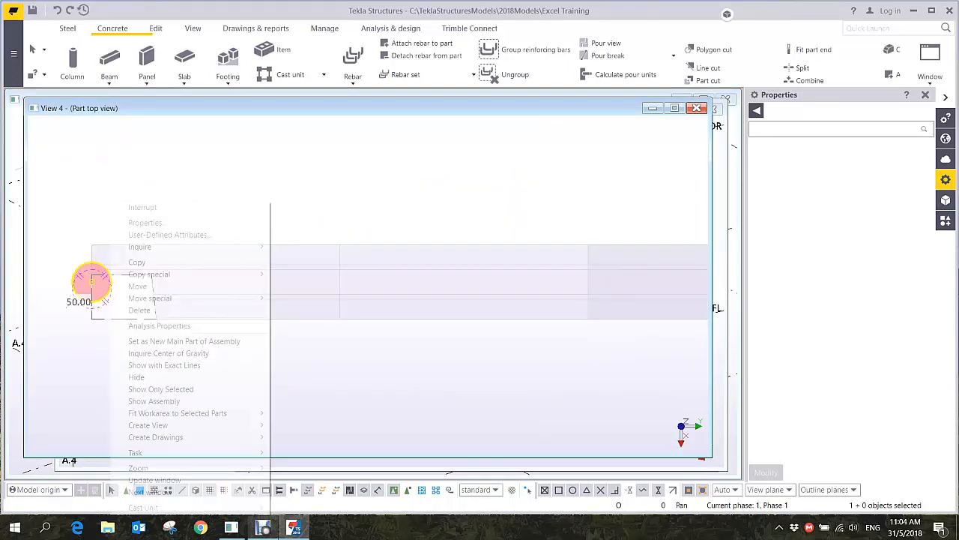
left_click(134, 287)
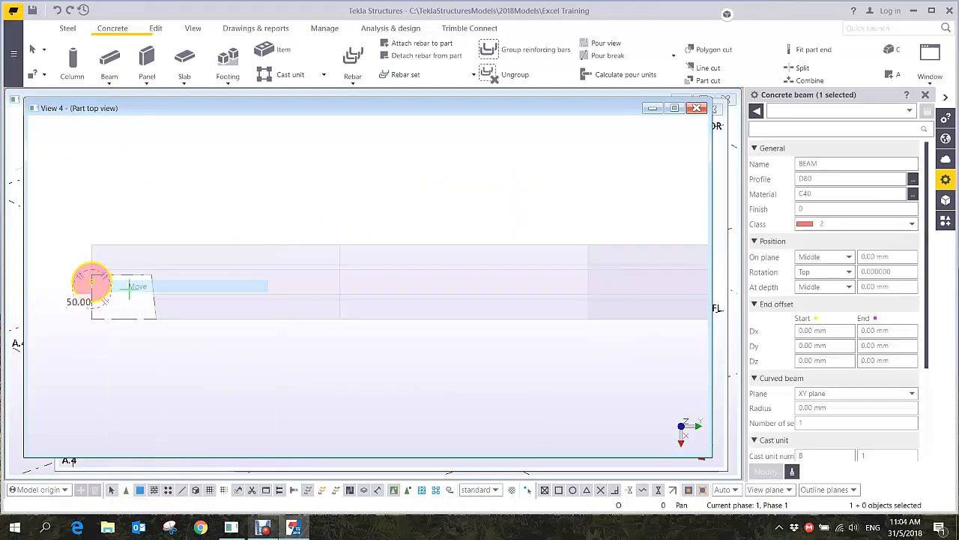
left_click(91, 283)
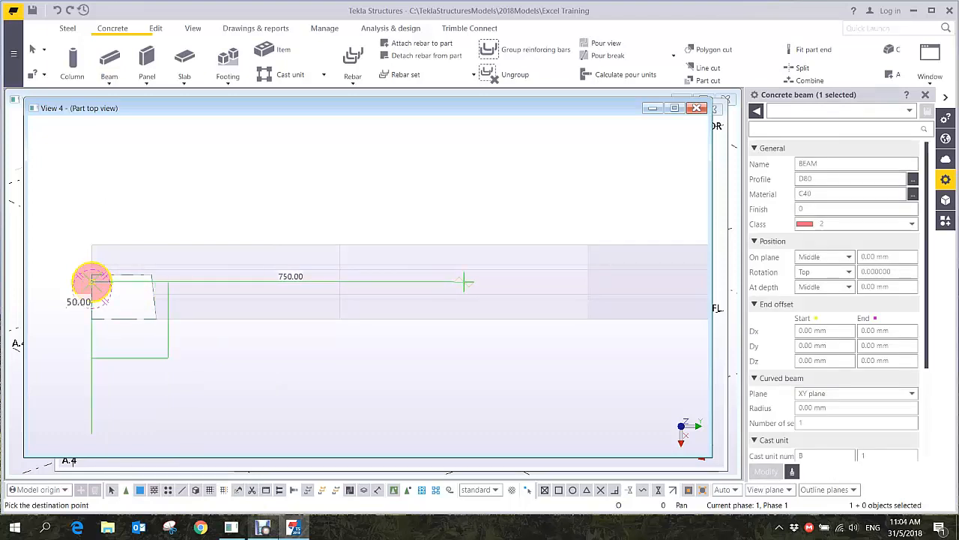
left_click(488, 282)
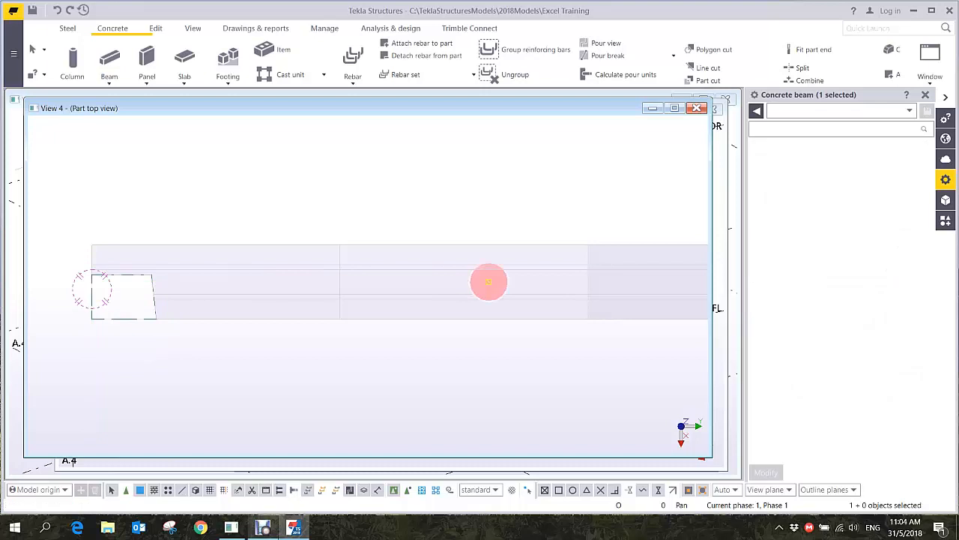
middle_click_drag(498, 218, 371, 198)
right_click(371, 198)
left_click(391, 205)
middle_click_drag(382, 258, 338, 264, "ctrl")
left_click(156, 29)
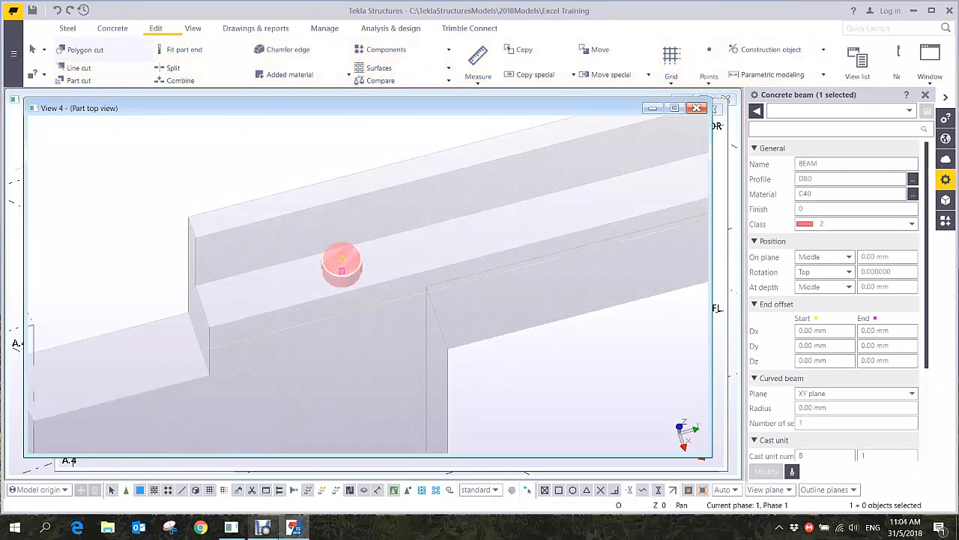
left_click(82, 50)
left_click(342, 266)
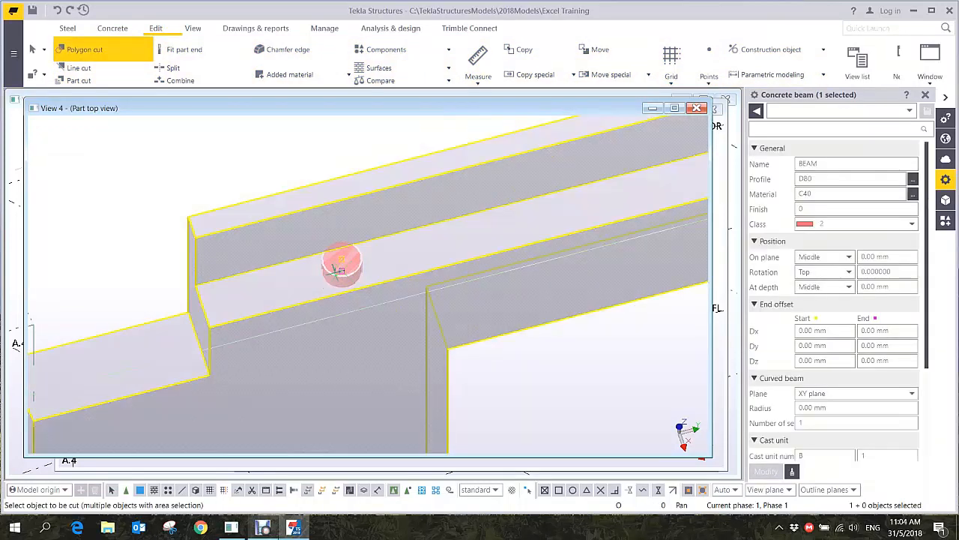
right_click(226, 173)
left_click(255, 181)
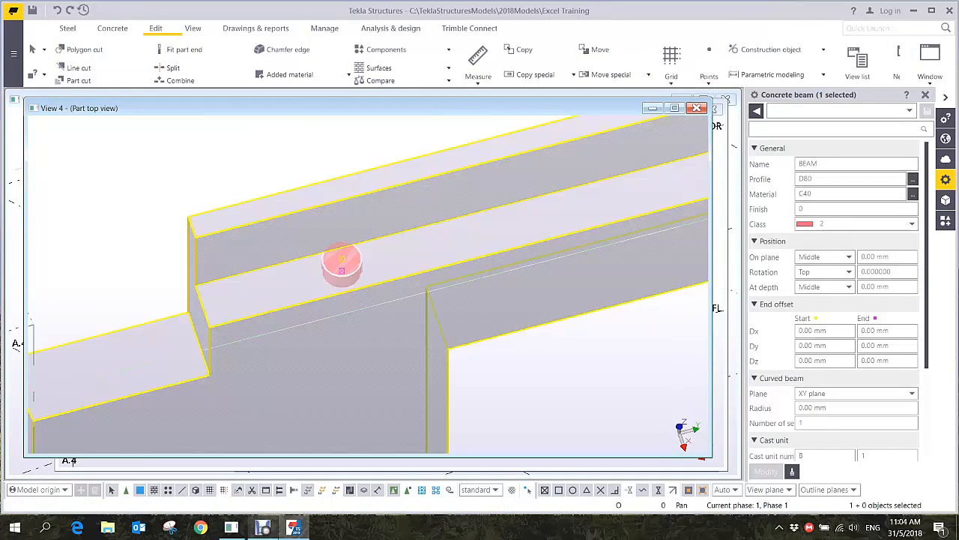
Cut the panel with the D80 cylinder using Part cut and delete the cylinder, leaving a round pocket in the top ledge
left_click(79, 80)
left_click(341, 264)
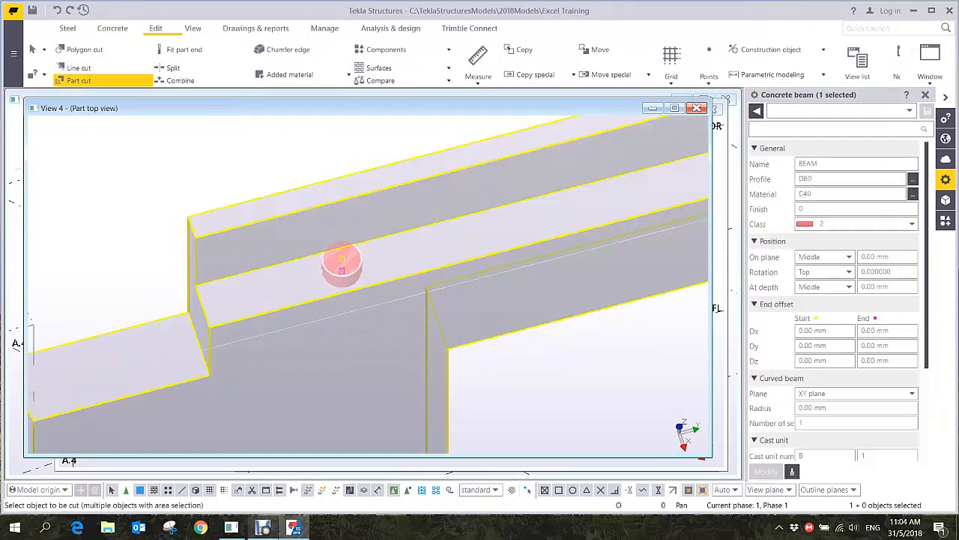
left_click(341, 263)
right_click(329, 253)
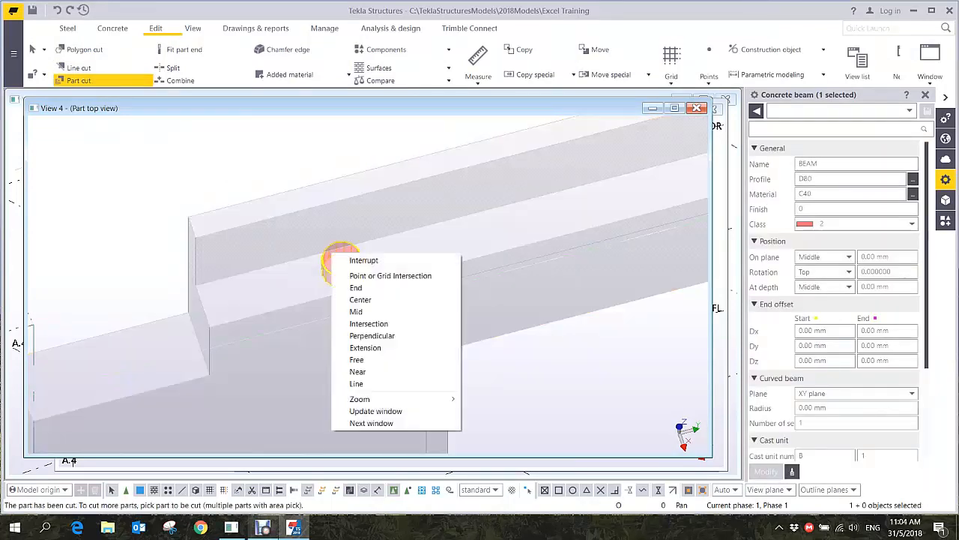
left_click(352, 256)
scroll(337, 273, "up", 5)
key("Delete")
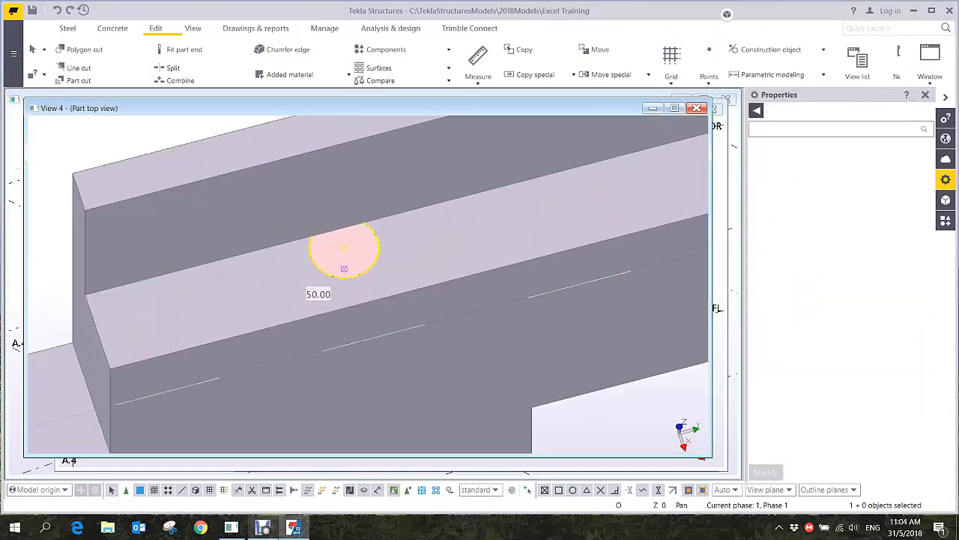
scroll(344, 268, "down", 5)
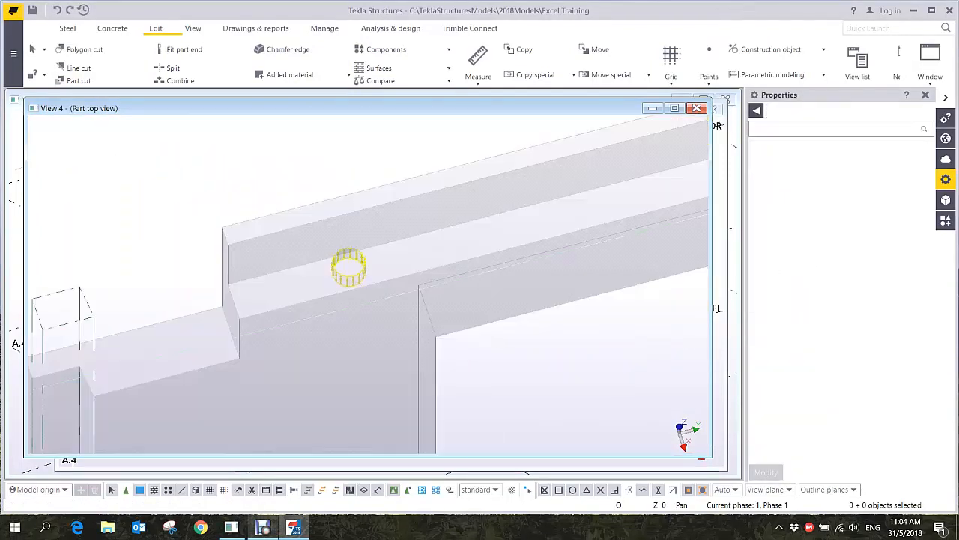
Copy the round cut 2400 mm along the panel toward its other end in the part top view
key("ctrl+p")
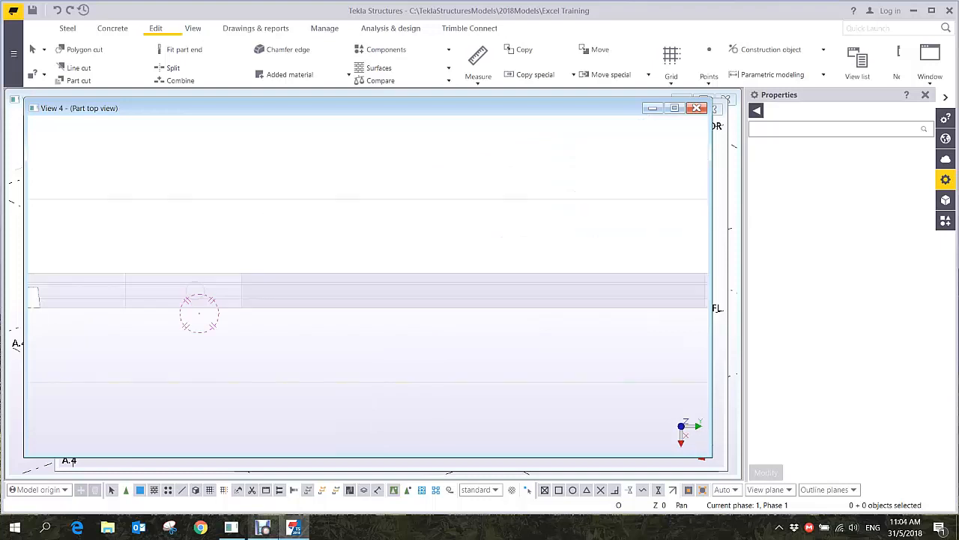
right_click(195, 292)
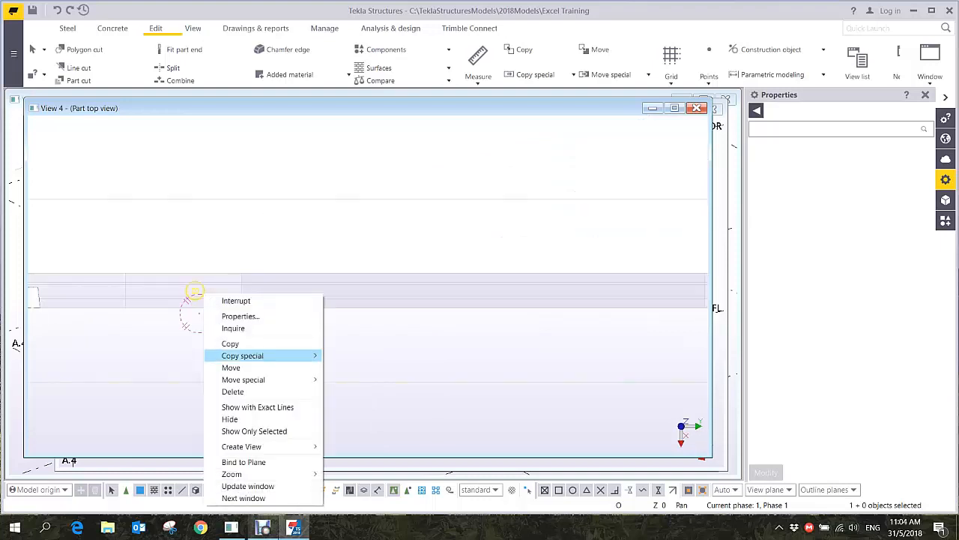
left_click(230, 343)
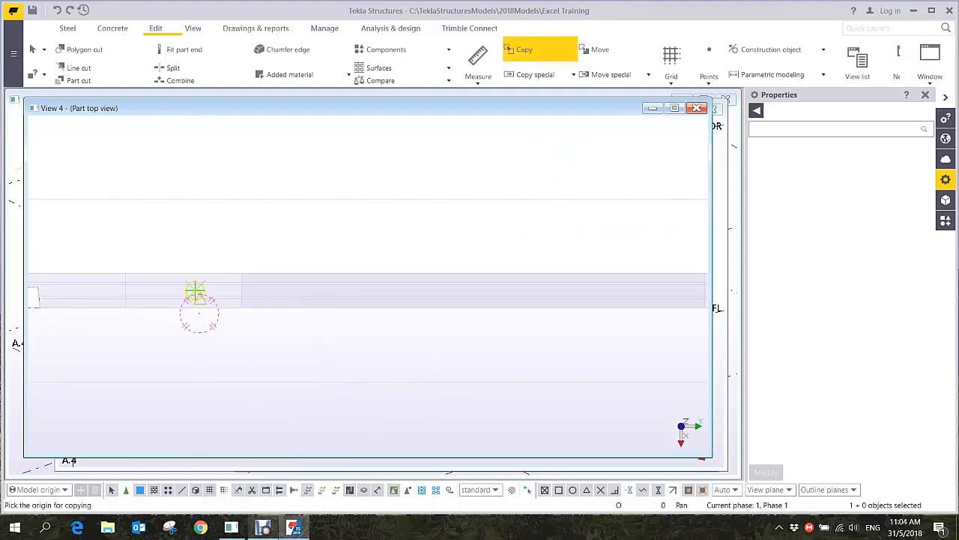
middle_click_drag(193, 289, 31, 274)
scroll(397, 295, "down", 2)
scroll(597, 284, "up", 2)
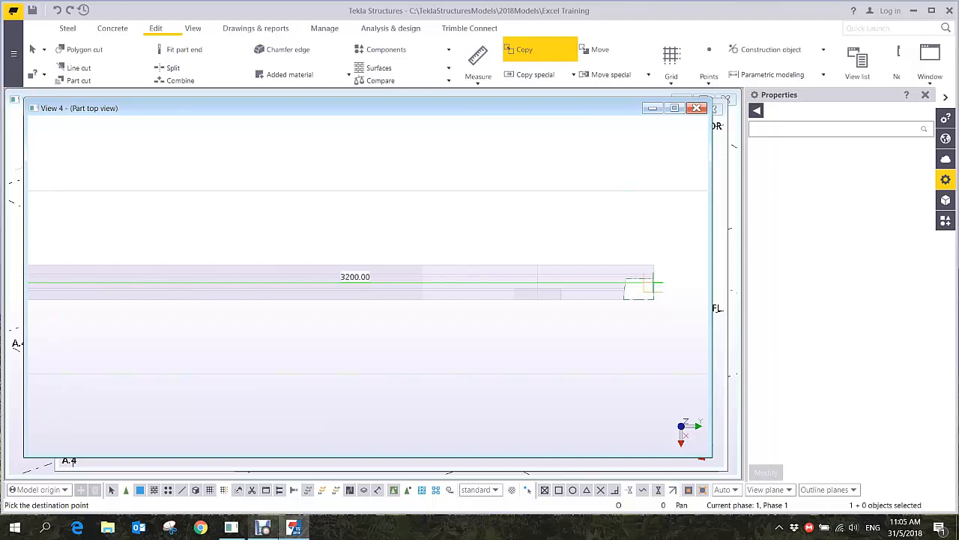
type("2400")
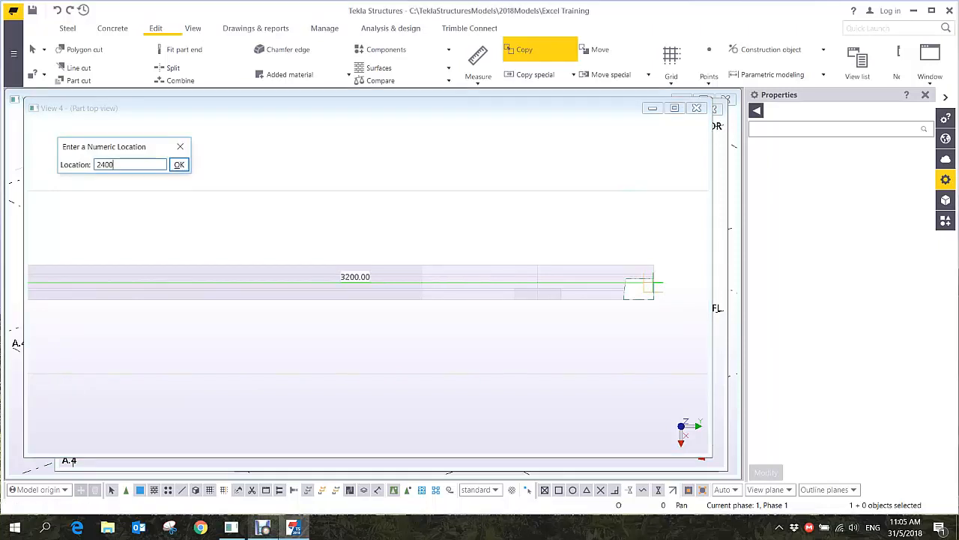
key("Return")
key("Escape")
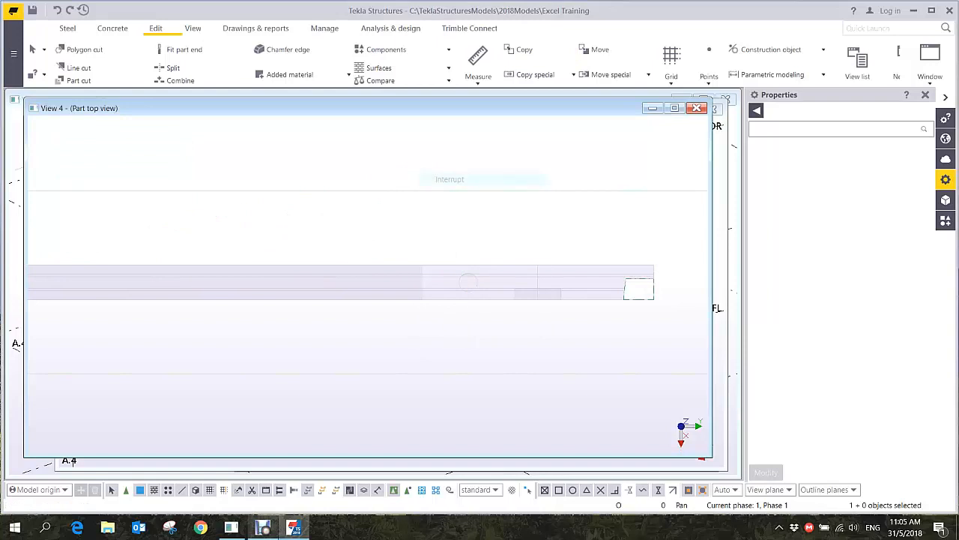
Close the part top, basic, end, front and perspective views, keeping only the 3D view open
scroll(427, 165, "down", 2)
left_click(697, 107)
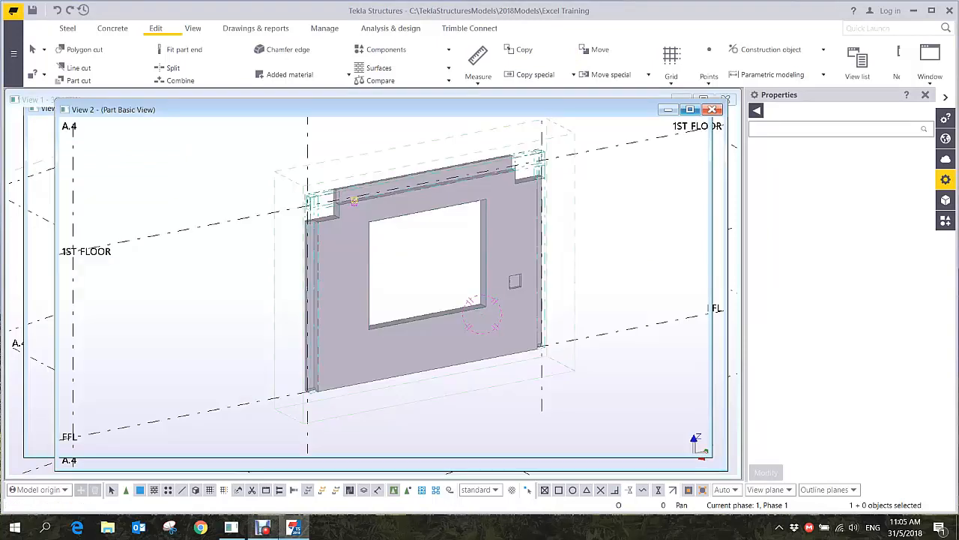
left_click(712, 110)
left_click(702, 110)
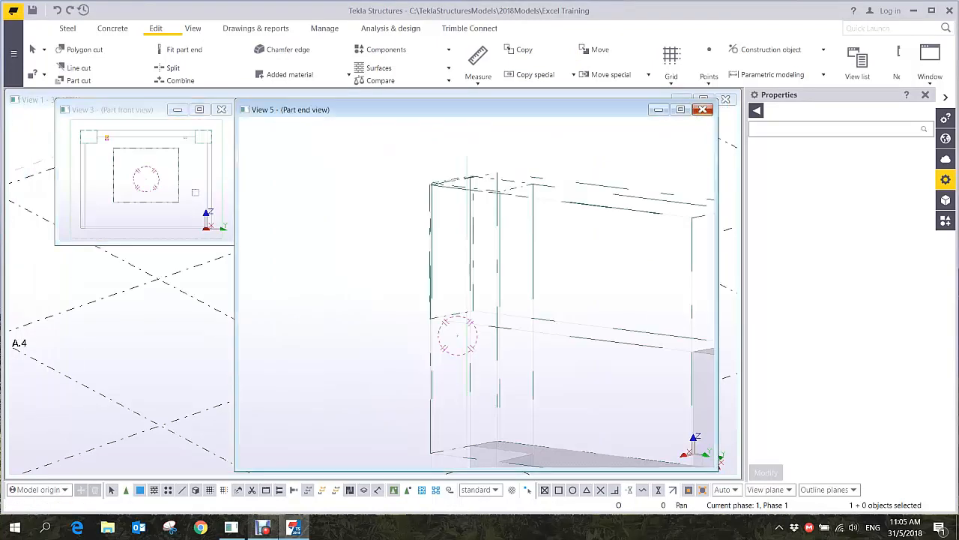
left_click(222, 109)
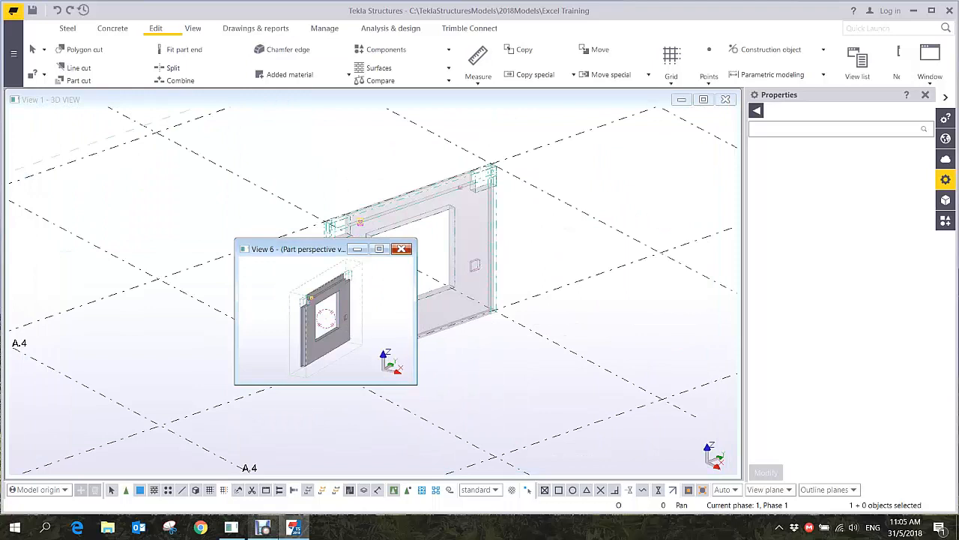
left_click(402, 249)
Examine the panel from both faces in the 3D view, checking the round pockets, window opening, square recess and end notches
scroll(386, 219, "up", 3)
middle_click_drag(405, 251, 379, 302, "ctrl")
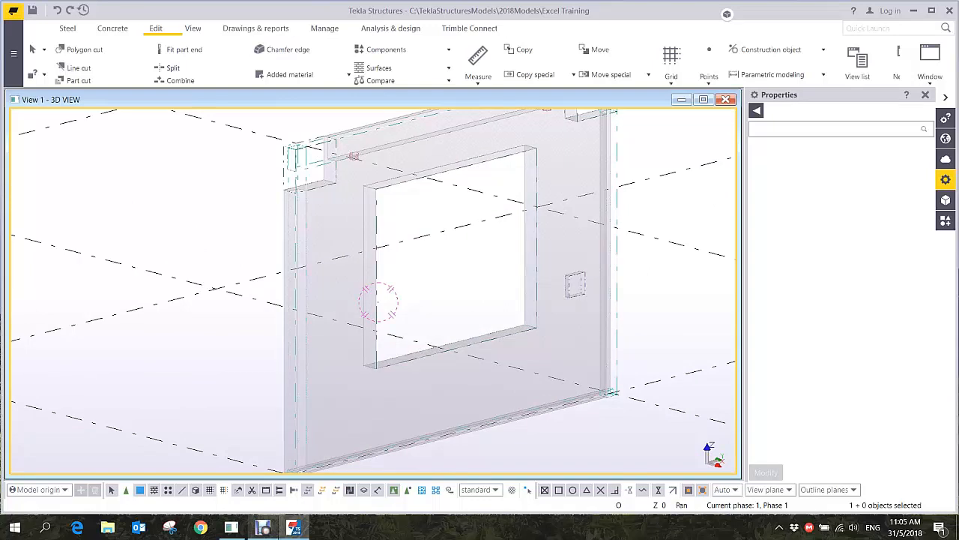
middle_click_drag(379, 301, 366, 326, "ctrl")
scroll(660, 342, "down", 2)
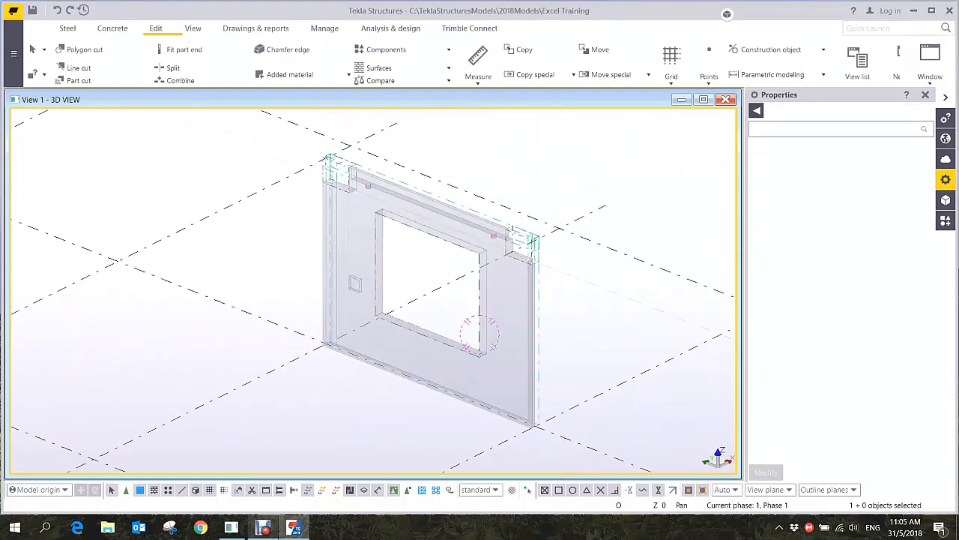
scroll(523, 308, "up", 3)
middle_click_drag(523, 307, 352, 261, "ctrl")
scroll(348, 297, "down", 5)
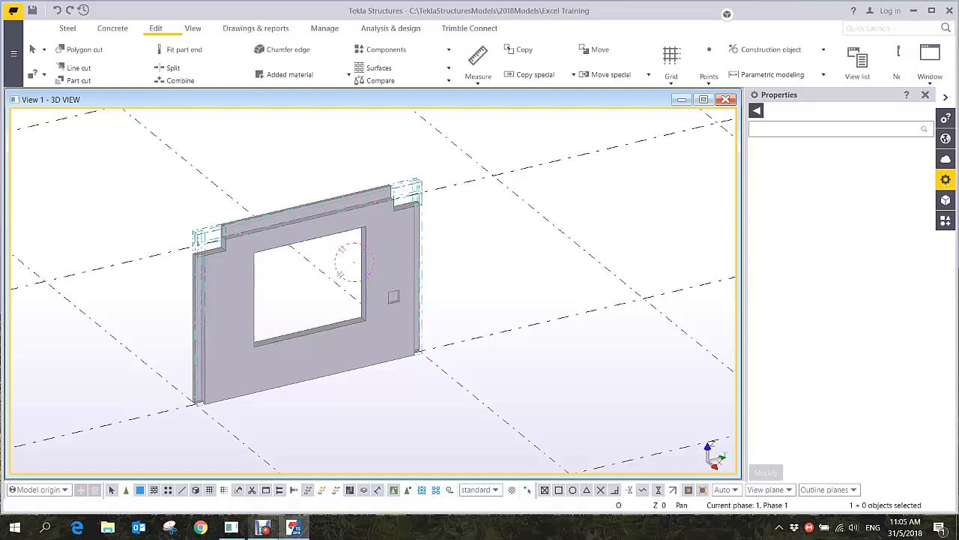
scroll(352, 261, "up", 3)
left_click(496, 332)
middle_click_drag(341, 449, 335, 326, "ctrl")
scroll(362, 396, "up", 3)
middle_click_drag(252, 283, 397, 296, "ctrl")
scroll(315, 314, "up", 3)
scroll(311, 354, "up", 5)
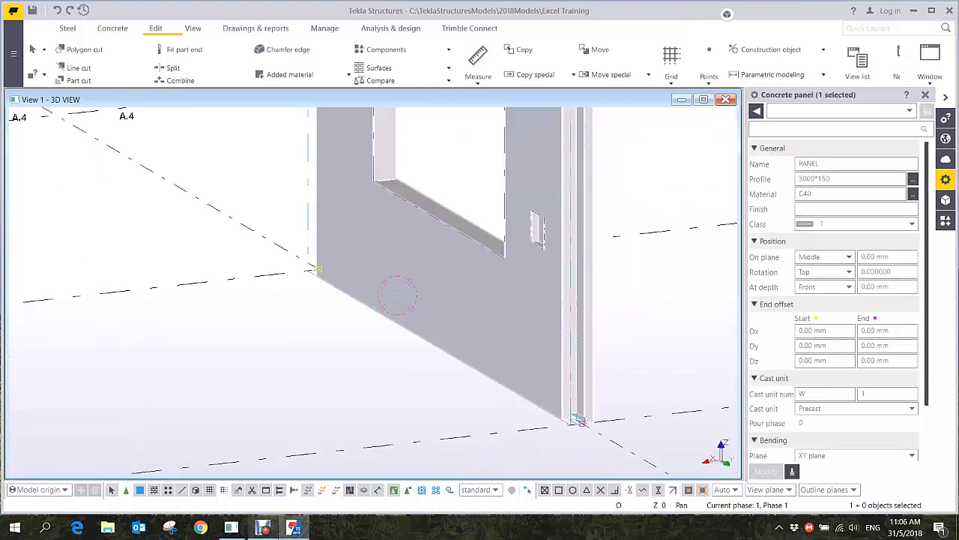
Examine the tapered bottom recess and the vertical edge groove where they meet at the panel's lower end
scroll(343, 309, "down", 2)
scroll(505, 374, "up", 6)
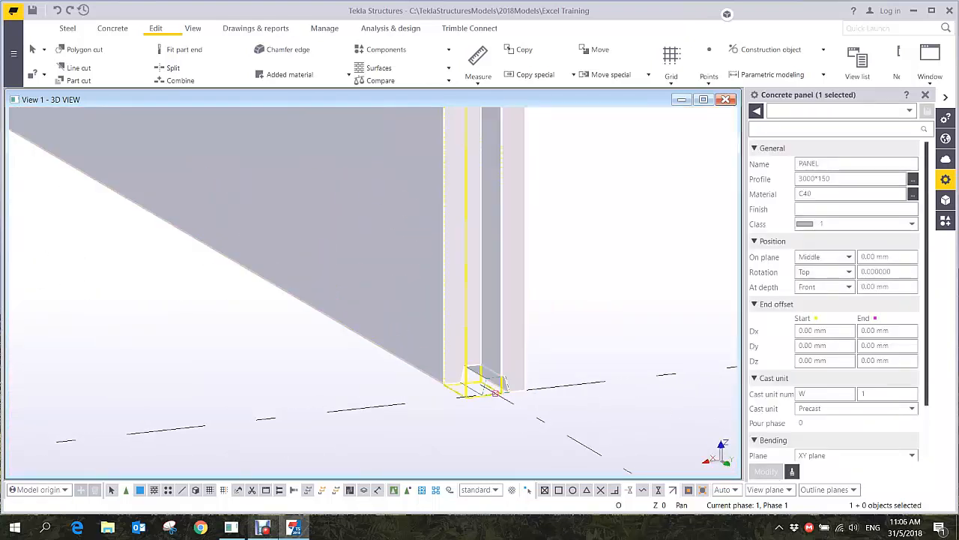
scroll(496, 384, "up", 2)
left_click(498, 384)
scroll(496, 384, "down", 3)
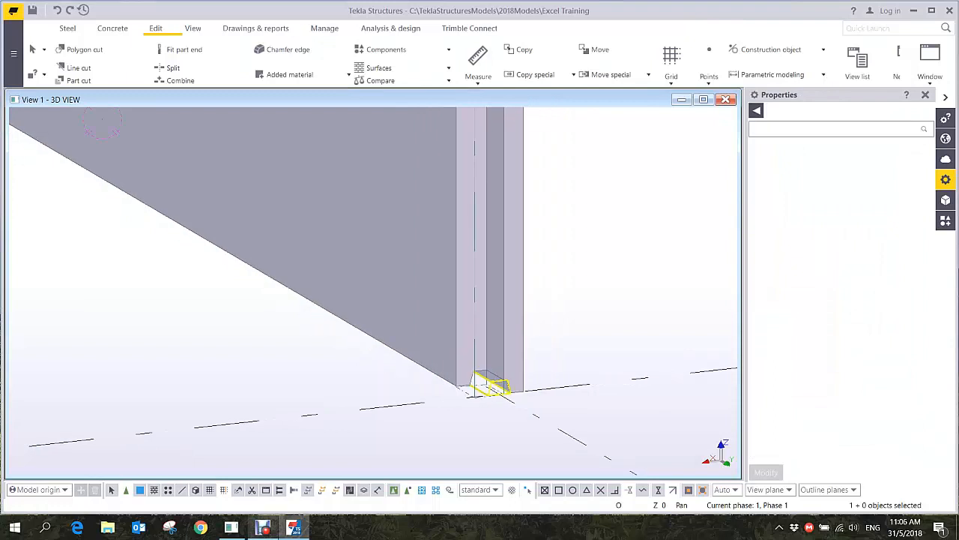
scroll(491, 386, "down", 2)
middle_click_drag(374, 330, 637, 300, "ctrl")
middle_click_drag(223, 343, 300, 337, "ctrl")
scroll(337, 296, "up", 3)
middle_click_drag(191, 336, 382, 271)
left_click(382, 272)
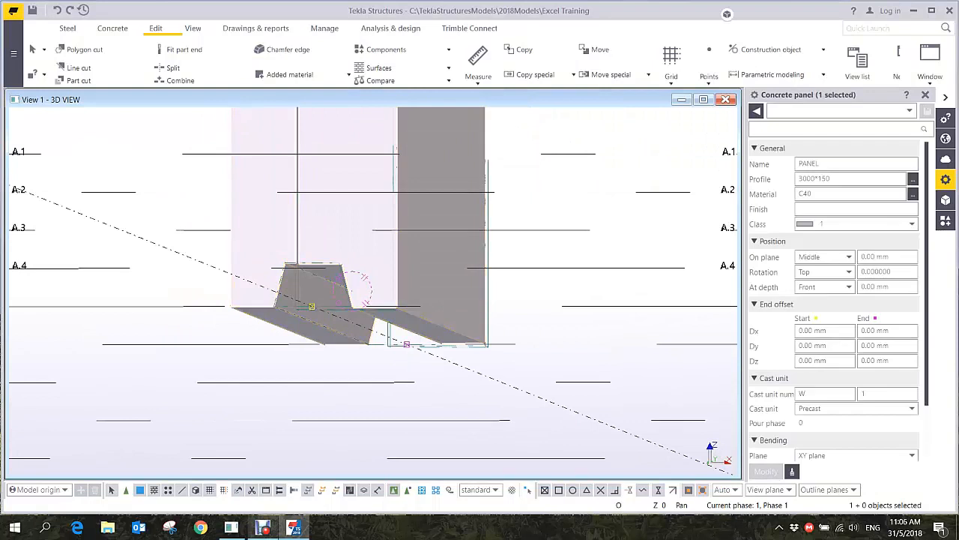
double_click(372, 306)
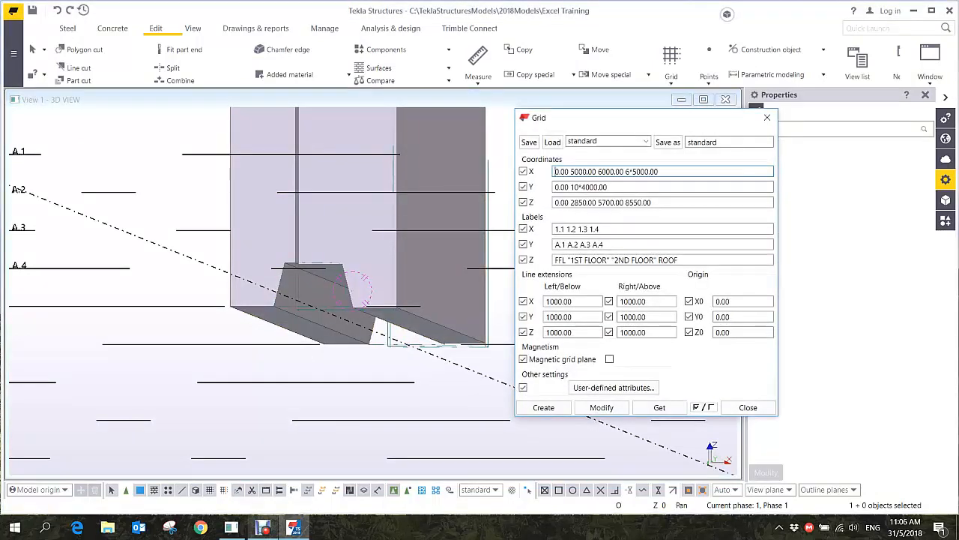
scroll(363, 282, "up", 2)
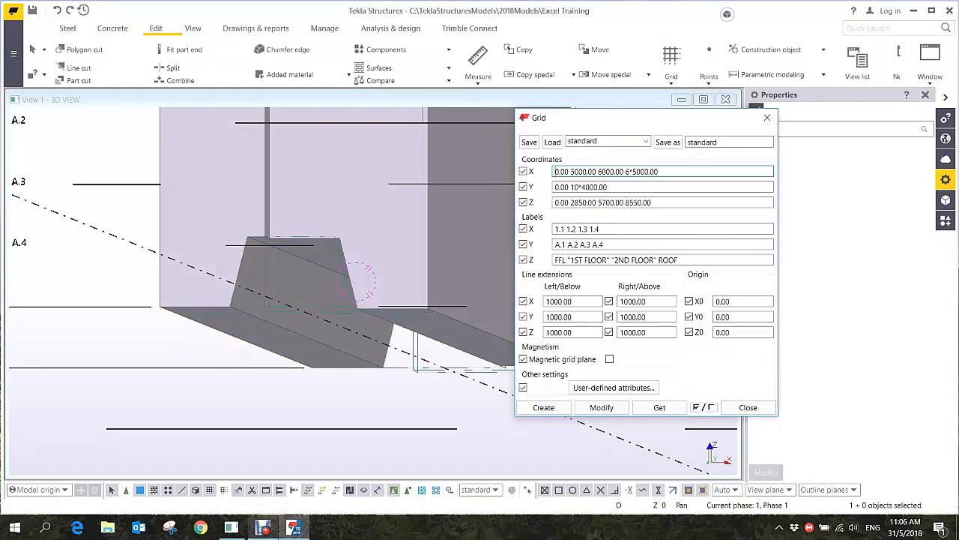
scroll(362, 281, "down", 3)
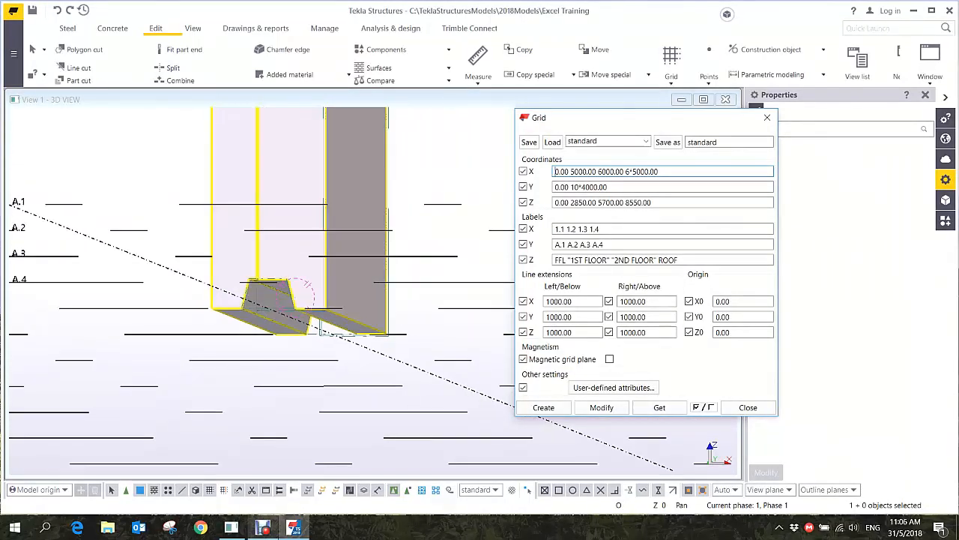
Close the Grid dialog and set the concrete panel's profile to 3000*200
left_click(323, 329)
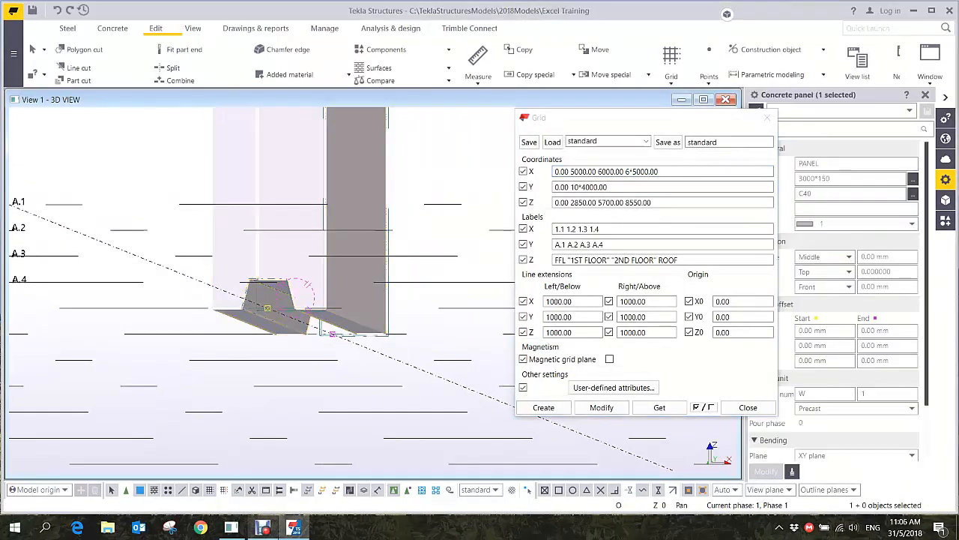
left_click(748, 407)
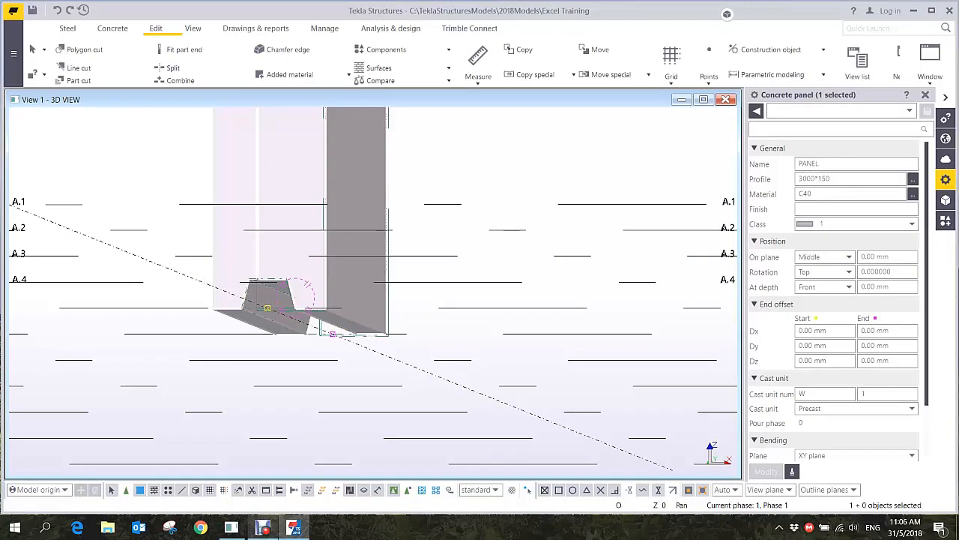
type("200")
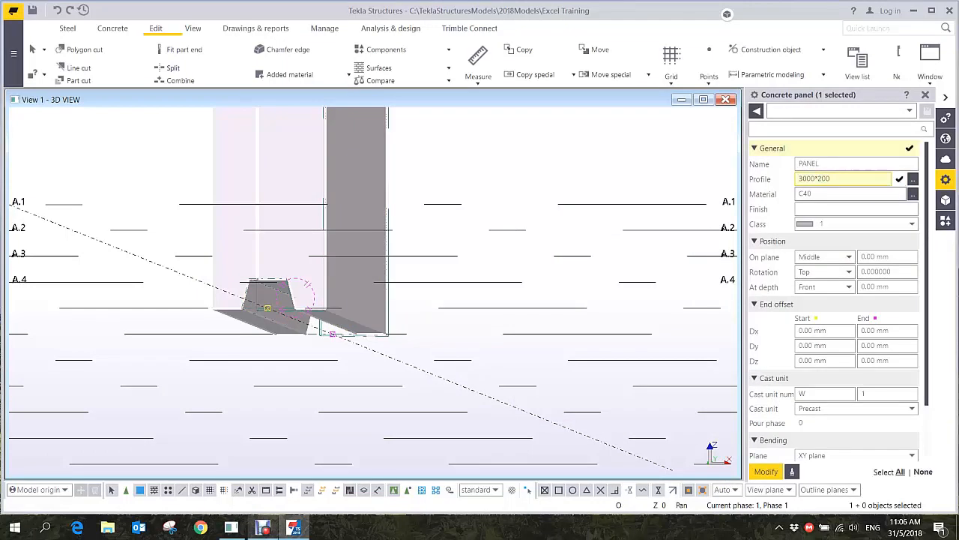
key("Return")
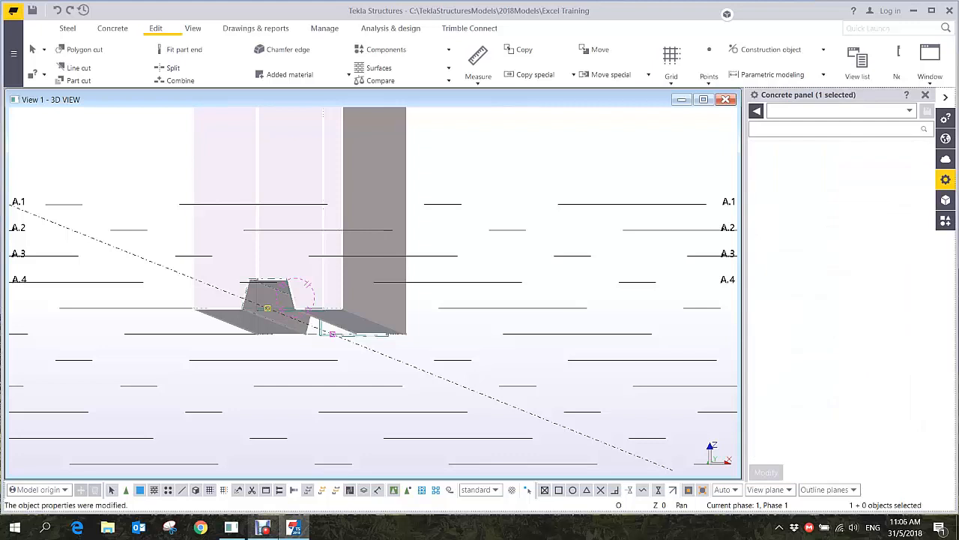
Examine the top cuts, edge groove and bottom recess at the panel's end against the changed panel thickness
middle_click_drag(450, 292, 381, 353, "ctrl")
scroll(381, 353, "down", 3)
scroll(397, 335, "down", 2)
middle_click_drag(396, 157, 398, 318)
scroll(396, 238, "up", 6)
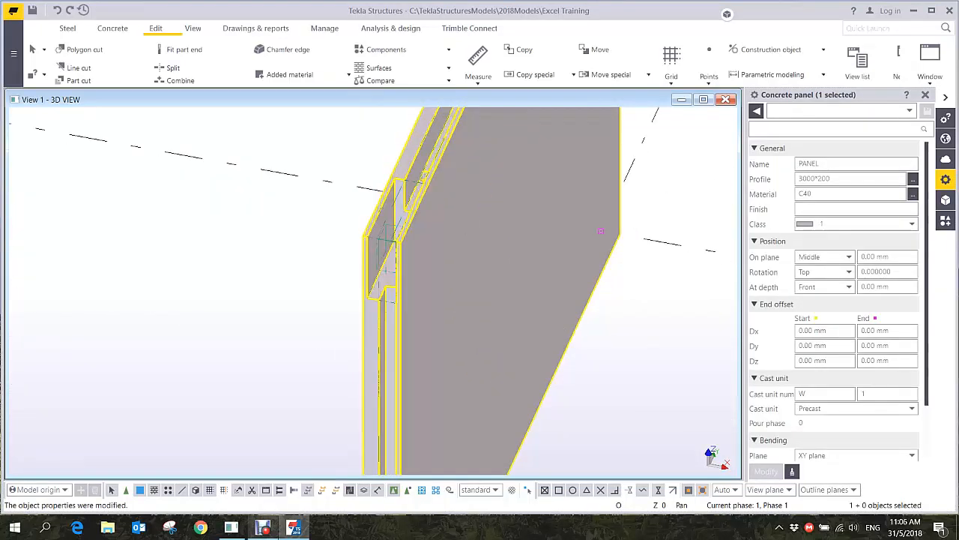
middle_click_drag(360, 249, 405, 243, "ctrl")
scroll(402, 240, "up", 2)
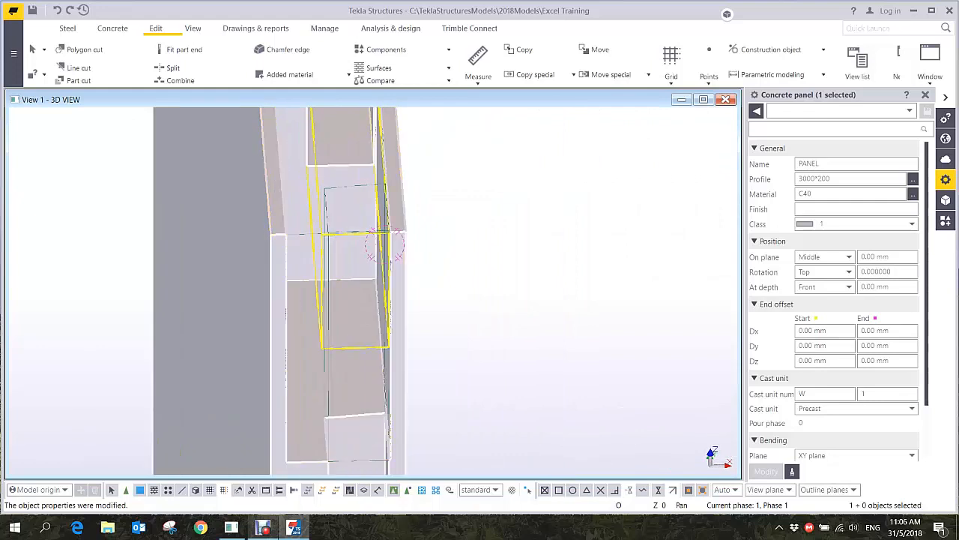
left_click(385, 244)
middle_click_drag(386, 245, 373, 269)
scroll(374, 269, "down", 4)
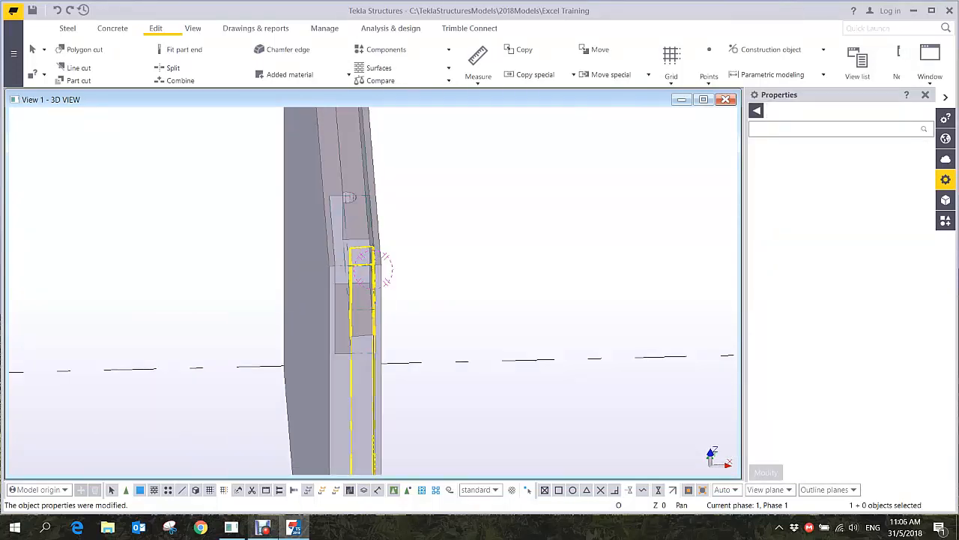
scroll(375, 299, "down", 5)
middle_click_drag(379, 321, 392, 385, "ctrl")
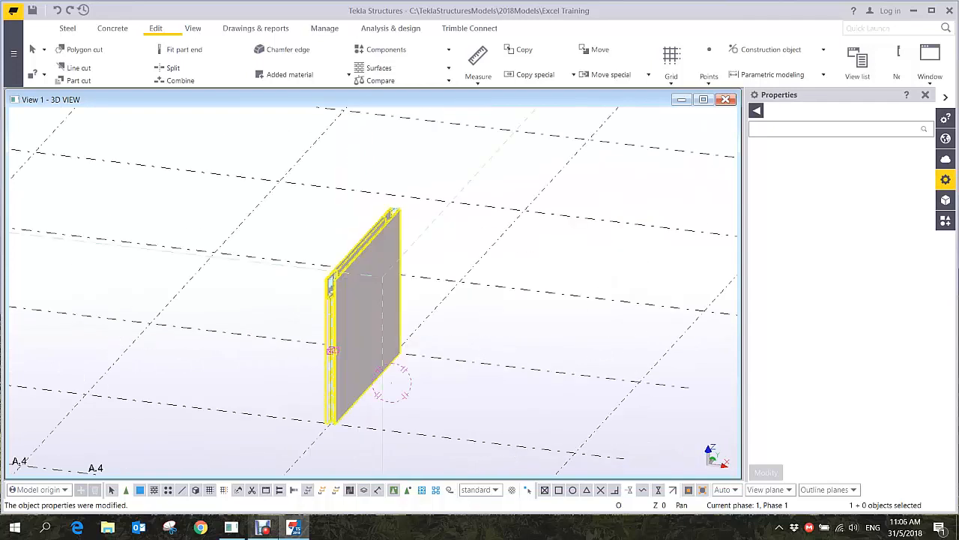
middle_click_drag(336, 430, 358, 358)
scroll(358, 358, "up", 10)
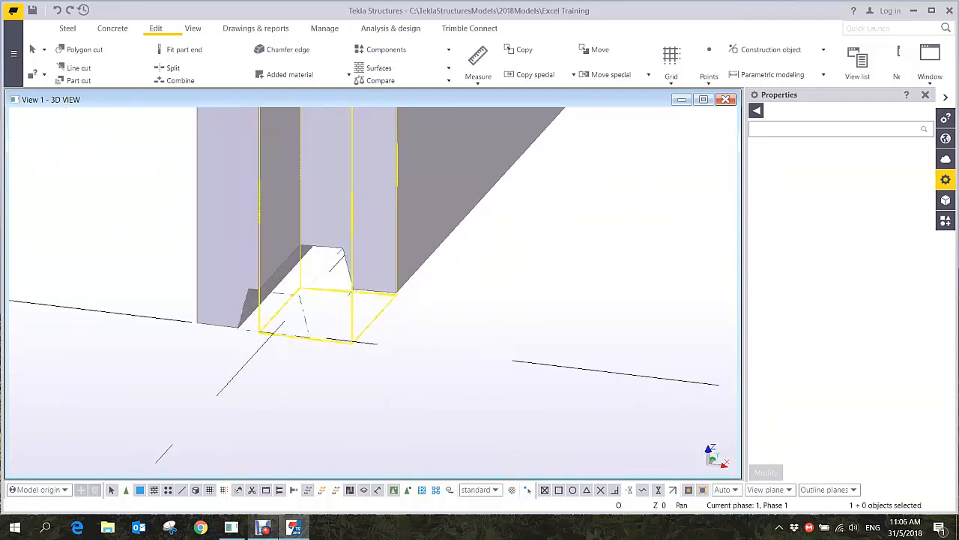
scroll(355, 342, "up", 2)
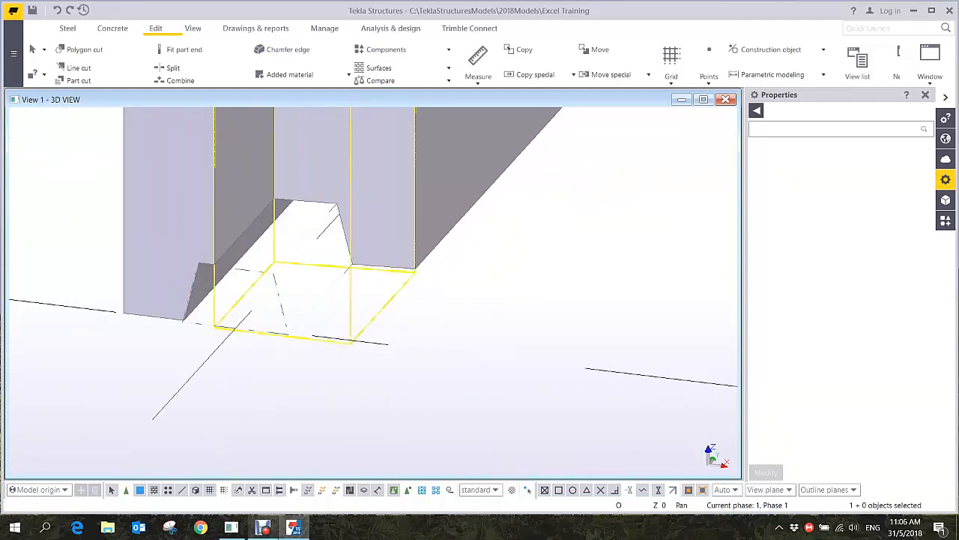
Bind the edge groove cut's two outer handles to the panel's adjacent face, using Boundary planes as the plane type
scroll(351, 342, "down", 10)
middle_click_drag(352, 206, 354, 431)
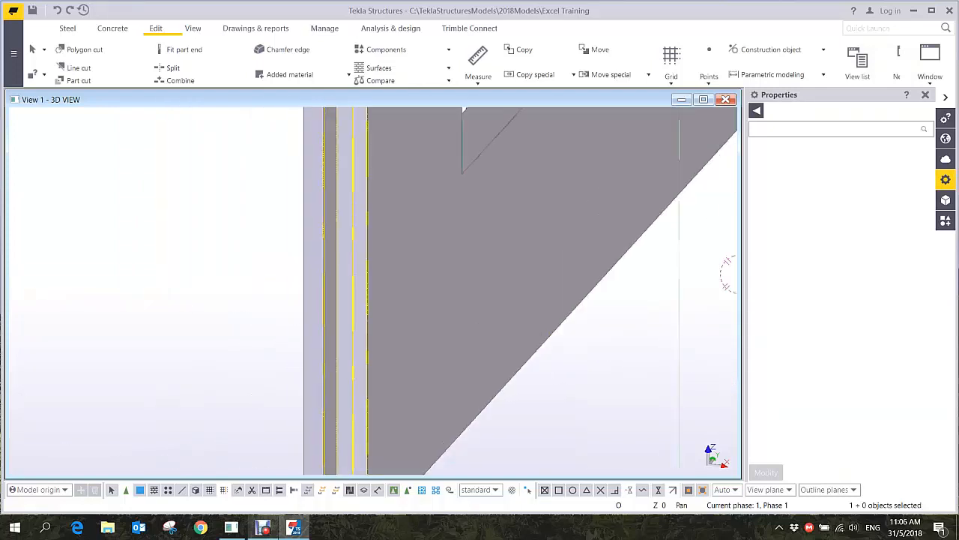
scroll(357, 337, "down", 5)
middle_click_drag(355, 242, 351, 294)
scroll(346, 300, "up", 8)
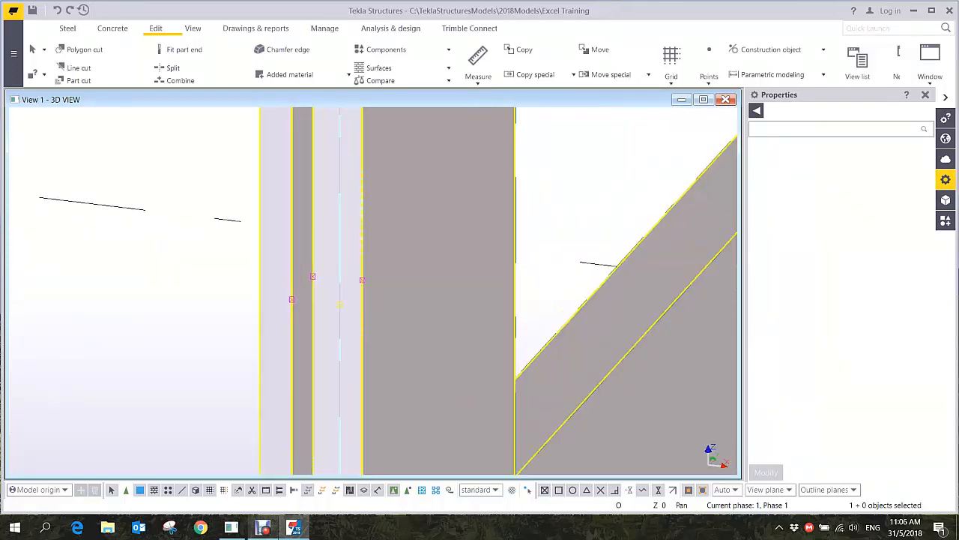
left_click_drag(329, 245, 383, 346, "alt")
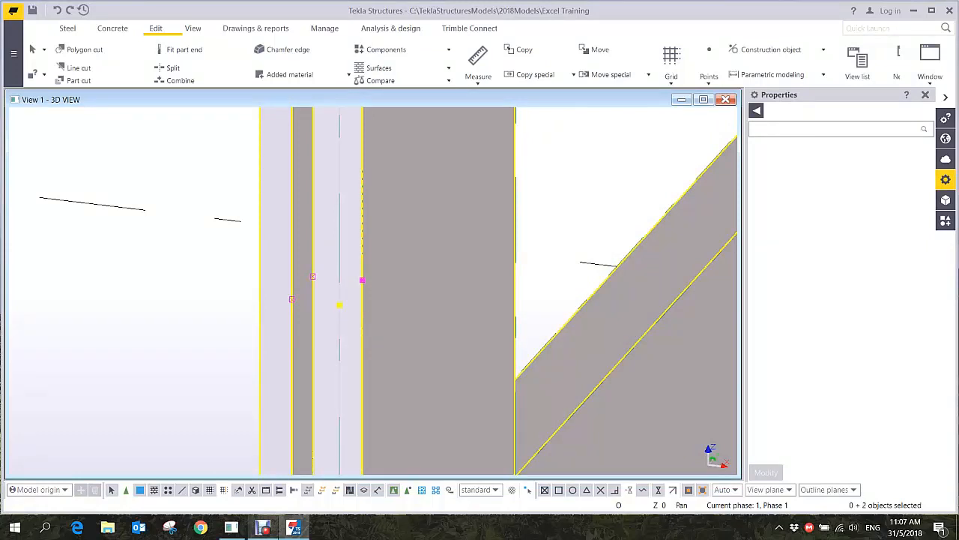
left_click(825, 490)
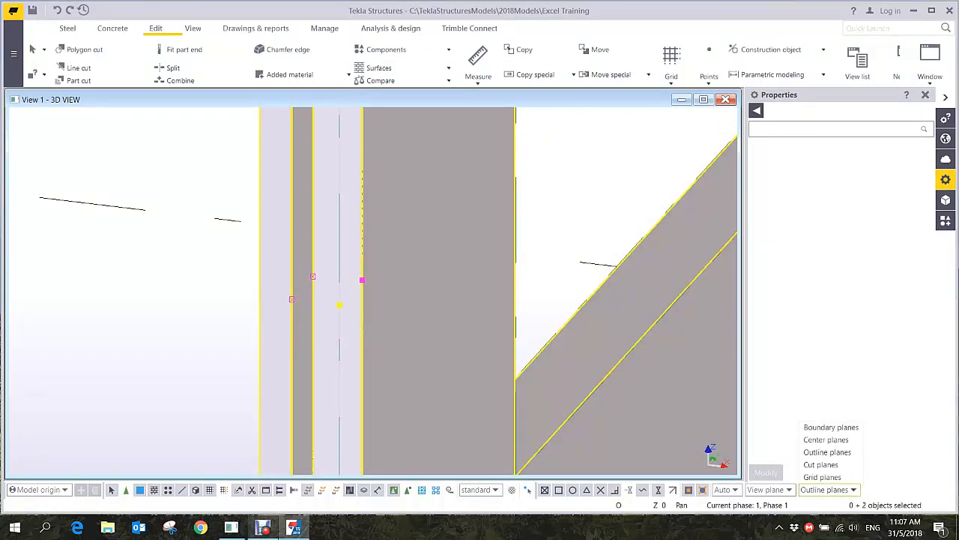
left_click(831, 426)
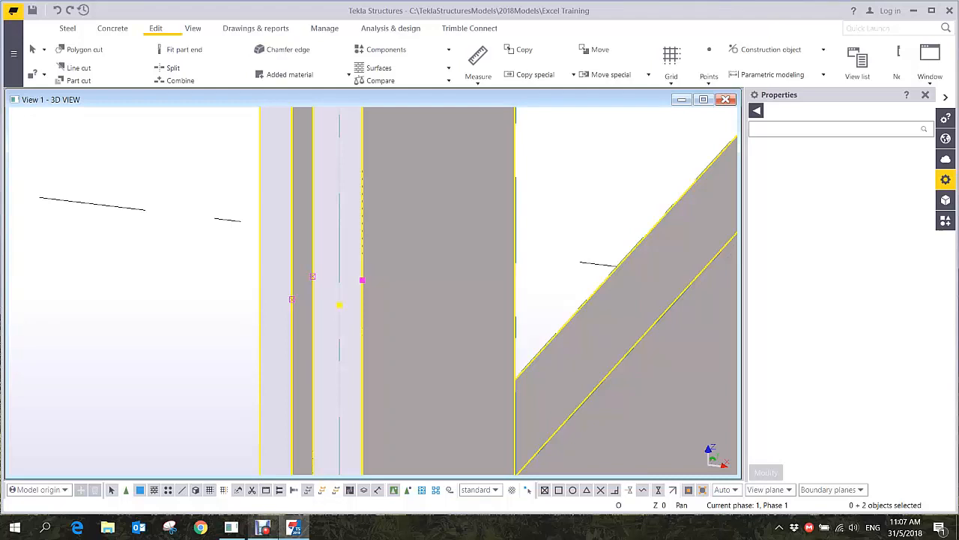
right_click(361, 281)
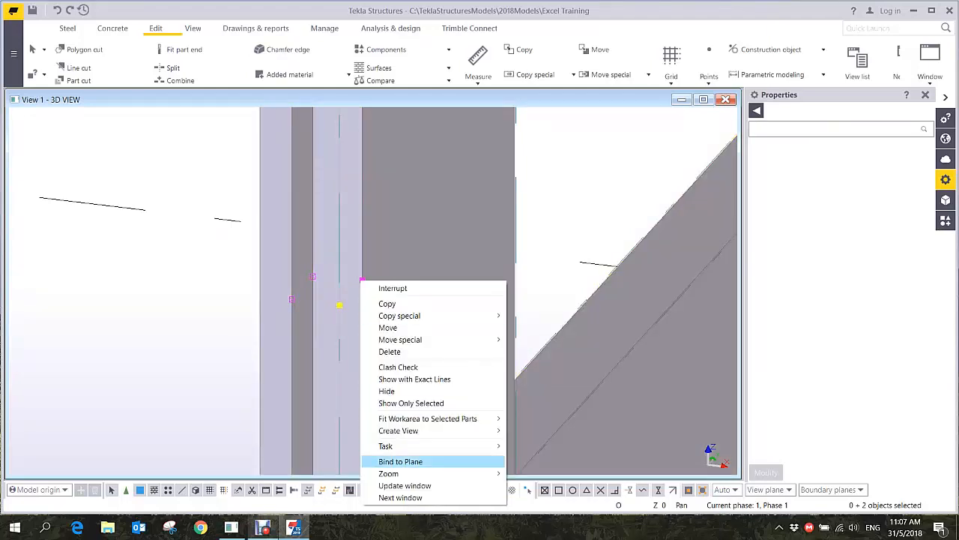
left_click(405, 461)
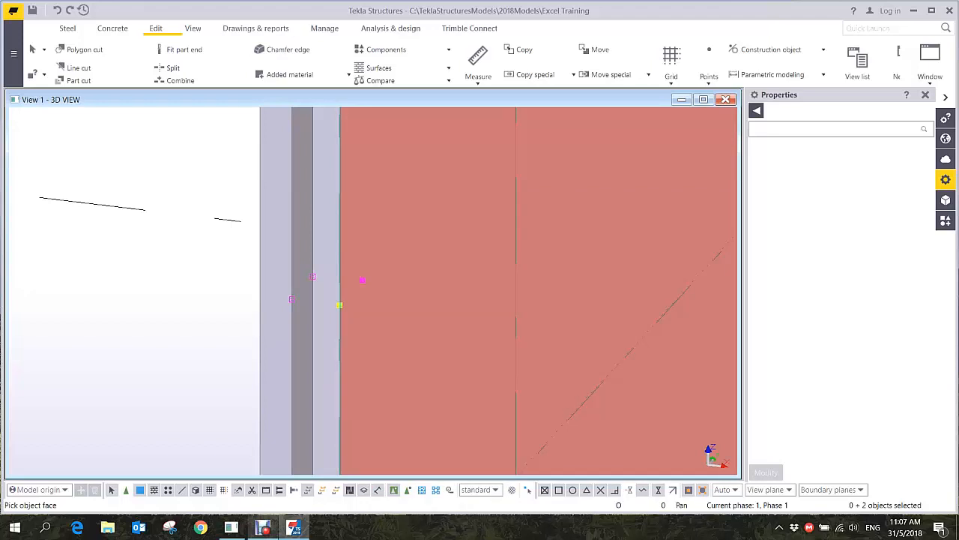
left_click(360, 225)
right_click(186, 170)
left_click(200, 177)
left_click(201, 177)
Set the concrete panel's profile to 3000*200 with the groove handles bound
scroll(349, 296, "down", 4)
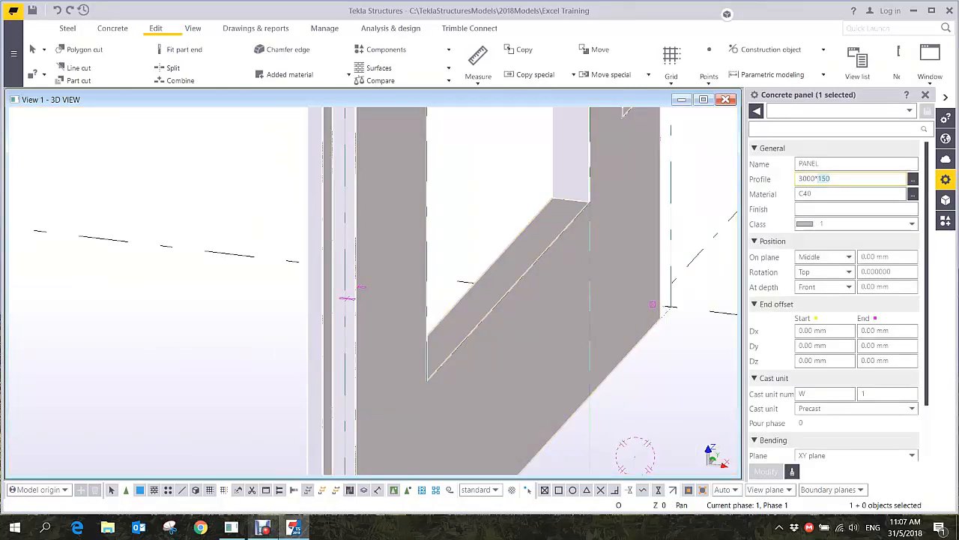
type("200")
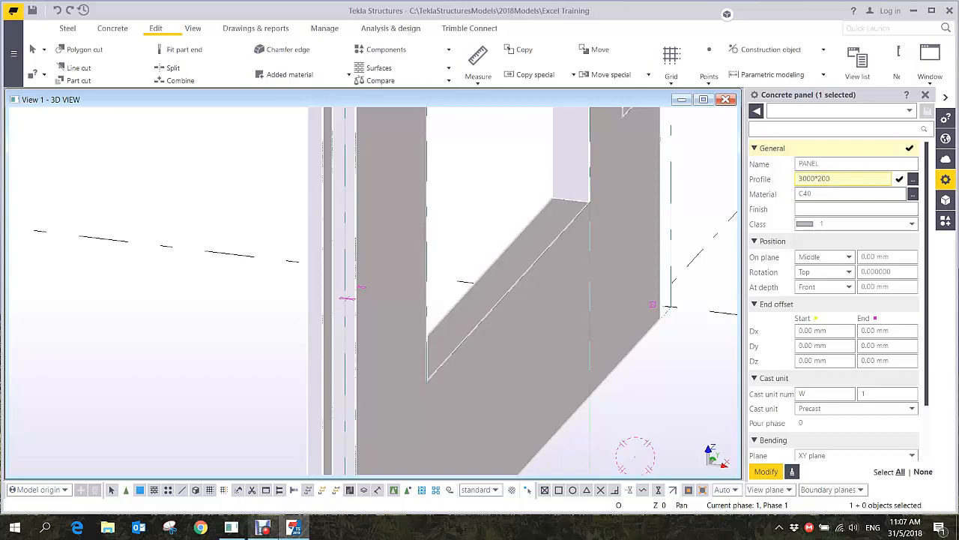
key("Return")
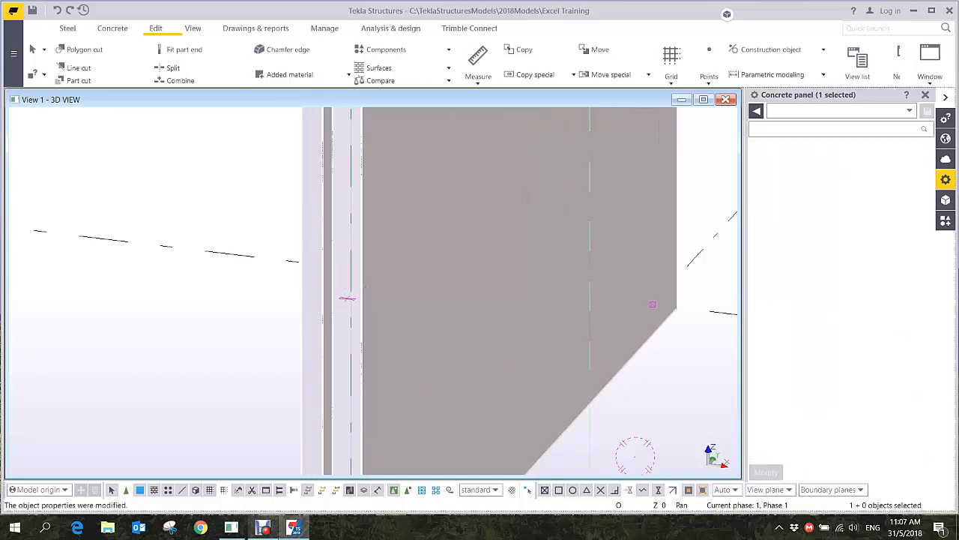
Compare the bound edge groove with the groove at the panel's opposite end in the 3D view
scroll(379, 297, "down", 5)
middle_click_drag(379, 298, 315, 360, "ctrl")
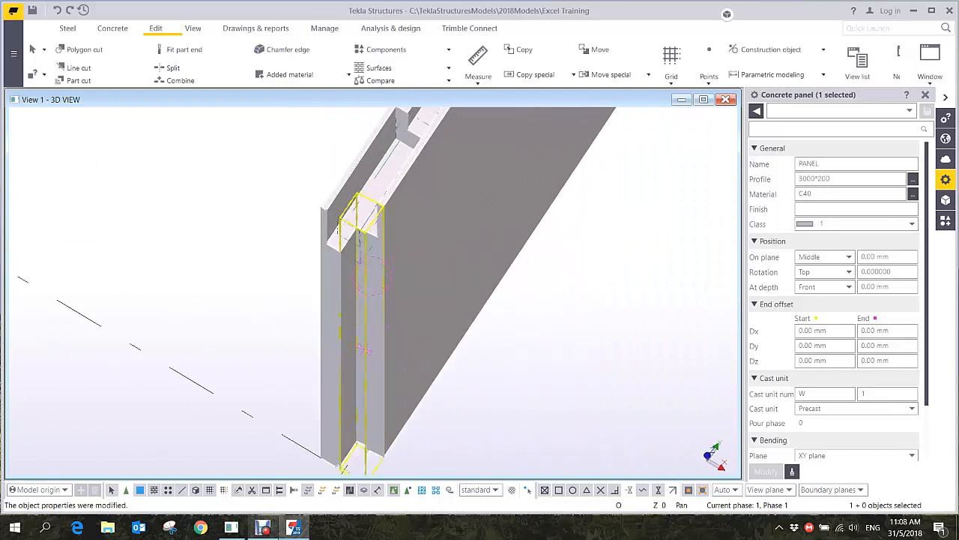
scroll(381, 220, "up", 2)
scroll(382, 243, "down", 6)
middle_click_drag(487, 221, 338, 206, "ctrl")
middle_click_drag(472, 208, 560, 201, "ctrl")
scroll(528, 203, "up", 3)
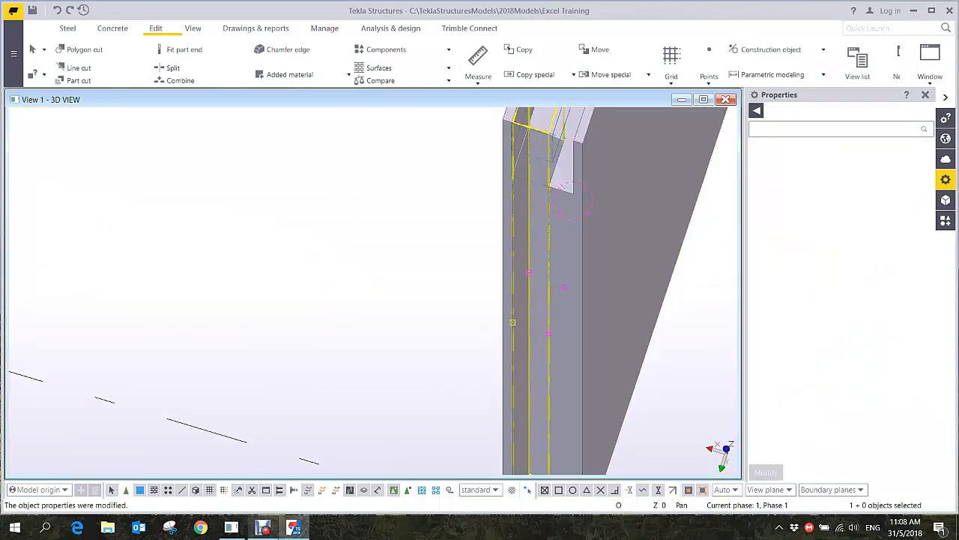
scroll(510, 284, "down", 3)
middle_click_drag(463, 297, 445, 244, "ctrl")
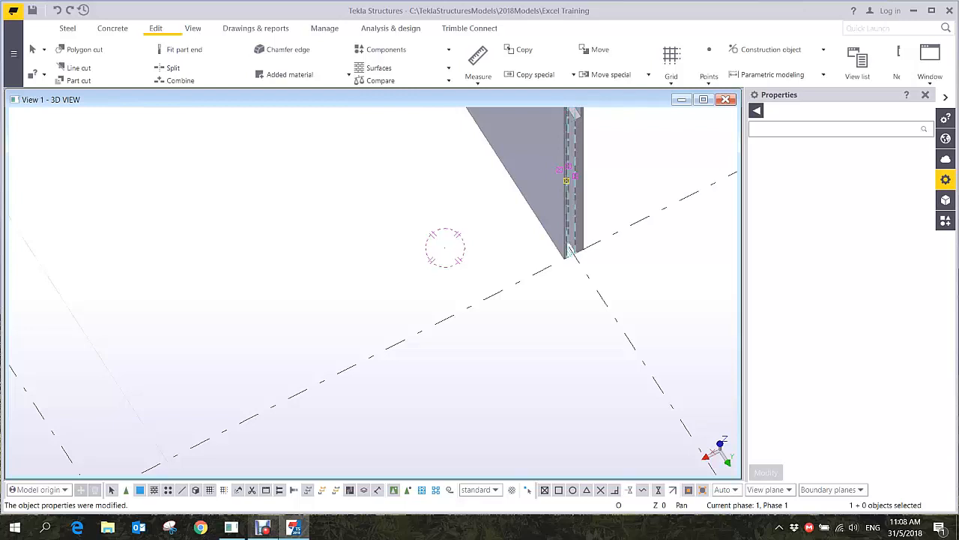
Bind the two outer handles of the opposite end's groove cut to the panel's boundary face
scroll(445, 248, "up", 10)
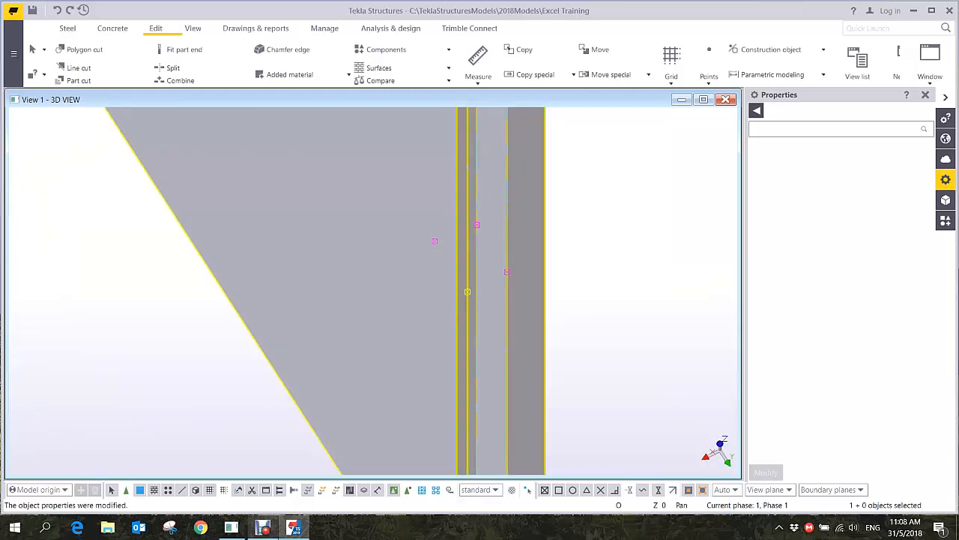
scroll(443, 264, "up", 3)
left_click_drag(390, 218, 463, 354)
right_click(501, 316)
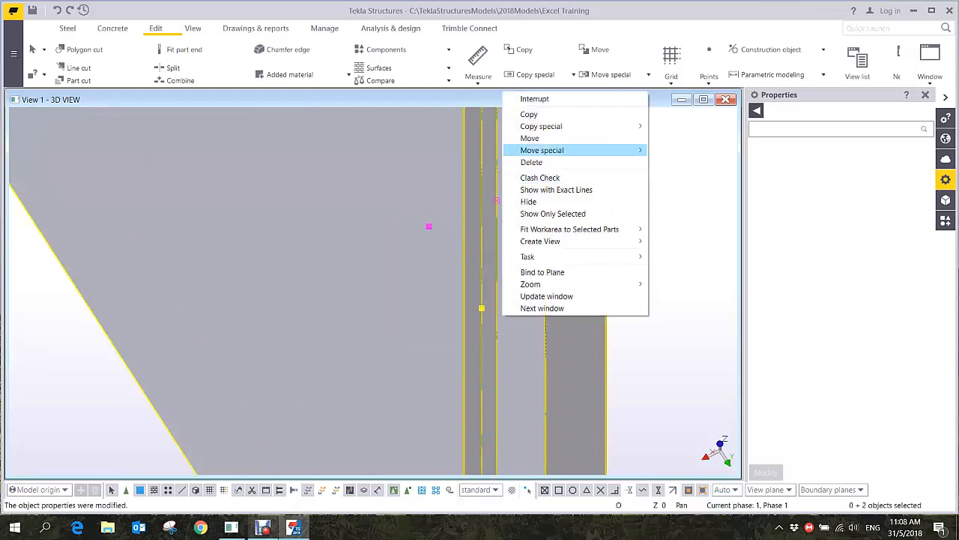
left_click(525, 136)
scroll(501, 308, "up", 3)
scroll(491, 314, "up", 2)
left_click(462, 303)
left_click(463, 304)
scroll(424, 325, "down", 5)
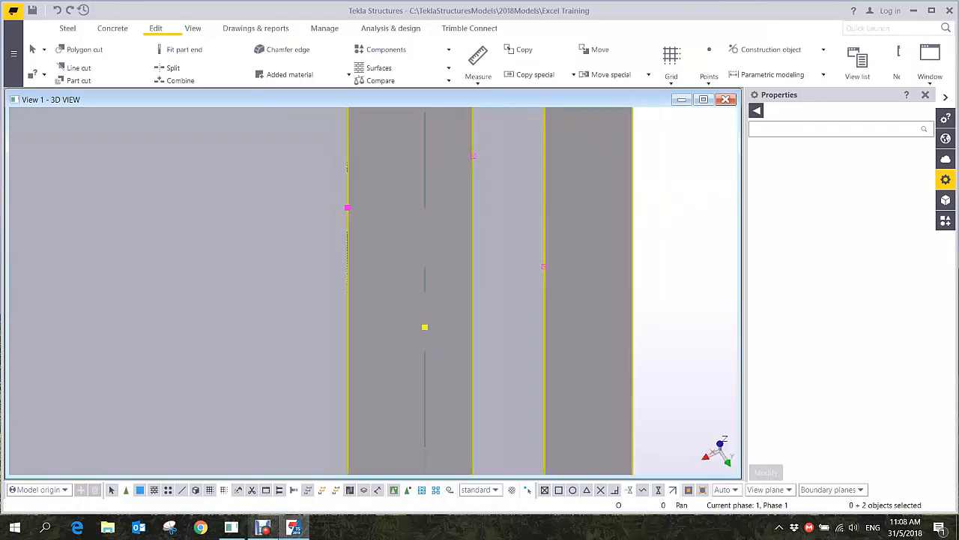
Select the cut at the panel's top end corner and examine its outline and handles relative to the panel faces
middle_click_drag(567, 302, 564, 327, "ctrl")
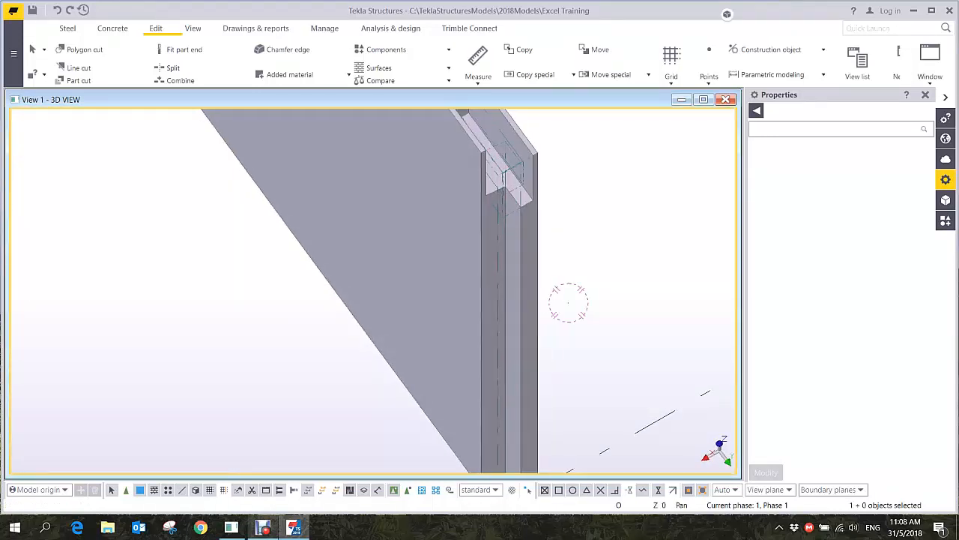
middle_click_drag(495, 161, 513, 252)
scroll(513, 251, "up", 3)
left_click(525, 372)
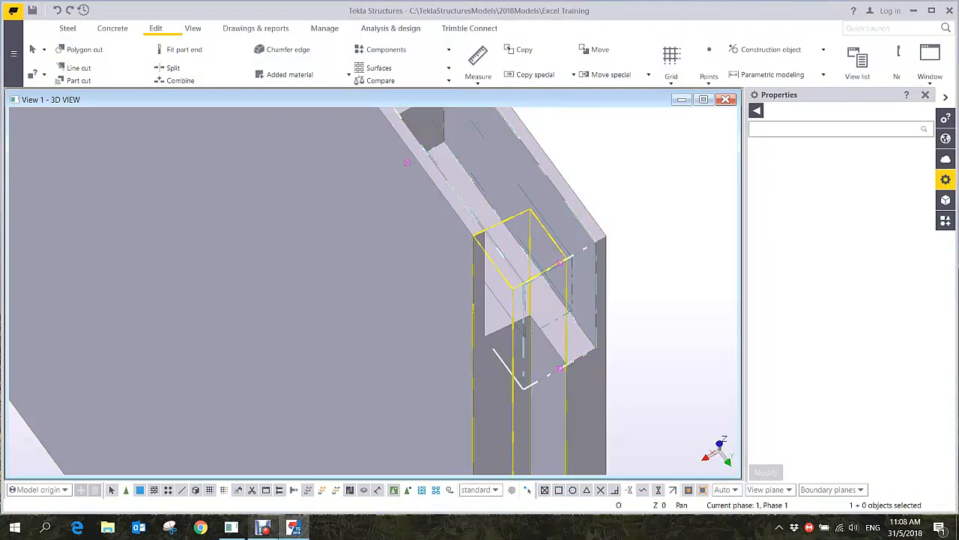
mouse_move(520, 269)
middle_mouse_down("ctrl")
mouse_move(473, 208)
mouse_move(501, 330)
middle_mouse_up("ctrl")
scroll(539, 379, "down", 2)
mouse_move(554, 384)
middle_mouse_down("ctrl")
mouse_move(483, 368)
mouse_move(527, 367)
mouse_move(569, 382)
mouse_move(544, 287)
mouse_move(506, 253)
mouse_move(518, 295)
middle_mouse_up("ctrl")
scroll(544, 287, "down", 1)
scroll(537, 287, "up", 2)
scroll(504, 255, "down", 1)
scroll(493, 255, "up", 2)
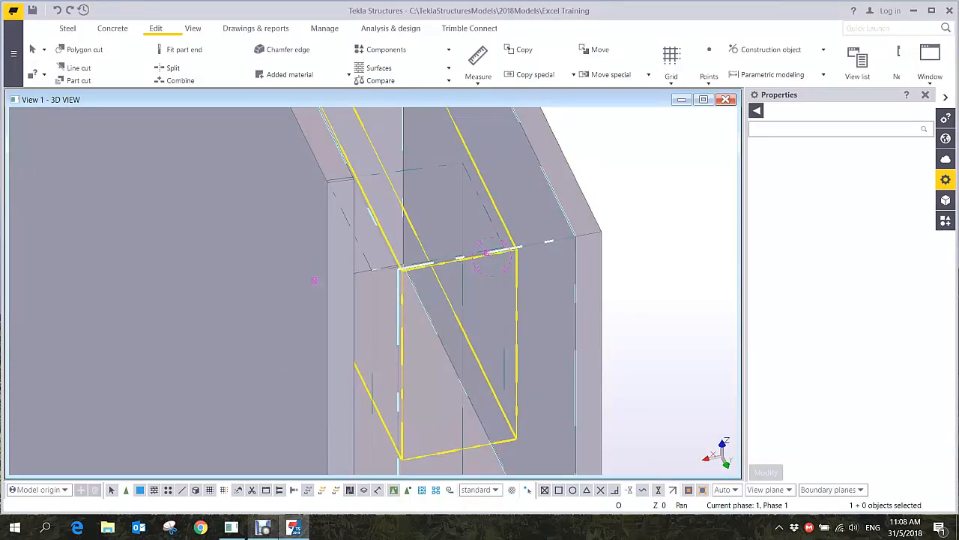
Try to move the panel's top corner cut sideways to the outer face, then undo the move
middle_click_drag(382, 248, 449, 337)
scroll(449, 336, "down", 2)
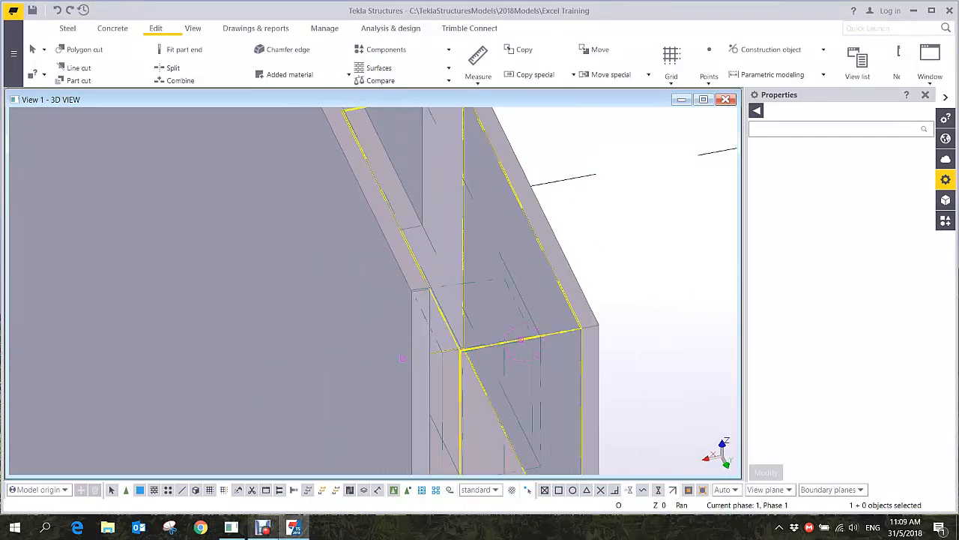
right_click(458, 221)
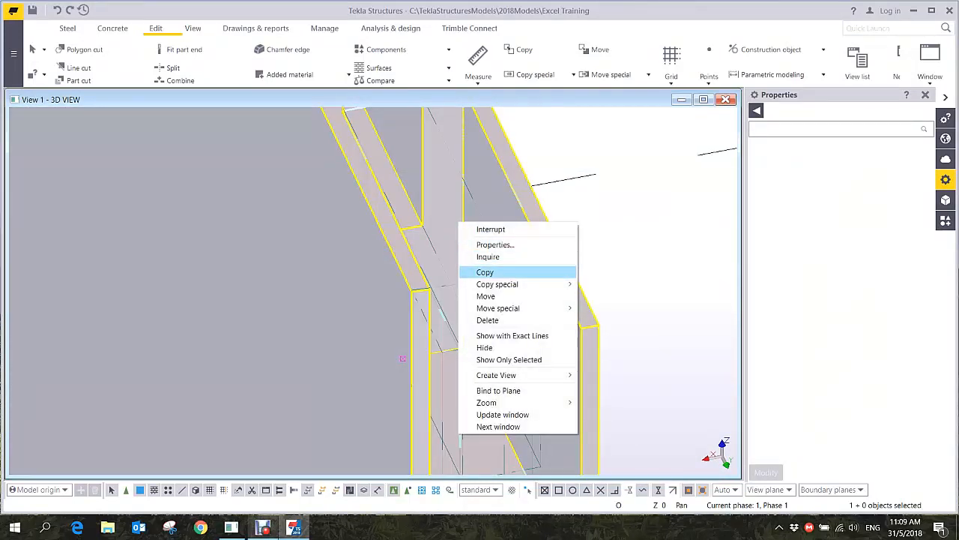
left_click(485, 296)
scroll(438, 320, "up", 2)
scroll(434, 345, "up", 2)
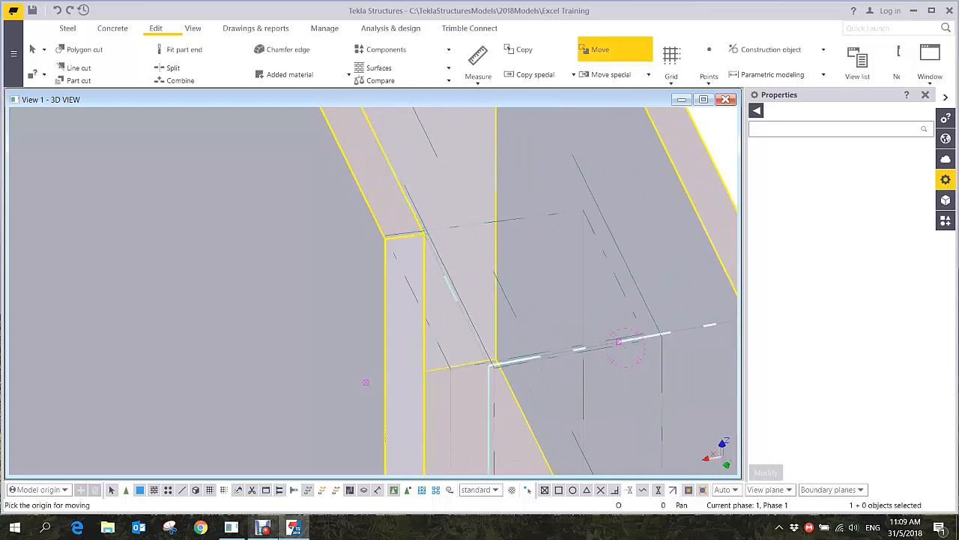
left_click(424, 236)
left_click(389, 238)
scroll(390, 236, "down", 4)
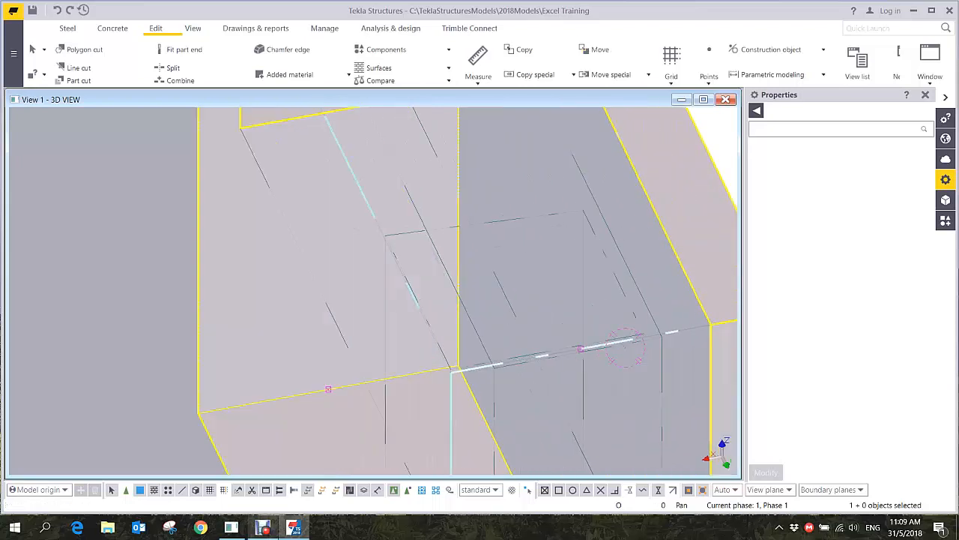
middle_click_drag(427, 346, 442, 329, "ctrl")
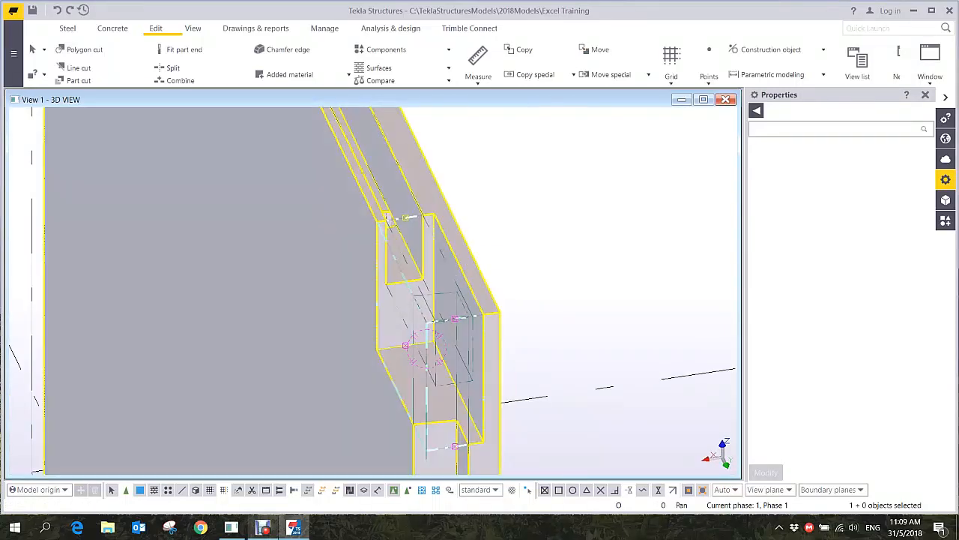
scroll(456, 320, "up", 2)
key("ctrl+z")
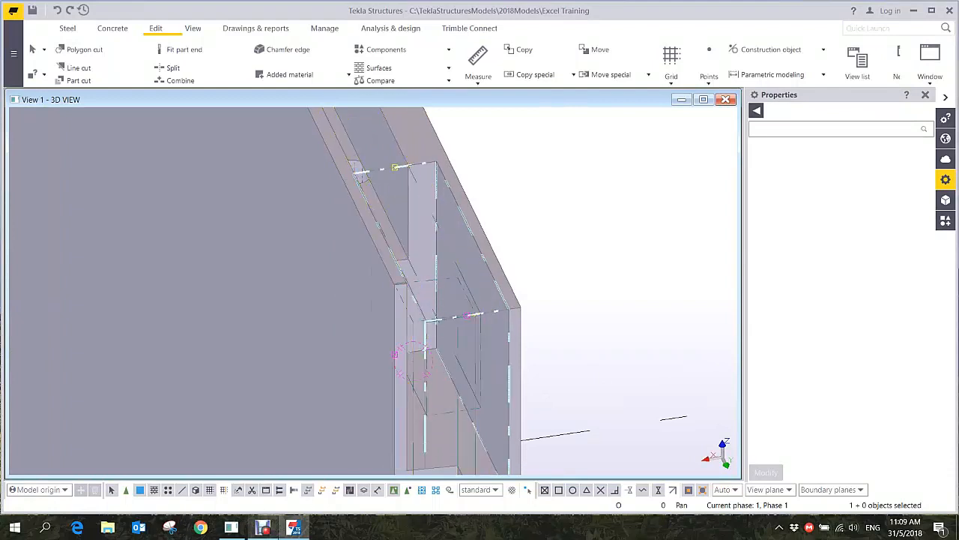
Set the top corner cut's profile to BL200
double_click(458, 317)
left_click_drag(618, 263, 653, 264)
key("BackSpace")
key("BackSpace")
type("200")
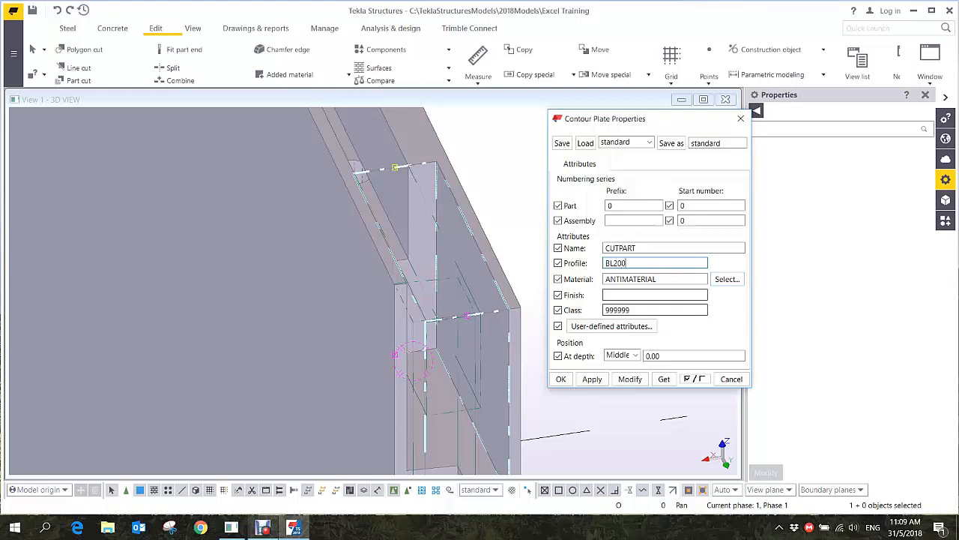
left_click(630, 379)
scroll(476, 345, "down", 6)
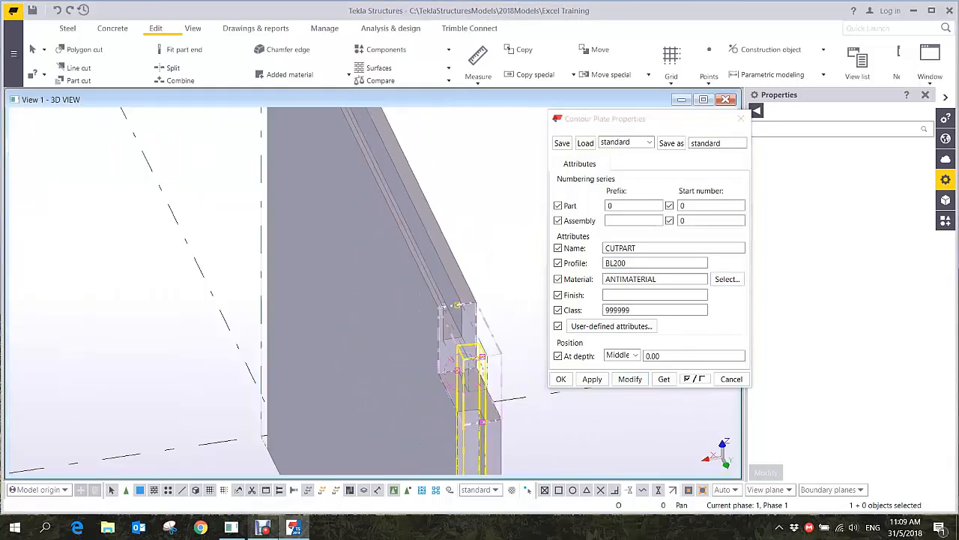
Apply the BL200 profile to the corner cut at the panel's opposite end
middle_click_drag(375, 123, 405, 281)
scroll(386, 270, "up", 6)
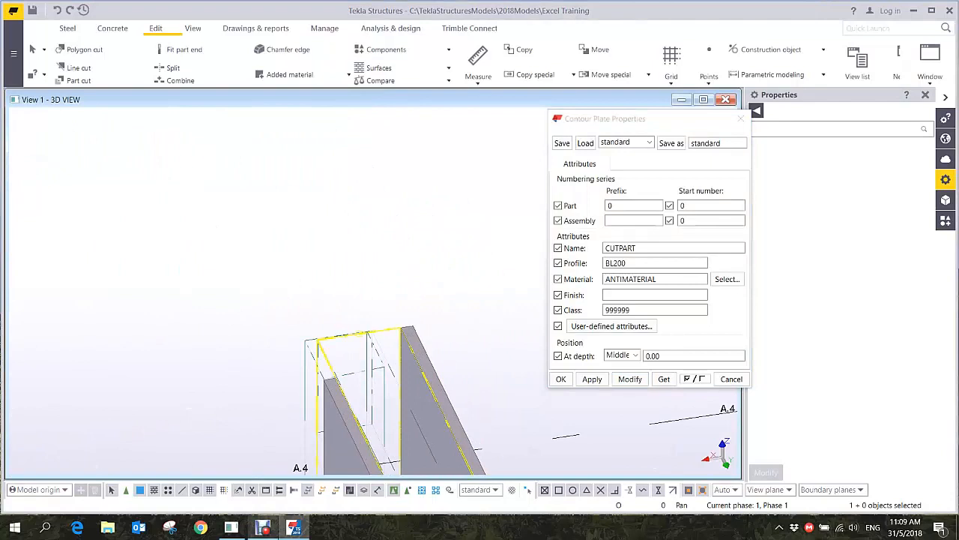
left_click(630, 379)
Move the two side handles of the top edge groove cut 25 mm outward to the panel's face
middle_click_drag(480, 427, 450, 247)
scroll(304, 180, "down", 3)
scroll(300, 210, "up", 2)
scroll(257, 176, "up", 2)
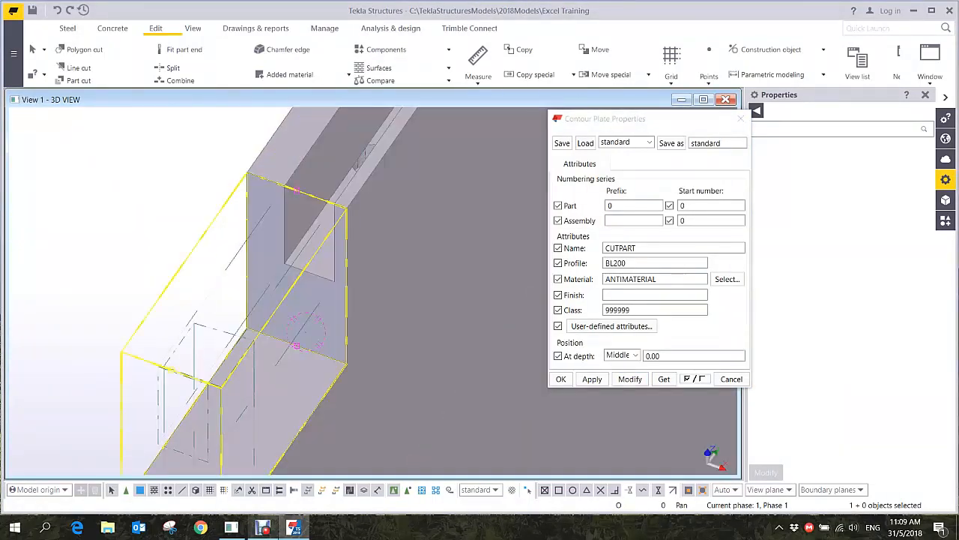
left_click(248, 239)
scroll(195, 420, "up", 1)
middle_click_drag(195, 420, 254, 293)
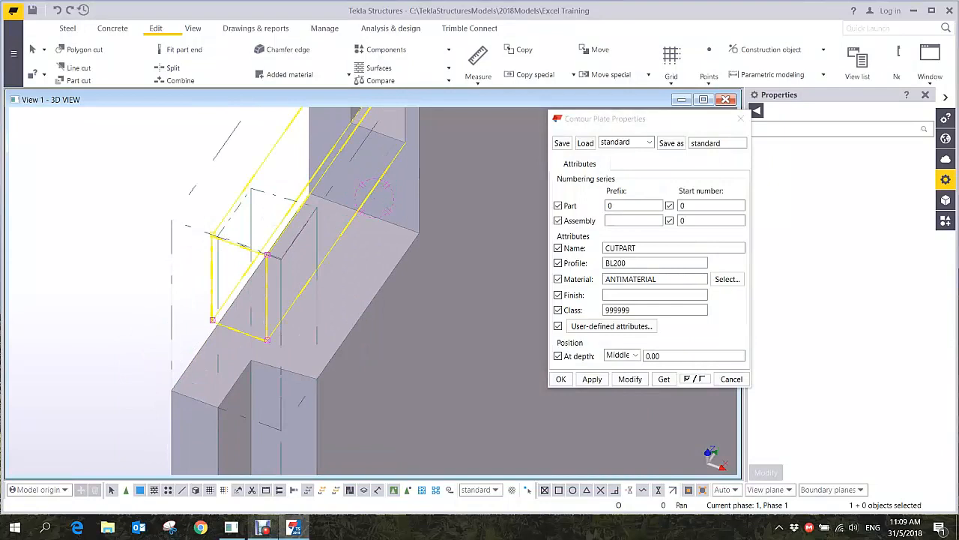
left_click_drag(257, 228, 309, 366)
middle_click_drag(303, 199, 255, 382)
scroll(355, 241, "up", 2)
right_click(358, 226)
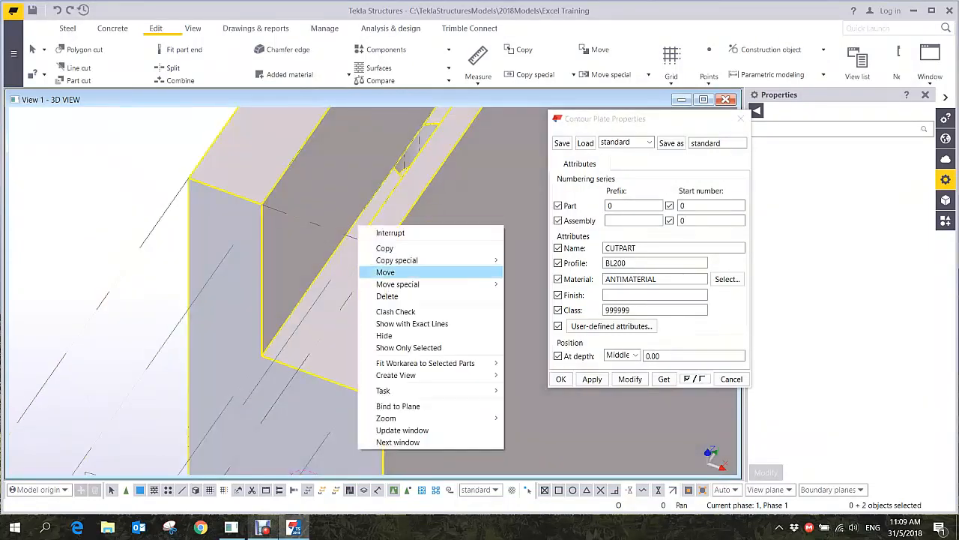
left_click(379, 272)
left_click(359, 240)
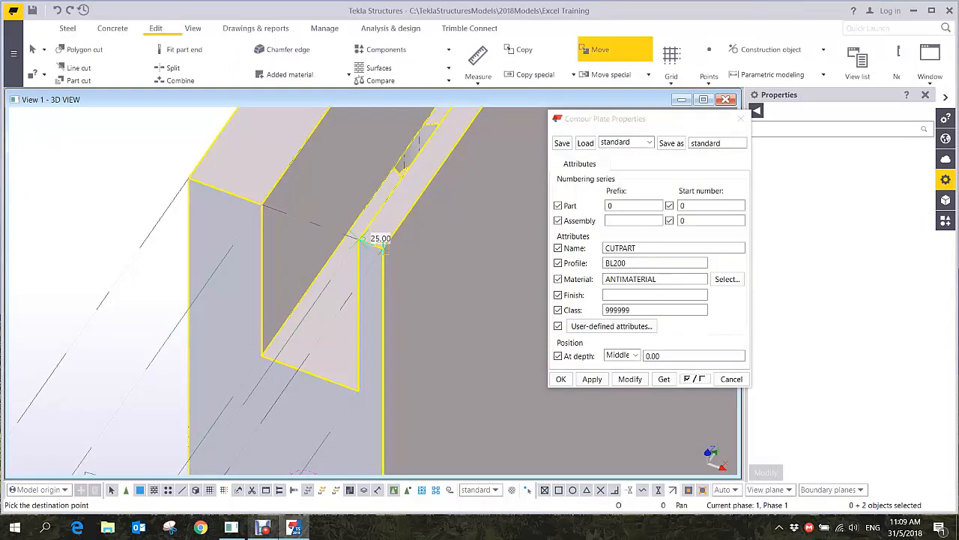
left_click(383, 247)
scroll(411, 334, "down", 4)
scroll(420, 360, "down", 6)
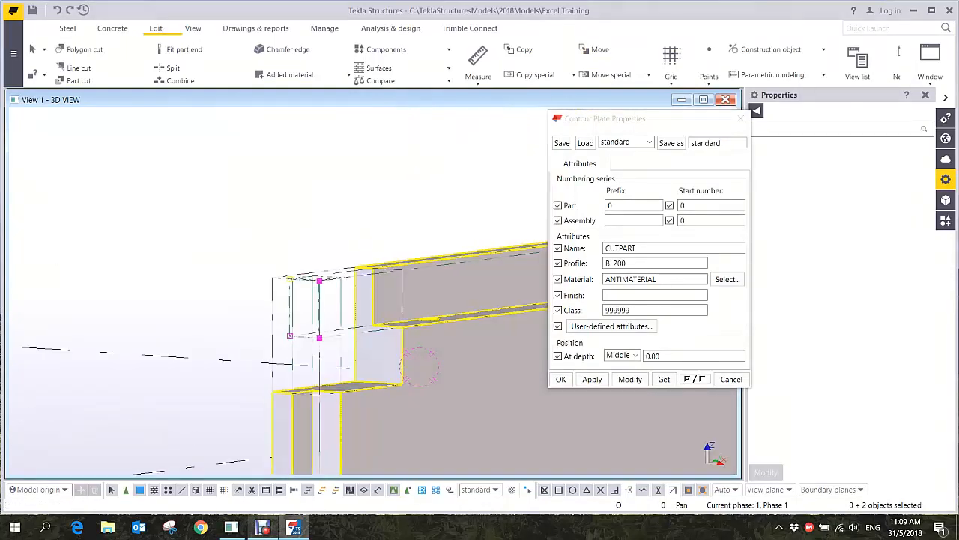
middle_click_drag(383, 306, 432, 227)
left_click(438, 172)
middle_click_drag(429, 289, 439, 341, "ctrl")
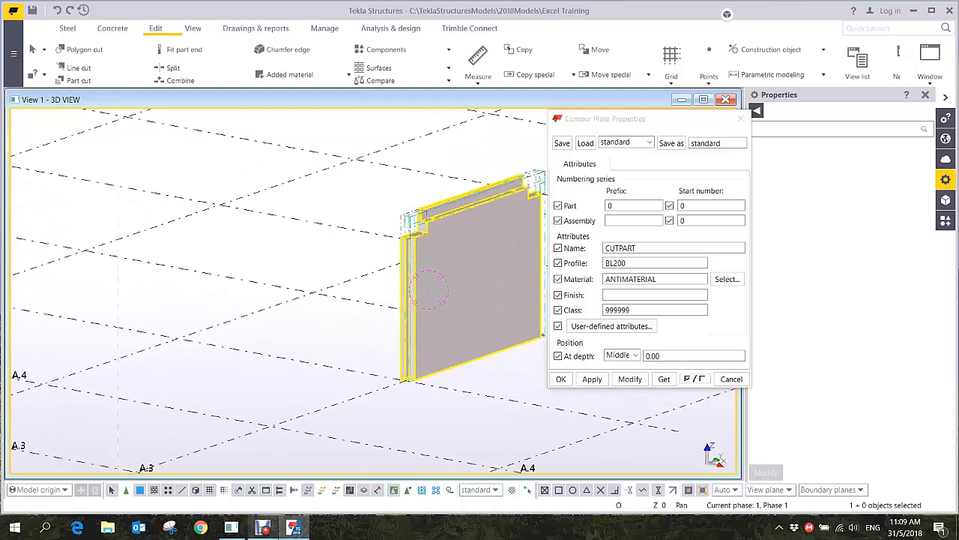
middle_click_drag(429, 288, 372, 289)
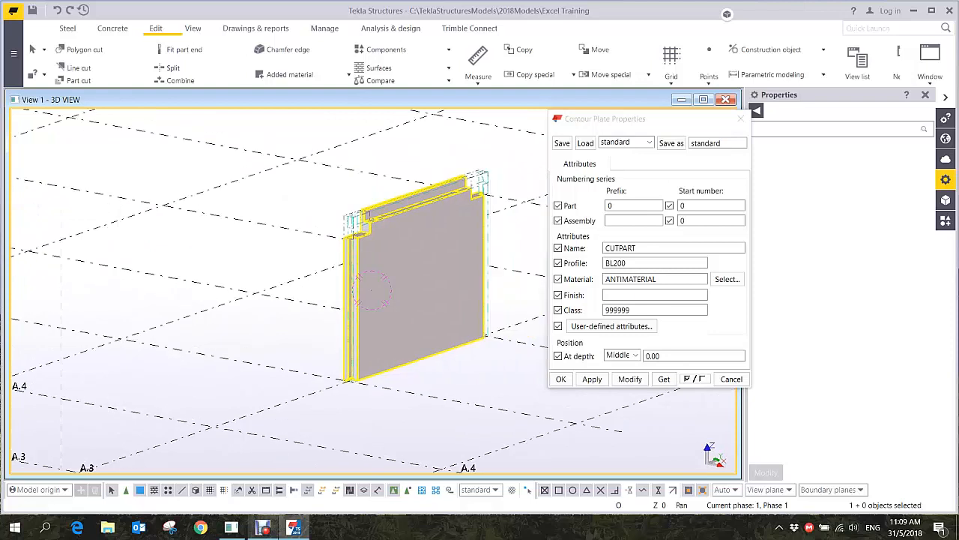
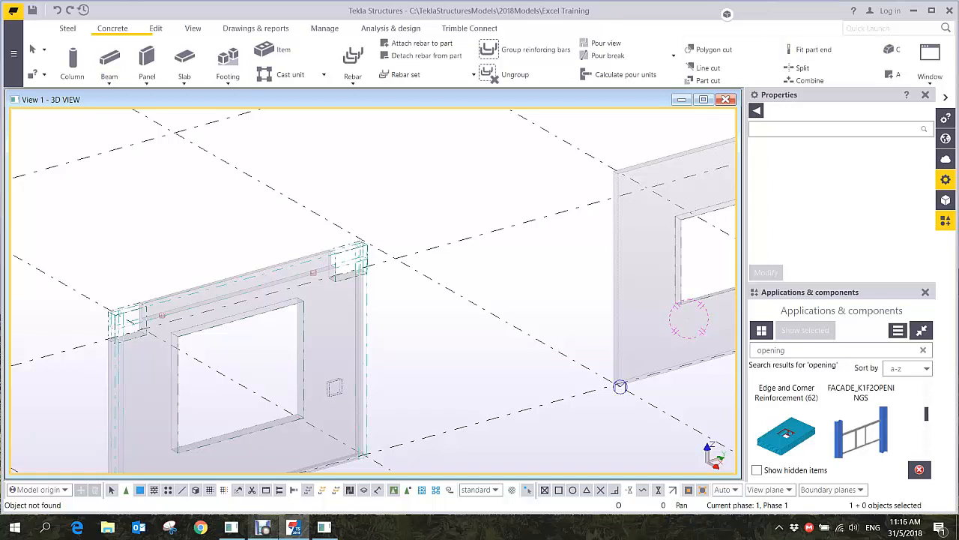
middle_click_drag(620, 386, 502, 384)
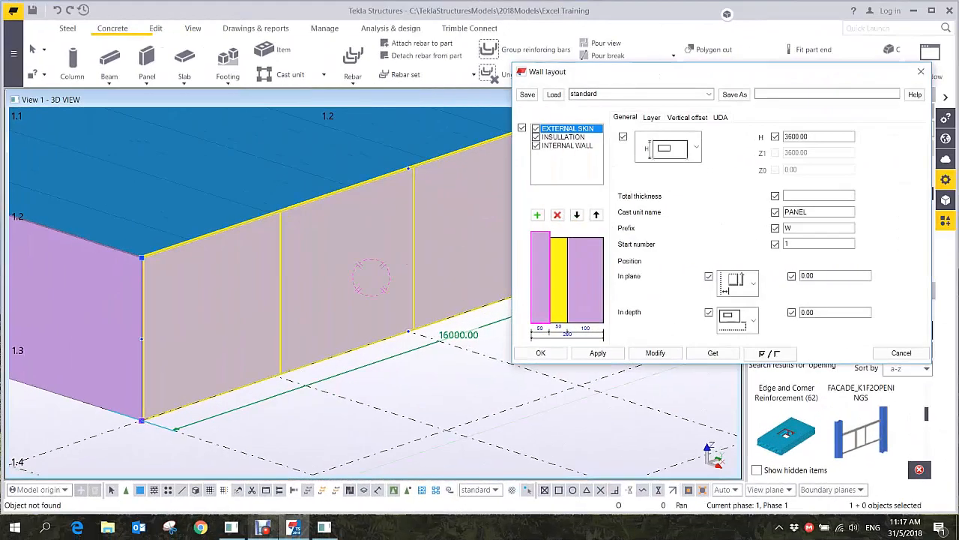
Create a horizontal clip plane from the roof slab's top face and examine the sandwich wall's layers
right_click(411, 370)
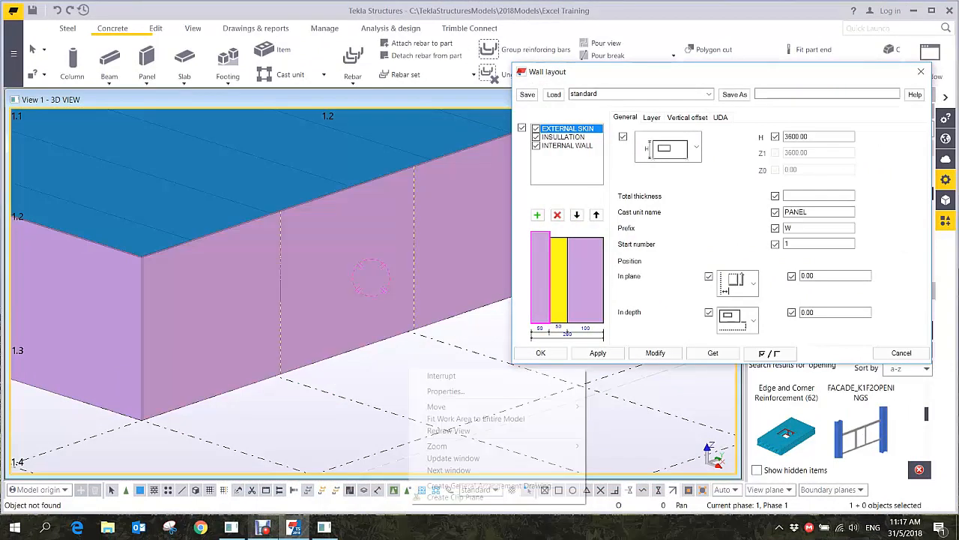
left_click(455, 496)
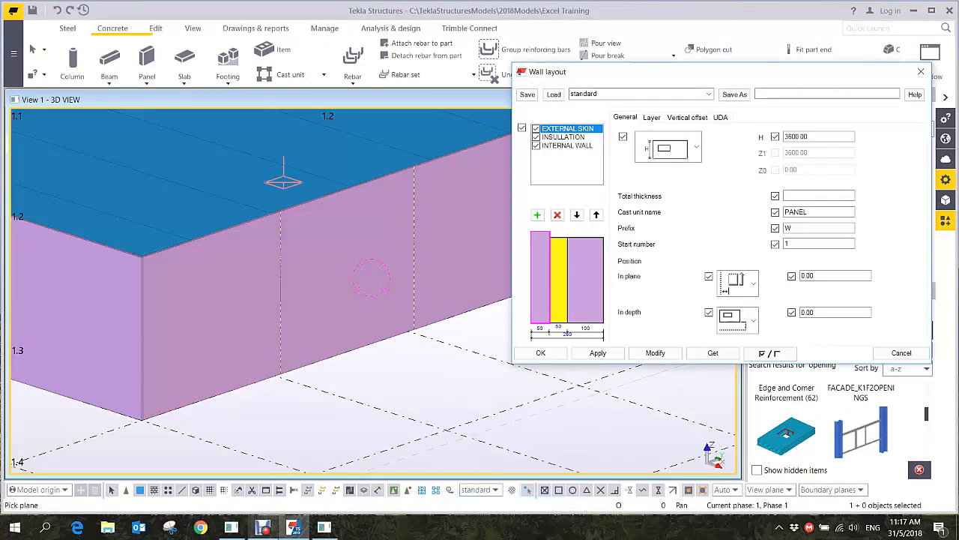
left_click(282, 185)
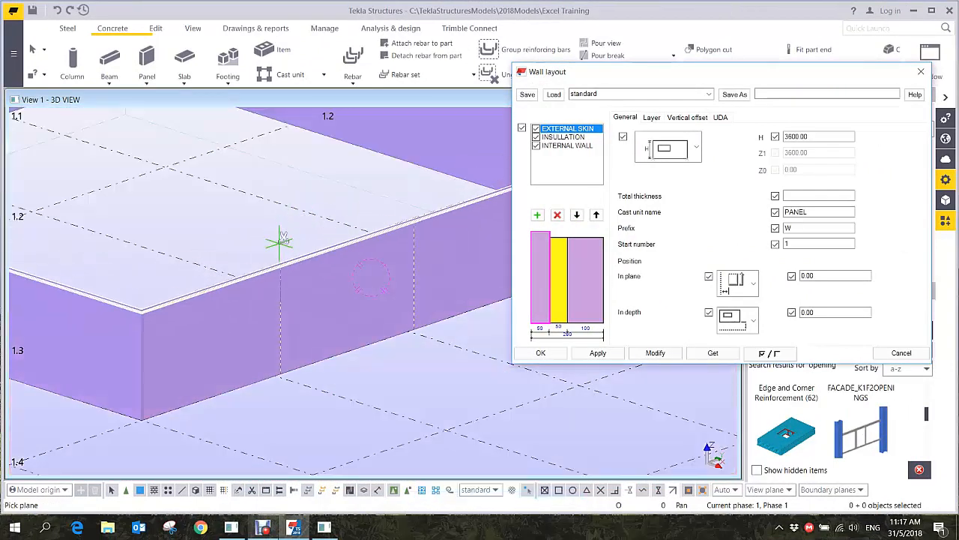
scroll(273, 225, "up", 4)
middle_click_drag(185, 201, 181, 148, "ctrl")
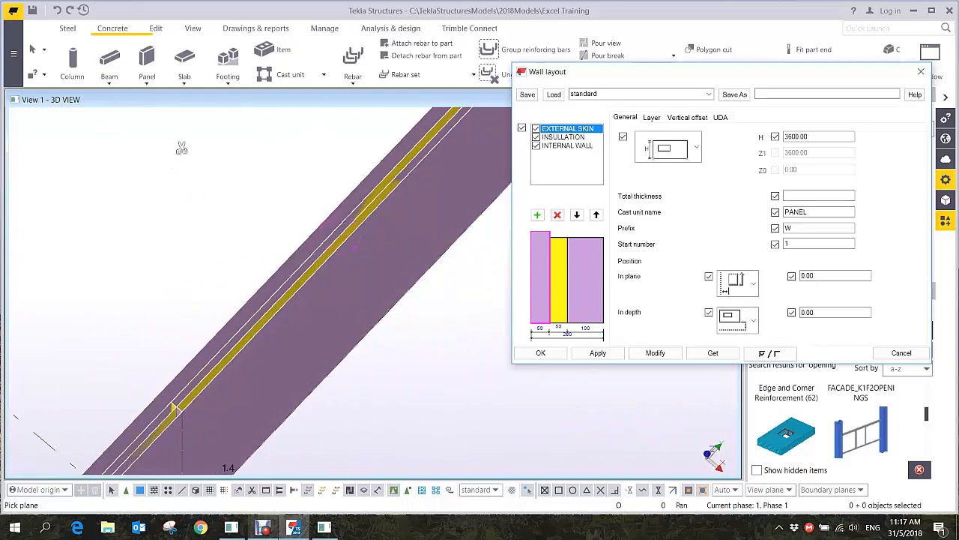
scroll(271, 257, "down", 4)
End the clip plane command and delete the clip plane from the building view
right_click(256, 210)
left_click(271, 215)
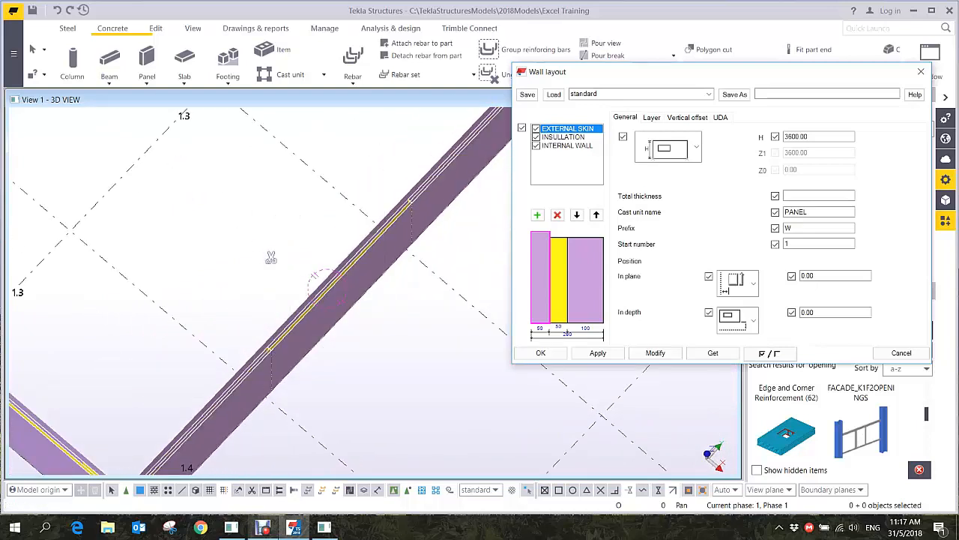
key("Delete")
middle_click_drag(334, 282, 374, 320, "ctrl")
scroll(374, 320, "up", 3)
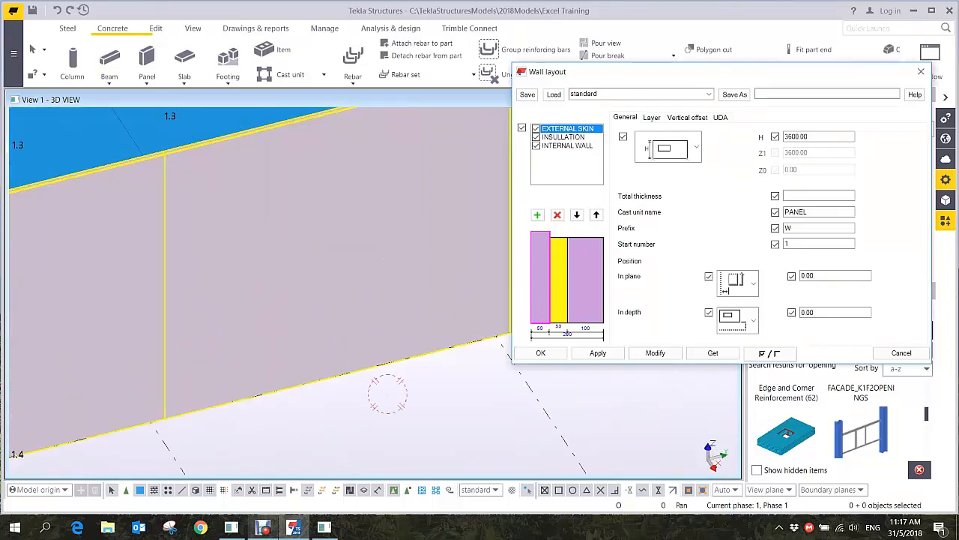
Close the wall layout settings, select the 16000 mm wall layout and bring its modification tools beside the wall face
middle_click_drag(387, 394, 346, 421)
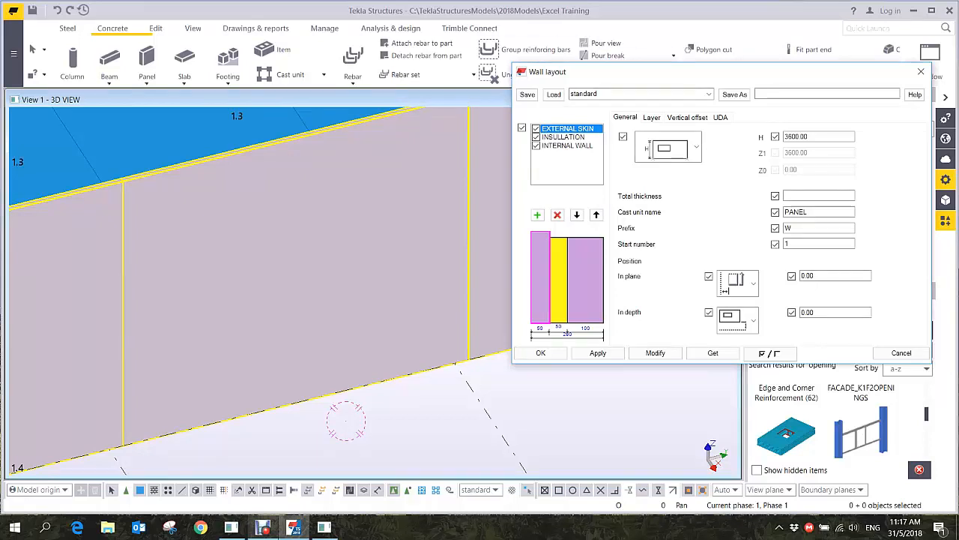
left_click(921, 72)
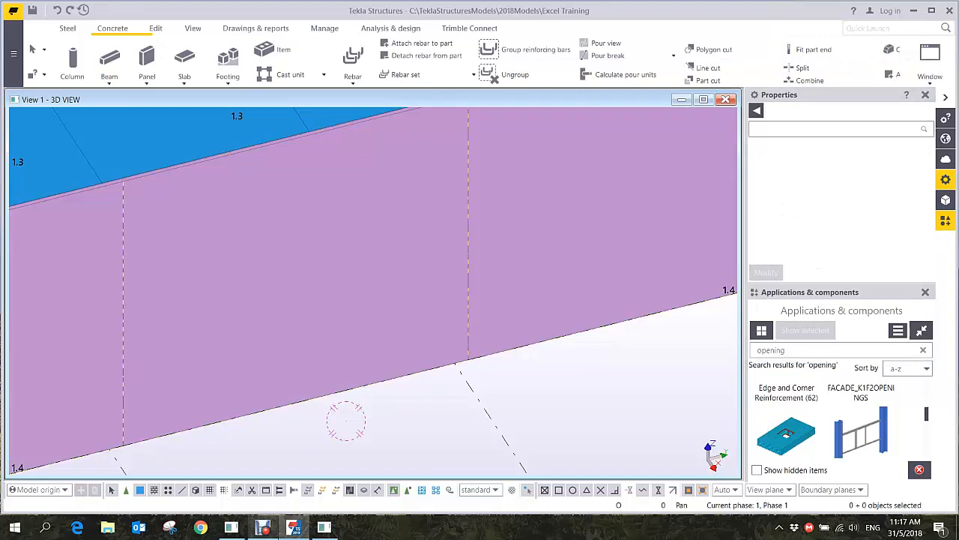
middle_click_drag(345, 421, 419, 411)
left_click(419, 411)
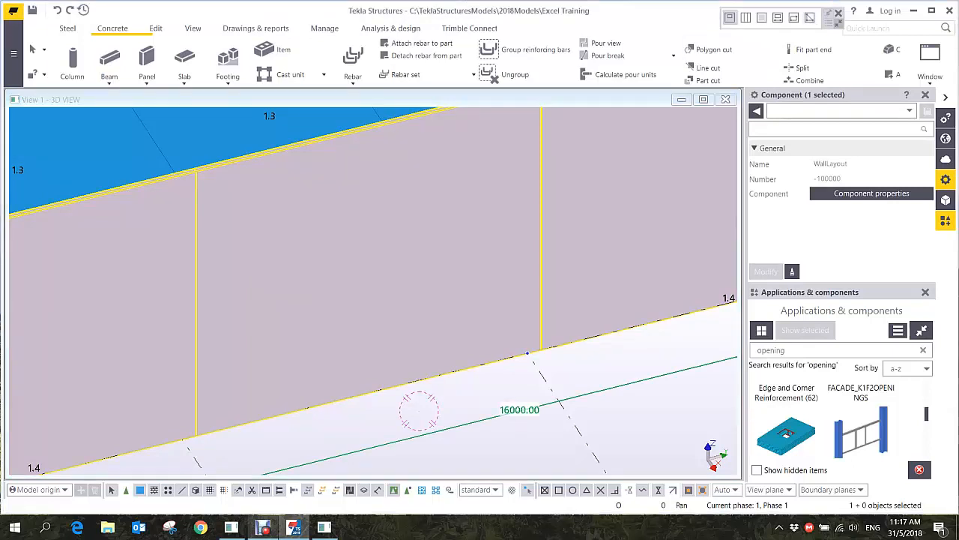
left_click_drag(833, 18, 691, 209)
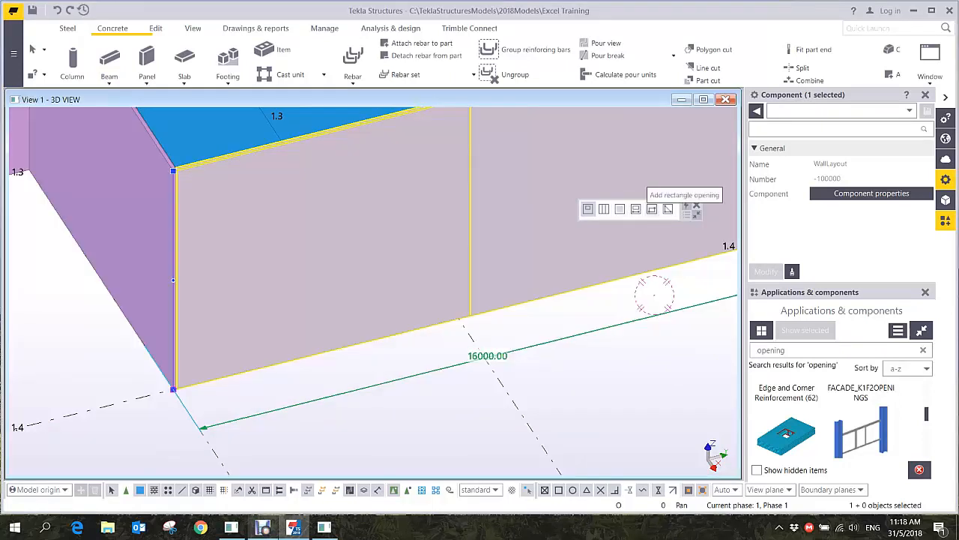
Add a rectangular door opening 900 mm wide and 2100 mm high at the wall's base, about 896 mm from its end
left_click(651, 209)
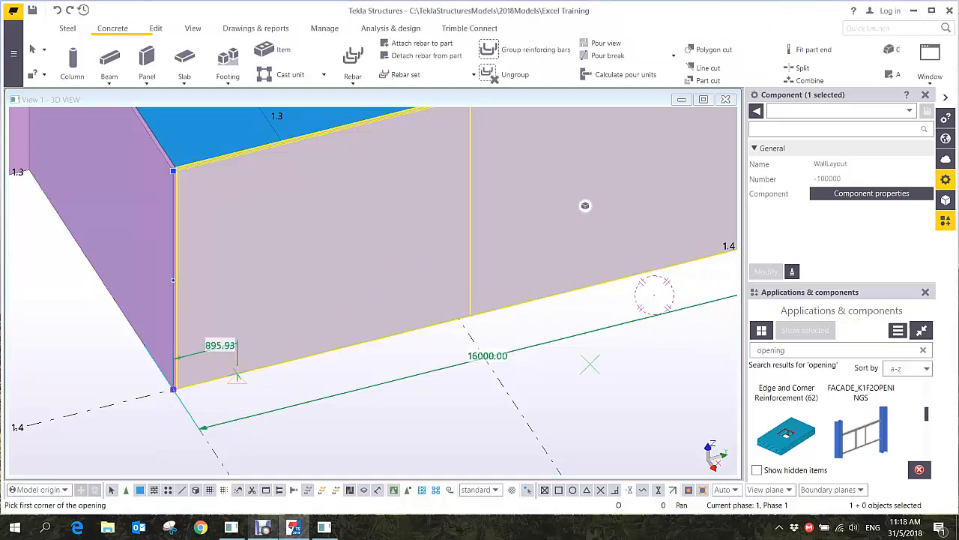
left_click(237, 375)
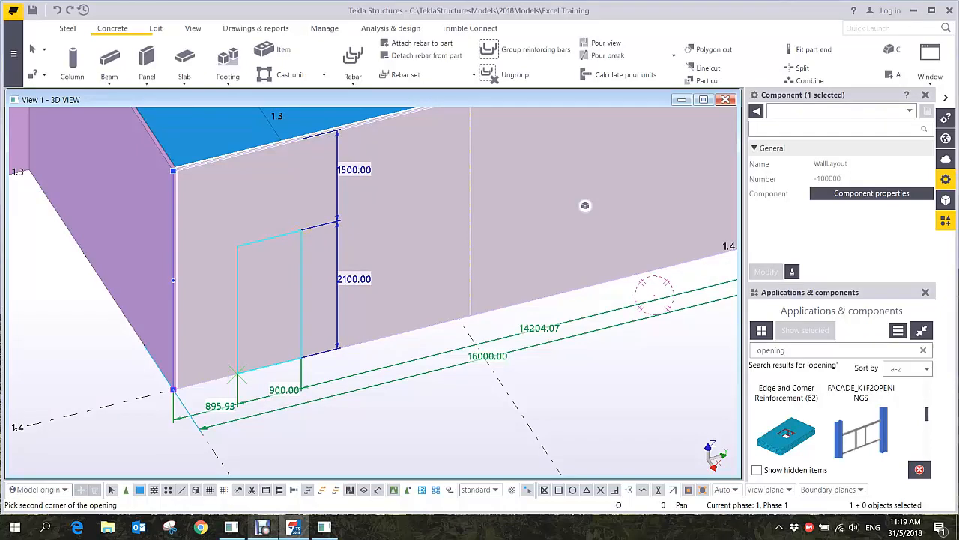
left_click(301, 230)
Add a 1000 by 1000 mm window opening beside the door, 2400 mm from the wall's end and 1100 mm above its base
scroll(284, 357, "up", 7)
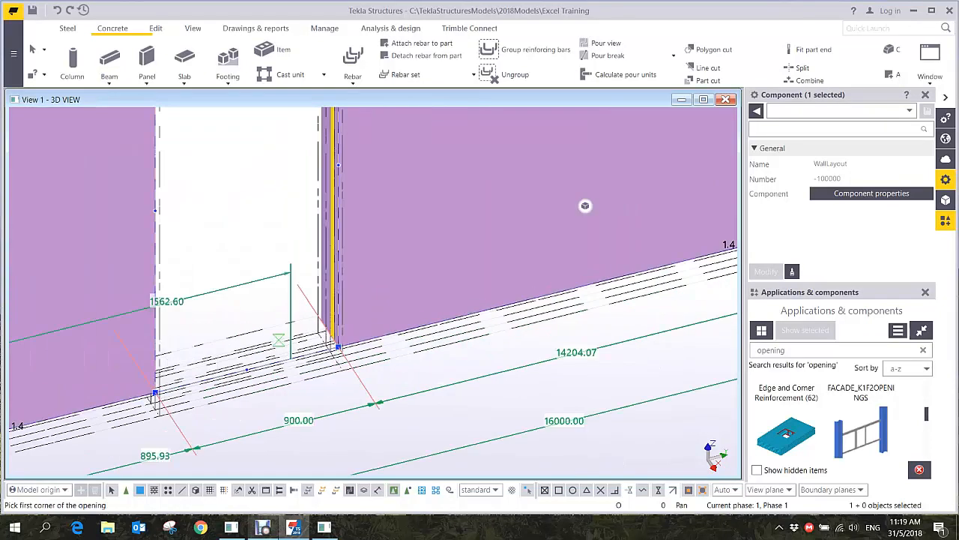
scroll(389, 301, "up", 5)
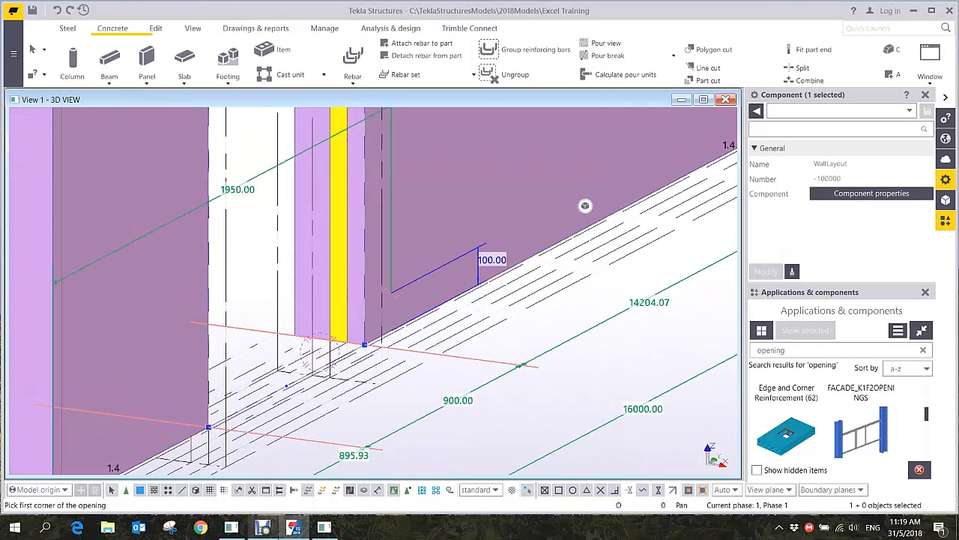
scroll(375, 397, "down", 5)
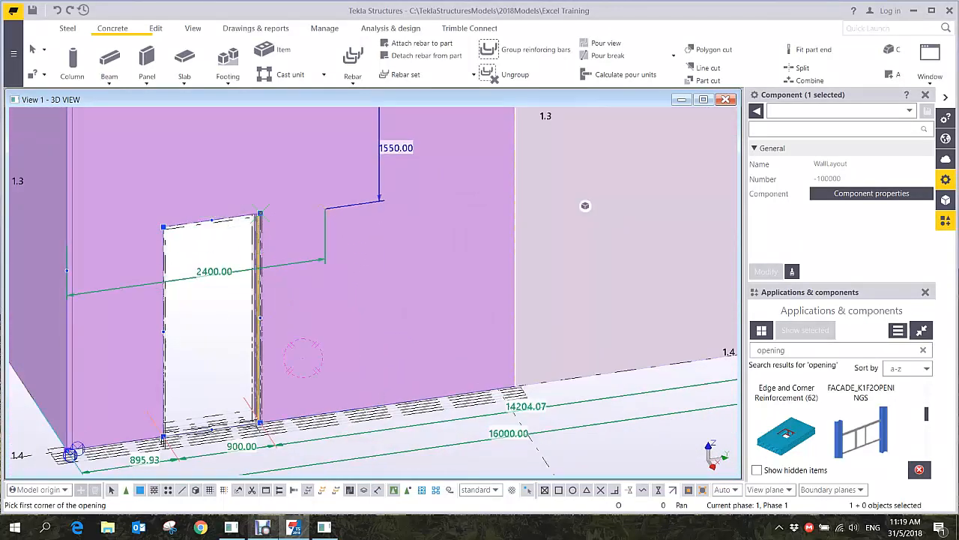
left_click(326, 202)
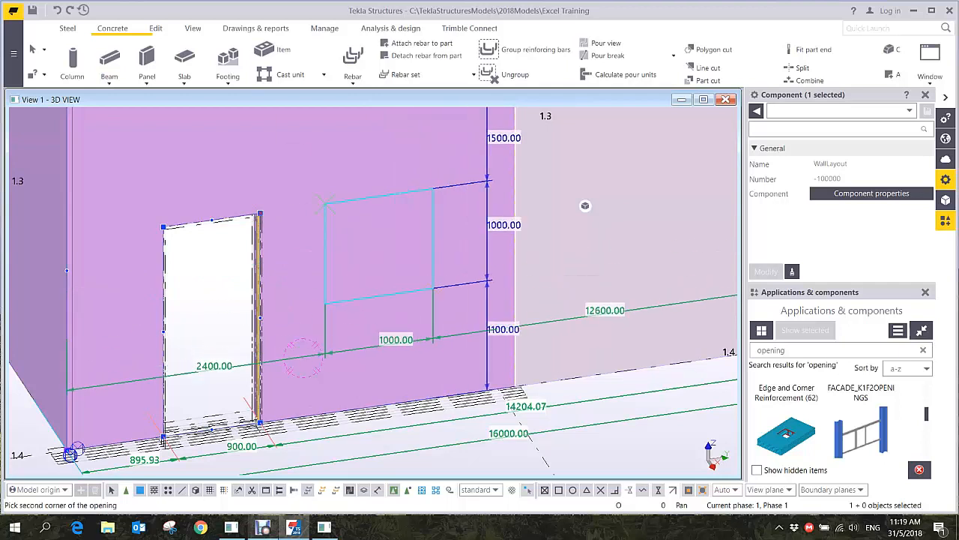
left_click(433, 288)
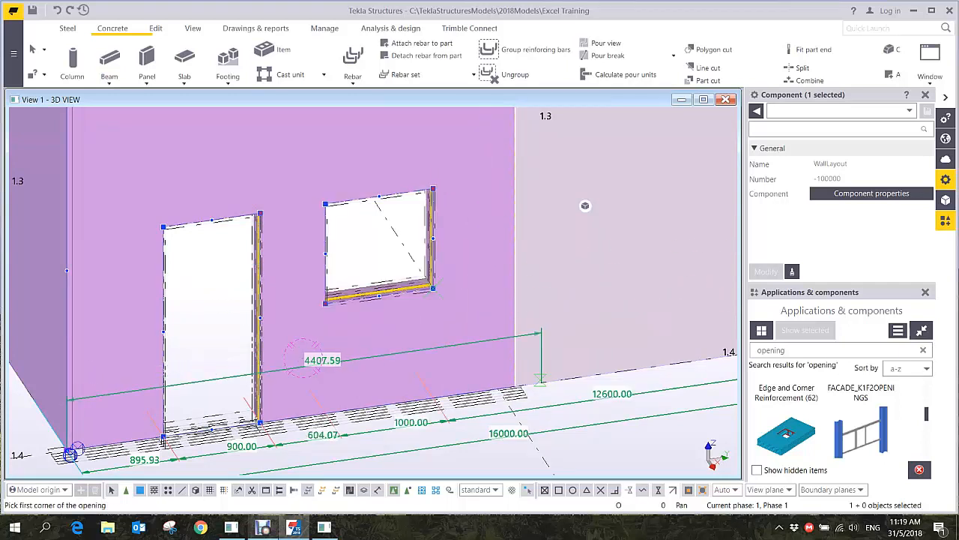
Add a 1300 by 1300 mm window opening across the panel seam, 7500 mm from the wall's end and 1100 mm above its base
middle_click_drag(304, 358, 34, 408)
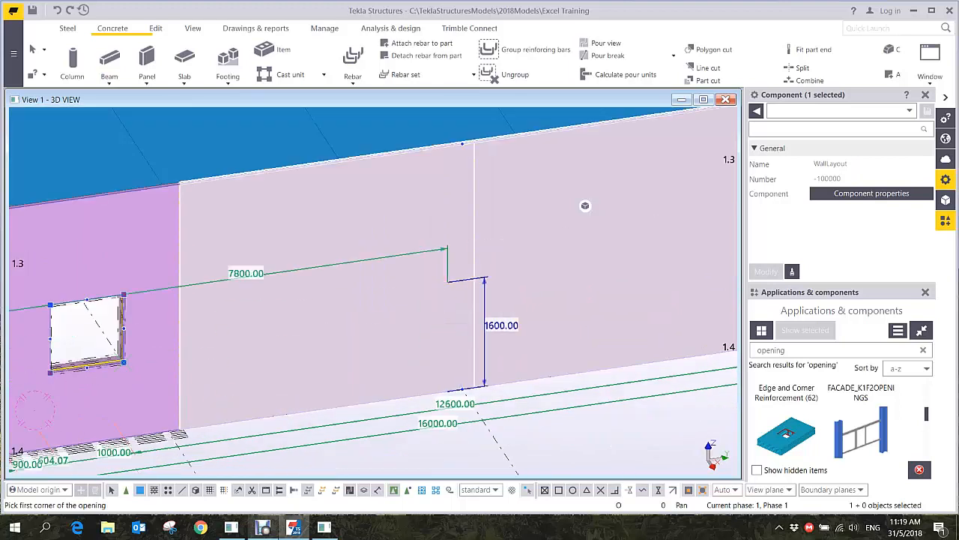
left_click(424, 318)
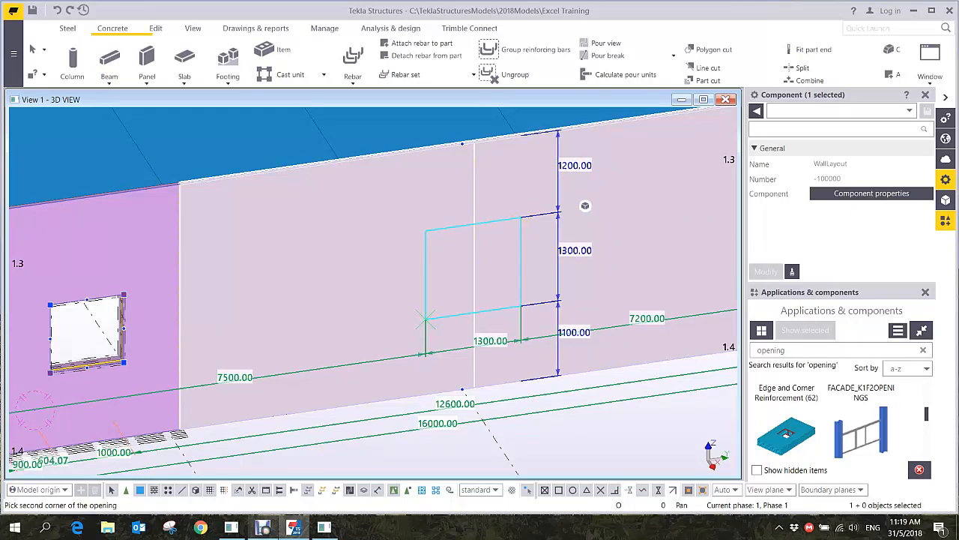
left_click(521, 217)
Add a window opening 1700 mm wide and 1800 mm high, 9700 mm from the wall's end and 800 mm above its base, and end the command
scroll(494, 255, "up", 4)
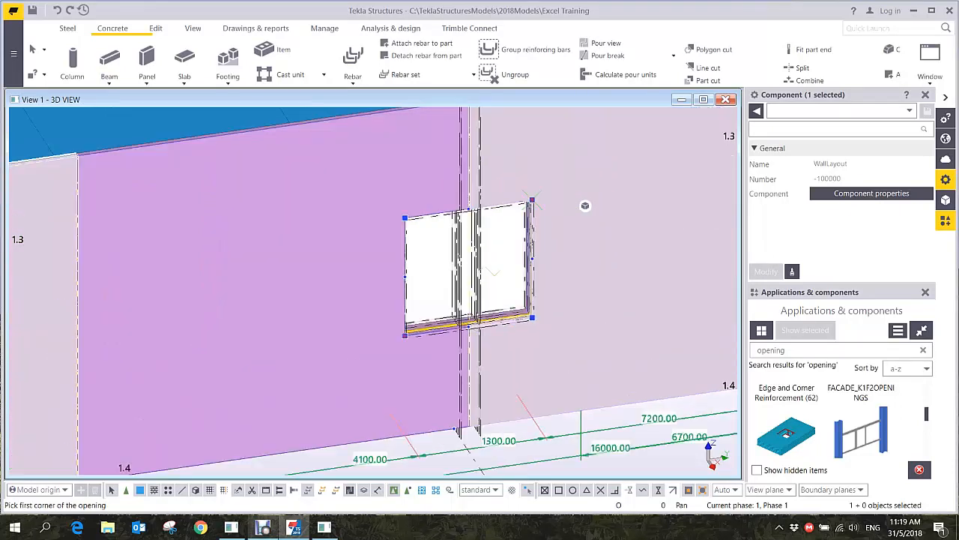
scroll(484, 277, "up", 2)
mouse_move(443, 310)
middle_mouse_down("ctrl")
mouse_move(384, 318)
mouse_move(403, 322)
middle_mouse_up("ctrl")
scroll(402, 320, "down", 4)
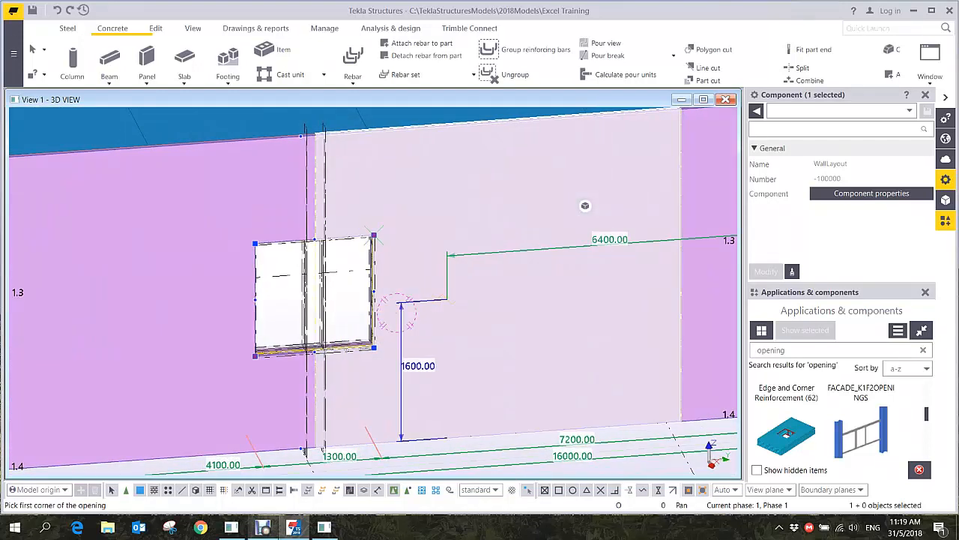
middle_click_drag(502, 330, 420, 301)
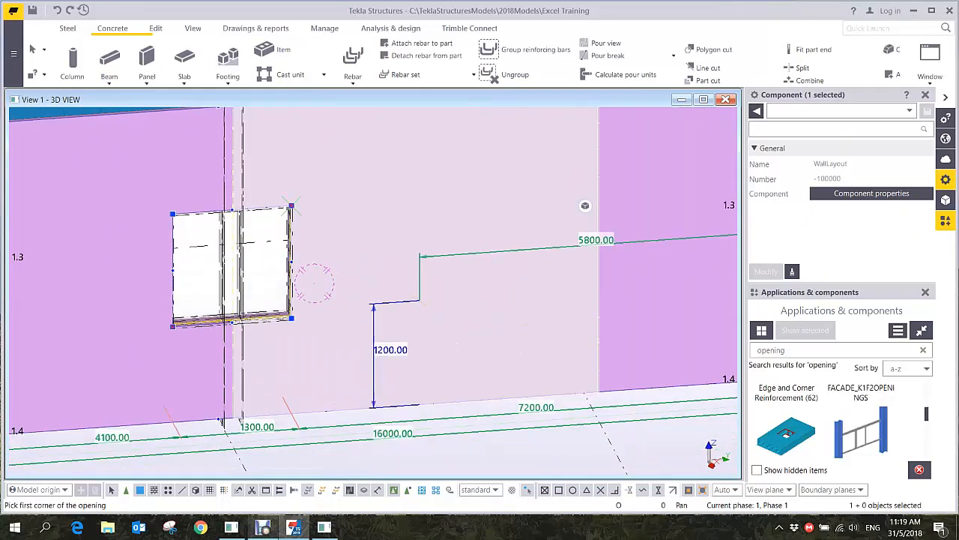
scroll(420, 301, "down", 2)
left_click(388, 219)
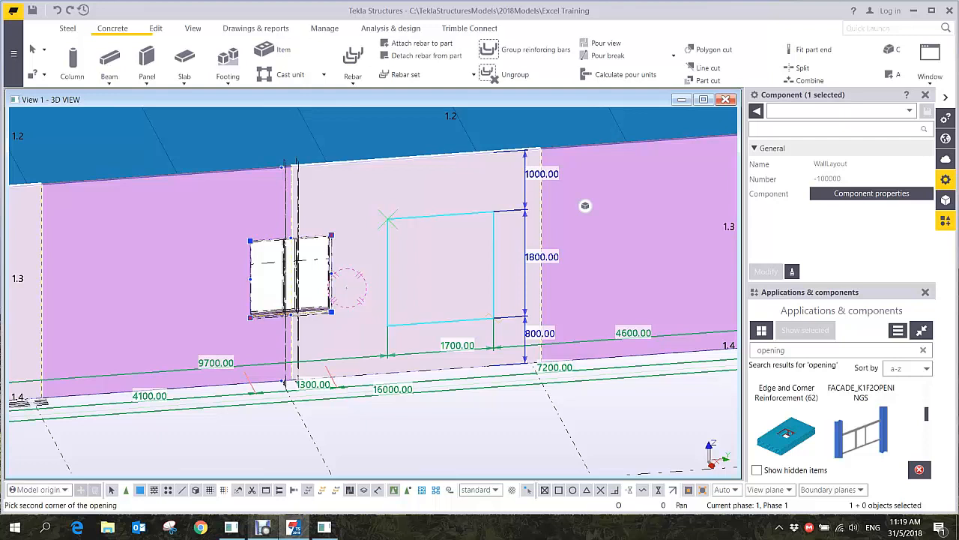
left_click(494, 317)
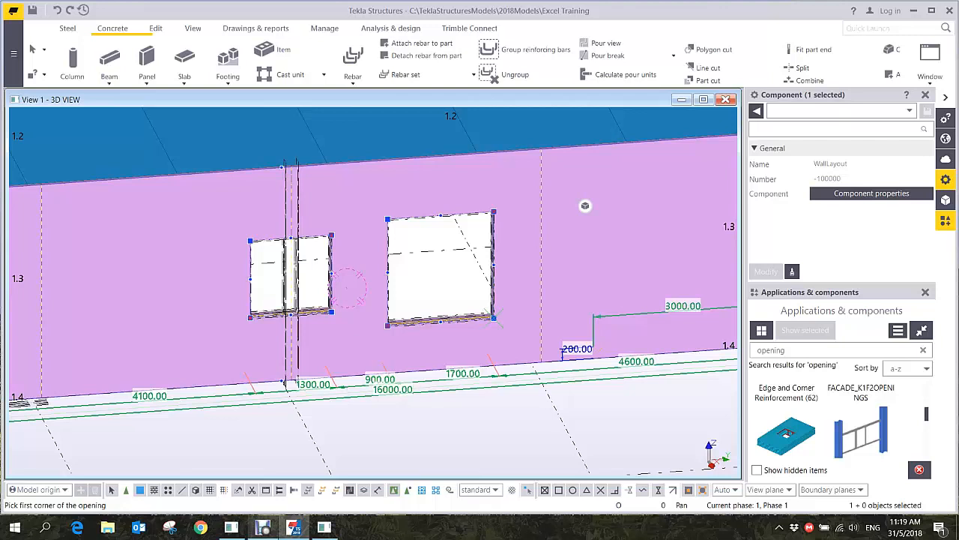
right_click(428, 227)
left_click(438, 239)
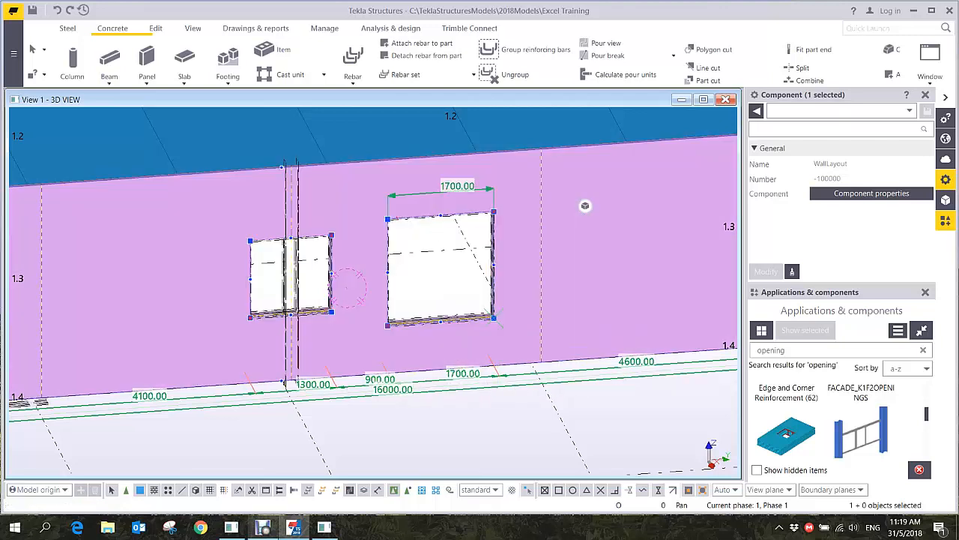
Turn off direct modification and give the 1700 mm wide window's upper corner nearest the smaller window an arc point chamfer
scroll(394, 221, "up", 2)
left_click(381, 218)
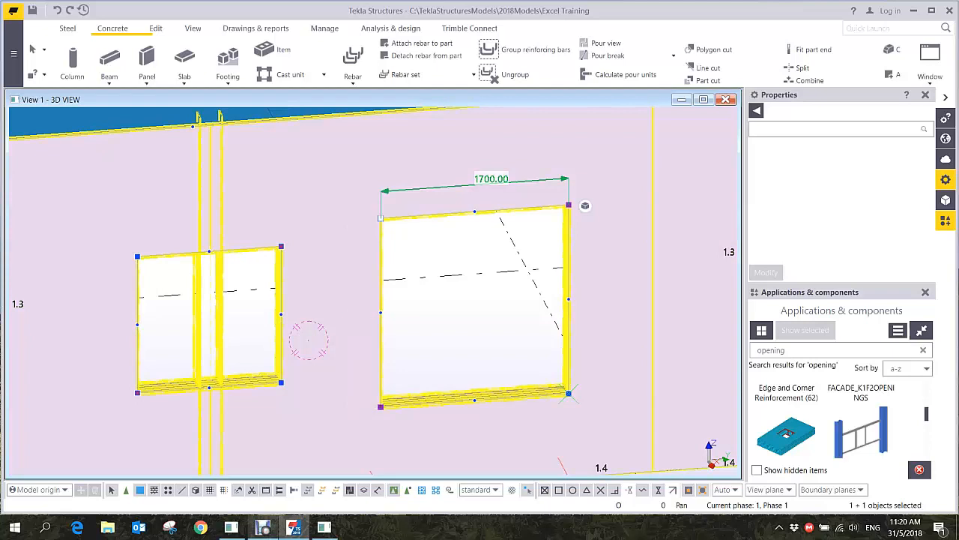
left_click(528, 489)
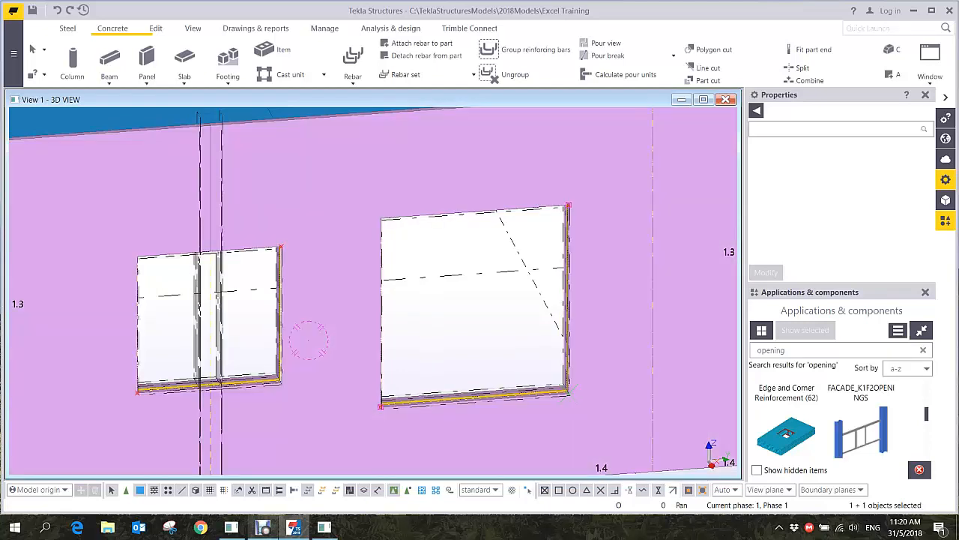
scroll(157, 394, "up", 2)
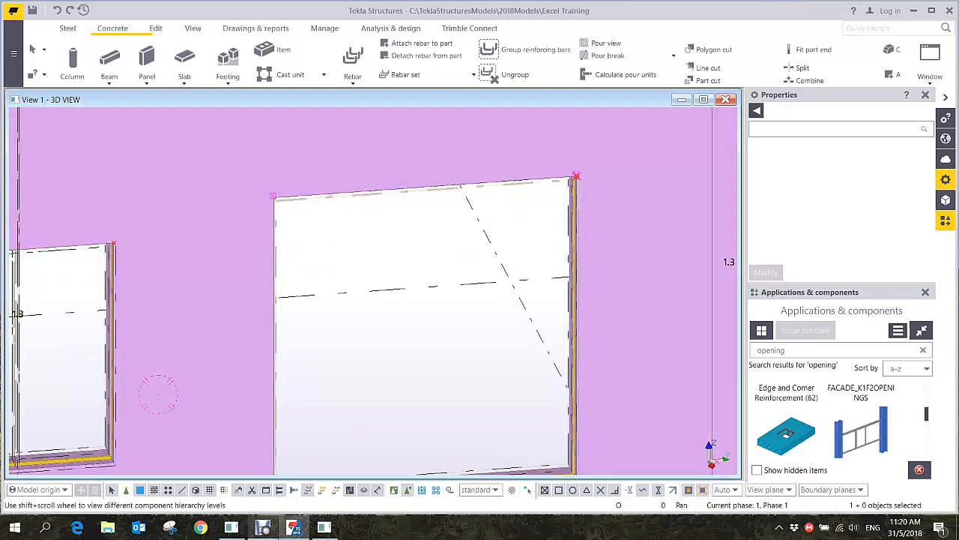
double_click(273, 195)
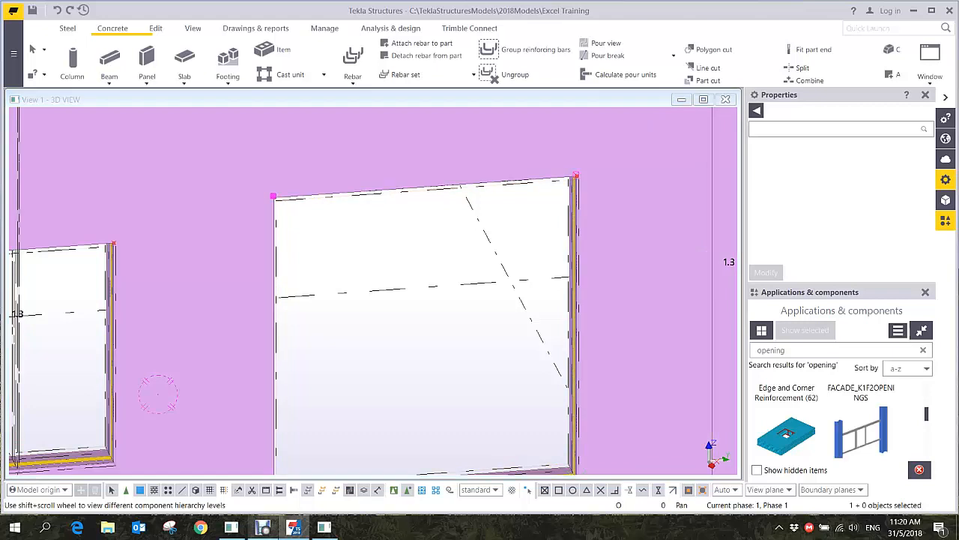
left_click(699, 153)
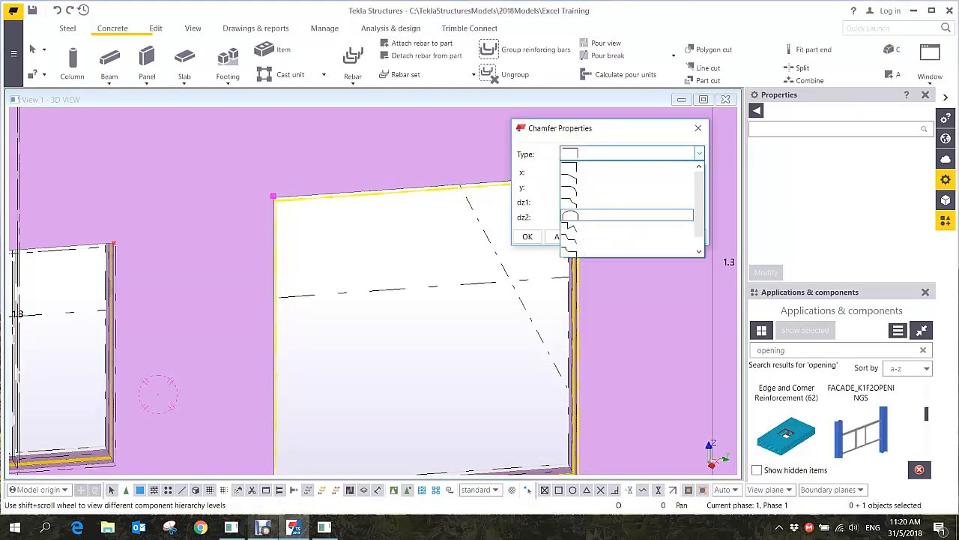
left_click(600, 216)
left_click(608, 237)
Apply the arc point chamfer to all overlapping handles at that window corner so the curve cuts through every wall layer
middle_click_drag(579, 466, 512, 413)
scroll(346, 261, "down", 3)
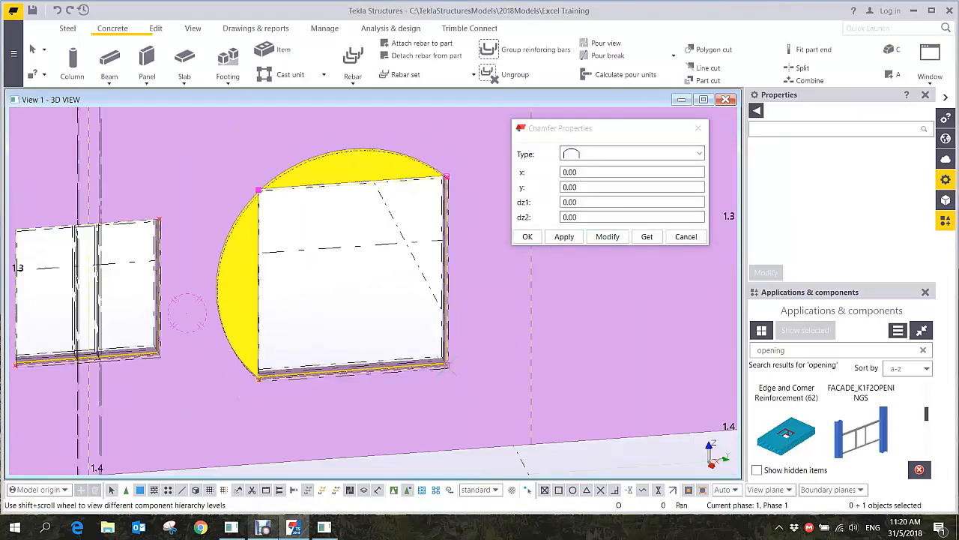
left_click(259, 285)
left_click_drag(239, 169, 270, 201)
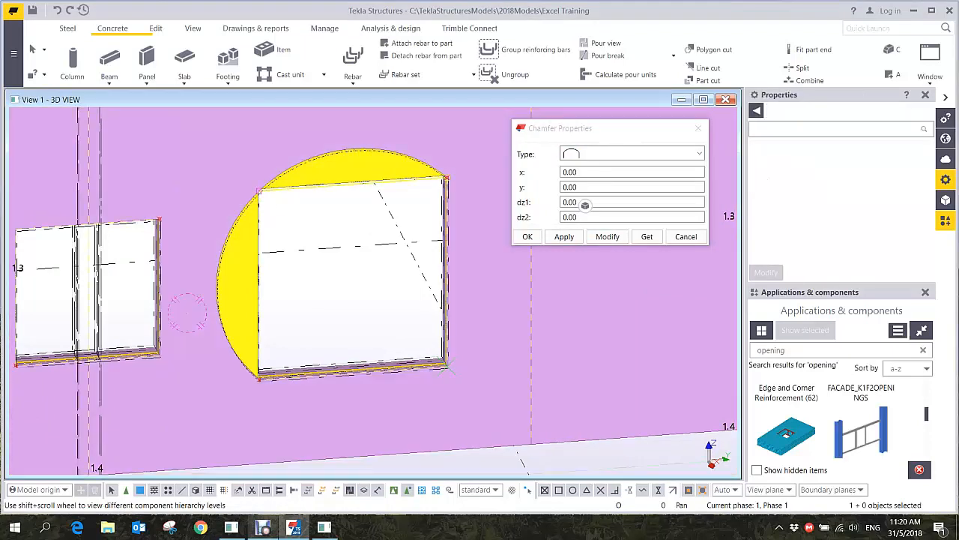
left_click(607, 236)
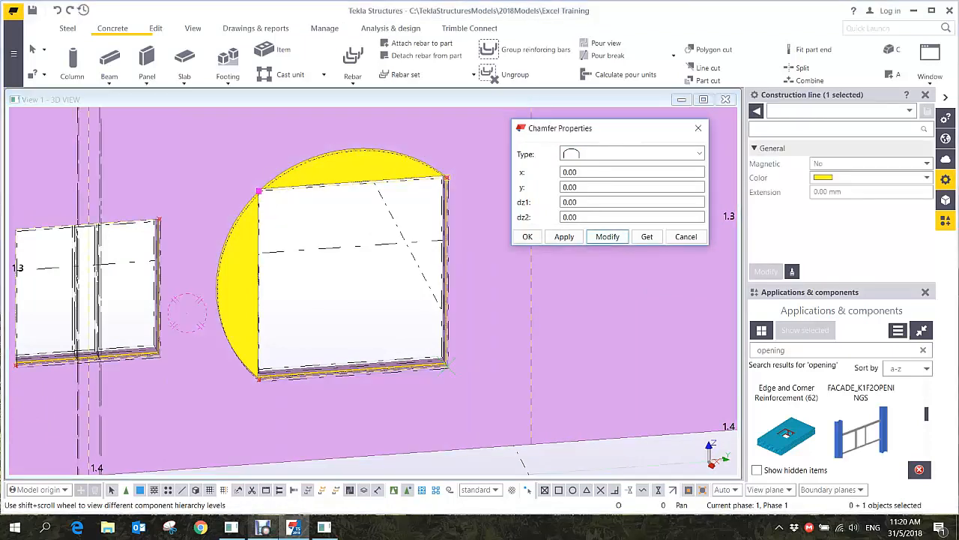
left_click_drag(344, 205, 328, 174)
left_click_drag(231, 161, 307, 227)
left_click(607, 236)
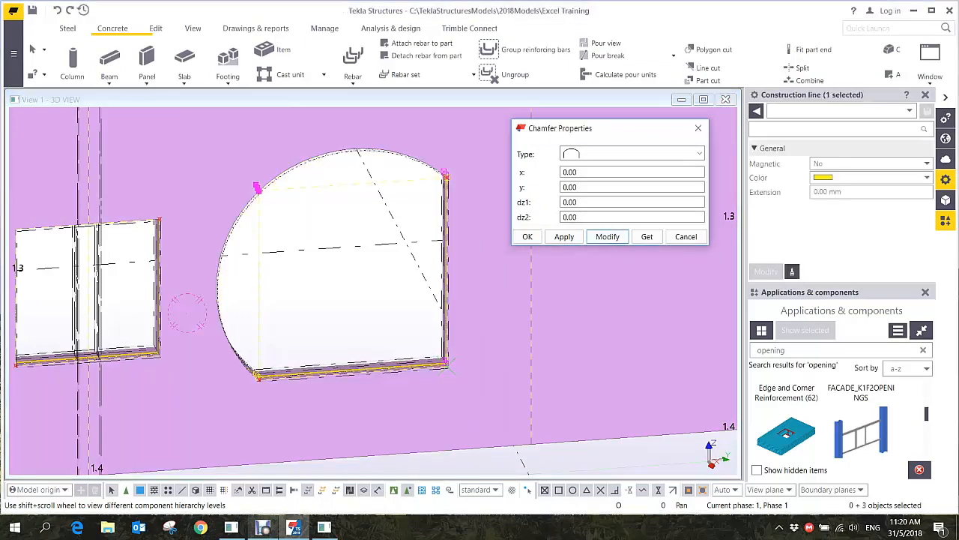
Turn direct modification back on and close the chamfer properties
middle_click_drag(420, 263, 487, 401, "ctrl")
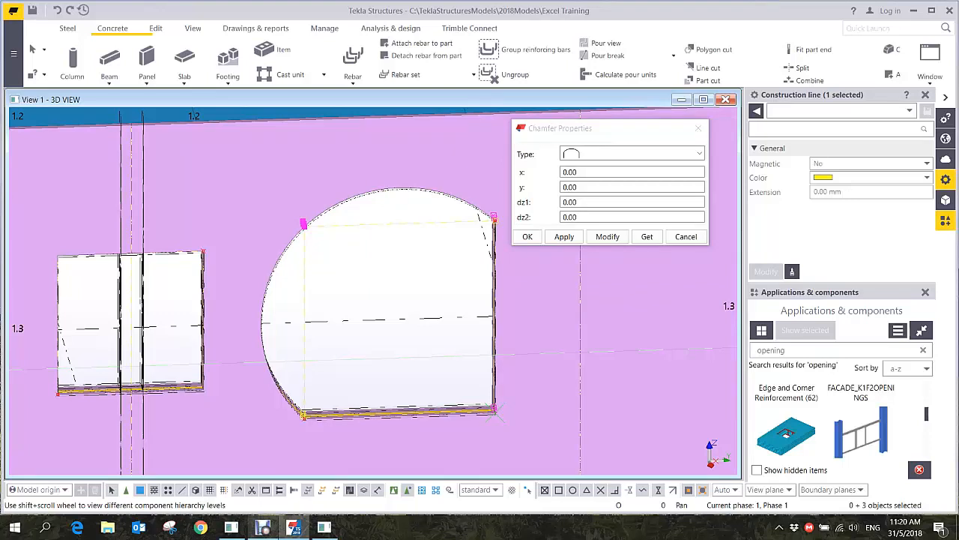
scroll(113, 255, "down", 5)
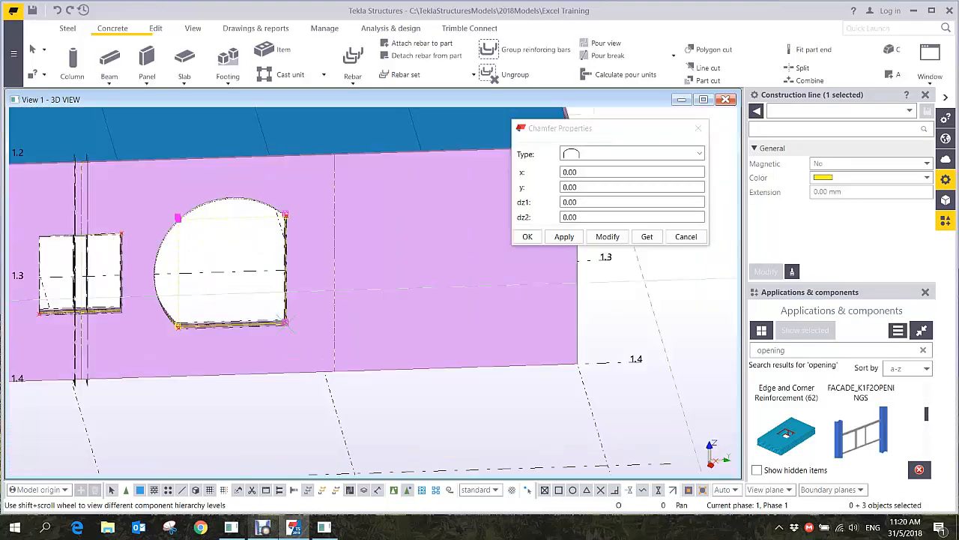
scroll(94, 156, "down", 6)
middle_click_drag(378, 266, 276, 287, "ctrl")
scroll(277, 285, "up", 3)
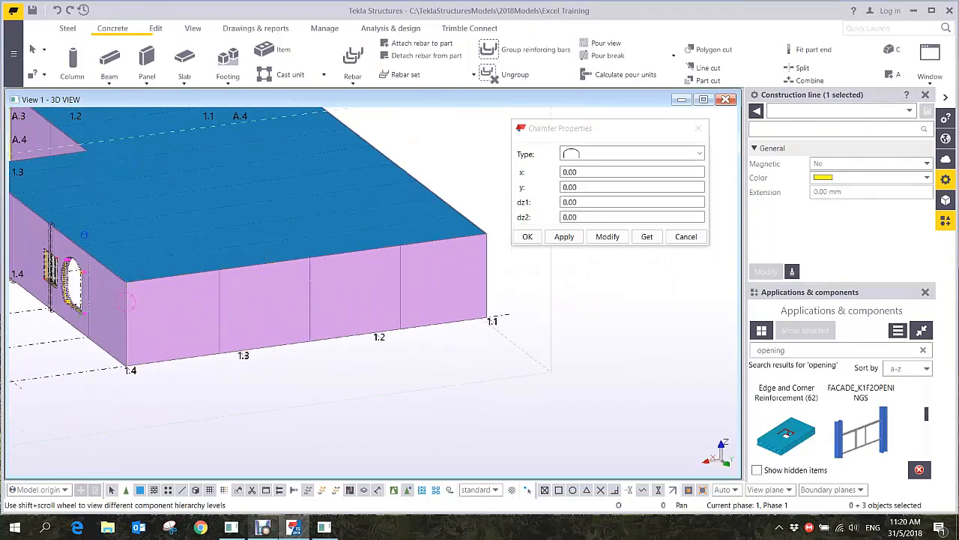
left_click(375, 291)
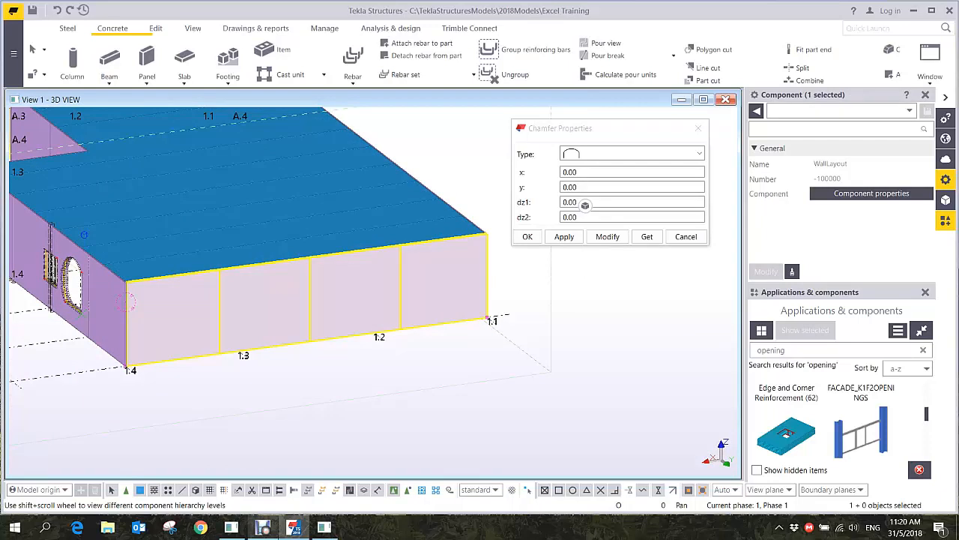
scroll(83, 235, "down", 10)
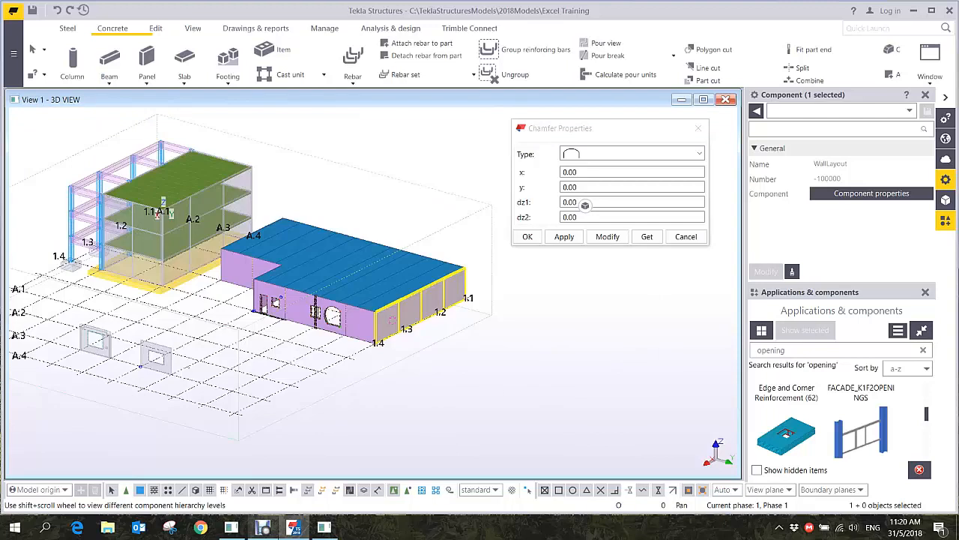
scroll(84, 234, "up", 10)
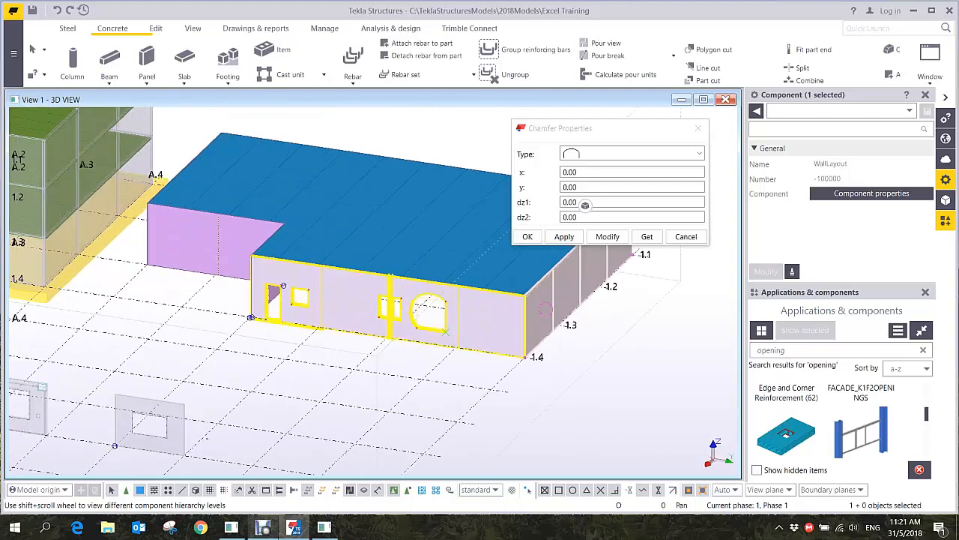
middle_click_drag(600, 318, 390, 303)
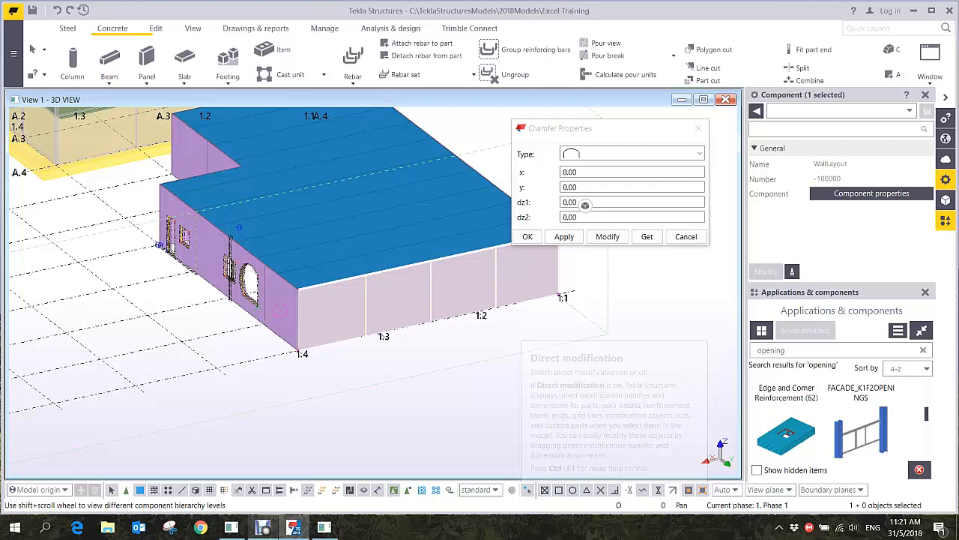
middle_click_drag(429, 281, 276, 282)
left_click(276, 283)
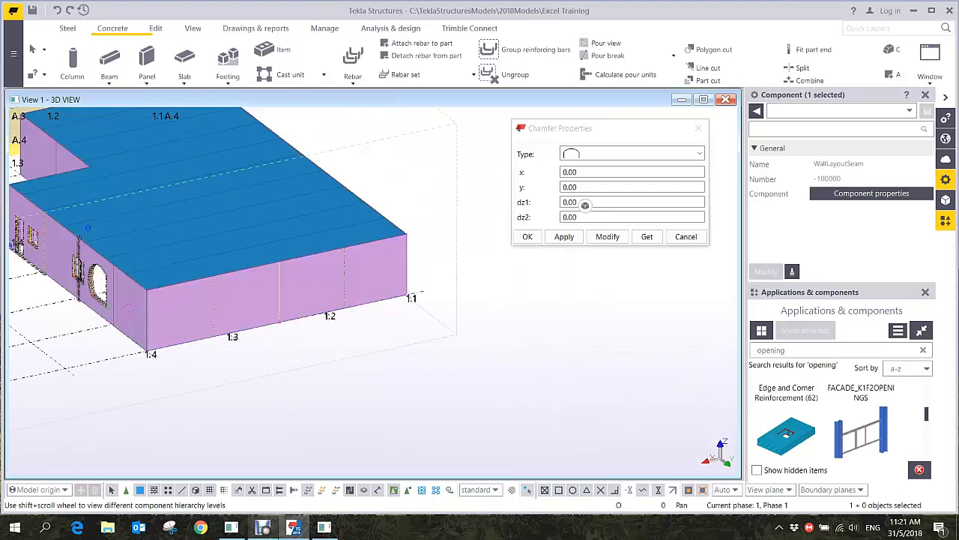
scroll(277, 283, "up", 1)
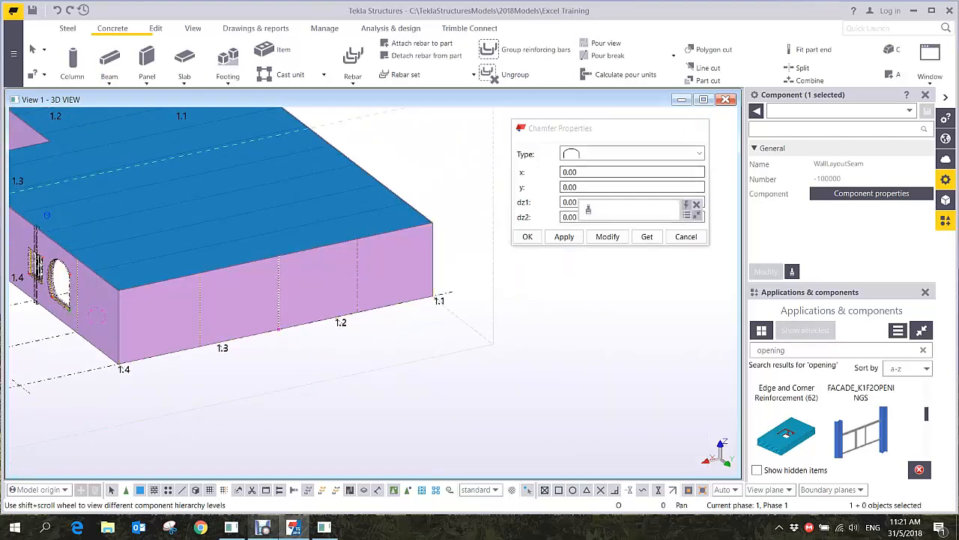
left_click(698, 128)
left_click(585, 206)
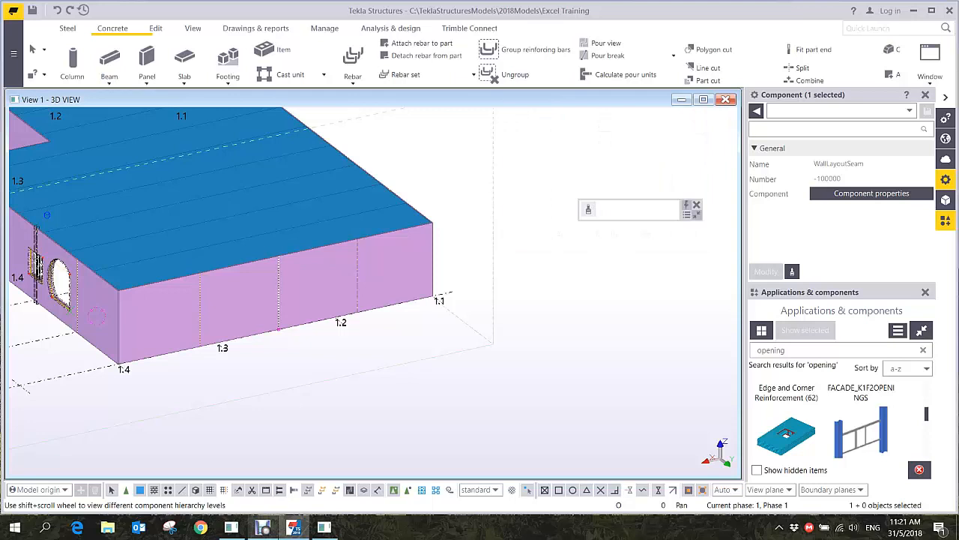
Select the 16000 mm wall layout around the corner from the arched window and start adding a polygon opening to it
left_click(399, 262)
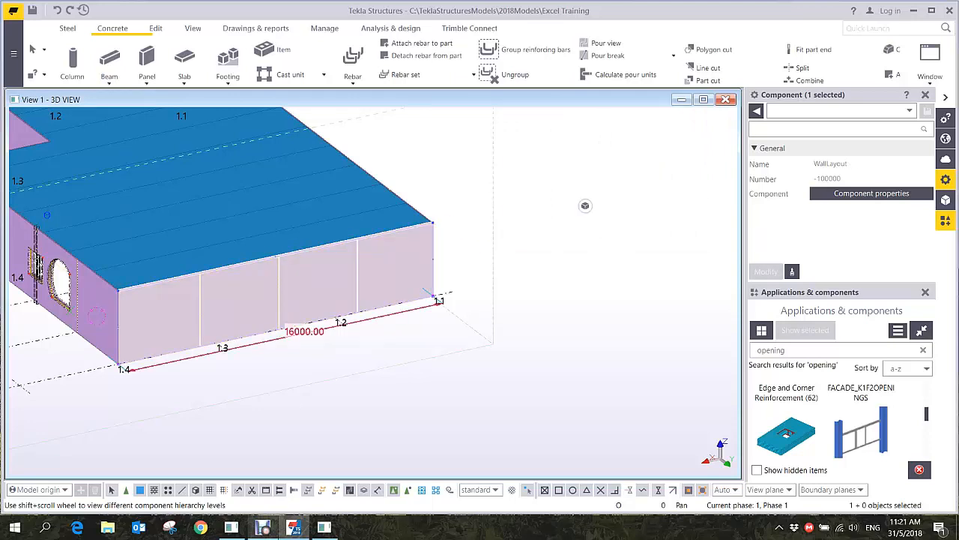
mouse_move(587, 207)
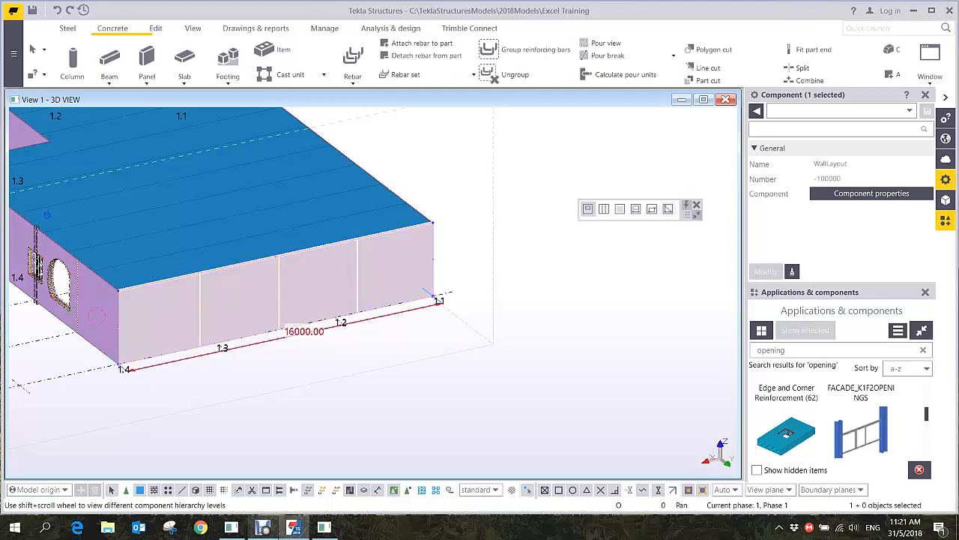
left_click(668, 210)
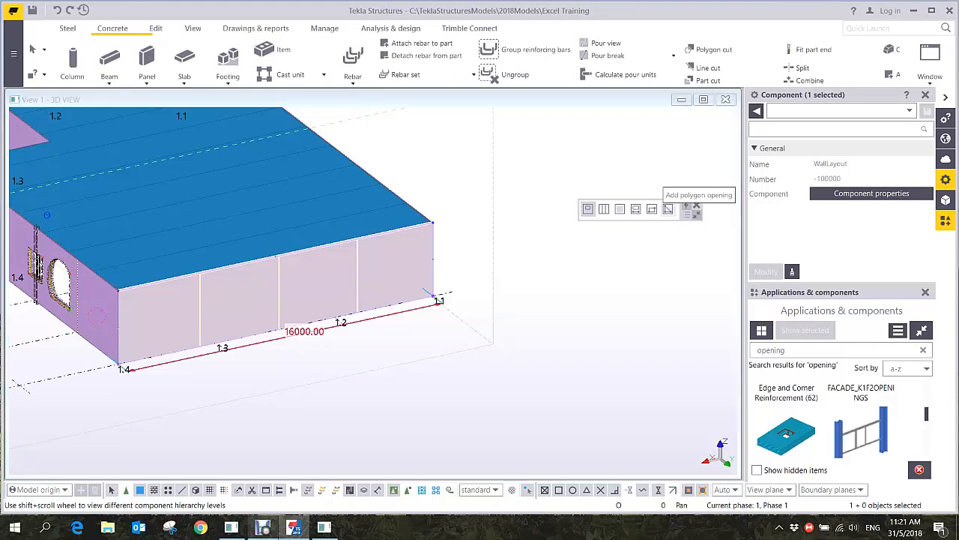
scroll(216, 303, "up", 8)
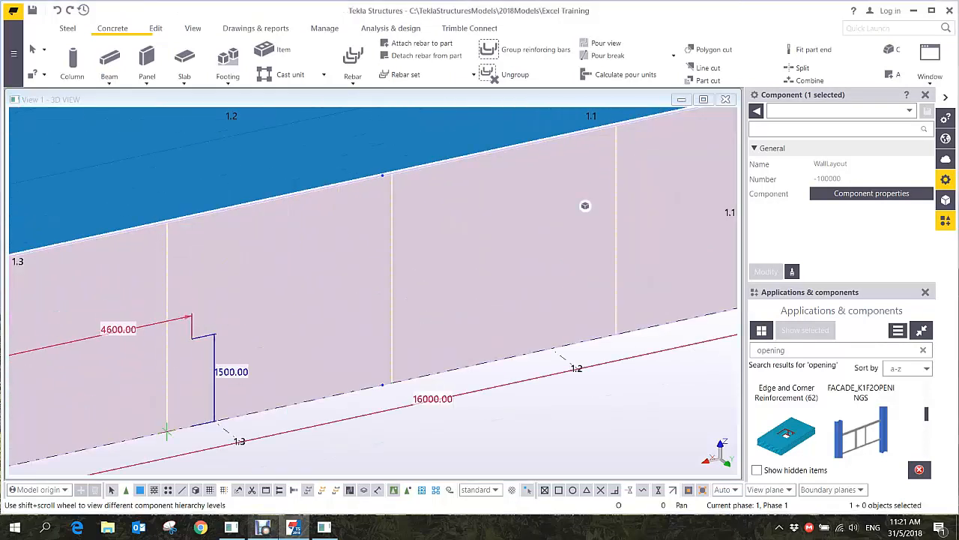
left_click(208, 336)
left_click(263, 247)
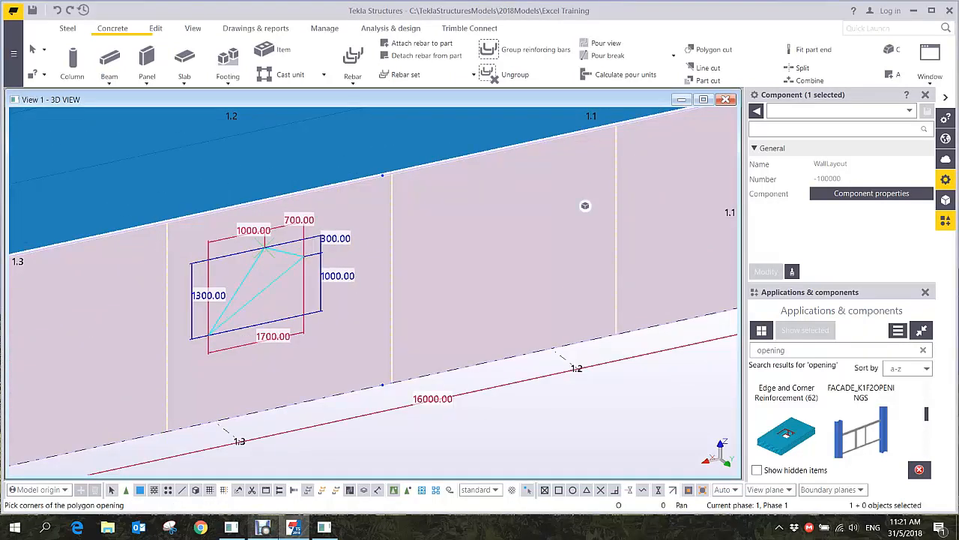
left_click(466, 365)
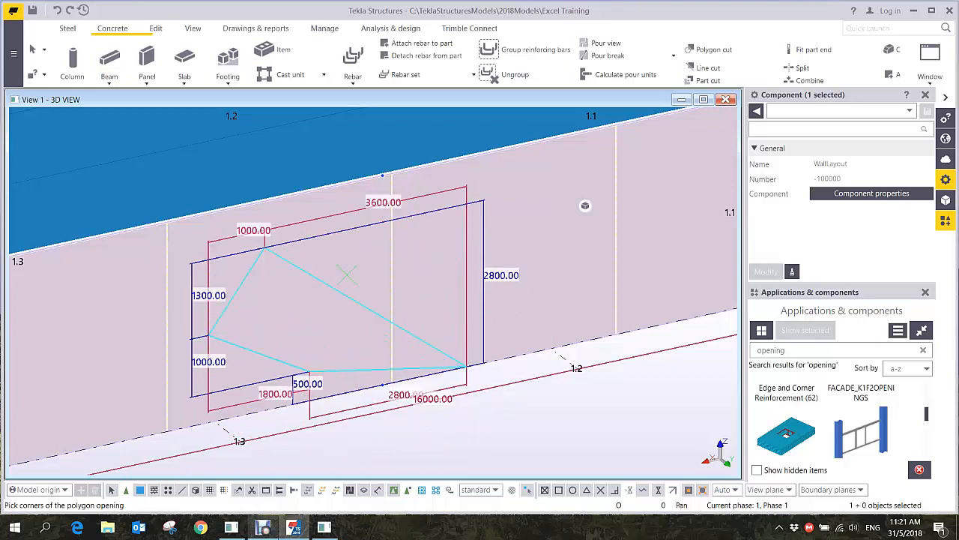
left_click(332, 354)
Draw a five-cornered polygon opening, about 2100 mm wide and 1900 mm high, in the 16000 mm wall near grid 1.3
left_click(208, 336)
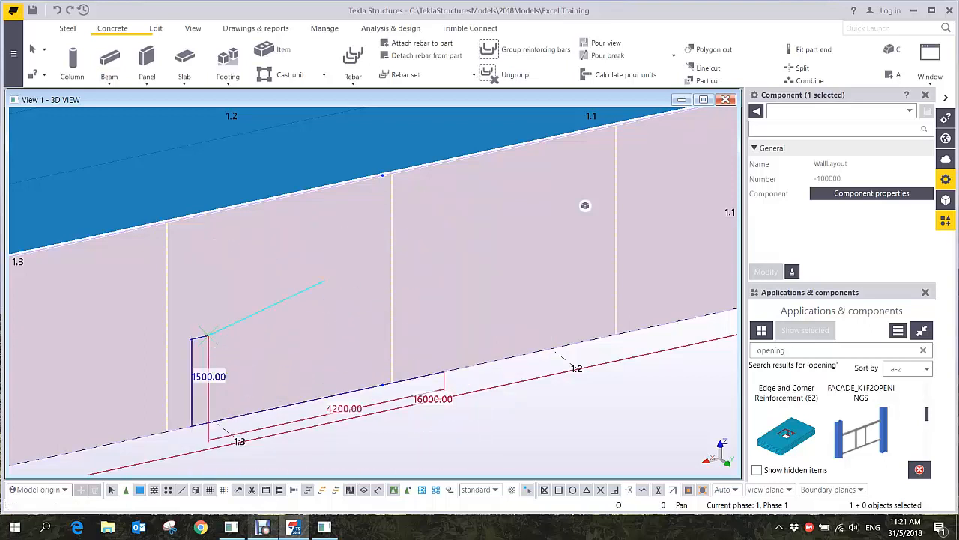
left_click(236, 257)
left_click(310, 244)
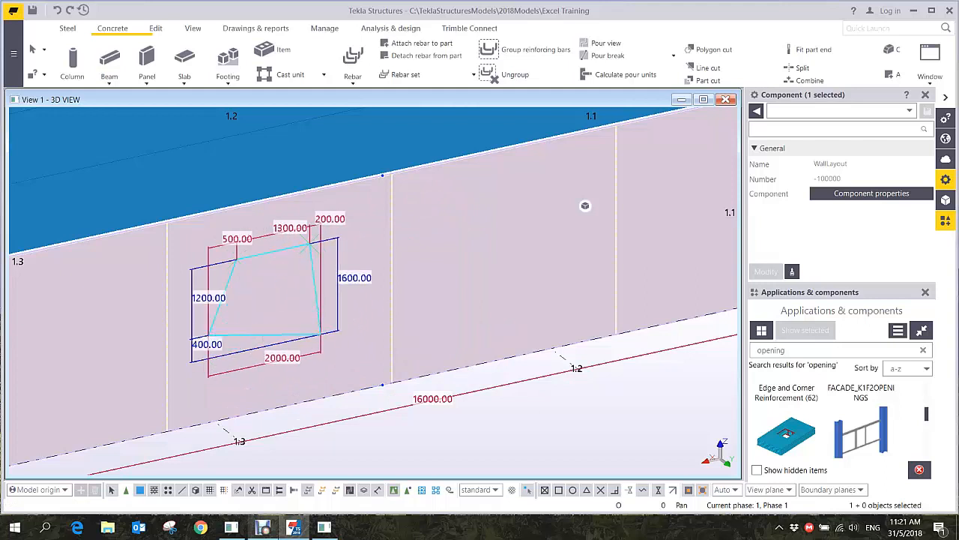
left_click(326, 332)
left_click(270, 364)
middle_click_drag(321, 311, 312, 315)
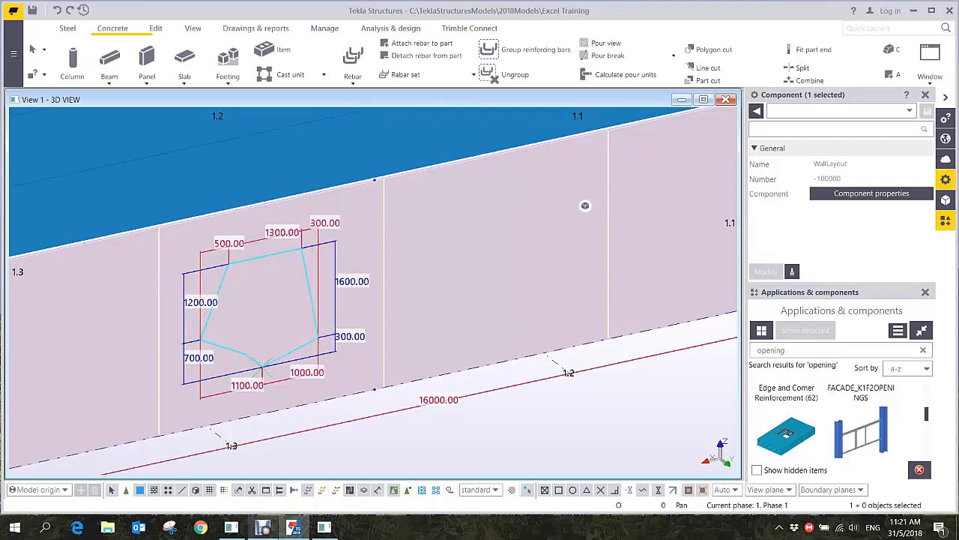
middle_click(262, 367)
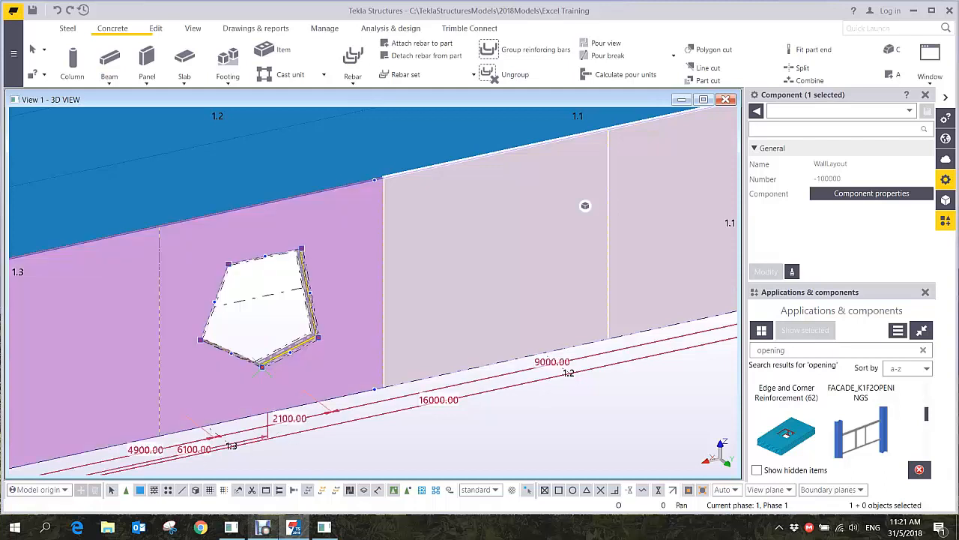
scroll(263, 367, "up", 5)
scroll(302, 288, "down", 1)
middle_click_drag(303, 288, 298, 333)
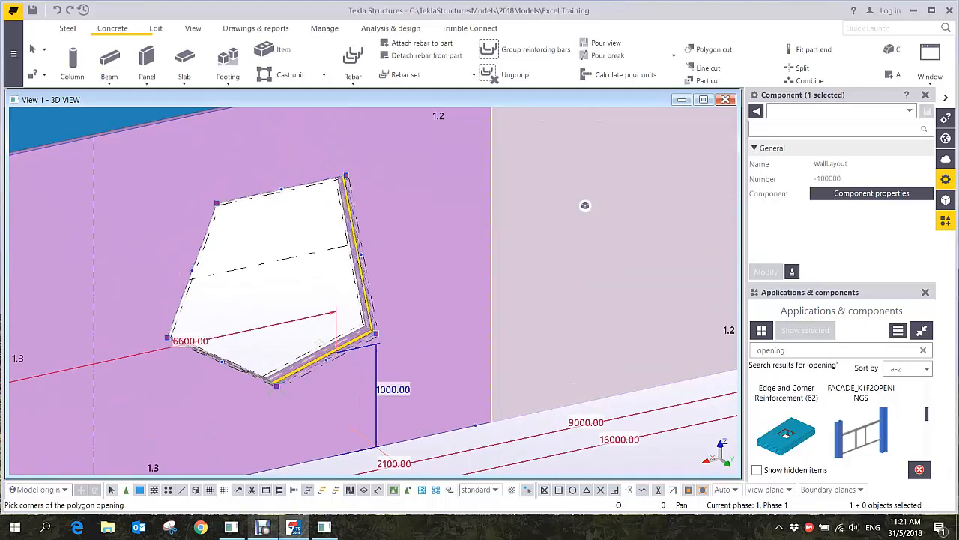
scroll(584, 205, "down", 2)
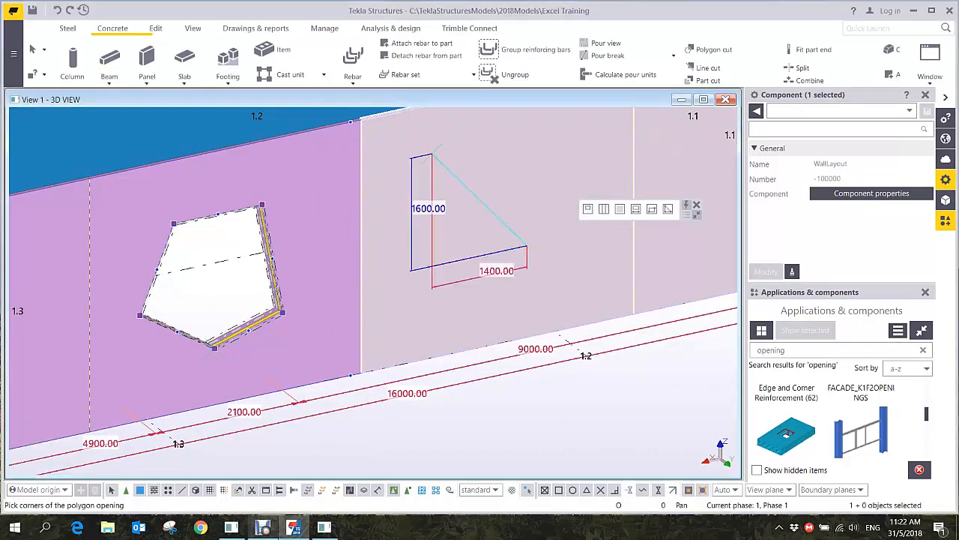
Draw a second polygon opening with an inward corner, about 2200 mm wide, in the adjacent panel of the same wall
left_click(434, 151)
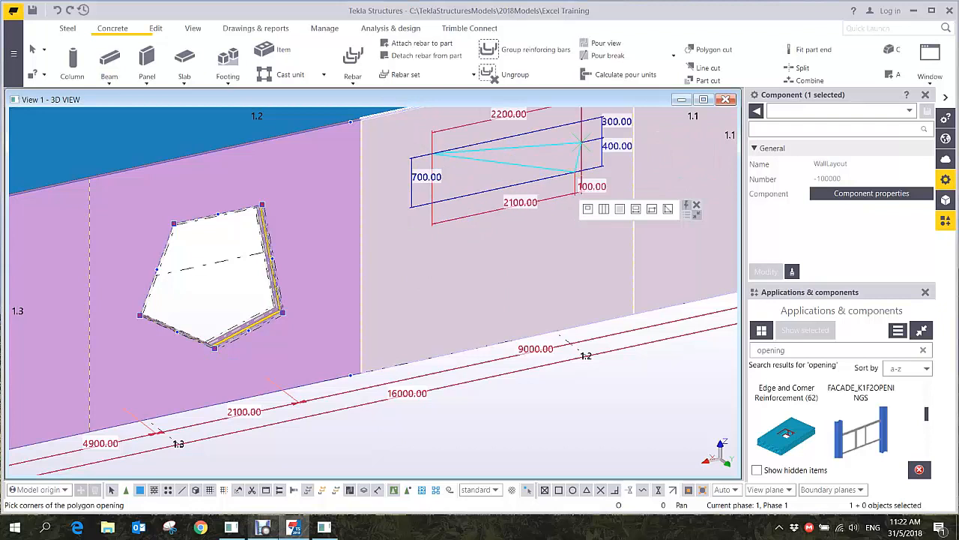
left_click(439, 277)
left_click(581, 248)
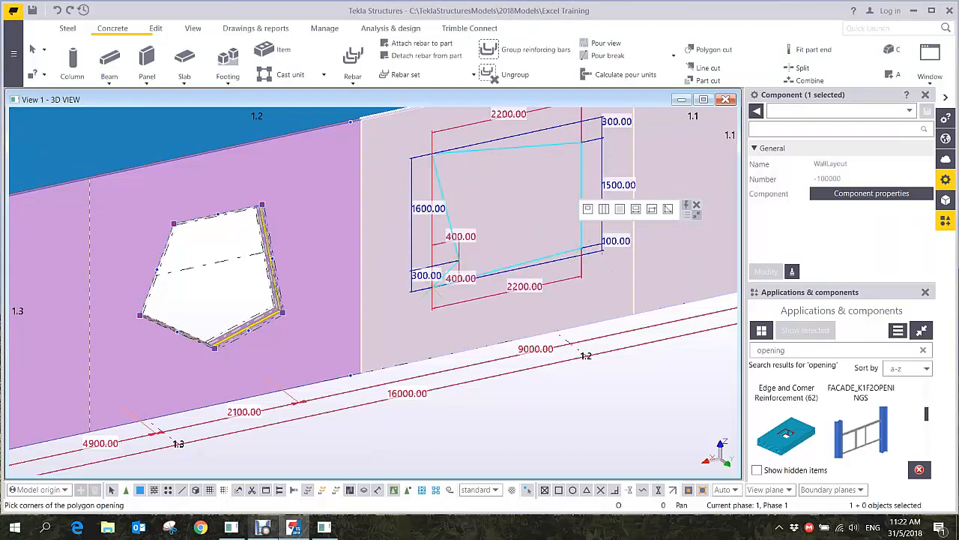
middle_click(459, 260)
middle_click_drag(527, 232, 391, 247)
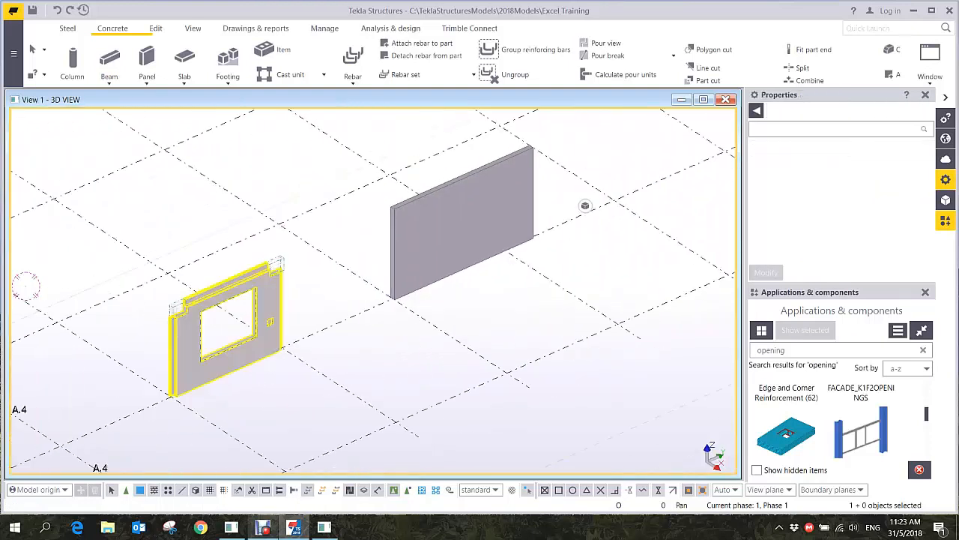
Examine the panel with the window, notched corners and edge details, and the plain panel standing beside it
scroll(262, 309, "up", 3)
middle_click_drag(274, 329, 276, 303)
scroll(299, 319, "down", 4)
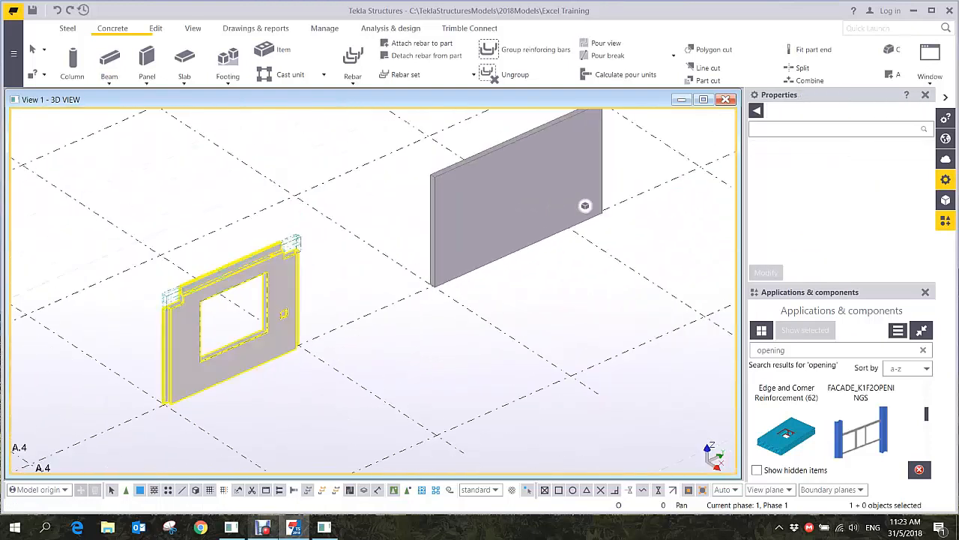
scroll(180, 339, "up", 3)
scroll(183, 283, "up", 4)
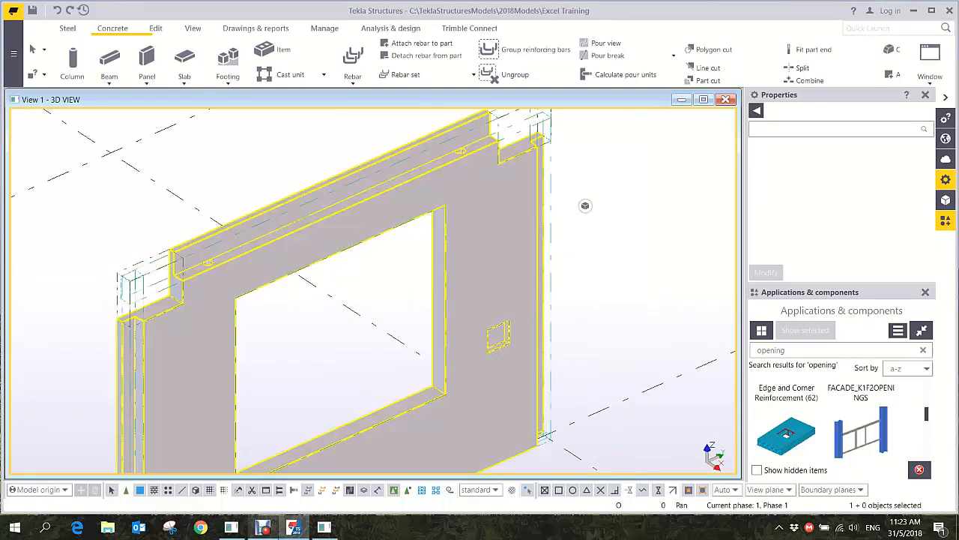
scroll(187, 311, "down", 5)
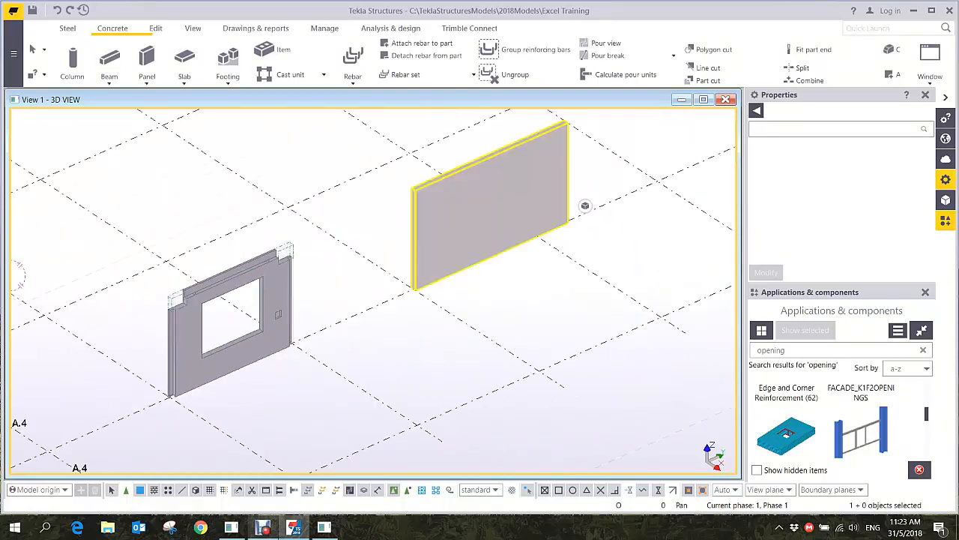
middle_click_drag(257, 323, 222, 349)
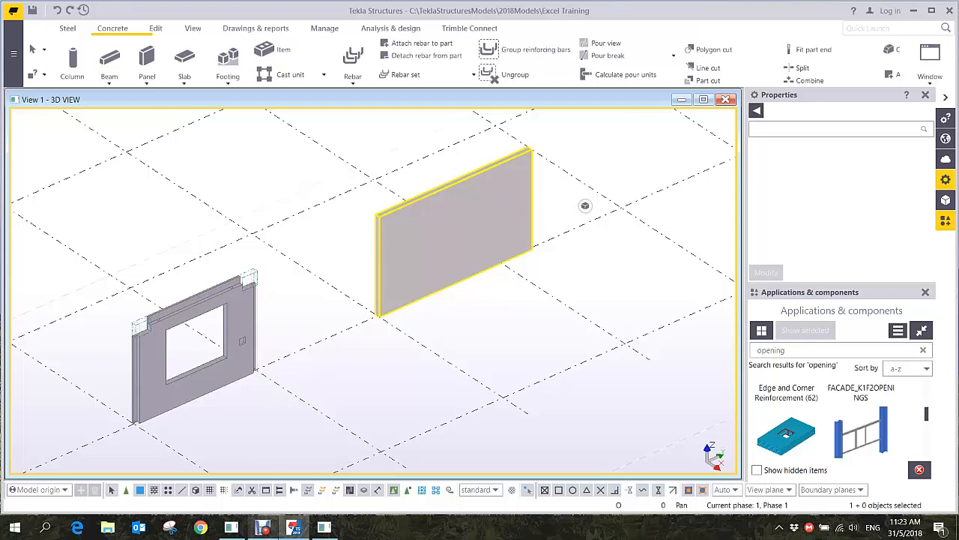
middle_click_drag(176, 303, 242, 260)
Copy the two upper corner cuts and the window cut from the detailed panel to the plain panel as another object
scroll(242, 261, "up", 4)
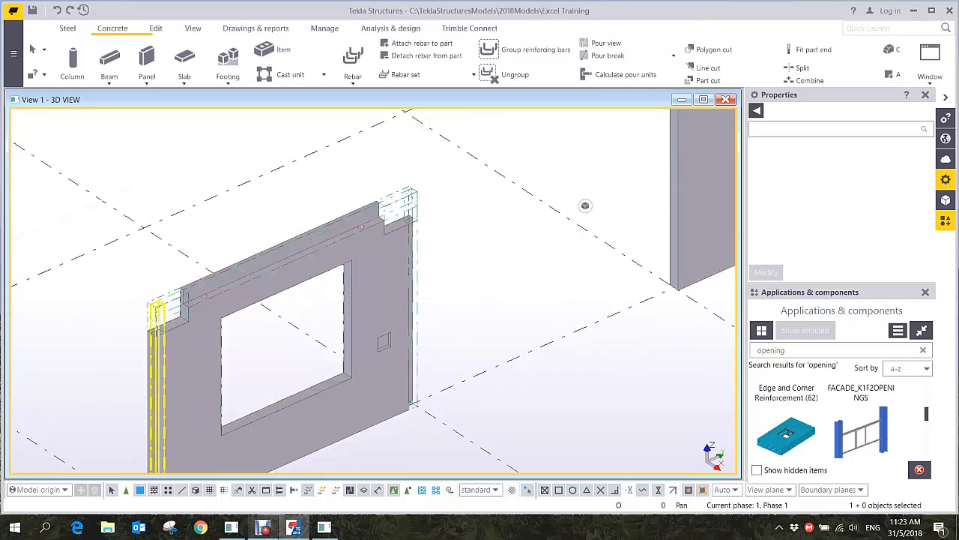
scroll(169, 311, "up", 2)
left_click(166, 308)
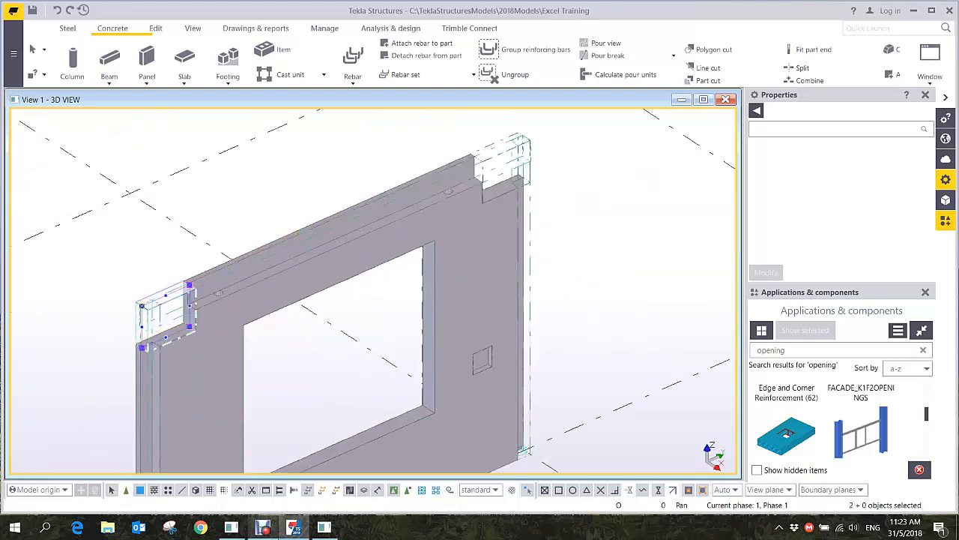
left_click(502, 166, "shift")
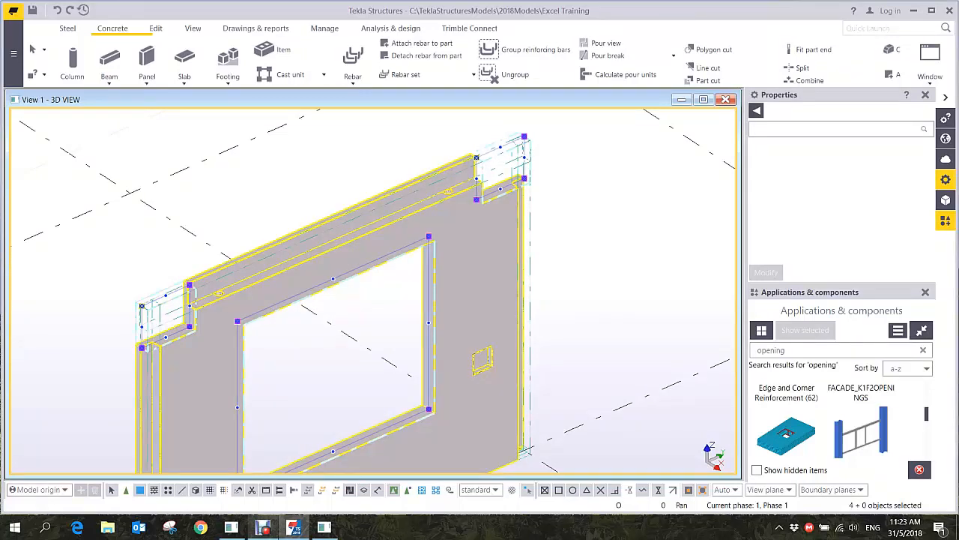
scroll(271, 230, "down", 2)
right_click(416, 232)
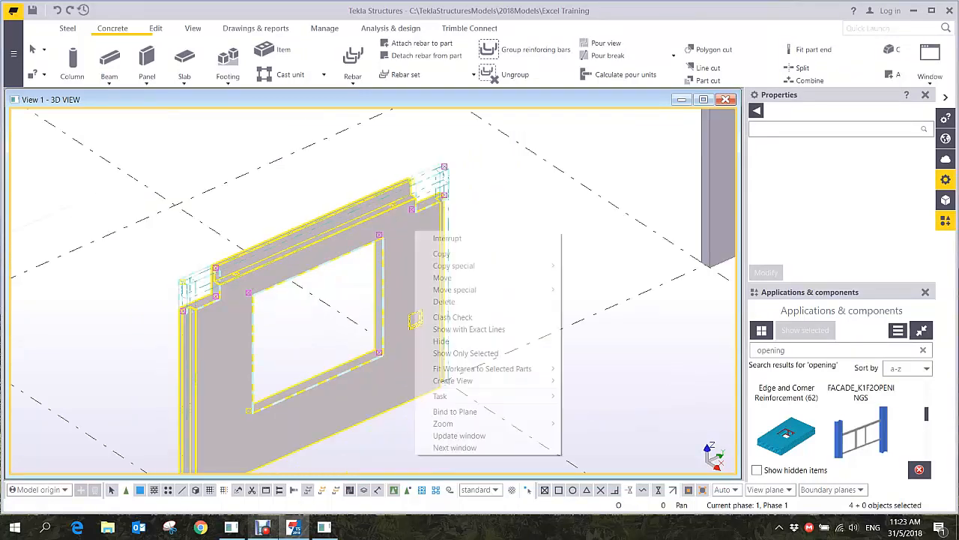
mouse_move(487, 265)
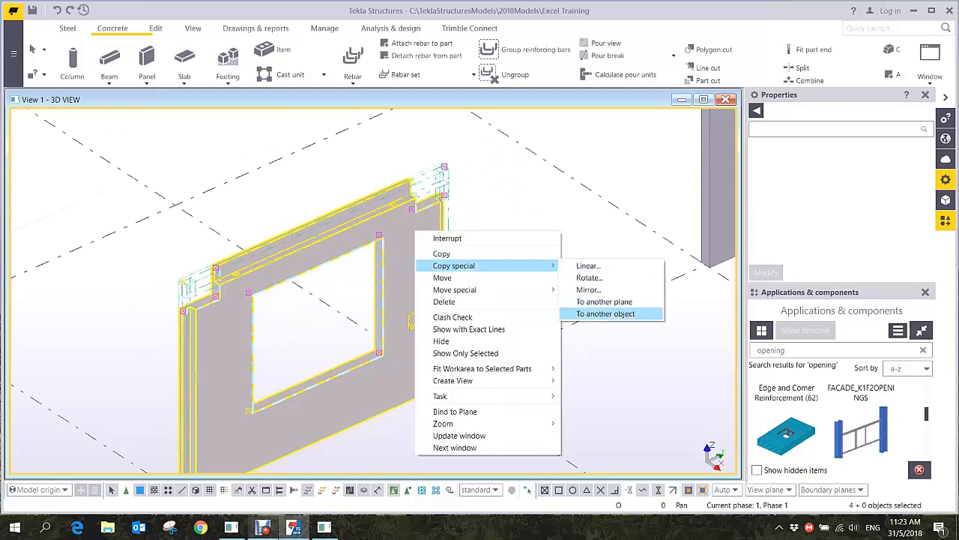
left_click(606, 313)
left_click(428, 262)
middle_click_drag(428, 259, 132, 308)
scroll(133, 308, "down", 1)
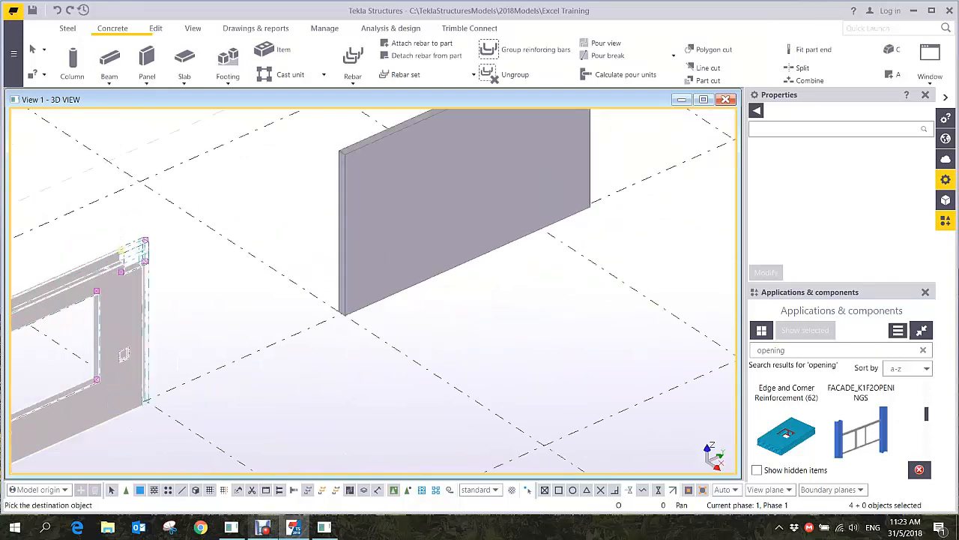
scroll(296, 264, "down", 1)
left_click(449, 187)
scroll(421, 251, "up", 2)
middle_click_drag(449, 188, 433, 222)
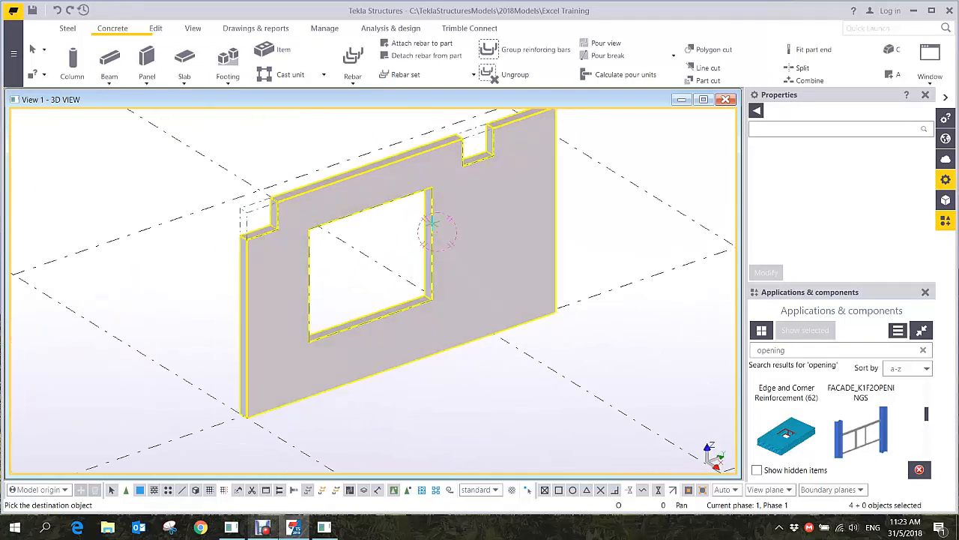
middle_click_drag(485, 139, 412, 215)
scroll(412, 215, "up", 3)
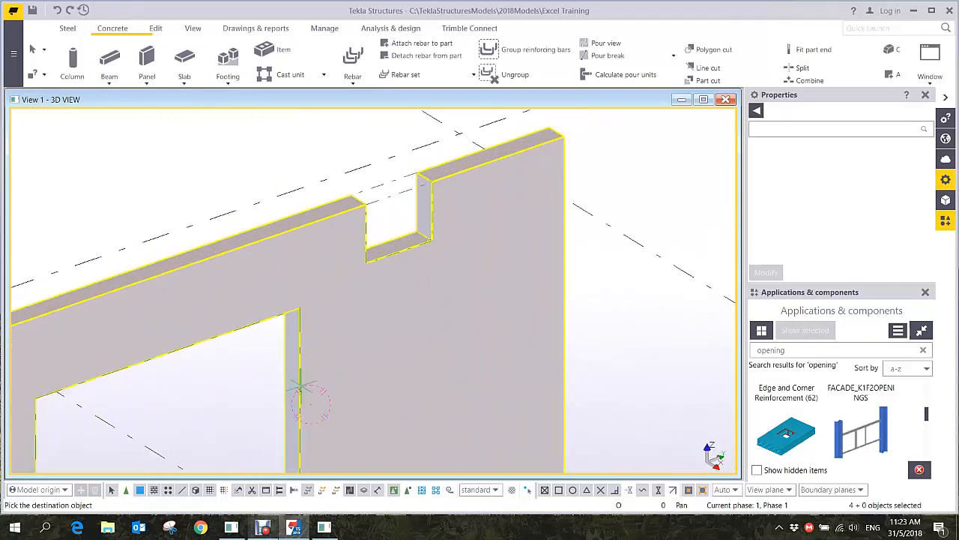
scroll(299, 387, "down", 5)
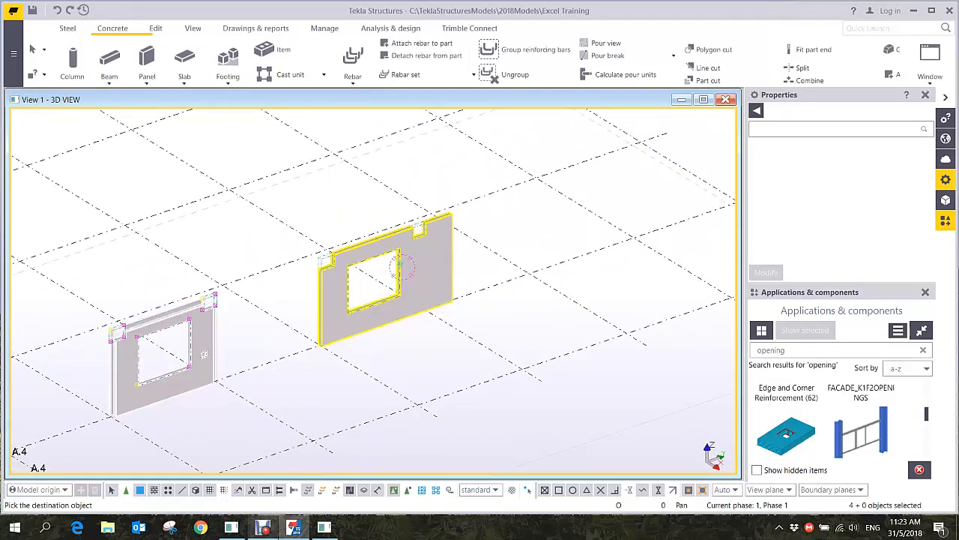
middle_click_drag(390, 258, 460, 247)
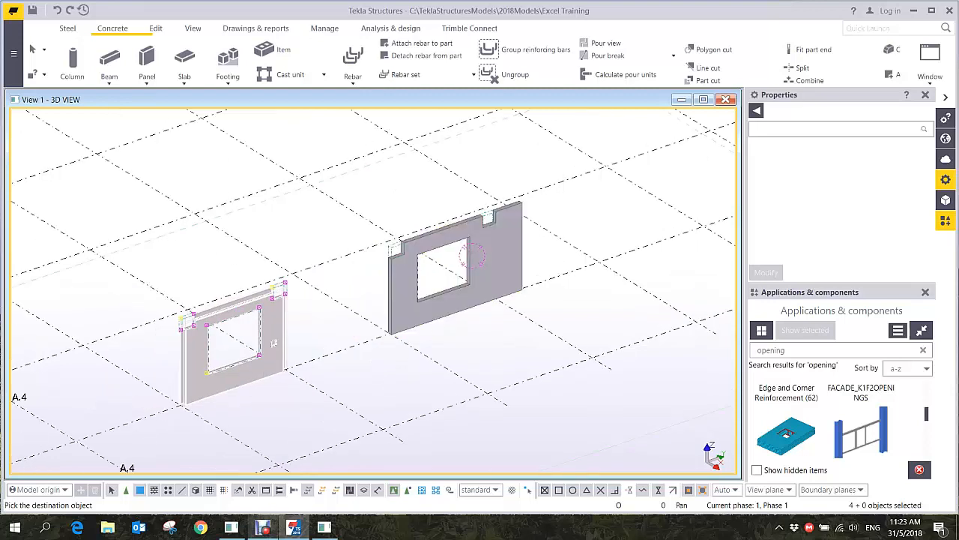
Undo the copying of the cuts to the plain panel and leave the copy command
key("ctrl+z")
right_click(330, 196)
left_click(351, 201)
Select the detailed panel as a precast cast unit and copy all its content to the plain panel
left_click(268, 327)
scroll(268, 326, "up", 3)
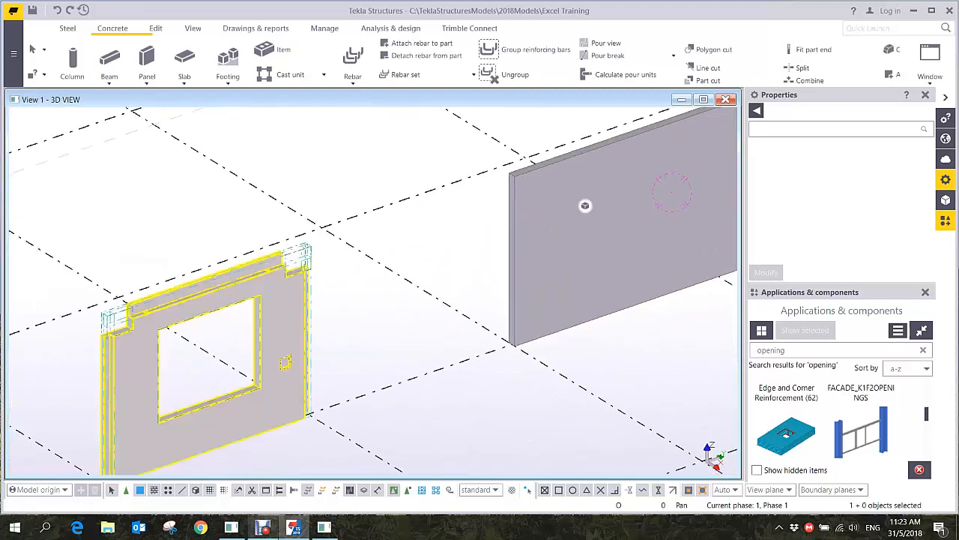
middle_click_drag(285, 360, 356, 328)
scroll(355, 328, "down", 1)
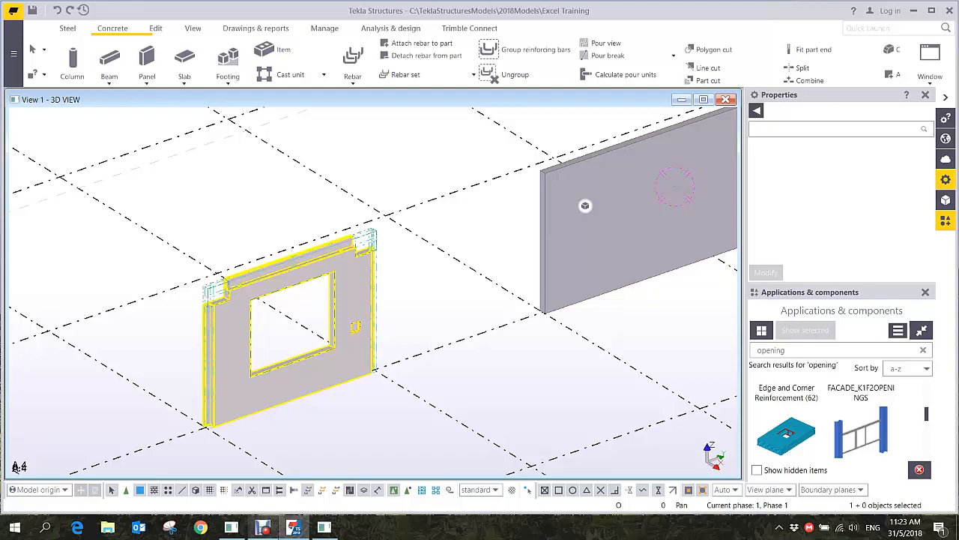
middle_click_drag(585, 206, 527, 181)
scroll(586, 205, "down", 1)
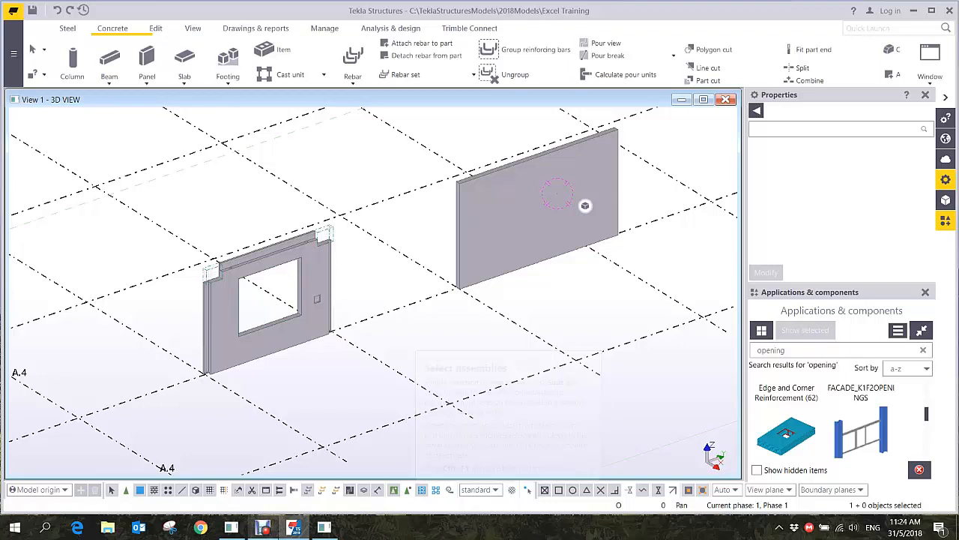
left_click(289, 331)
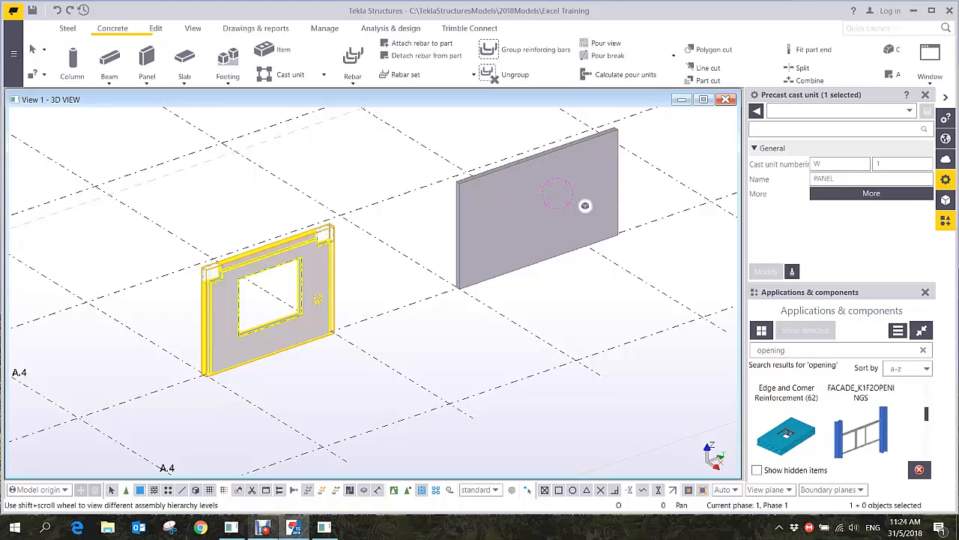
right_click(317, 268)
mouse_move(374, 76)
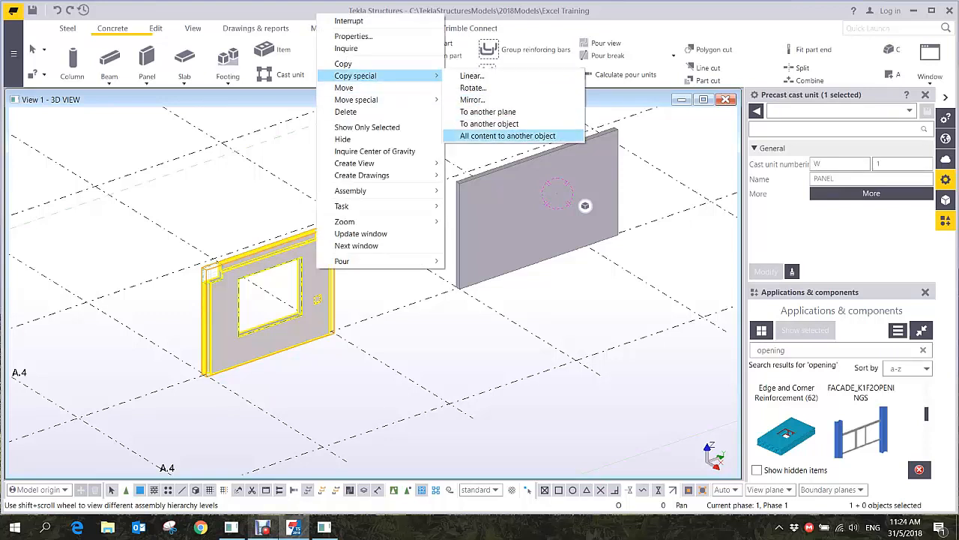
left_click(509, 136)
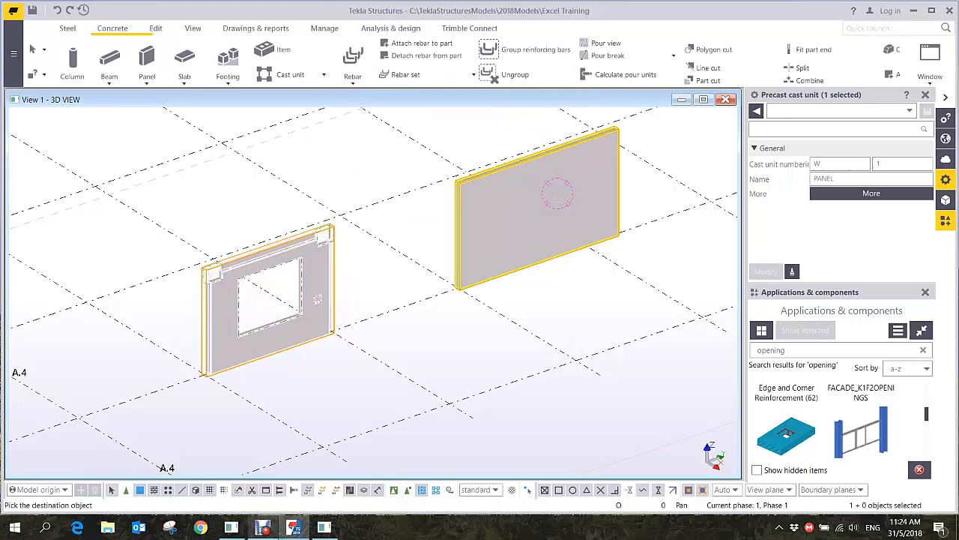
left_click(502, 194)
middle_click_drag(499, 191, 417, 214)
right_click(373, 149)
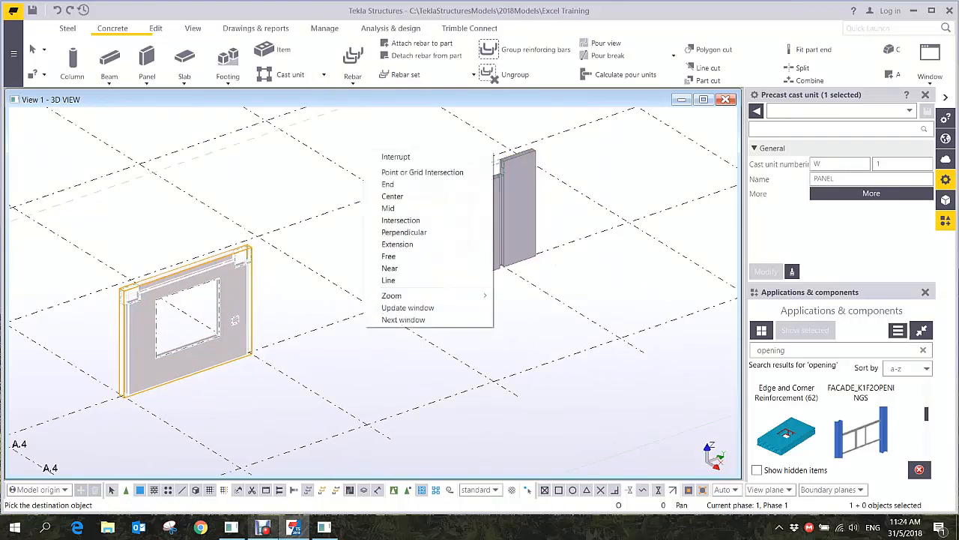
left_click(396, 156)
left_click(416, 160)
Move the copied full-height edge cut beside the square recess outward to the longer panel's far vertical edge
scroll(513, 193, "up", 4)
scroll(492, 185, "up", 2)
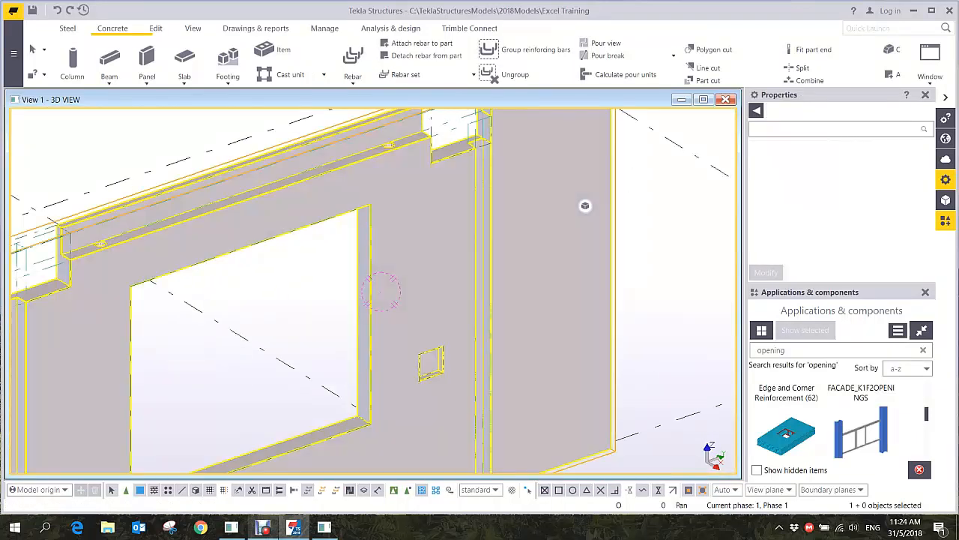
scroll(330, 312, "down", 2)
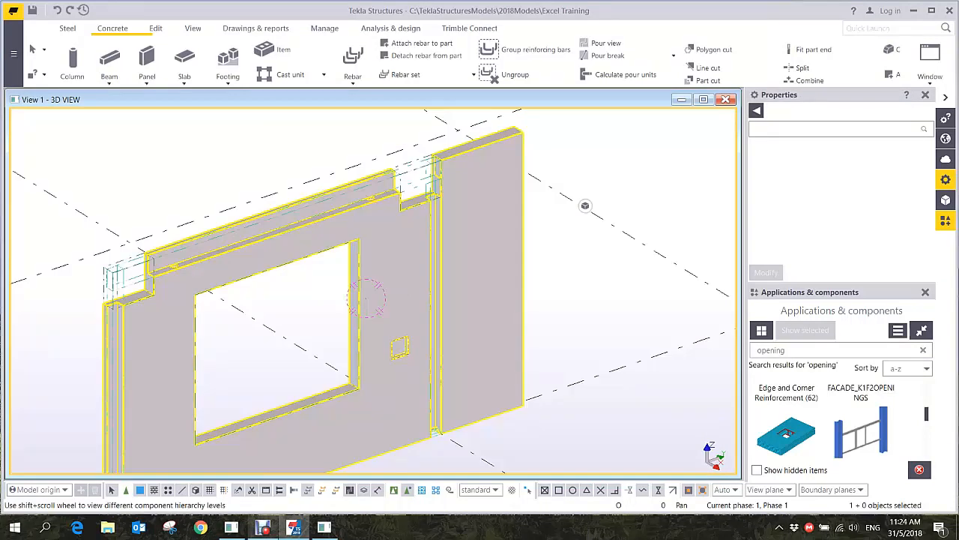
right_click(439, 219)
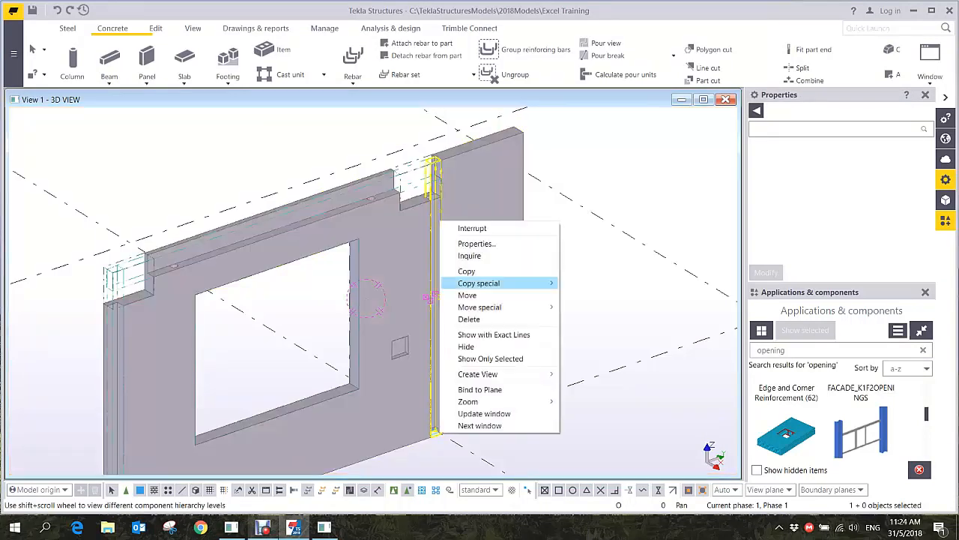
left_click(465, 293)
scroll(448, 285, "up", 2)
left_click(435, 305)
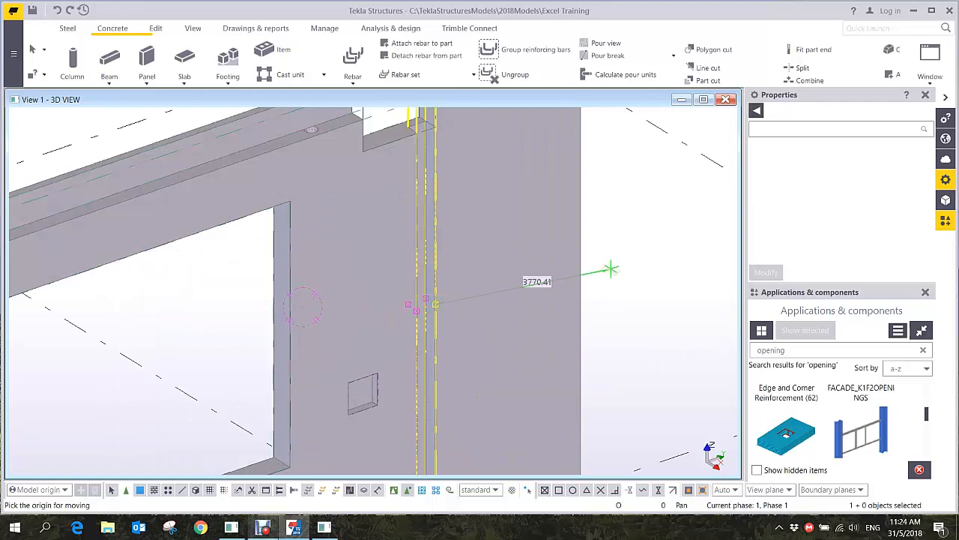
scroll(584, 258, "down", 4)
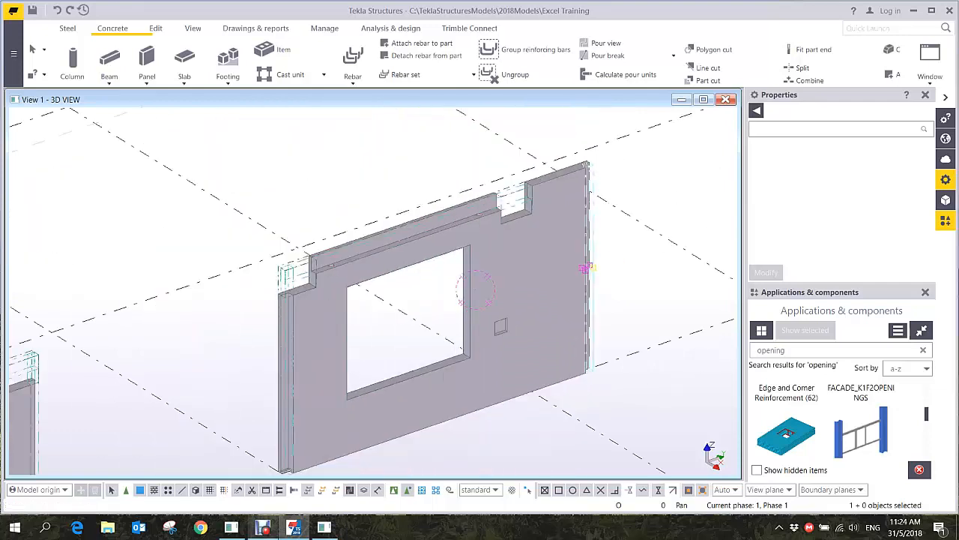
Move the upper corner notch cut beyond the window outward to the longer panel's far top corner
scroll(582, 278, "up", 4)
middle_click_drag(581, 289, 540, 350, "ctrl")
scroll(583, 302, "up", 1)
scroll(571, 308, "up", 1)
middle_click_drag(568, 300, 553, 279, "ctrl")
scroll(306, 236, "down", 2)
left_click(297, 187)
right_click(298, 187)
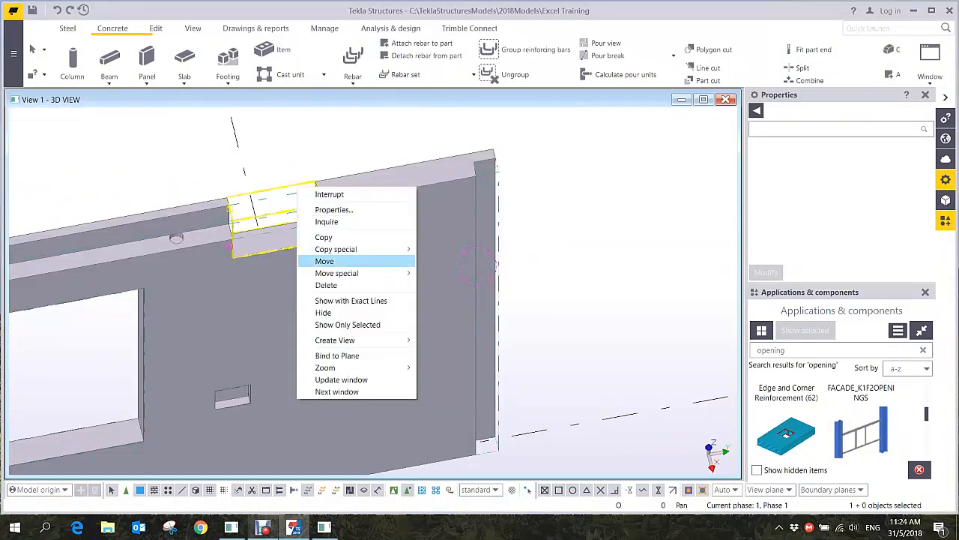
left_click(325, 261)
left_click(318, 193)
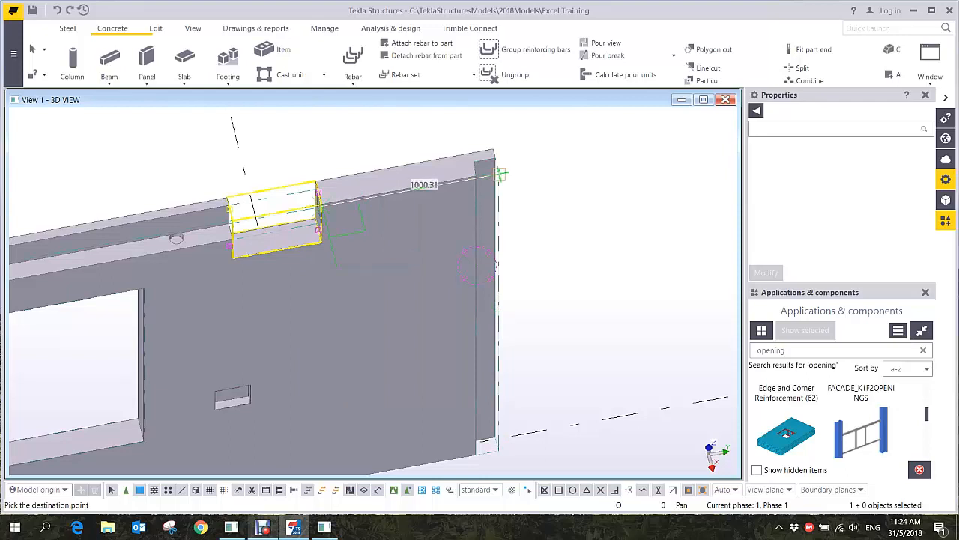
left_click(495, 161)
left_click(574, 215)
Open the properties of the long cut along the panel's top edge and set its depth offset to 0.00
key("ctrl+p")
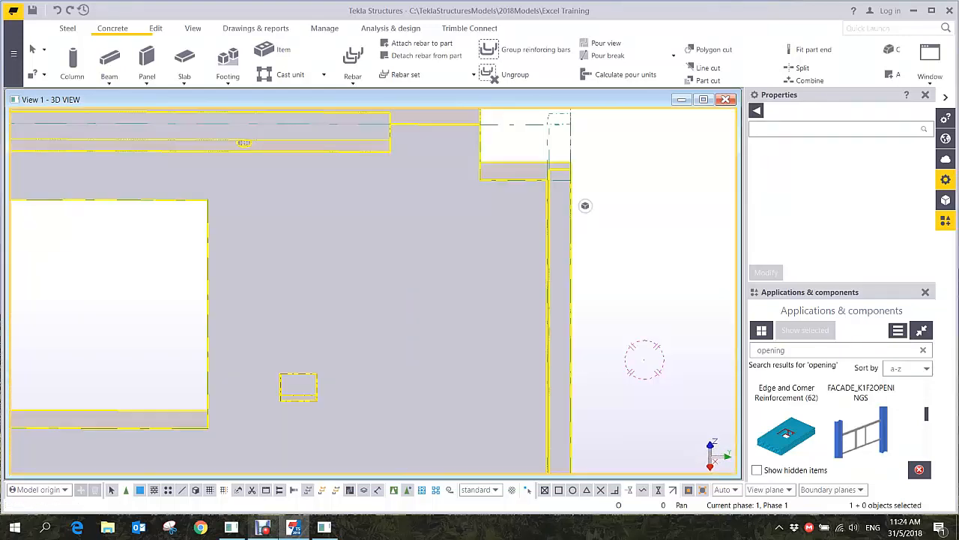
scroll(484, 211, "down", 2)
scroll(484, 210, "up", 2)
left_click(466, 222)
scroll(466, 222, "down", 3)
middle_click_drag(619, 353, 660, 397, "ctrl")
middle_click_drag(361, 238, 597, 199)
scroll(597, 198, "up", 1)
scroll(240, 272, "up", 1)
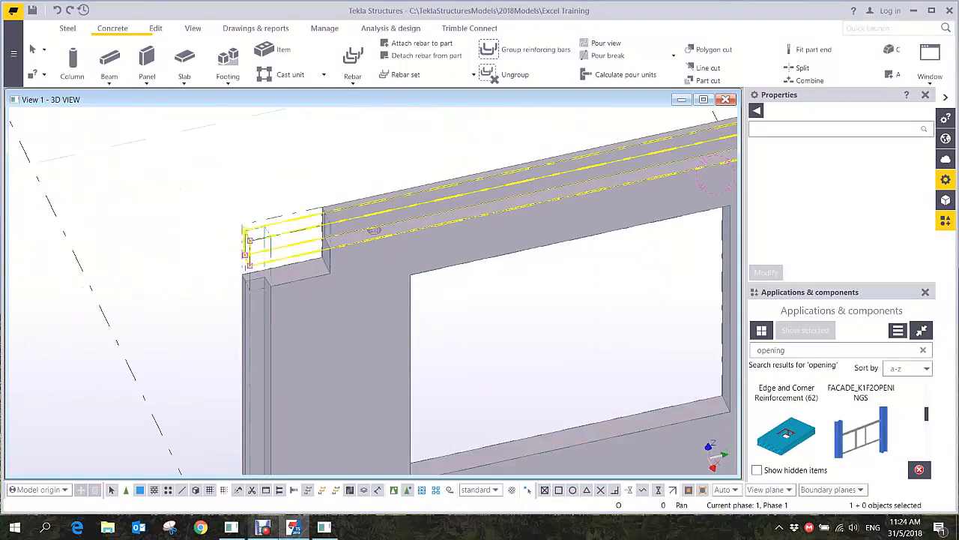
double_click(373, 230)
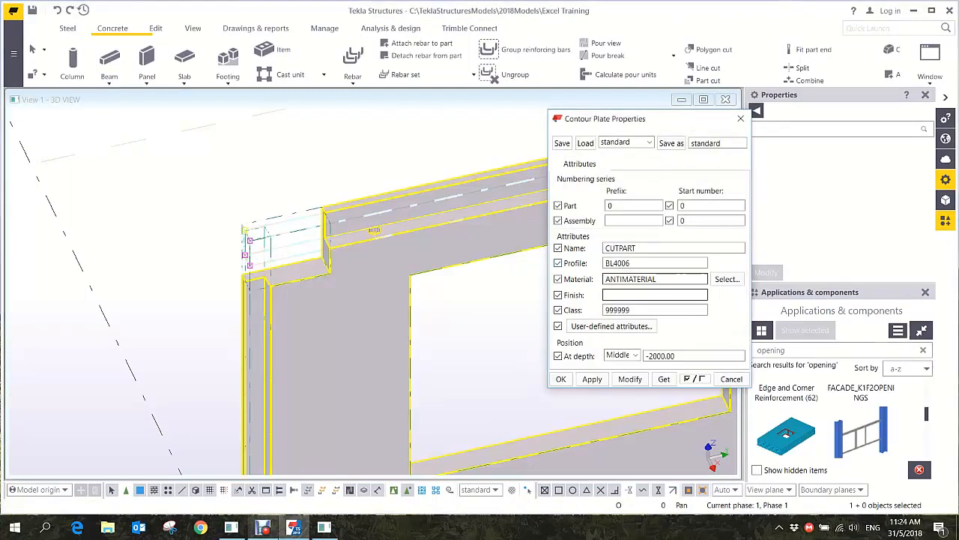
double_click(660, 355)
type("0.00")
Place the top-edge cut at depth Behind and set its profile to BL5000
left_click(622, 355)
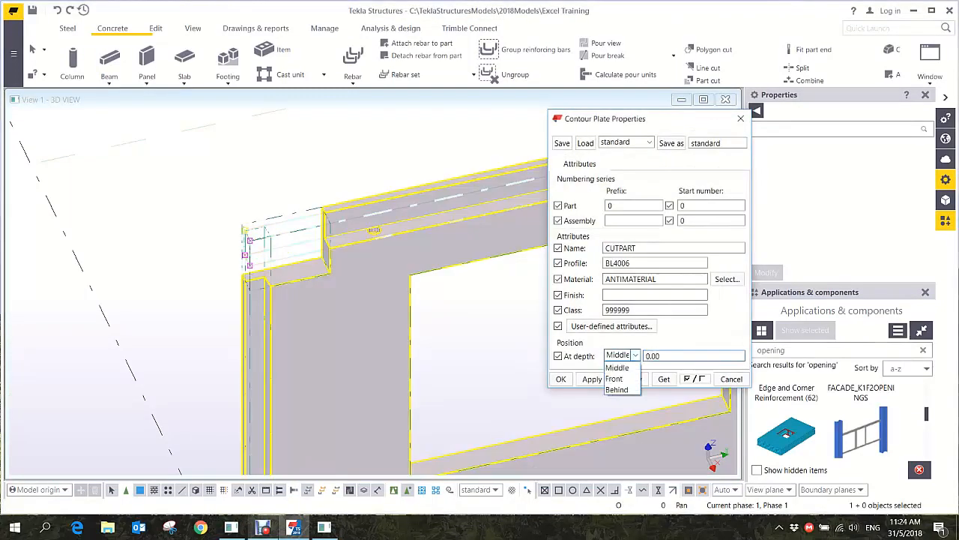
left_click(615, 379)
left_click(622, 356)
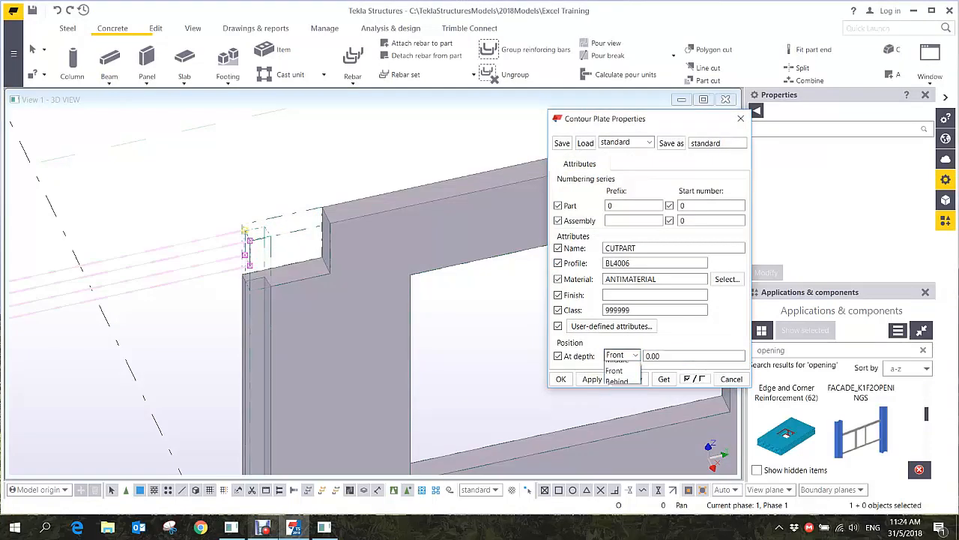
left_click(617, 389)
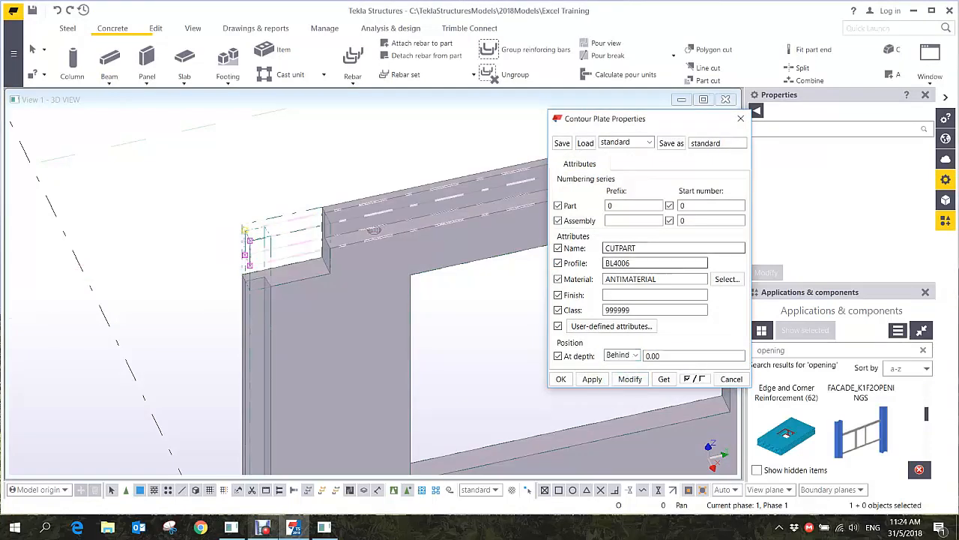
type("5000")
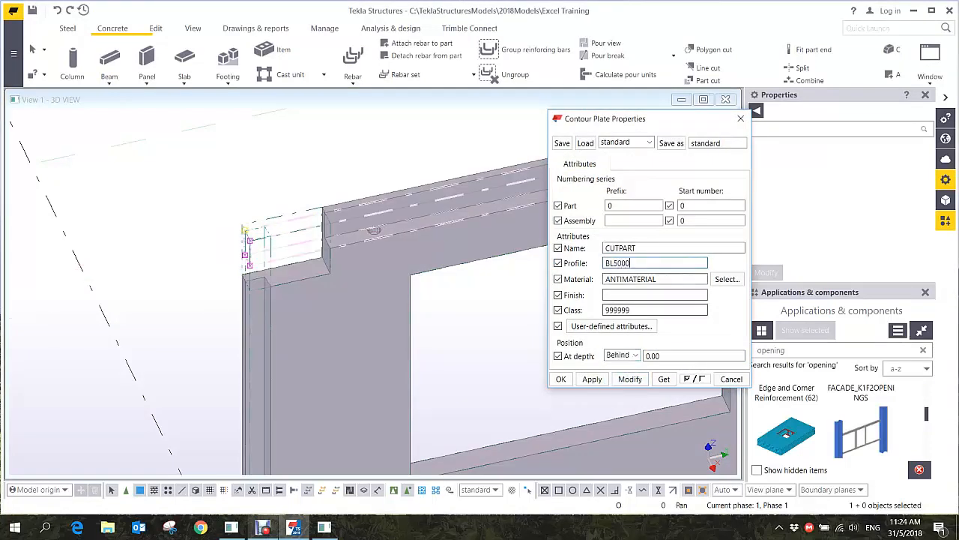
Widen the window opening by moving its vertical side nearest the square recess outward past the recess
scroll(419, 225, "down", 3)
middle_click_drag(480, 210, 254, 244)
scroll(450, 197, "up", 1)
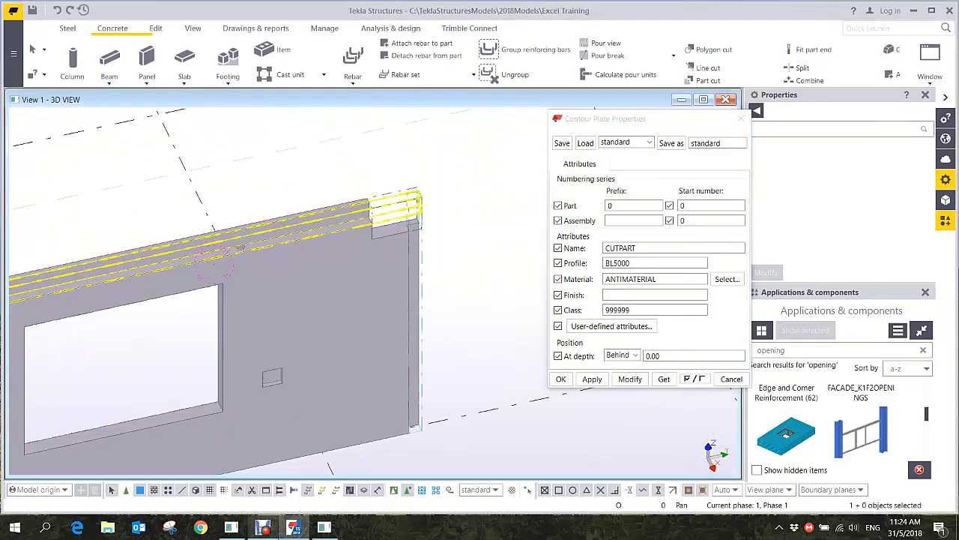
middle_click_drag(420, 202, 472, 210)
scroll(479, 196, "down", 2)
middle_click_drag(358, 303, 360, 258, "ctrl")
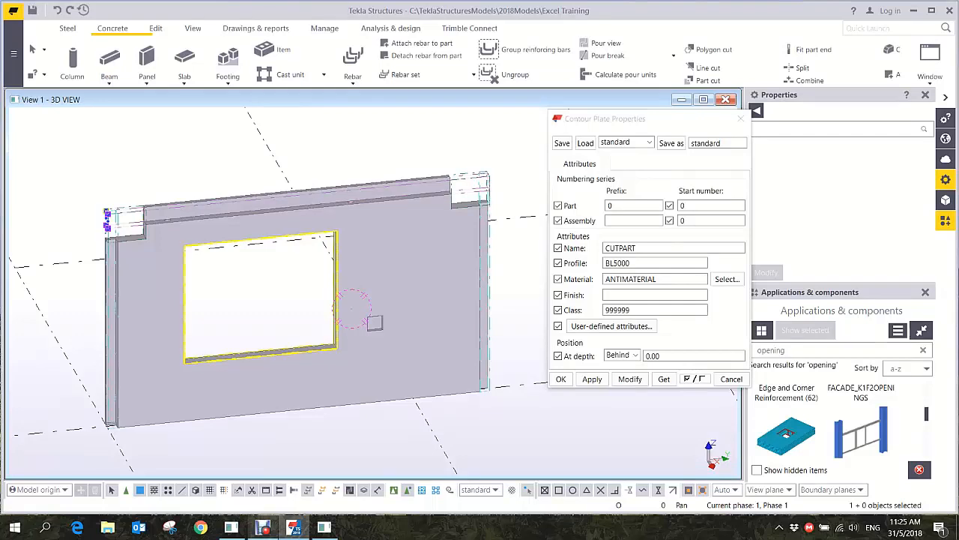
left_click(335, 287)
left_click_drag(336, 300, 431, 299)
scroll(341, 300, "up", 2)
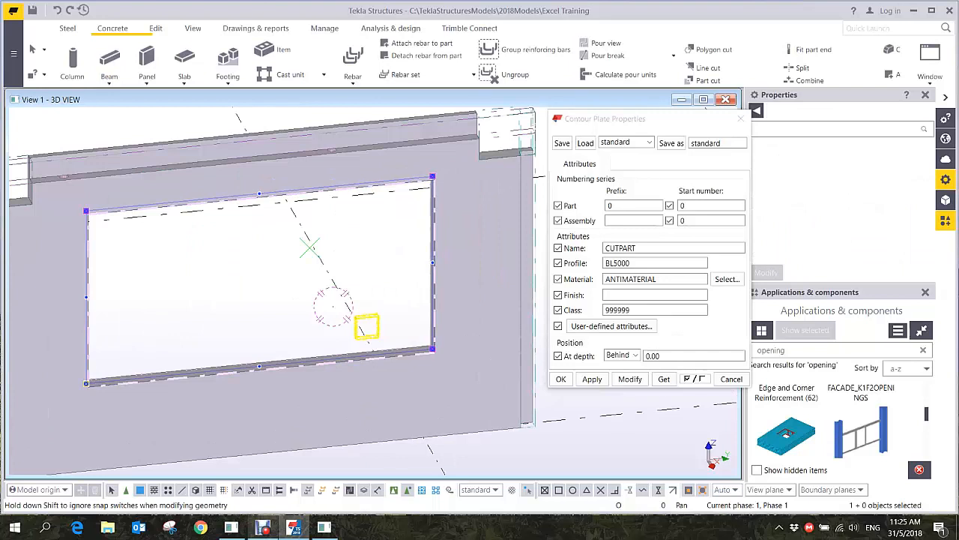
Try to shift the small square recess beyond the widened window and undo the change
left_click(378, 327)
left_click_drag(379, 327, 484, 316)
scroll(433, 340, "up", 2)
left_click(344, 335)
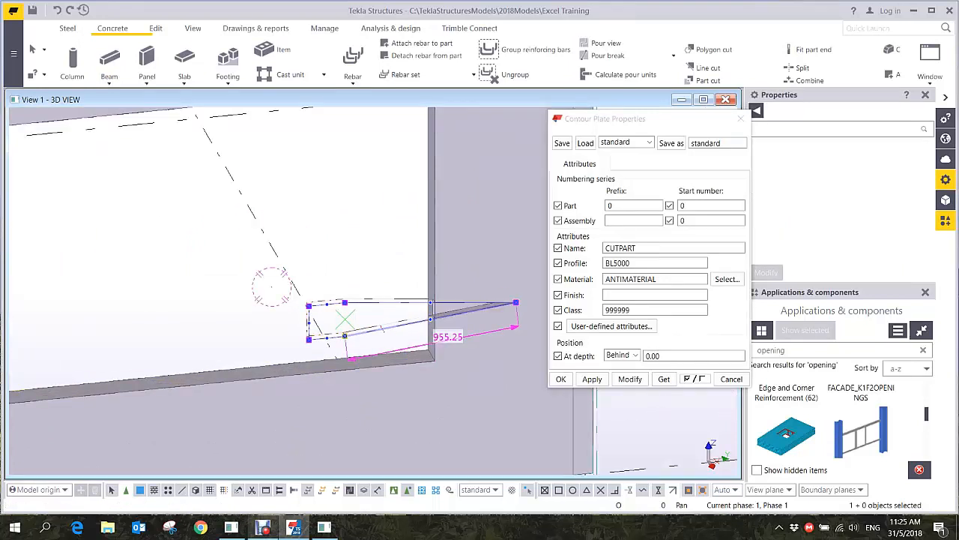
key("ctrl+z")
Relocate the square recess beyond the widened window by moving both of its vertical sides 900 mm outward
scroll(341, 323, "up", 1)
left_click_drag(369, 318, 513, 302)
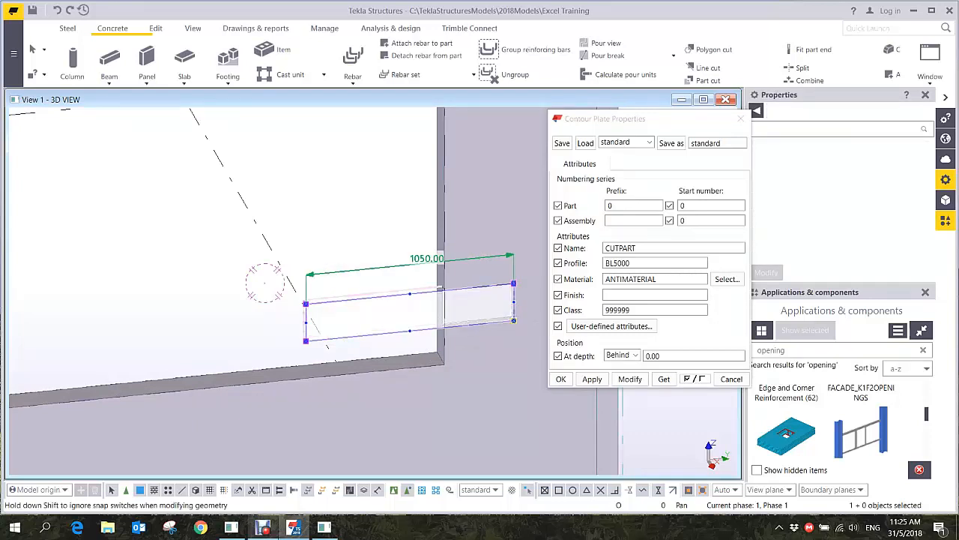
left_click_drag(309, 324, 483, 306)
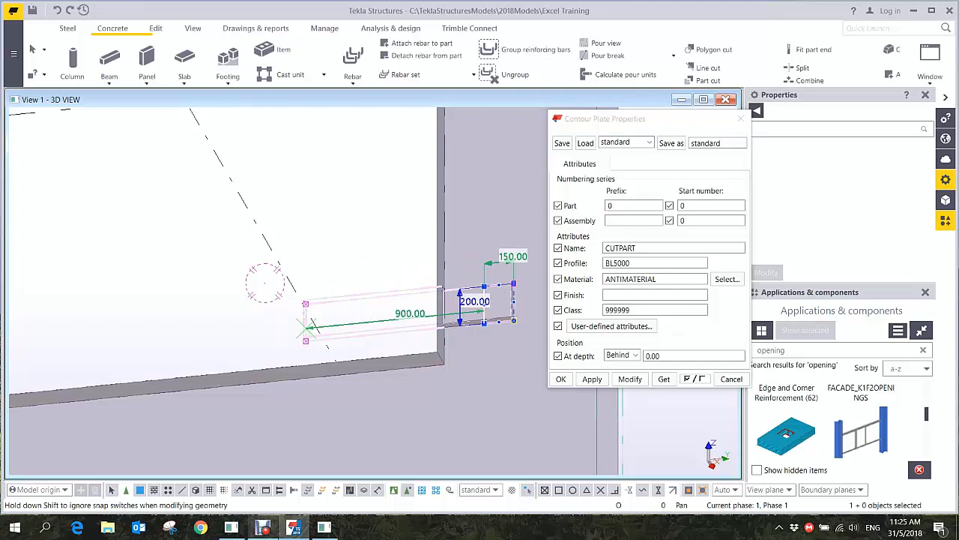
left_click(334, 251)
Review the two detailed panels and their position relative to the building with plain wall panels
scroll(334, 251, "down", 5)
middle_click_drag(335, 251, 313, 266, "ctrl")
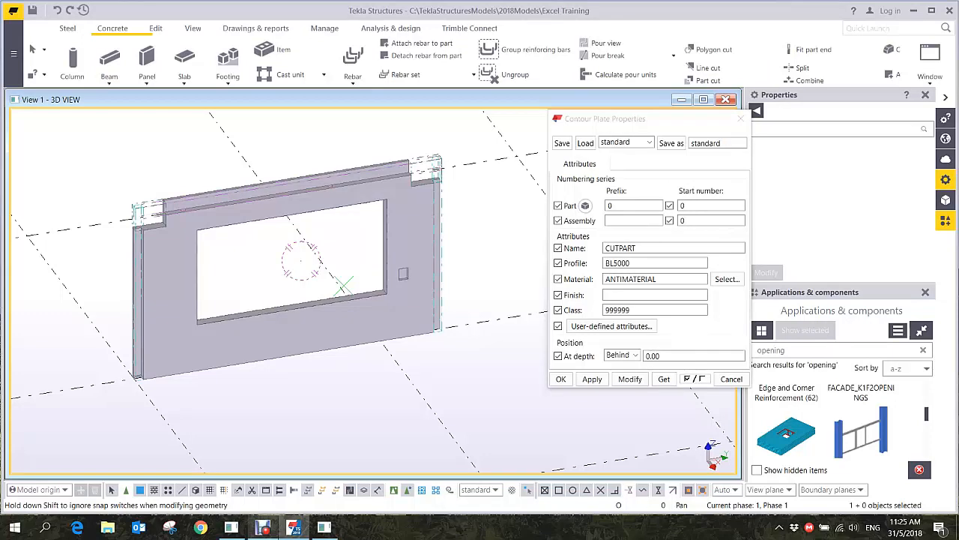
scroll(285, 296, "down", 7)
middle_click_drag(288, 300, 411, 332)
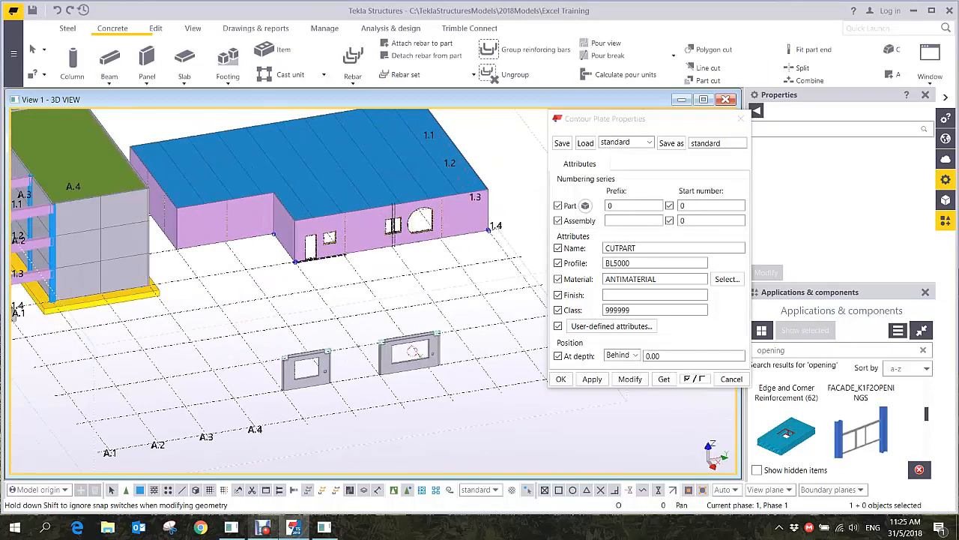
scroll(114, 285, "up", 2)
scroll(112, 280, "up", 3)
middle_click_drag(145, 279, 199, 247, "ctrl")
scroll(348, 279, "down", 3)
scroll(140, 280, "up", 3)
scroll(140, 280, "down", 3)
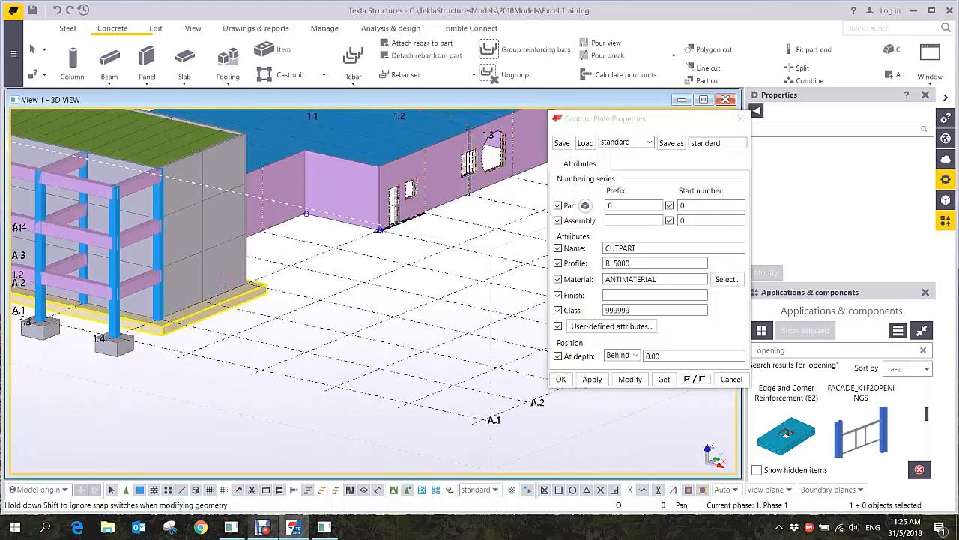
scroll(225, 279, "down", 2)
middle_click_drag(529, 277, 386, 256)
scroll(386, 262, "up", 1)
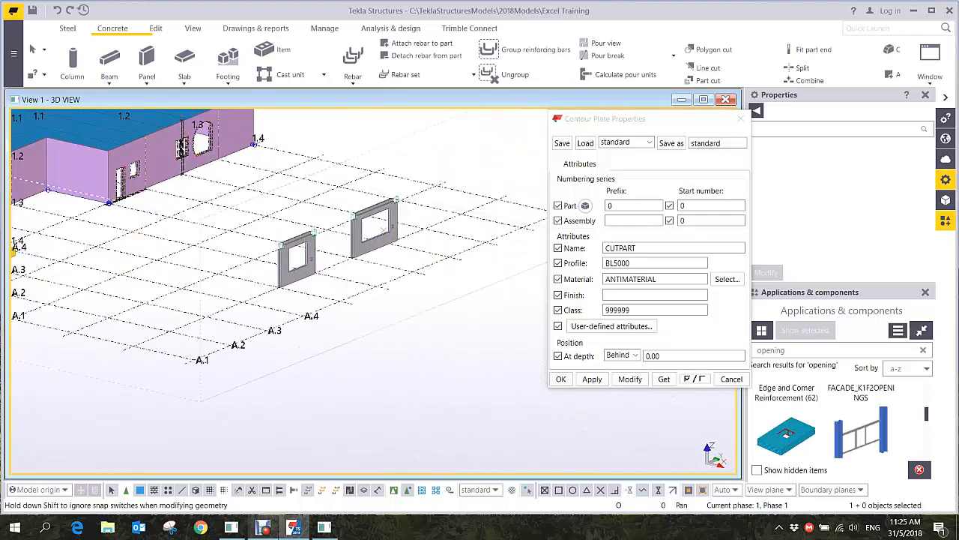
Copy all content of the shorter detailed panel's cast unit to the six plain wall panels of the building
left_click(298, 259)
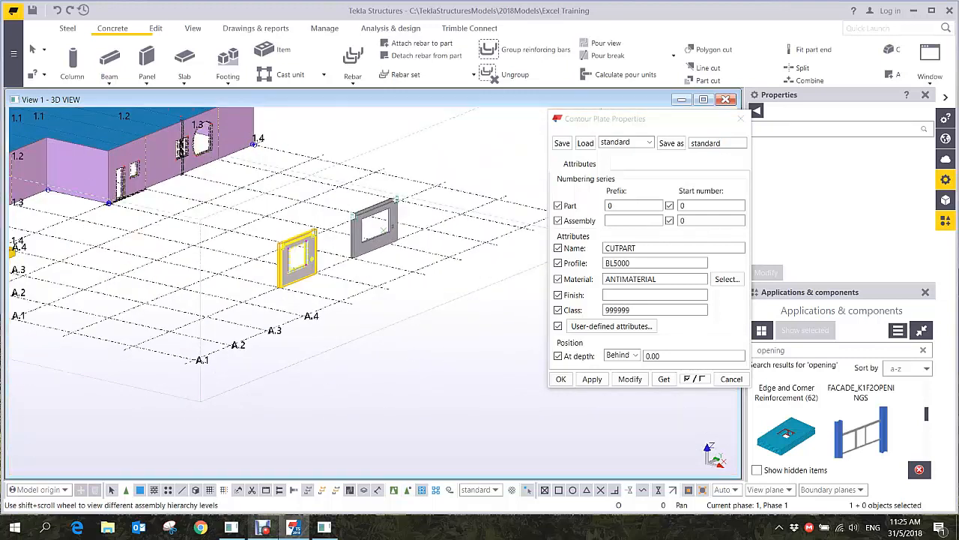
right_click(296, 262)
mouse_move(353, 90)
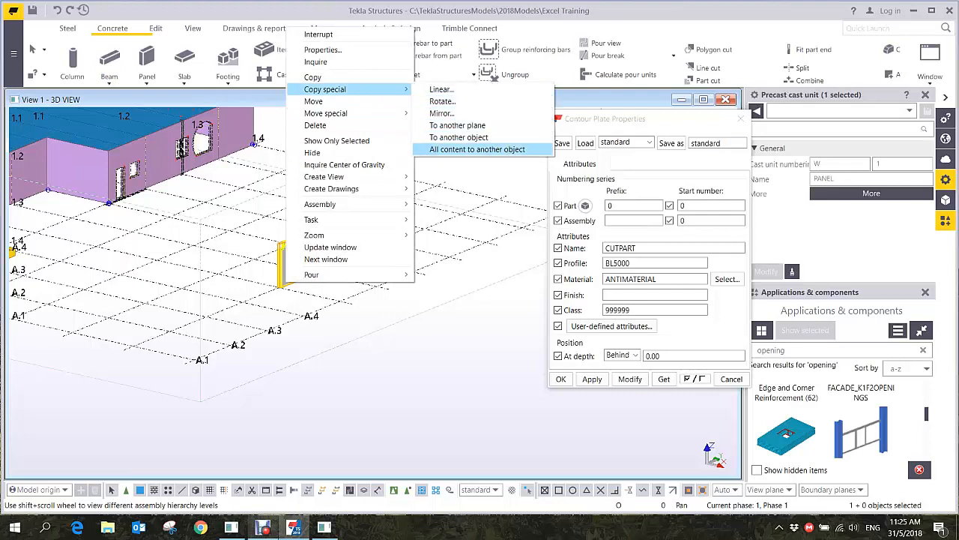
left_click(478, 149)
scroll(341, 289, "up", 6)
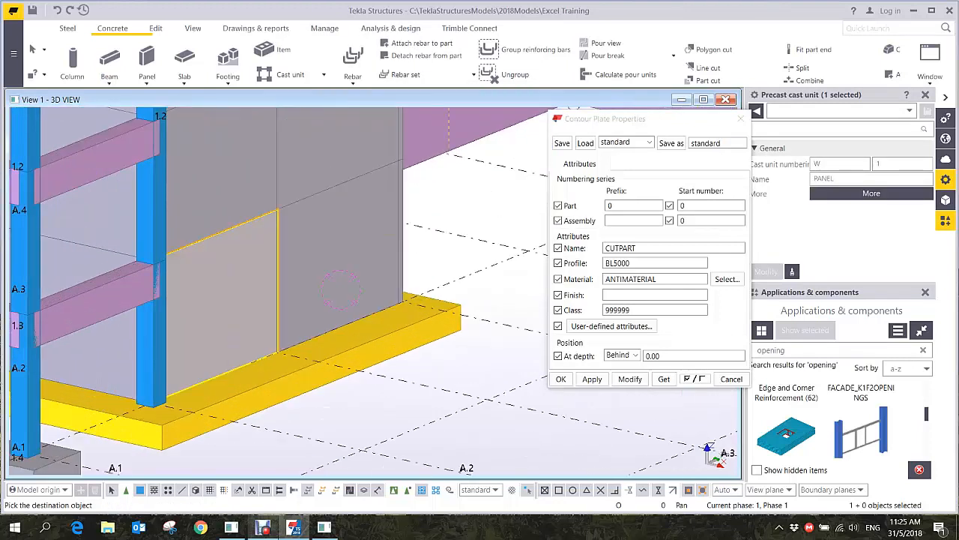
left_click(341, 289)
scroll(378, 444, "down", 3)
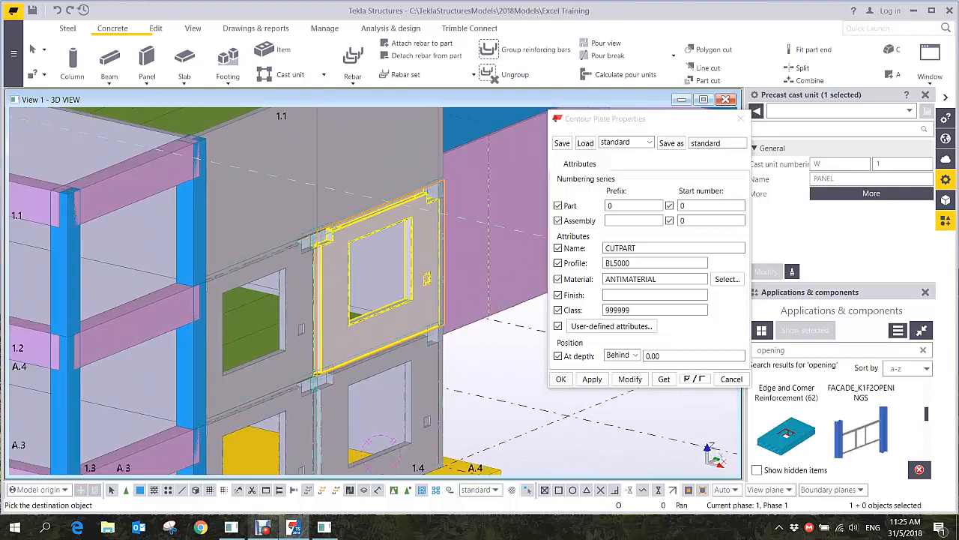
left_click(351, 169)
left_click(289, 184)
right_click(325, 239)
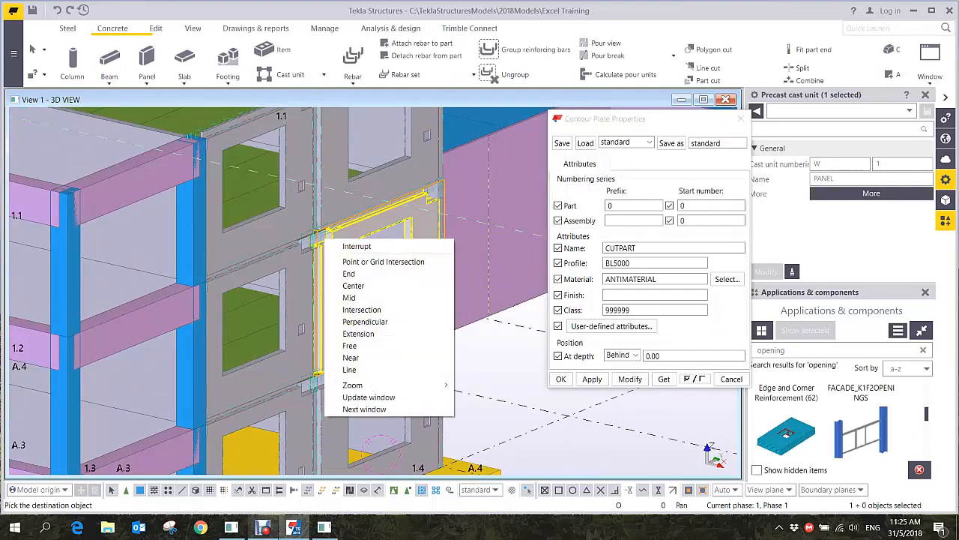
left_click(357, 247)
scroll(329, 360, "down", 3)
middle_click_drag(329, 360, 266, 315, "ctrl")
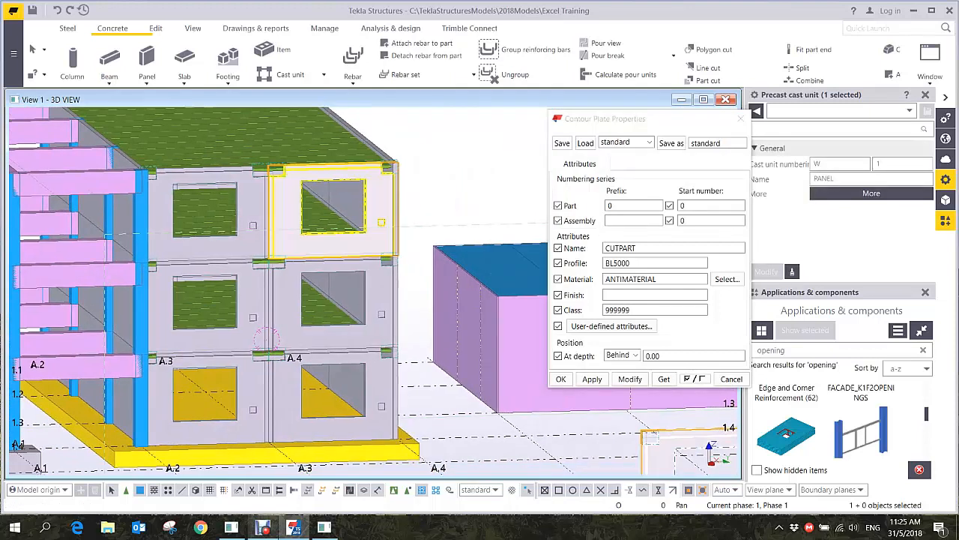
left_click(517, 204)
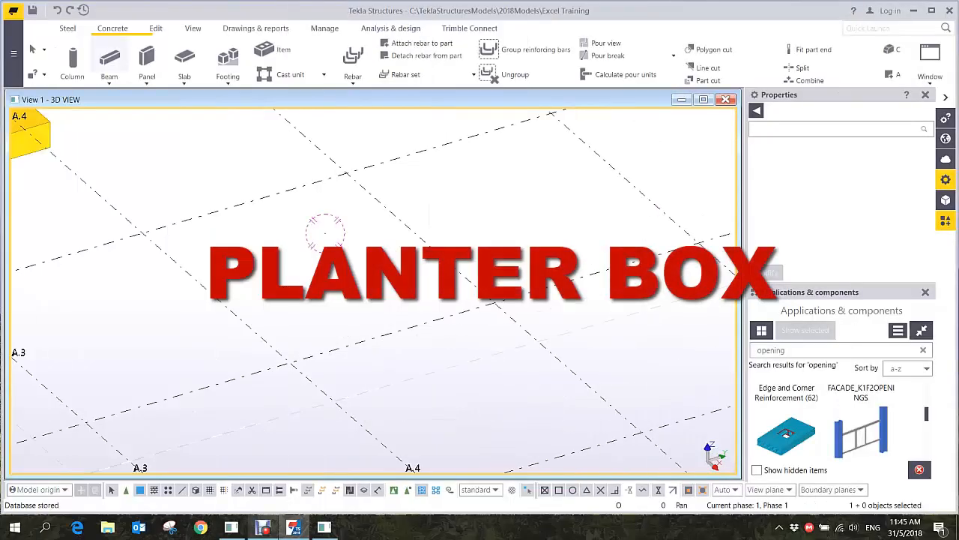
Model a 4000 mm concrete beam with profile 1000*800 and class 11 between two neighbouring grid intersections
left_click(109, 57)
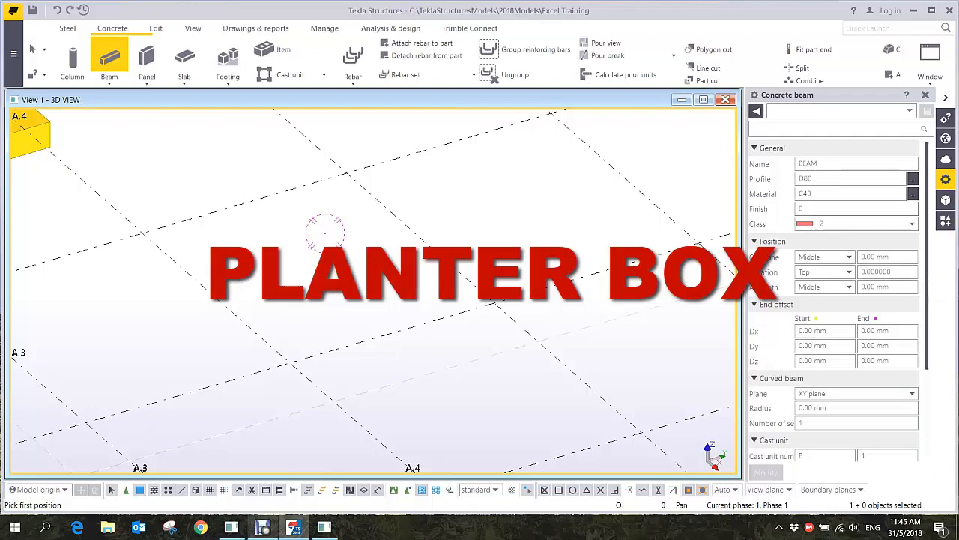
type("100")
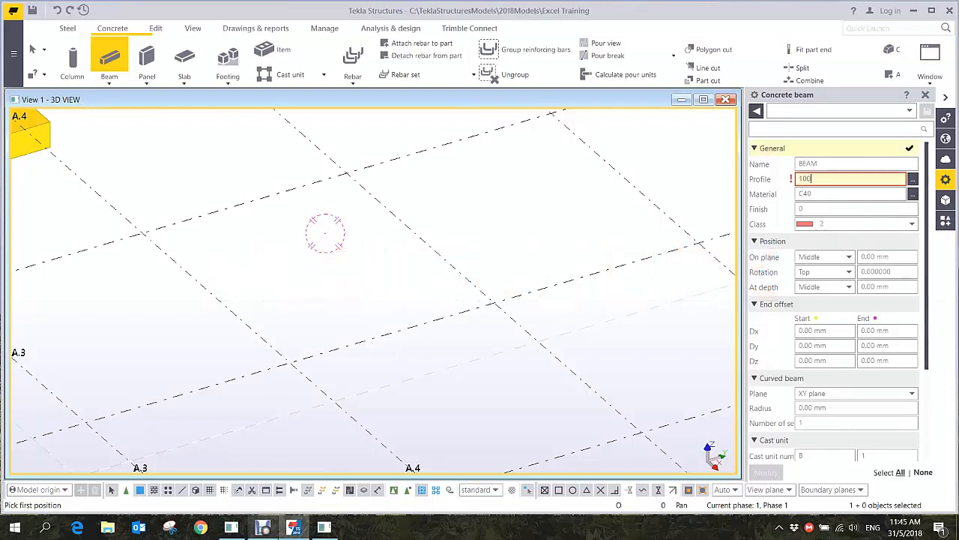
type("0*800")
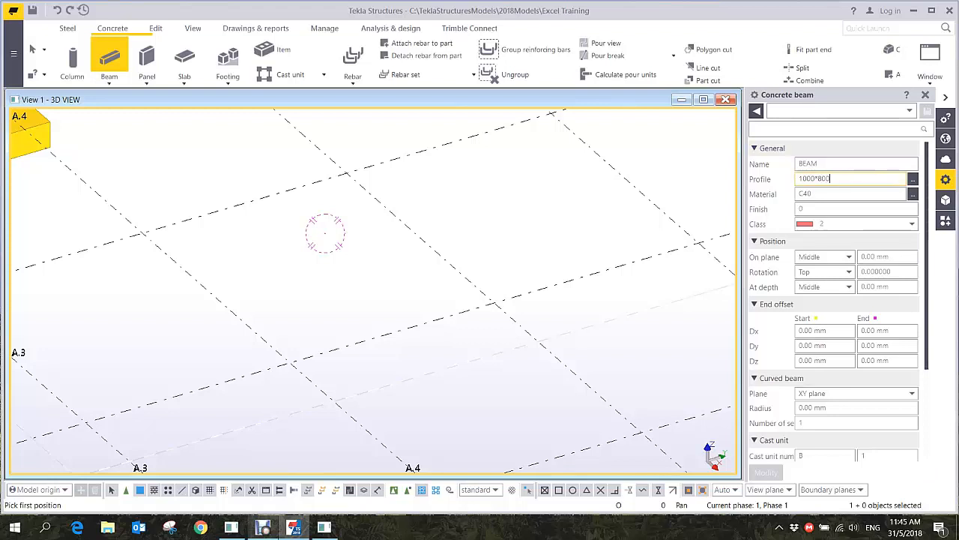
key("Tab")
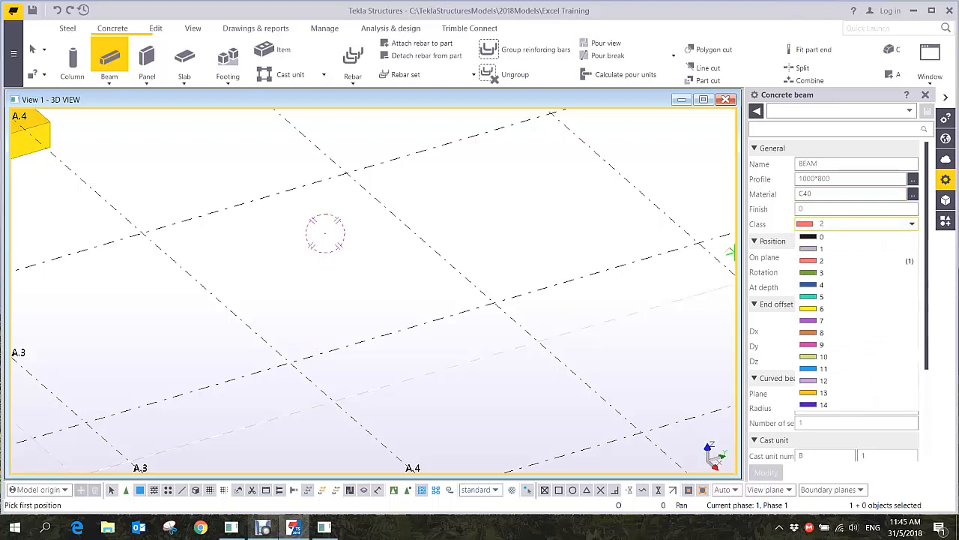
left_click(823, 368)
left_click(291, 362)
left_click(494, 303)
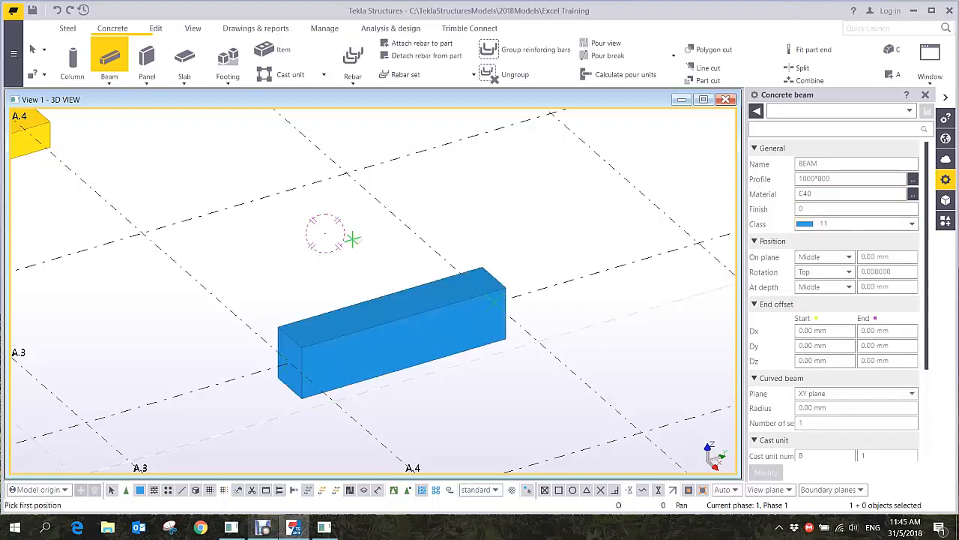
key("Escape")
Cut a rebate 650 mm wide and 150 mm deep along the beam's top, leaving a 150 mm wide rim on one side
scroll(336, 338, "up", 2)
middle_click_drag(311, 346, 298, 277, "ctrl")
scroll(372, 269, "down", 2)
scroll(371, 268, "up", 2)
scroll(347, 271, "up", 2)
scroll(301, 276, "down", 1)
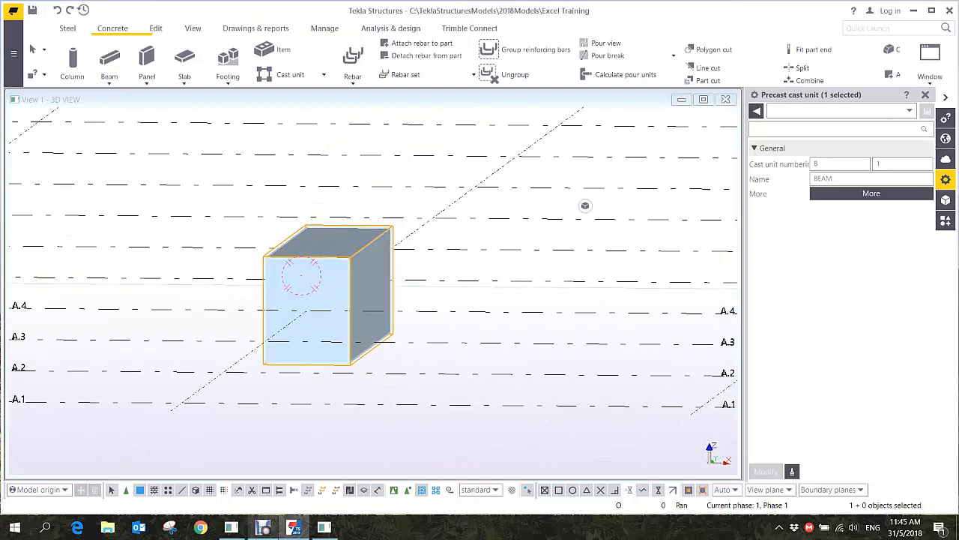
right_click(307, 309)
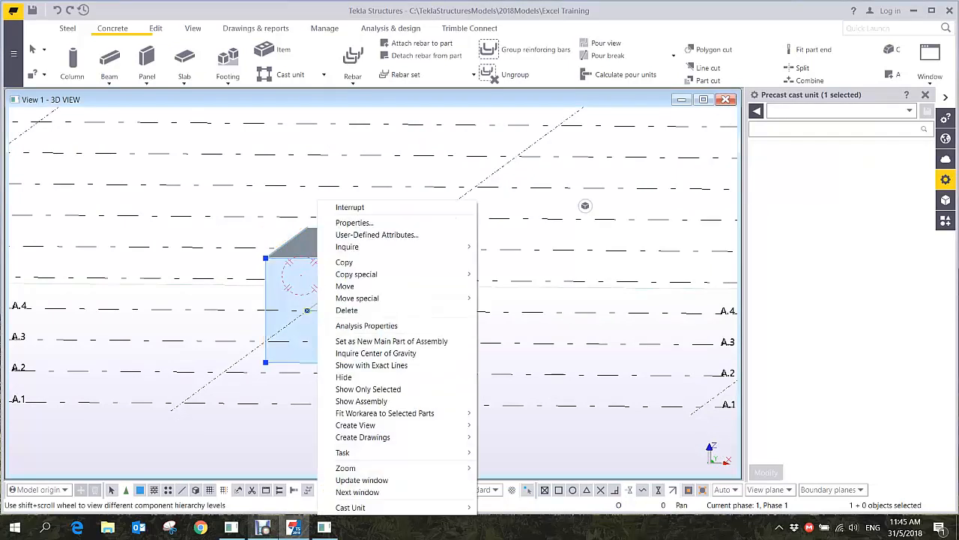
key("Escape")
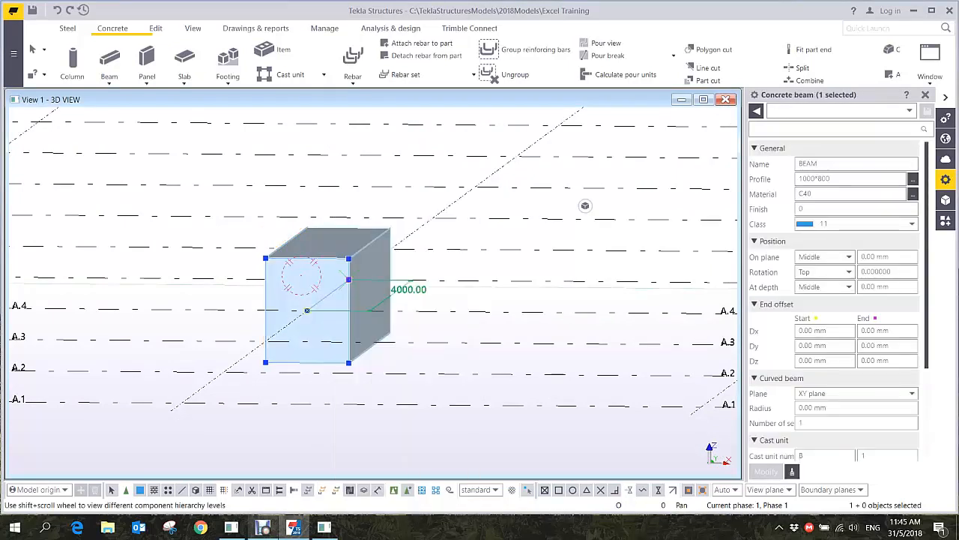
scroll(290, 271, "up", 3)
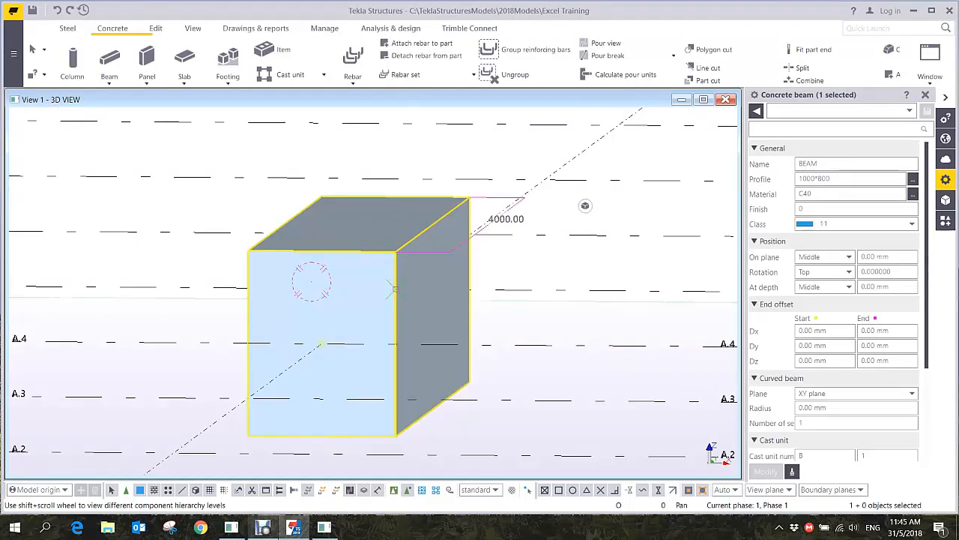
scroll(585, 205, "up", 2)
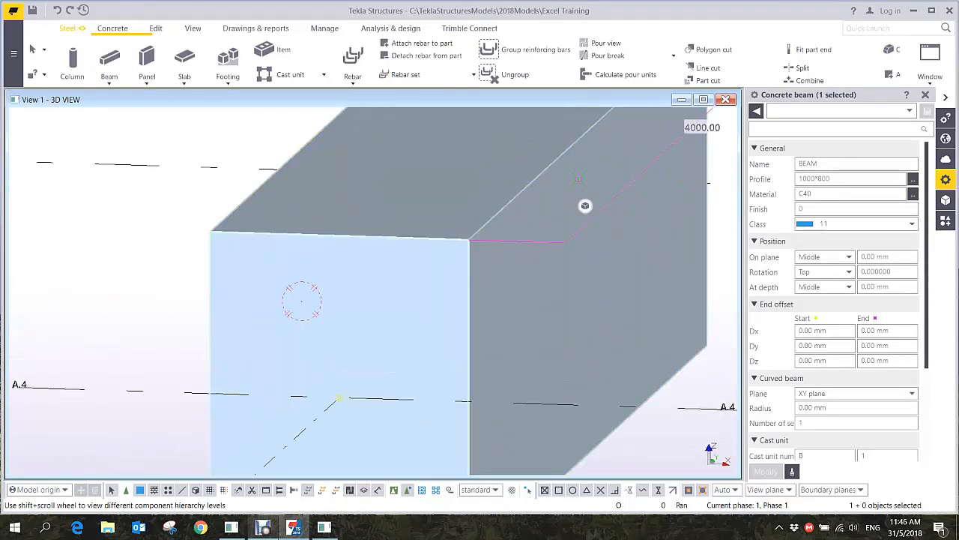
left_click(68, 29)
left_click(113, 29)
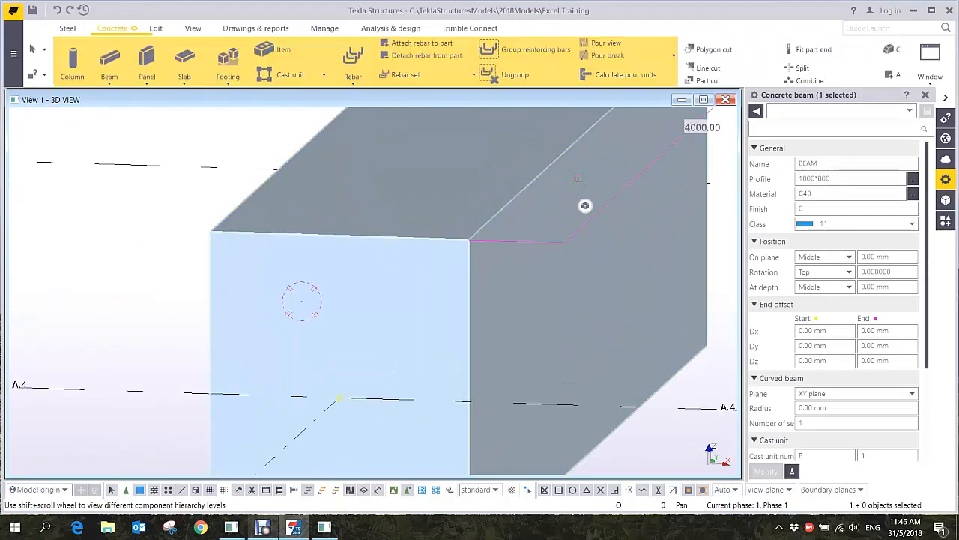
left_click(156, 28)
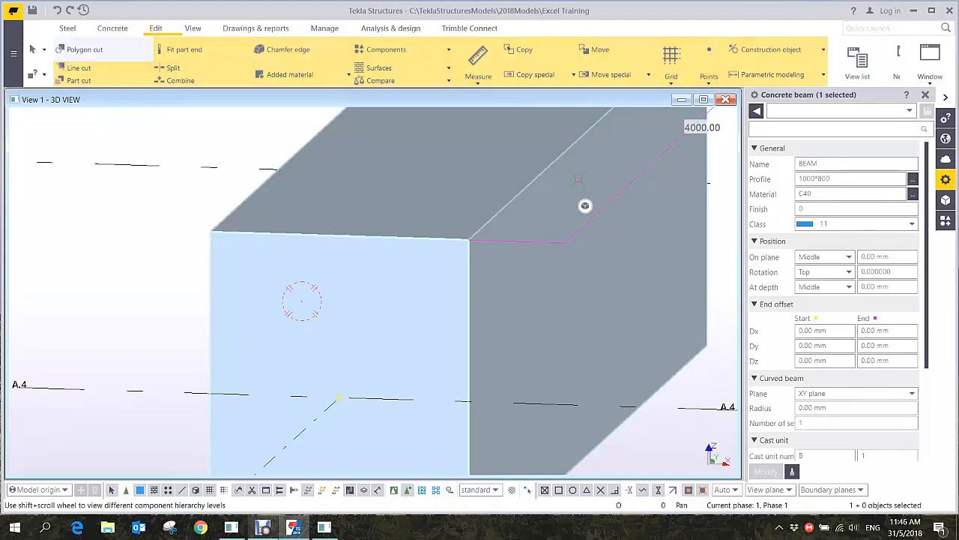
left_click(82, 50)
left_click(467, 238)
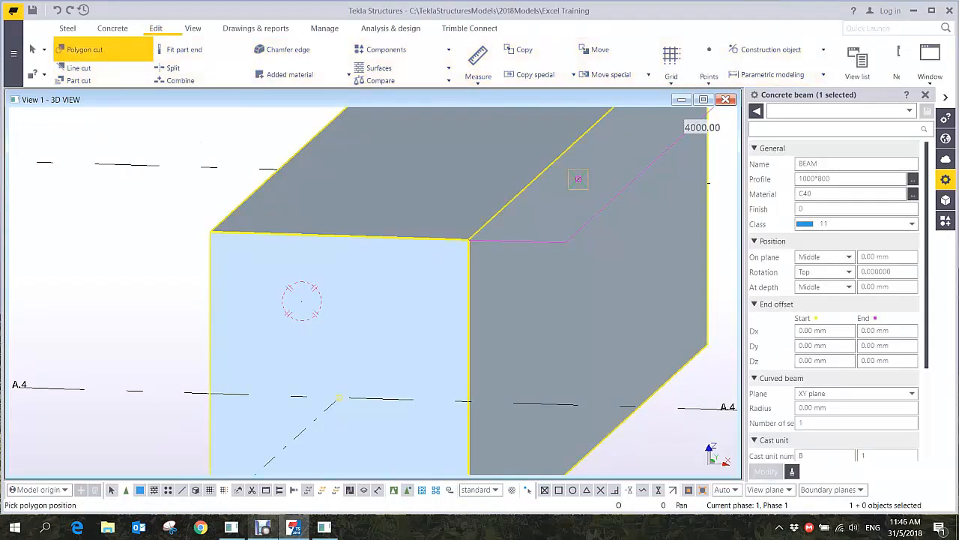
scroll(467, 238, "up", 2)
left_click(468, 237)
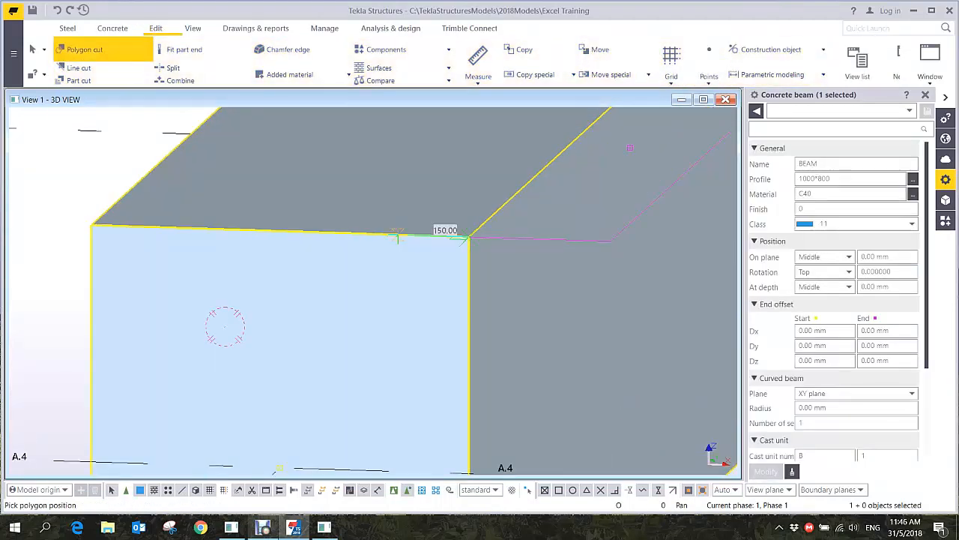
left_click(397, 237)
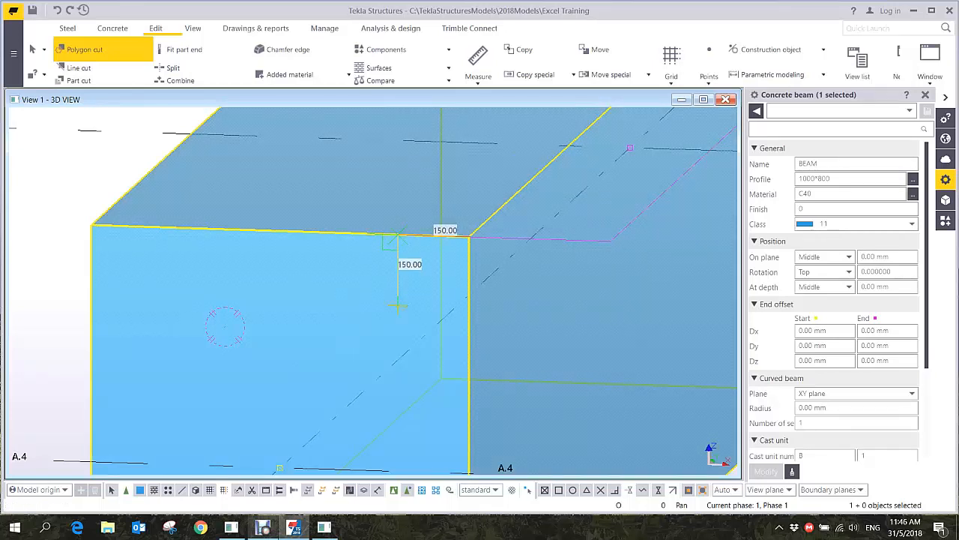
left_click(397, 305)
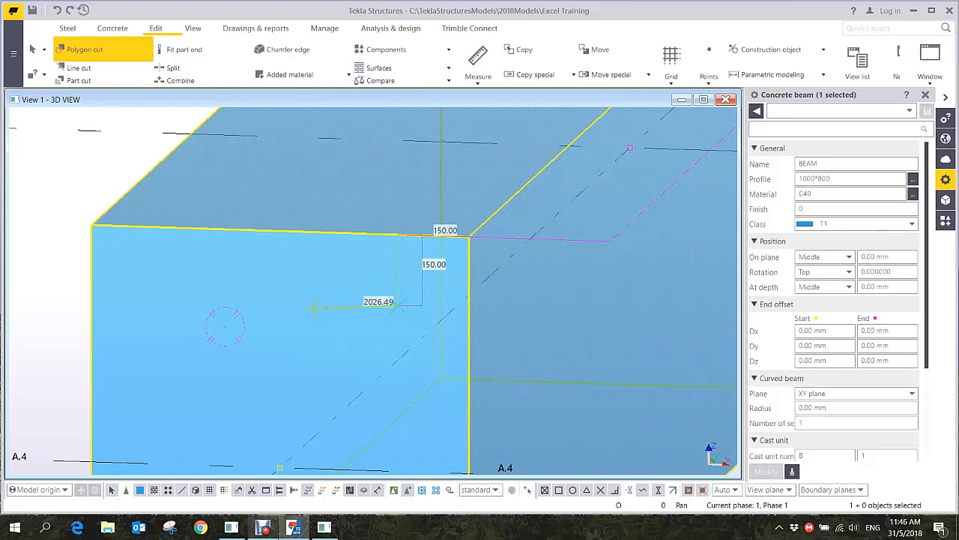
left_click(89, 298)
left_click(88, 223)
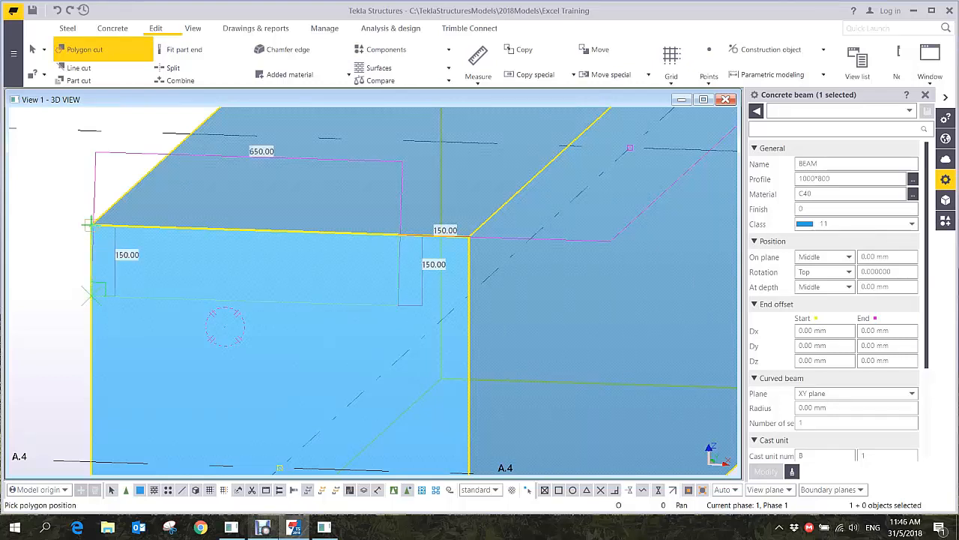
right_click(154, 178)
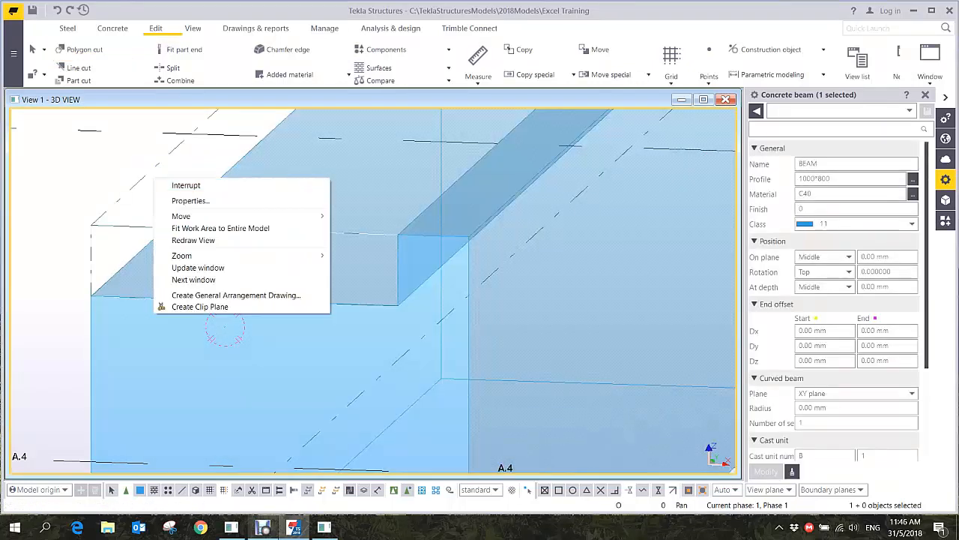
left_click(184, 185)
key("ctrl+p")
key("ctrl+p")
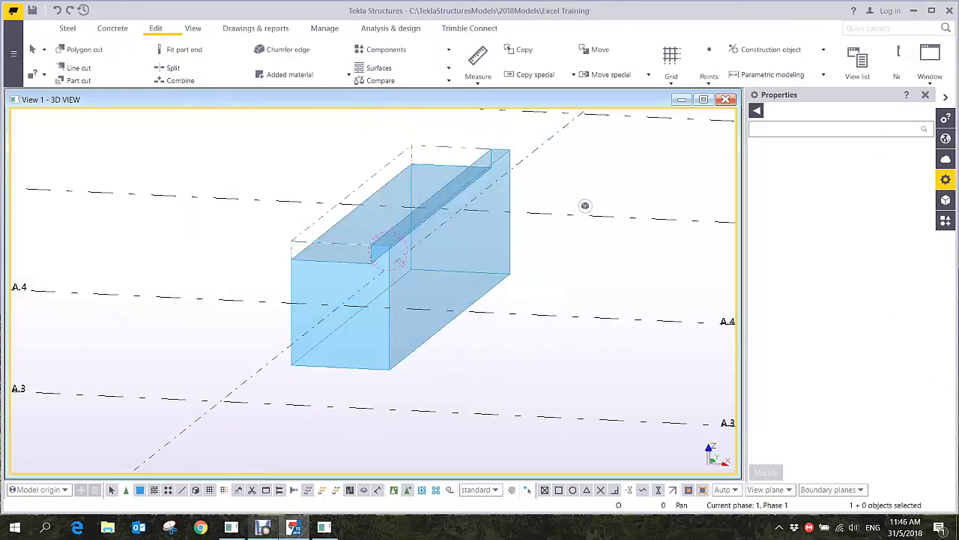
Narrow the top rebate by moving both corner points on the rim side 50 mm away from the rim
scroll(355, 259, "up", 4)
middle_click_drag(355, 259, 361, 232)
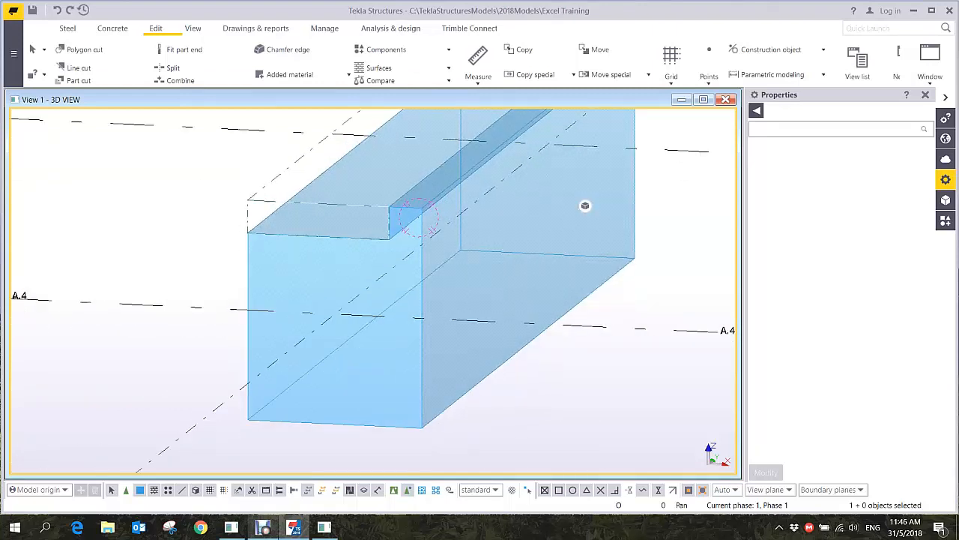
scroll(586, 206, "up", 2)
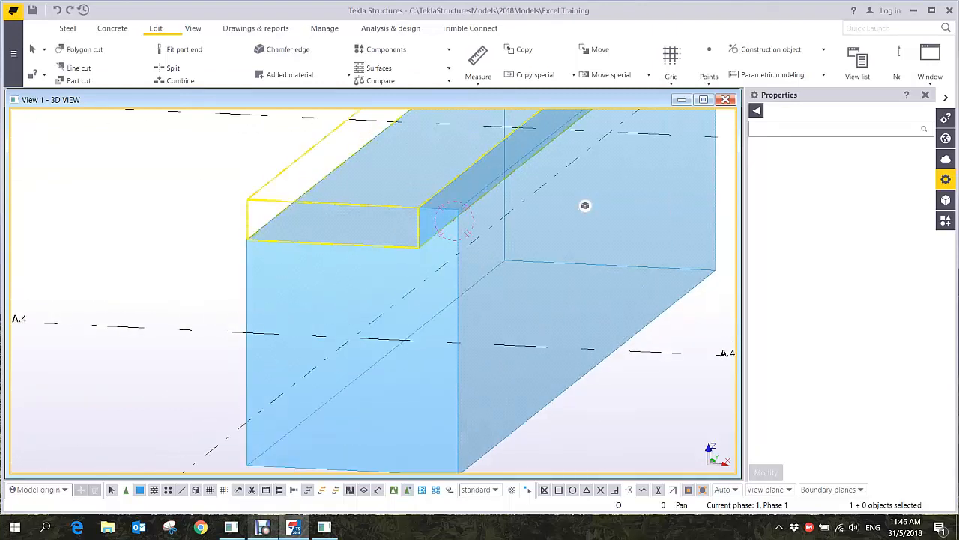
left_click(418, 225)
scroll(418, 226, "up", 1)
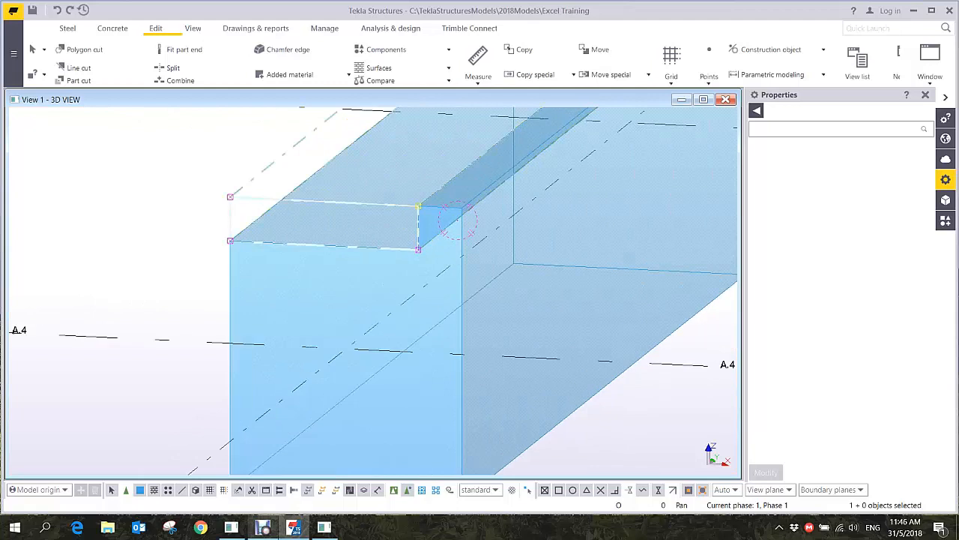
right_click(433, 240)
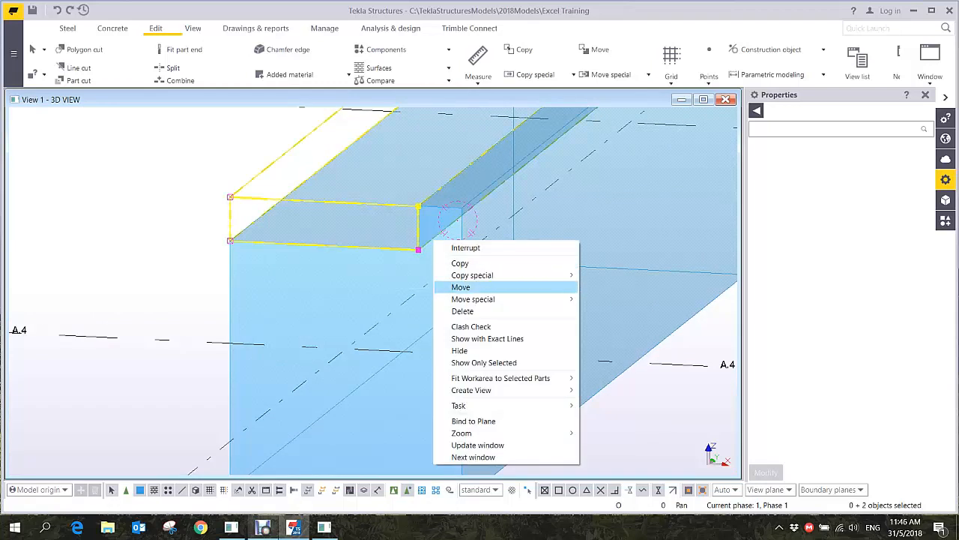
left_click(460, 287)
left_click(403, 249)
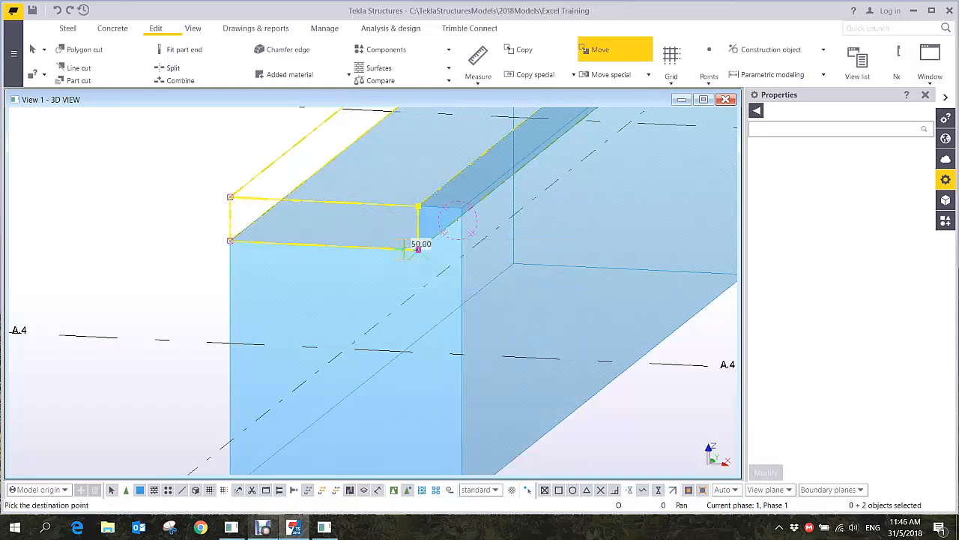
left_click(403, 250)
scroll(323, 245, "down", 3)
left_click(562, 311)
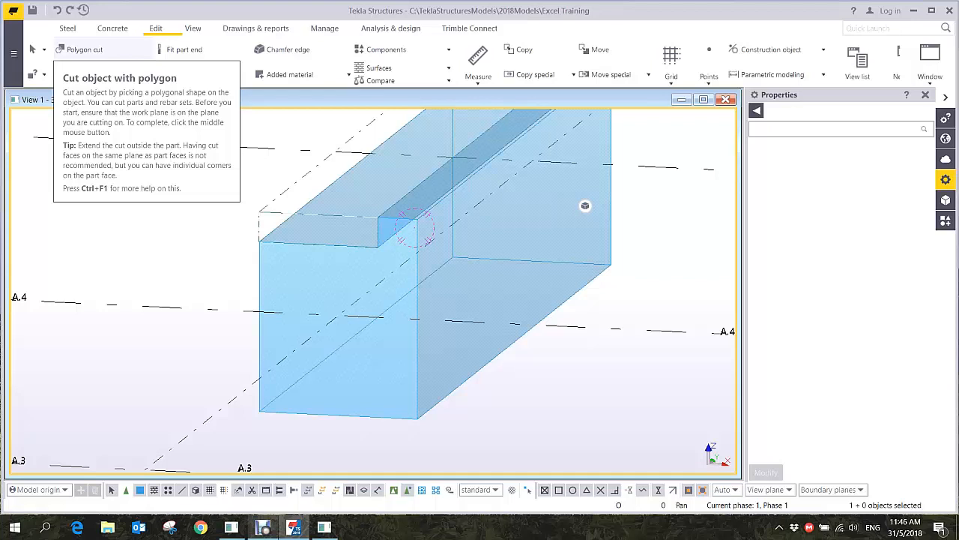
Cut a rectangular trough 650 mm deep along the beam from the rebate floor, starting at the rim's inner corner and leaving a wall opposite
left_click(85, 50)
left_click(400, 237)
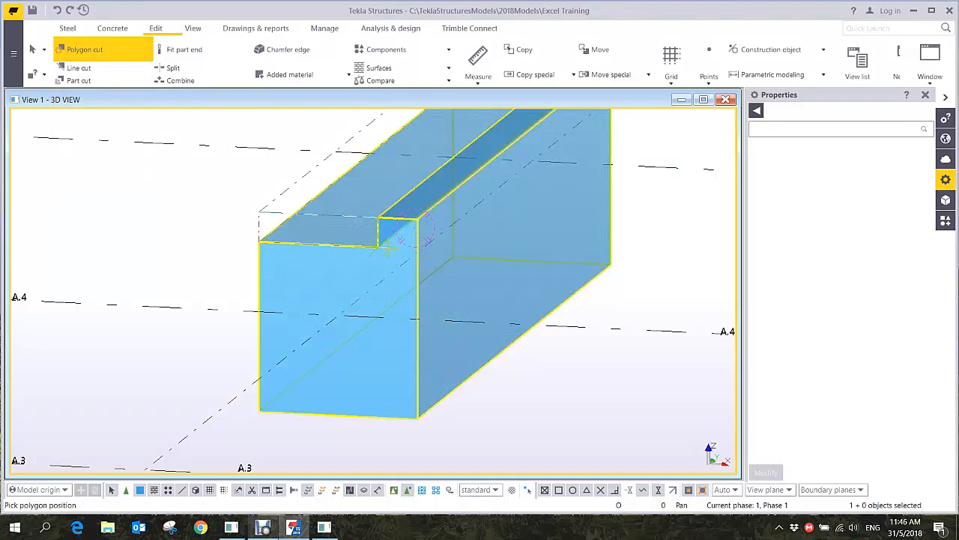
scroll(373, 248, "up", 2)
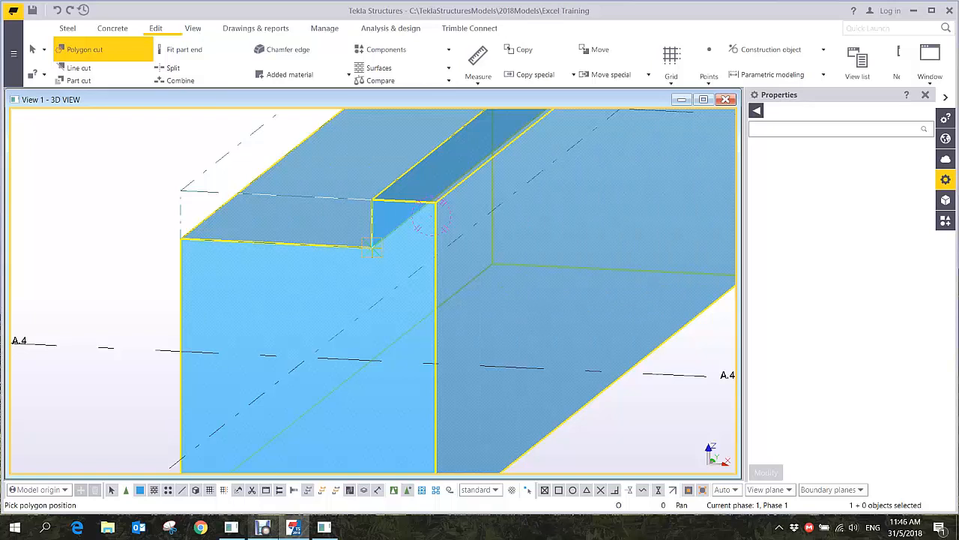
scroll(362, 351, "down", 3)
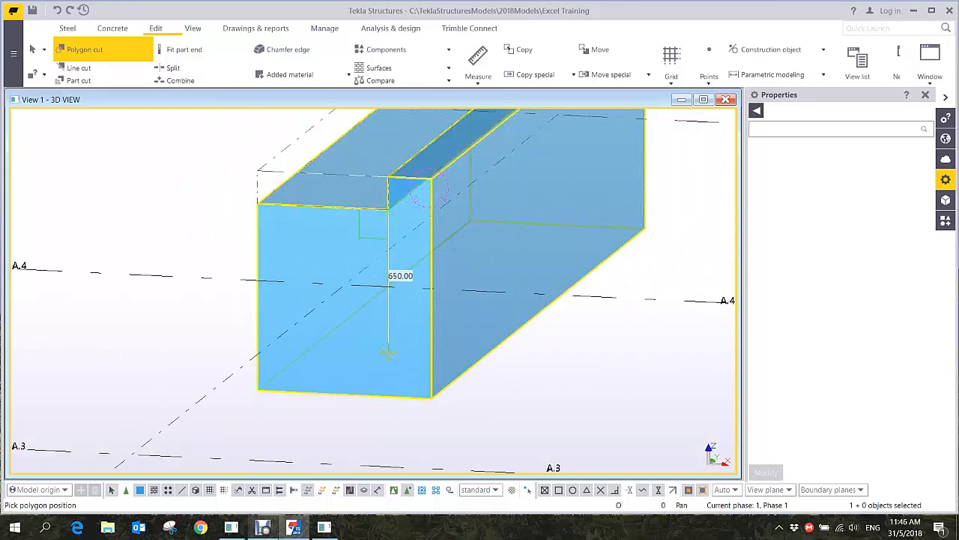
scroll(388, 352, "up", 2)
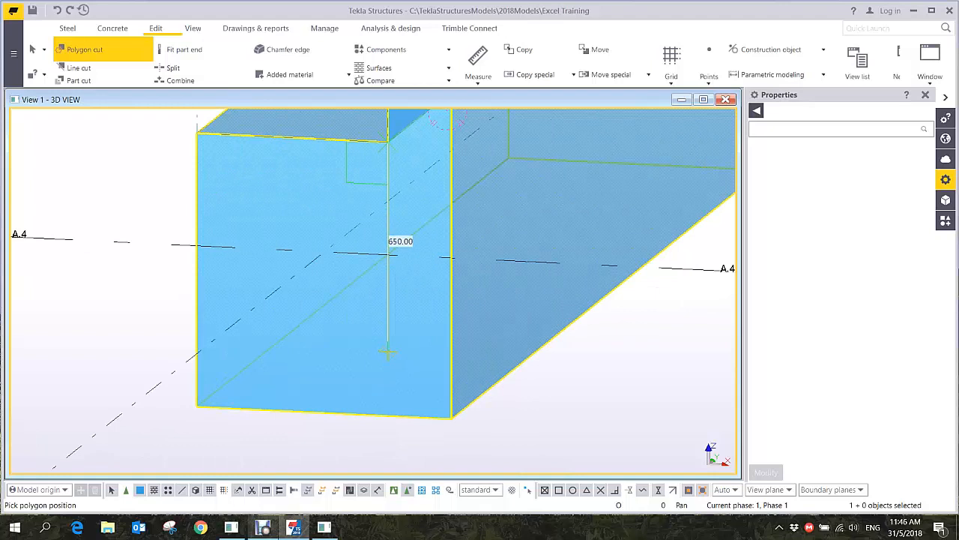
left_click(388, 352)
left_click(259, 344)
left_click(259, 141)
middle_click(354, 208)
right_click(280, 166)
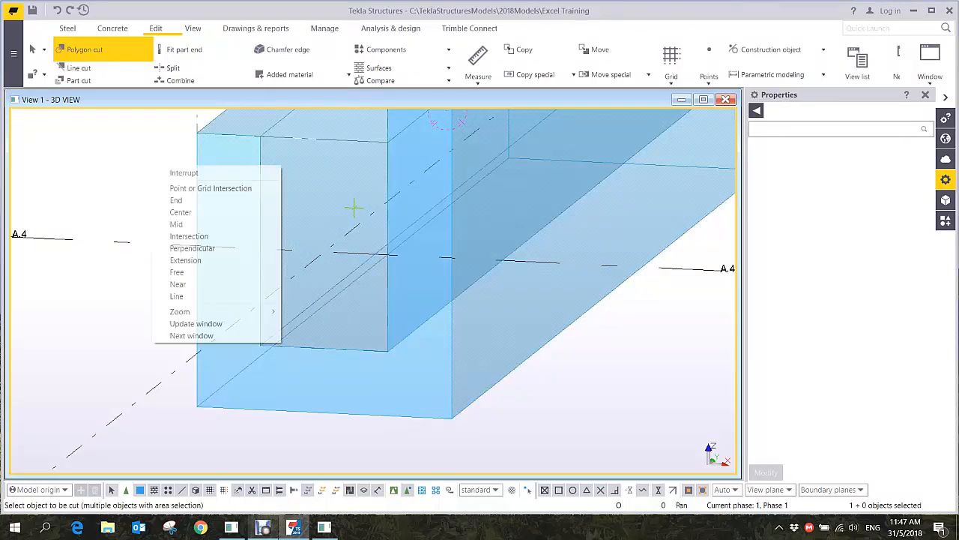
left_click(259, 174)
Taper the trough's side opposite the rim by moving its bottom corner point slightly inward
middle_click_drag(280, 218, 330, 233, "ctrl")
middle_click_drag(431, 252, 386, 331, "ctrl")
scroll(386, 331, "up", 3)
left_click(387, 355)
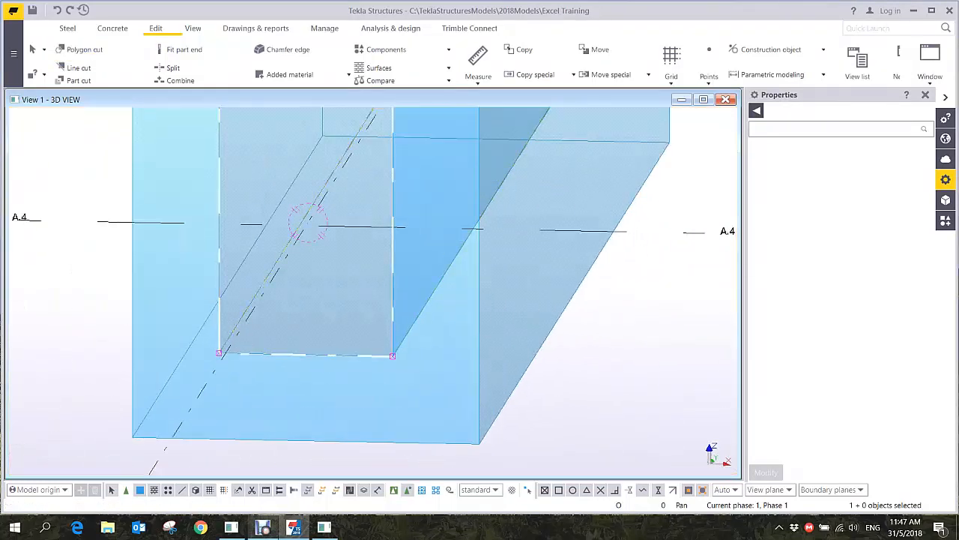
right_click(220, 141)
left_click(244, 216)
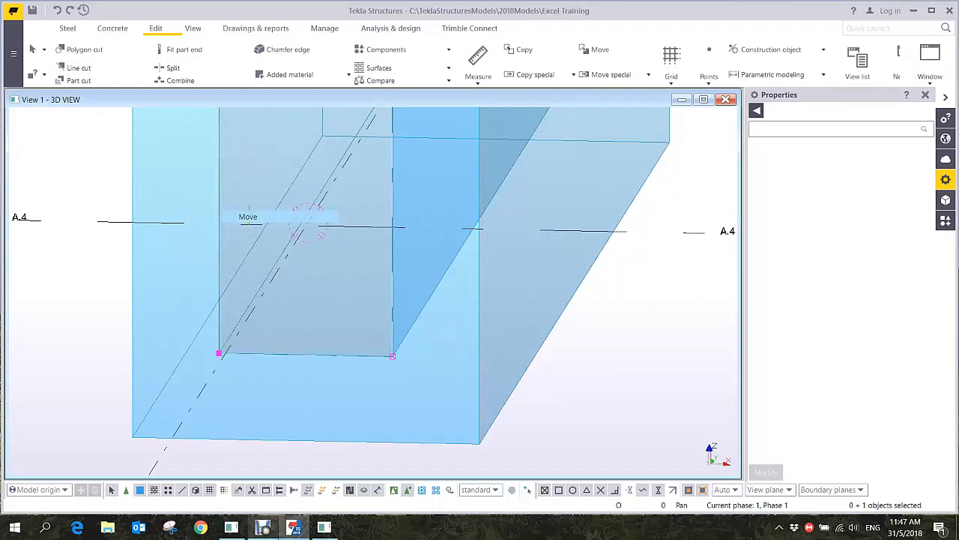
scroll(225, 329, "up", 2)
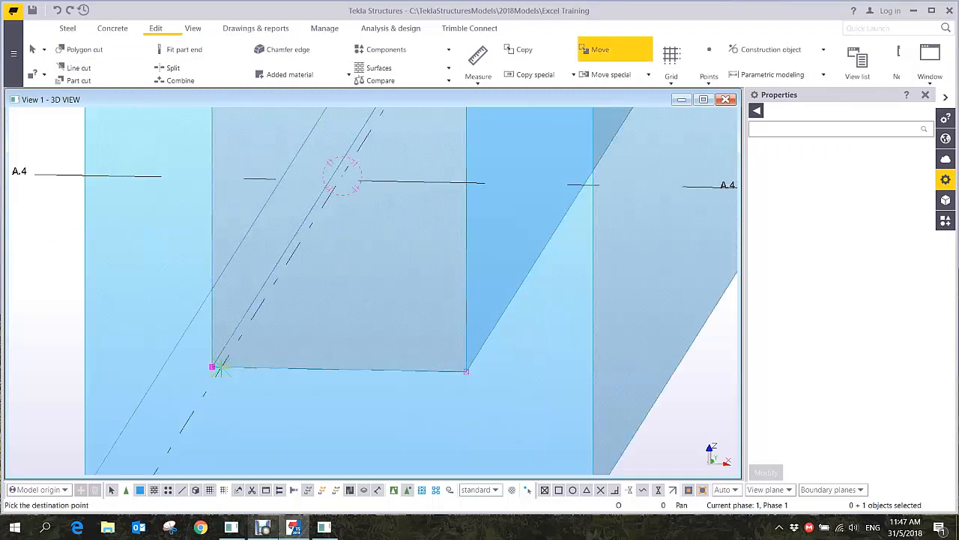
left_click(238, 367)
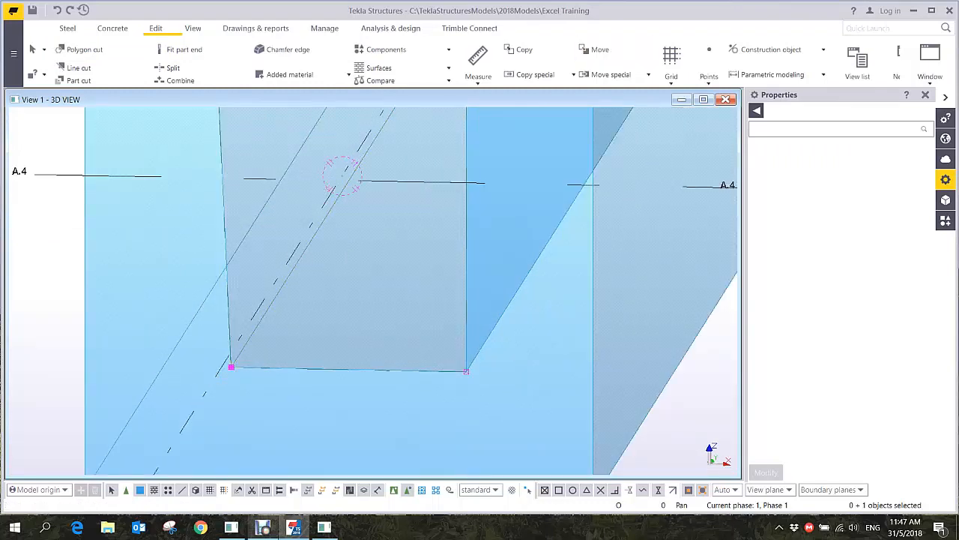
Taper the trough's rim side by moving its bottom corner point 30 mm inward
right_click(466, 371)
left_click(487, 238)
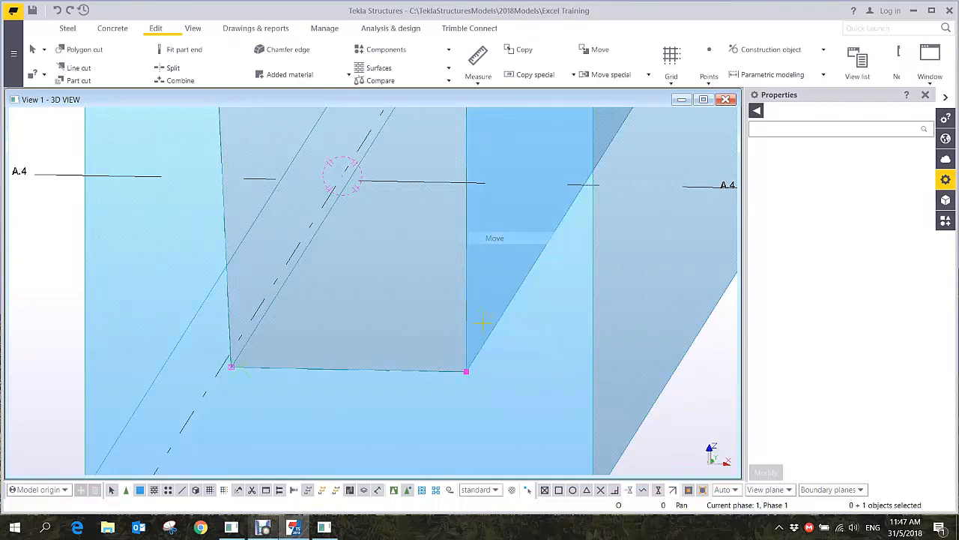
left_click(466, 371)
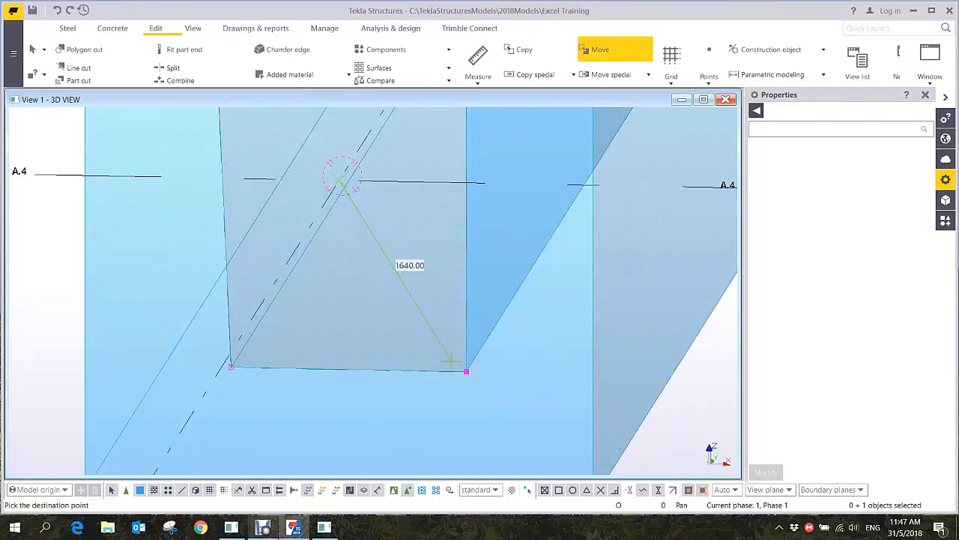
right_click(338, 223)
left_click(360, 230)
right_click(466, 369)
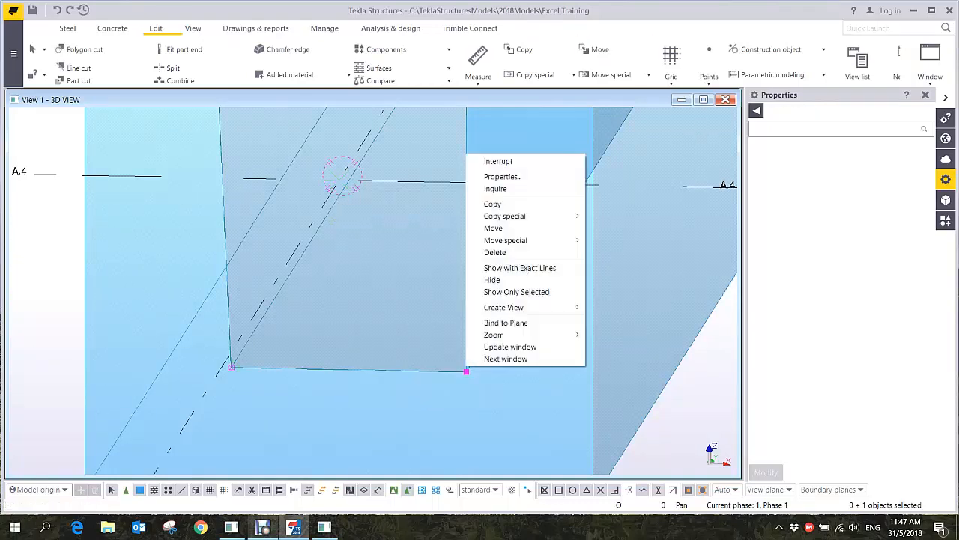
left_click(493, 228)
left_click(466, 370)
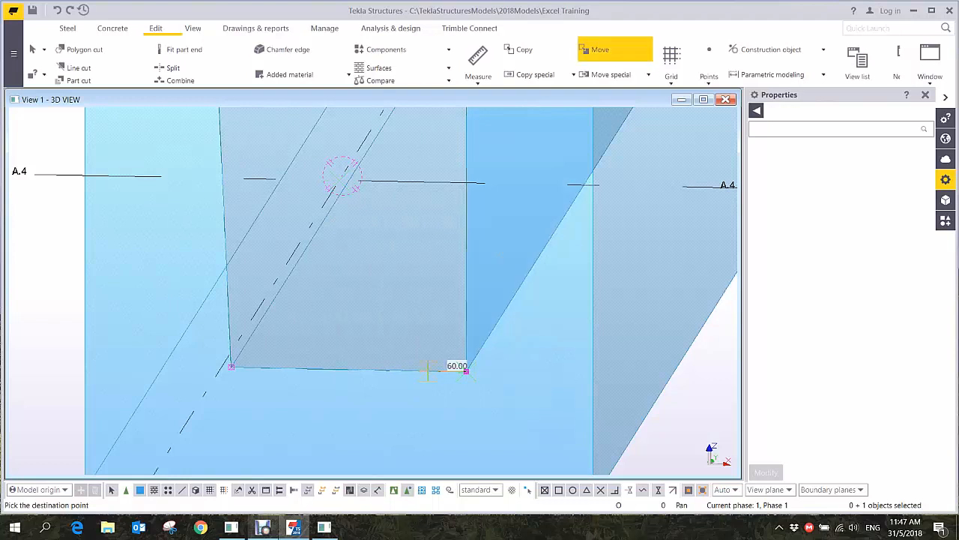
type("30")
key("Return")
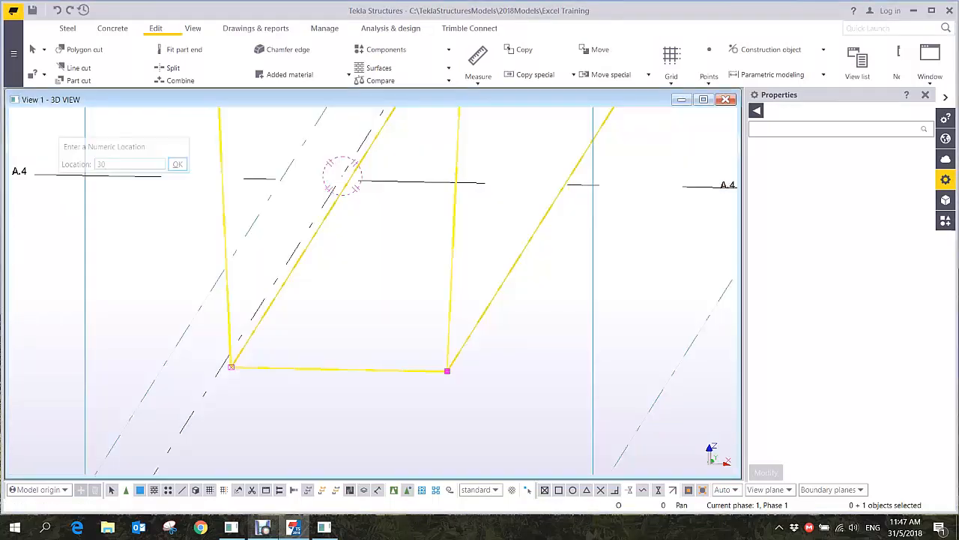
right_click(391, 268)
left_click(420, 275)
scroll(435, 319, "down", 4)
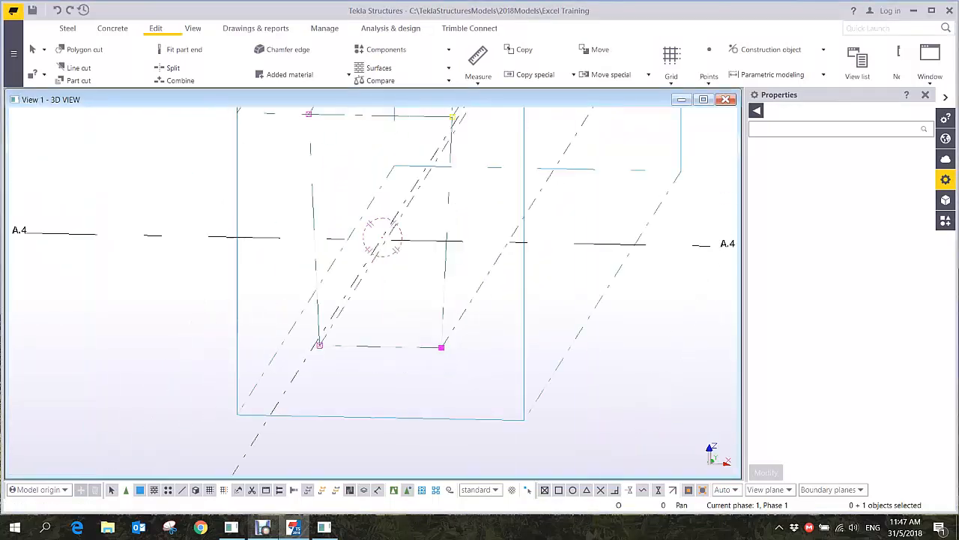
Undo the last corner-point move on the trough cut
scroll(442, 326, "up", 2)
key("ctrl+z")
scroll(449, 315, "down", 4)
middle_click_drag(450, 315, 390, 315, "ctrl")
middle_click_drag(539, 305, 574, 297, "ctrl")
scroll(465, 295, "down", 2)
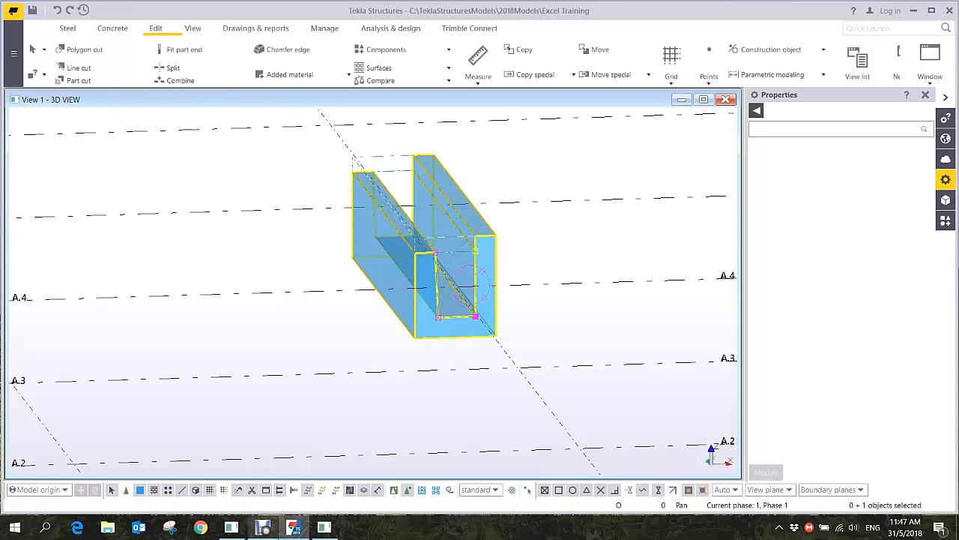
Create a 3D part view of the planter beam
left_click(412, 200)
right_click(412, 200)
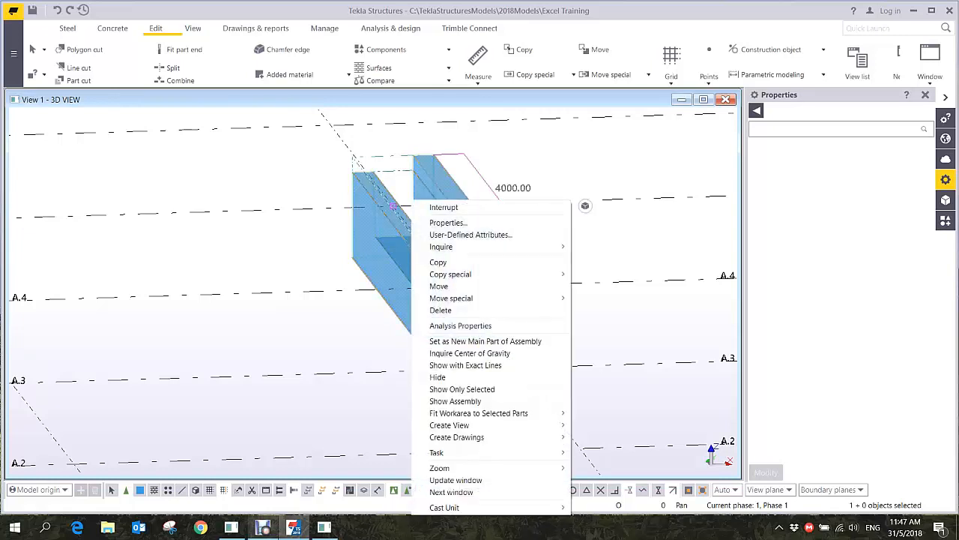
mouse_move(450, 425)
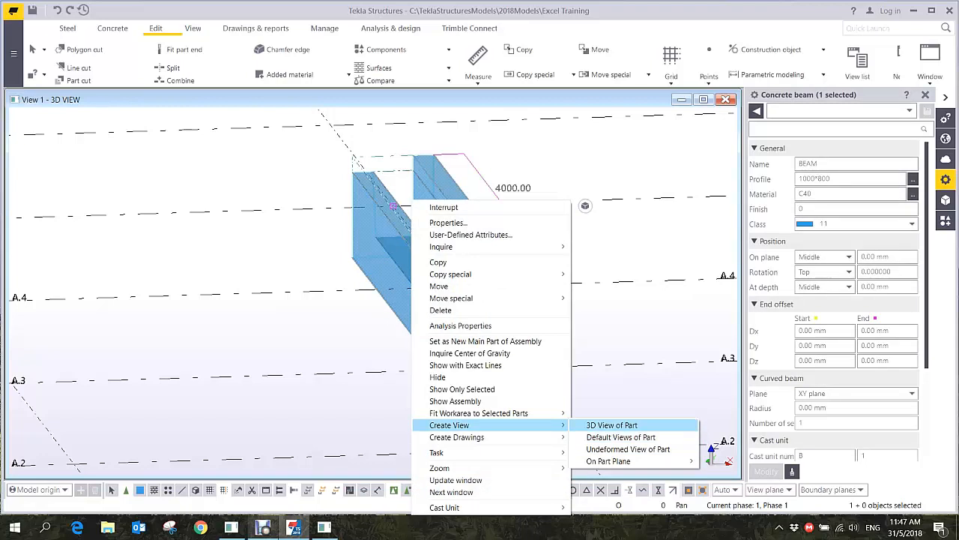
left_click(612, 425)
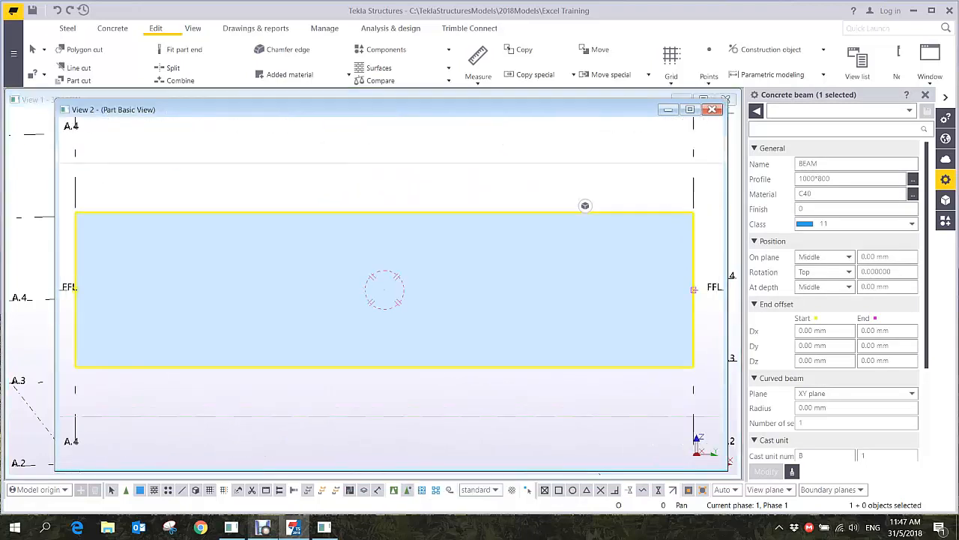
scroll(517, 313, "down", 2)
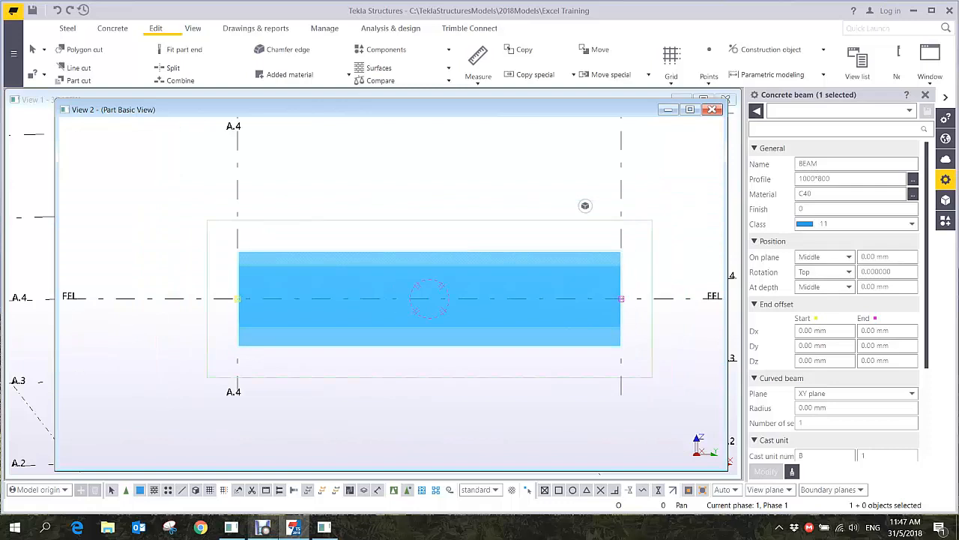
Turn on the visibility of cuts and added material in the model for the part view
double_click(517, 398)
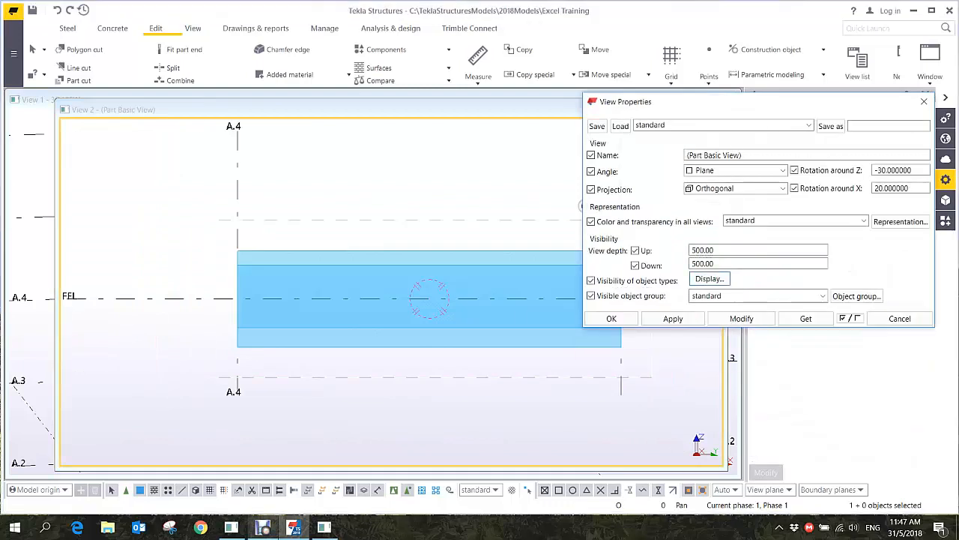
left_click(709, 278)
left_click(661, 381)
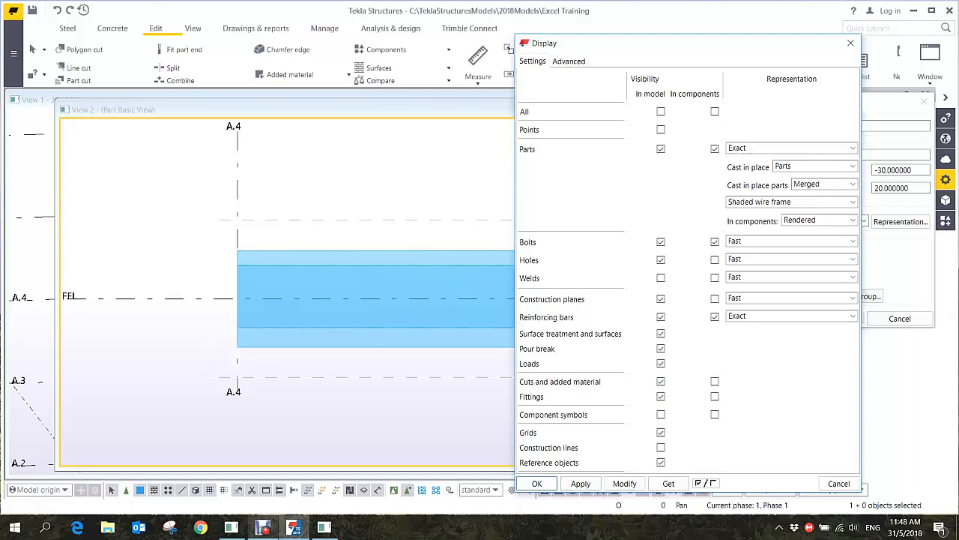
left_click(538, 483)
left_click(612, 319)
scroll(572, 289, "up", 4)
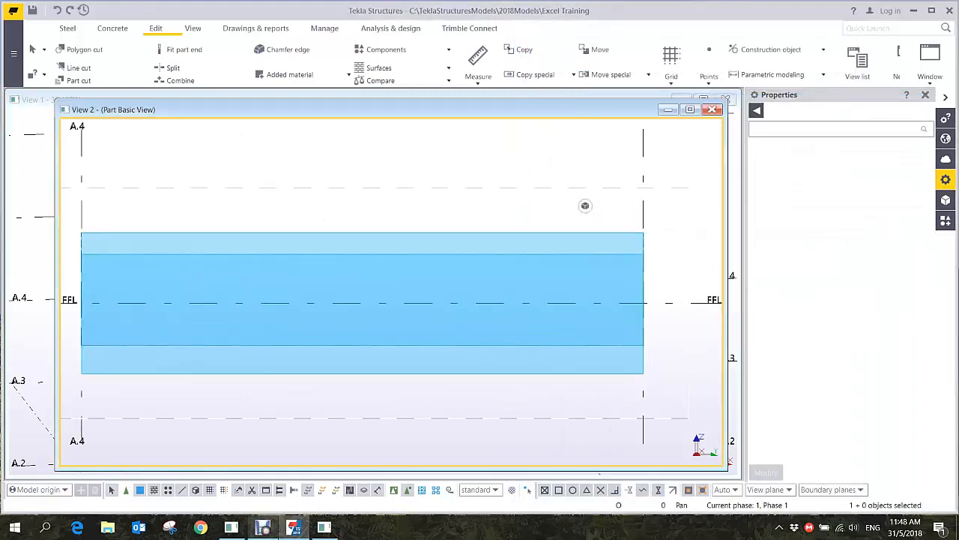
Trim the trough cut with a slanted line cut near the beam's start on grid A.4, leaving a tapered end wall
left_click(572, 290)
middle_click_drag(572, 274, 531, 296, "ctrl")
key("ctrl+p")
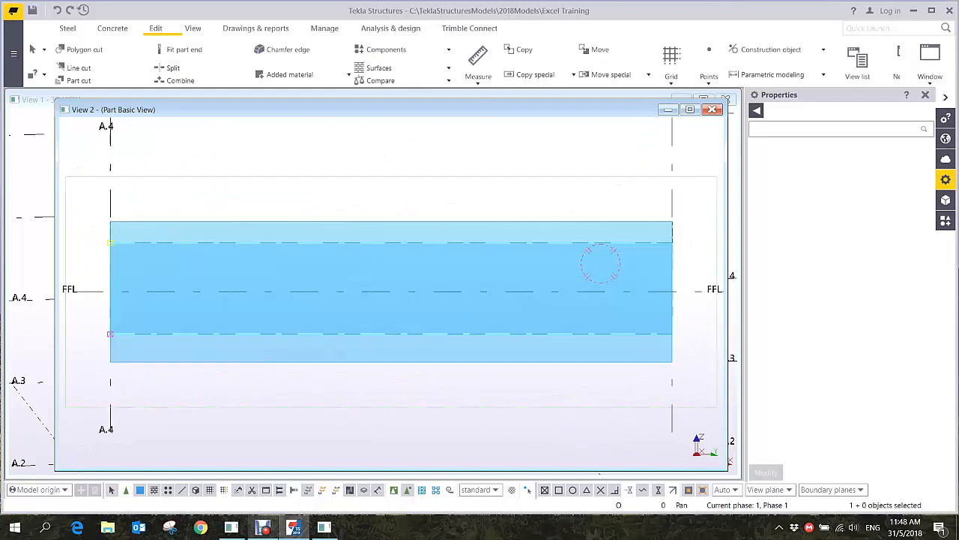
scroll(86, 296, "up", 3)
middle_click_drag(85, 296, 212, 293)
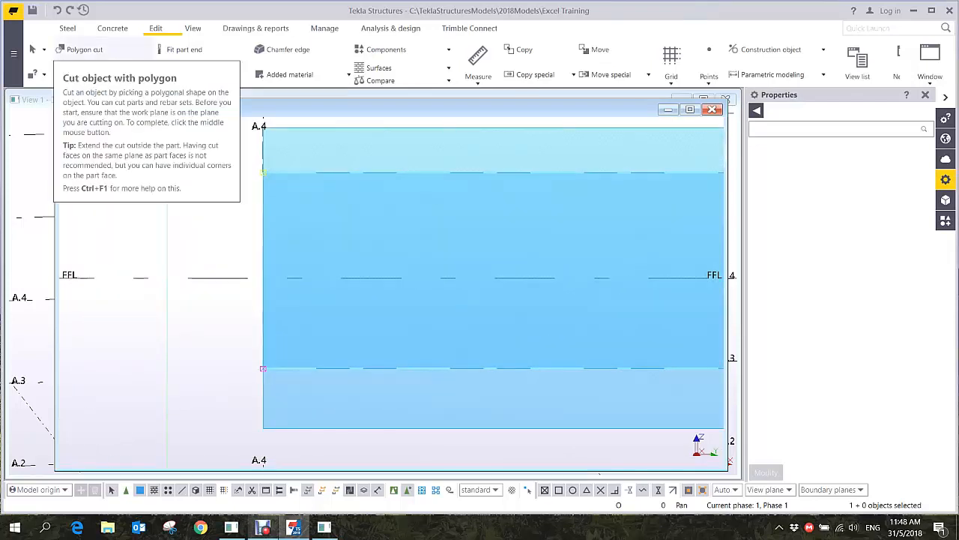
left_click(78, 67)
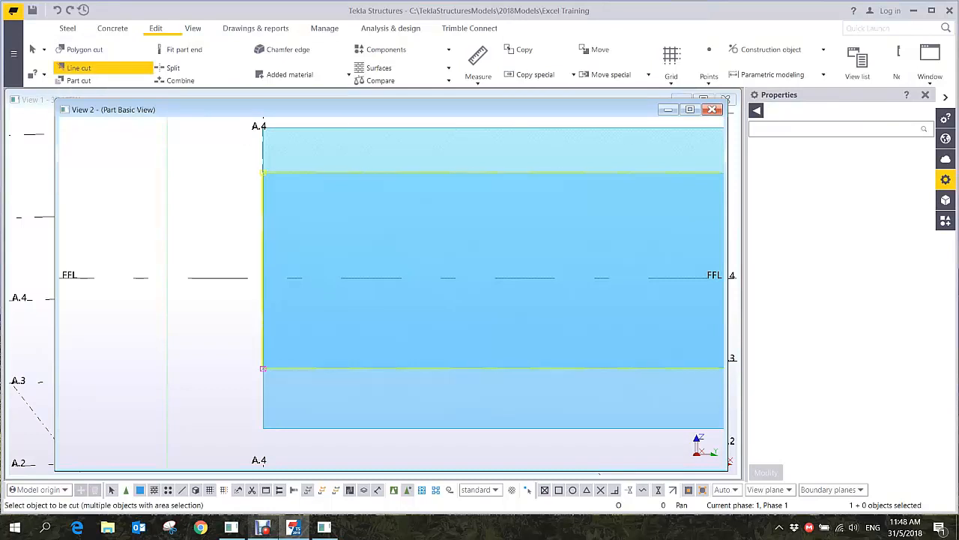
left_click(262, 368)
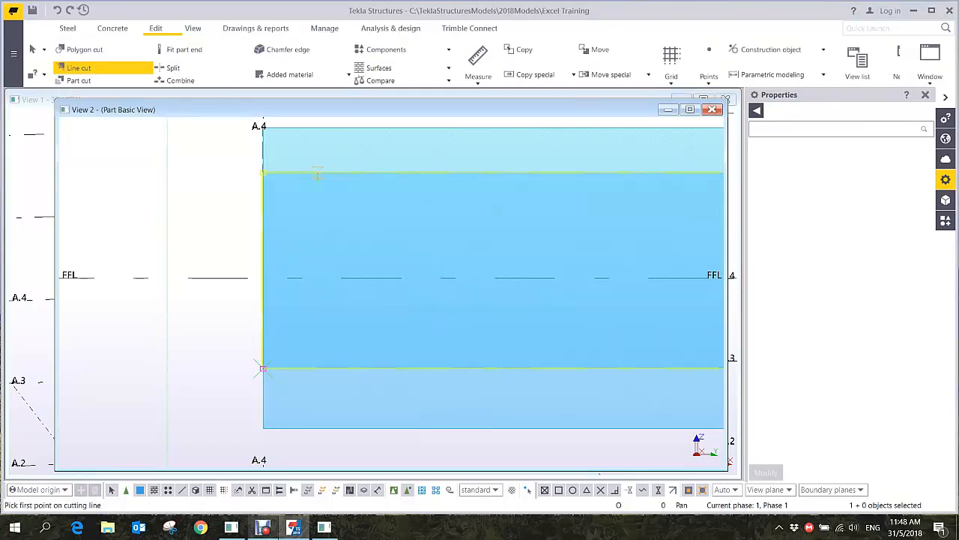
left_click(340, 368)
left_click(209, 345)
Trim the trough cut's opposite end with a mirrored slanted line cut, leaving a second tapered end wall
scroll(172, 342, "down", 3)
middle_click_drag(707, 284, 504, 234)
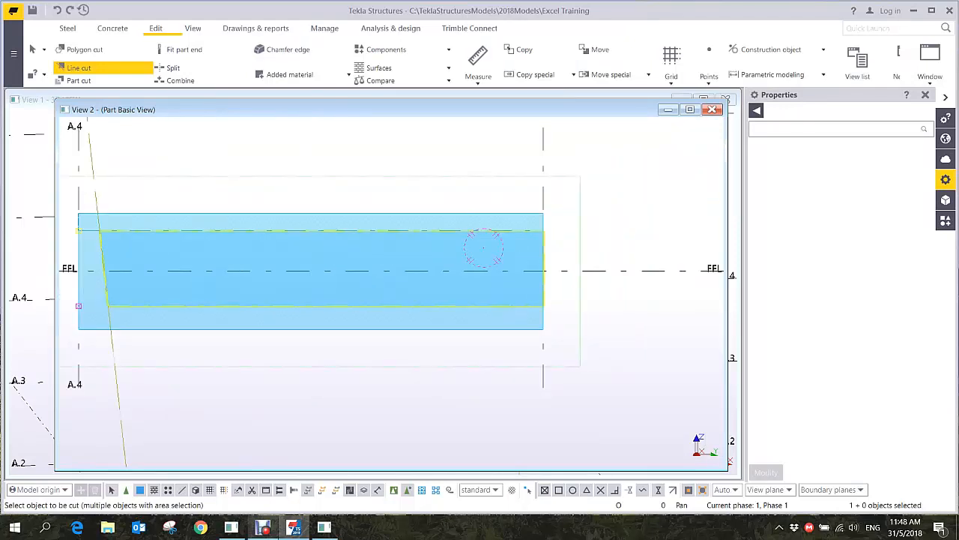
left_click(484, 249)
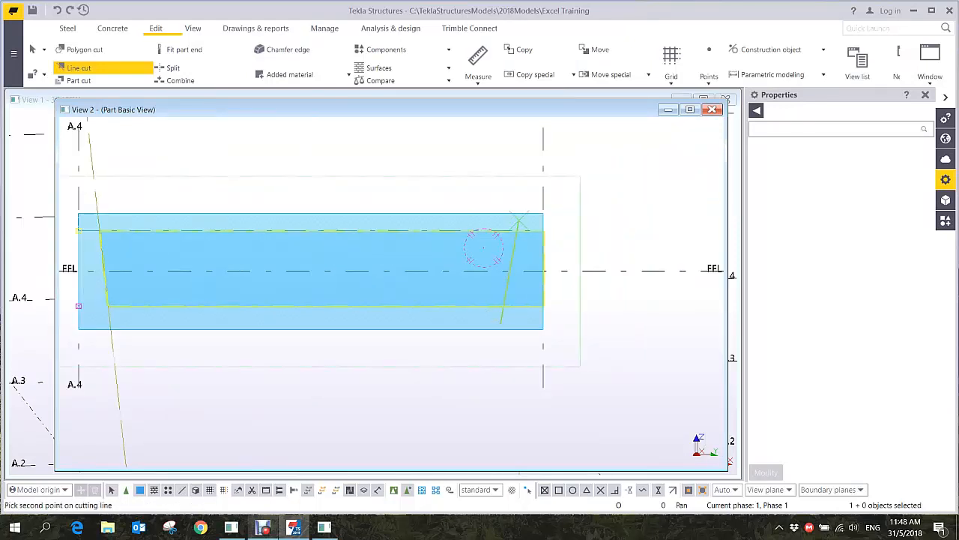
left_click(505, 322)
left_click(574, 178)
right_click(574, 176)
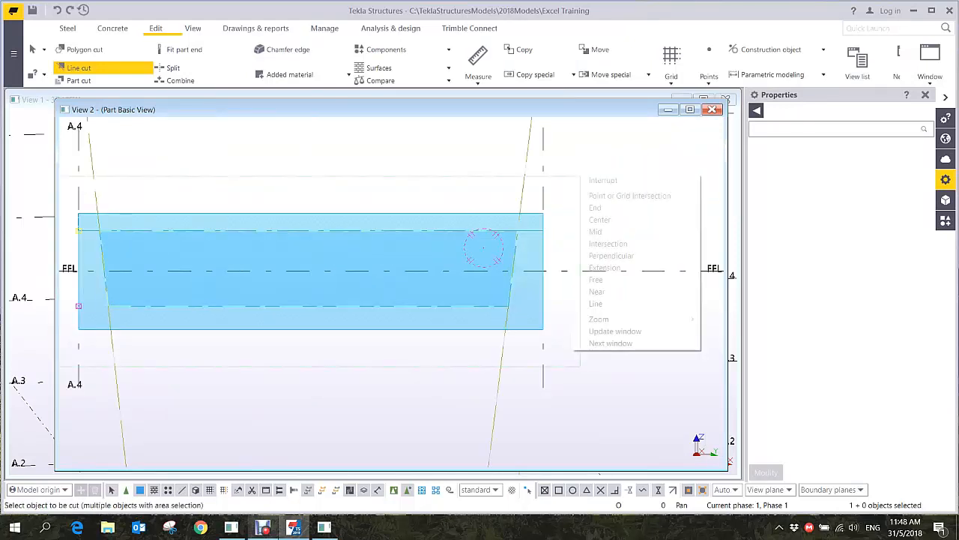
left_click(592, 181)
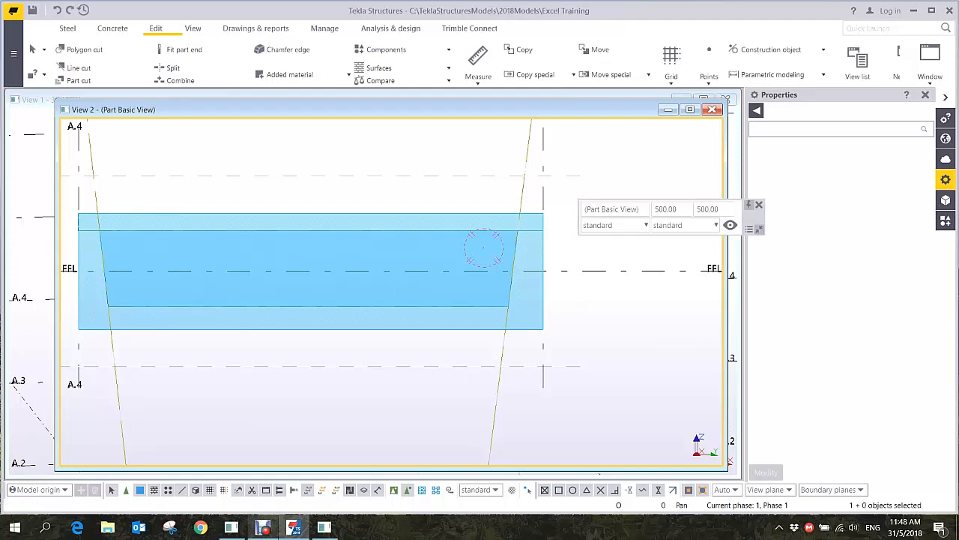
Examine the enclosed trough from above and the planter beam's underside
middle_click_drag(414, 262, 517, 309, "ctrl")
middle_click_drag(434, 302, 486, 279, "ctrl")
mouse_move(418, 335)
middle_mouse_down("ctrl")
mouse_move(472, 322)
mouse_move(421, 335)
middle_mouse_up("ctrl")
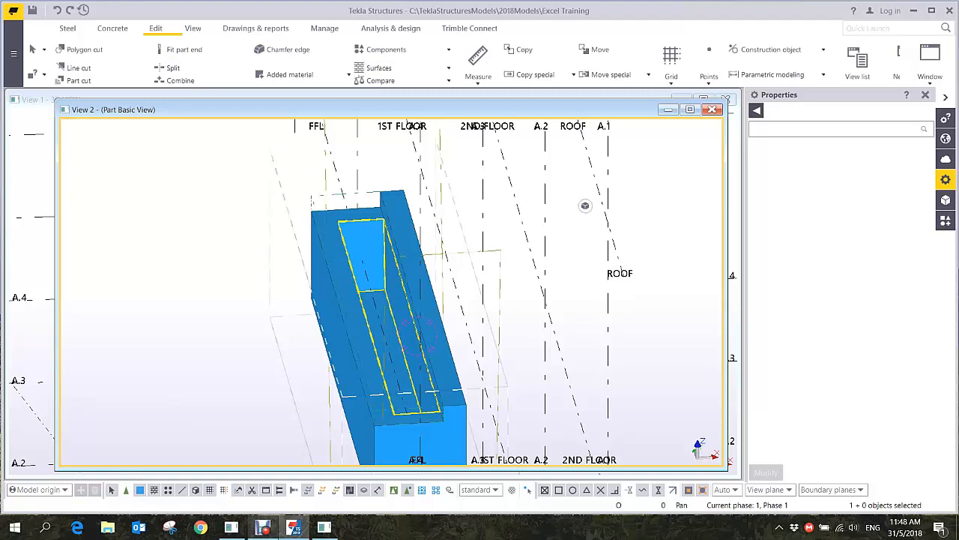
scroll(424, 340, "down", 3)
middle_click_drag(435, 411, 323, 361, "ctrl")
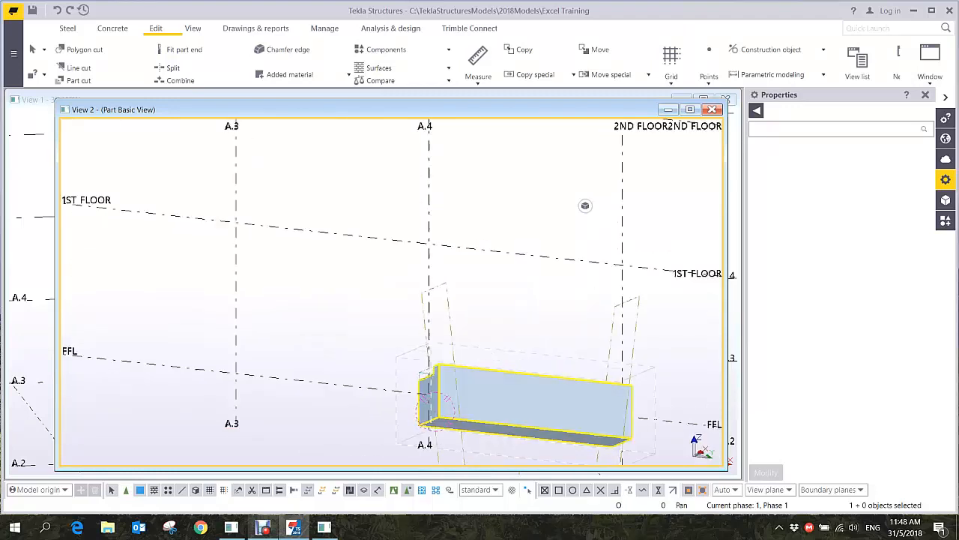
middle_click_drag(455, 454, 442, 320)
scroll(442, 320, "up", 3)
middle_click_drag(432, 270, 452, 217, "ctrl")
scroll(452, 217, "up", 2)
middle_click_drag(418, 308, 405, 212, "ctrl")
scroll(404, 212, "down", 3)
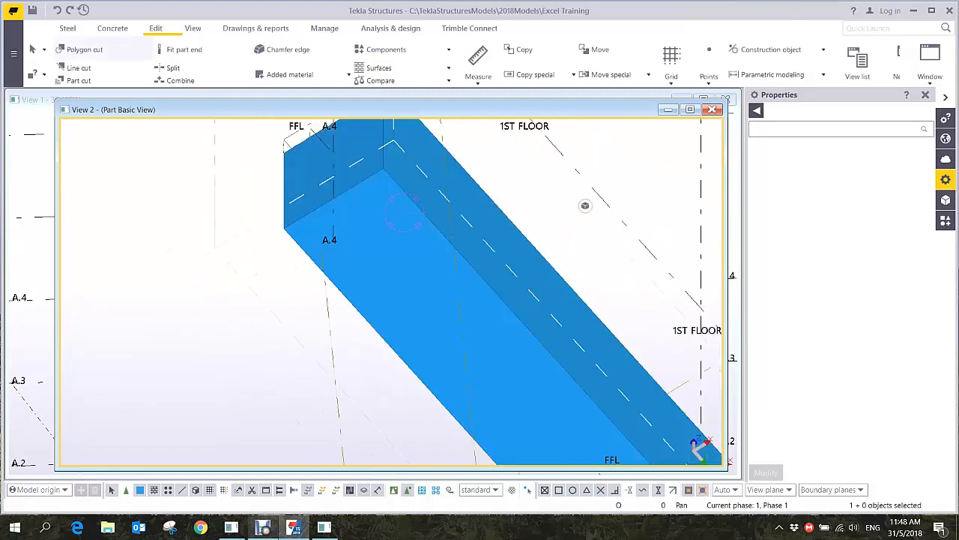
Start a concrete polybeam with profile 40*40 and the depth position Middle
left_click(112, 28)
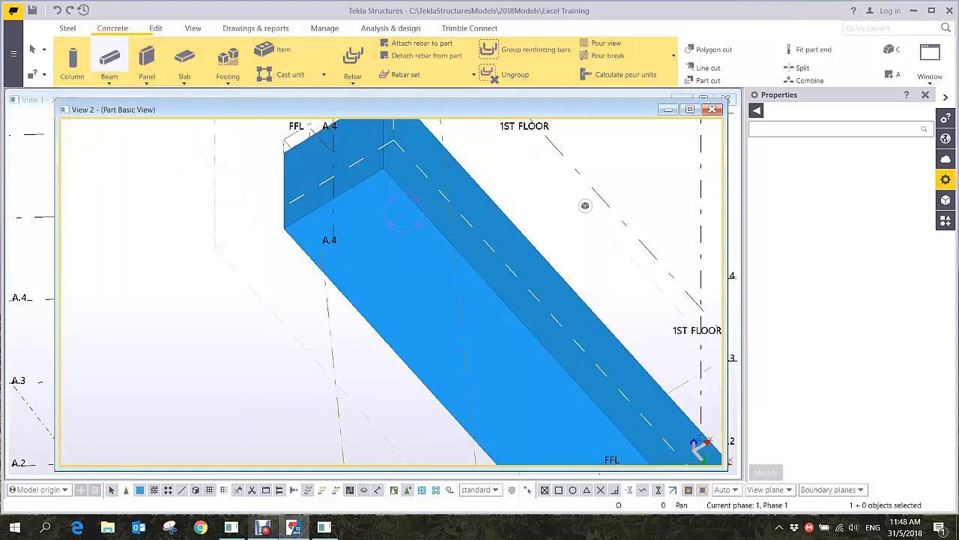
left_click(109, 57)
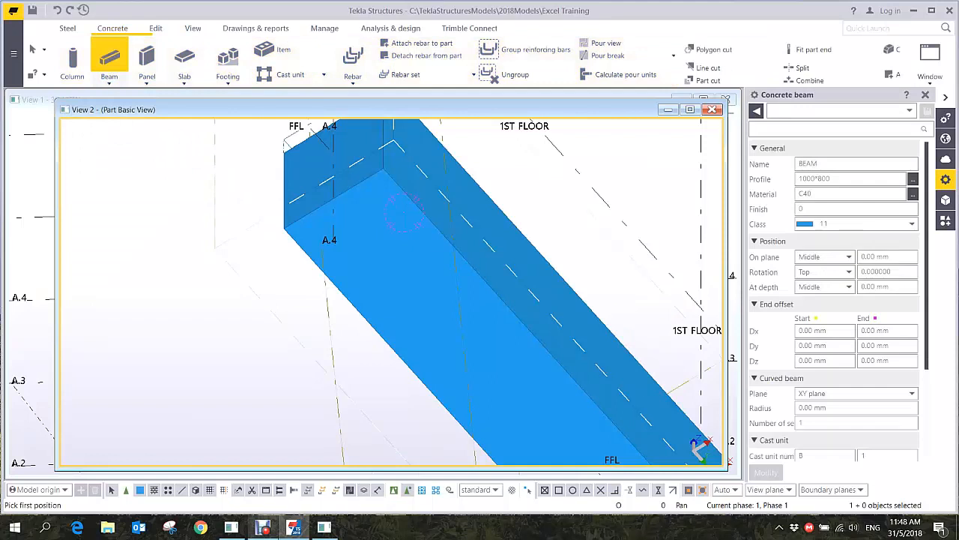
left_click(109, 79)
left_click(117, 125)
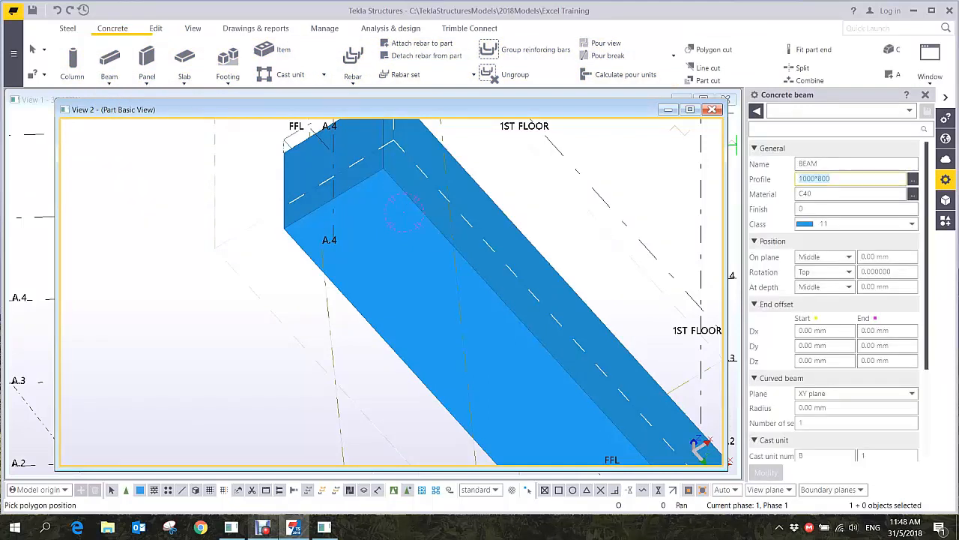
type("40*40")
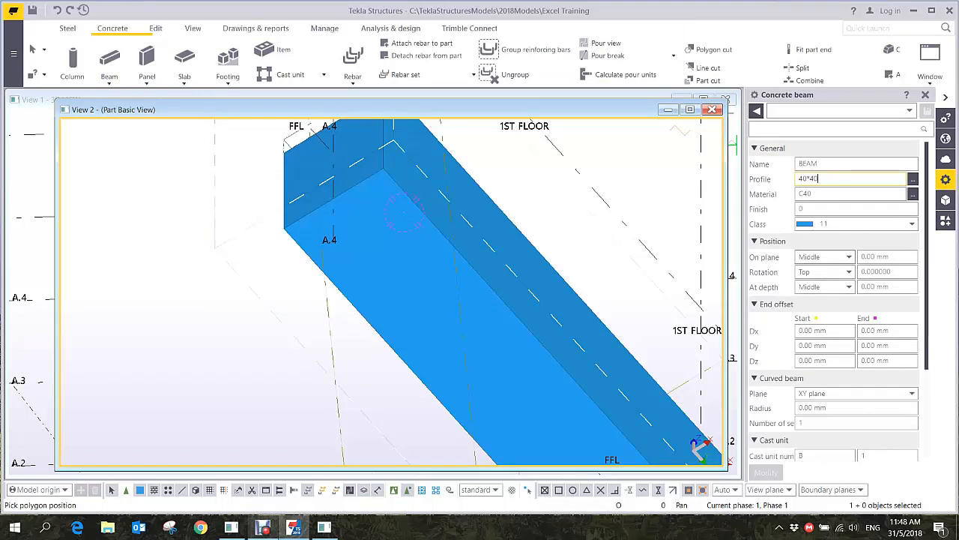
left_click(849, 287)
left_click(816, 298)
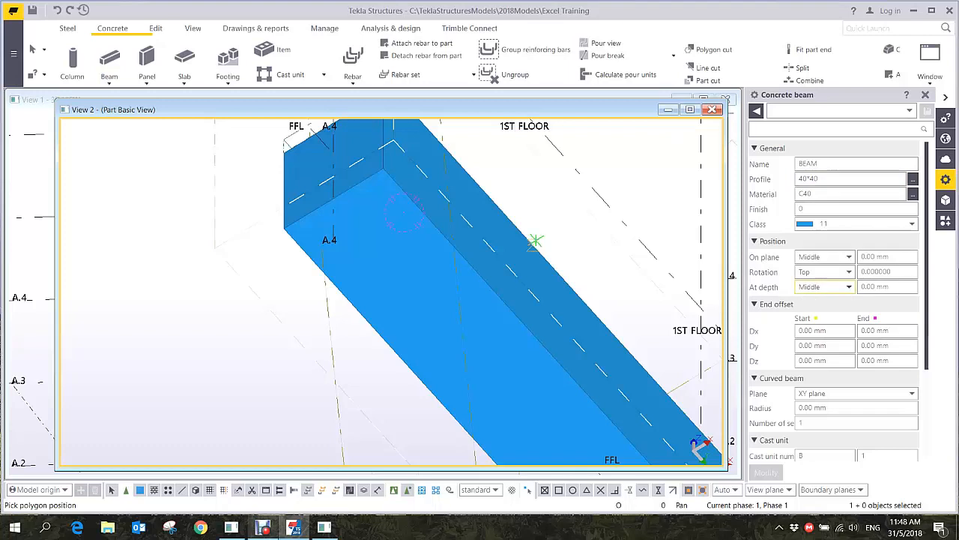
Draw the polybeam as a U on the planter's bottom face, with a 3550 mm run between two 600 mm legs
scroll(376, 190, "up", 2)
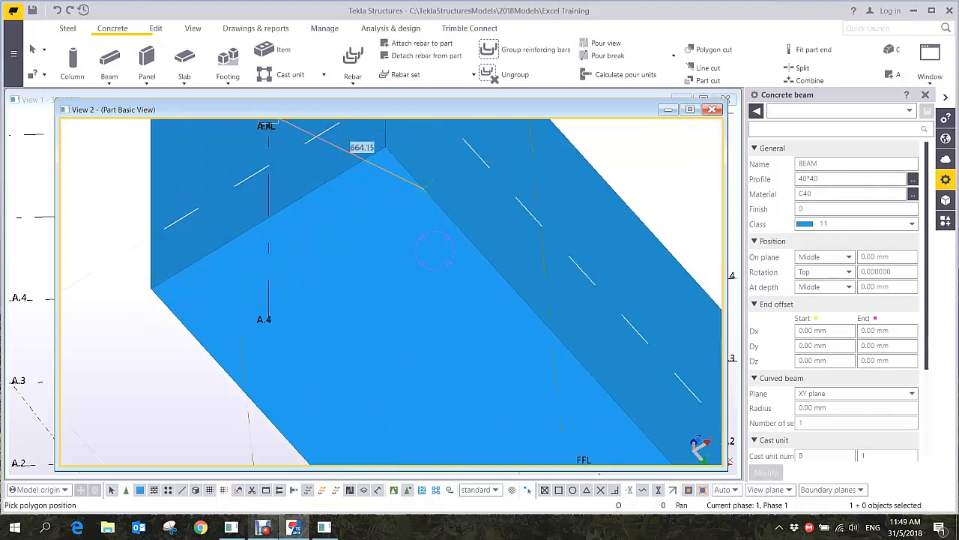
key("ctrl+2")
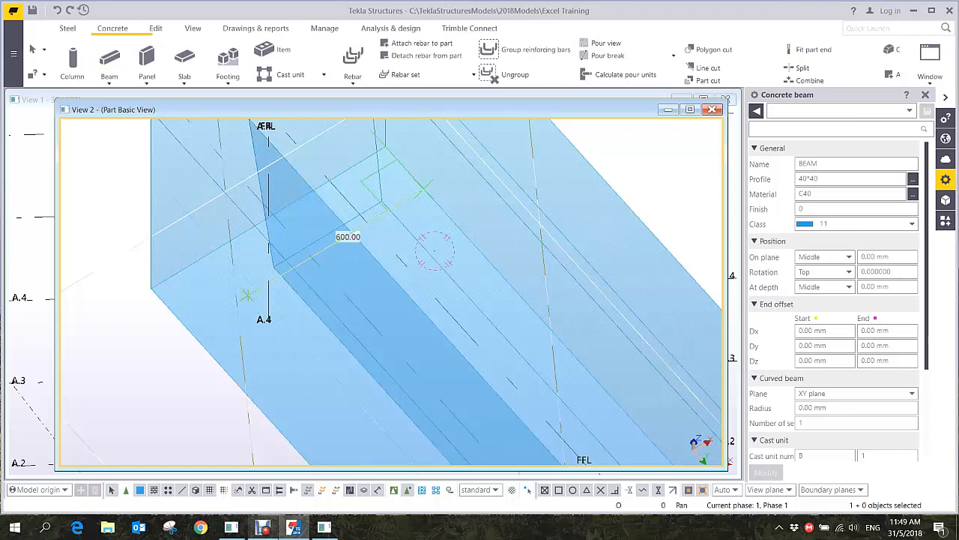
left_click(247, 294)
middle_click_drag(340, 377, 246, 268)
scroll(249, 269, "down", 3)
middle_click_drag(361, 367, 168, 147)
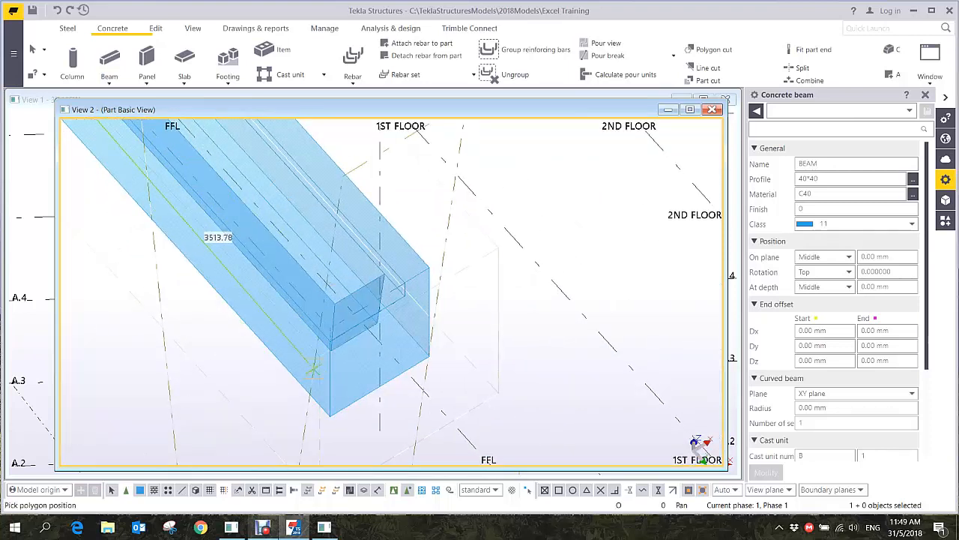
scroll(332, 377, "up", 4)
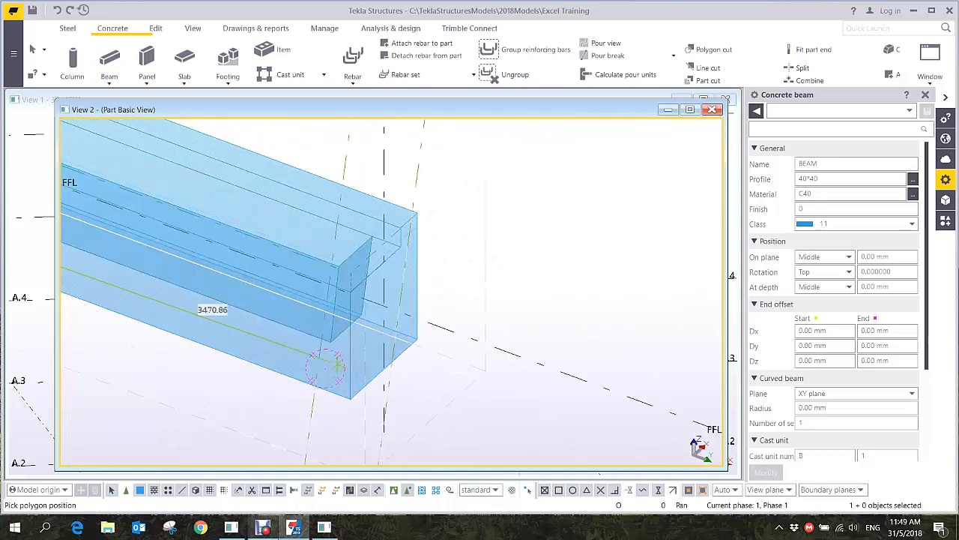
left_click(330, 370)
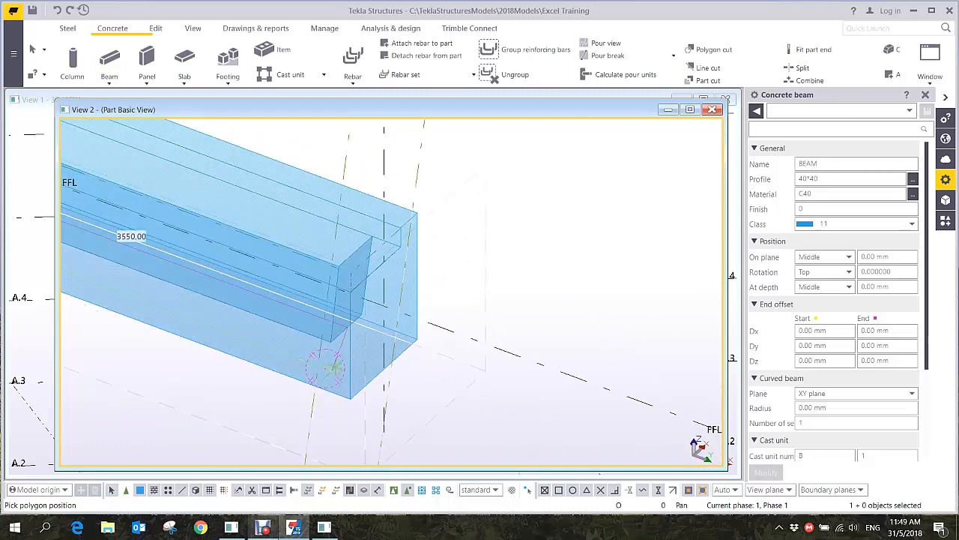
scroll(377, 323, "up", 2)
scroll(381, 321, "up", 1)
left_click(386, 327)
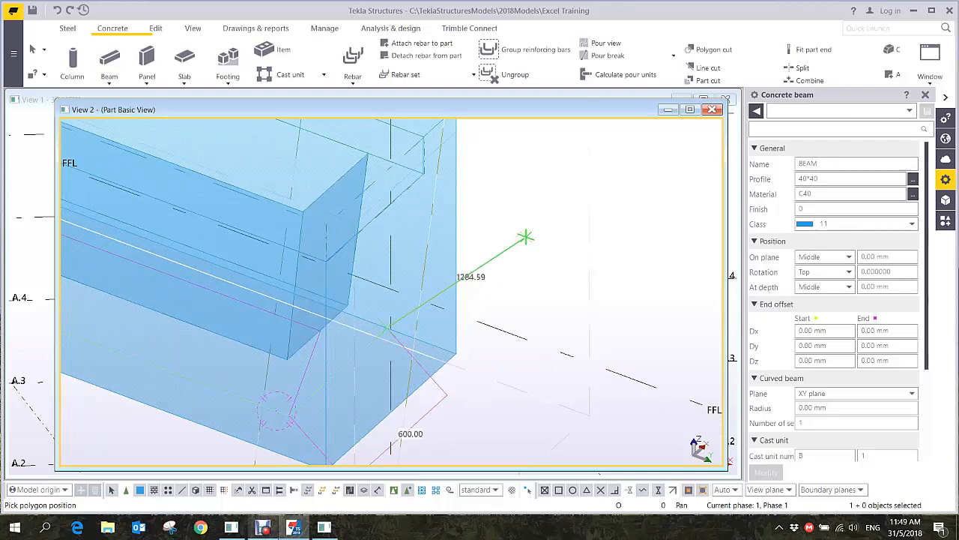
middle_click(526, 237)
right_click(526, 237)
left_click(547, 244)
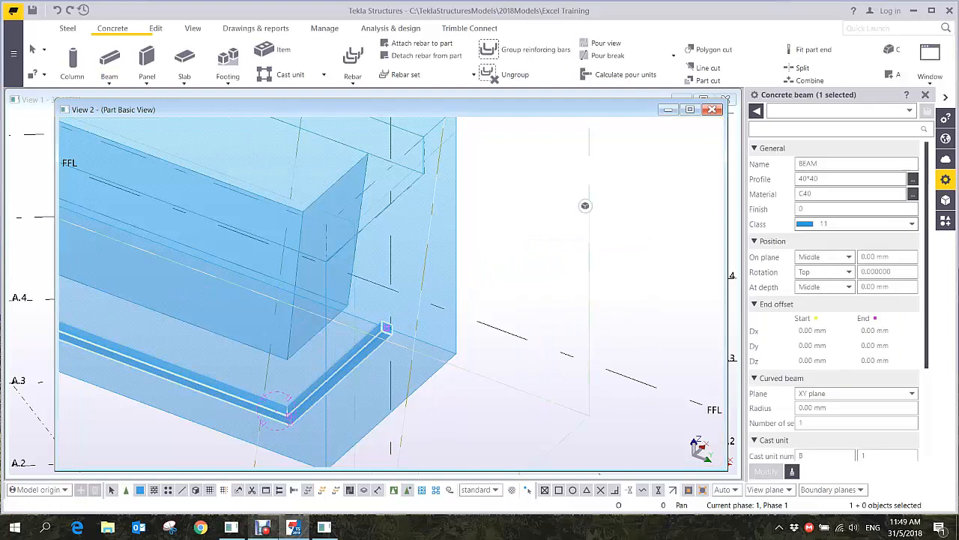
Set the 40*40 polybeam's class to 2
left_click(912, 224)
left_click(822, 261)
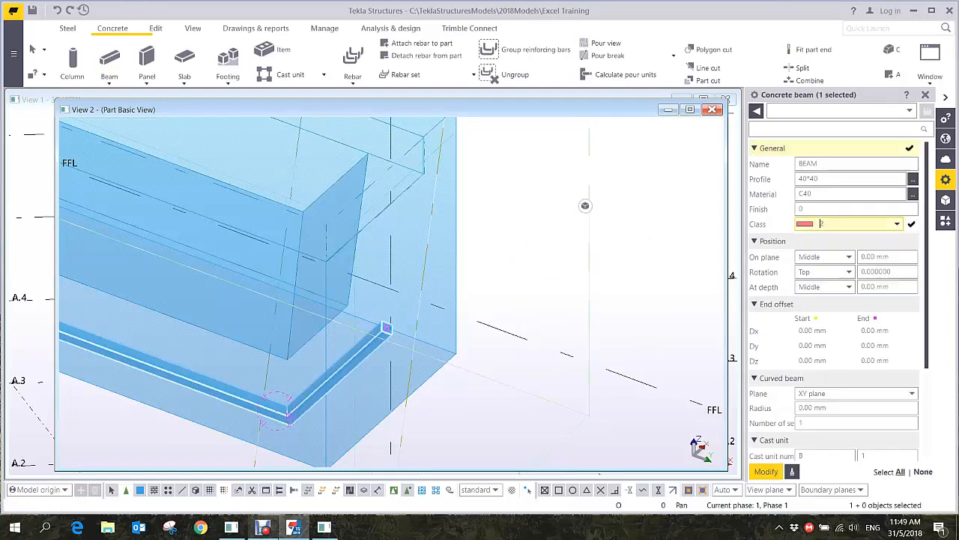
left_click(766, 471)
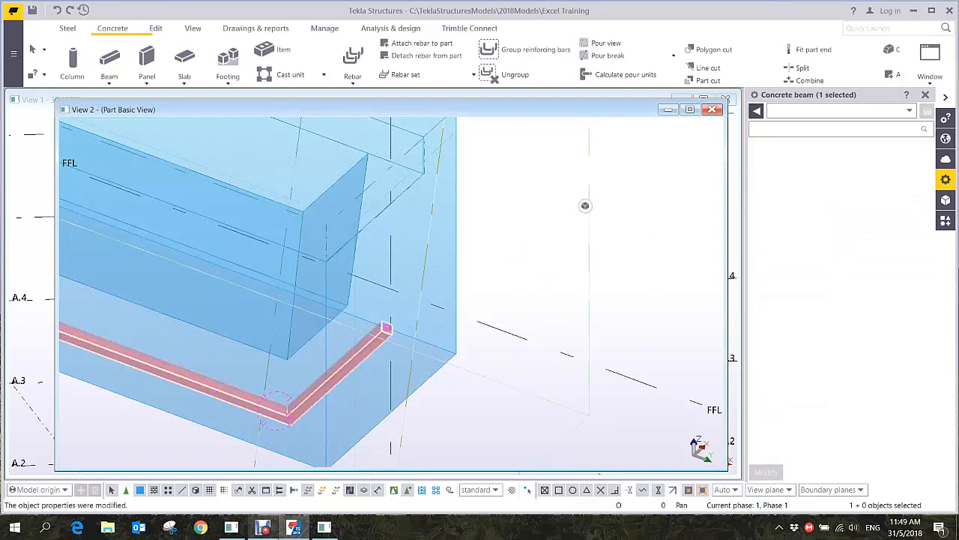
Inspect the 40*40 polybeam's start end where it meets the planter's bottom face
middle_click_drag(225, 247, 514, 269)
middle_click_drag(101, 156, 306, 154)
scroll(303, 241, "up", 4)
scroll(326, 198, "up", 3)
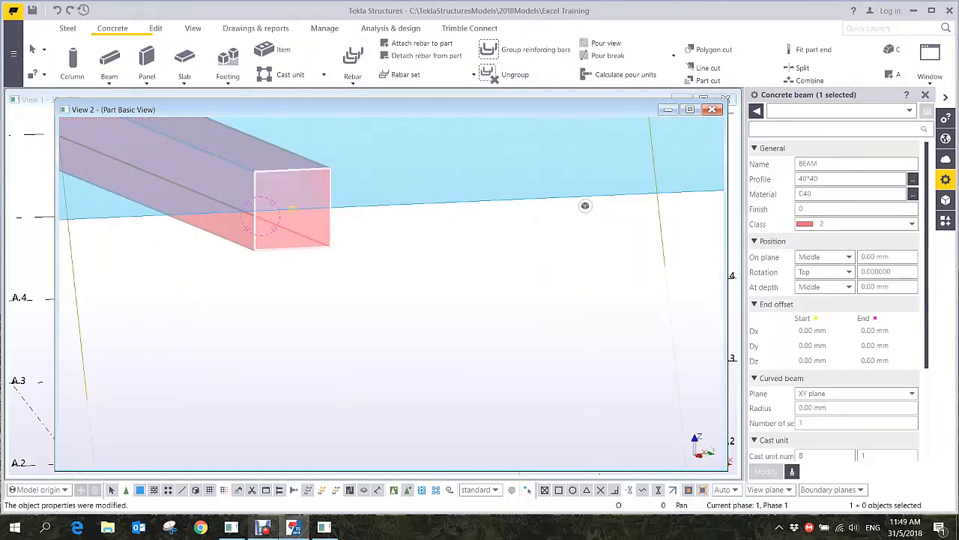
middle_click_drag(327, 198, 327, 242)
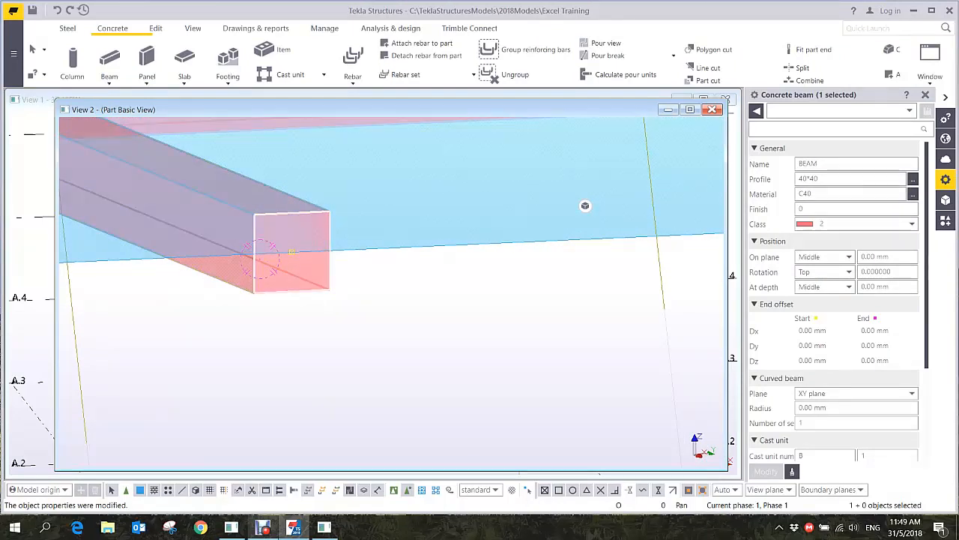
Rotate the 40*40 polybeam to Front with a 45° angle so its section sits as a diamond on the planter's bottom edge
left_click(585, 205)
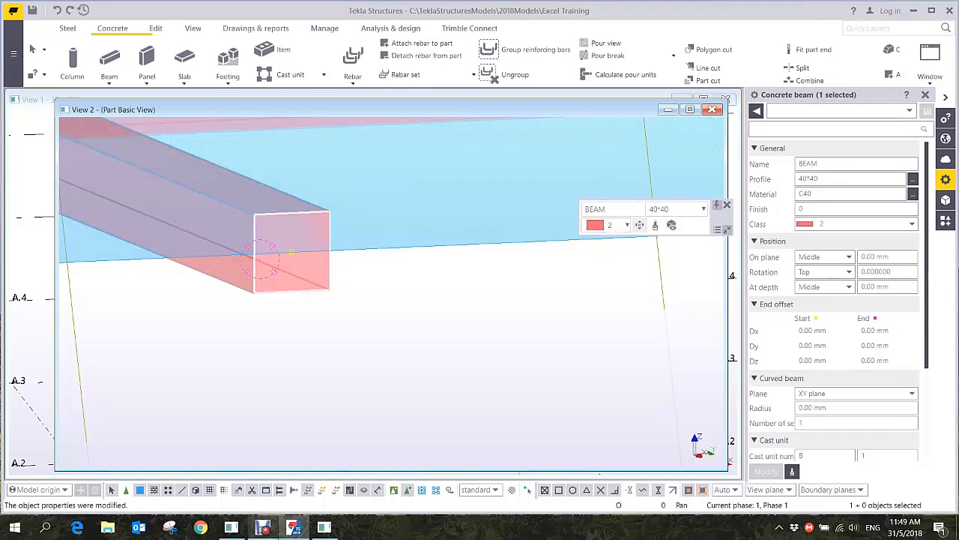
left_click(639, 225)
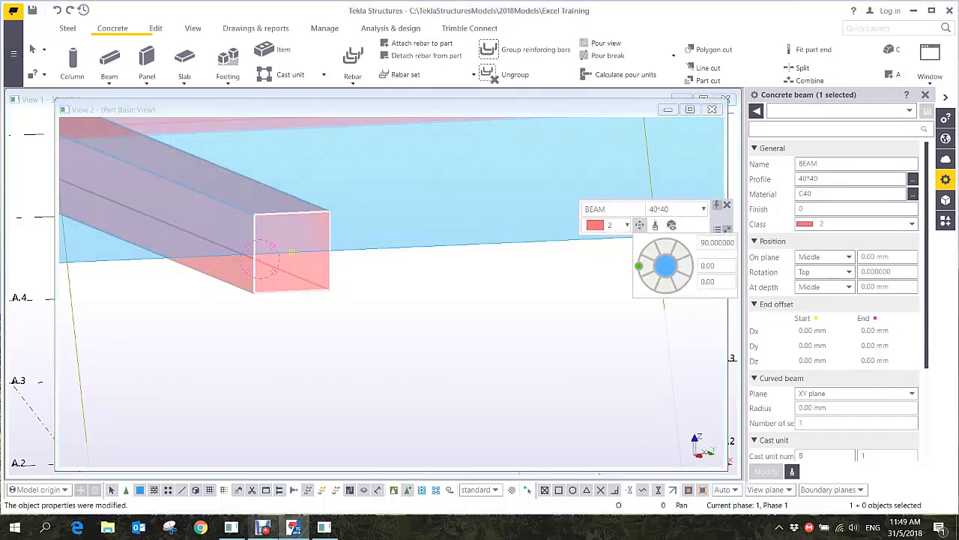
left_click_drag(639, 265, 646, 247)
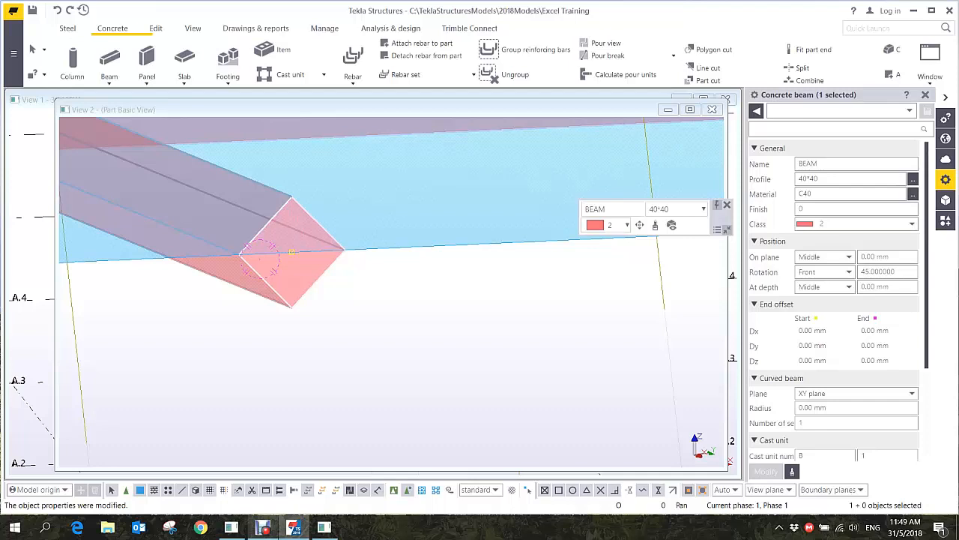
Cut the planter box with the rotated 40*40 polybeam using Part cut, and delete the polybeam
left_click(156, 29)
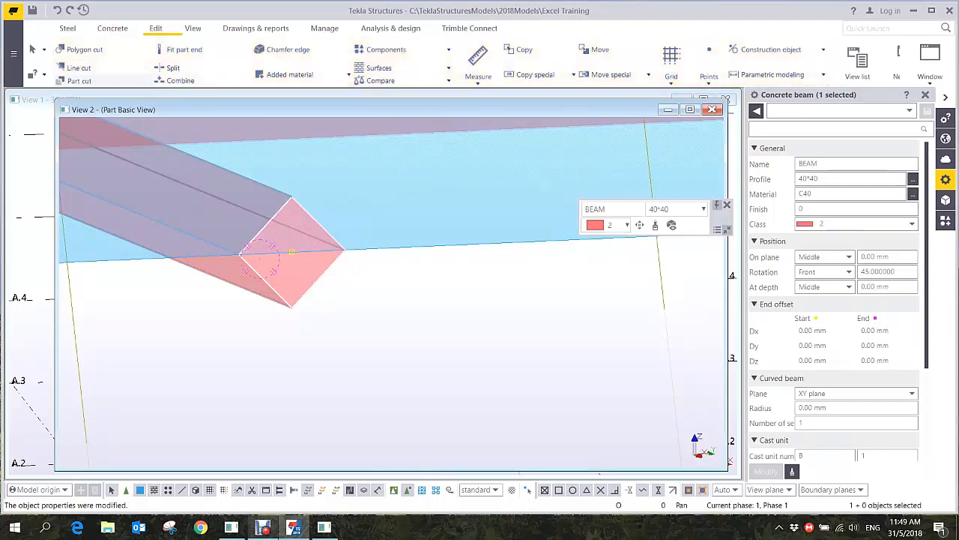
left_click(79, 80)
left_click(292, 251)
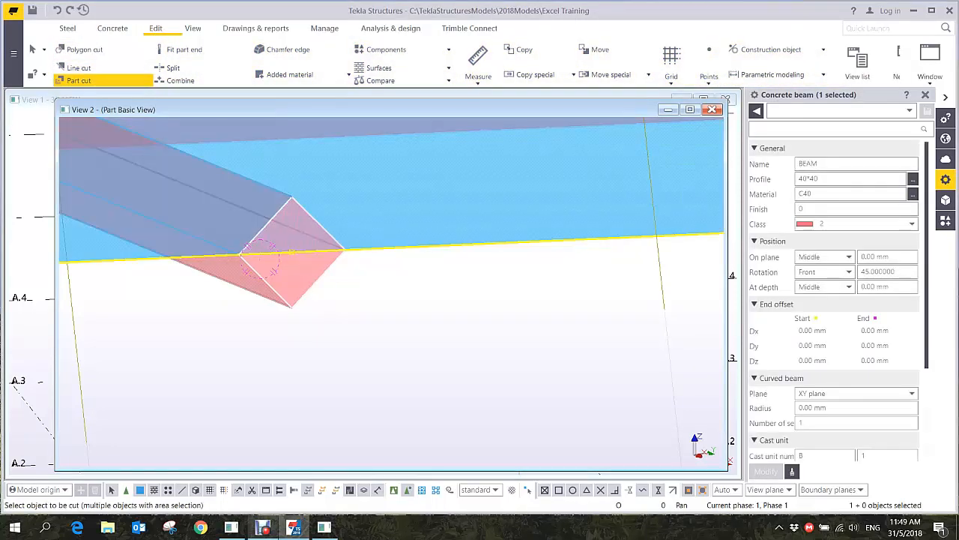
left_click(292, 252)
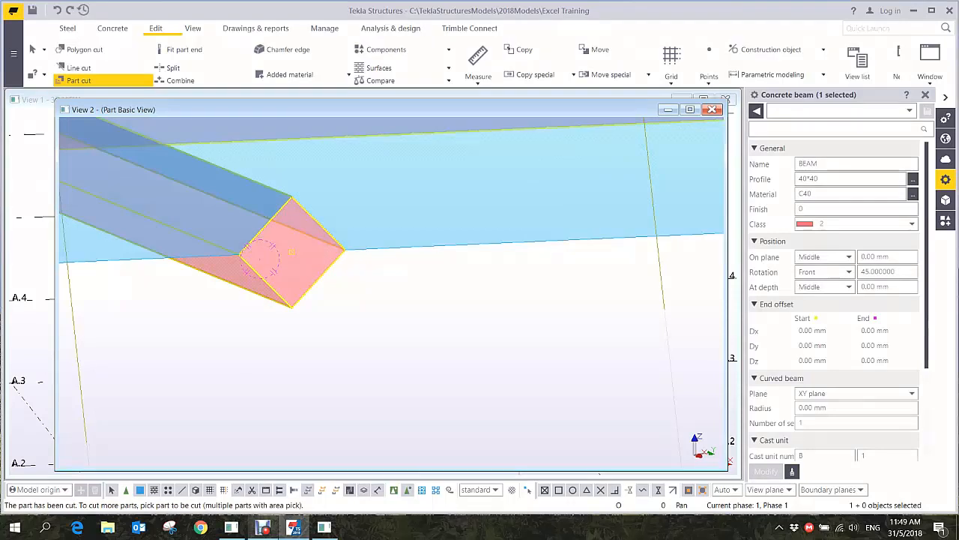
right_click(359, 271)
left_click(381, 276)
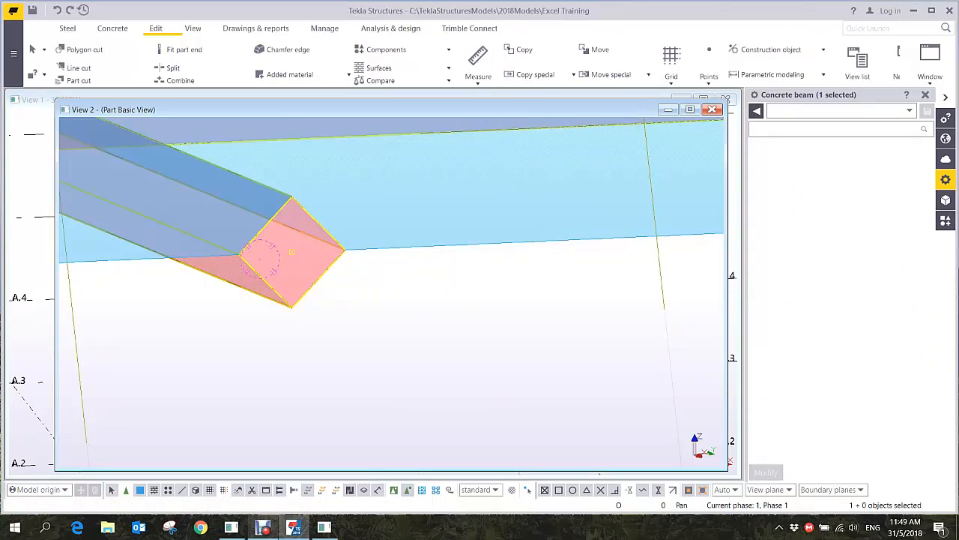
key("Delete")
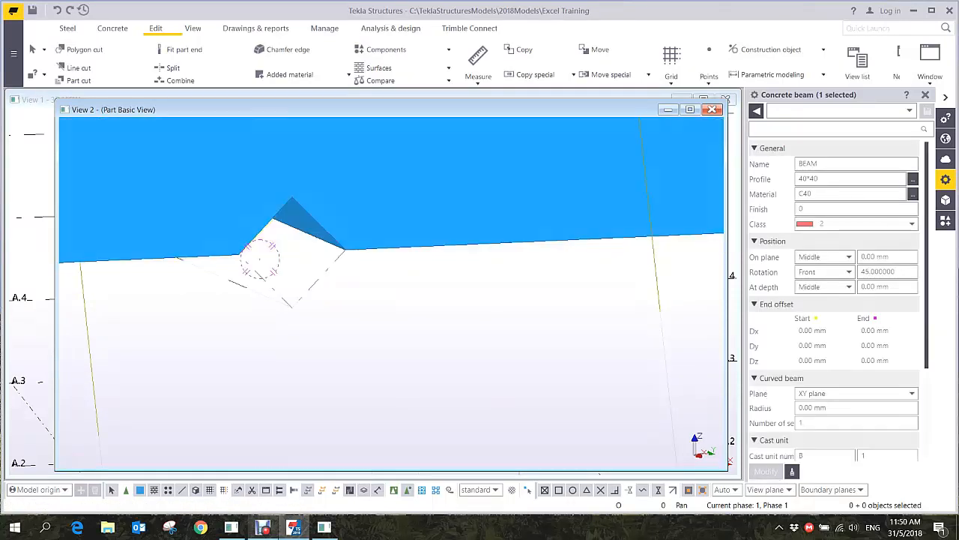
Examine the U-shaped groove and the whole planter box from below and above, and close the part view
scroll(359, 288, "down", 2)
middle_click_drag(402, 338, 400, 318, "ctrl")
scroll(419, 283, "down", 5)
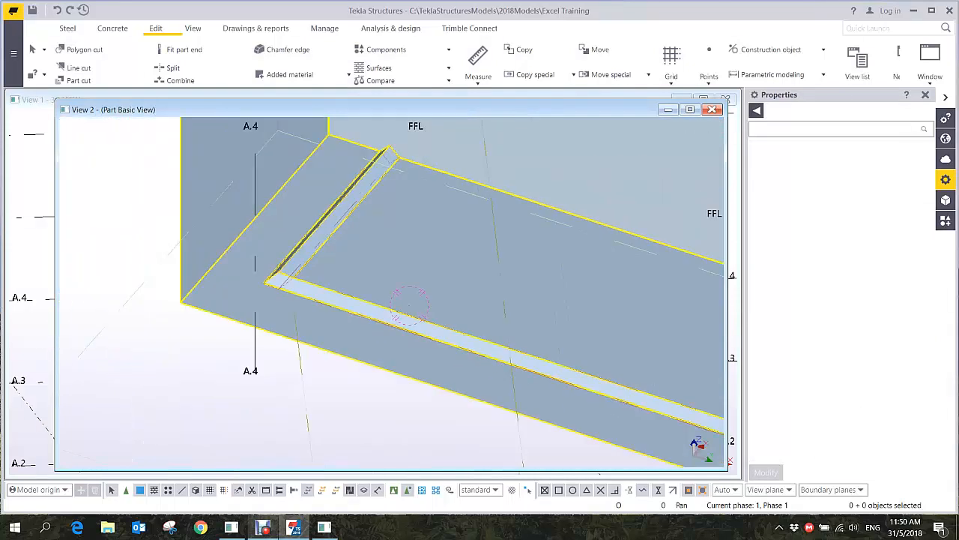
middle_click_drag(420, 283, 424, 325, "ctrl")
left_click(423, 322)
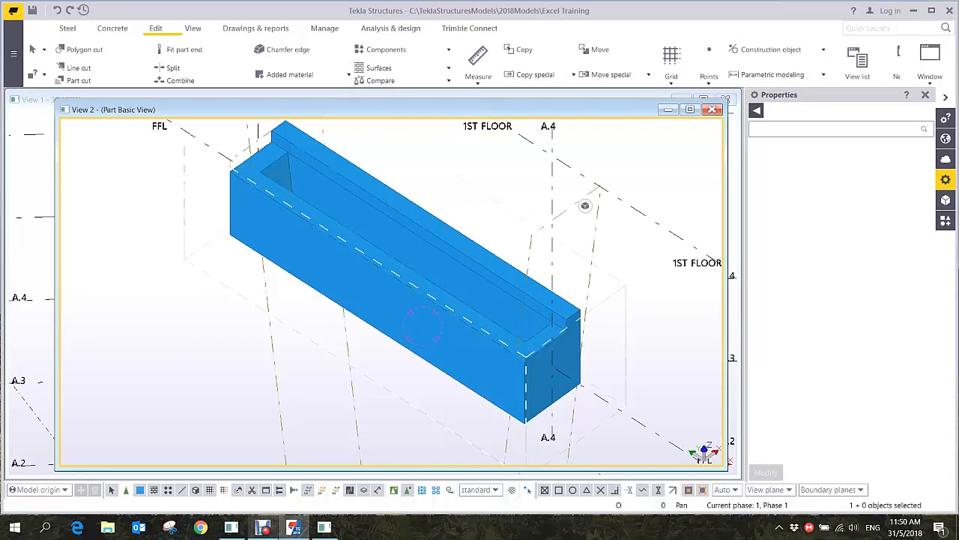
mouse_move(424, 326)
middle_mouse_down("ctrl")
mouse_move(466, 191)
mouse_move(415, 307)
mouse_move(391, 270)
middle_mouse_up("ctrl")
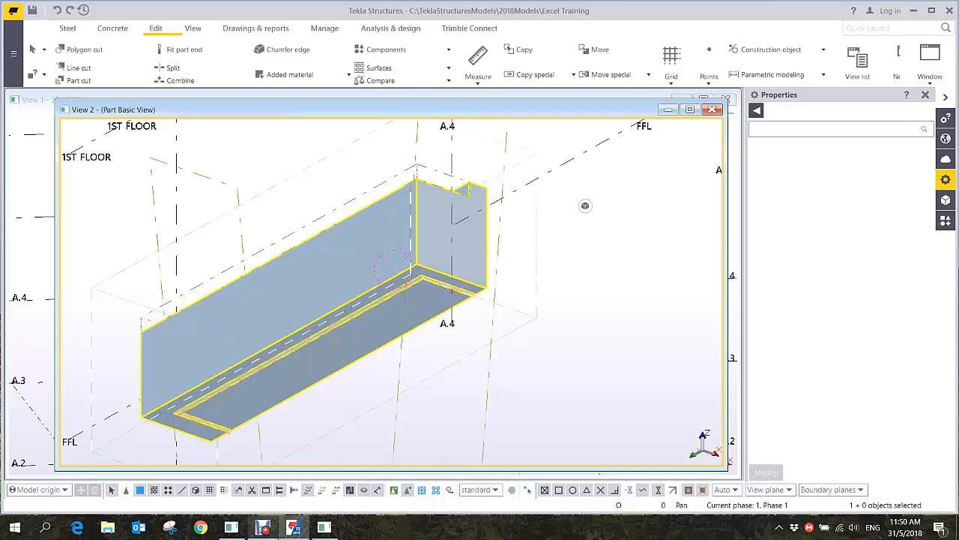
middle_click_drag(311, 168, 488, 272, "ctrl")
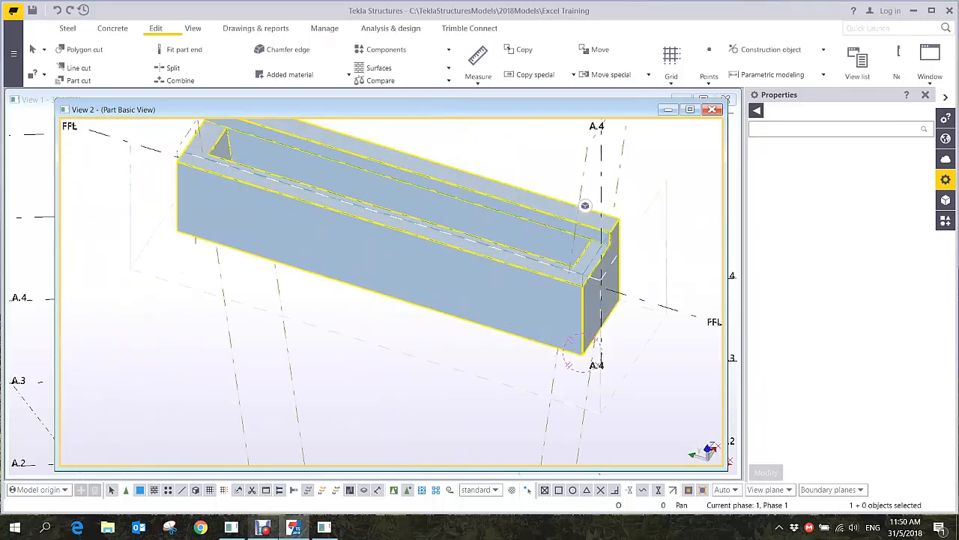
scroll(489, 272, "up", 2)
middle_click_drag(460, 174, 367, 218, "ctrl")
key("ctrl+p")
scroll(391, 278, "down", 2)
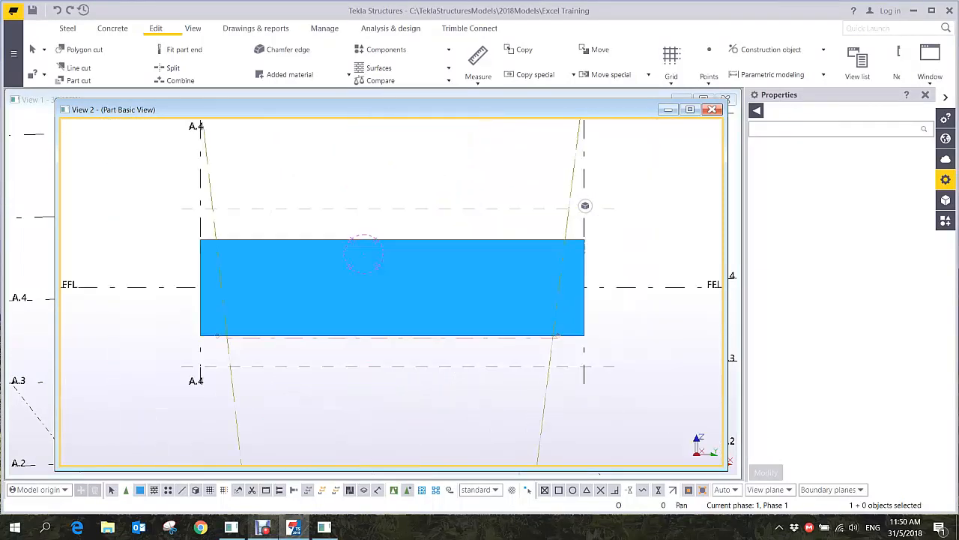
left_click(712, 110)
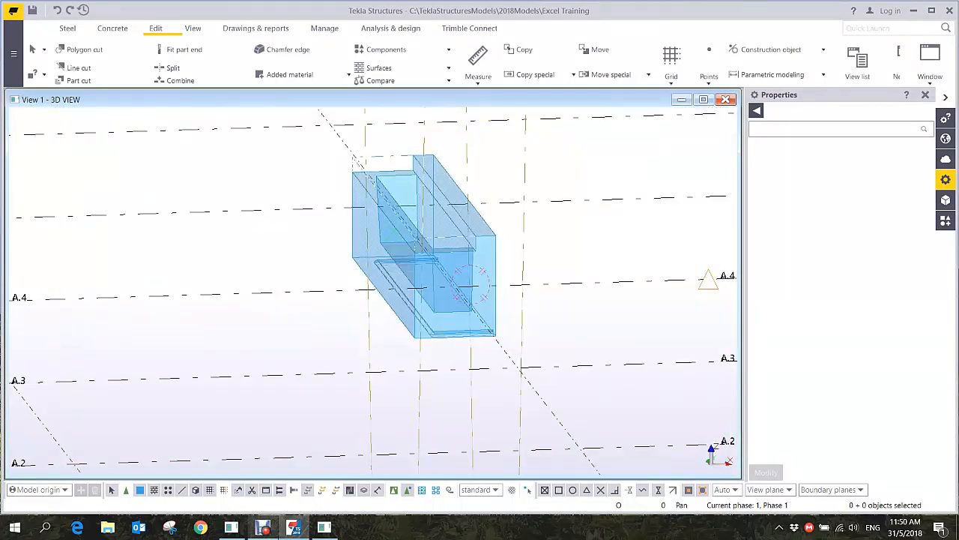
Examine the planter box and its bottom groove in the 3D view, in plan and in perspective beside the neighbouring elements
key("ctrl+p")
scroll(416, 344, "up", 15)
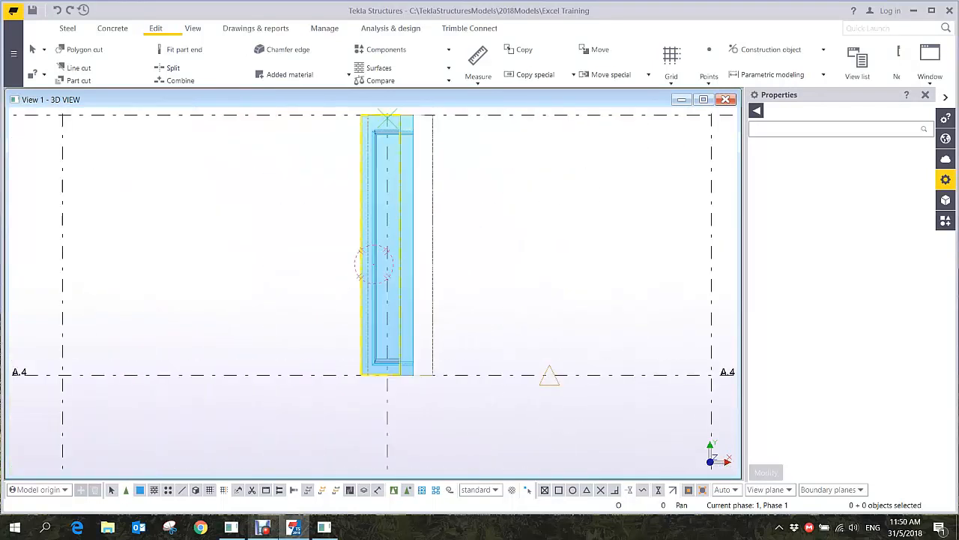
scroll(410, 303, "up", 3)
middle_click_drag(409, 303, 400, 440)
scroll(362, 154, "up", 4)
scroll(366, 161, "up", 3)
scroll(363, 146, "down", 9)
middle_click_drag(355, 311, 360, 171)
scroll(388, 356, "up", 4)
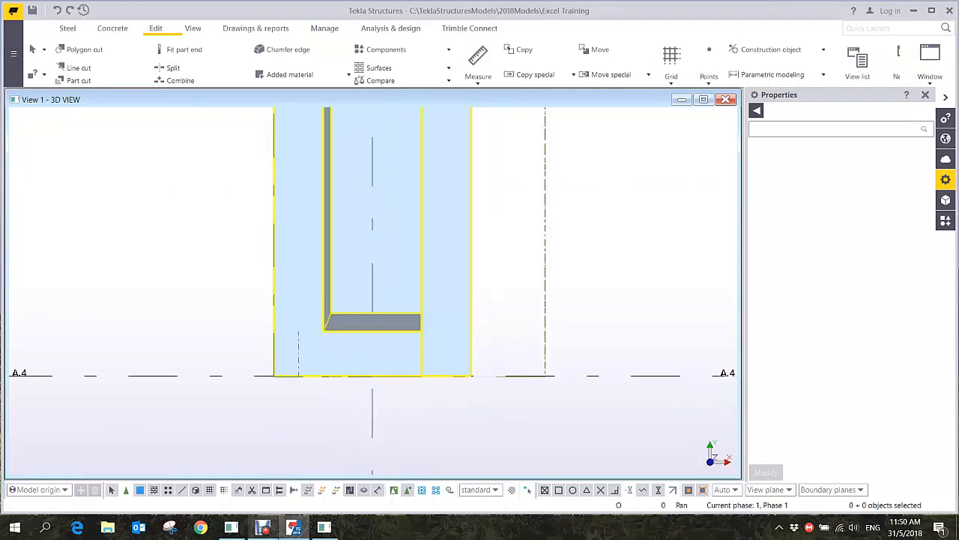
scroll(352, 195, "down", 5)
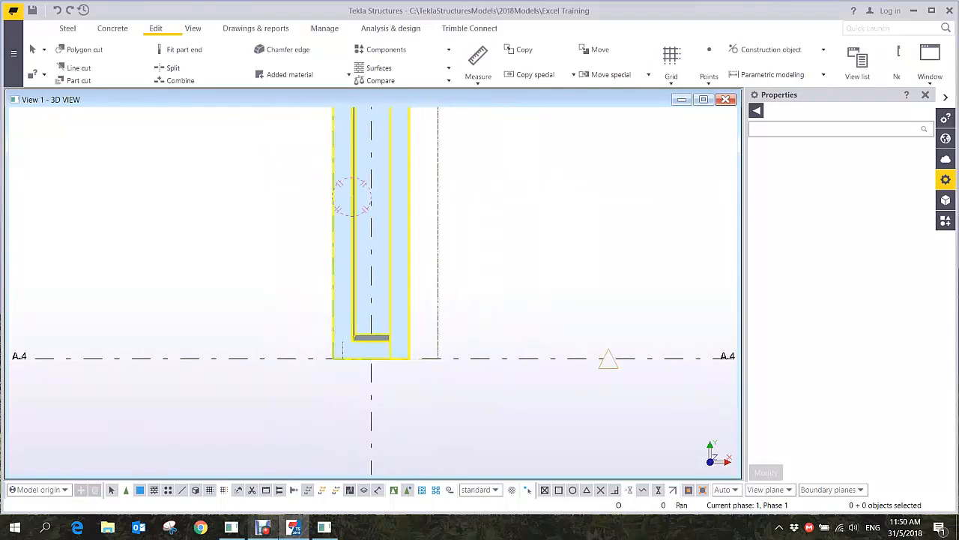
scroll(351, 194, "up", 2)
scroll(442, 361, "down", 5)
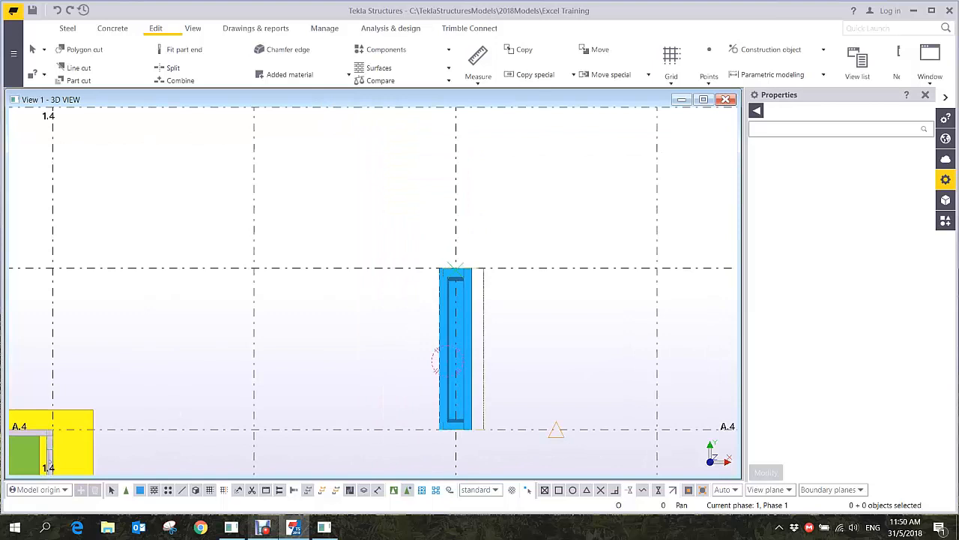
middle_click_drag(382, 444, 463, 393, "ctrl")
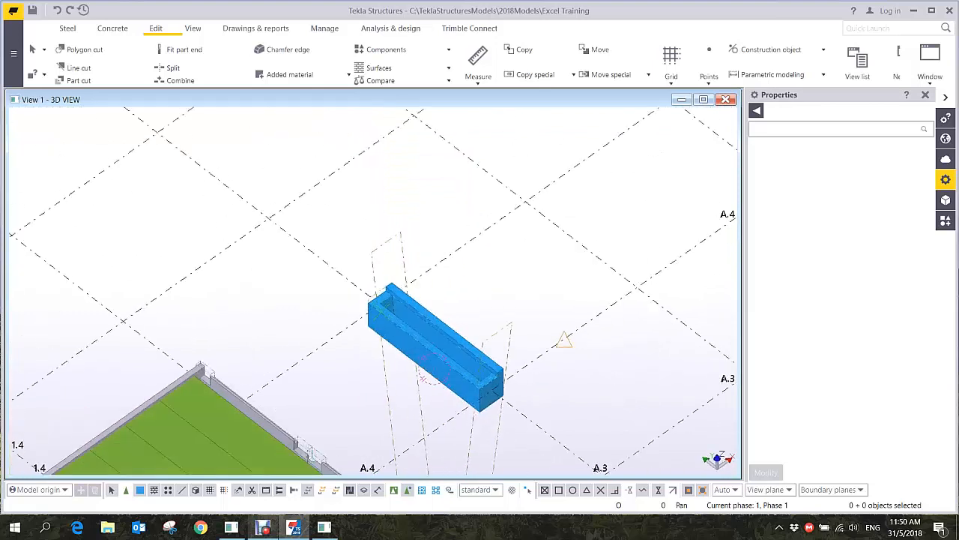
scroll(464, 393, "up", 2)
middle_click_drag(421, 353, 441, 371, "ctrl")
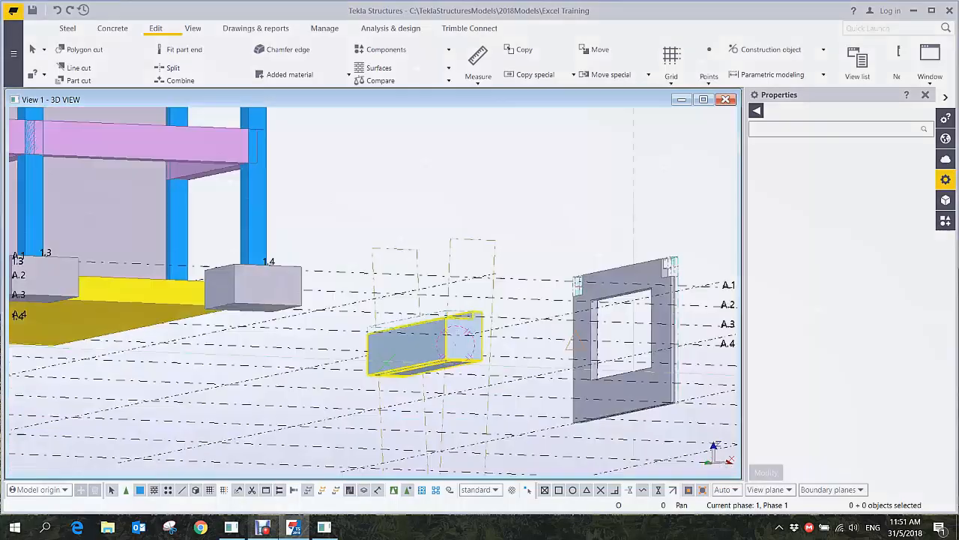